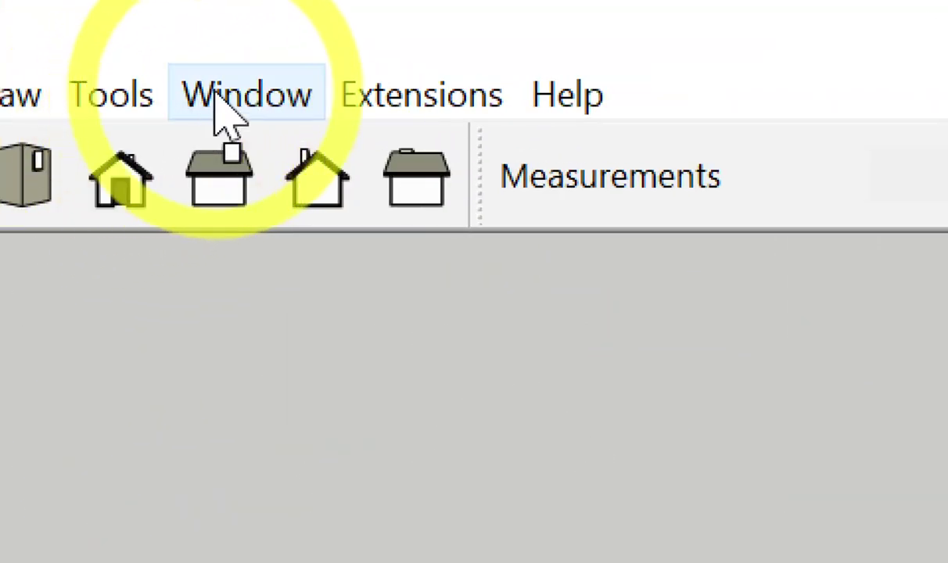
Step: In the tray manager, check which panels the 1-info through 5-Out trays hold
{"action": "left_click", "coordinate": [208, 98]}
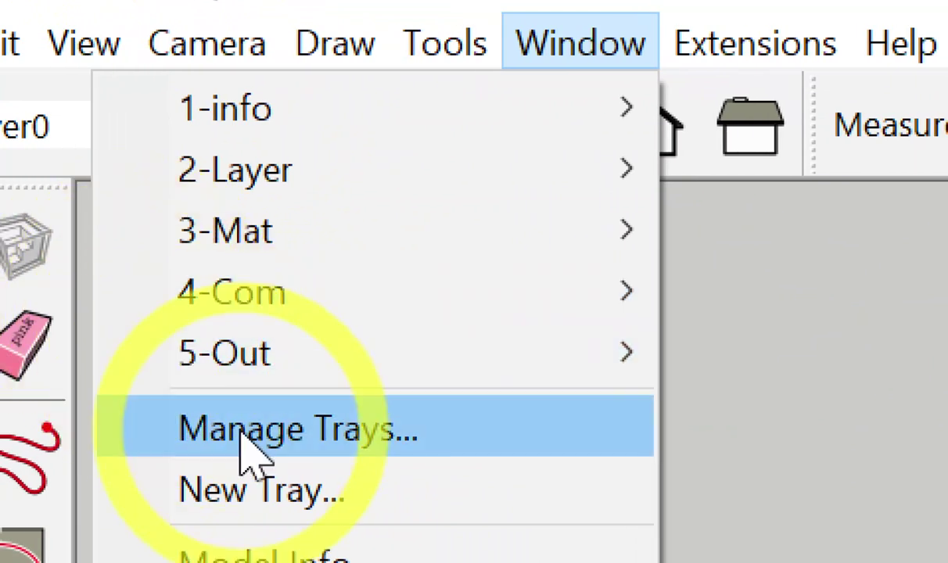
{"action": "left_click", "coordinate": [242, 438]}
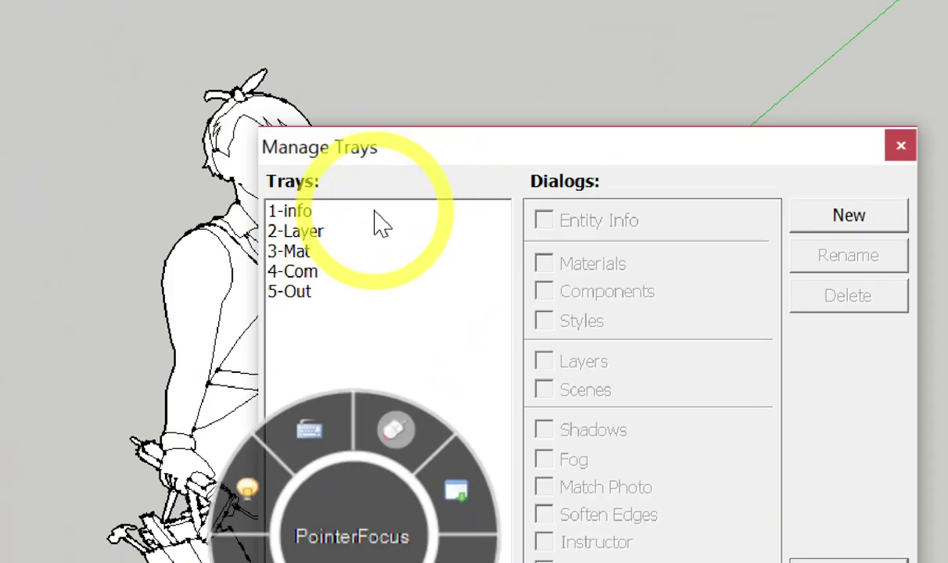
{"action": "left_click", "coordinate": [378, 212]}
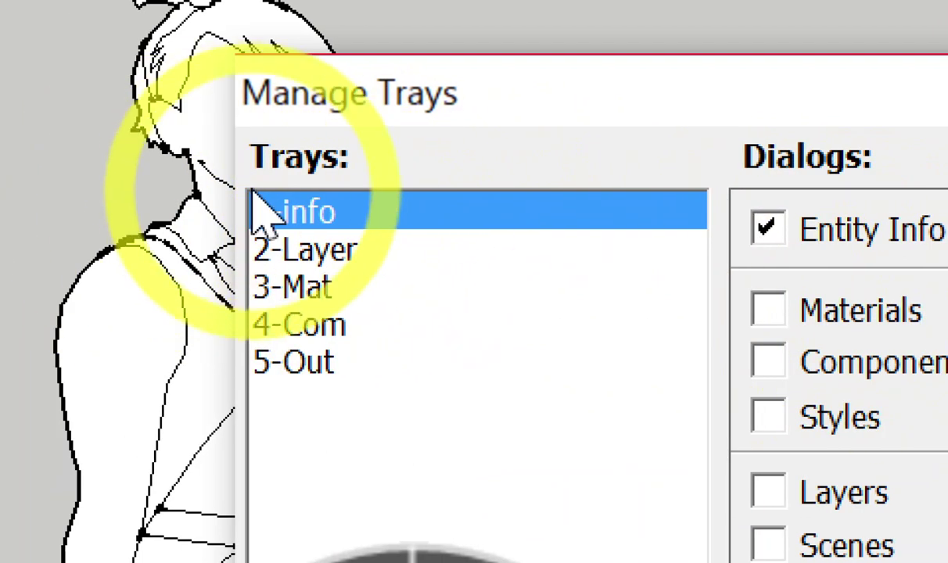
{"action": "left_click", "coordinate": [285, 250]}
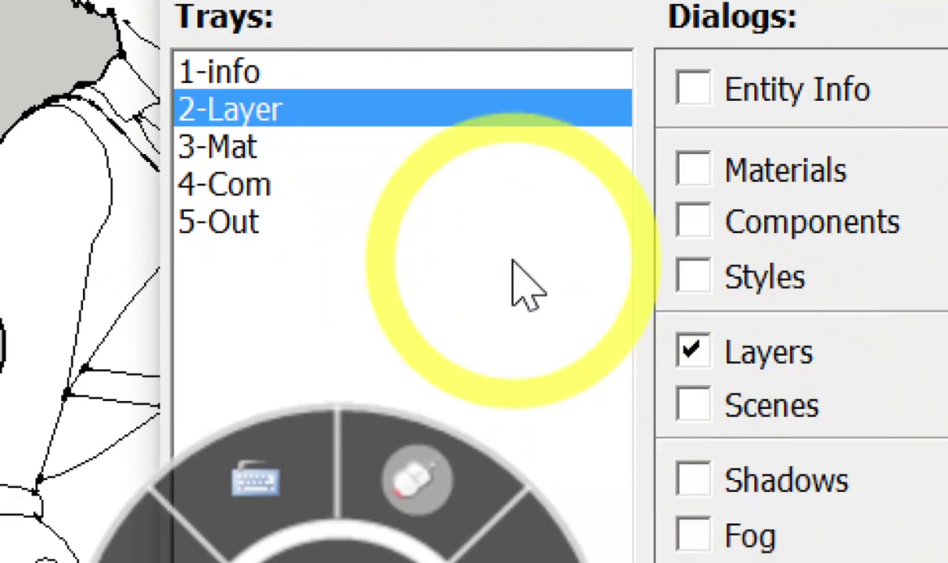
{"action": "left_click", "coordinate": [317, 152]}
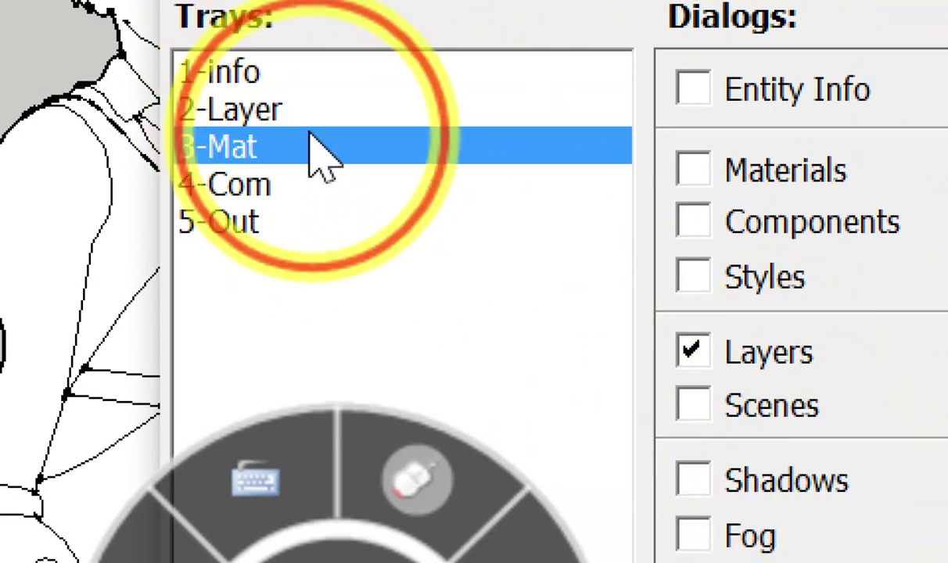
{"action": "left_click", "coordinate": [283, 192]}
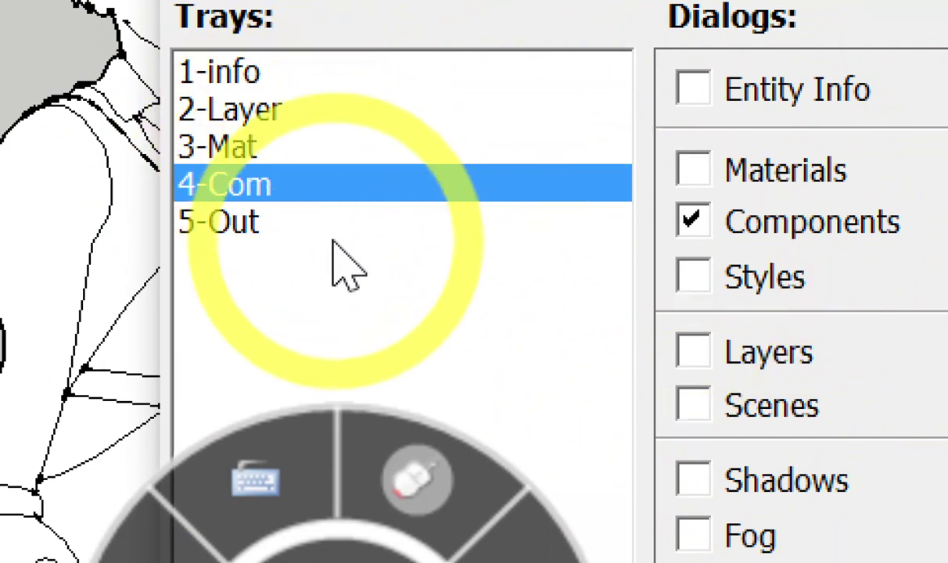
{"action": "left_click", "coordinate": [379, 250]}
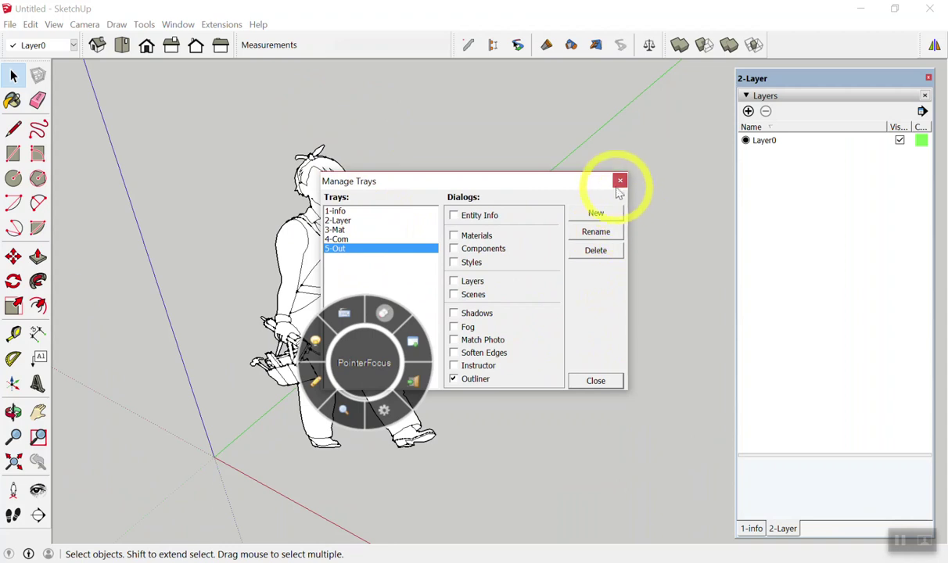
{"action": "left_click", "coordinate": [619, 181]}
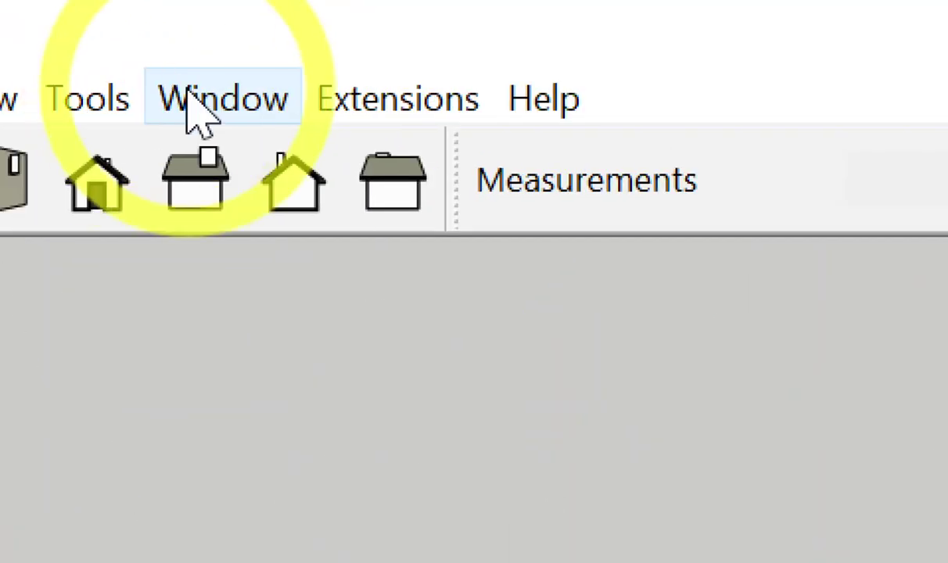
Step: Show the 3-Mat, 4-Com and 5-Out trays so the Outliner is visible
{"action": "left_click", "coordinate": [123, 98]}
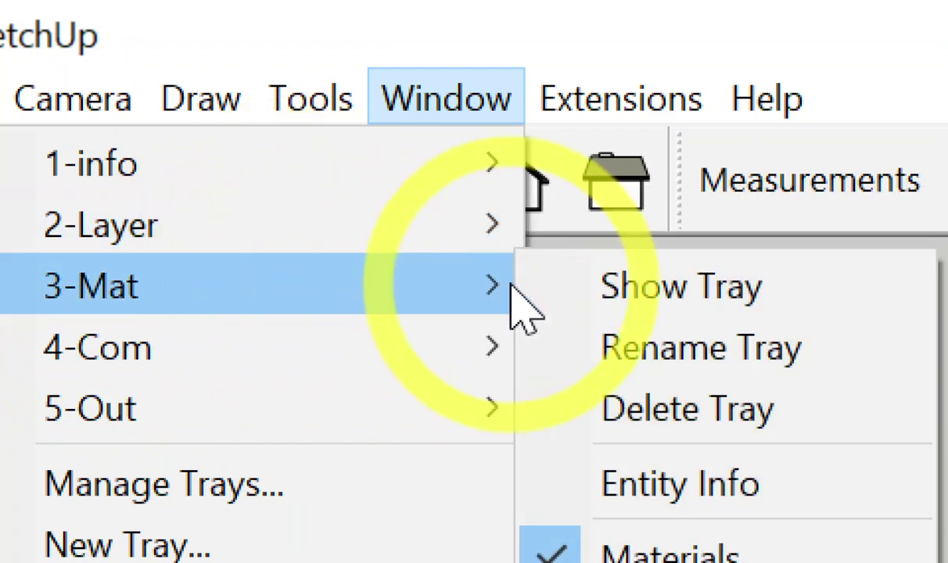
{"action": "left_click", "coordinate": [550, 289]}
{"action": "left_click", "coordinate": [438, 97]}
{"action": "mouse_move", "coordinate": [235, 346]}
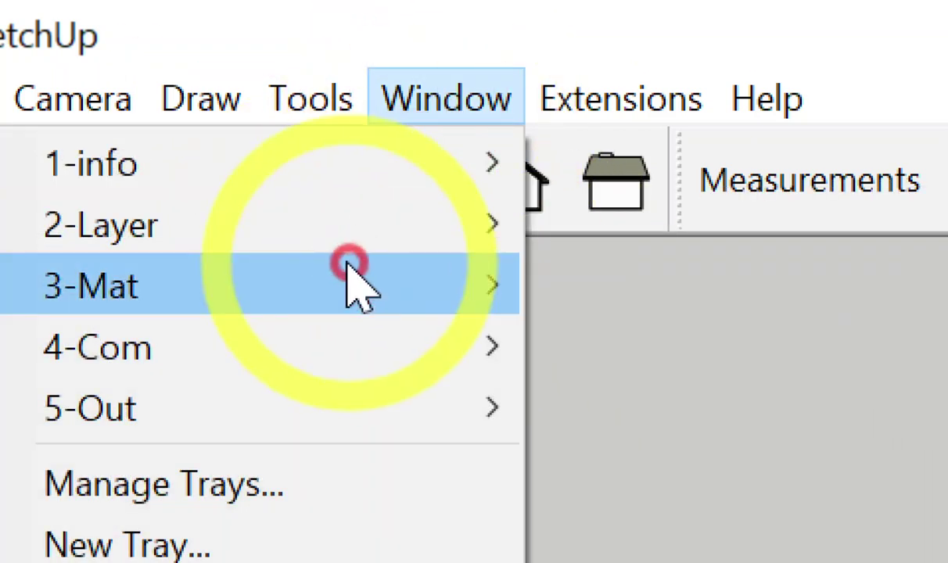
{"action": "left_click", "coordinate": [563, 352]}
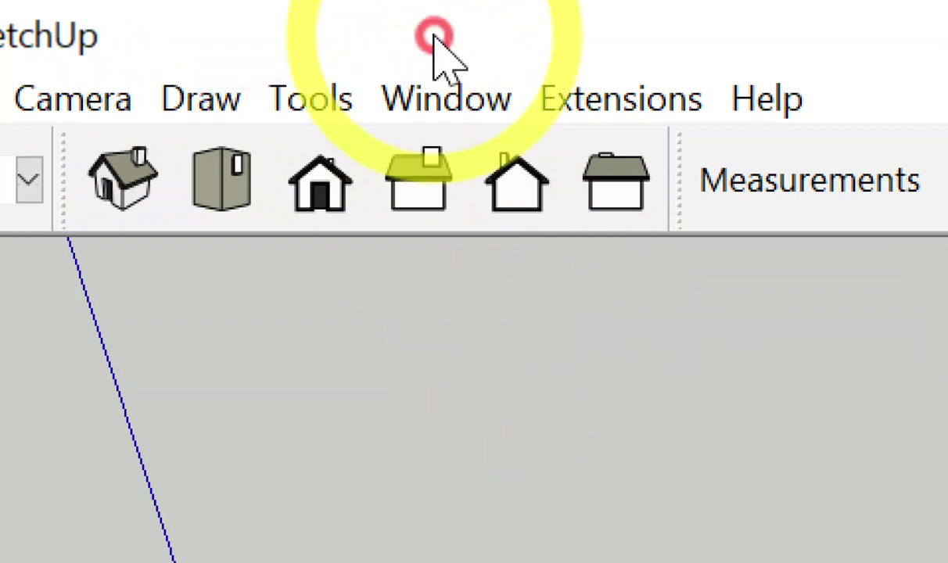
{"action": "left_click", "coordinate": [438, 98]}
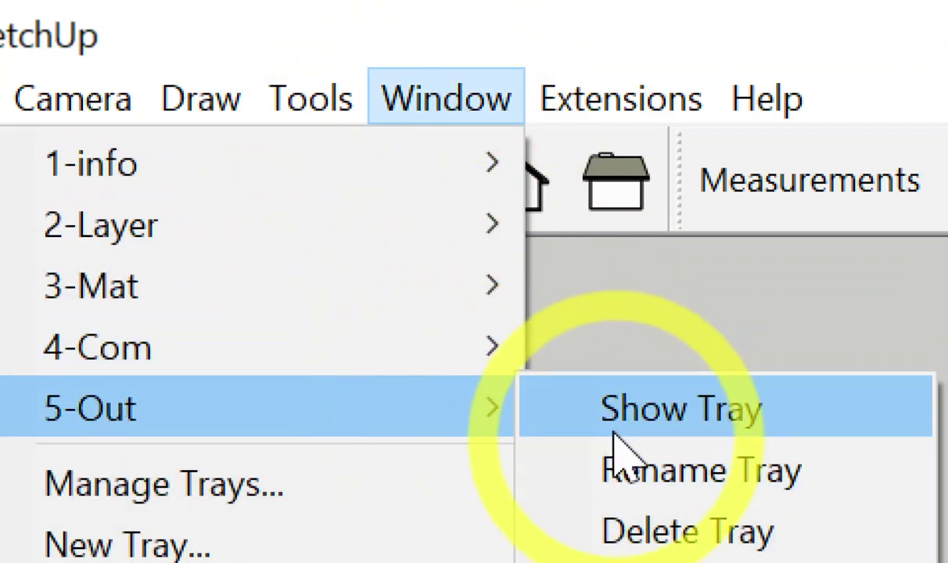
{"action": "left_click", "coordinate": [614, 427]}
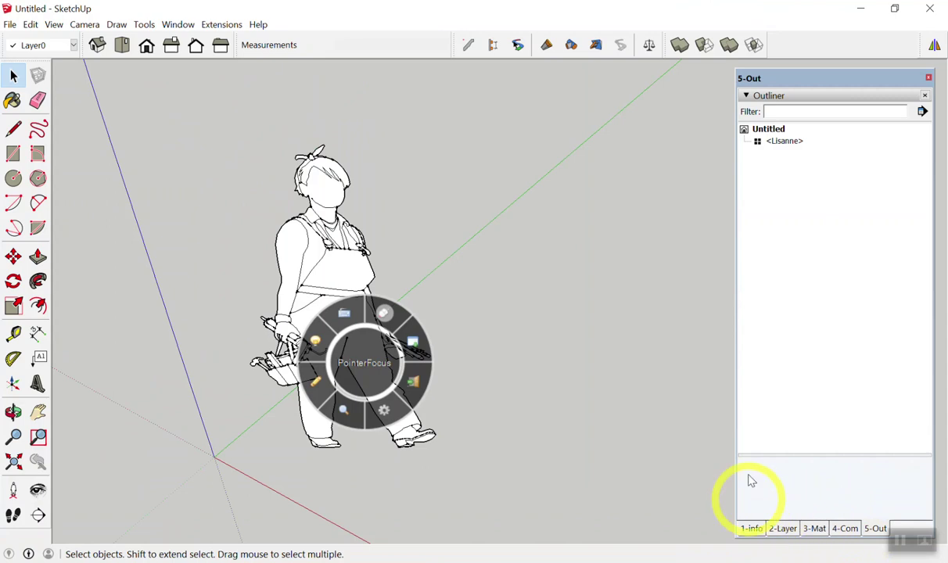
Step: Orbit the model and move the SketchUp window down to reveal the desktop
{"action": "mouse_move", "coordinate": [621, 347]}
{"action": "middle_mouse_down"}
{"action": "mouse_move", "coordinate": [491, 212]}
{"action": "mouse_move", "coordinate": [420, 333]}
{"action": "middle_mouse_up"}
{"action": "left_click", "coordinate": [413, 342]}
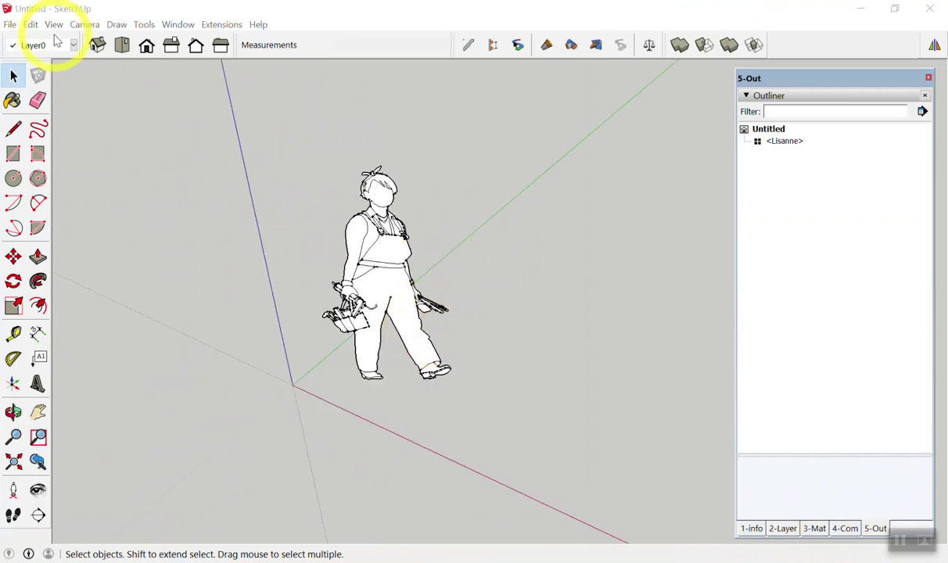
{"action": "mouse_move", "coordinate": [446, 16]}
{"action": "left_mouse_down"}
{"action": "mouse_move", "coordinate": [417, 335]}
{"action": "mouse_move", "coordinate": [377, 361]}
{"action": "left_mouse_up"}
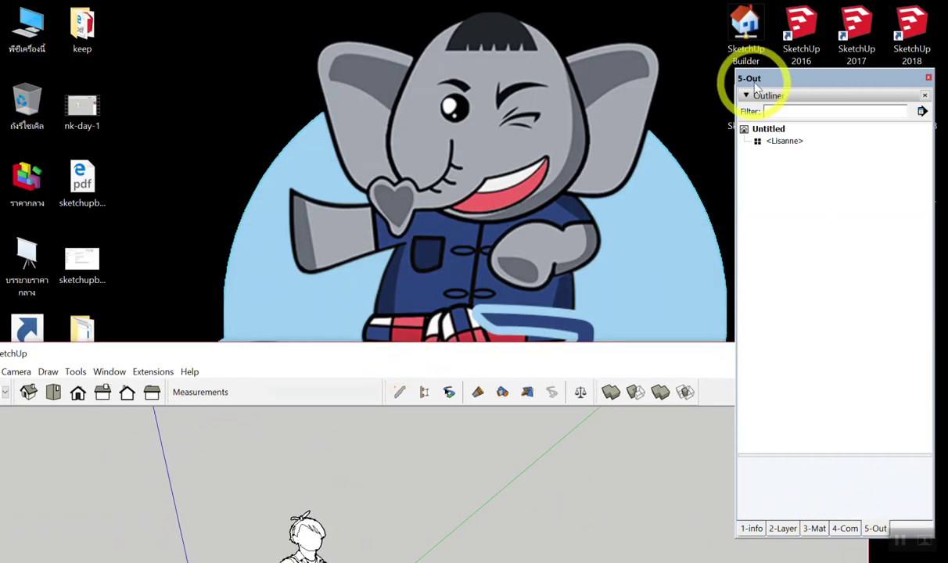
Step: Browse SketchUp > Work Shop (46 items, including prapa), then close the Explorer window
{"action": "mouse_move", "coordinate": [891, 95]}
{"action": "left_mouse_down"}
{"action": "mouse_move", "coordinate": [694, 250]}
{"action": "mouse_move", "coordinate": [635, 332]}
{"action": "left_mouse_up"}
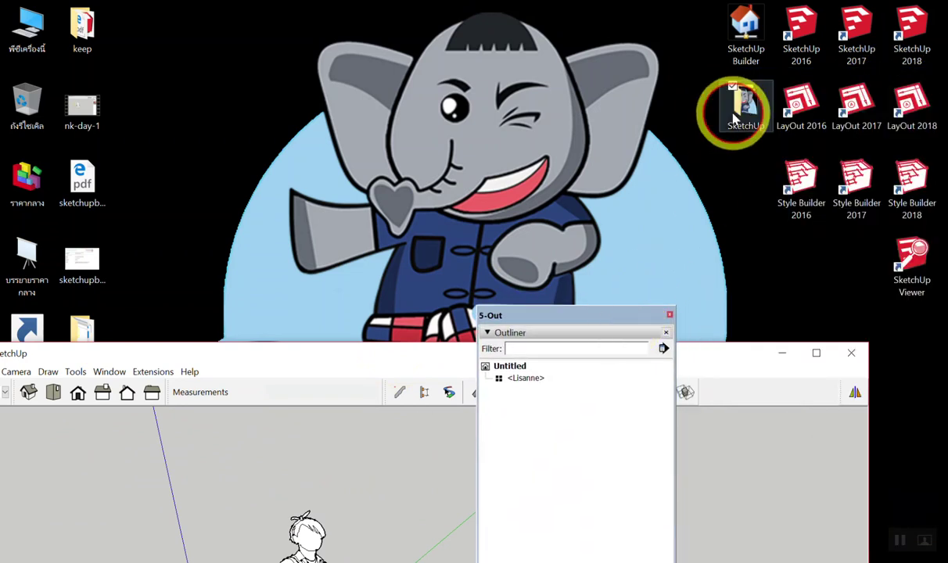
{"action": "left_click", "coordinate": [725, 219]}
{"action": "key", "text": "Return"}
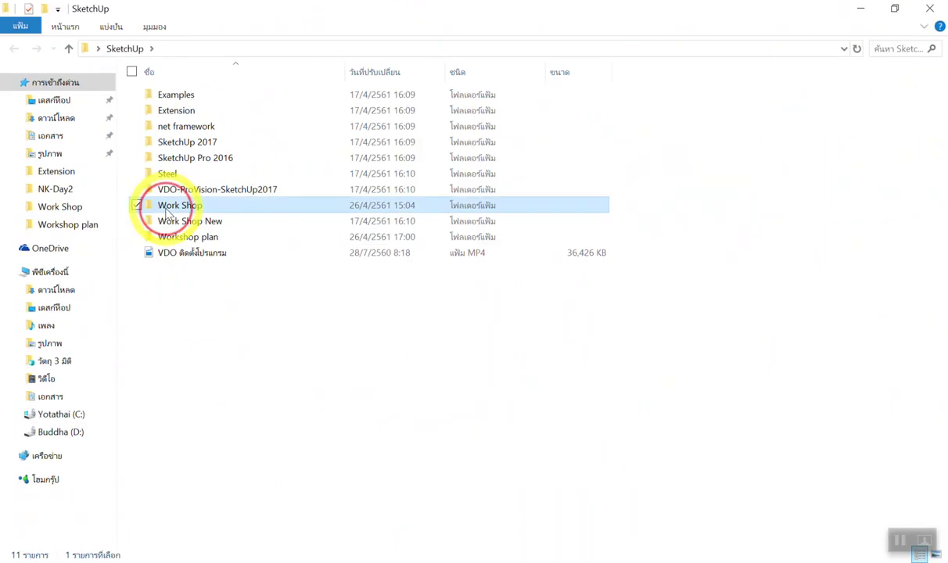
{"action": "double_click", "coordinate": [166, 205]}
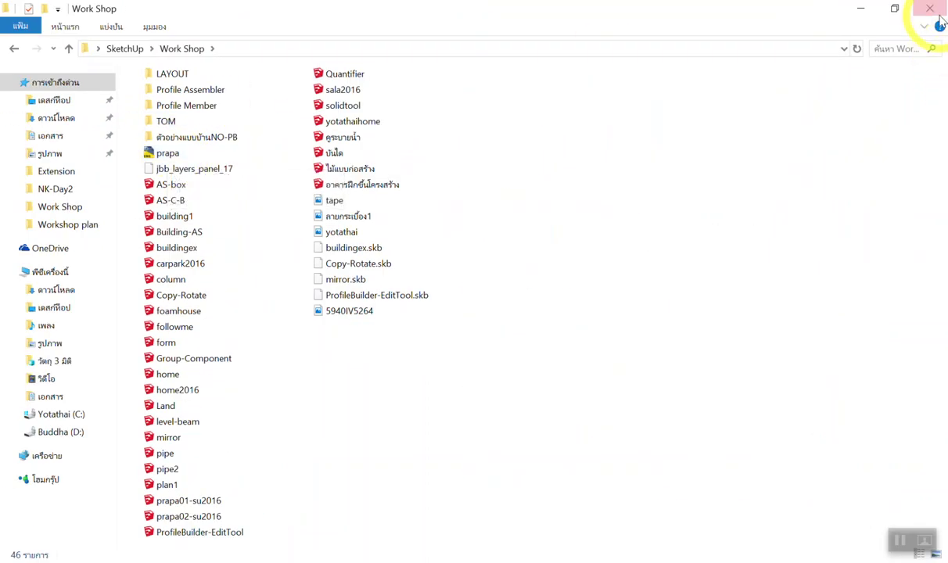
{"action": "left_click", "coordinate": [939, 14]}
Step: Maximise SketchUp, dock the Outliner tray at the right, and start File > Import
{"action": "double_click", "coordinate": [326, 366]}
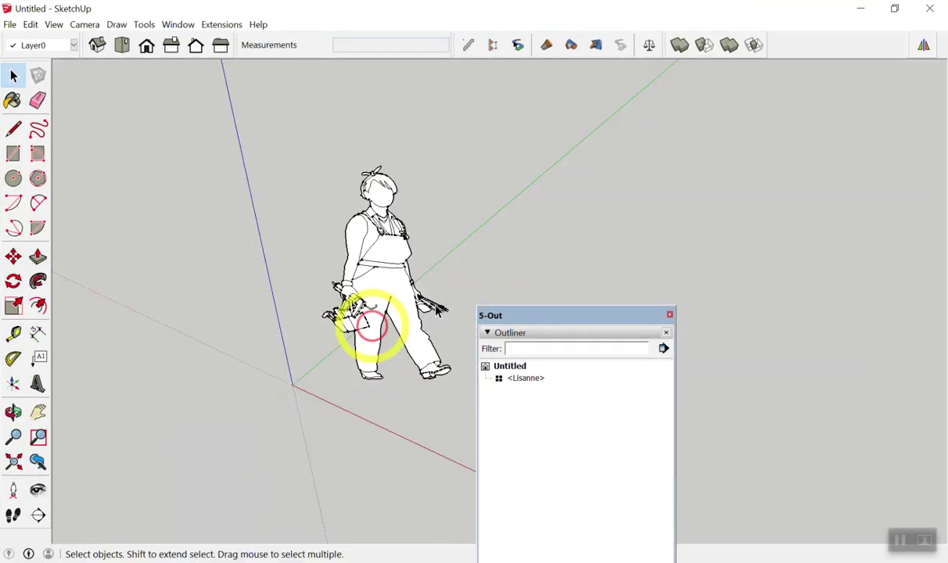
{"action": "left_click_drag", "start_coordinate": [567, 326], "coordinate": [841, 72]}
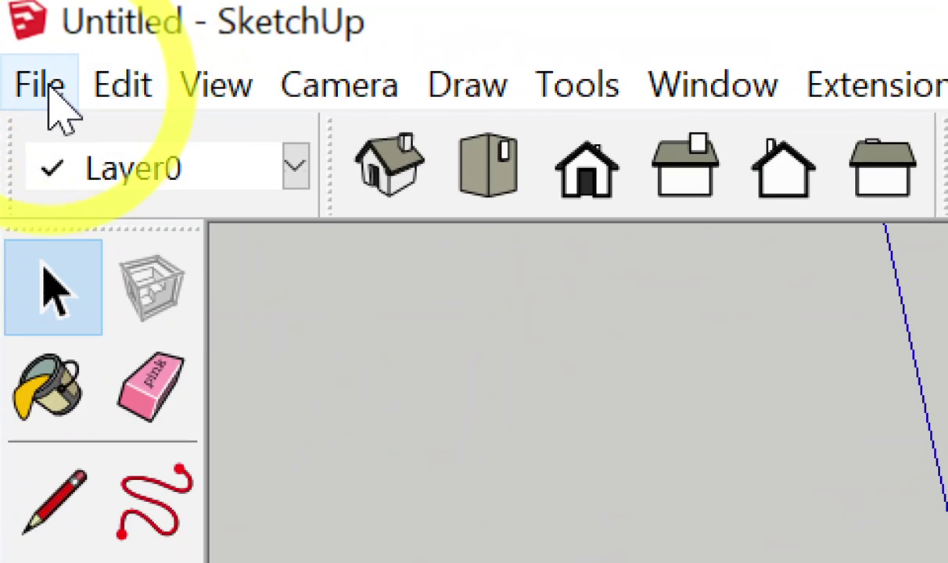
{"action": "left_click", "coordinate": [10, 25]}
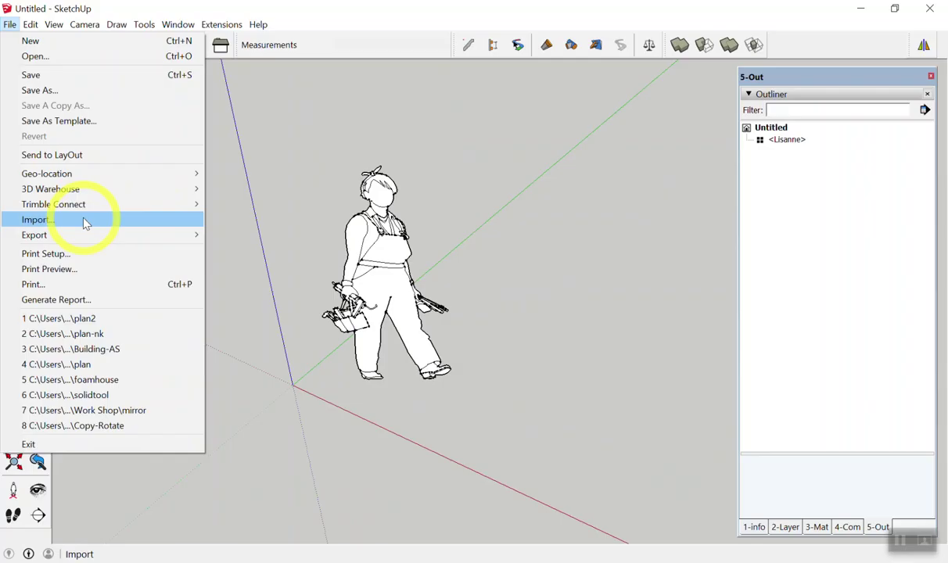
{"action": "left_click", "coordinate": [86, 222]}
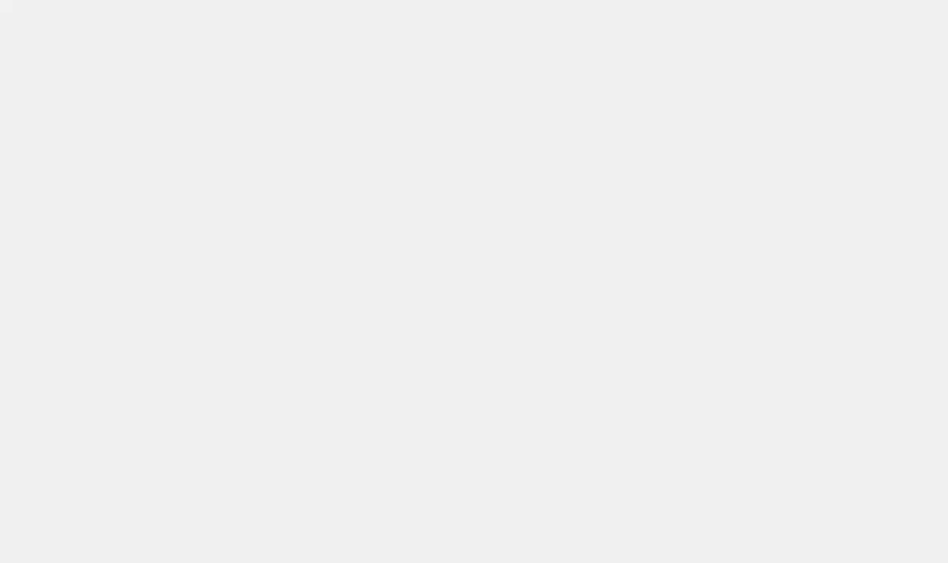
Step: Browse the Import dialog to Desktop > SketchUp > Work Shop
{"action": "scroll", "coordinate": [321, 203], "scroll_direction": "up", "scroll_amount": 2}
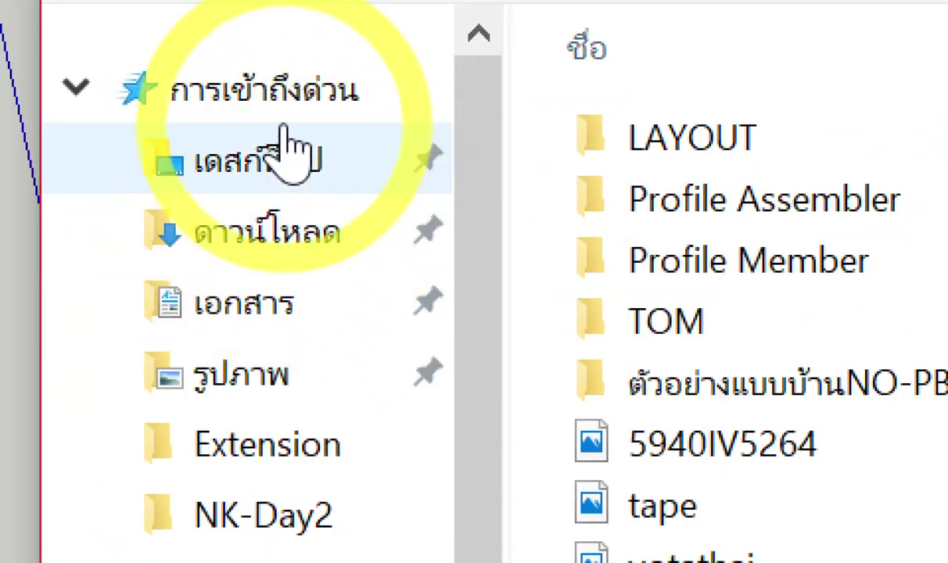
{"action": "left_click", "coordinate": [266, 157]}
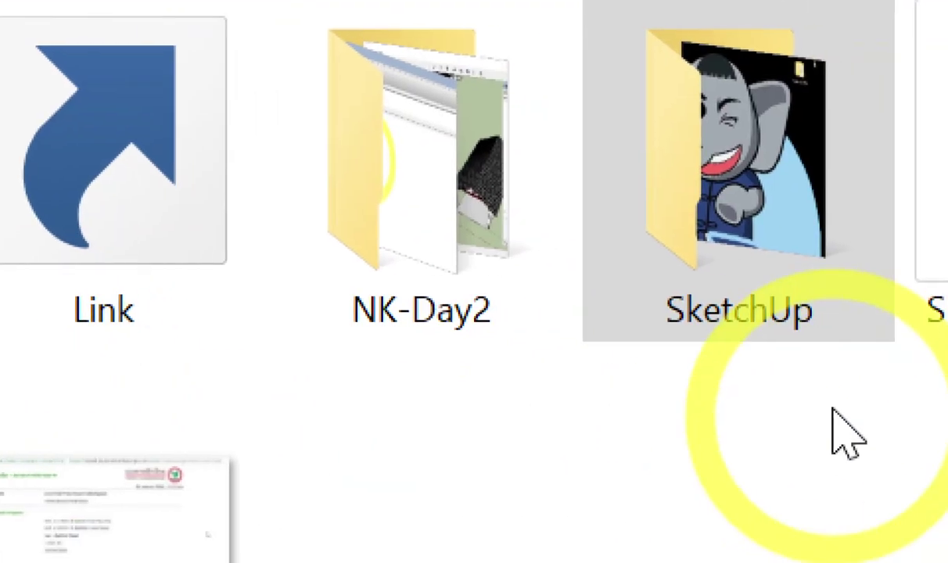
{"action": "left_click", "coordinate": [773, 291]}
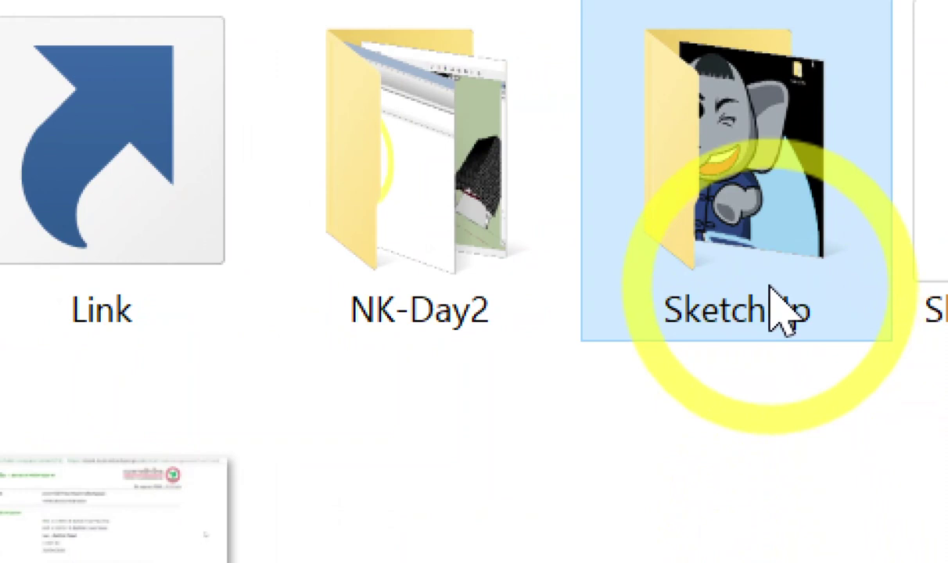
{"action": "mouse_move", "coordinate": [736, 149]}
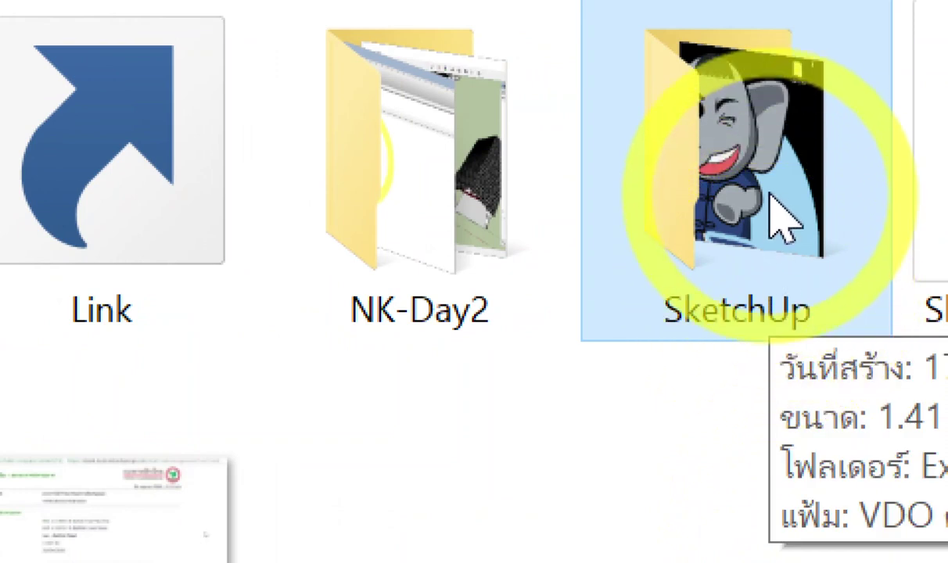
{"action": "double_click", "coordinate": [770, 198]}
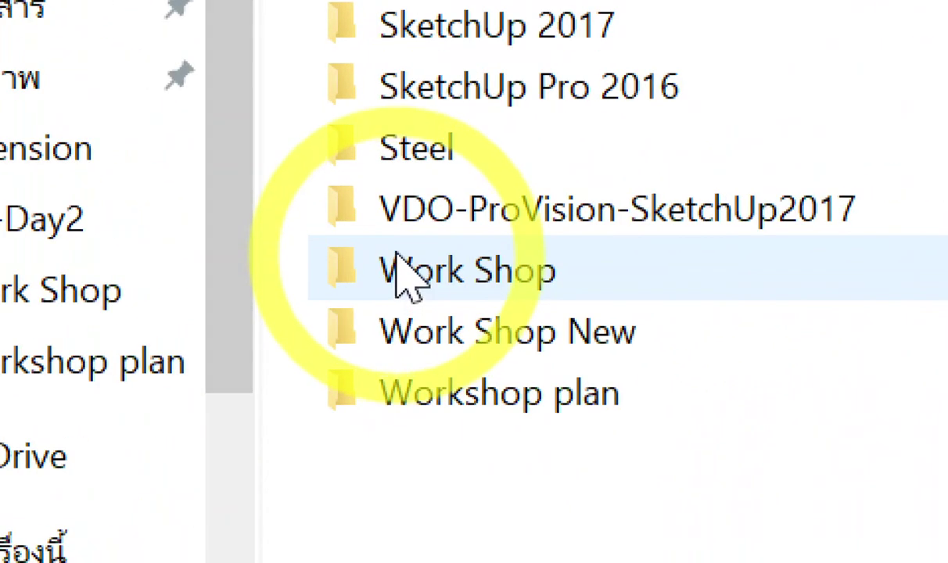
{"action": "double_click", "coordinate": [398, 257]}
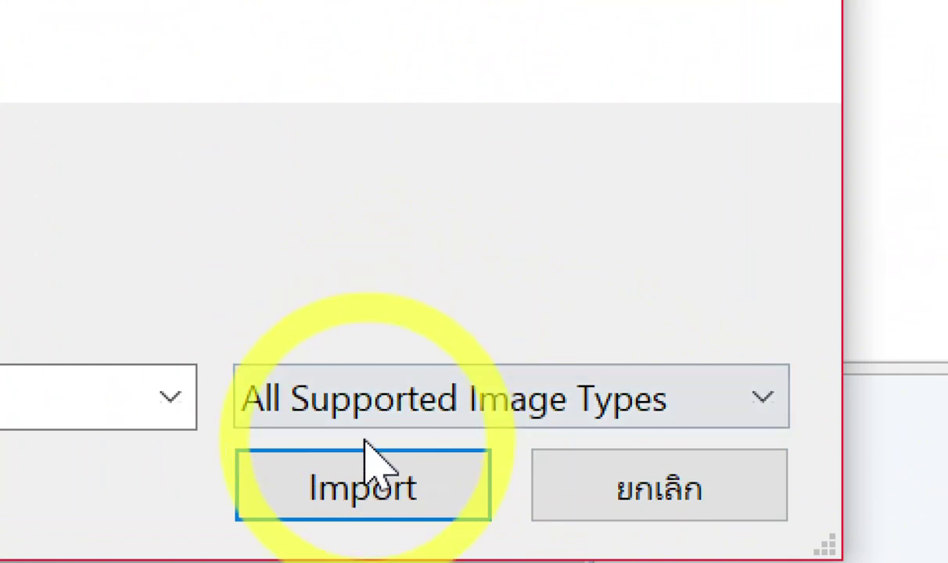
Step: Switch the file type to AutoCAD Files (*.dwg, *.dxf) and import prapa.dwg
{"action": "left_click", "coordinate": [402, 422]}
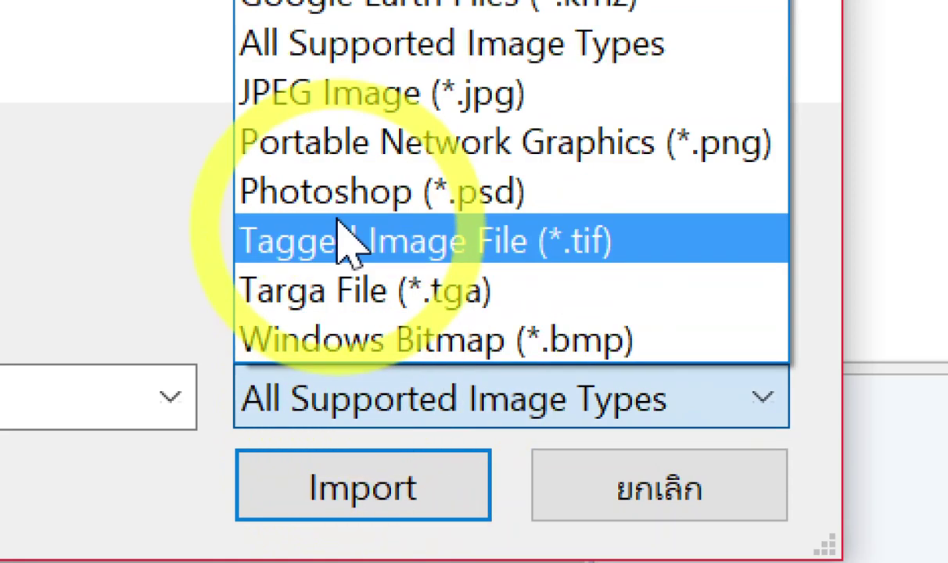
{"action": "scroll", "coordinate": [337, 98], "scroll_direction": "up", "scroll_amount": 1}
{"action": "scroll", "coordinate": [317, 90], "scroll_direction": "up", "scroll_amount": 1}
{"action": "scroll", "coordinate": [317, 106], "scroll_direction": "up", "scroll_amount": 1}
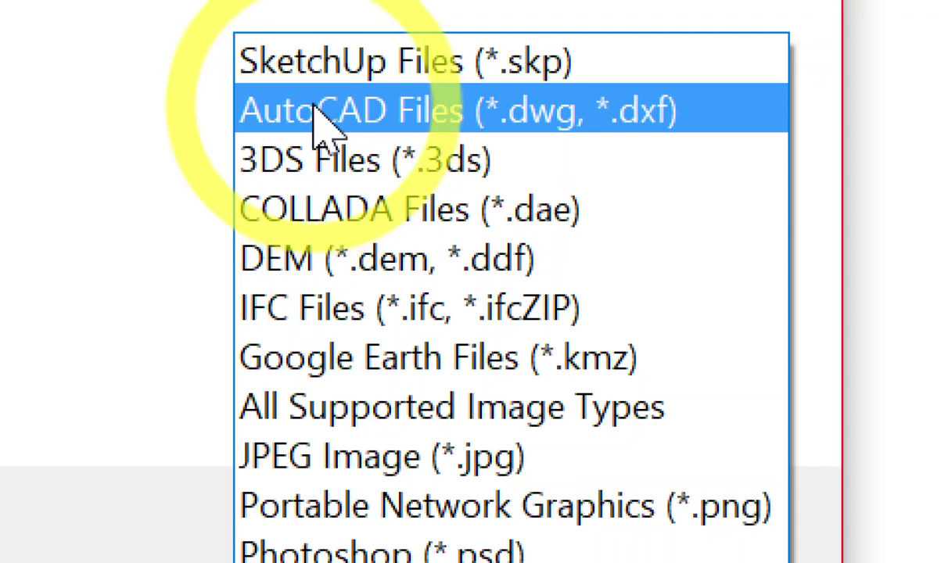
{"action": "left_click", "coordinate": [321, 114]}
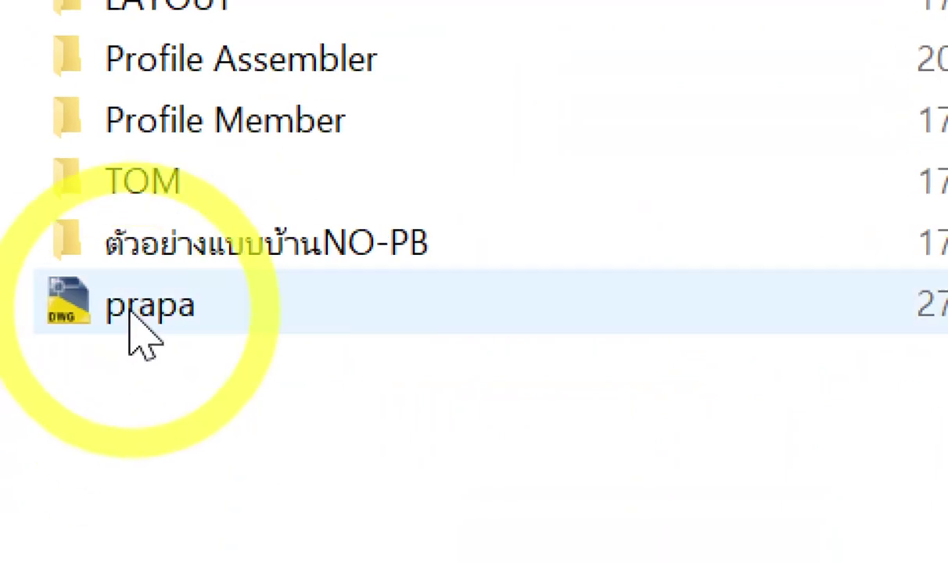
{"action": "mouse_move", "coordinate": [151, 305]}
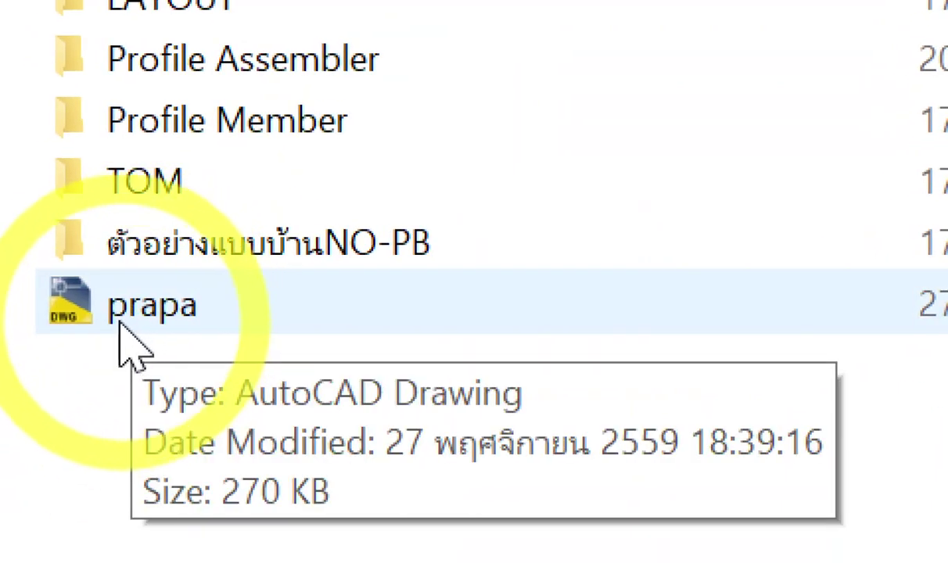
{"action": "double_click", "coordinate": [125, 327]}
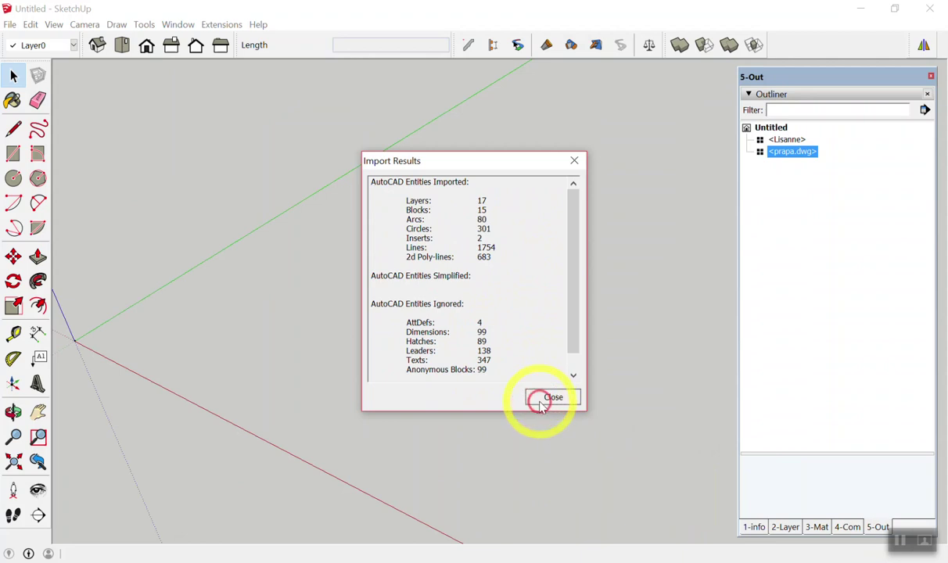
Step: Close the Import Results summary, switch to Top view with F2, and zoom in on the five sheets
{"action": "left_click", "coordinate": [540, 405]}
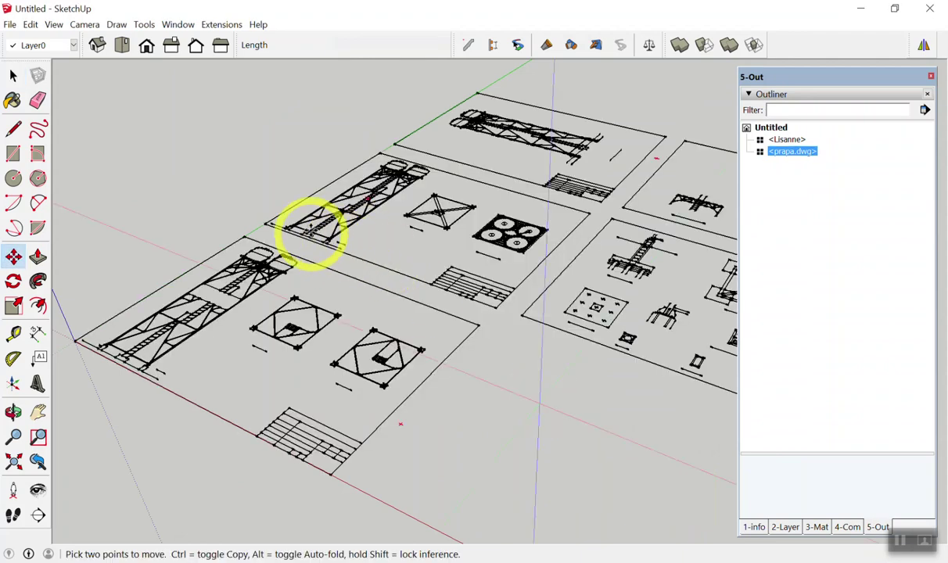
{"action": "scroll", "coordinate": [312, 229], "scroll_direction": "down", "scroll_amount": 5}
{"action": "mouse_move", "coordinate": [290, 216]}
{"action": "middle_mouse_down"}
{"action": "mouse_move", "coordinate": [508, 298]}
{"action": "mouse_move", "coordinate": [162, 204]}
{"action": "mouse_move", "coordinate": [317, 205]}
{"action": "middle_mouse_up"}
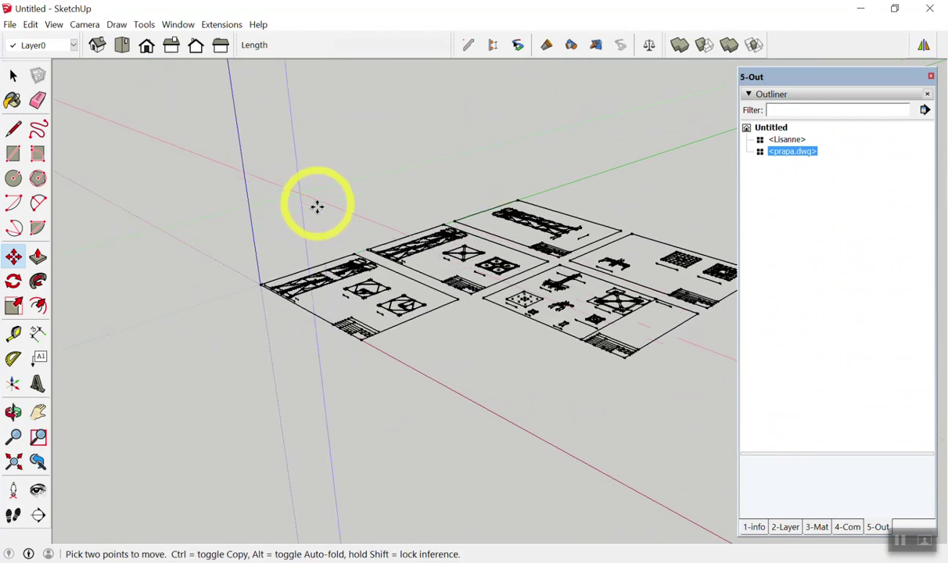
{"action": "scroll", "coordinate": [309, 210], "scroll_direction": "down", "scroll_amount": 3}
{"action": "key", "text": "F2"}
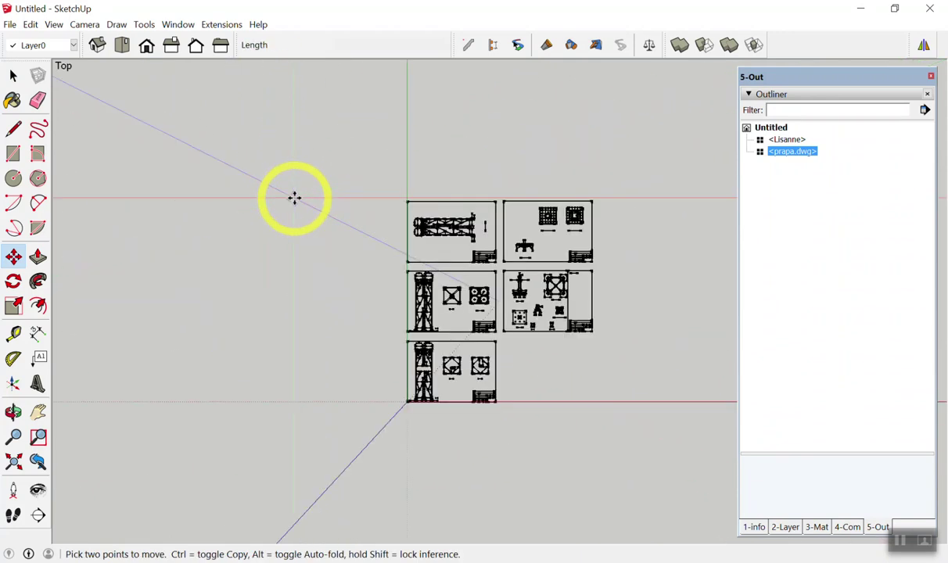
{"action": "scroll", "coordinate": [481, 250], "scroll_direction": "down", "scroll_amount": 2}
{"action": "scroll", "coordinate": [642, 327], "scroll_direction": "up", "scroll_amount": 3}
{"action": "scroll", "coordinate": [614, 303], "scroll_direction": "up", "scroll_amount": 1}
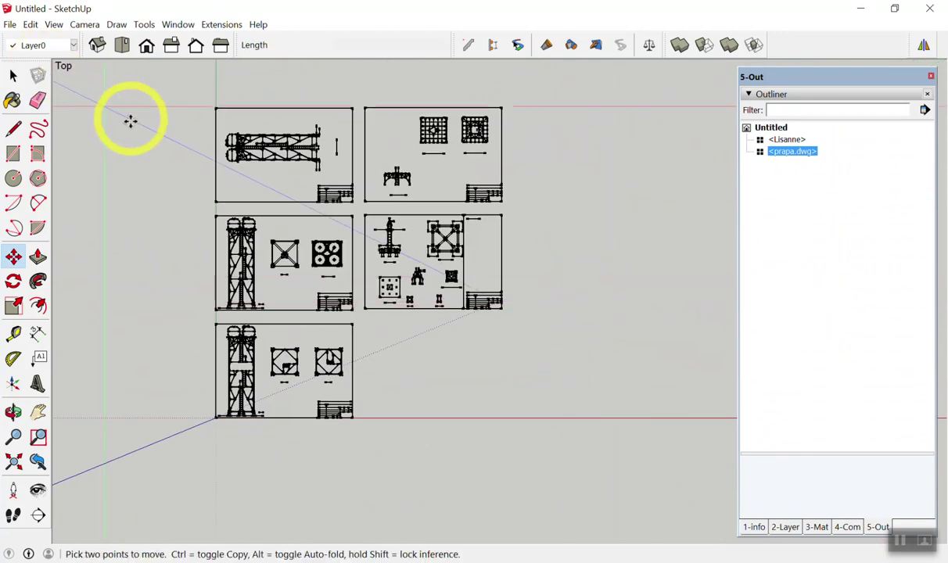
{"action": "scroll", "coordinate": [166, 129], "scroll_direction": "up", "scroll_amount": 1}
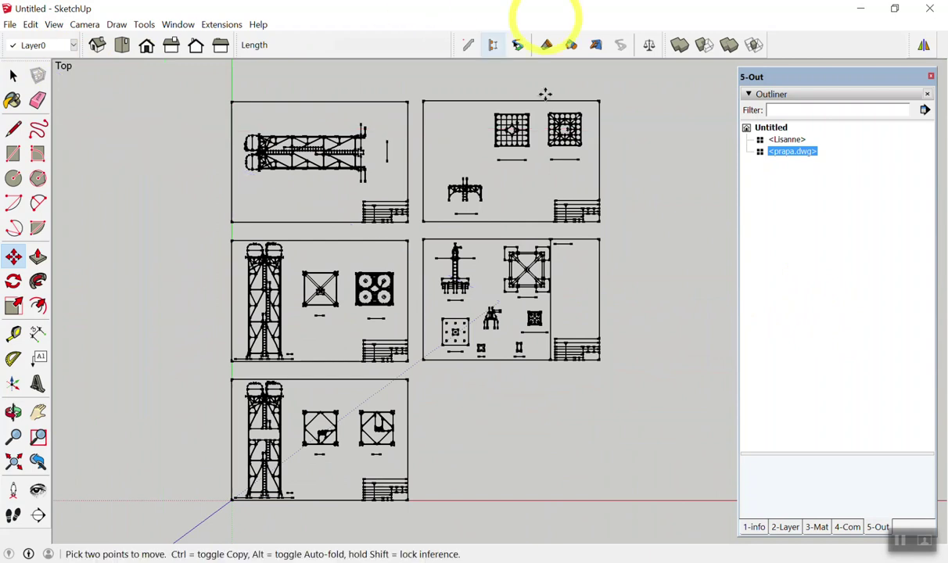
{"action": "scroll", "coordinate": [528, 237], "scroll_direction": "up", "scroll_amount": 1}
{"action": "scroll", "coordinate": [513, 239], "scroll_direction": "up", "scroll_amount": 1}
{"action": "scroll", "coordinate": [503, 243], "scroll_direction": "up", "scroll_amount": 3}
{"action": "scroll", "coordinate": [453, 261], "scroll_direction": "down", "scroll_amount": 1}
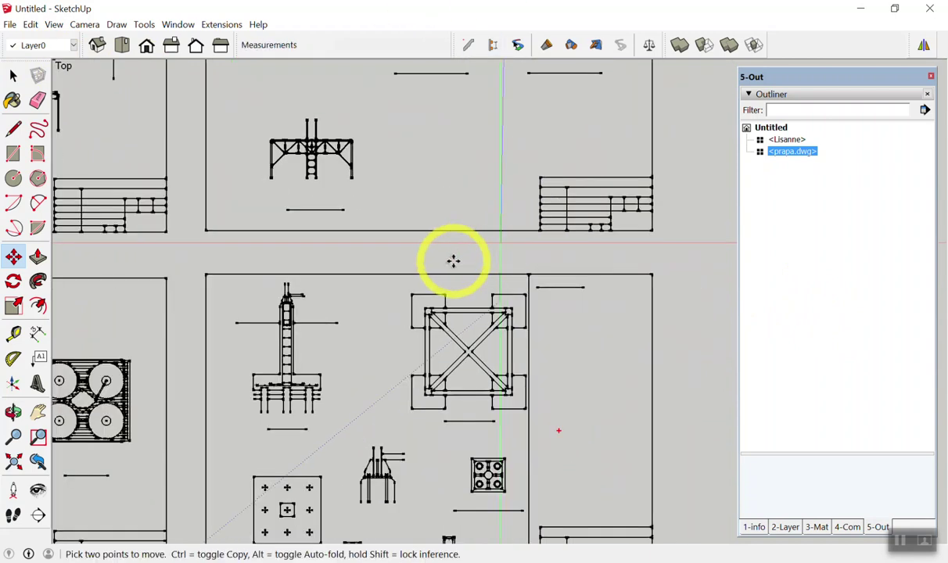
{"action": "scroll", "coordinate": [453, 262], "scroll_direction": "down", "scroll_amount": 2}
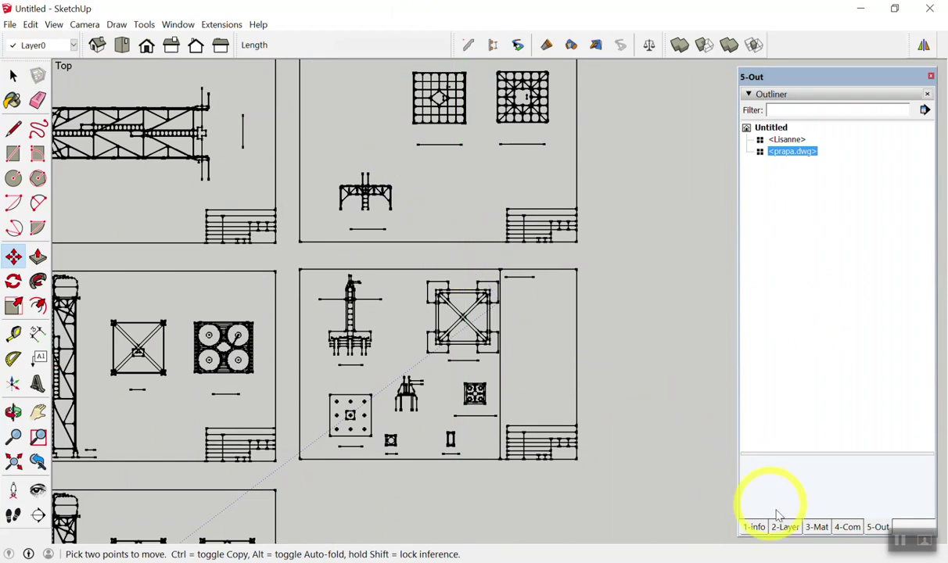
Step: Look through the Layers list and the In Model materials in the Default Tray
{"action": "left_click", "coordinate": [788, 537]}
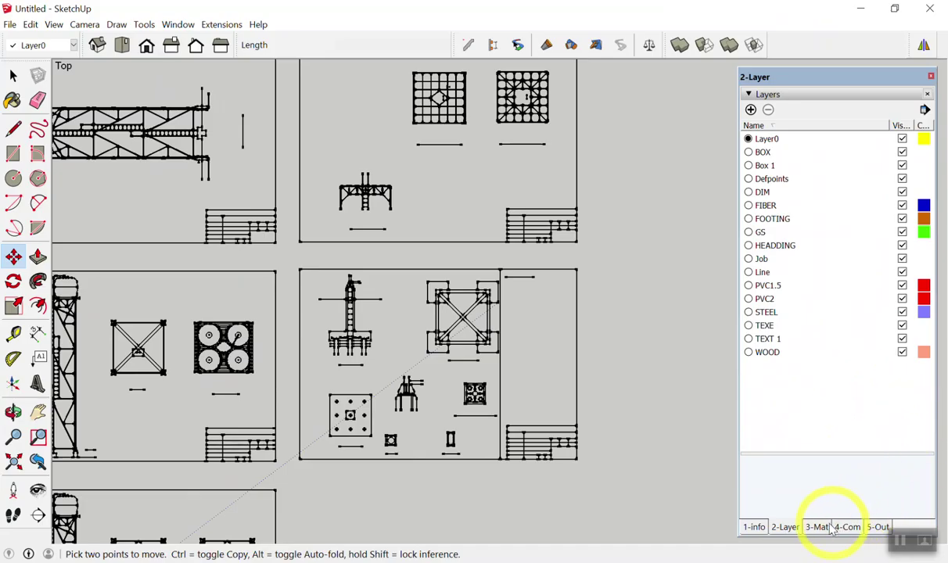
{"action": "left_click", "coordinate": [818, 528]}
{"action": "left_click", "coordinate": [786, 180]}
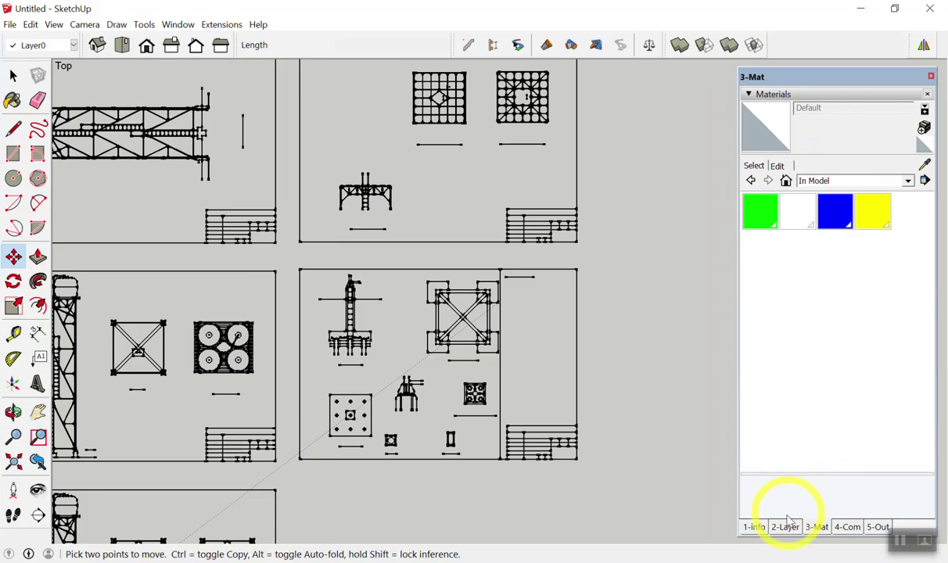
{"action": "left_click", "coordinate": [786, 524]}
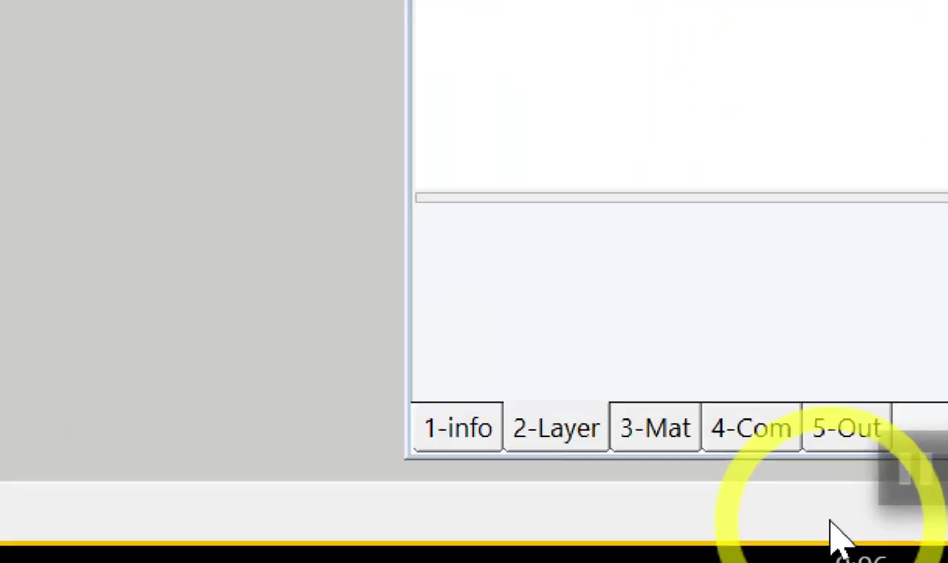
Step: List the In Model components and select the prapa.dwg component
{"action": "left_click", "coordinate": [719, 408]}
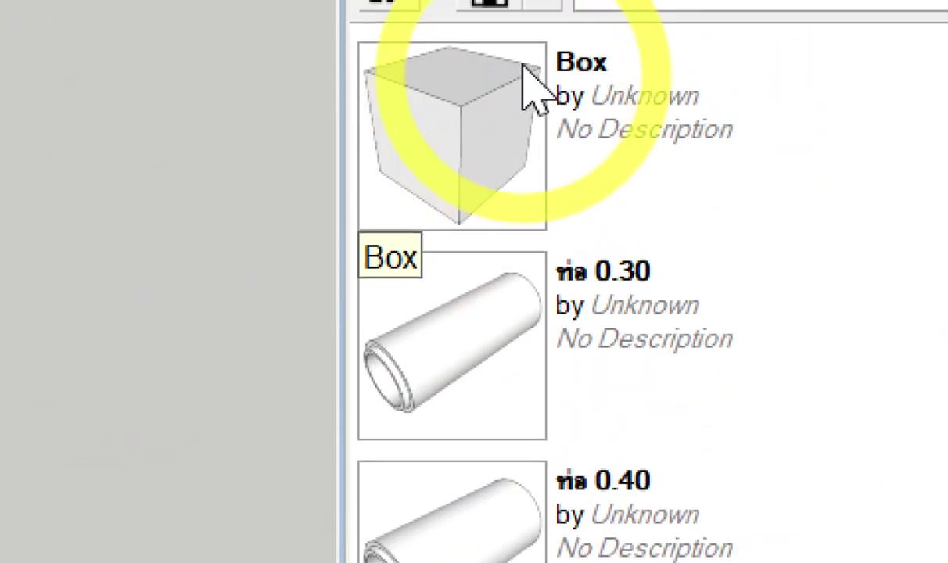
{"action": "left_click", "coordinate": [481, 117]}
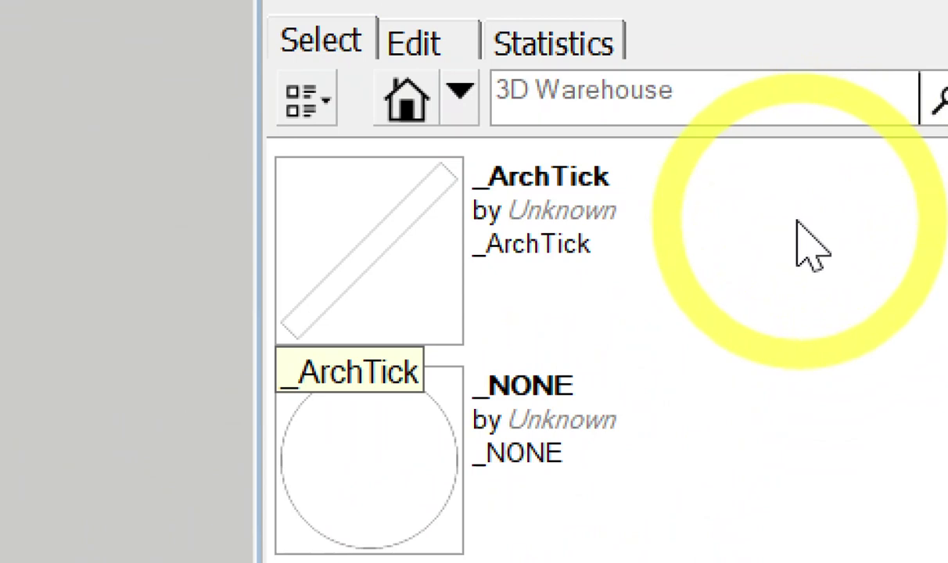
{"action": "scroll", "coordinate": [797, 219], "scroll_direction": "down", "scroll_amount": 5}
{"action": "scroll", "coordinate": [797, 220], "scroll_direction": "down", "scroll_amount": 5}
{"action": "scroll", "coordinate": [796, 234], "scroll_direction": "down", "scroll_amount": 5}
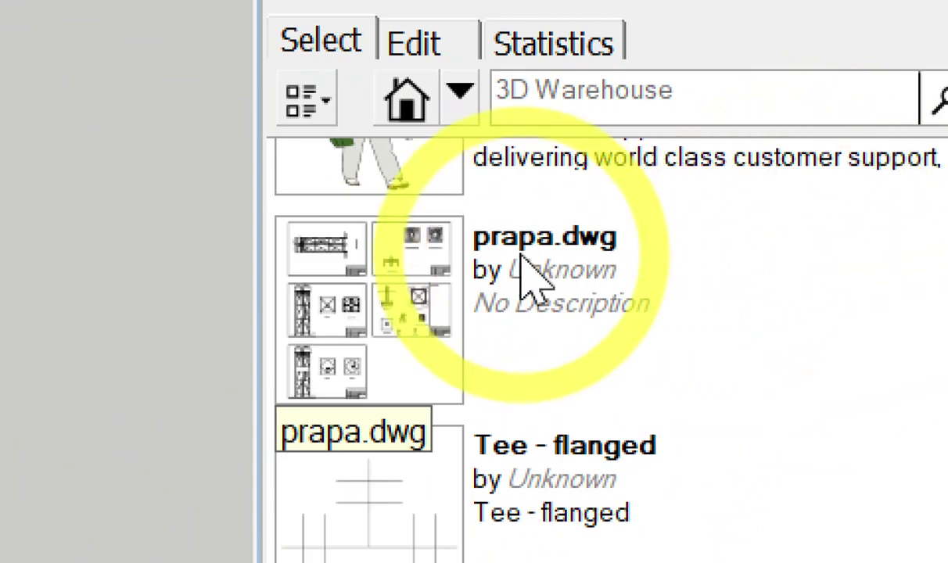
{"action": "left_click", "coordinate": [462, 264]}
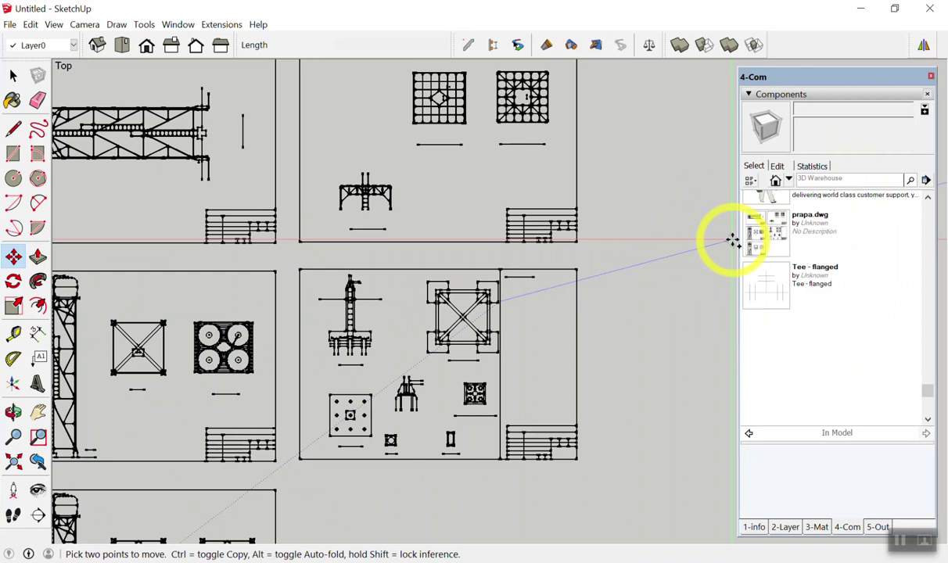
{"action": "scroll", "coordinate": [509, 223], "scroll_direction": "down", "scroll_amount": 3}
{"action": "scroll", "coordinate": [514, 229], "scroll_direction": "up", "scroll_amount": 2}
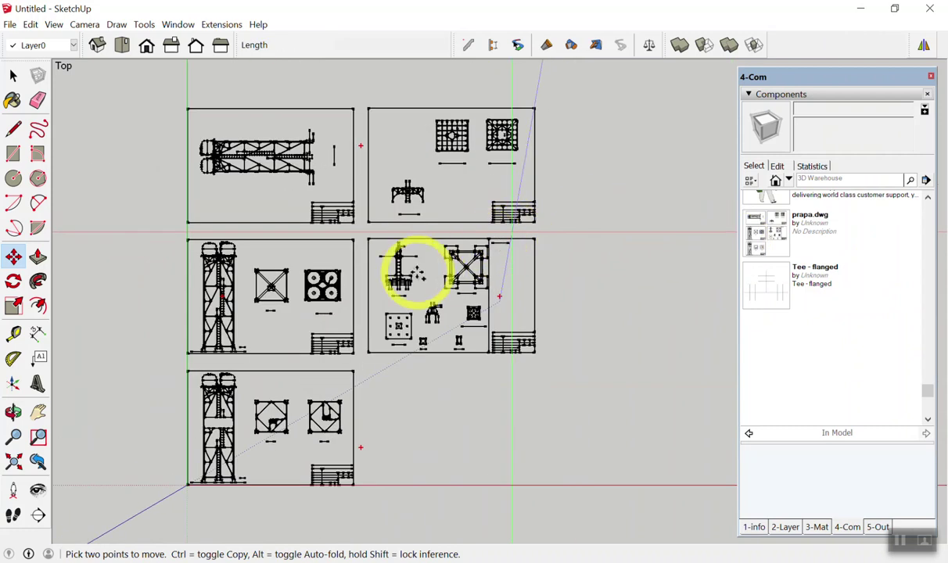
{"action": "scroll", "coordinate": [550, 201], "scroll_direction": "up", "scroll_amount": 1}
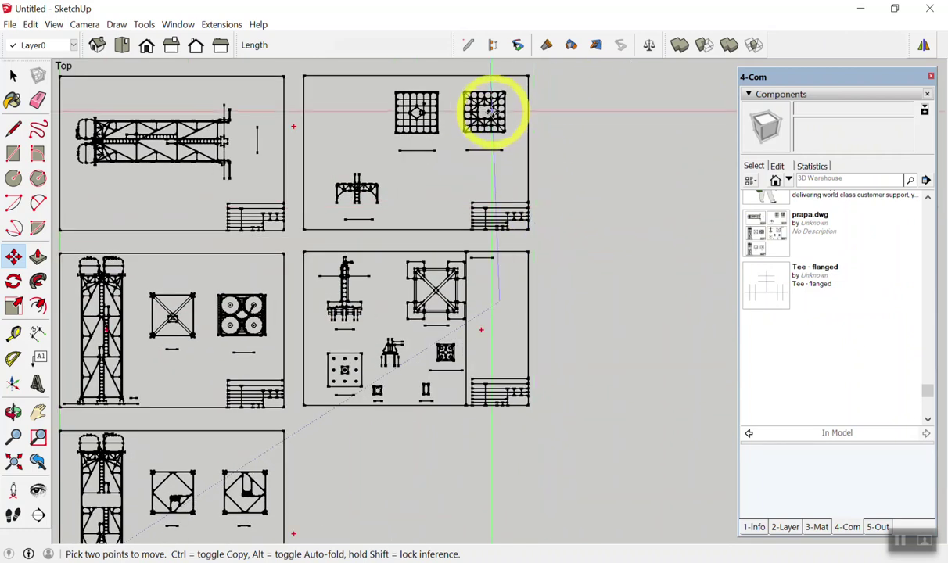
Step: Select everything with Ctrl+A and Explode the prapa.dwg component
{"action": "scroll", "coordinate": [527, 163], "scroll_direction": "down", "scroll_amount": 1}
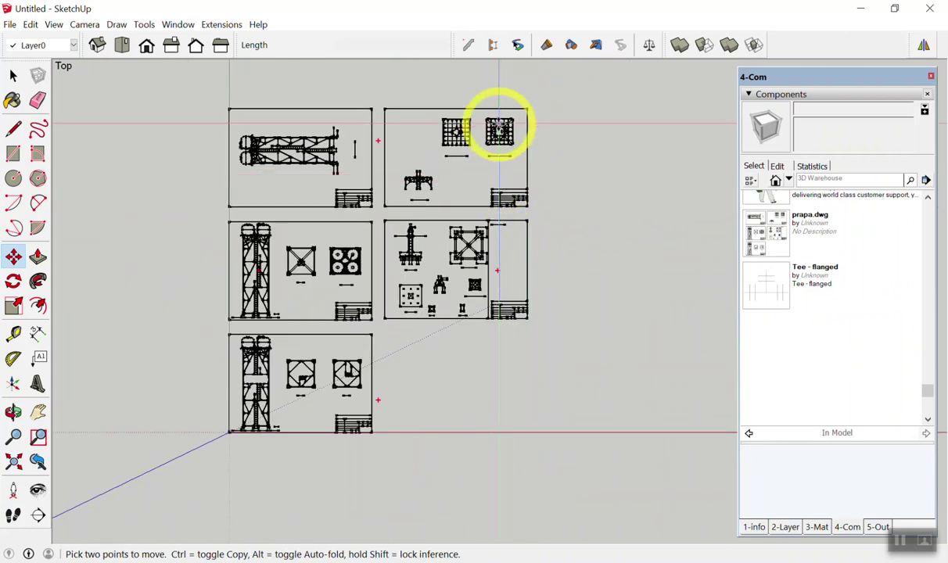
{"action": "scroll", "coordinate": [417, 142], "scroll_direction": "up", "scroll_amount": 1}
{"action": "left_click", "coordinate": [407, 139]}
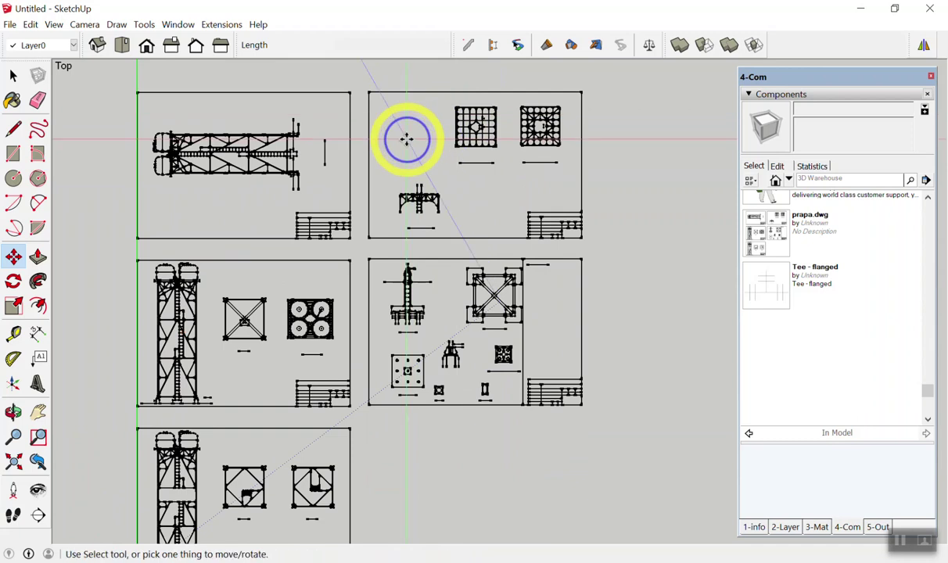
{"action": "key", "text": "ctrl+a"}
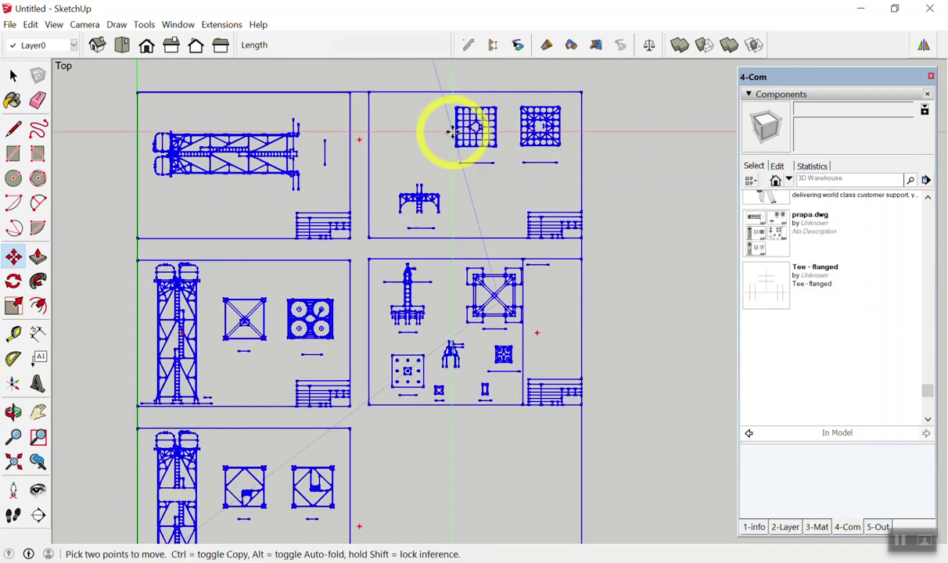
{"action": "right_click", "coordinate": [464, 114]}
{"action": "key", "text": "Escape"}
{"action": "right_click", "coordinate": [462, 108]}
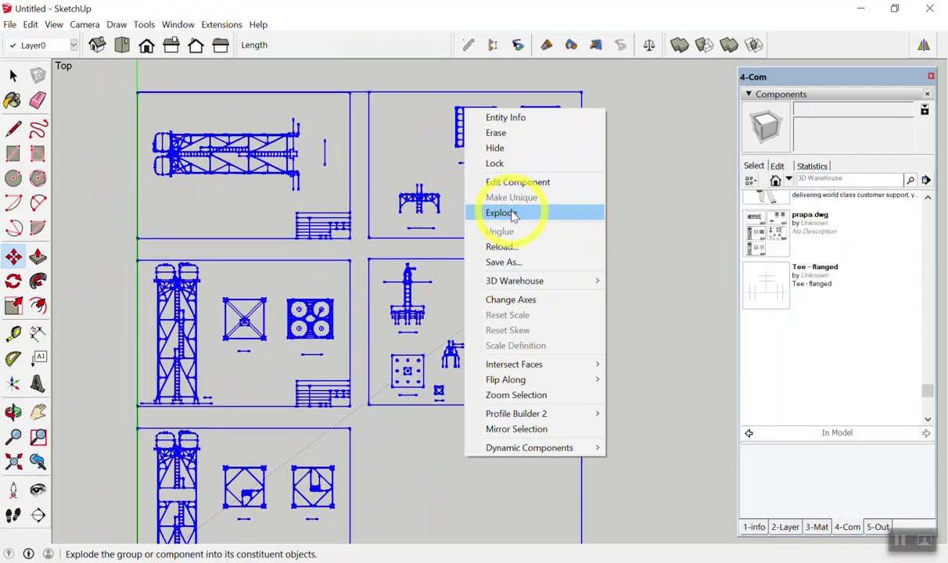
{"action": "left_click", "coordinate": [502, 213]}
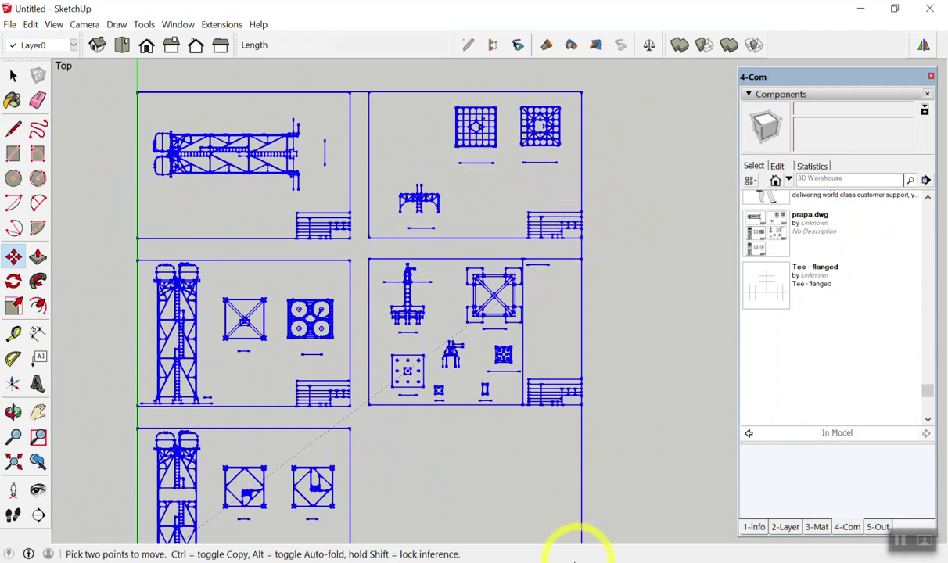
Step: Try selecting the grid pattern and the whole top-right sheet, then clear the selection
{"action": "scroll", "coordinate": [439, 540], "scroll_direction": "down", "scroll_amount": 1}
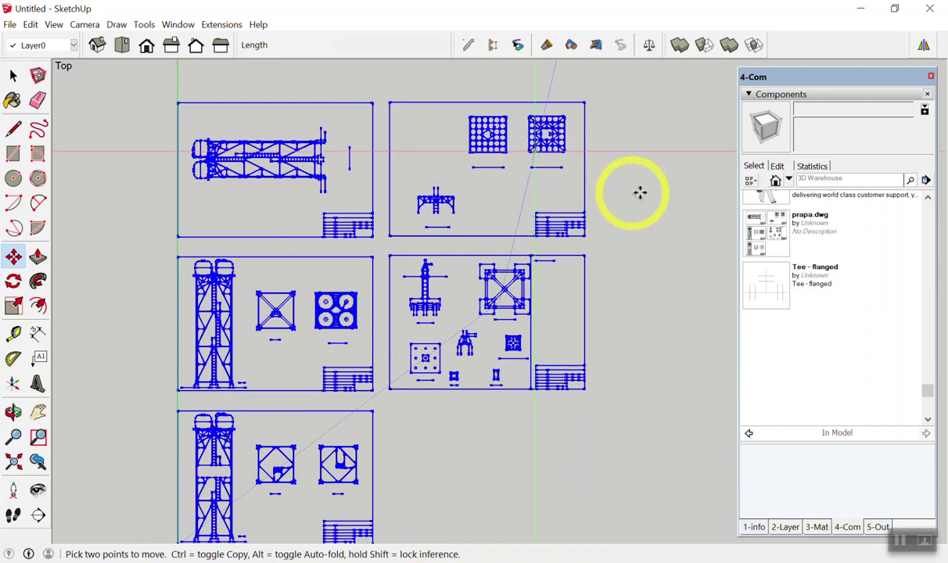
{"action": "scroll", "coordinate": [606, 189], "scroll_direction": "up", "scroll_amount": 1}
{"action": "scroll", "coordinate": [607, 189], "scroll_direction": "up", "scroll_amount": 1}
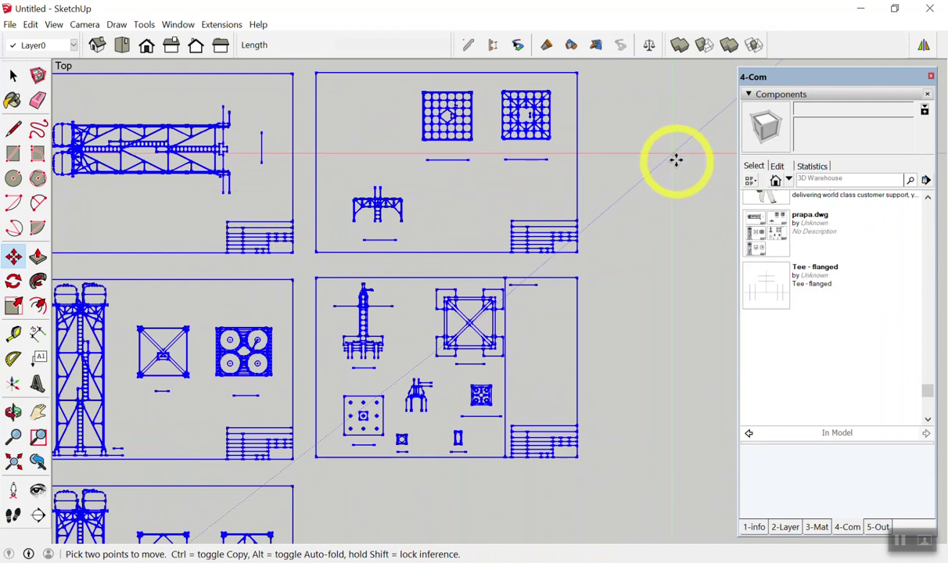
{"action": "scroll", "coordinate": [663, 166], "scroll_direction": "down", "scroll_amount": 2}
{"action": "key", "text": "space"}
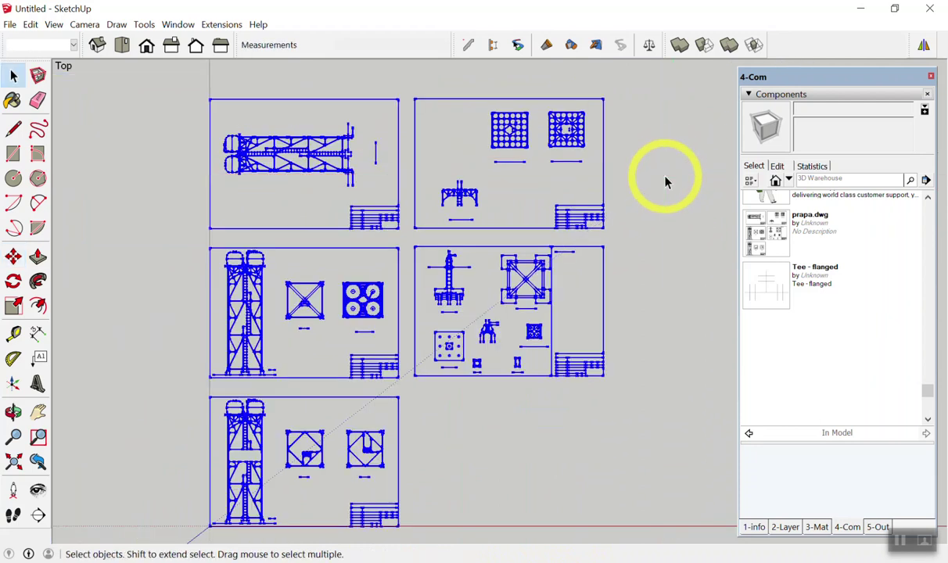
{"action": "left_click", "coordinate": [664, 168]}
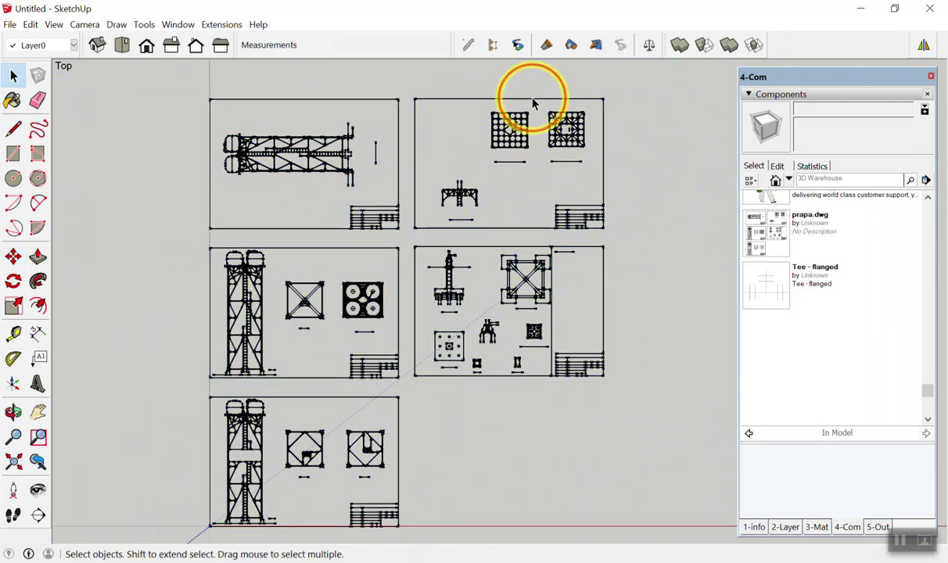
{"action": "left_click", "coordinate": [537, 133]}
{"action": "left_click", "coordinate": [539, 136]}
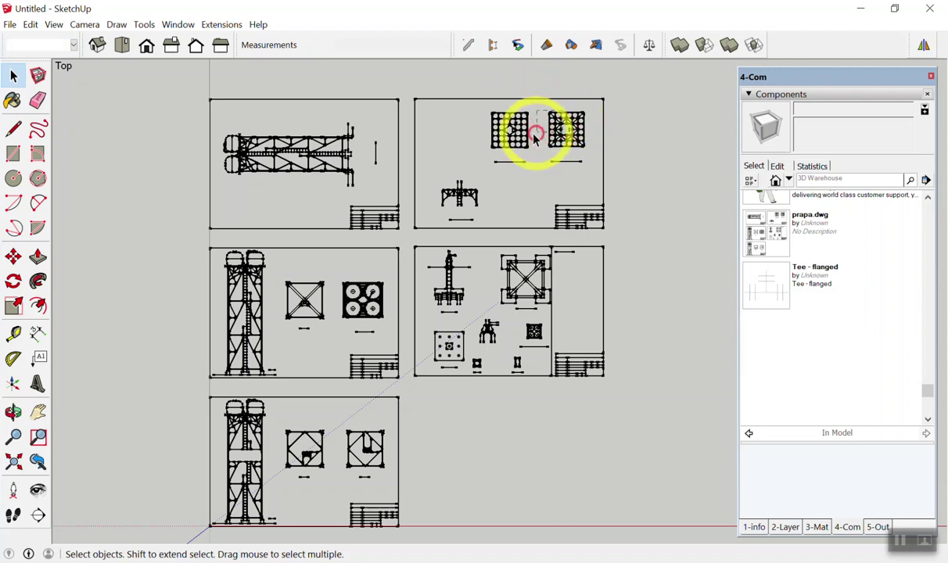
{"action": "left_click_drag", "start_coordinate": [452, 91], "coordinate": [622, 219]}
{"action": "left_click", "coordinate": [651, 181]}
Step: Window-select the column detail and braced square frame on the middle-right sheet
{"action": "scroll", "coordinate": [640, 227], "scroll_direction": "up", "scroll_amount": 3}
{"action": "scroll", "coordinate": [646, 230], "scroll_direction": "down", "scroll_amount": 2}
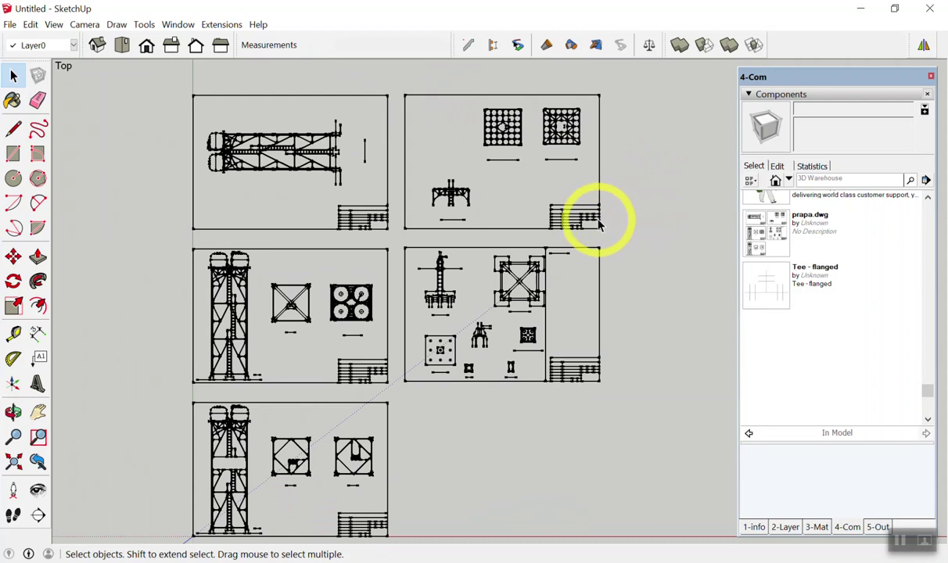
{"action": "scroll", "coordinate": [594, 227], "scroll_direction": "down", "scroll_amount": 1}
{"action": "scroll", "coordinate": [622, 250], "scroll_direction": "up", "scroll_amount": 2}
{"action": "scroll", "coordinate": [618, 262], "scroll_direction": "up", "scroll_amount": 2}
{"action": "scroll", "coordinate": [238, 235], "scroll_direction": "up", "scroll_amount": 1}
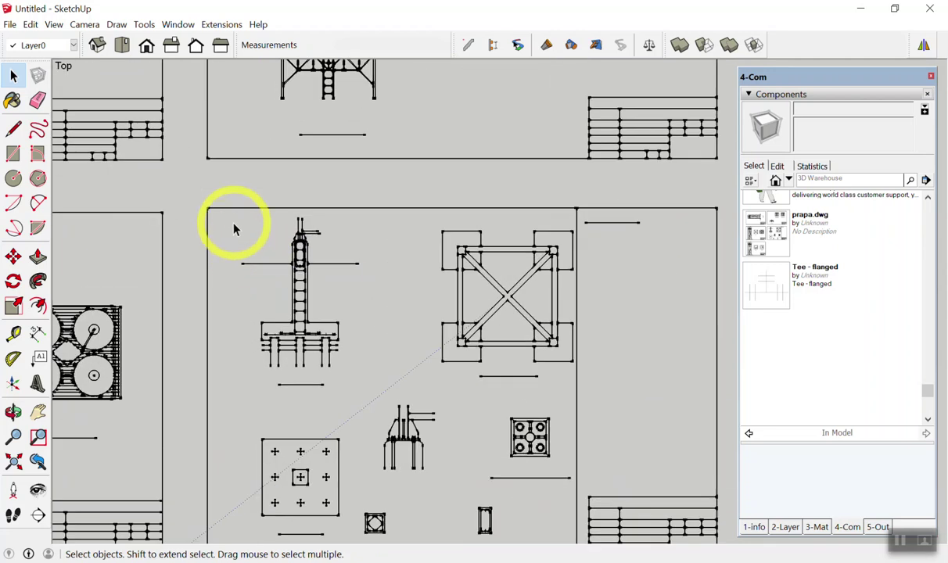
{"action": "scroll", "coordinate": [237, 235], "scroll_direction": "up", "scroll_amount": 1}
{"action": "mouse_move", "coordinate": [221, 175]}
{"action": "left_mouse_down"}
{"action": "mouse_move", "coordinate": [692, 413]}
{"action": "mouse_move", "coordinate": [691, 435]}
{"action": "left_mouse_up"}
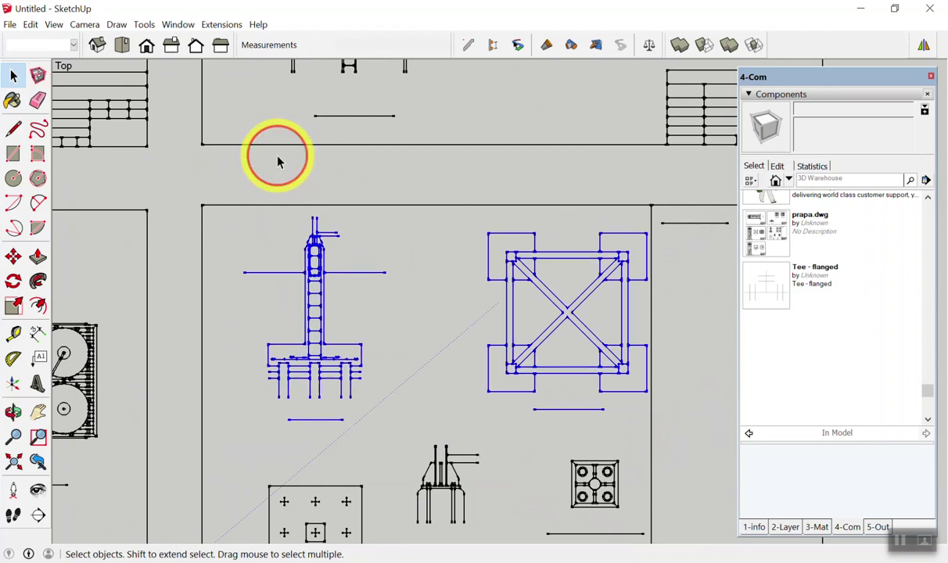
{"action": "left_click", "coordinate": [241, 172]}
{"action": "left_click_drag", "start_coordinate": [222, 164], "coordinate": [689, 443]}
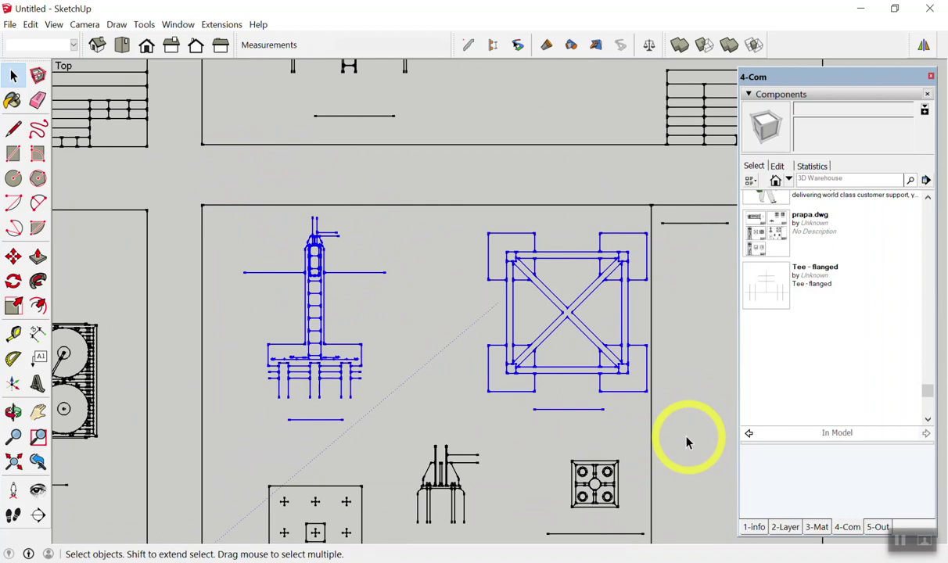
{"action": "left_click", "coordinate": [265, 182]}
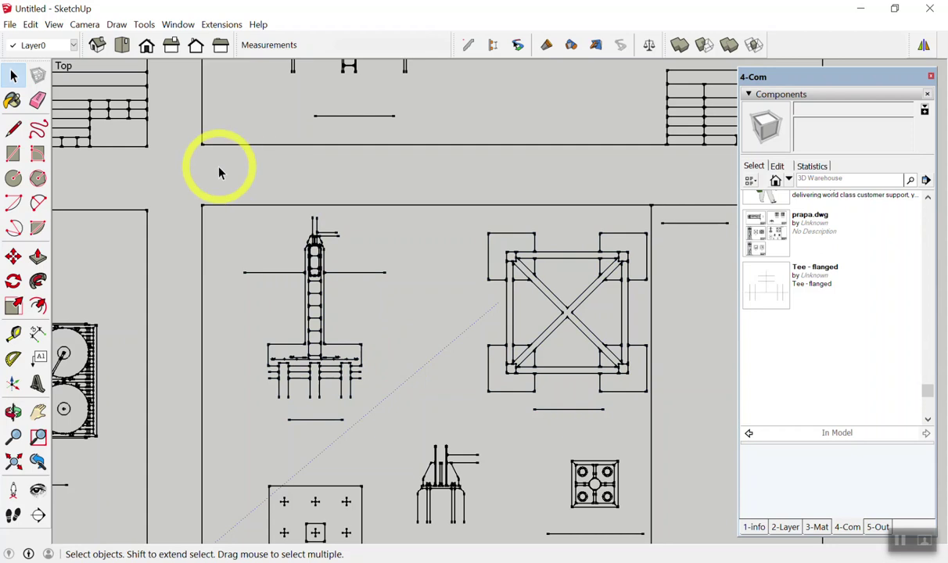
{"action": "left_click_drag", "start_coordinate": [228, 176], "coordinate": [677, 437]}
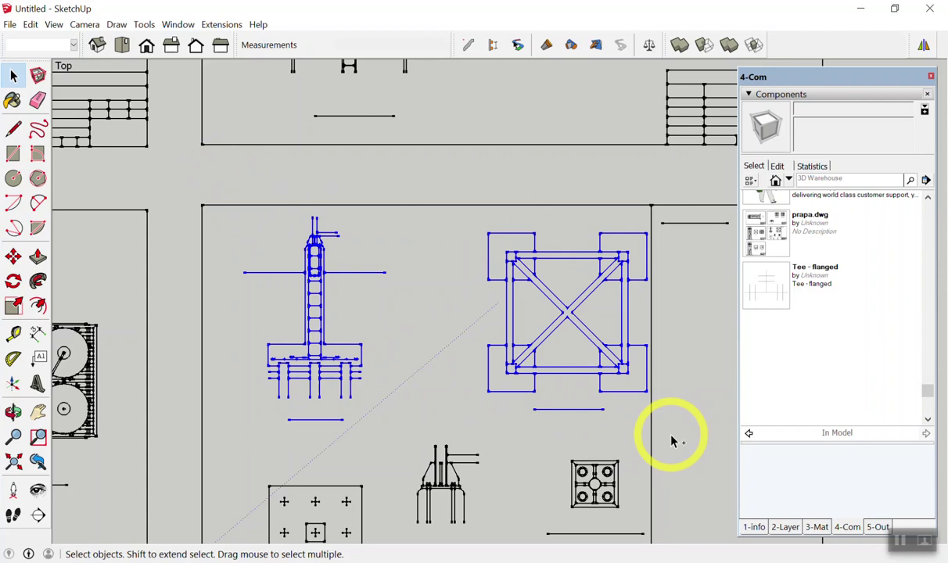
{"action": "scroll", "coordinate": [546, 291], "scroll_direction": "down", "scroll_amount": 2}
{"action": "scroll", "coordinate": [524, 300], "scroll_direction": "down", "scroll_amount": 1}
{"action": "scroll", "coordinate": [524, 300], "scroll_direction": "down", "scroll_amount": 1}
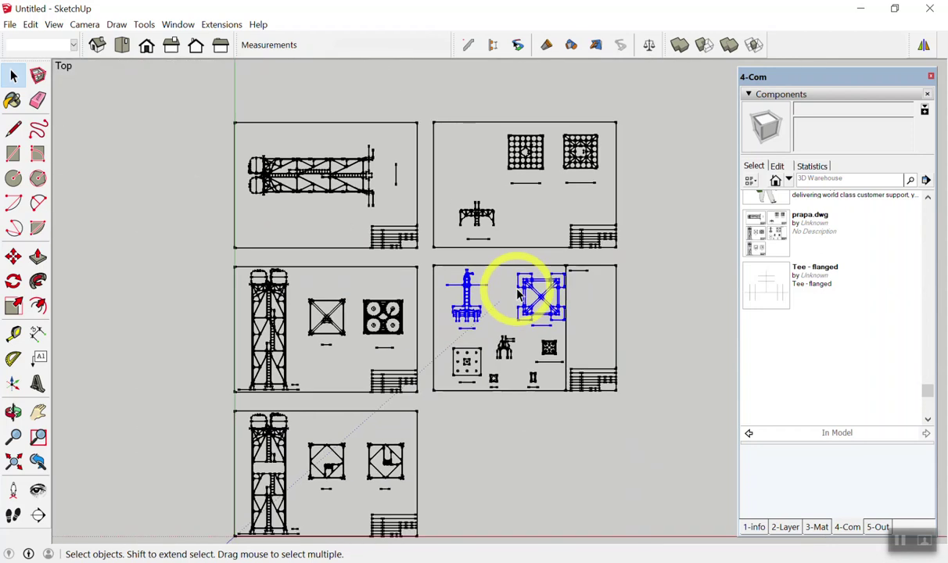
{"action": "key", "text": "shift+z"}
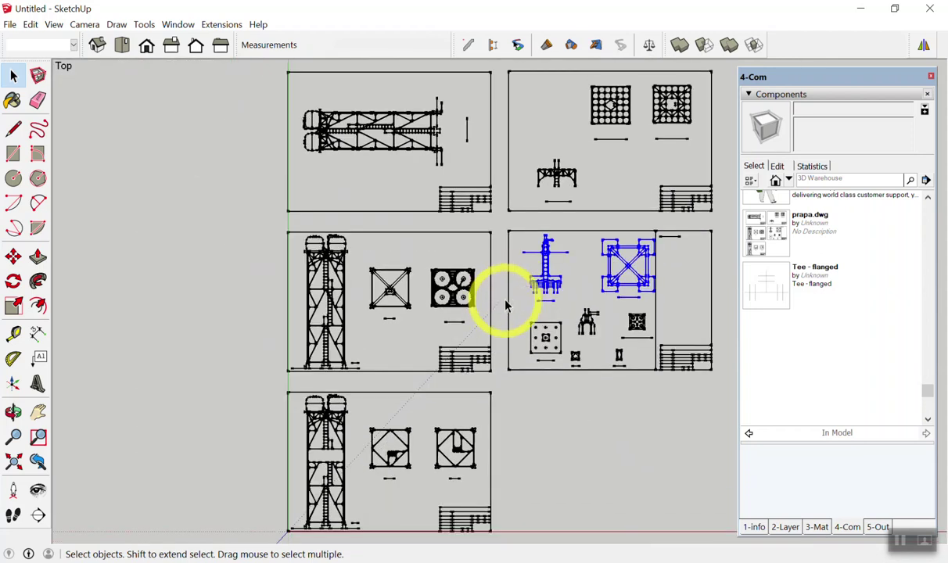
{"action": "scroll", "coordinate": [492, 301], "scroll_direction": "down", "scroll_amount": 1}
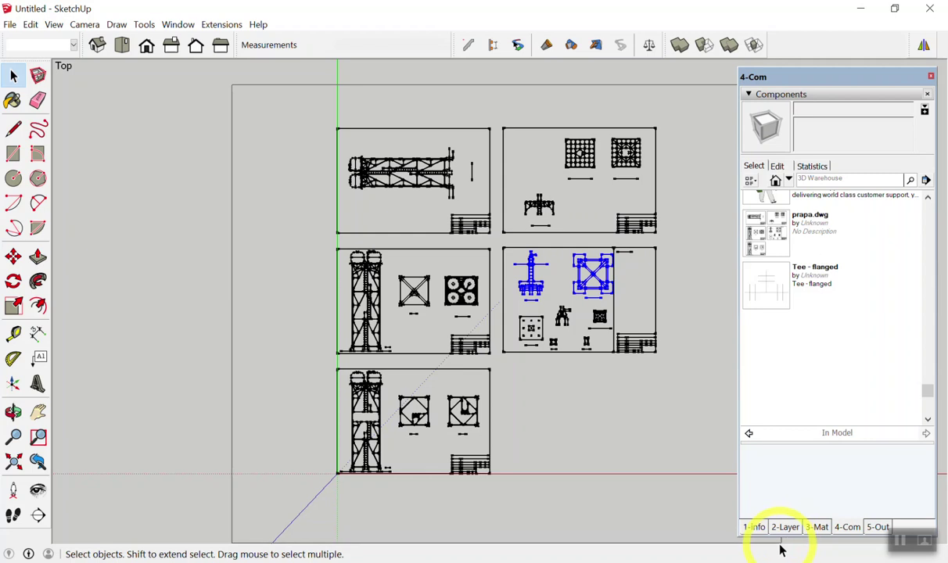
{"action": "key", "text": "ctrl+a"}
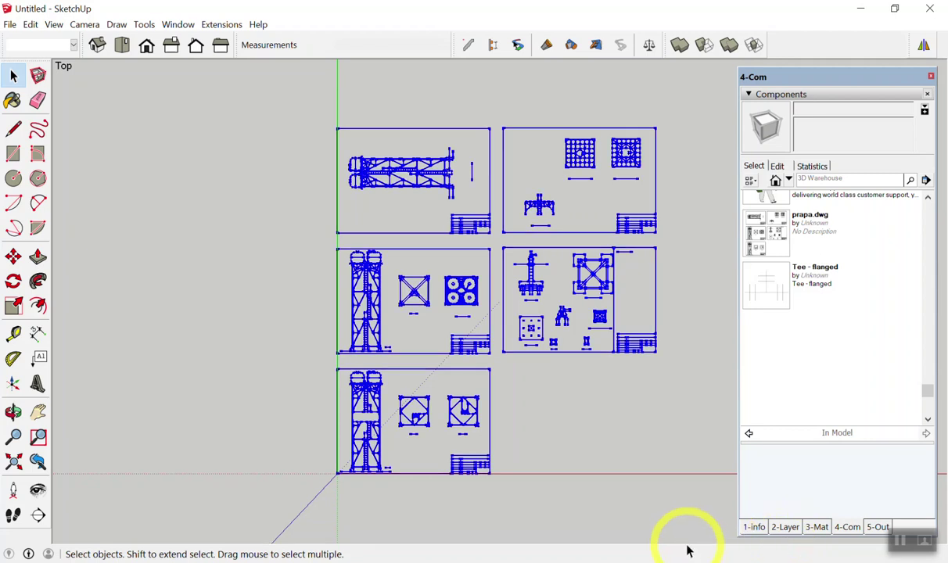
{"action": "key", "text": "Delete"}
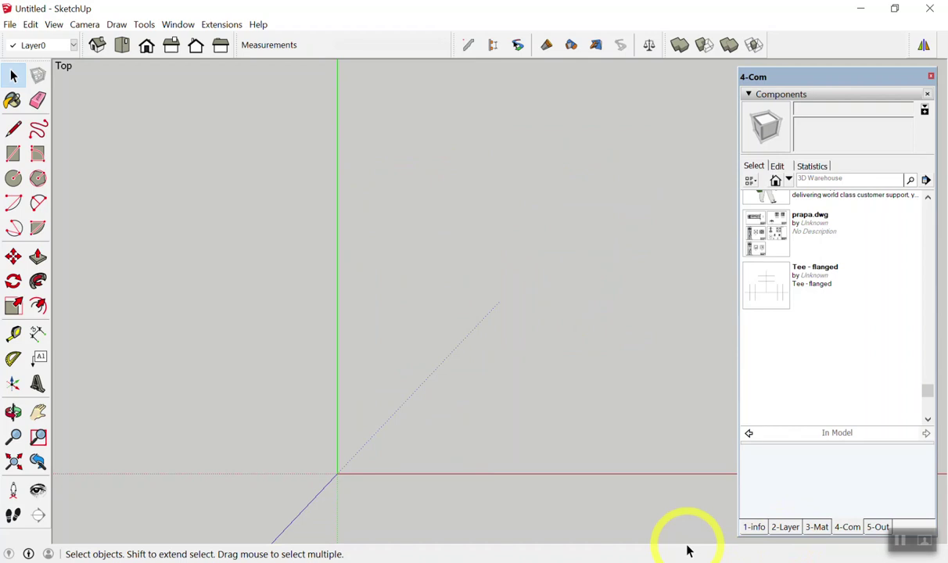
{"action": "key", "text": "ctrl+v"}
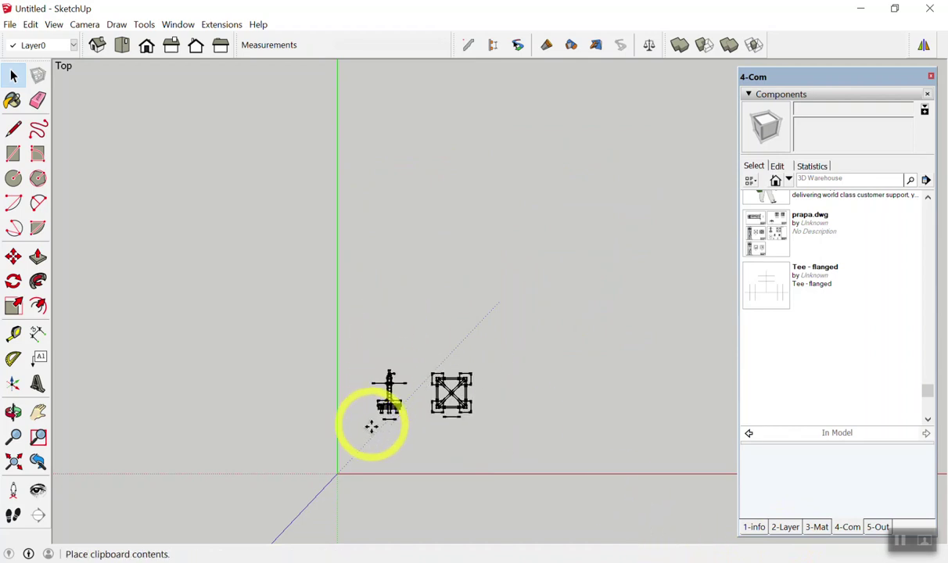
{"action": "left_click", "coordinate": [347, 463]}
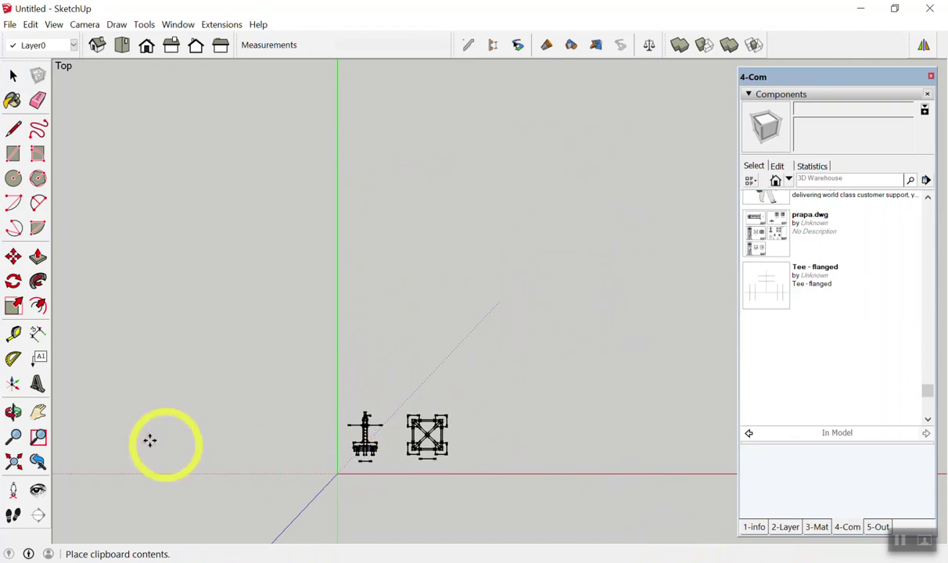
{"action": "scroll", "coordinate": [297, 473], "scroll_direction": "up", "scroll_amount": 3}
{"action": "scroll", "coordinate": [625, 496], "scroll_direction": "up", "scroll_amount": 2}
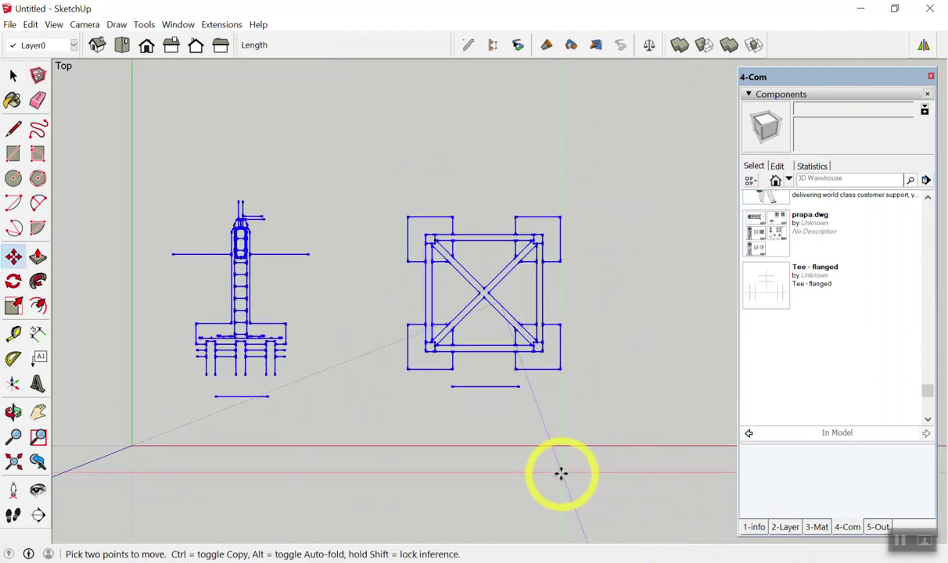
{"action": "key", "text": "space"}
{"action": "left_click", "coordinate": [560, 480]}
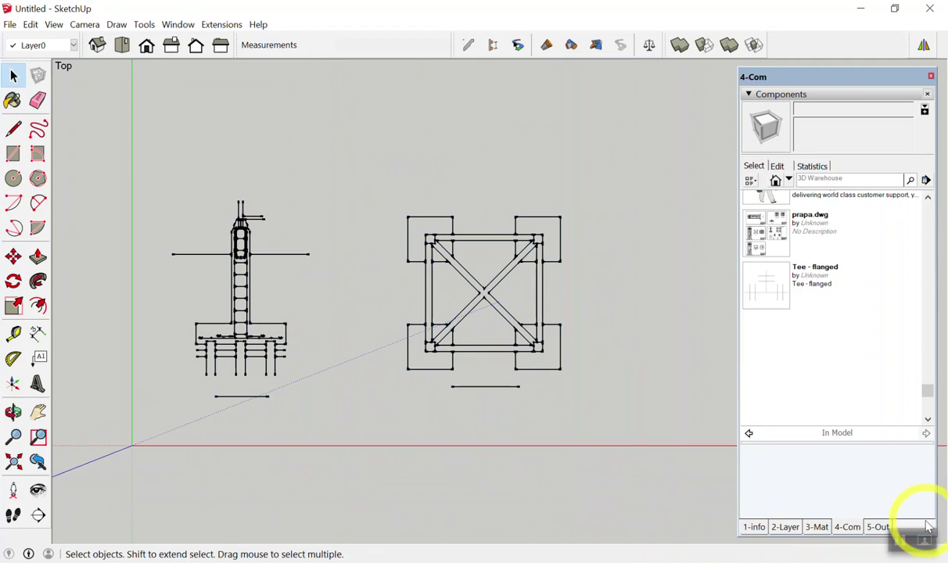
{"action": "scroll", "coordinate": [421, 398], "scroll_direction": "down", "scroll_amount": 3}
{"action": "scroll", "coordinate": [276, 380], "scroll_direction": "down", "scroll_amount": 2}
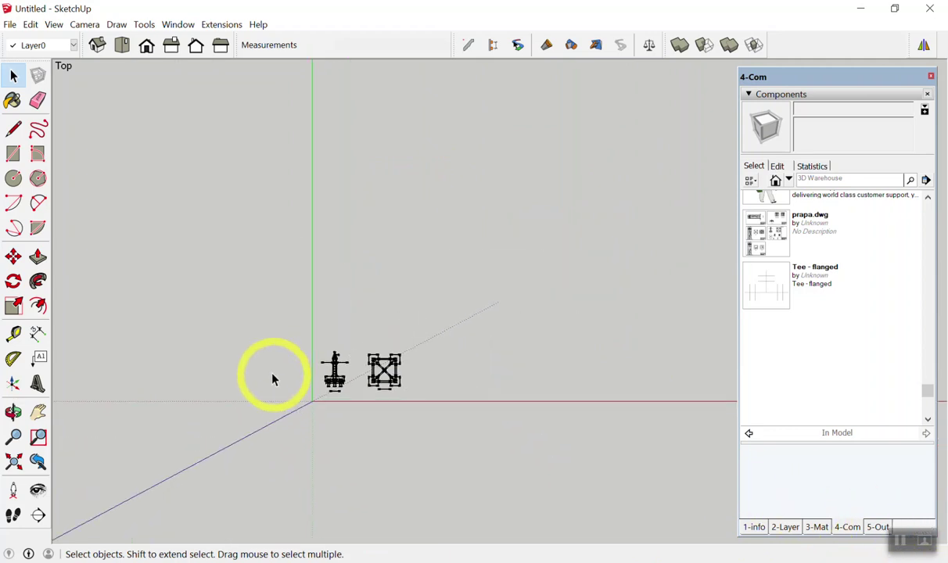
{"action": "left_click_drag", "start_coordinate": [478, 476], "coordinate": [500, 485]}
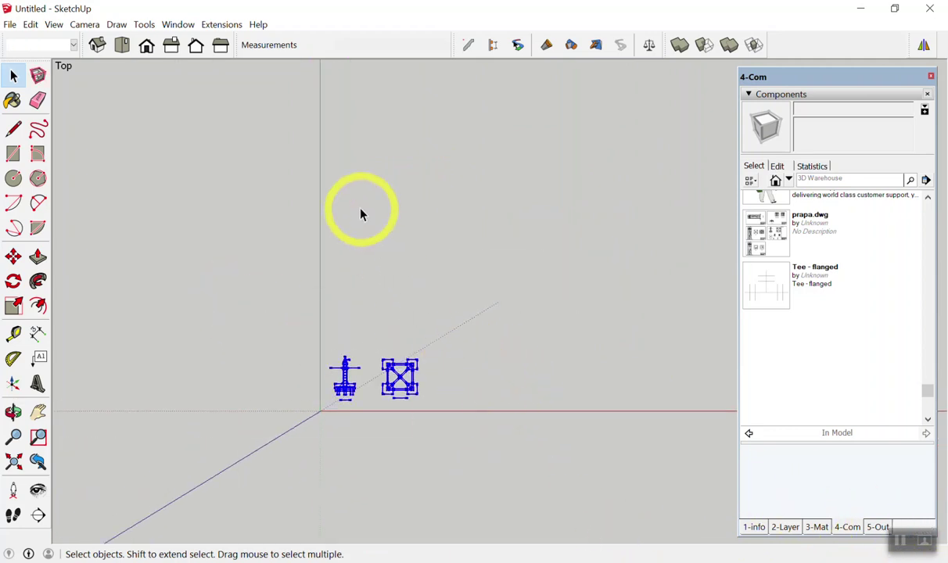
{"action": "key", "text": "Delete"}
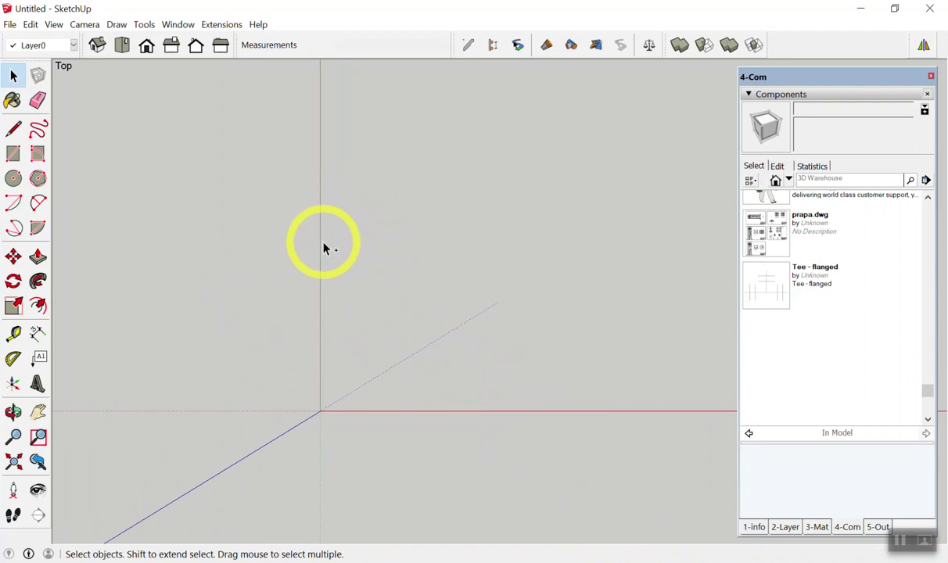
{"action": "key", "text": "ctrl+z"}
{"action": "scroll", "coordinate": [451, 162], "scroll_direction": "up", "scroll_amount": 1}
{"action": "scroll", "coordinate": [524, 218], "scroll_direction": "up", "scroll_amount": 3}
{"action": "scroll", "coordinate": [700, 284], "scroll_direction": "up", "scroll_amount": 2}
{"action": "scroll", "coordinate": [657, 263], "scroll_direction": "up", "scroll_amount": 2}
{"action": "scroll", "coordinate": [597, 239], "scroll_direction": "up", "scroll_amount": 1}
{"action": "mouse_move", "coordinate": [205, 154]}
{"action": "left_mouse_down"}
{"action": "mouse_move", "coordinate": [557, 395]}
{"action": "mouse_move", "coordinate": [629, 428]}
{"action": "left_mouse_up"}
{"action": "scroll", "coordinate": [592, 377], "scroll_direction": "down", "scroll_amount": 2}
Step: Window-select all the drawing sheets and delete them
{"action": "scroll", "coordinate": [540, 322], "scroll_direction": "down", "scroll_amount": 2}
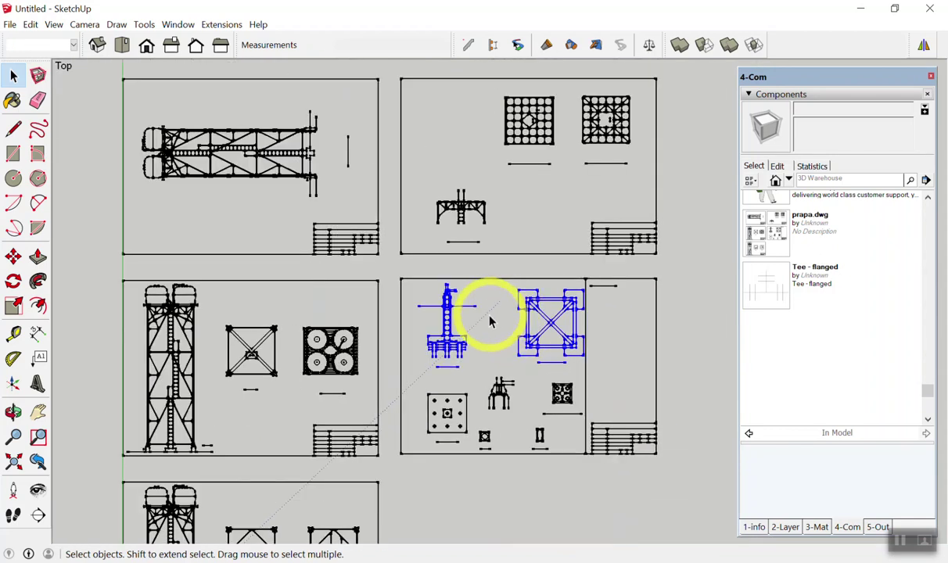
{"action": "scroll", "coordinate": [497, 318], "scroll_direction": "down", "scroll_amount": 2}
{"action": "scroll", "coordinate": [246, 195], "scroll_direction": "up", "scroll_amount": 1}
{"action": "scroll", "coordinate": [217, 182], "scroll_direction": "down", "scroll_amount": 2}
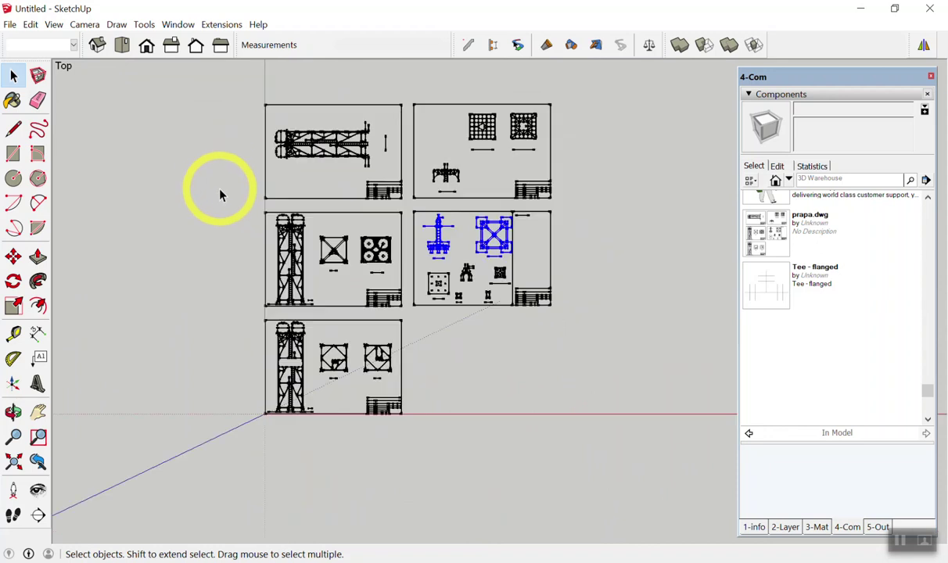
{"action": "left_click_drag", "start_coordinate": [179, 89], "coordinate": [703, 477]}
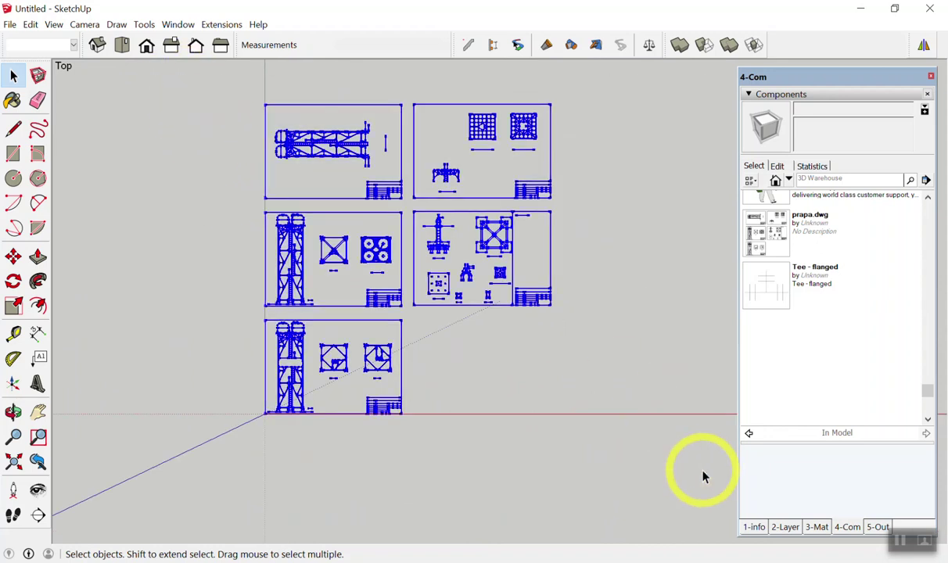
{"action": "key", "text": "Delete"}
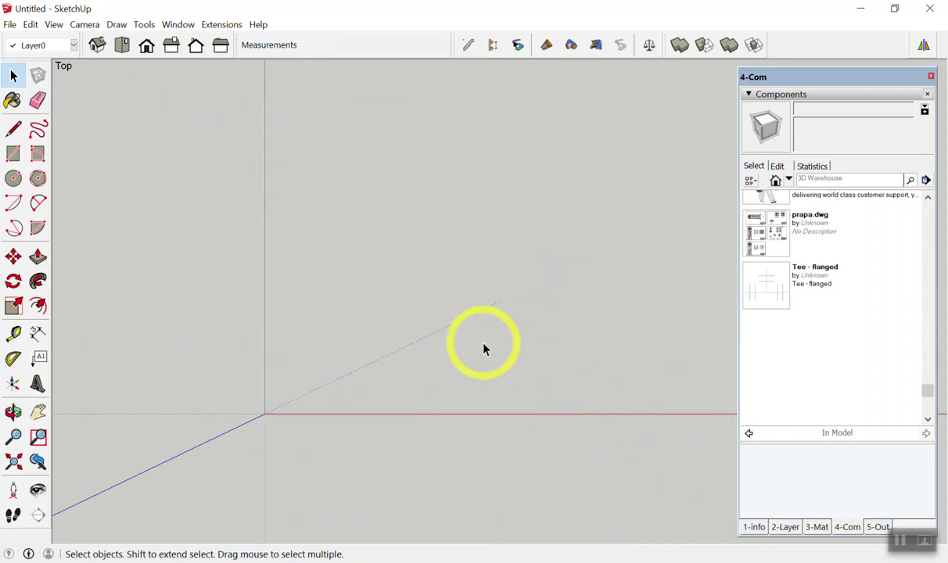
Step: Paste the copied tower and X-frame drawings beside the origin
{"action": "middle_click_drag", "start_coordinate": [314, 362], "coordinate": [258, 419], "text": "shift"}
{"action": "key", "text": "ctrl+v"}
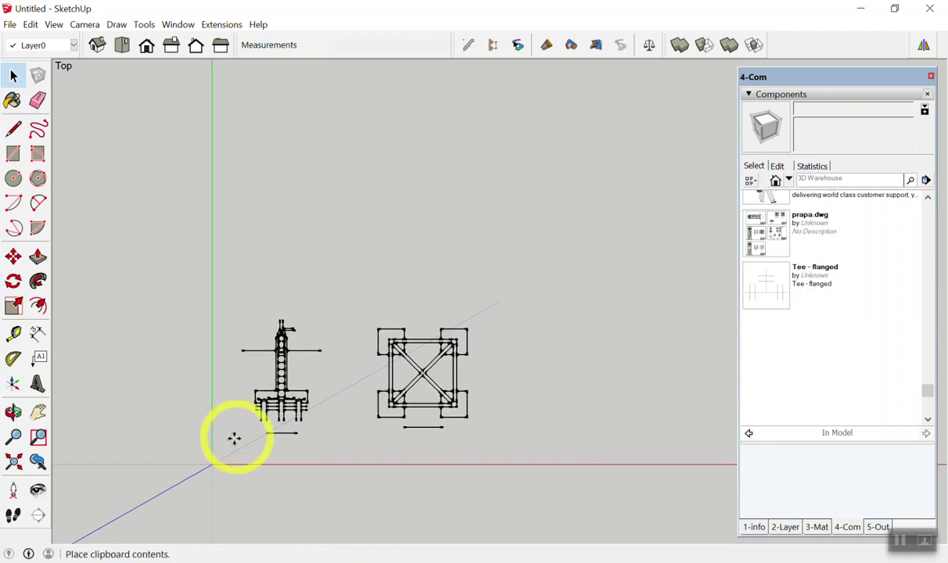
{"action": "left_click", "coordinate": [233, 446]}
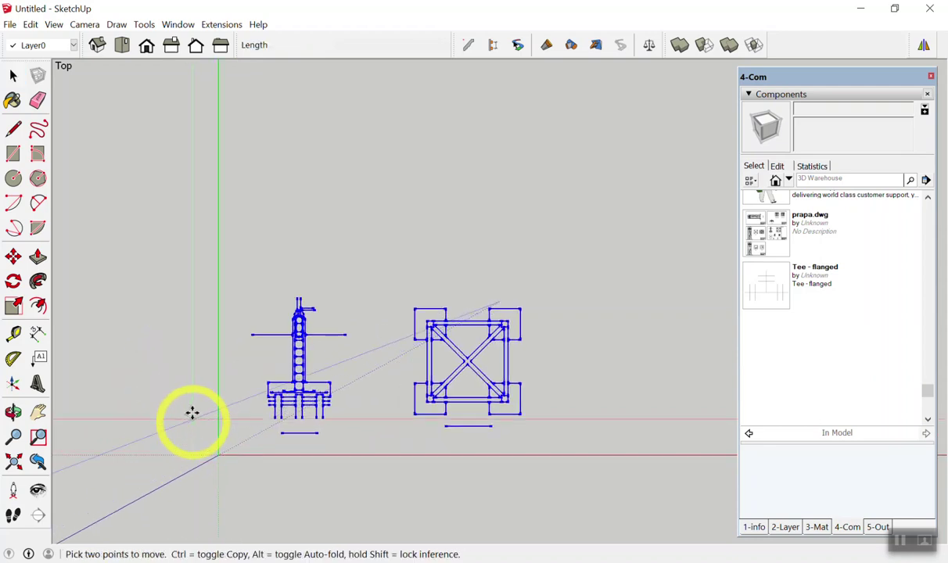
{"action": "scroll", "coordinate": [357, 456], "scroll_direction": "up", "scroll_amount": 2}
{"action": "scroll", "coordinate": [341, 260], "scroll_direction": "down", "scroll_amount": 1}
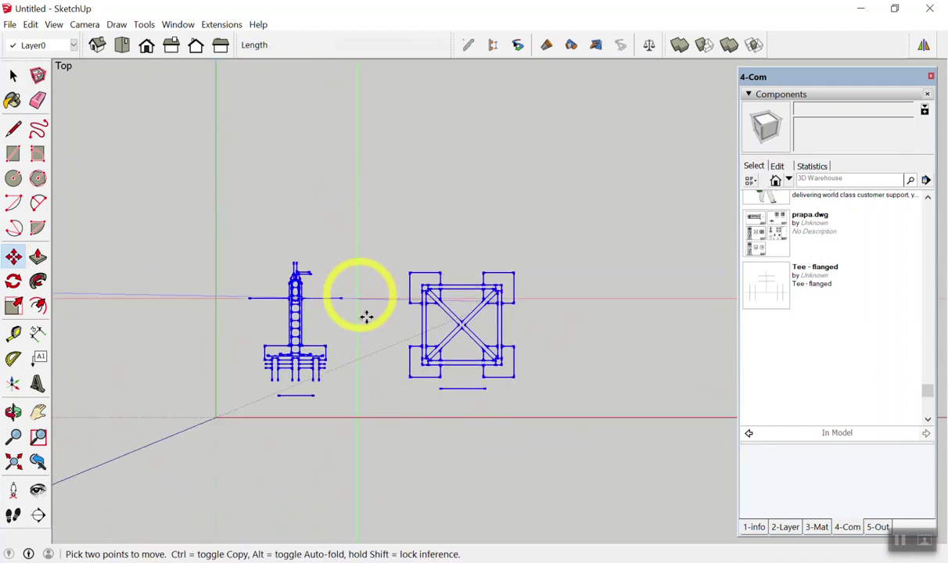
{"action": "scroll", "coordinate": [395, 463], "scroll_direction": "up", "scroll_amount": 2}
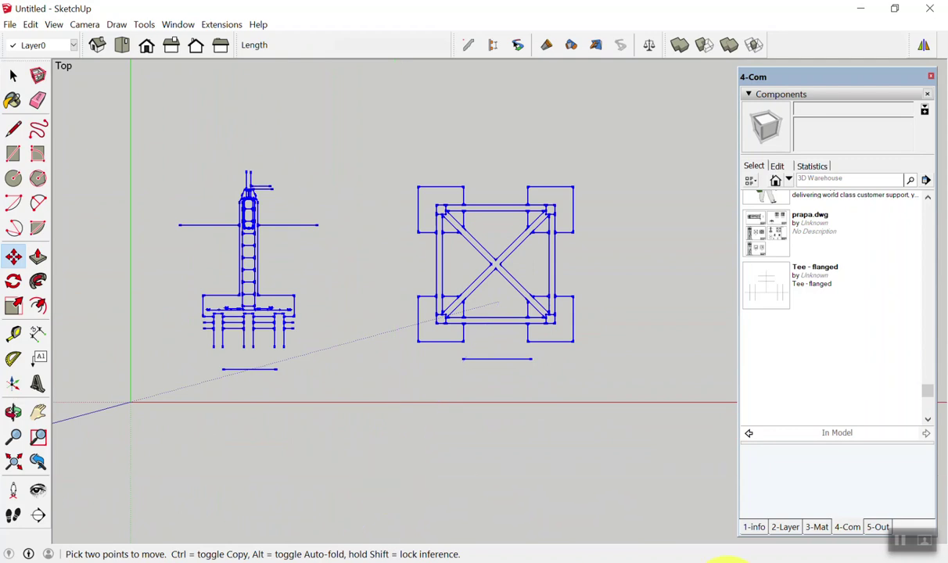
Step: Deselect the drawings and add a layer named ACAD in the 2-Layer tray
{"action": "left_click", "coordinate": [785, 526]}
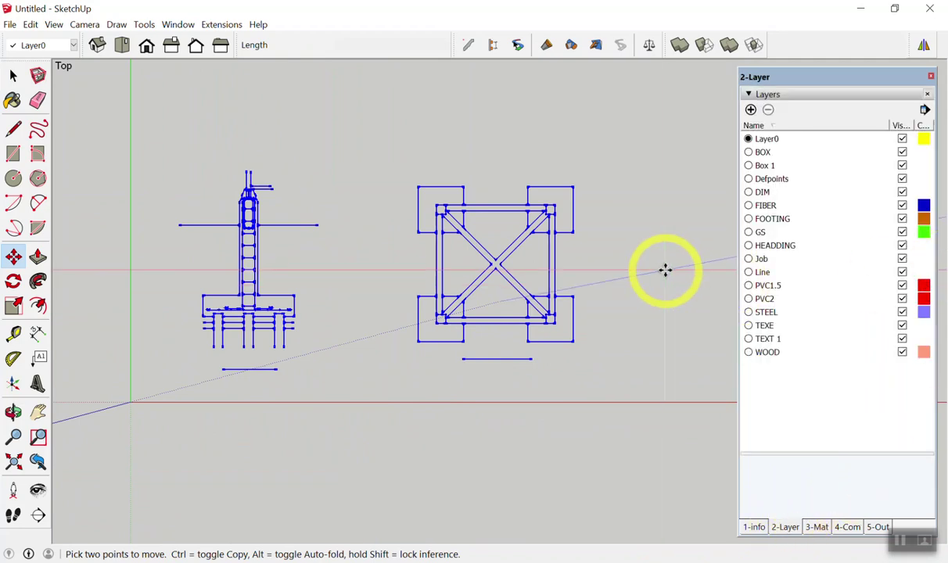
{"action": "key", "text": "space"}
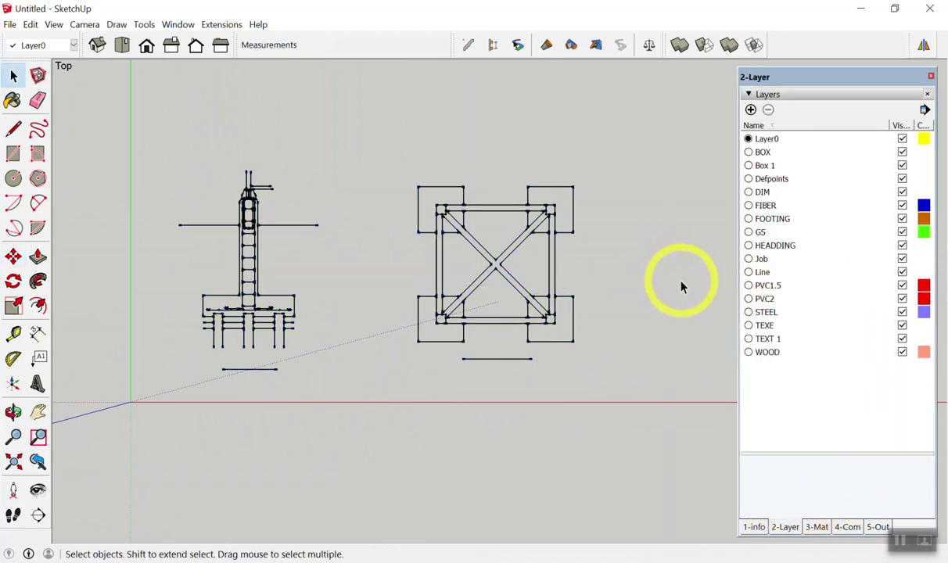
{"action": "left_click", "coordinate": [680, 283]}
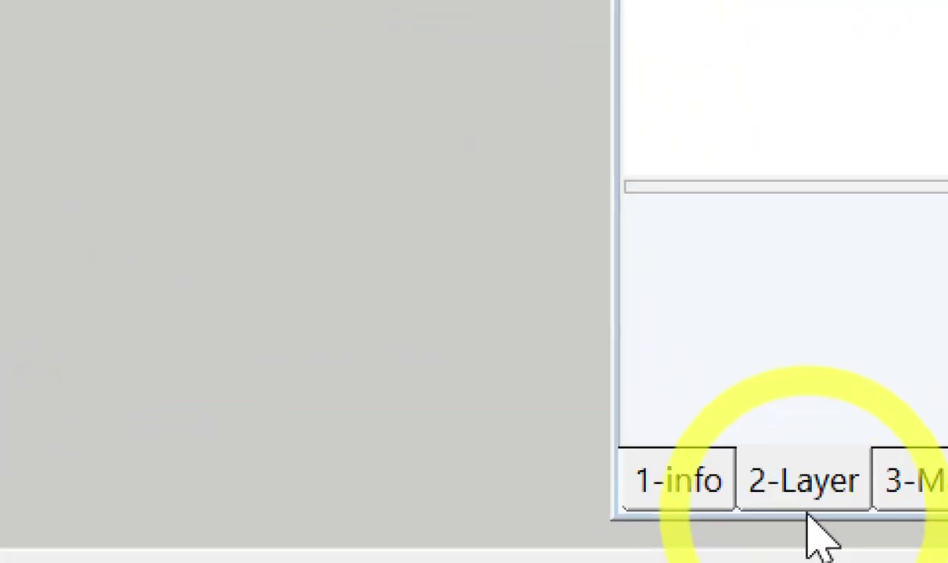
{"action": "left_click", "coordinate": [798, 532]}
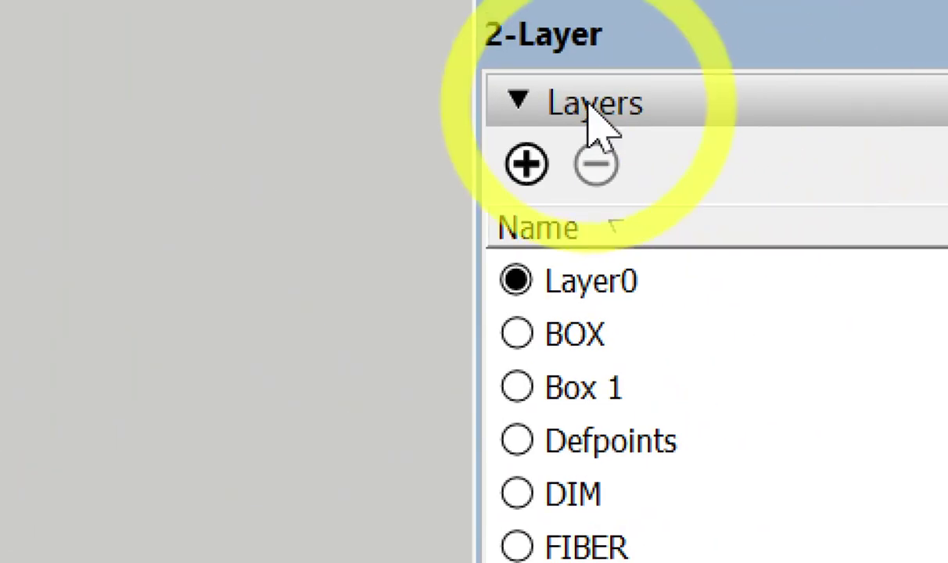
{"action": "left_click", "coordinate": [536, 161]}
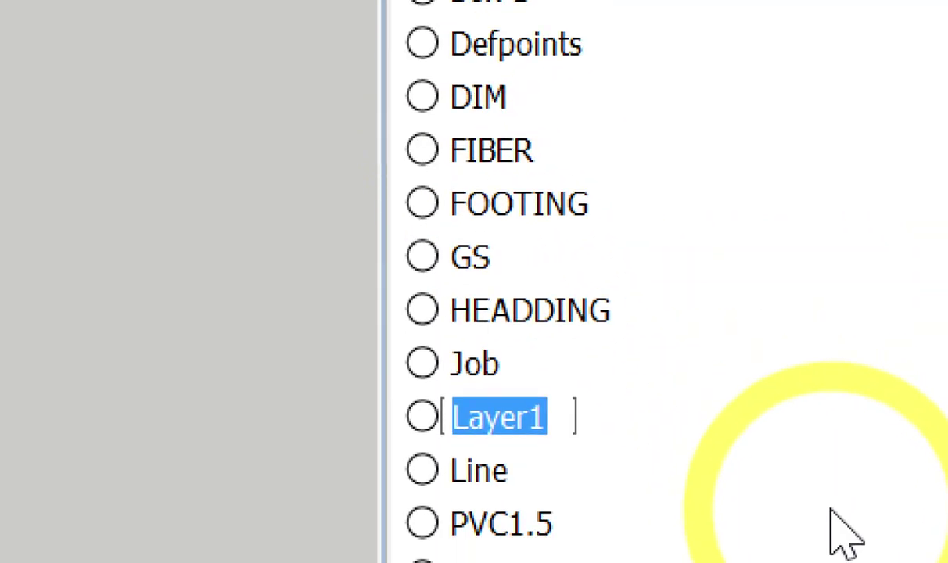
{"action": "type", "text": "ACAD"}
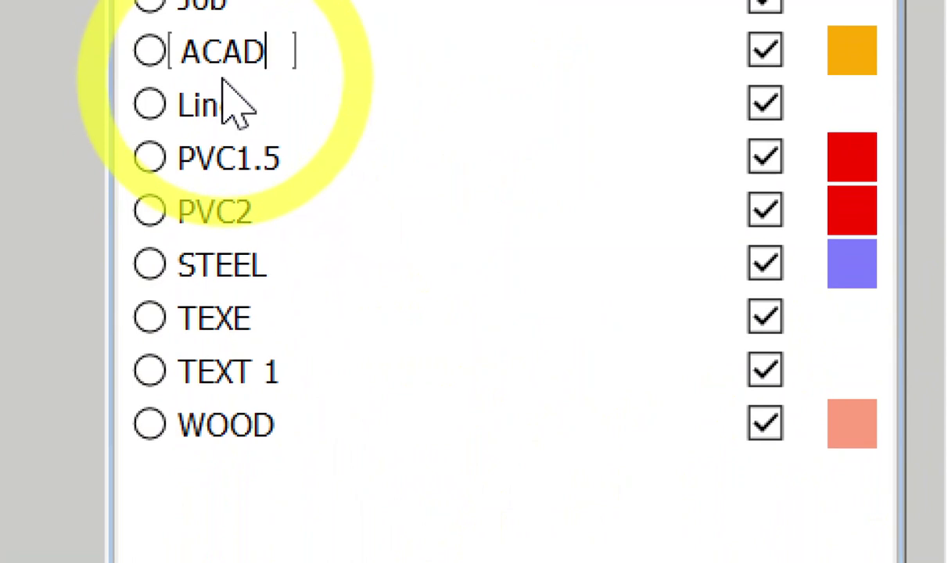
{"action": "key", "text": "Return"}
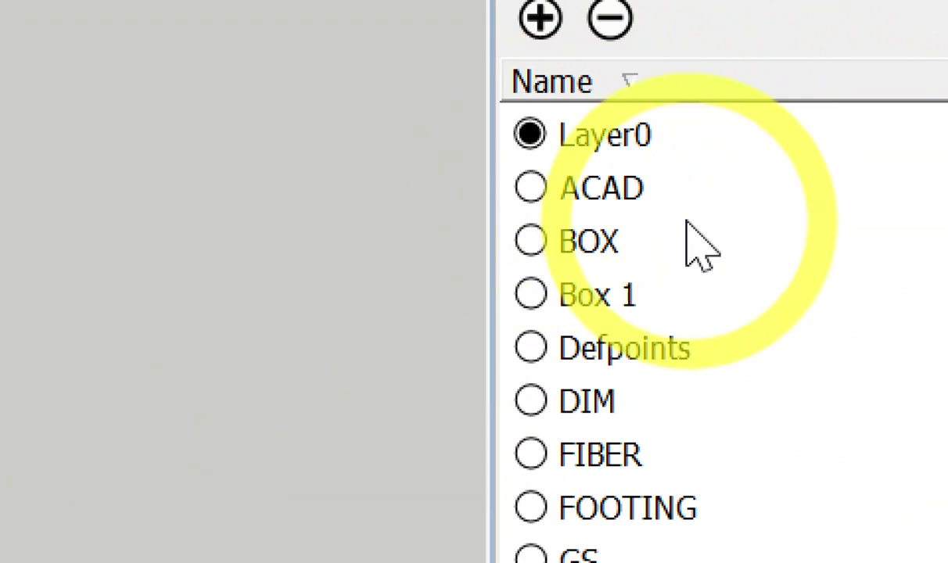
{"action": "left_click", "coordinate": [682, 213]}
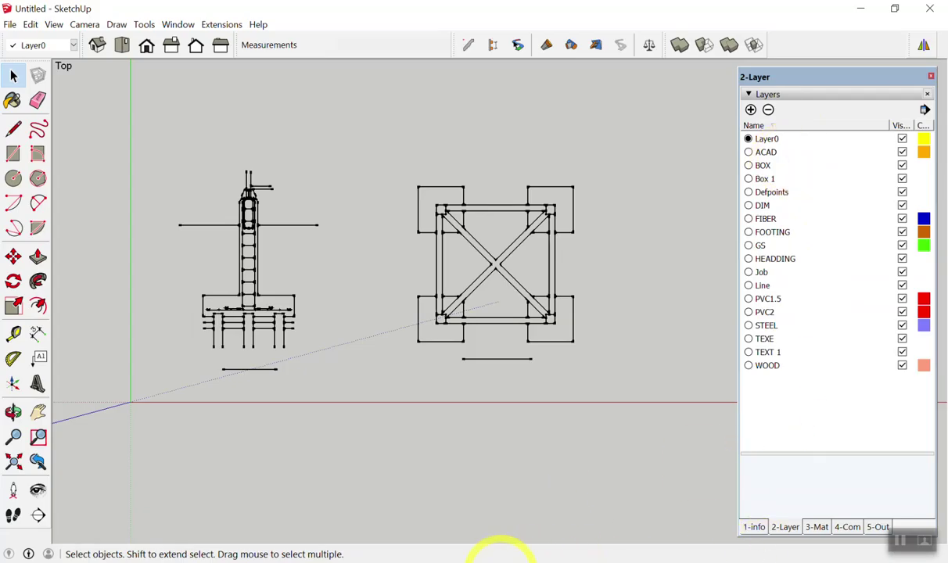
Step: Make ACAD the current layer, with every imported AutoCAD layer listed in the Layers panel
{"action": "left_click", "coordinate": [498, 559]}
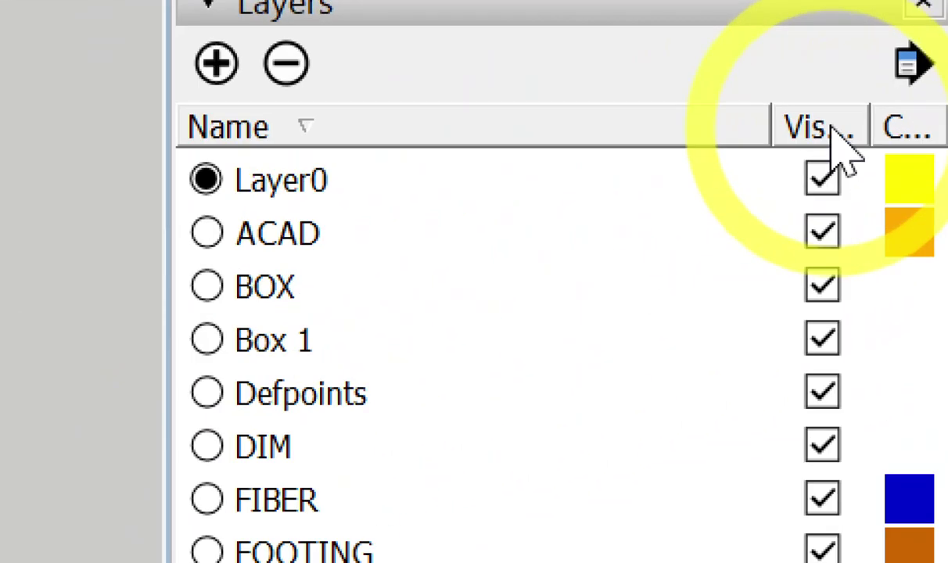
{"action": "left_click", "coordinate": [829, 127]}
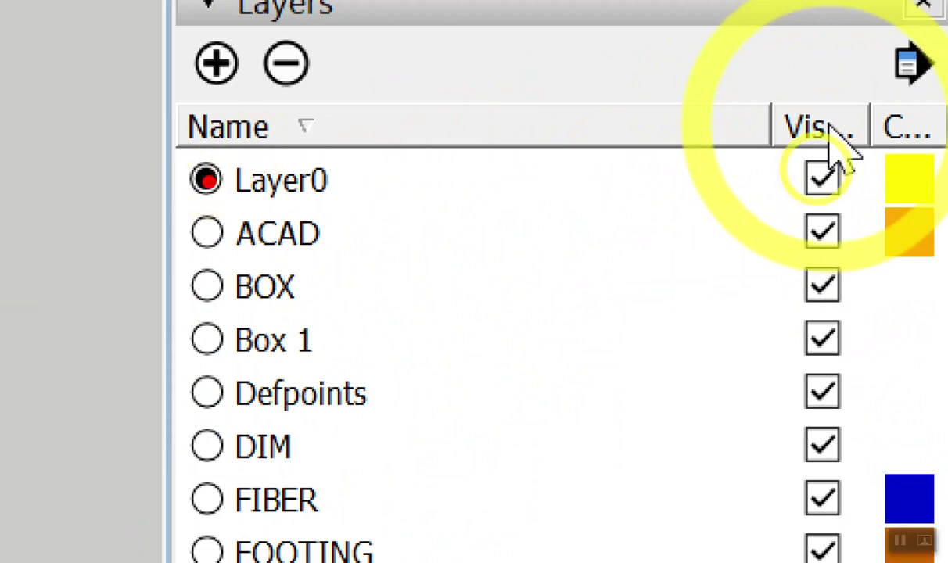
{"action": "left_click", "coordinate": [205, 236]}
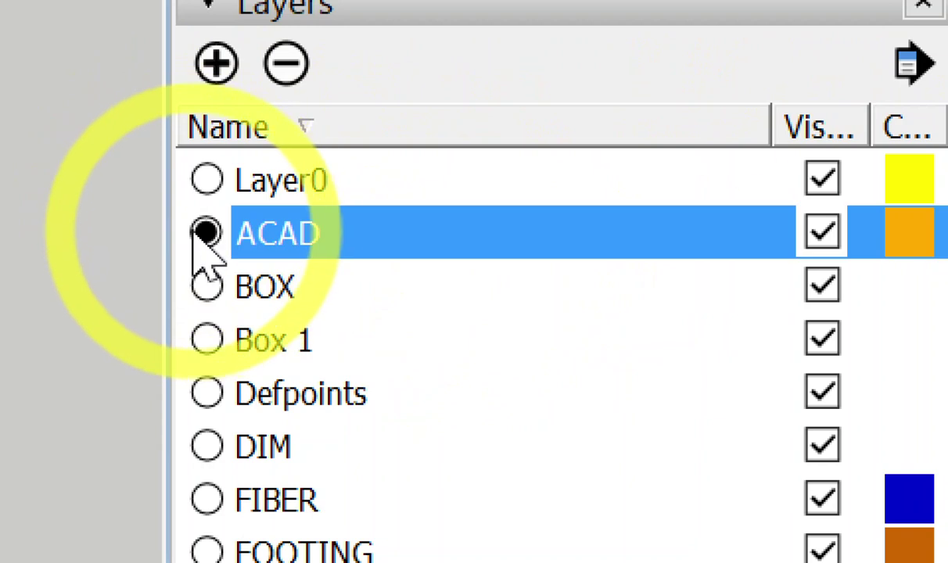
{"action": "left_click", "coordinate": [147, 247]}
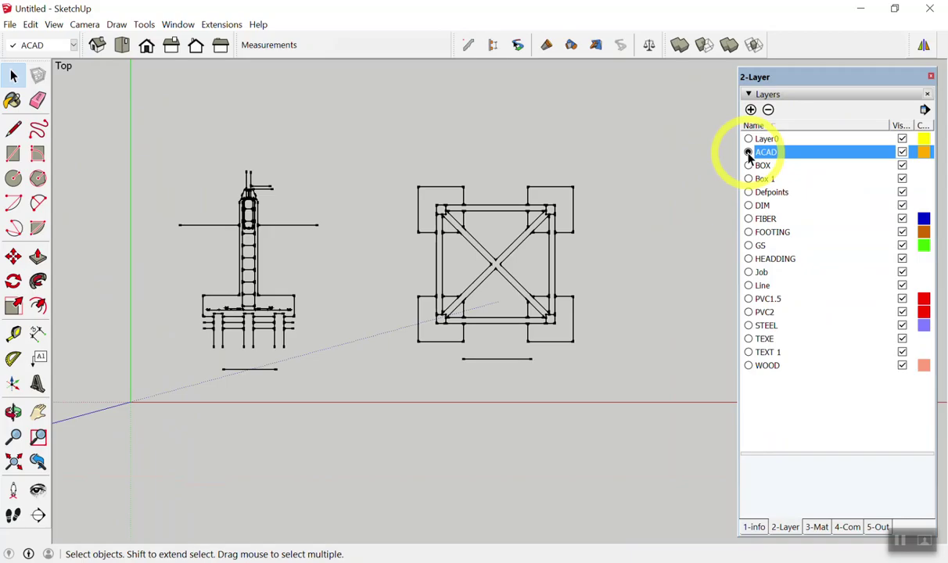
{"action": "scroll", "coordinate": [542, 154], "scroll_direction": "down", "scroll_amount": 2}
{"action": "scroll", "coordinate": [563, 156], "scroll_direction": "up", "scroll_amount": 2}
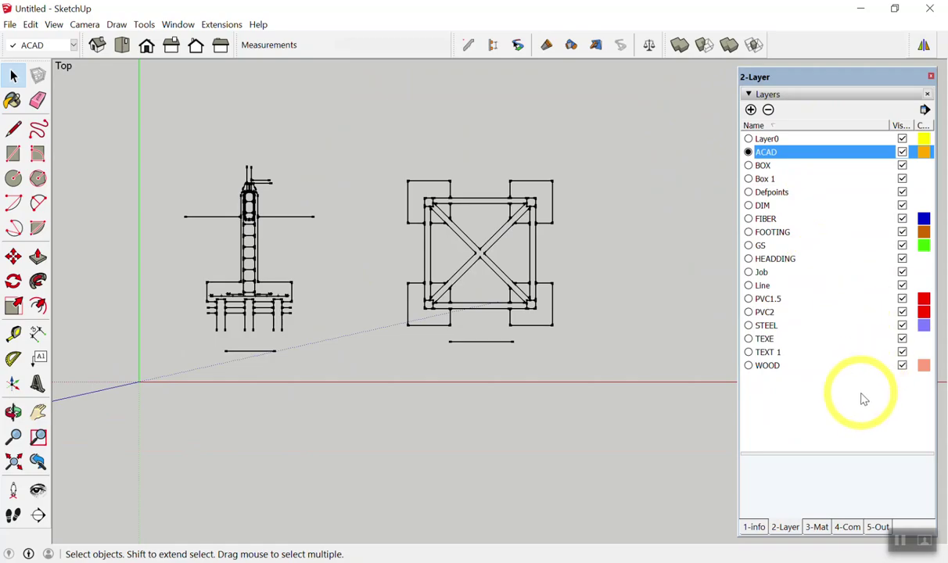
Step: Select the imported layers from BOX through WOOD and delete them with Delete Layer
{"action": "left_click", "coordinate": [862, 399]}
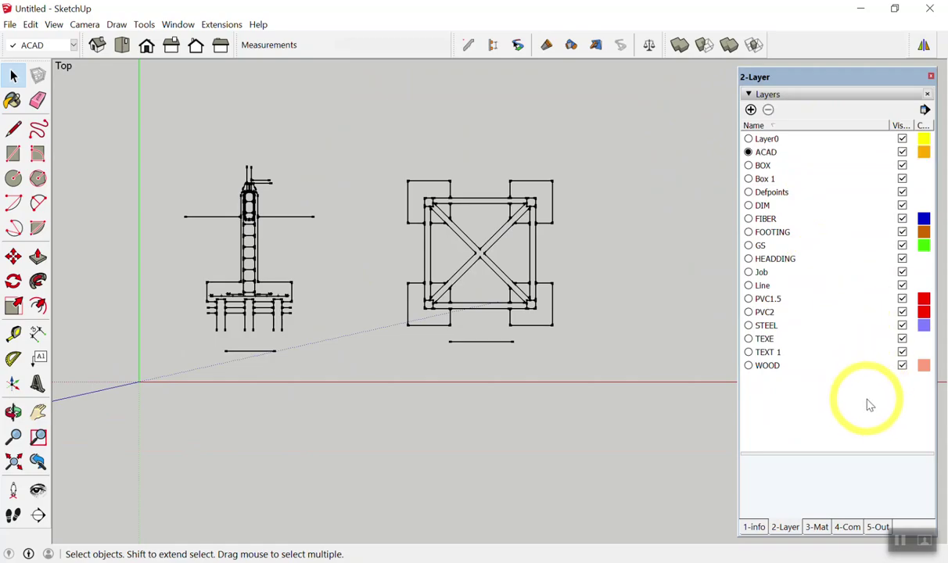
{"action": "left_click_drag", "start_coordinate": [882, 406], "coordinate": [786, 177]}
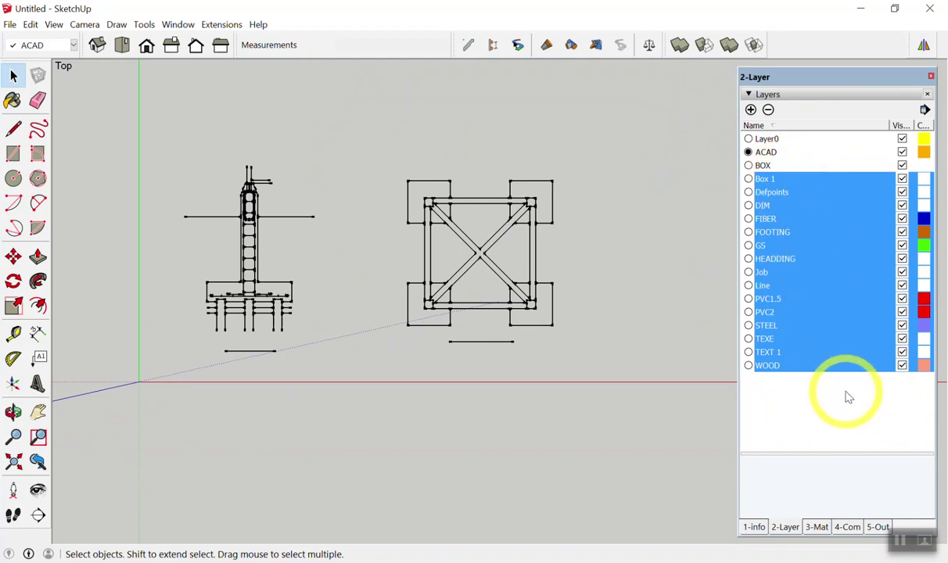
{"action": "left_click", "coordinate": [846, 396]}
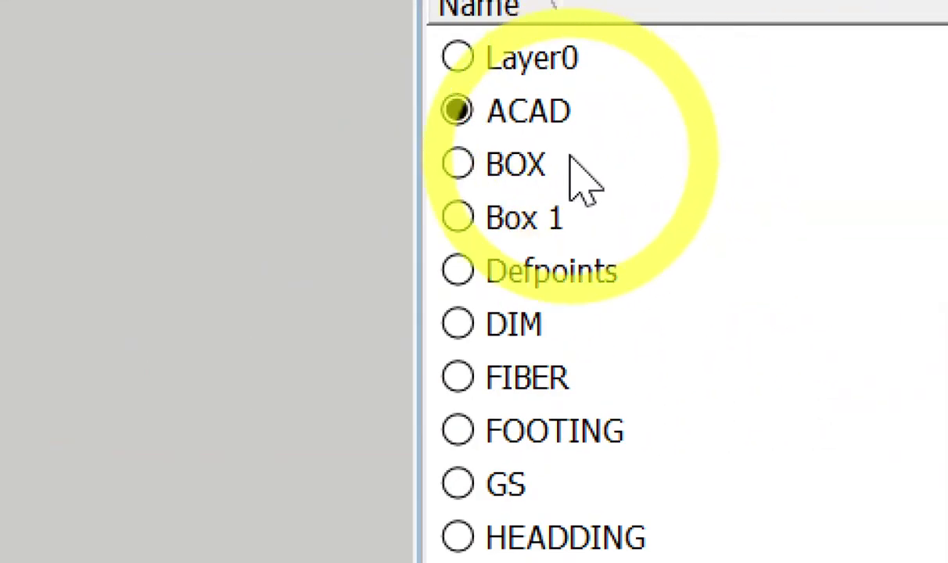
{"action": "left_click", "coordinate": [565, 149]}
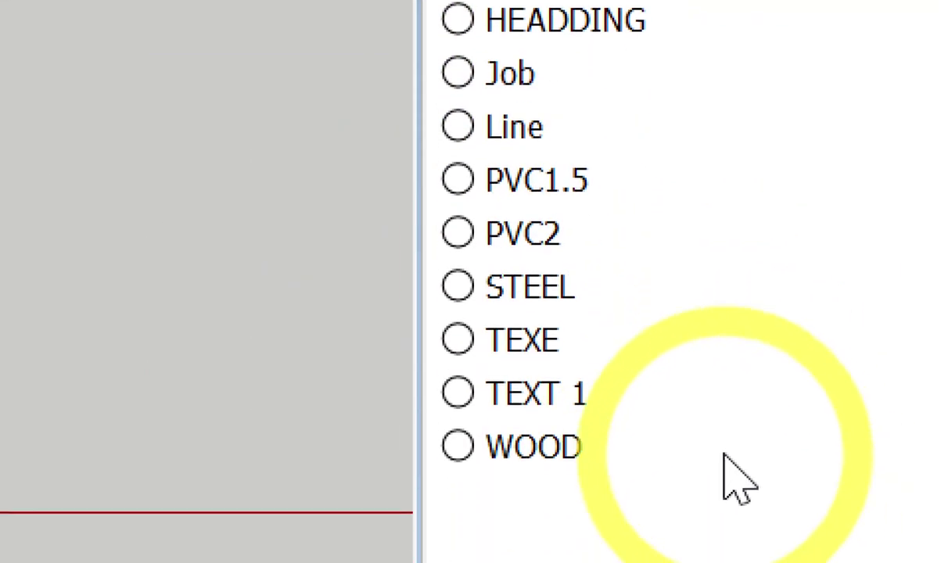
{"action": "left_click", "coordinate": [552, 449], "text": "shift"}
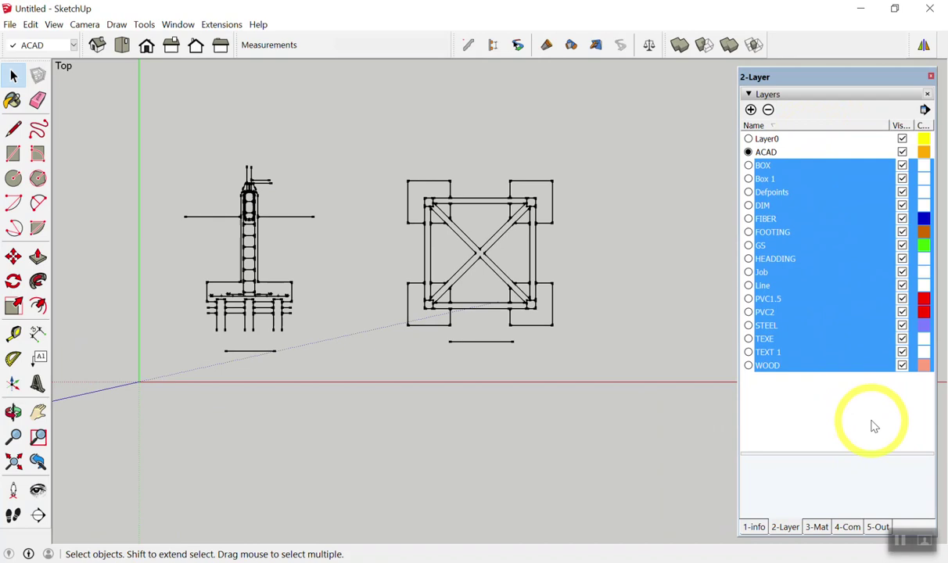
{"action": "left_click", "coordinate": [875, 416]}
{"action": "left_click_drag", "start_coordinate": [878, 407], "coordinate": [787, 177]}
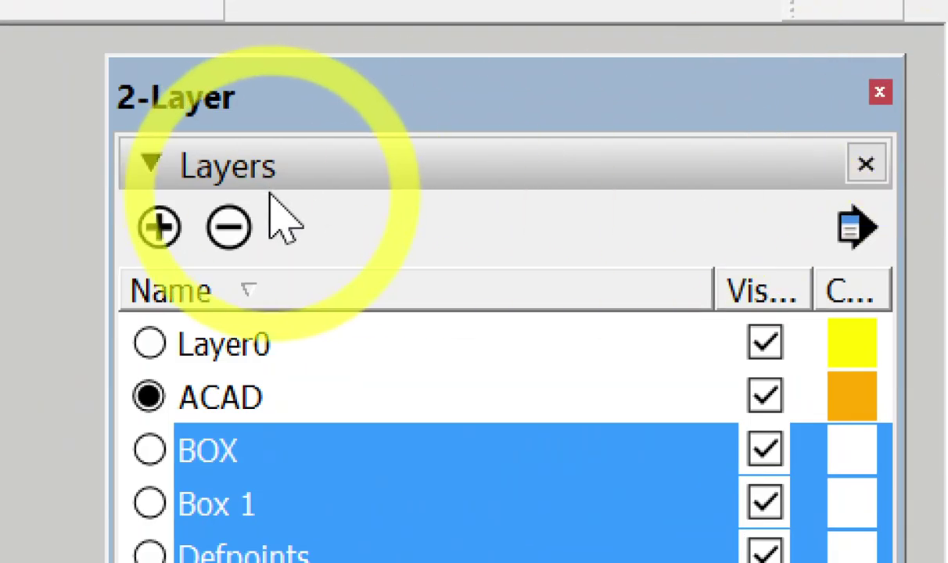
{"action": "left_click", "coordinate": [232, 229]}
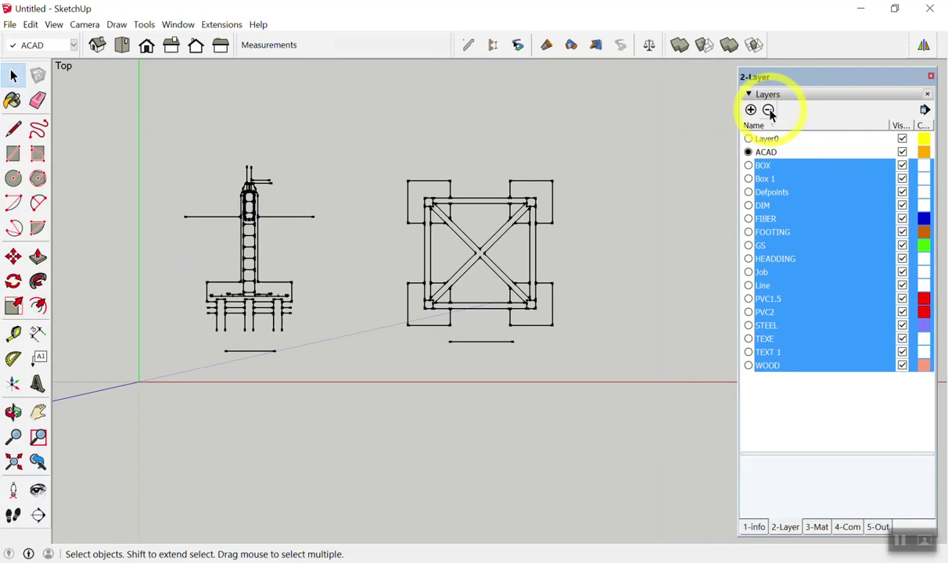
Step: Delete the BOX-to-WOOD layers, moving their contents onto the current ACAD layer
{"action": "left_click_drag", "start_coordinate": [856, 253], "coordinate": [372, 118]}
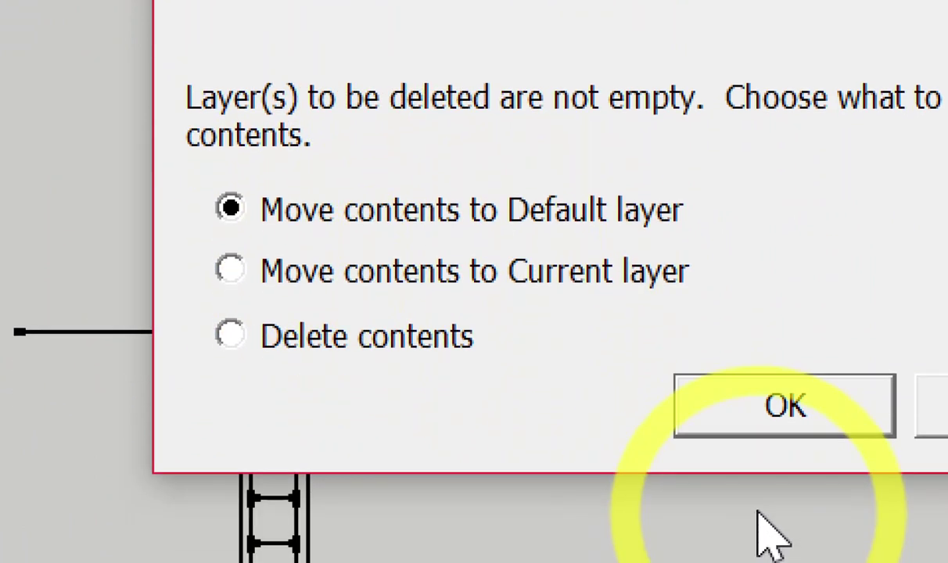
{"action": "left_click_drag", "start_coordinate": [700, 205], "coordinate": [806, 133]}
{"action": "mouse_move", "coordinate": [829, 90]}
{"action": "left_mouse_down"}
{"action": "mouse_move", "coordinate": [844, 180]}
{"action": "mouse_move", "coordinate": [895, 67]}
{"action": "left_mouse_up"}
{"action": "left_click_drag", "start_coordinate": [229, 269], "coordinate": [226, 266]}
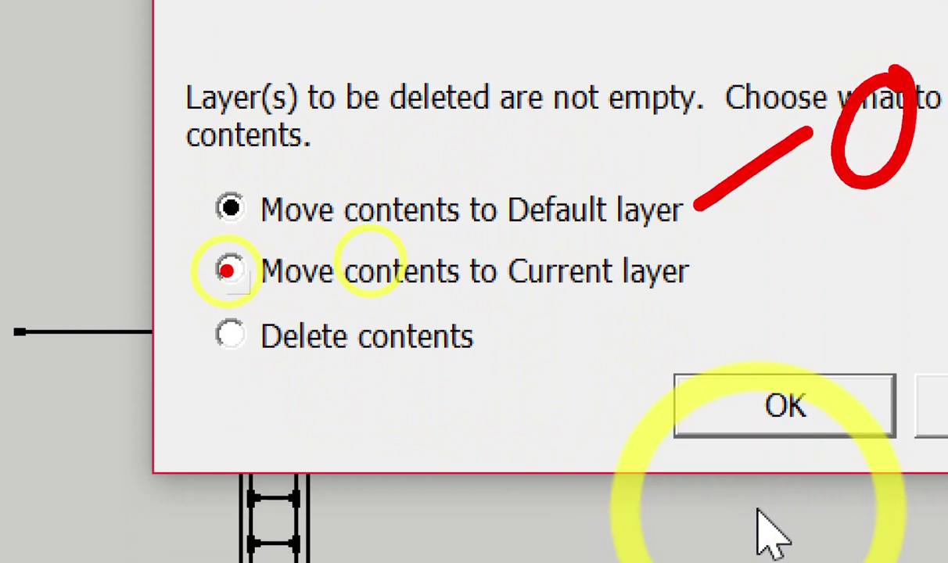
{"action": "left_click_drag", "start_coordinate": [687, 309], "coordinate": [751, 303]}
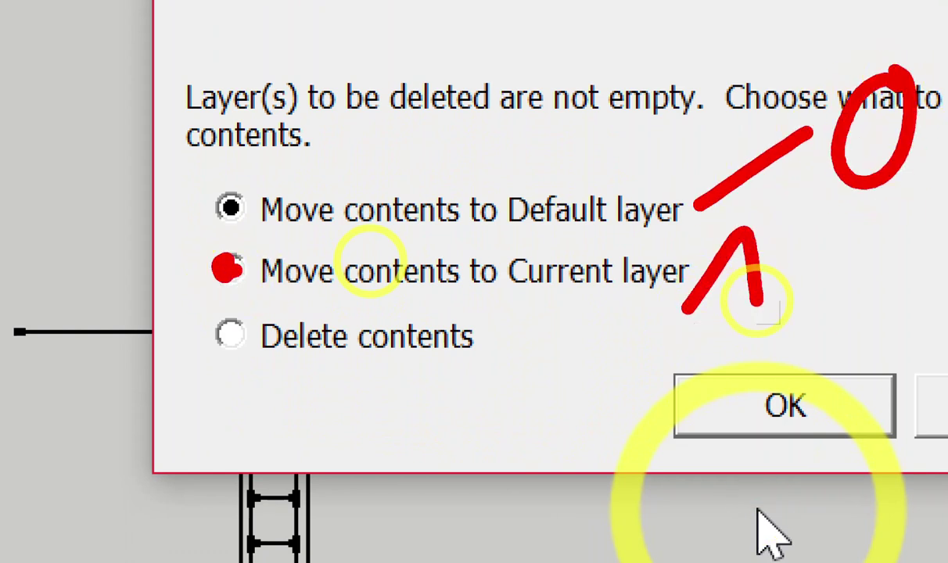
{"action": "left_click_drag", "start_coordinate": [704, 270], "coordinate": [731, 270]}
{"action": "mouse_move", "coordinate": [819, 252]}
{"action": "left_mouse_down"}
{"action": "mouse_move", "coordinate": [771, 302]}
{"action": "mouse_move", "coordinate": [829, 289]}
{"action": "mouse_move", "coordinate": [821, 258]}
{"action": "left_mouse_up"}
{"action": "left_click_drag", "start_coordinate": [884, 227], "coordinate": [872, 293]}
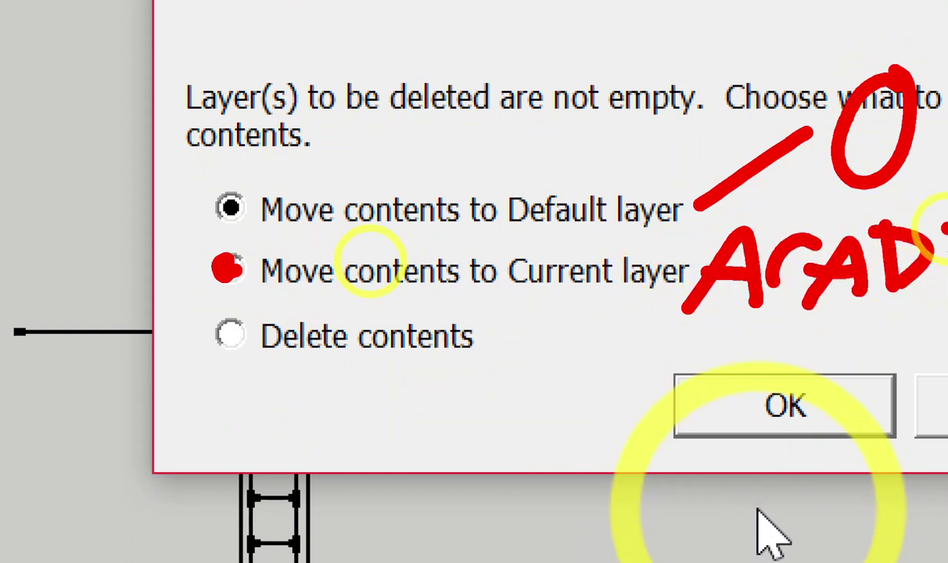
{"action": "key", "text": "Escape"}
{"action": "left_click", "coordinate": [229, 271]}
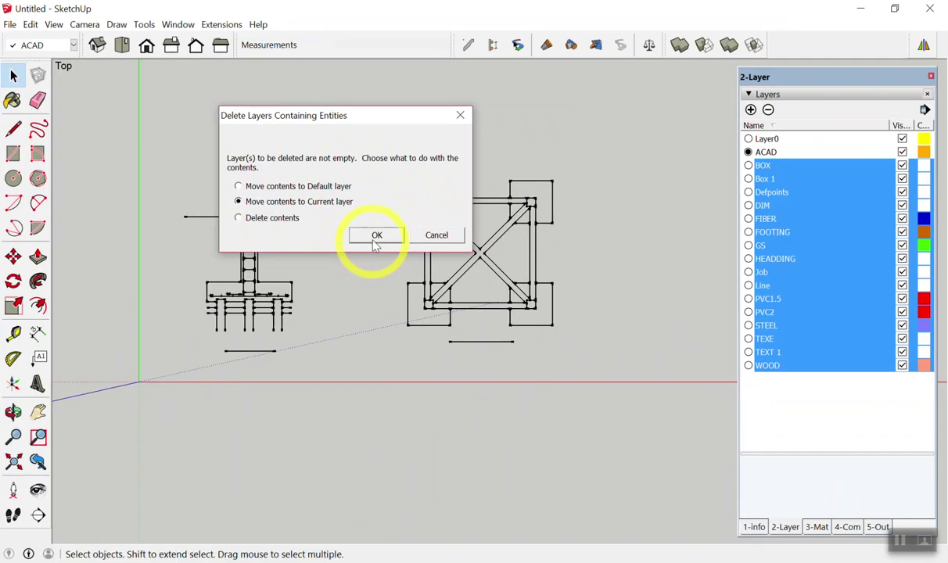
{"action": "left_click", "coordinate": [374, 238]}
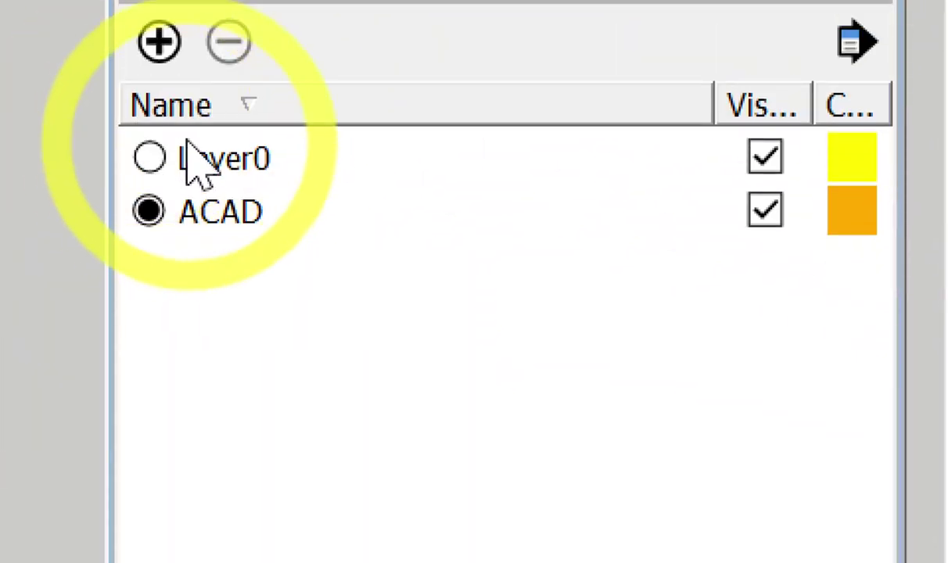
Step: Set Layer0 as current and toggle ACAD visibility off and on, leaving its drawings shown
{"action": "left_click", "coordinate": [150, 160]}
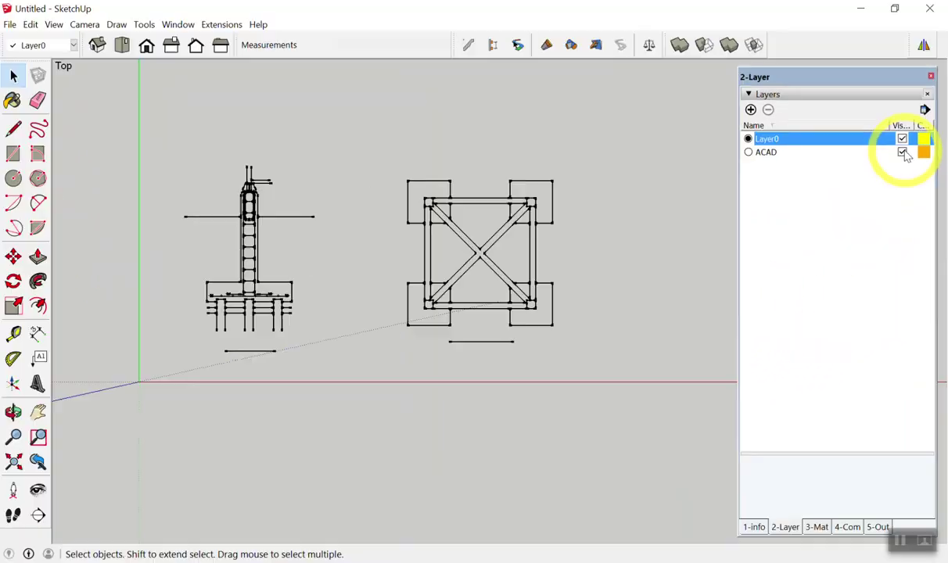
{"action": "left_click", "coordinate": [903, 152]}
{"action": "left_click", "coordinate": [903, 152]}
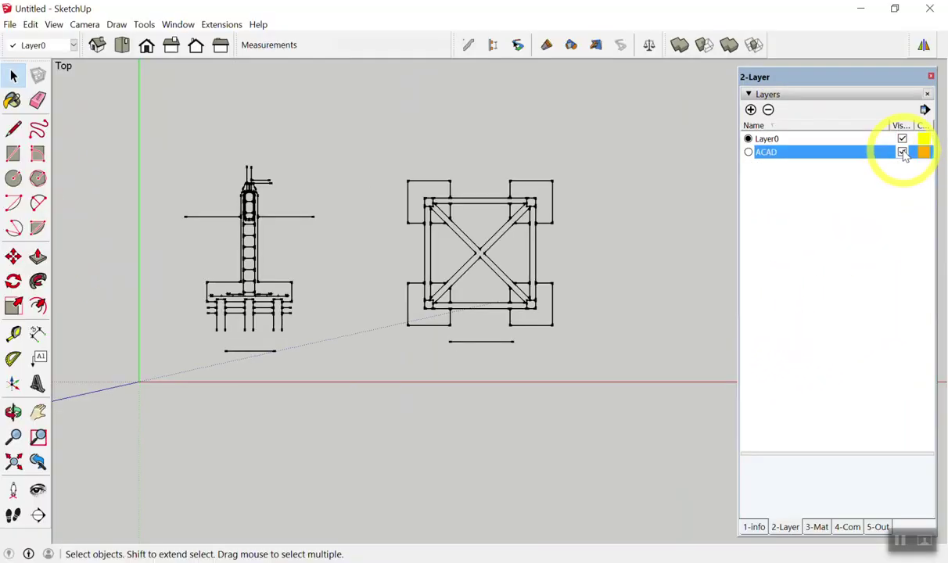
{"action": "left_click", "coordinate": [902, 153]}
{"action": "left_click", "coordinate": [902, 153]}
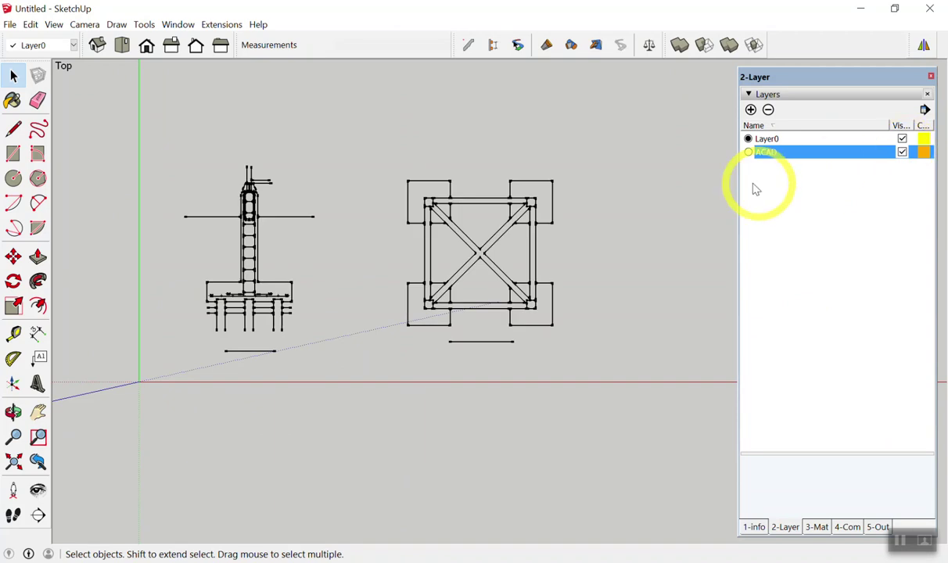
{"action": "left_click", "coordinate": [882, 291]}
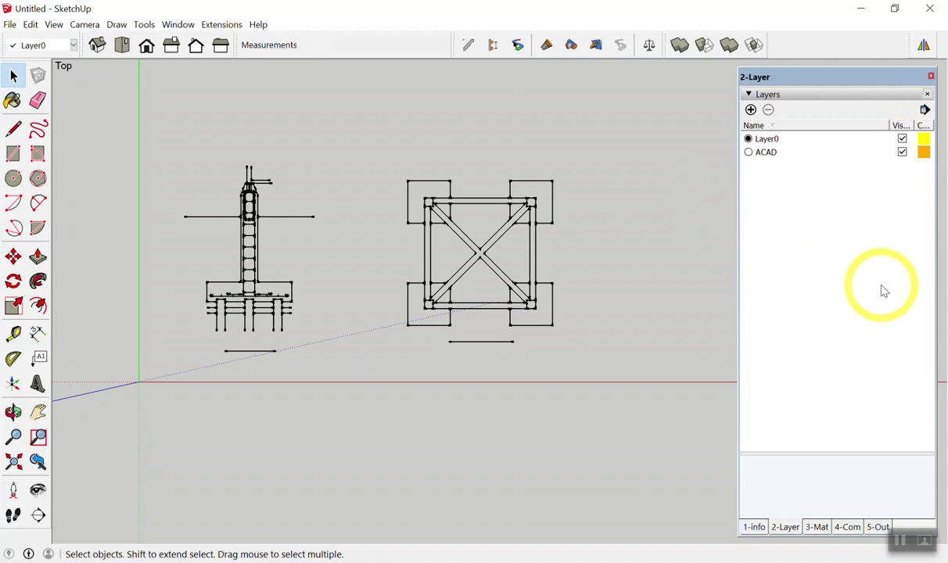
{"action": "left_click", "coordinate": [499, 558]}
{"action": "left_click", "coordinate": [517, 548]}
{"action": "scroll", "coordinate": [446, 215], "scroll_direction": "up", "scroll_amount": 2}
{"action": "scroll", "coordinate": [452, 235], "scroll_direction": "up", "scroll_amount": 2}
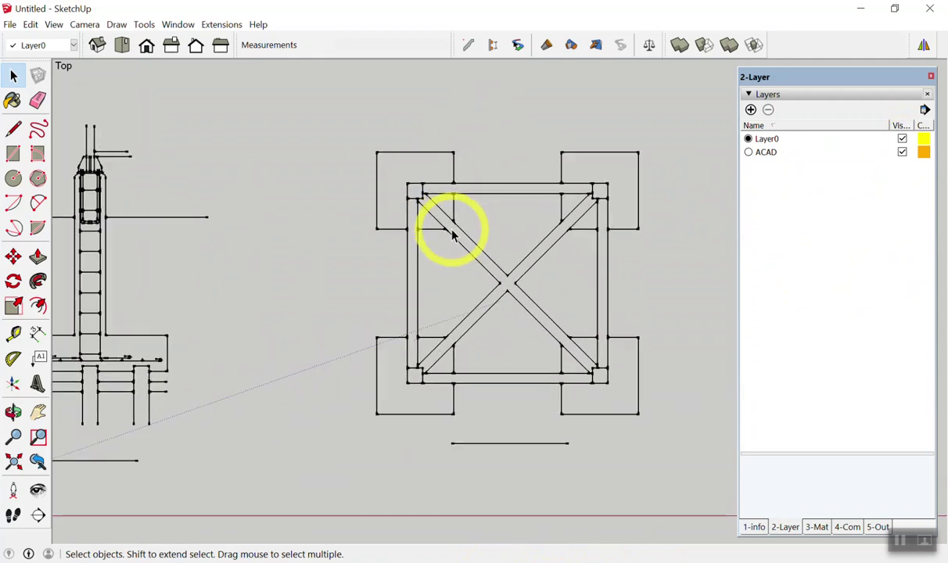
{"action": "scroll", "coordinate": [452, 234], "scroll_direction": "down", "scroll_amount": 2}
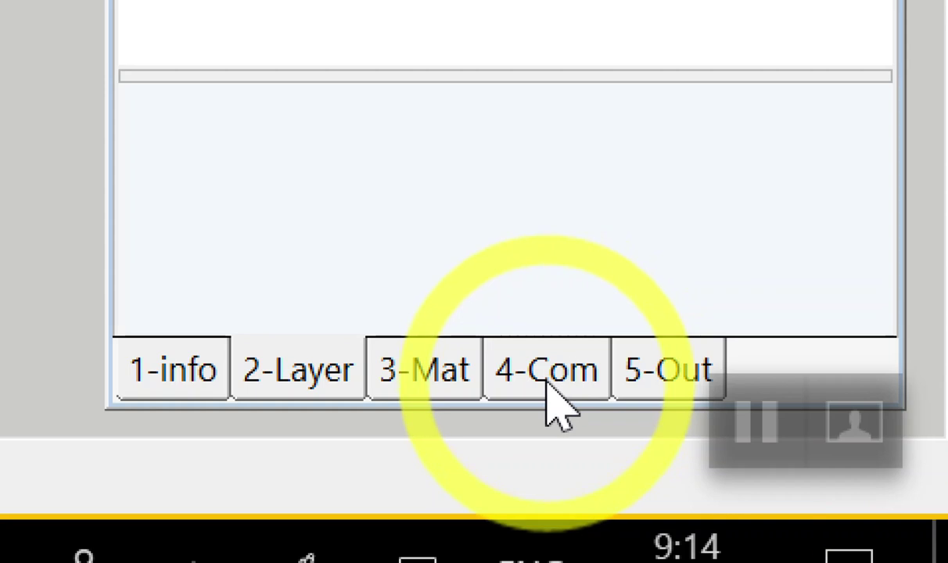
Step: Bring up the Components panel in the tray
{"action": "left_click", "coordinate": [557, 407]}
{"action": "scroll", "coordinate": [816, 294], "scroll_direction": "up", "scroll_amount": 5}
{"action": "scroll", "coordinate": [819, 305], "scroll_direction": "up", "scroll_amount": 5}
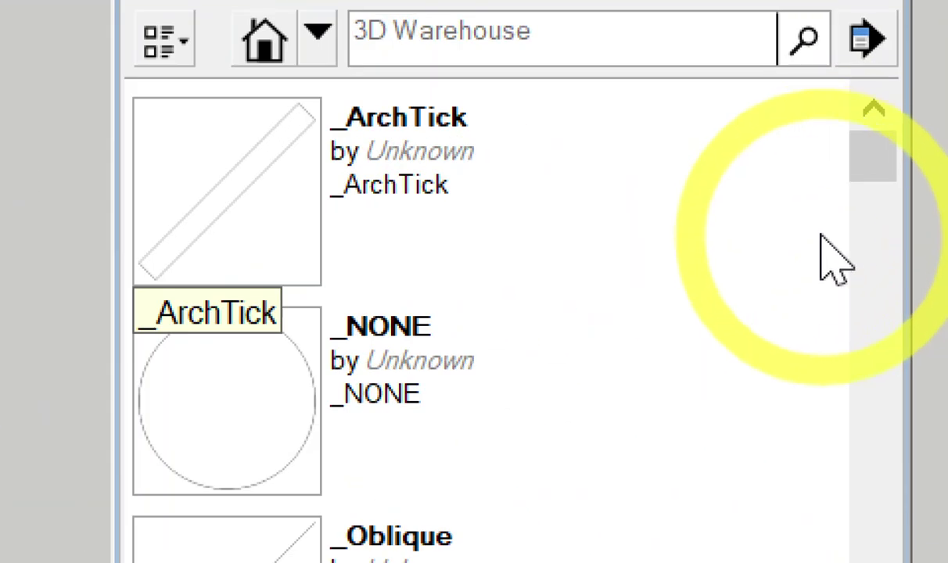
{"action": "scroll", "coordinate": [578, 532], "scroll_direction": "down", "scroll_amount": 3}
{"action": "scroll", "coordinate": [578, 532], "scroll_direction": "down", "scroll_amount": 5}
{"action": "scroll", "coordinate": [576, 524], "scroll_direction": "down", "scroll_amount": 2}
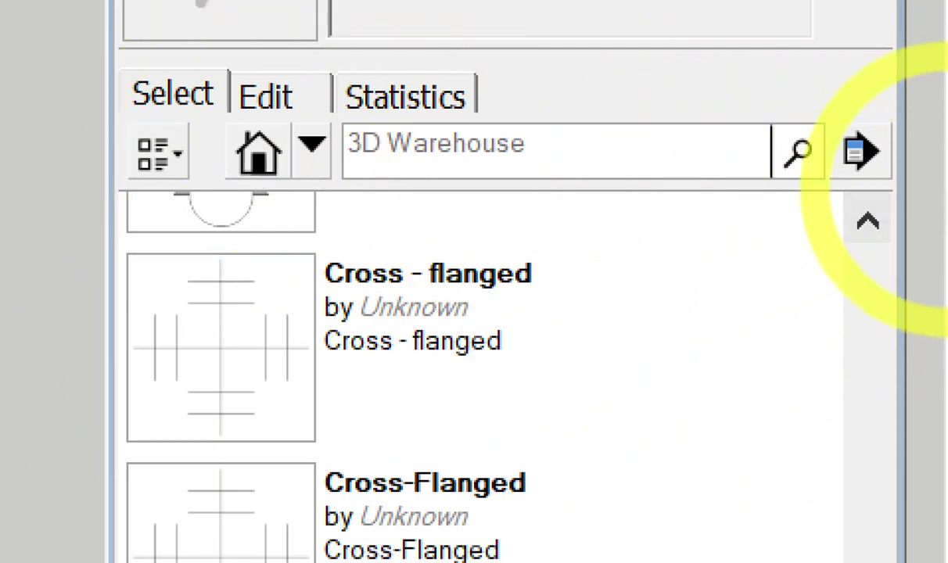
Step: Purge unused components so the model's component list is empty
{"action": "left_click", "coordinate": [856, 168]}
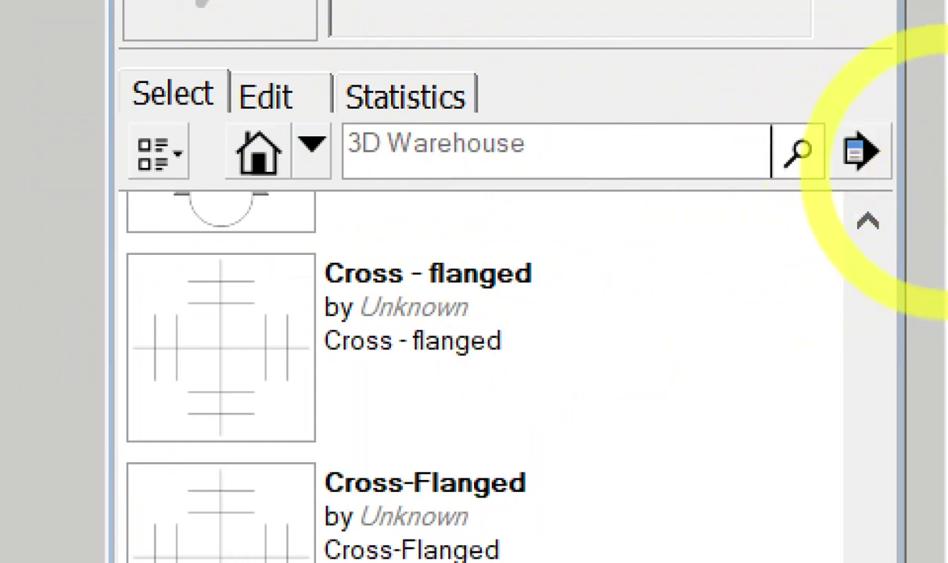
{"action": "left_click", "coordinate": [878, 156]}
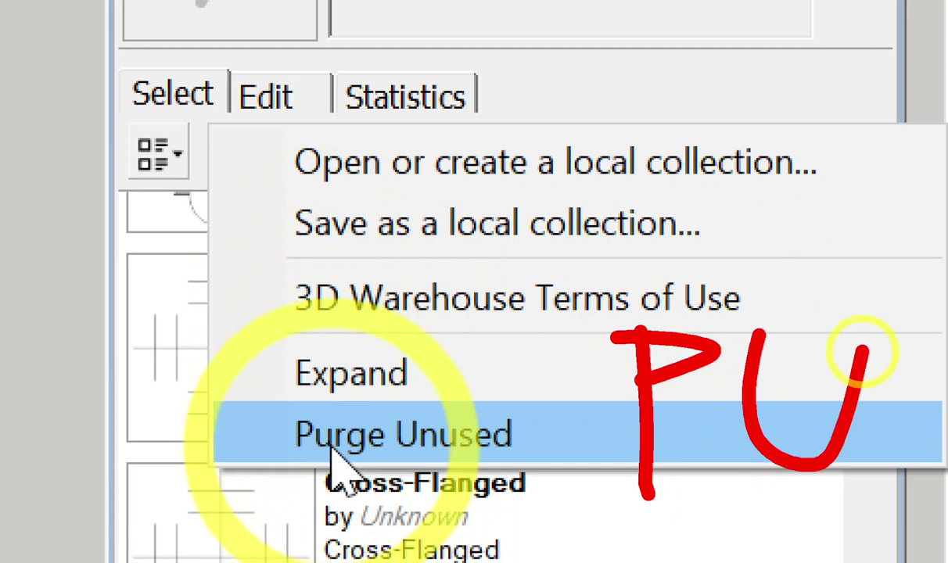
{"action": "left_click", "coordinate": [330, 455]}
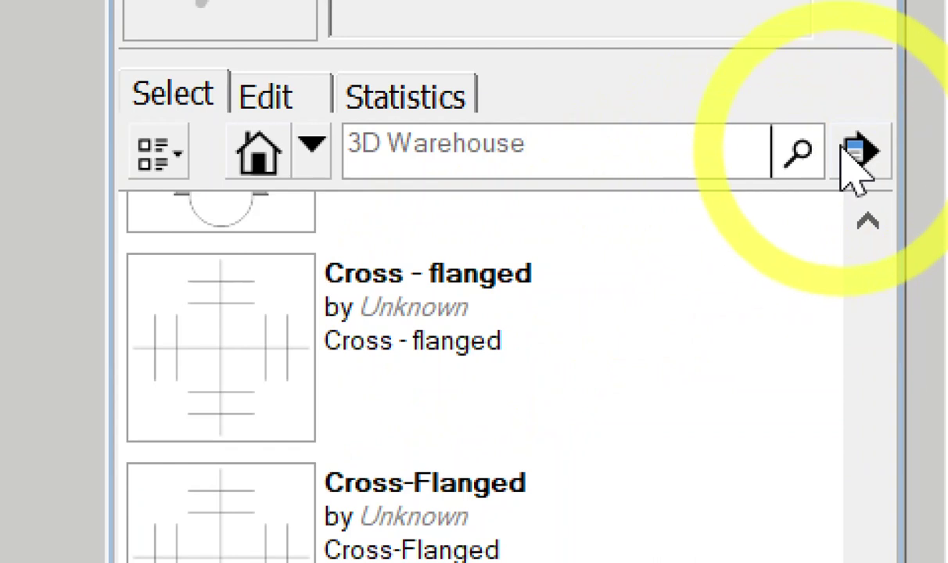
{"action": "left_click", "coordinate": [851, 152]}
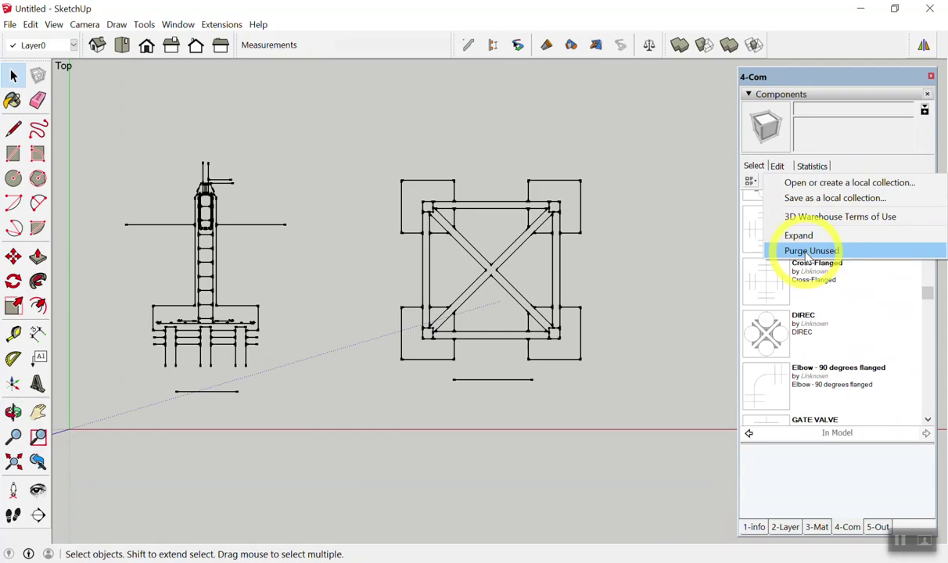
{"action": "left_click", "coordinate": [807, 251]}
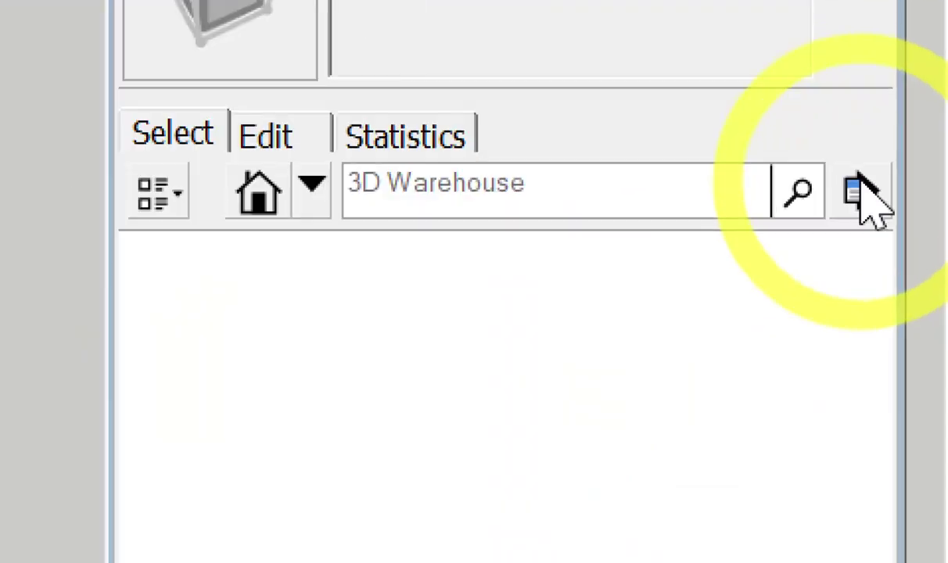
{"action": "left_click", "coordinate": [863, 190]}
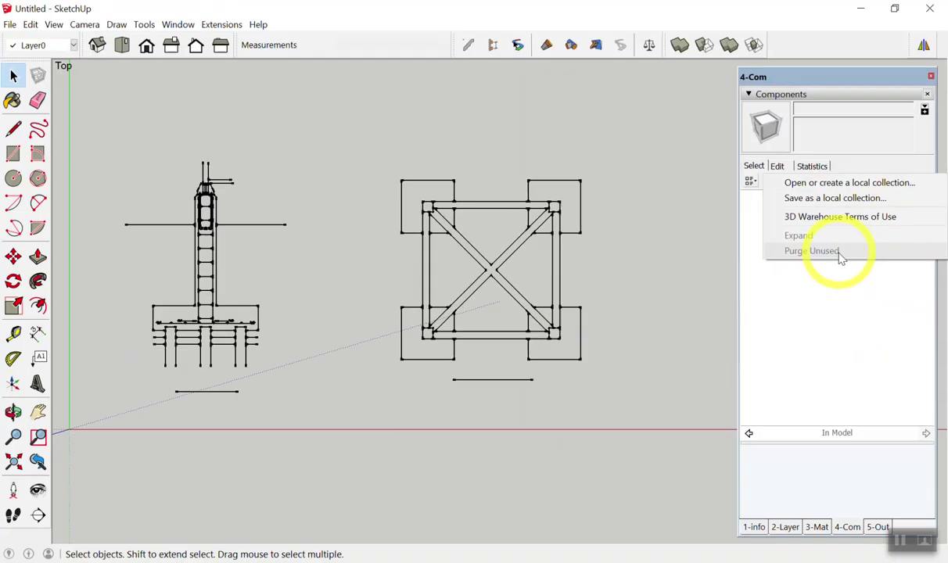
{"action": "left_click", "coordinate": [833, 288]}
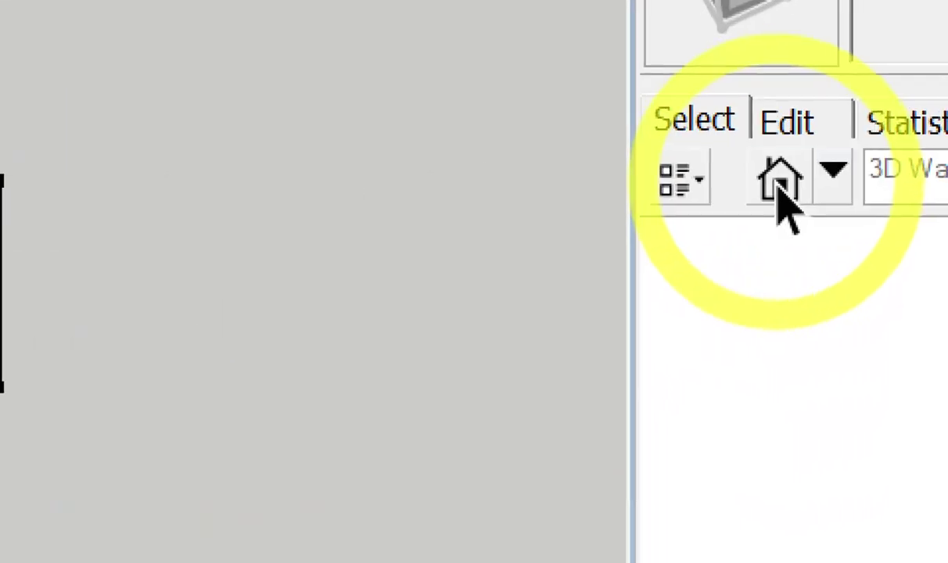
Step: Delete the two short stray lines below the drawings
{"action": "left_click", "coordinate": [775, 186]}
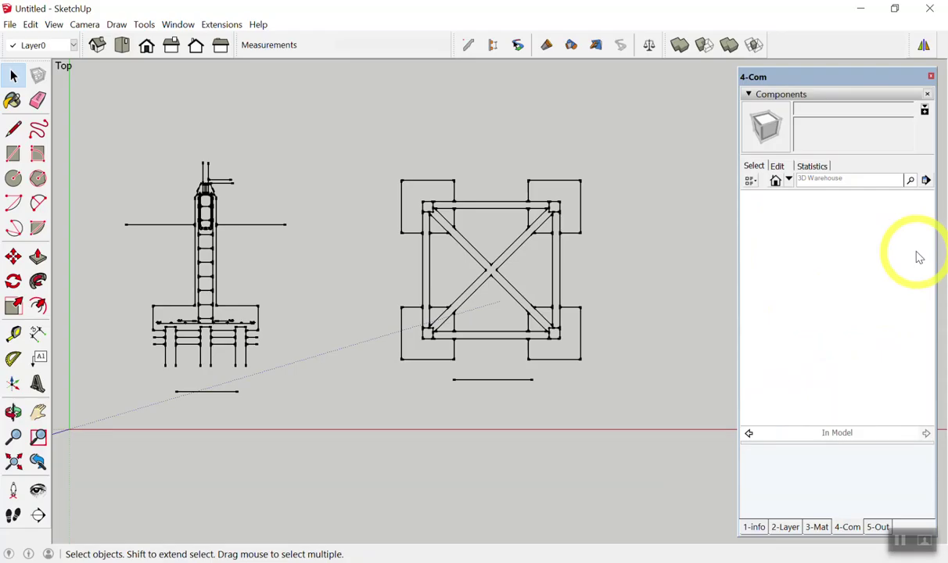
{"action": "left_click_drag", "start_coordinate": [148, 376], "coordinate": [659, 483]}
{"action": "left_click_drag", "start_coordinate": [131, 376], "coordinate": [614, 469]}
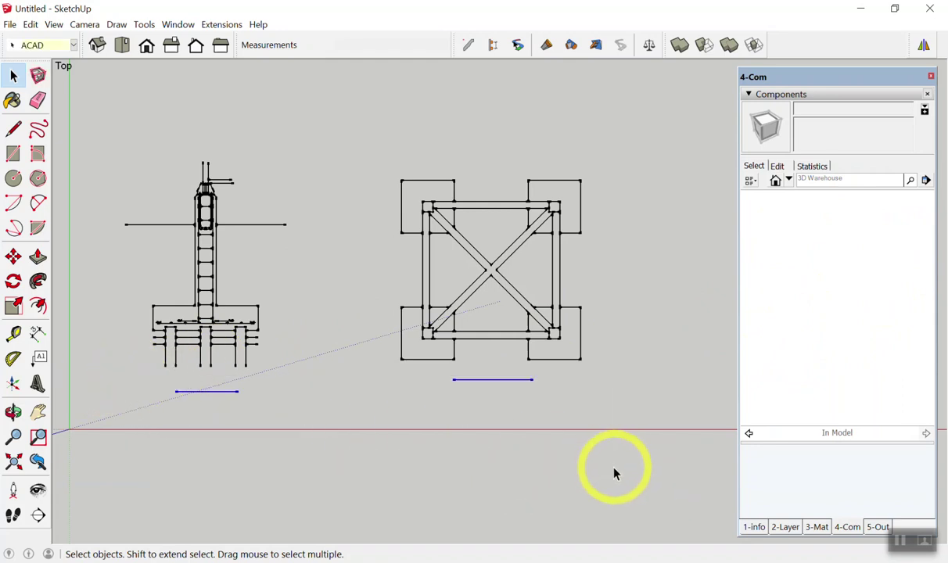
{"action": "key", "text": "Delete"}
Step: Window-select the entire X-braced frame plan drawing on the right
{"action": "left_click_drag", "start_coordinate": [336, 131], "coordinate": [700, 464]}
{"action": "left_click_drag", "start_coordinate": [65, 125], "coordinate": [375, 453]}
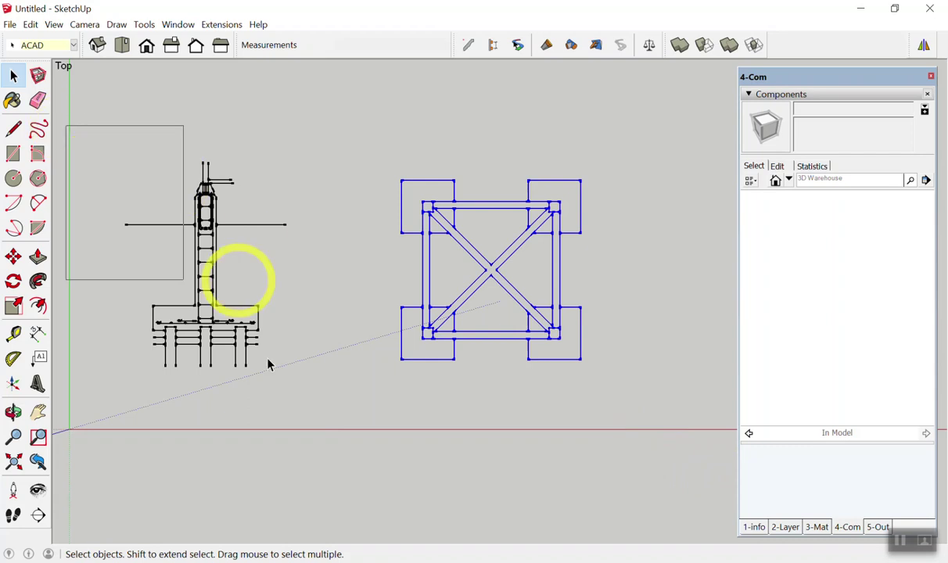
{"action": "left_click", "coordinate": [376, 452]}
{"action": "scroll", "coordinate": [602, 375], "scroll_direction": "up", "scroll_amount": 2}
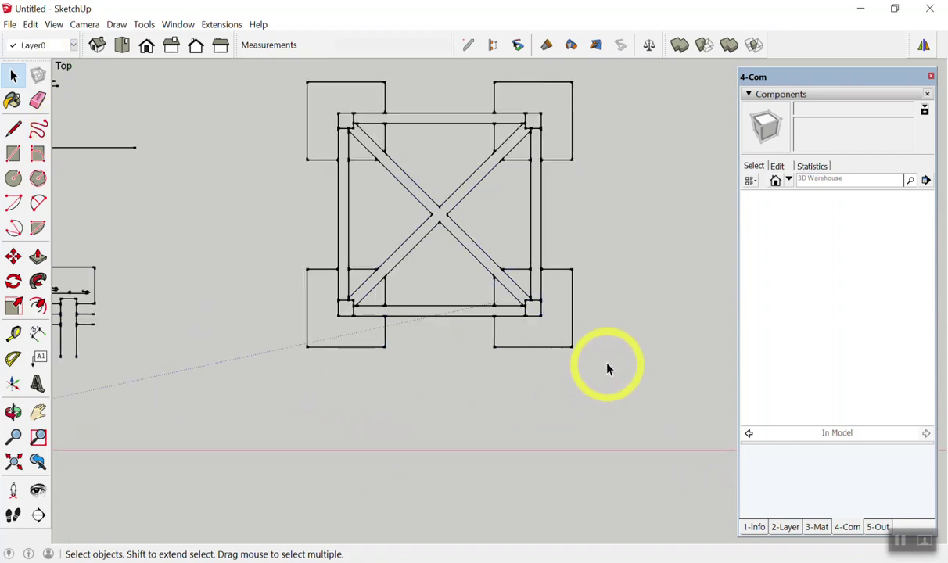
{"action": "scroll", "coordinate": [657, 254], "scroll_direction": "down", "scroll_amount": 1}
{"action": "left_click_drag", "start_coordinate": [218, 74], "coordinate": [647, 434]}
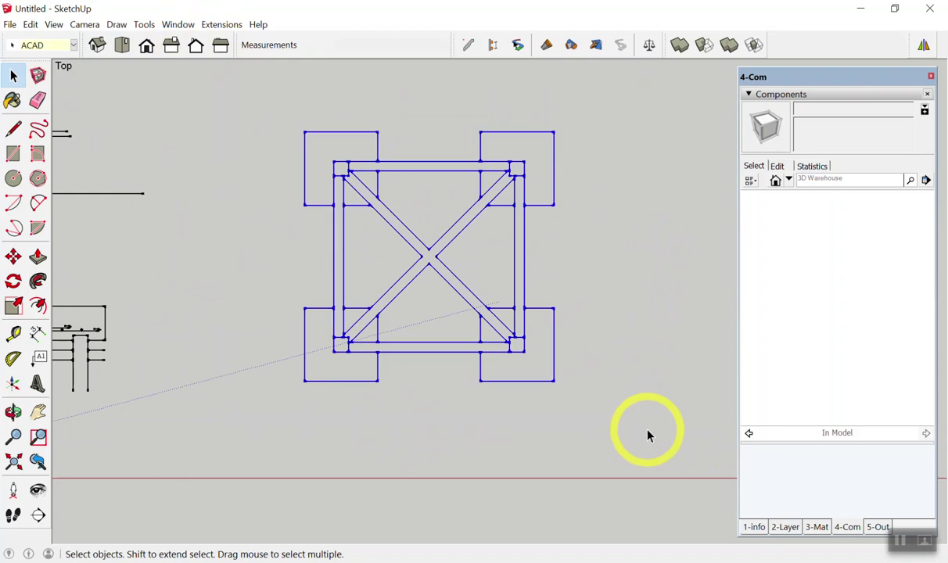
{"action": "left_click_drag", "start_coordinate": [226, 93], "coordinate": [650, 486]}
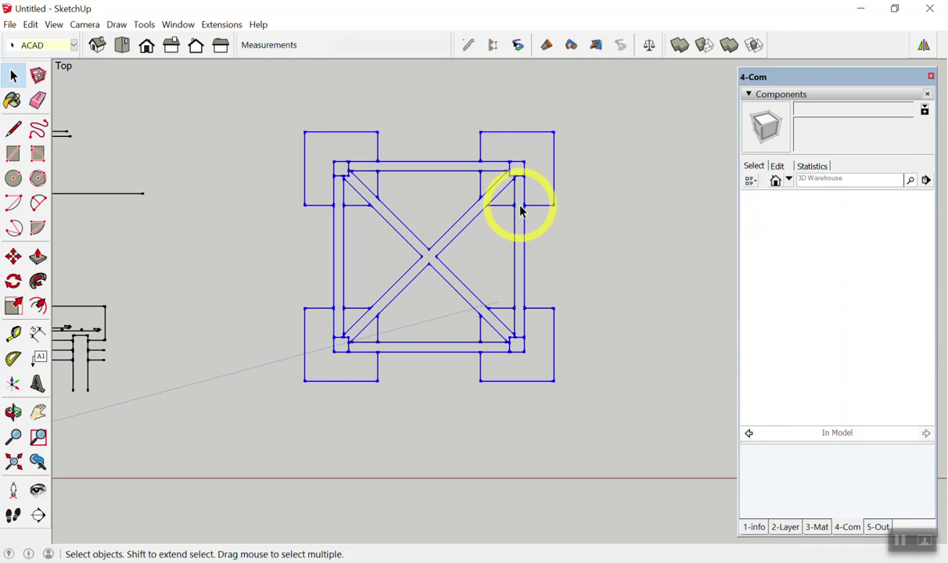
{"action": "left_click", "coordinate": [356, 125]}
{"action": "left_click_drag", "start_coordinate": [247, 84], "coordinate": [641, 460]}
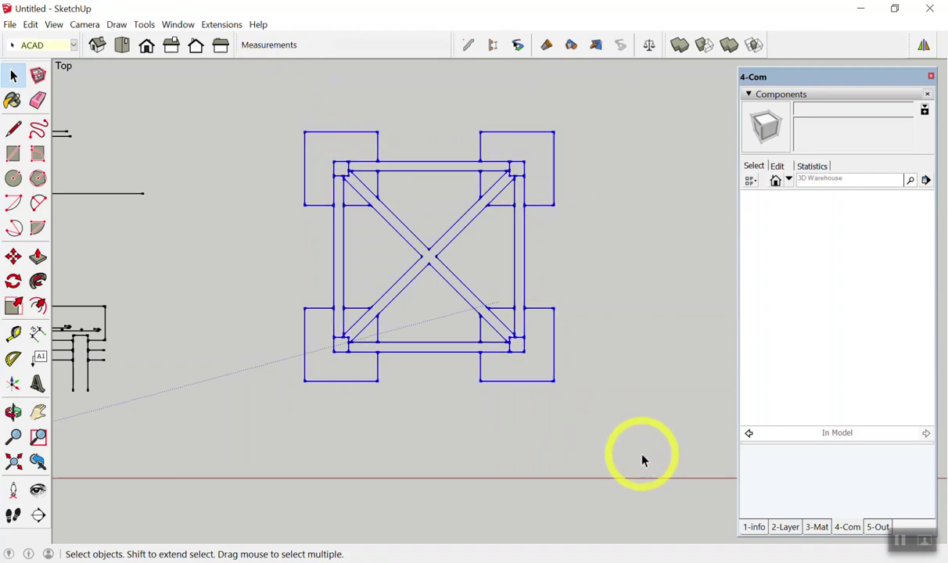
{"action": "key", "text": "g"}
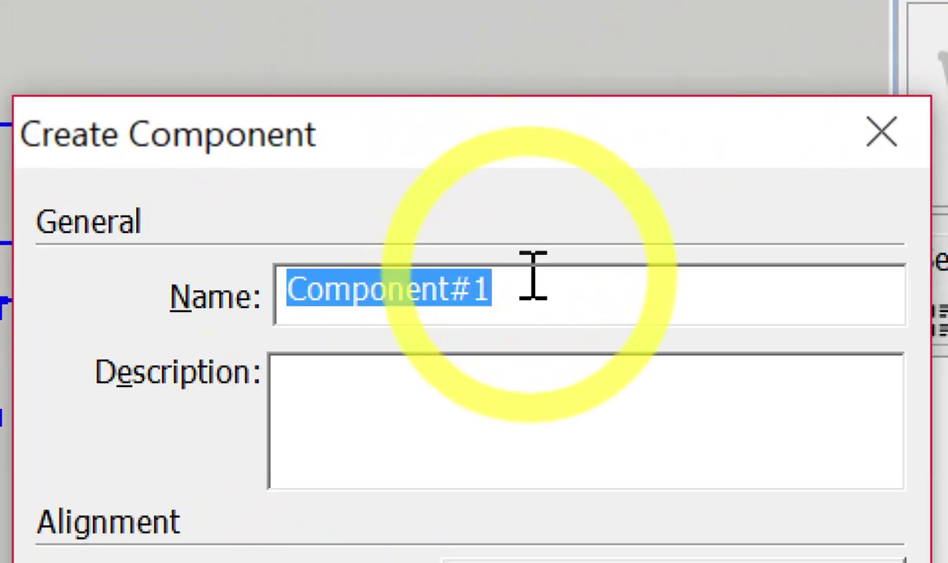
Step: Name the new component 'แปลนประปา' and create it, replacing the selection
{"action": "type", "text": "plan"}
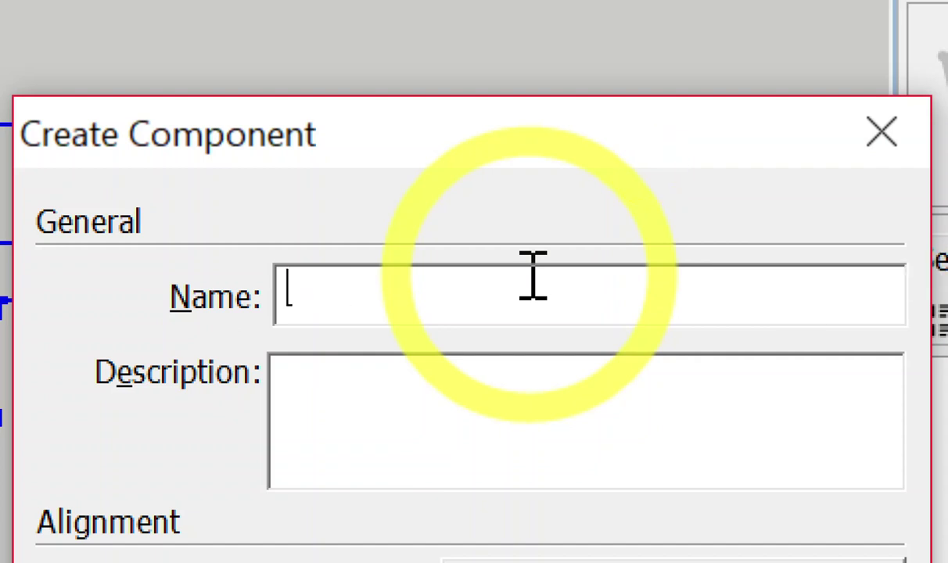
{"action": "type", "text": "แปลนประ"}
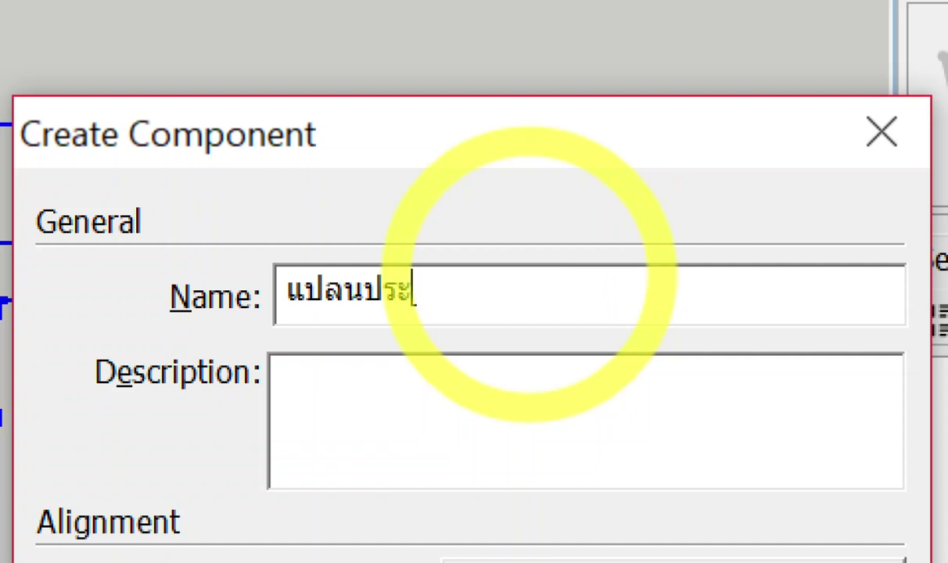
{"action": "type", "text": "ชา"}
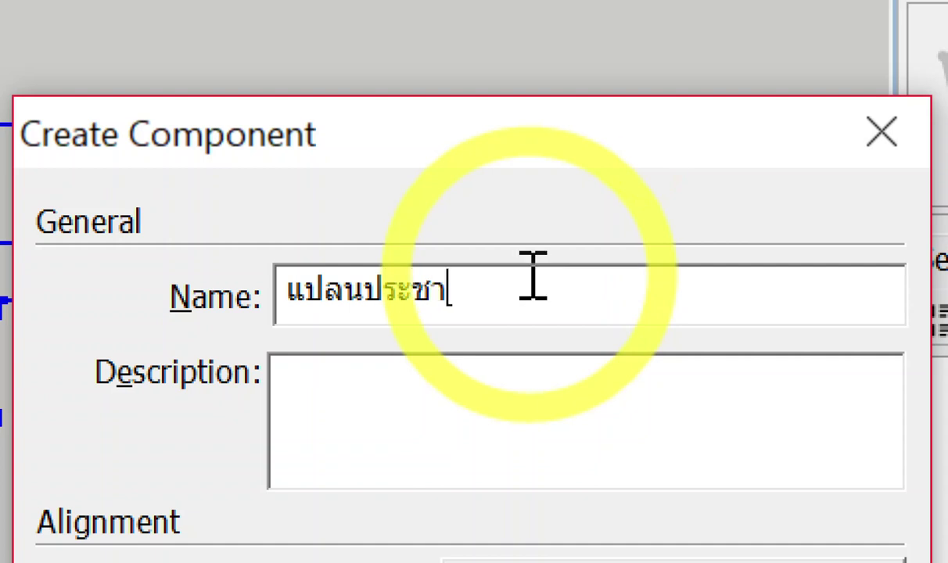
{"action": "key", "text": "BackSpace"}
{"action": "key", "text": "BackSpace"}
{"action": "type", "text": "ปา"}
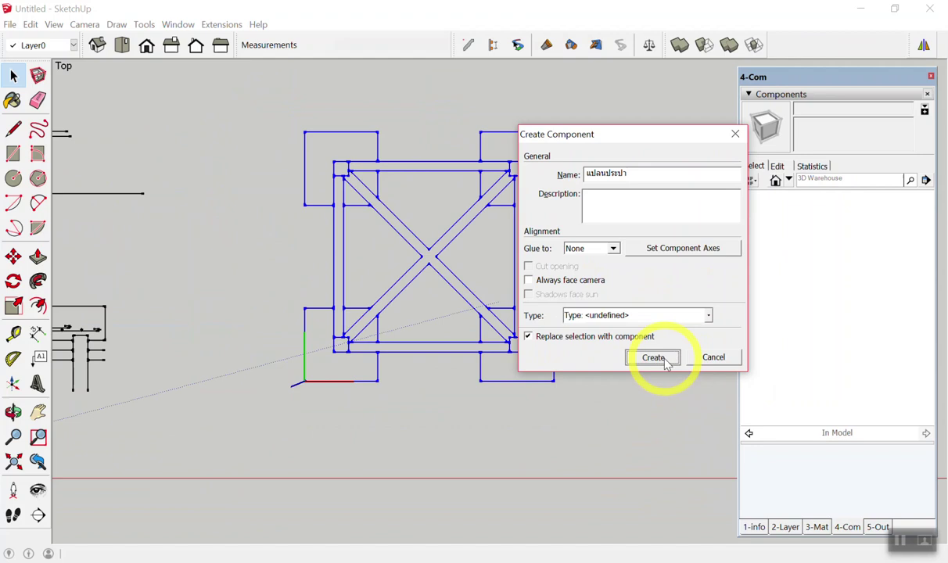
{"action": "left_click", "coordinate": [664, 359]}
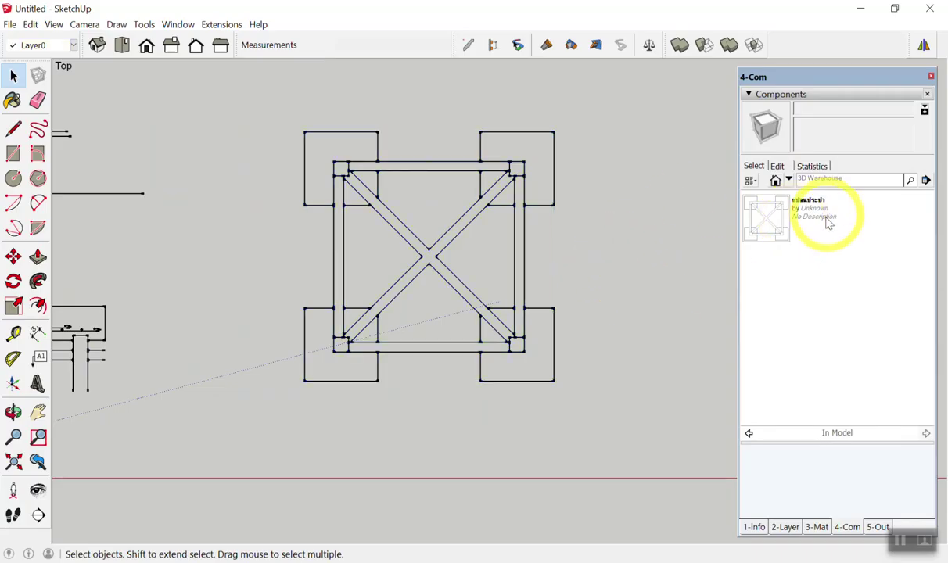
Step: Delete the frame plan geometry and place the แปลนประปา component back in its spot
{"action": "left_click_drag", "start_coordinate": [641, 119], "coordinate": [410, 416]}
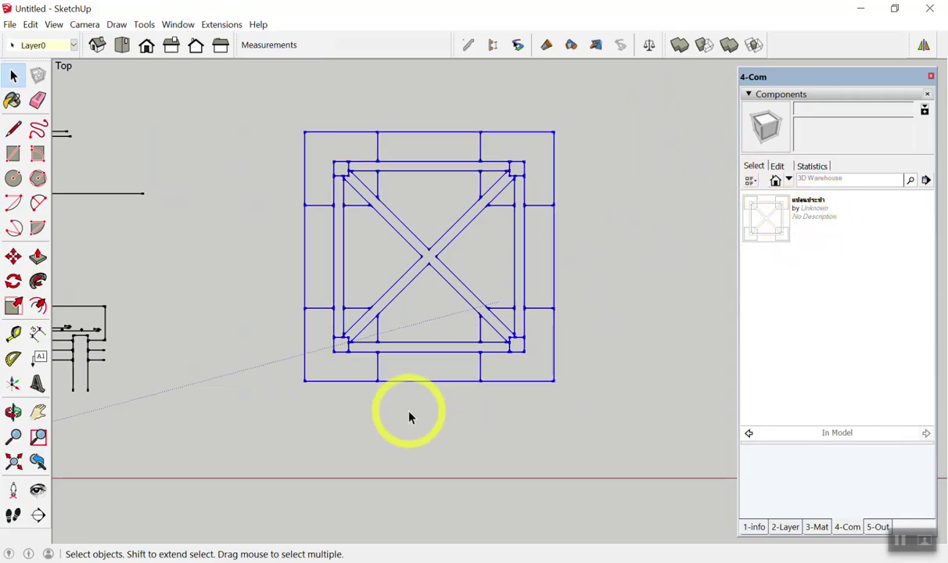
{"action": "key", "text": "Delete"}
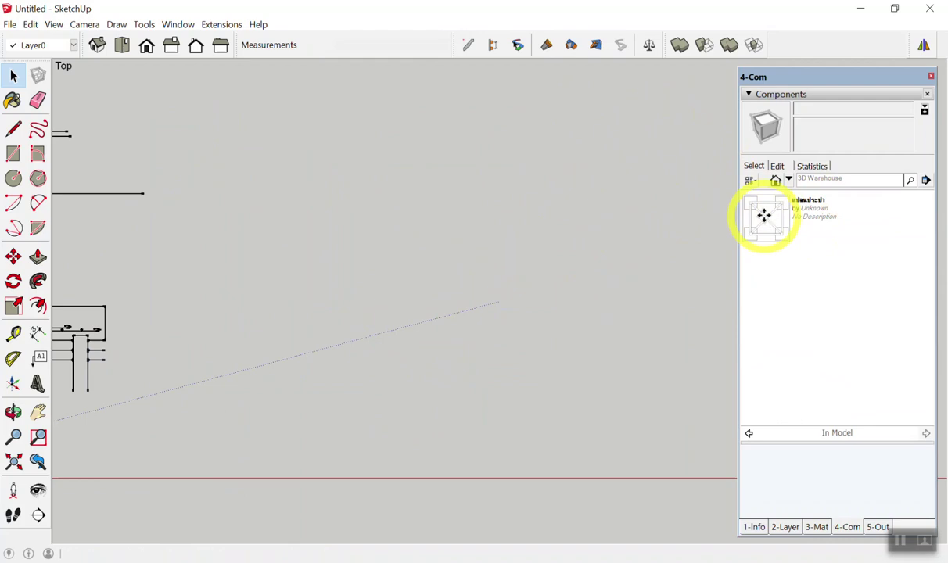
{"action": "left_click", "coordinate": [764, 217]}
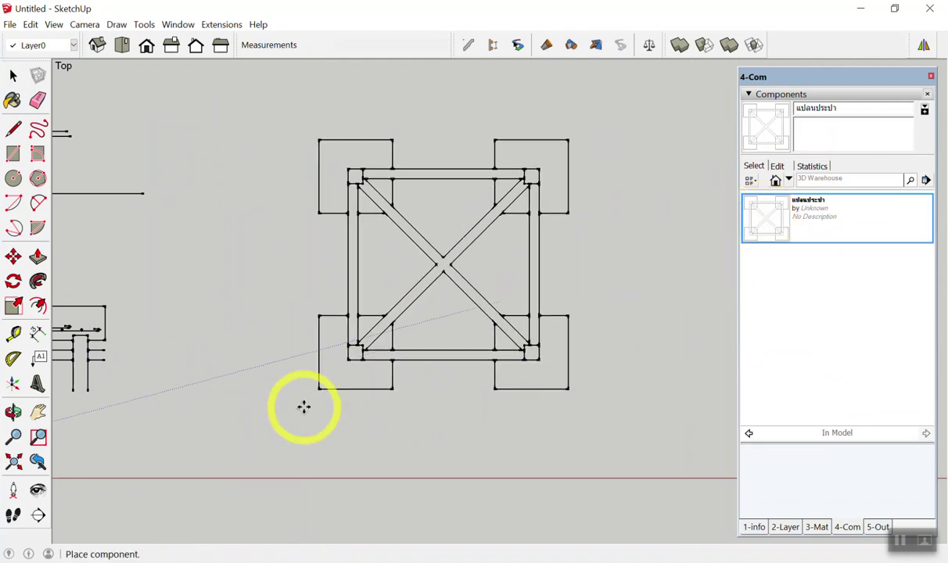
{"action": "left_click", "coordinate": [327, 380]}
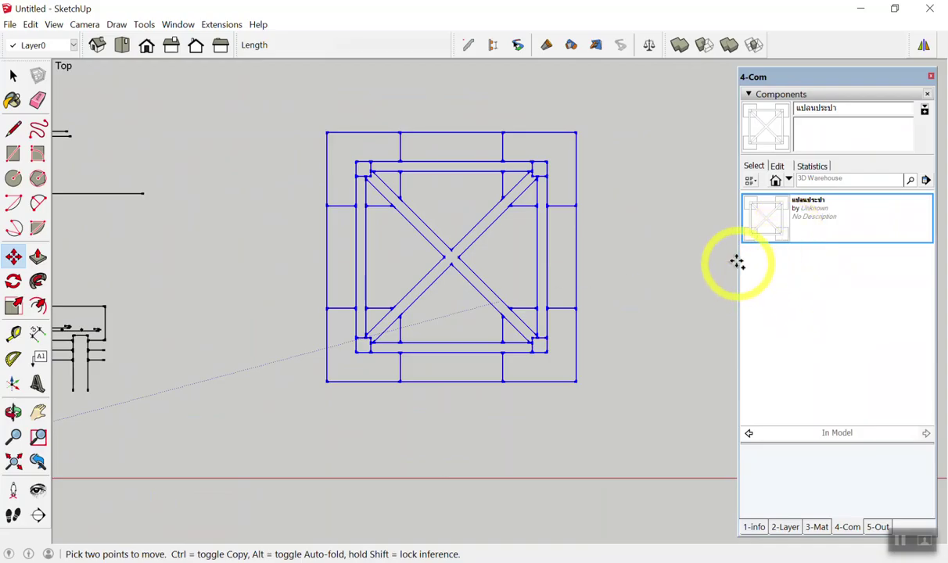
{"action": "key", "text": "space"}
{"action": "left_click", "coordinate": [713, 258]}
{"action": "scroll", "coordinate": [701, 278], "scroll_direction": "down", "scroll_amount": 3}
{"action": "scroll", "coordinate": [540, 271], "scroll_direction": "down", "scroll_amount": 2}
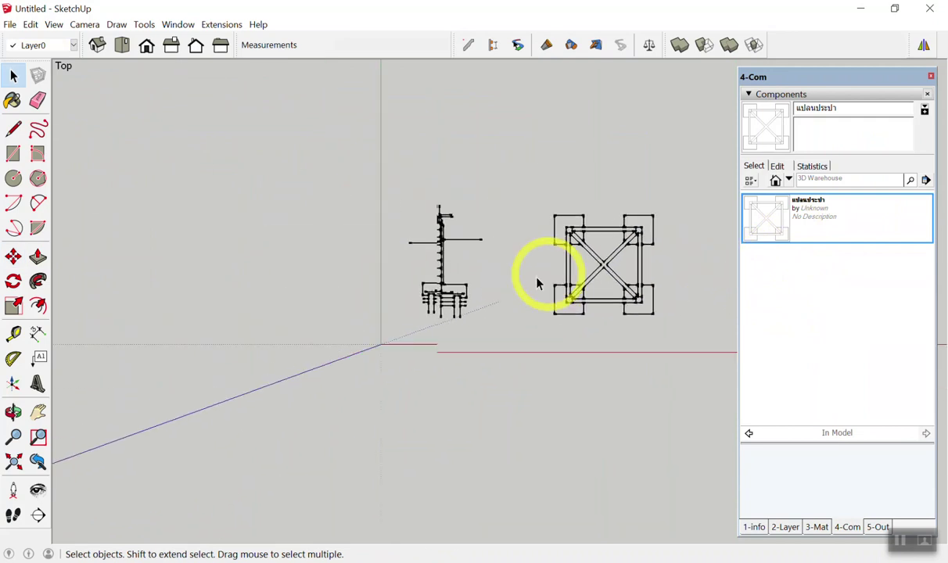
{"action": "scroll", "coordinate": [365, 182], "scroll_direction": "up", "scroll_amount": 5}
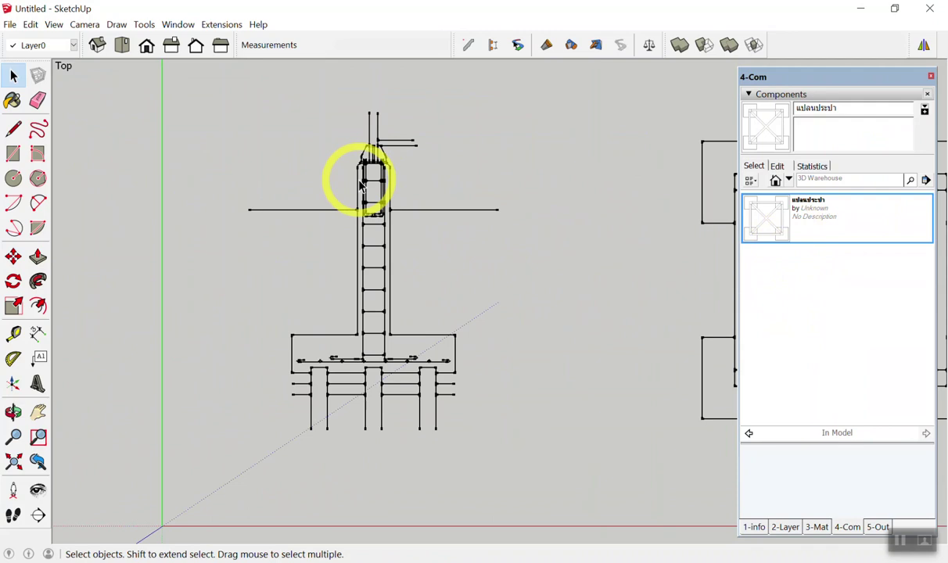
Step: Select the whole footing section drawing and create a component named 'ฐานรากประปา' from it
{"action": "left_click_drag", "start_coordinate": [201, 70], "coordinate": [571, 469]}
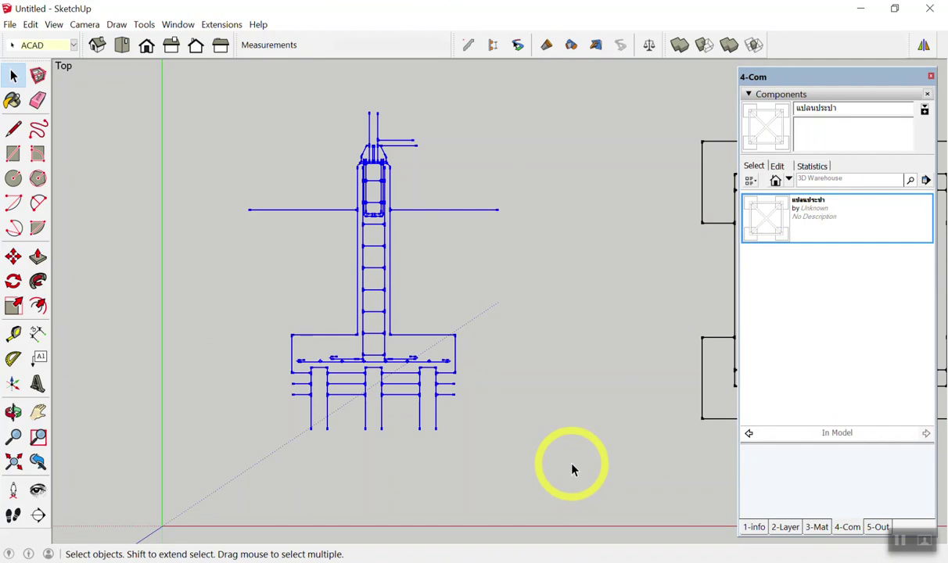
{"action": "key", "text": "g"}
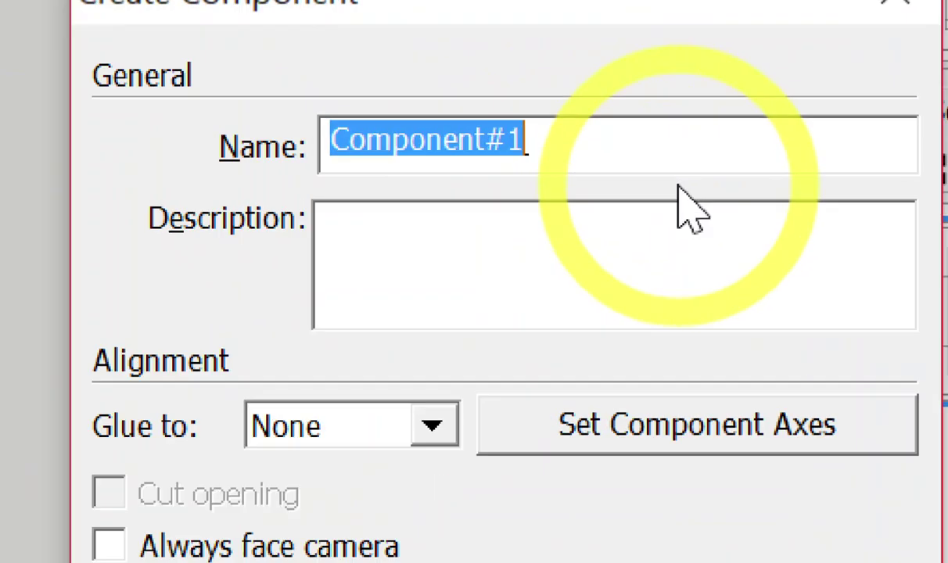
{"action": "type", "text": "s"}
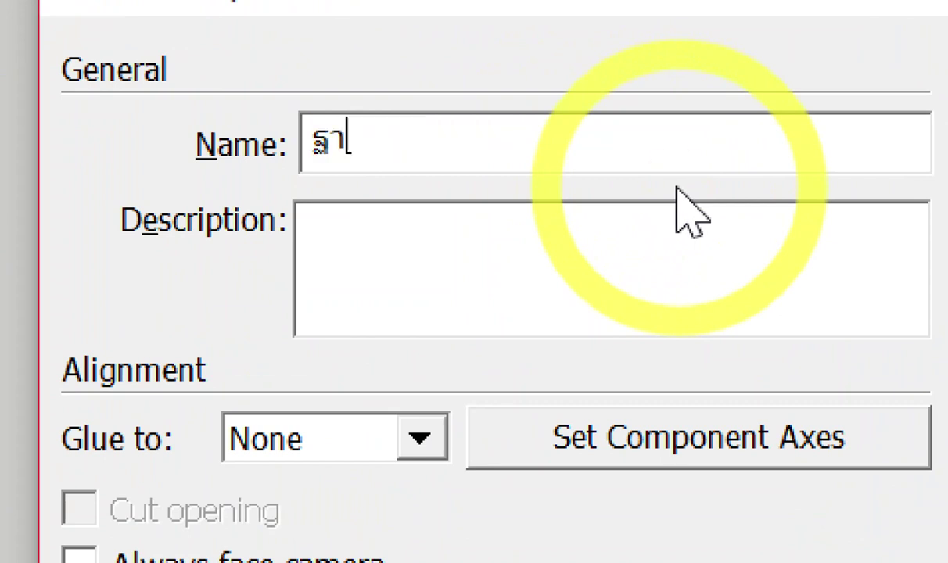
{"action": "type", "text": "นรากประปา"}
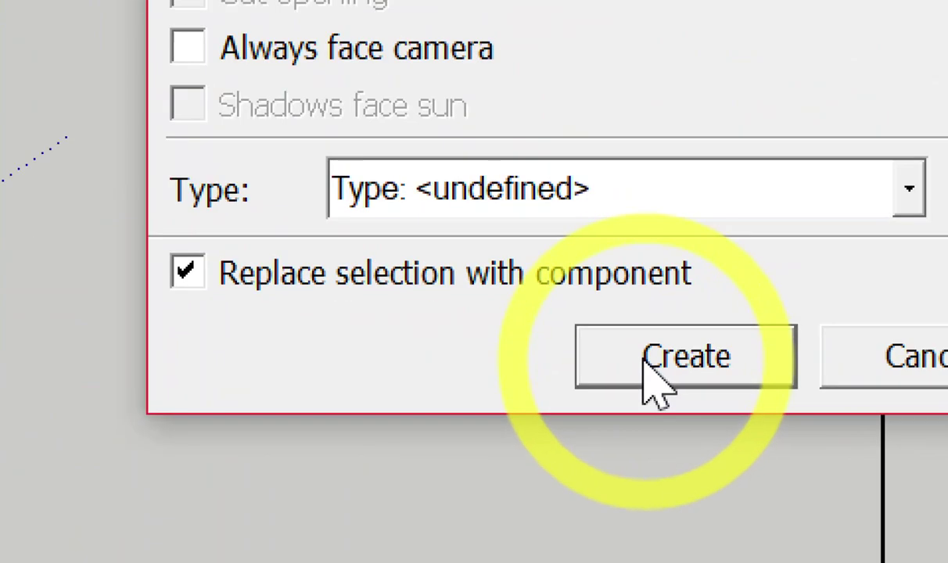
{"action": "left_click", "coordinate": [644, 364]}
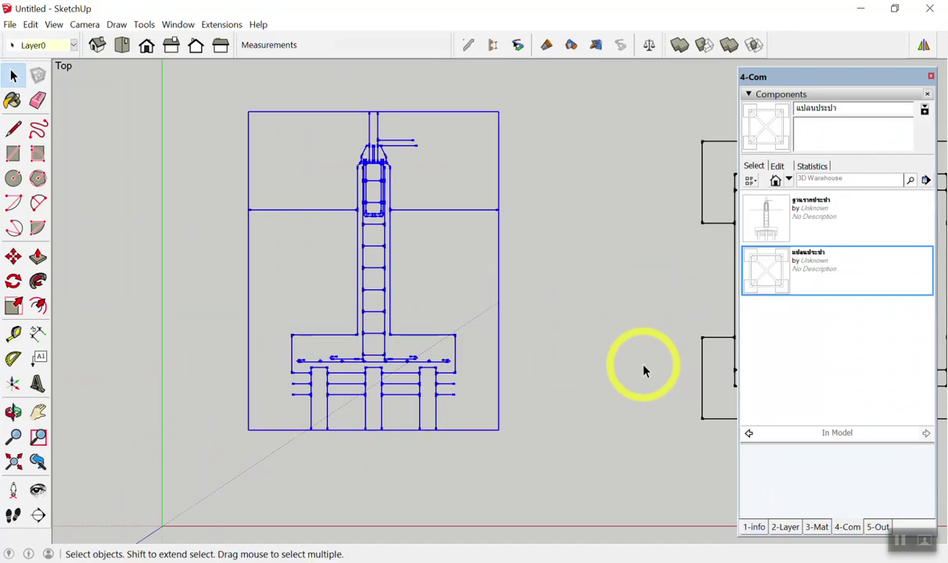
{"action": "left_click", "coordinate": [176, 303]}
{"action": "scroll", "coordinate": [248, 278], "scroll_direction": "up", "scroll_amount": 2}
{"action": "scroll", "coordinate": [428, 302], "scroll_direction": "up", "scroll_amount": 2}
{"action": "scroll", "coordinate": [640, 311], "scroll_direction": "up", "scroll_amount": 2}
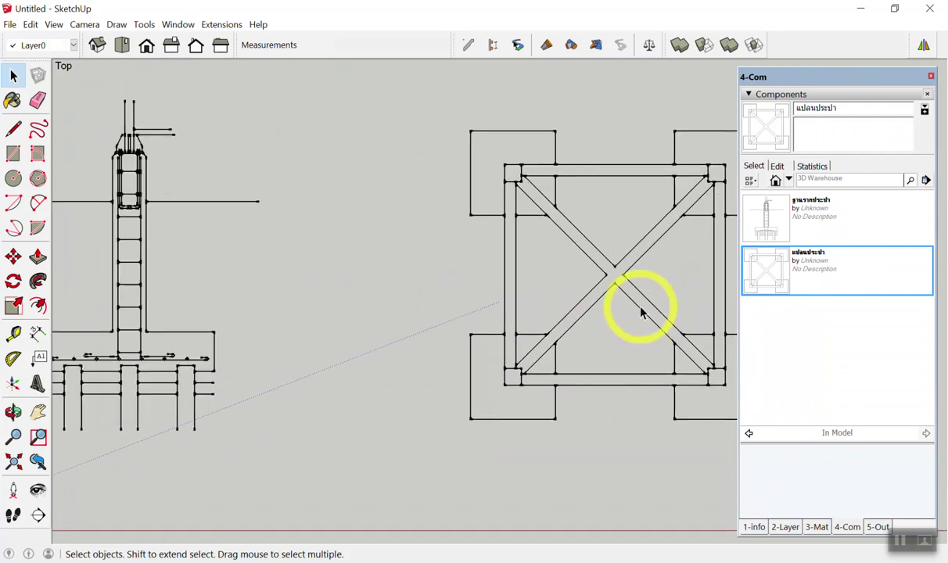
{"action": "scroll", "coordinate": [501, 368], "scroll_direction": "down", "scroll_amount": 2}
{"action": "scroll", "coordinate": [646, 254], "scroll_direction": "up", "scroll_amount": 3}
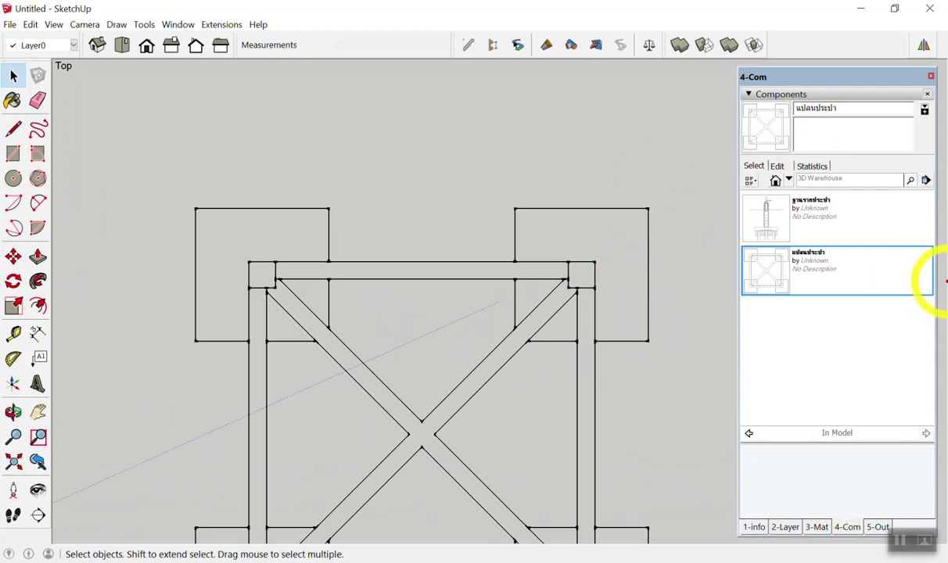
{"action": "mouse_move", "coordinate": [263, 266]}
{"action": "left_mouse_down"}
{"action": "mouse_move", "coordinate": [258, 142]}
{"action": "mouse_move", "coordinate": [462, 152]}
{"action": "mouse_move", "coordinate": [588, 145]}
{"action": "left_mouse_up"}
{"action": "left_click_drag", "start_coordinate": [574, 285], "coordinate": [587, 133]}
{"action": "mouse_move", "coordinate": [405, 92]}
{"action": "left_mouse_down"}
{"action": "mouse_move", "coordinate": [423, 88]}
{"action": "mouse_move", "coordinate": [448, 125]}
{"action": "left_mouse_up"}
{"action": "left_click", "coordinate": [465, 122]}
{"action": "left_click_drag", "start_coordinate": [487, 87], "coordinate": [486, 122]}
{"action": "mouse_move", "coordinate": [665, 212]}
{"action": "left_mouse_down"}
{"action": "mouse_move", "coordinate": [682, 247]}
{"action": "mouse_move", "coordinate": [681, 336]}
{"action": "mouse_move", "coordinate": [696, 338]}
{"action": "left_mouse_up"}
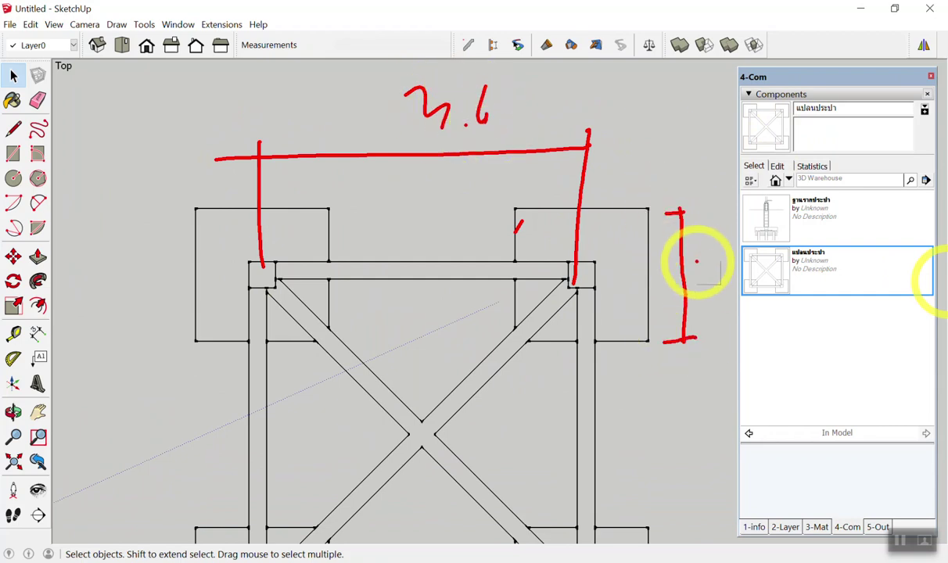
{"action": "left_click", "coordinate": [708, 286]}
{"action": "mouse_move", "coordinate": [688, 265]}
{"action": "left_mouse_down"}
{"action": "mouse_move", "coordinate": [696, 288]}
{"action": "mouse_move", "coordinate": [713, 281]}
{"action": "left_mouse_up"}
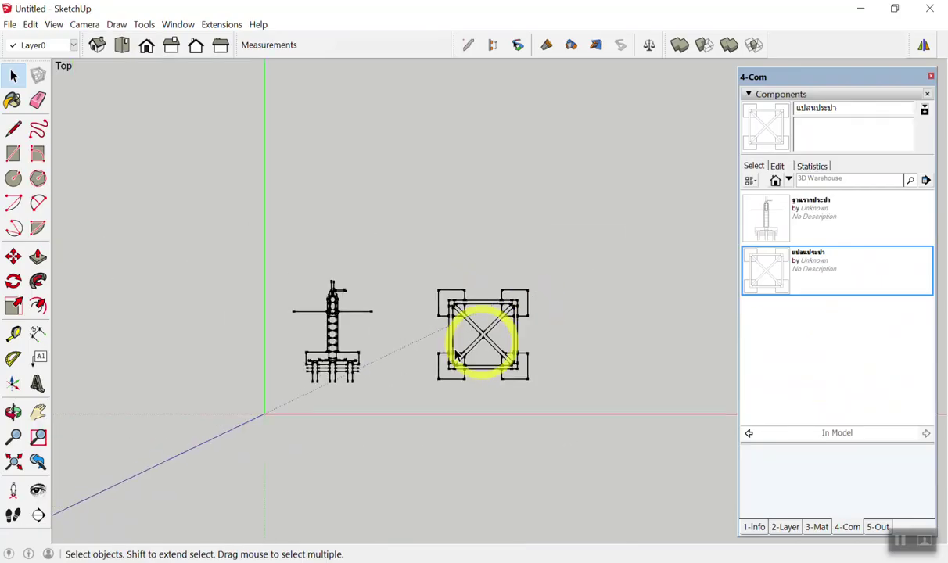
{"action": "scroll", "coordinate": [317, 364], "scroll_direction": "up", "scroll_amount": 3}
{"action": "scroll", "coordinate": [305, 360], "scroll_direction": "up", "scroll_amount": 3}
{"action": "mouse_move", "coordinate": [271, 221]}
{"action": "left_mouse_down"}
{"action": "mouse_move", "coordinate": [272, 266]}
{"action": "mouse_move", "coordinate": [530, 219]}
{"action": "mouse_move", "coordinate": [514, 262]}
{"action": "left_mouse_up"}
{"action": "left_click_drag", "start_coordinate": [342, 182], "coordinate": [353, 194]}
{"action": "left_click", "coordinate": [363, 195]}
{"action": "mouse_move", "coordinate": [402, 156]}
{"action": "left_mouse_down"}
{"action": "mouse_move", "coordinate": [415, 158]}
{"action": "mouse_move", "coordinate": [405, 190]}
{"action": "left_mouse_up"}
Step: Measure the footing's width with a 60.00m dimension placed above it
{"action": "key", "text": "Escape"}
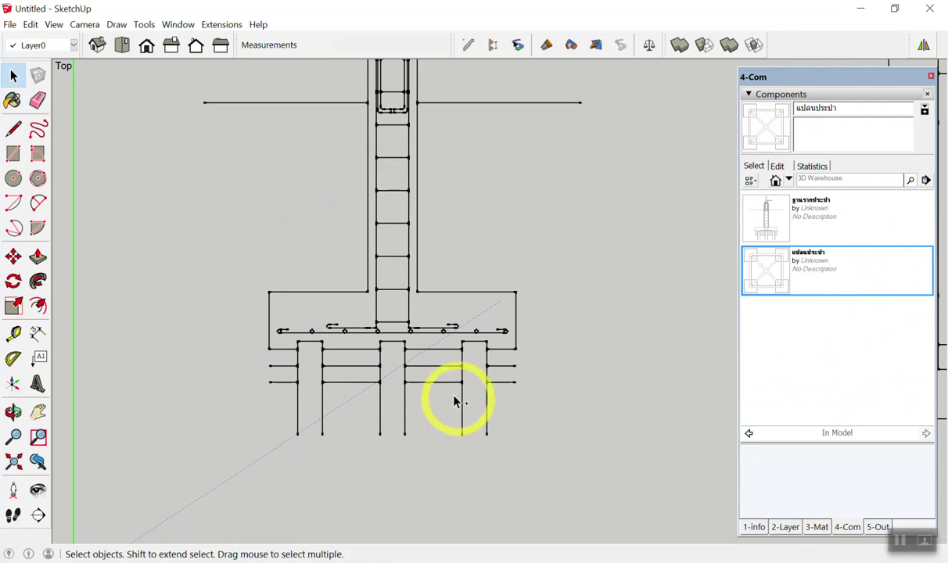
{"action": "scroll", "coordinate": [438, 352], "scroll_direction": "down", "scroll_amount": 2}
{"action": "scroll", "coordinate": [490, 339], "scroll_direction": "up", "scroll_amount": 2}
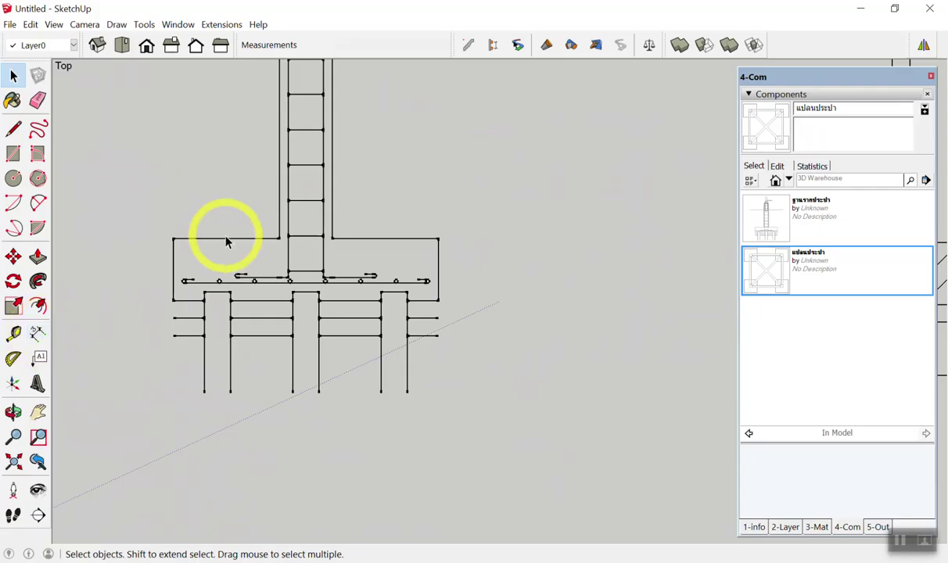
{"action": "key", "text": "d"}
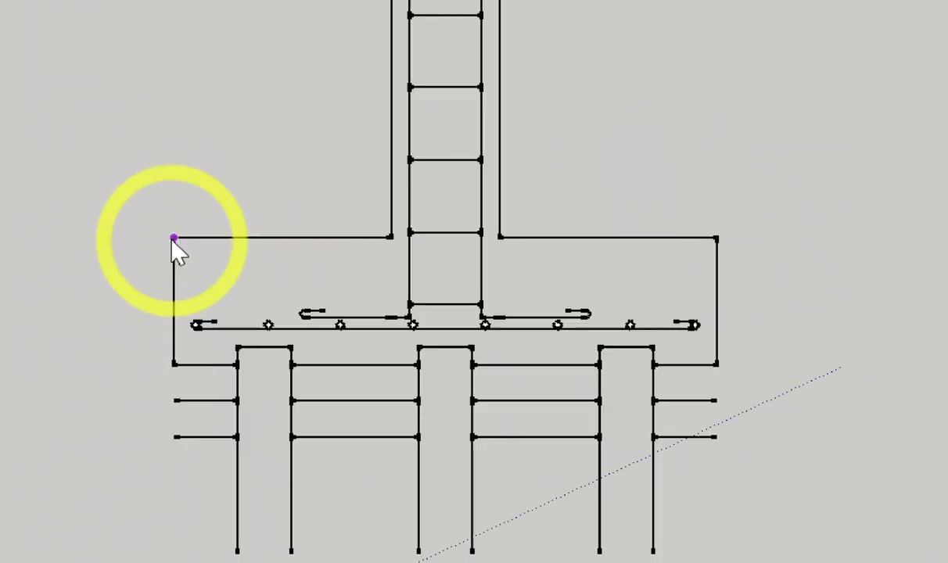
{"action": "left_click", "coordinate": [172, 238]}
{"action": "left_click", "coordinate": [439, 237]}
{"action": "left_click", "coordinate": [399, 204]}
Step: Erase the 60.00m footing dimension
{"action": "key", "text": "m"}
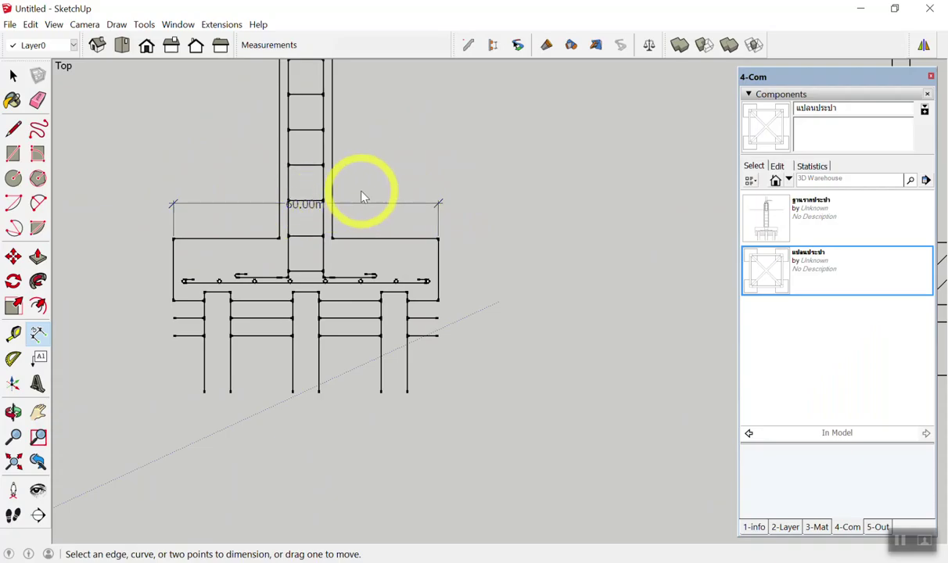
{"action": "key", "text": "s"}
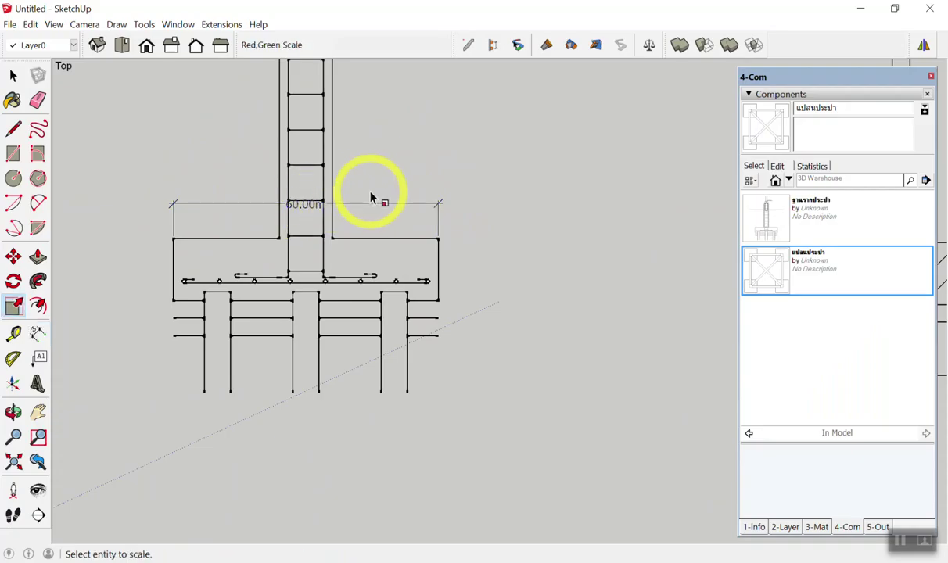
{"action": "key", "text": "space"}
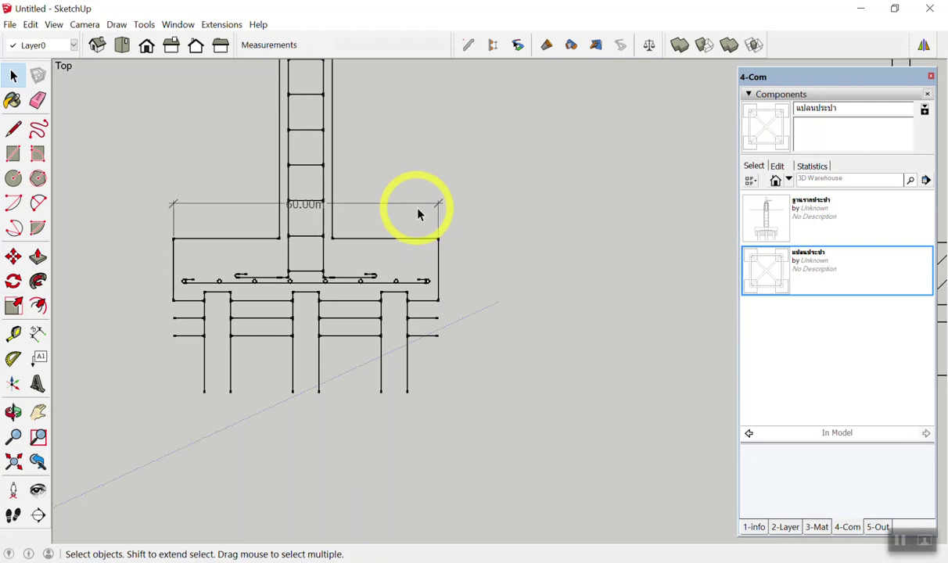
{"action": "key", "text": "e"}
{"action": "left_click", "coordinate": [434, 204]}
{"action": "scroll", "coordinate": [319, 234], "scroll_direction": "down", "scroll_amount": 3}
{"action": "scroll", "coordinate": [266, 269], "scroll_direction": "down", "scroll_amount": 3}
{"action": "scroll", "coordinate": [483, 205], "scroll_direction": "up", "scroll_amount": 3}
{"action": "scroll", "coordinate": [469, 227], "scroll_direction": "up", "scroll_amount": 3}
{"action": "scroll", "coordinate": [469, 227], "scroll_direction": "down", "scroll_amount": 1}
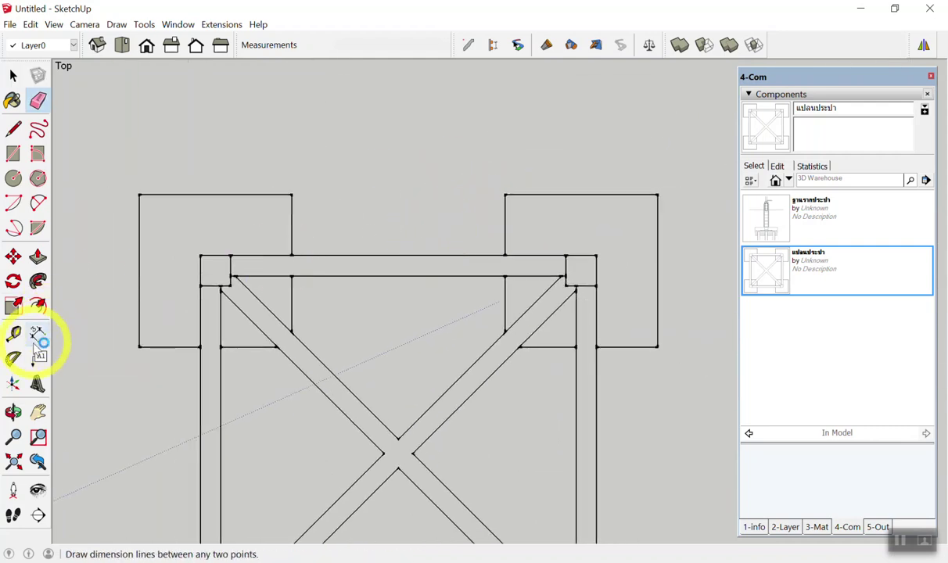
Step: Dimension the frame plan's top corner-to-corner span, reading 72.00m
{"action": "left_click", "coordinate": [37, 333]}
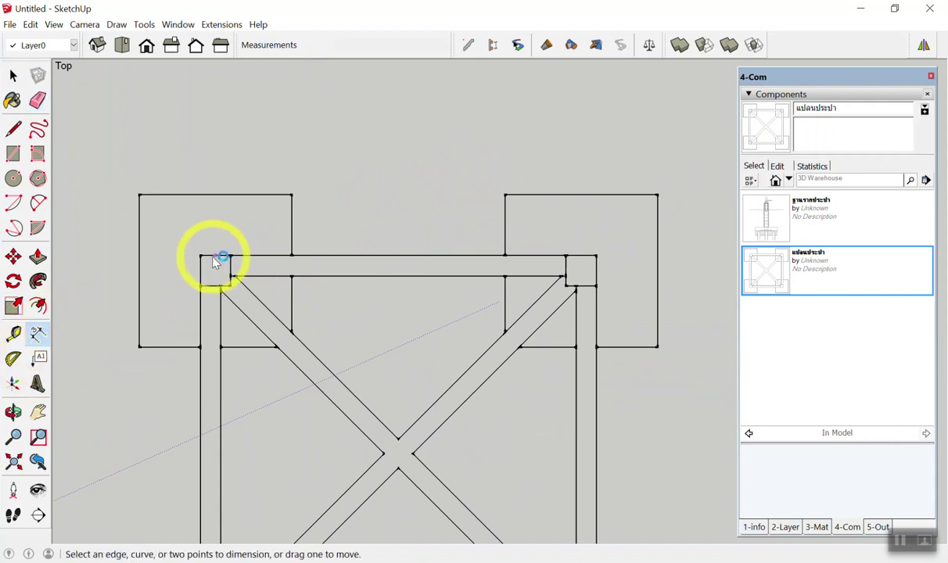
{"action": "left_click", "coordinate": [215, 256]}
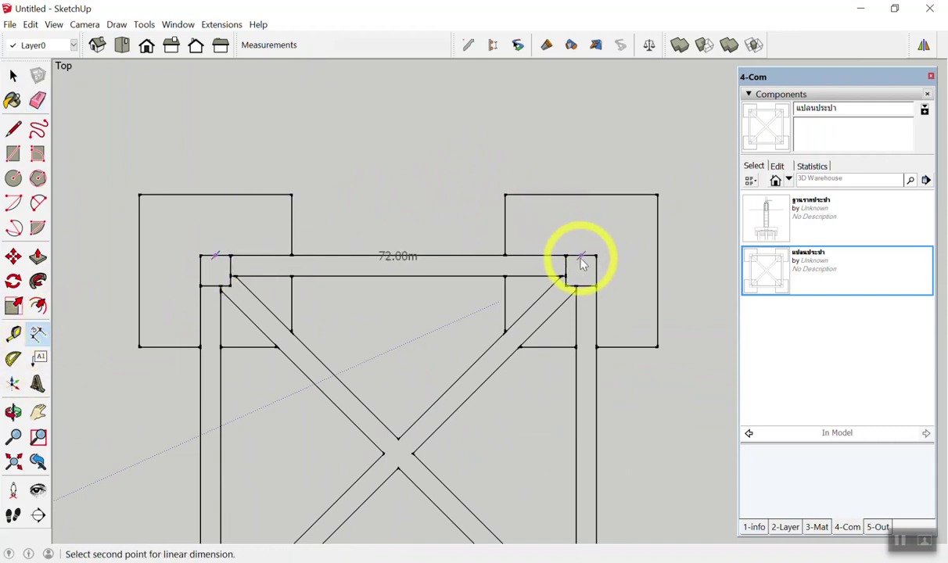
{"action": "left_click", "coordinate": [582, 147]}
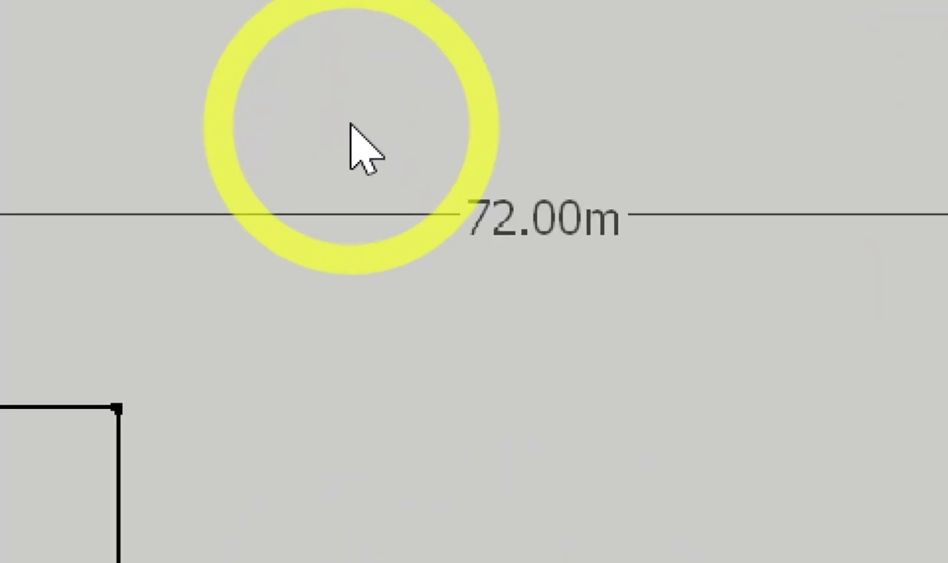
Step: Erase the 72.00m dimension and zoom out to show both components
{"action": "key", "text": "space"}
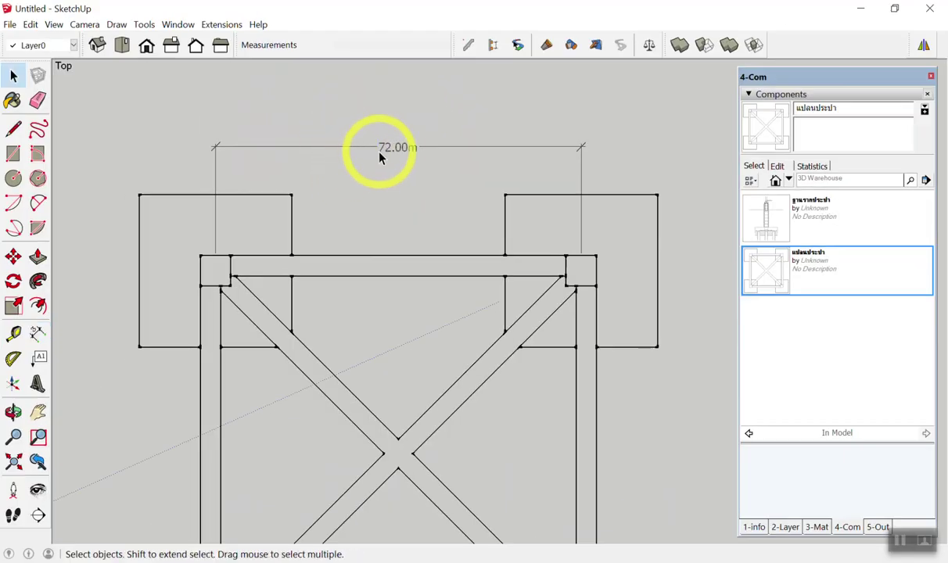
{"action": "key", "text": "e"}
{"action": "left_click", "coordinate": [395, 147]}
{"action": "scroll", "coordinate": [500, 200], "scroll_direction": "down", "scroll_amount": 5}
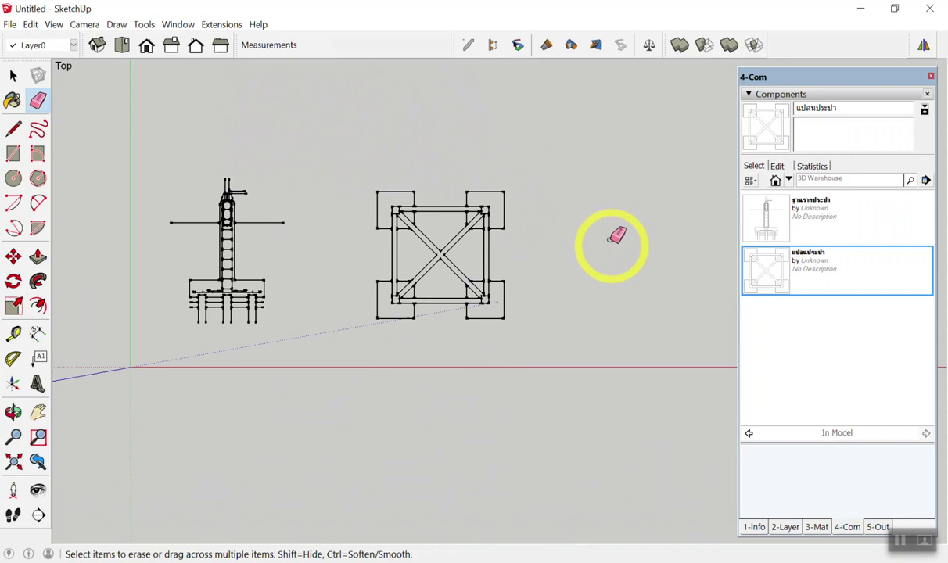
{"action": "key", "text": "space"}
{"action": "left_click_drag", "start_coordinate": [433, 170], "coordinate": [248, 352]}
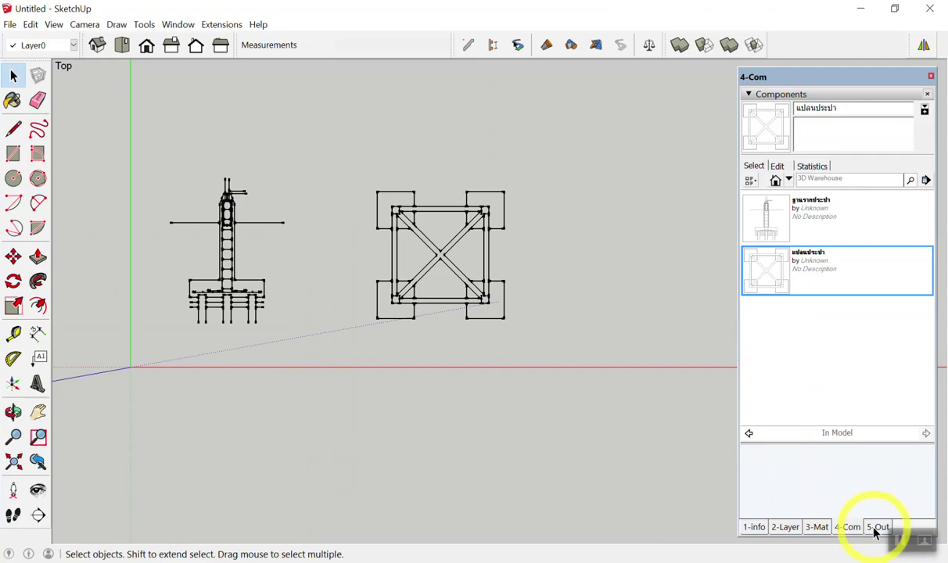
Step: Show the Outliner listing the model's two components
{"action": "left_click", "coordinate": [849, 510]}
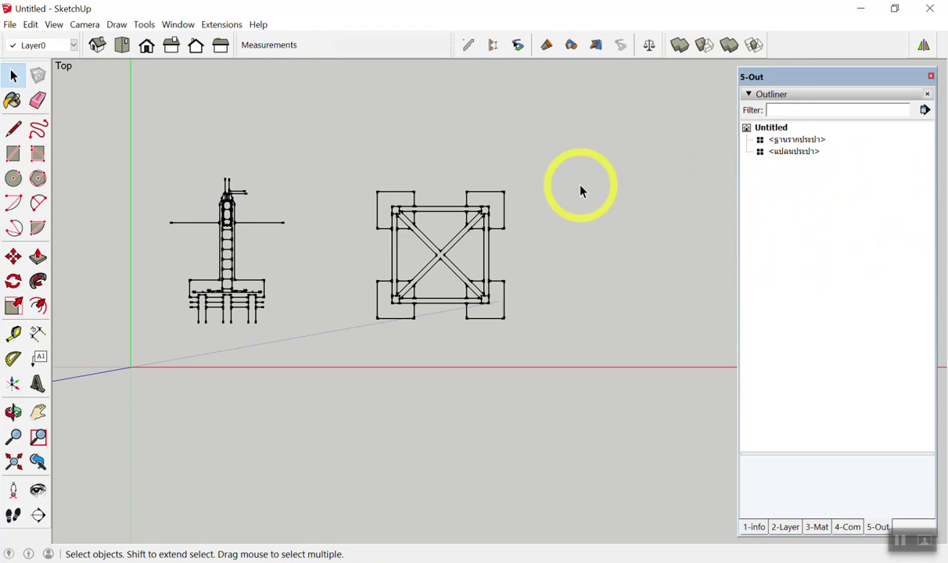
{"action": "scroll", "coordinate": [435, 199], "scroll_direction": "up", "scroll_amount": 5}
{"action": "scroll", "coordinate": [575, 218], "scroll_direction": "down", "scroll_amount": 1}
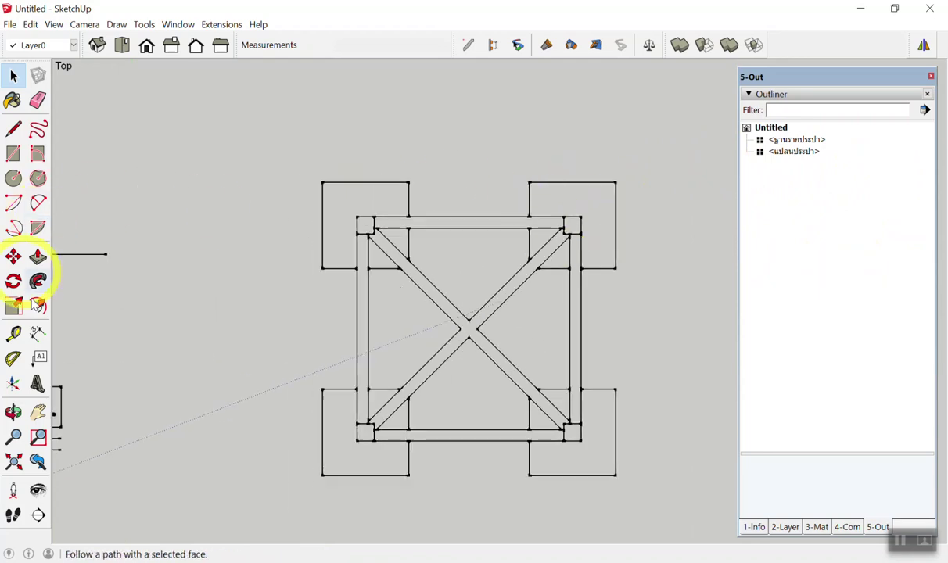
Step: Dimension the 72.00m top span between the frame's top corners and relabel it 3.6
{"action": "left_click", "coordinate": [366, 218]}
{"action": "left_click", "coordinate": [573, 219]}
{"action": "left_click", "coordinate": [467, 158]}
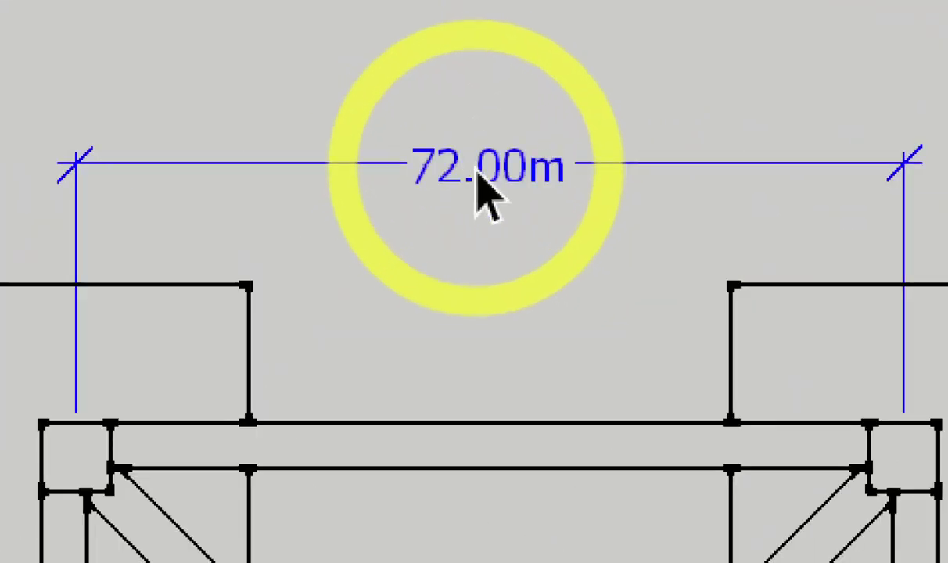
{"action": "double_click", "coordinate": [479, 178]}
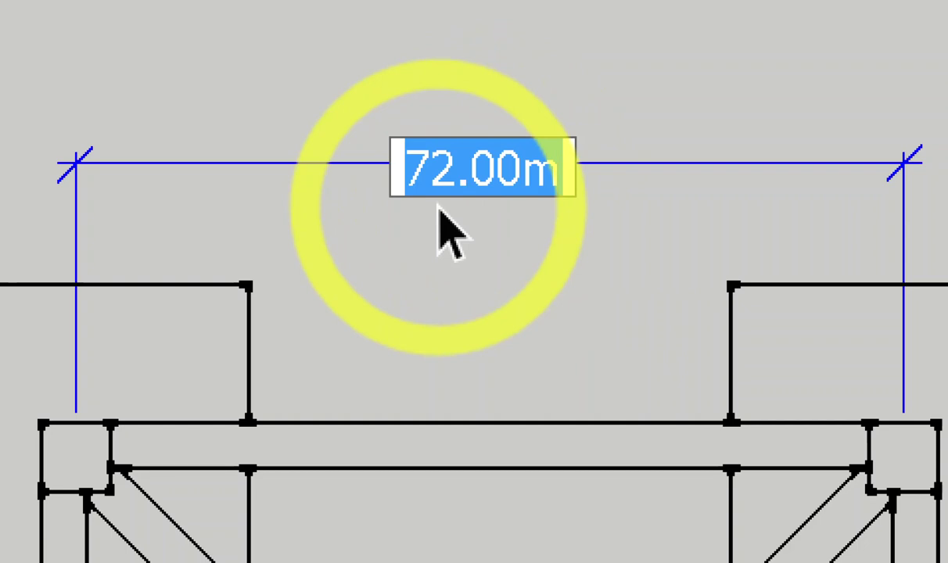
{"action": "key", "text": "BackSpace"}
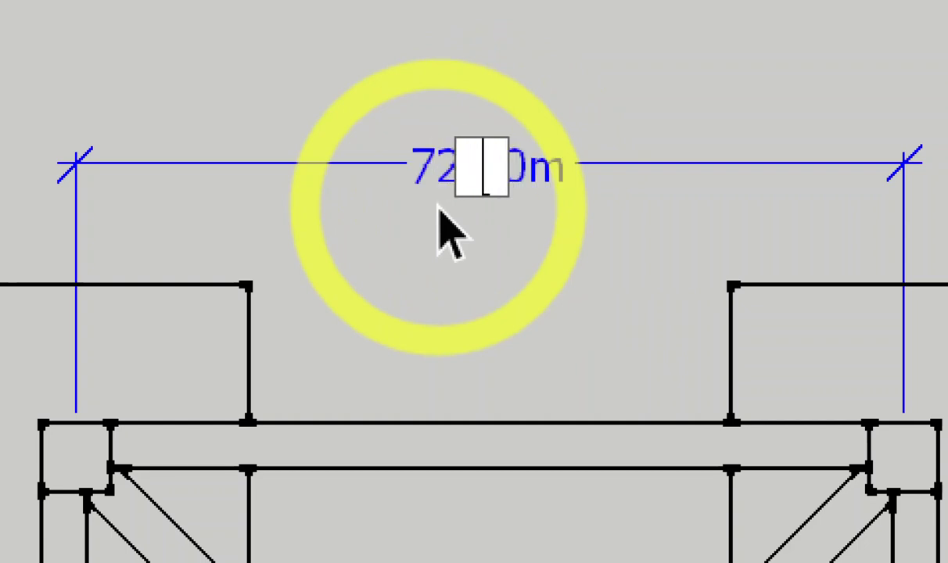
{"action": "type", "text": "3.6"}
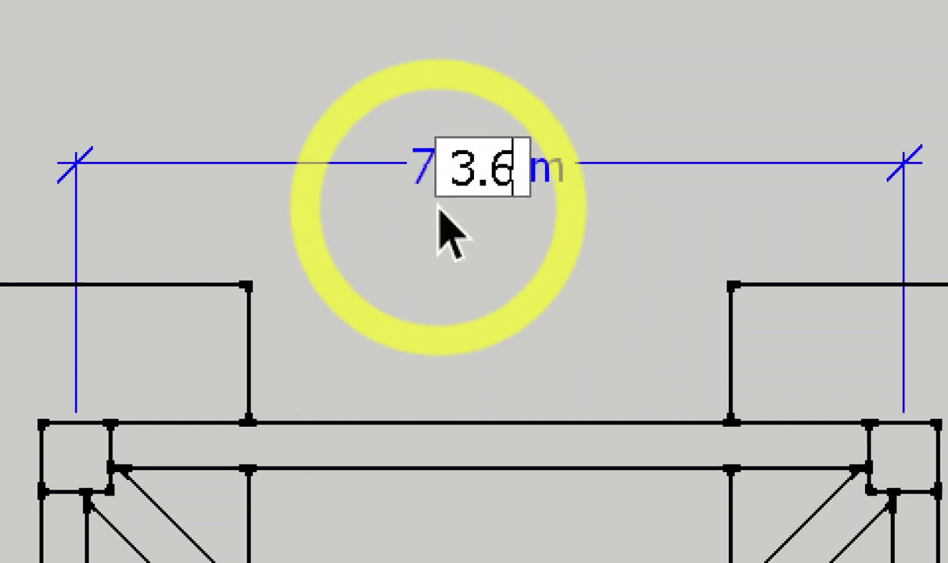
{"action": "left_click", "coordinate": [537, 109]}
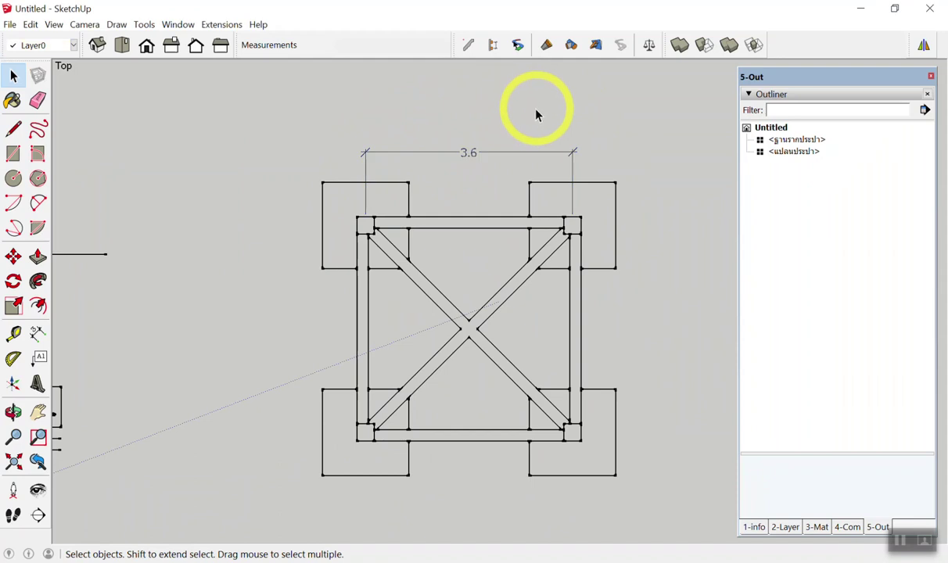
Step: Erase the 3.6 dimension and return to selecting
{"action": "key", "text": "e"}
{"action": "left_click", "coordinate": [469, 151]}
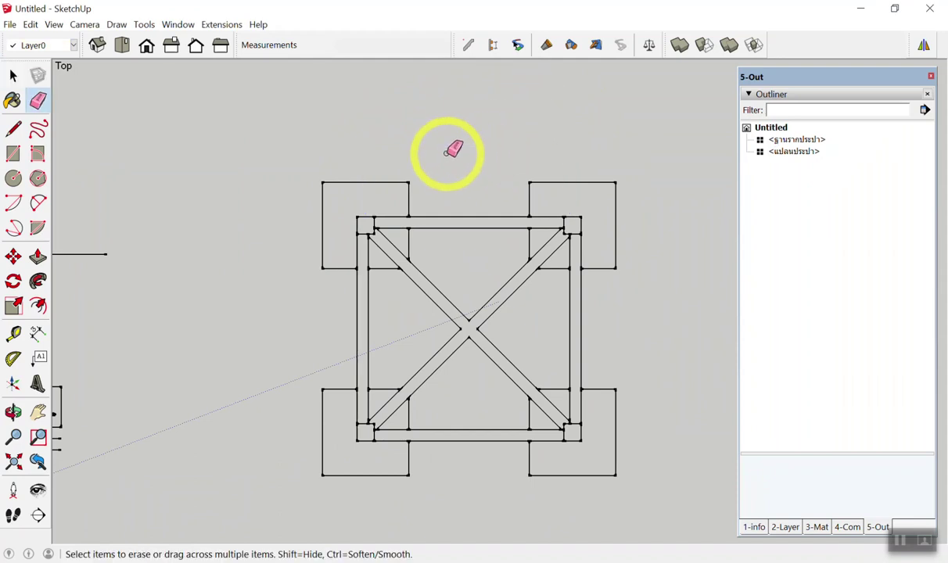
{"action": "key", "text": "space"}
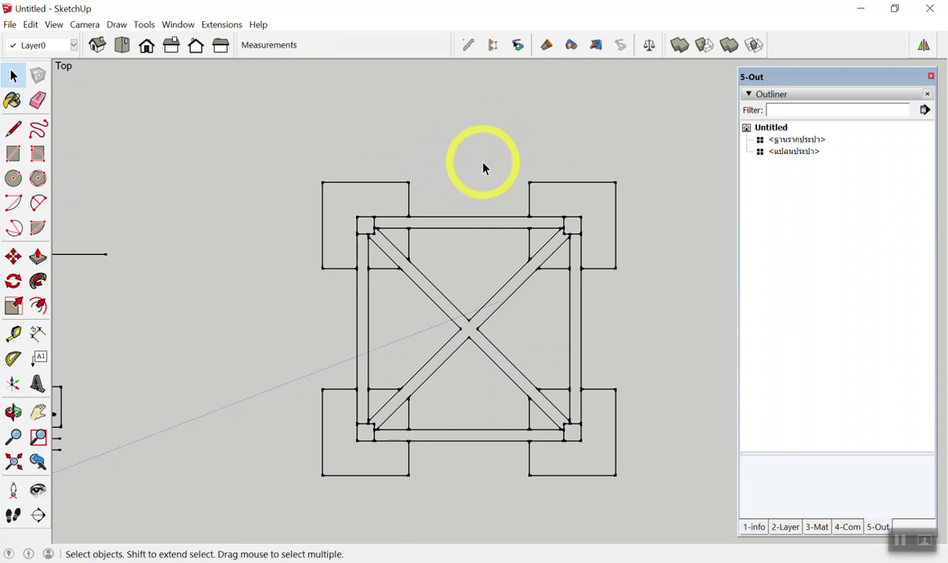
Step: Enter the frame plan component and start a Tape Measure at the origin with guide creation off
{"action": "double_click", "coordinate": [577, 240]}
{"action": "scroll", "coordinate": [483, 227], "scroll_direction": "up", "scroll_amount": 2}
{"action": "scroll", "coordinate": [168, 339], "scroll_direction": "up", "scroll_amount": 2}
{"action": "scroll", "coordinate": [126, 338], "scroll_direction": "up", "scroll_amount": 1}
{"action": "scroll", "coordinate": [119, 335], "scroll_direction": "up", "scroll_amount": 3}
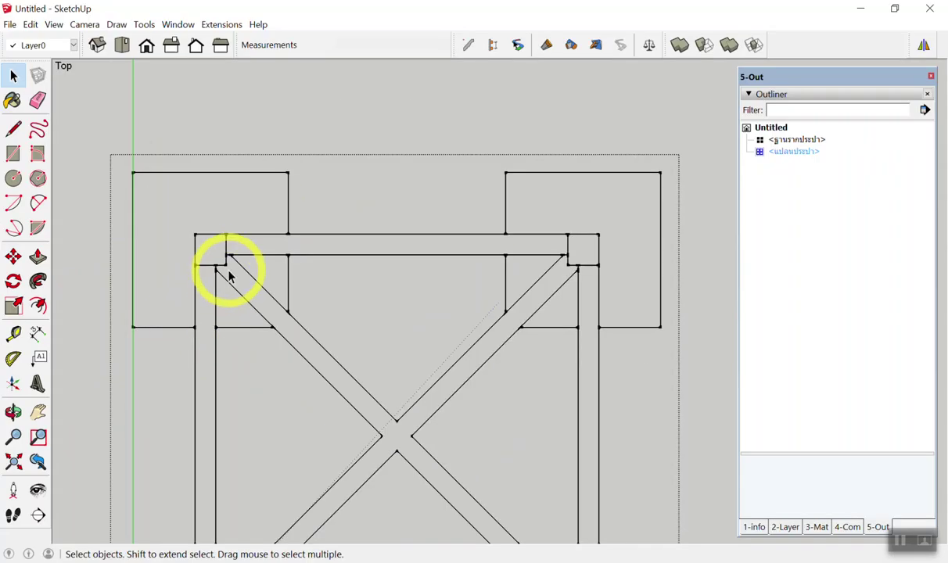
{"action": "key", "text": "t"}
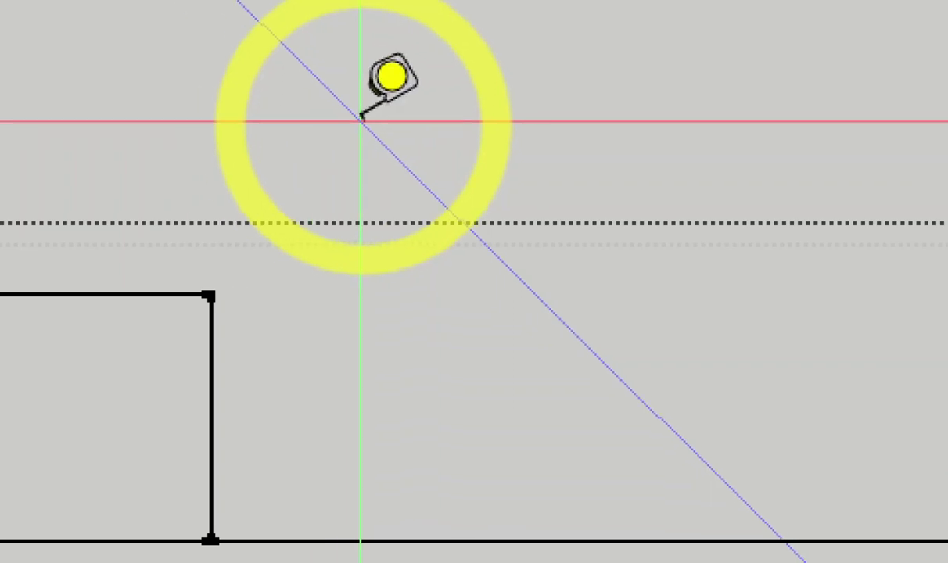
{"action": "left_click", "coordinate": [362, 123]}
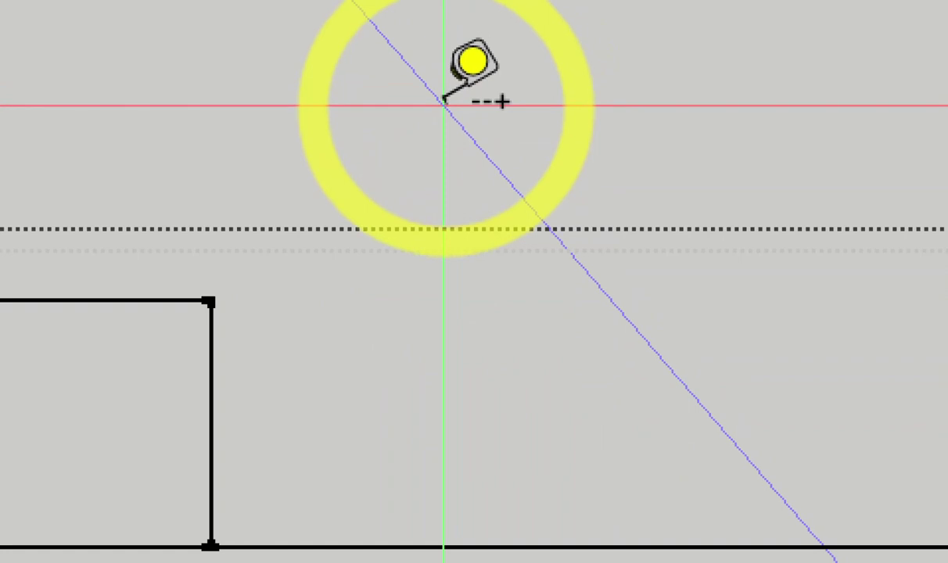
{"action": "key", "text": "ctrl"}
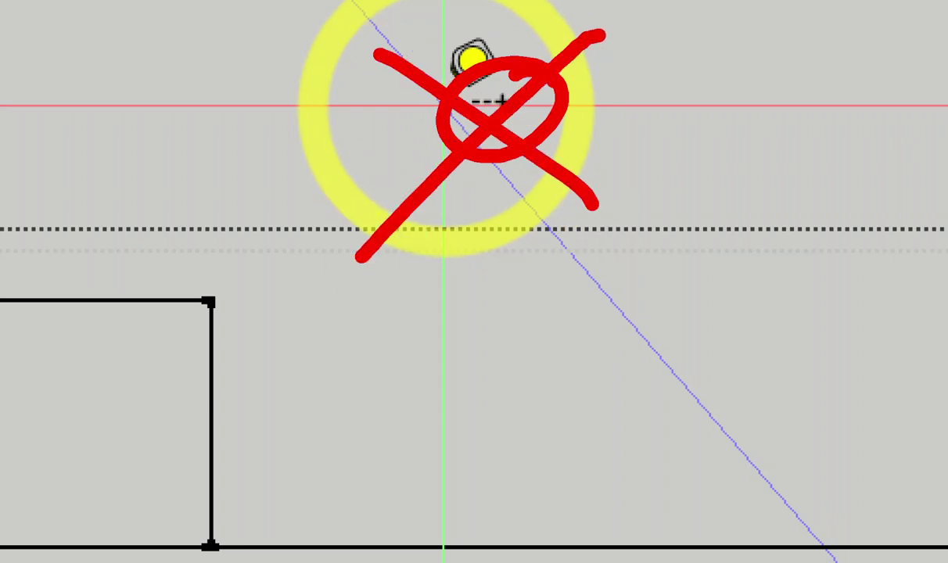
{"action": "scroll", "coordinate": [434, 160], "scroll_direction": "down", "scroll_amount": 2}
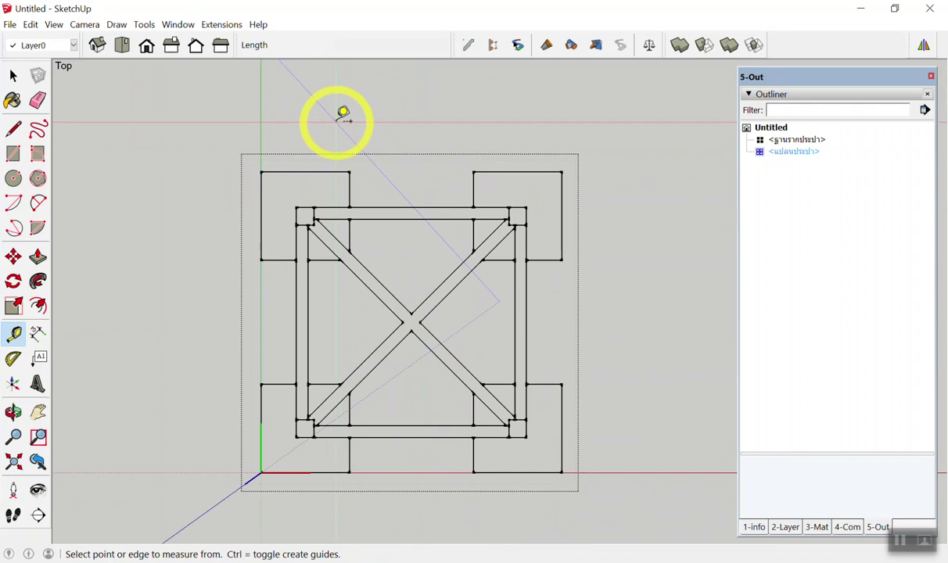
Step: Make trial Tape Measure picks around the frame plan's top-left corner
{"action": "scroll", "coordinate": [346, 205], "scroll_direction": "down", "scroll_amount": 1}
{"action": "scroll", "coordinate": [317, 201], "scroll_direction": "up", "scroll_amount": 3}
{"action": "scroll", "coordinate": [248, 174], "scroll_direction": "up", "scroll_amount": 2}
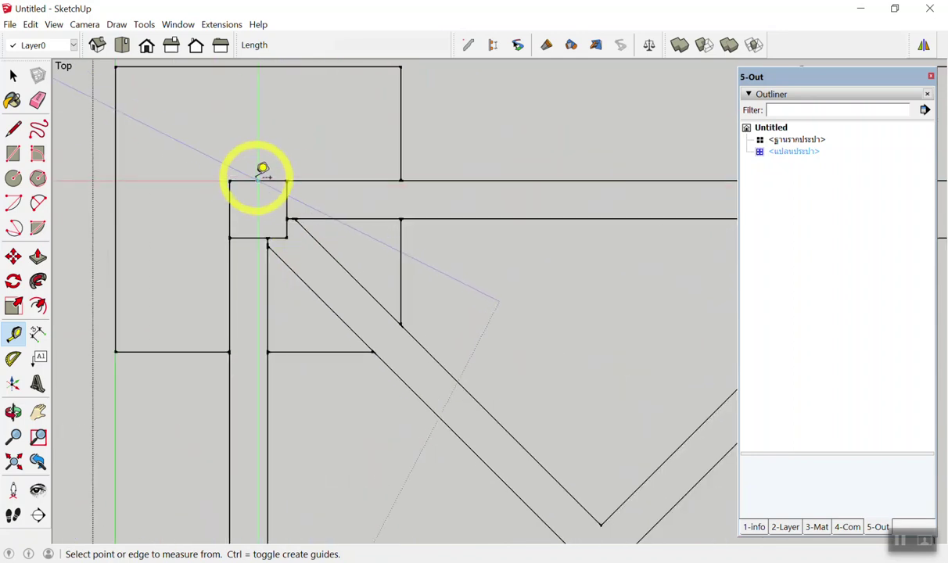
{"action": "left_click", "coordinate": [259, 180]}
{"action": "scroll", "coordinate": [250, 182], "scroll_direction": "down", "scroll_amount": 1}
{"action": "scroll", "coordinate": [219, 208], "scroll_direction": "down", "scroll_amount": 2}
{"action": "scroll", "coordinate": [423, 157], "scroll_direction": "up", "scroll_amount": 3}
{"action": "scroll", "coordinate": [425, 195], "scroll_direction": "up", "scroll_amount": 2}
{"action": "left_click", "coordinate": [455, 222]}
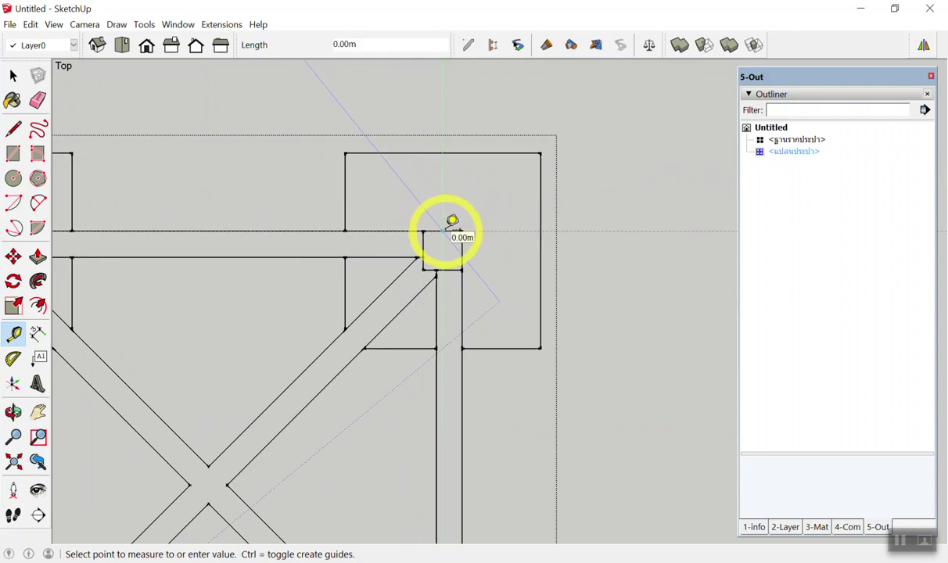
{"action": "left_click", "coordinate": [452, 222]}
{"action": "scroll", "coordinate": [540, 205], "scroll_direction": "down", "scroll_amount": 2}
{"action": "scroll", "coordinate": [235, 192], "scroll_direction": "down", "scroll_amount": 2}
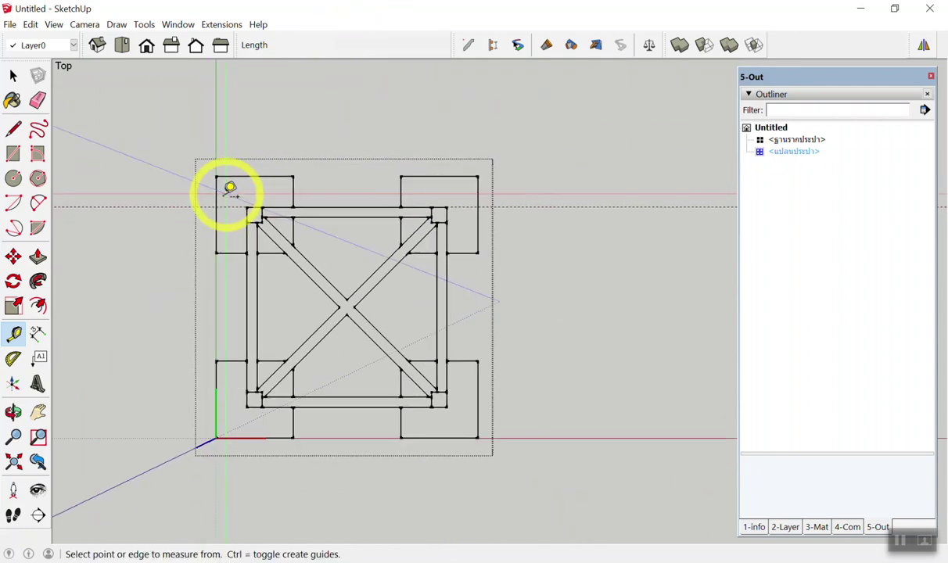
{"action": "scroll", "coordinate": [187, 219], "scroll_direction": "up", "scroll_amount": 1}
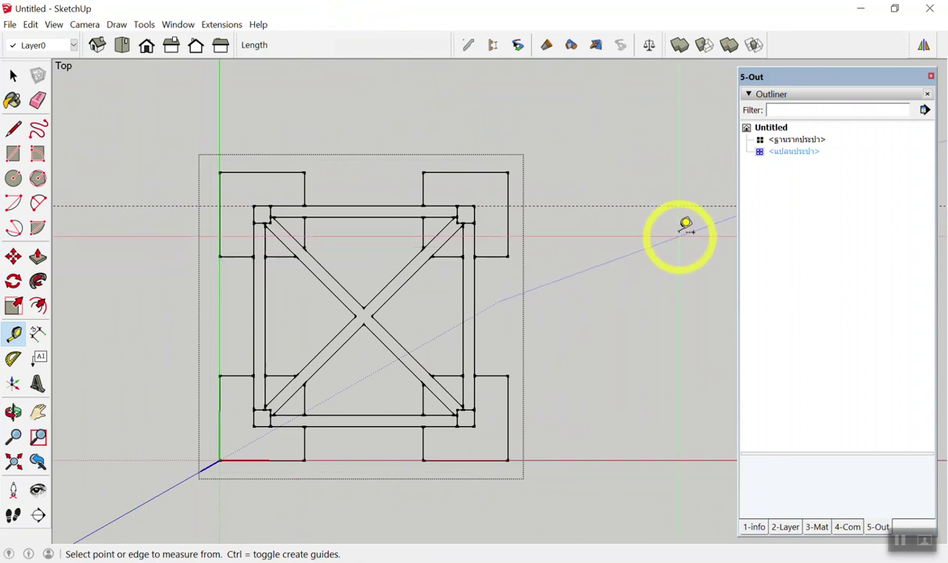
{"action": "mouse_move", "coordinate": [665, 188]}
{"action": "left_mouse_down"}
{"action": "mouse_move", "coordinate": [660, 211]}
{"action": "mouse_move", "coordinate": [603, 201]}
{"action": "left_mouse_up"}
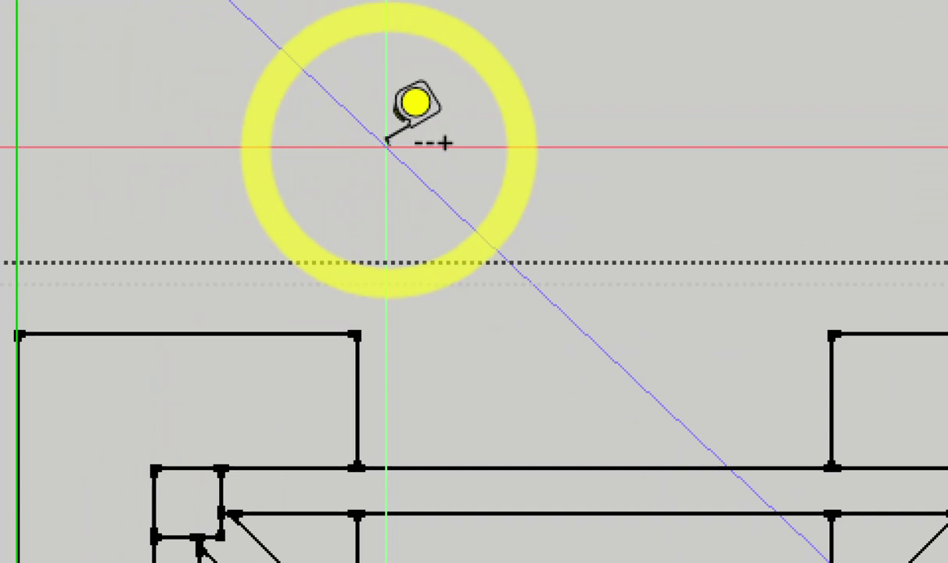
{"action": "left_click", "coordinate": [386, 143]}
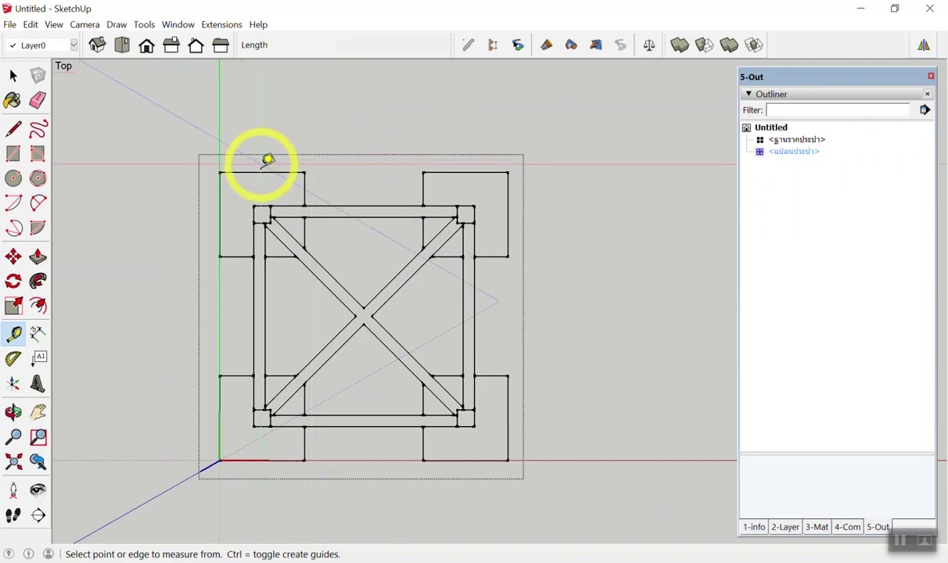
{"action": "scroll", "coordinate": [262, 197], "scroll_direction": "up", "scroll_amount": 2}
Step: Measure the 72.00m span between the top corner columns and enter 3.6 as its length
{"action": "left_click", "coordinate": [266, 208]}
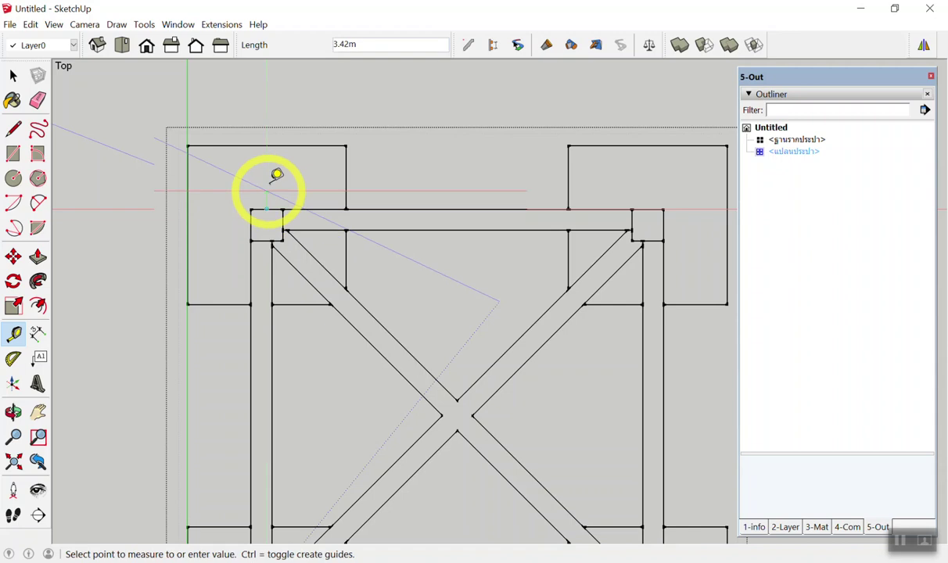
{"action": "left_click", "coordinate": [653, 198]}
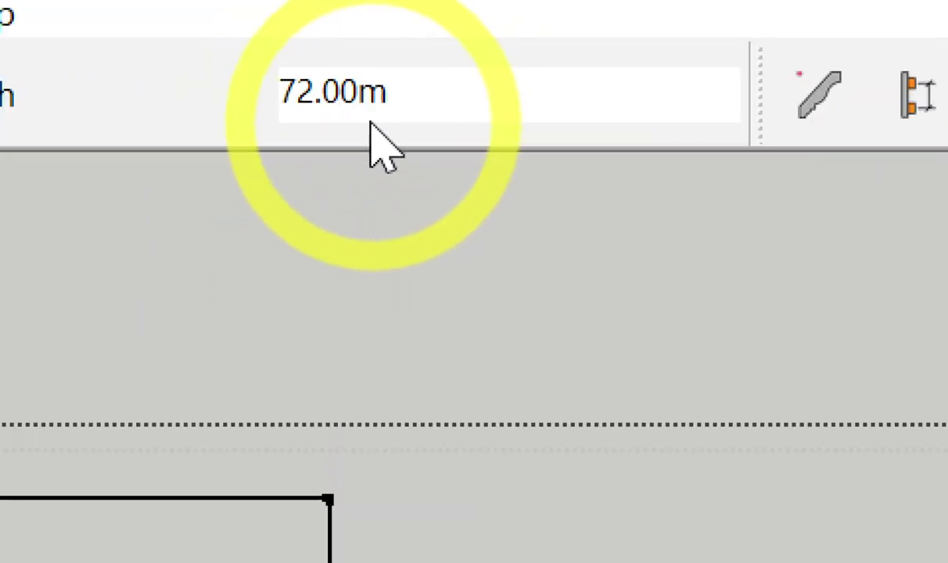
{"action": "type", "text": "3.6"}
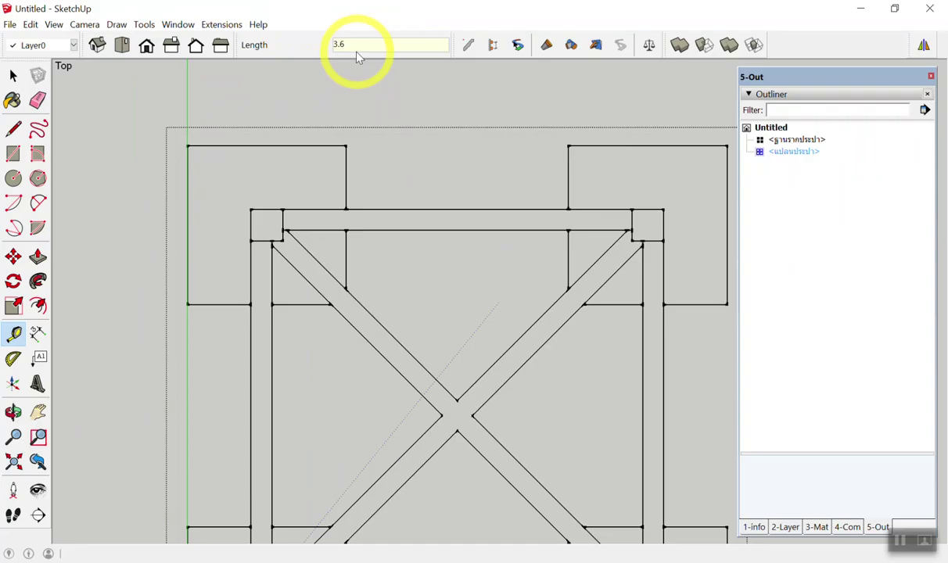
{"action": "key", "text": "Return"}
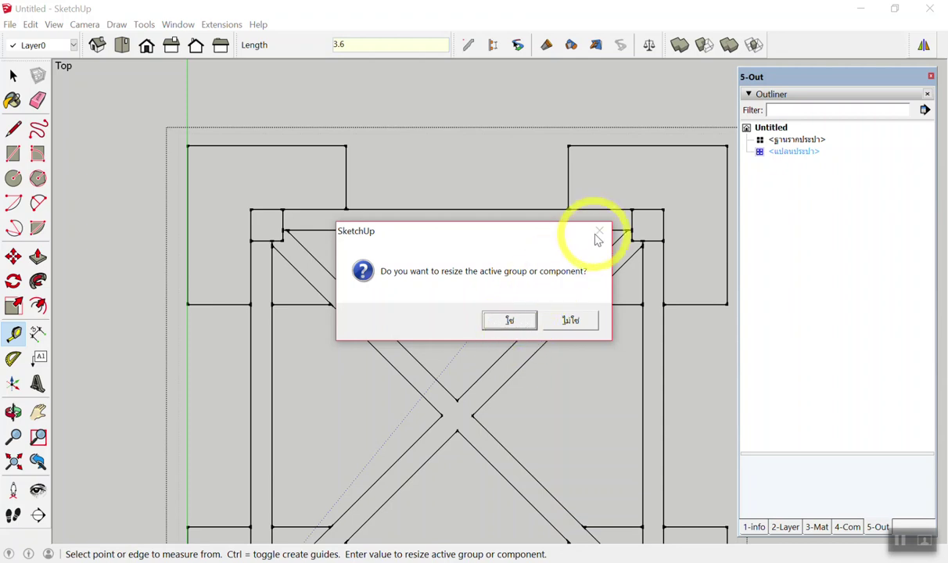
Step: Decline resizing the component and leave it
{"action": "left_click", "coordinate": [571, 320]}
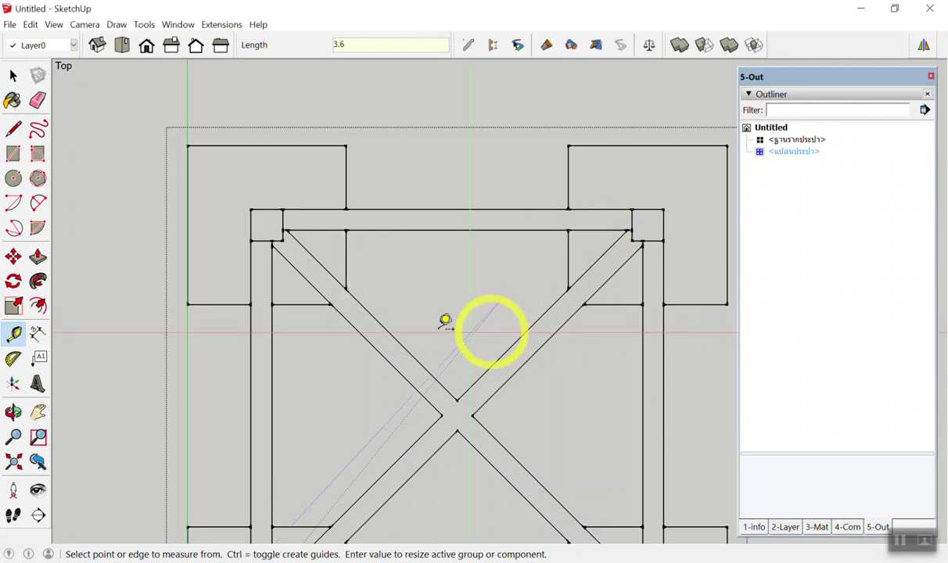
{"action": "scroll", "coordinate": [397, 332], "scroll_direction": "down", "scroll_amount": 5}
{"action": "key", "text": "space"}
{"action": "left_click", "coordinate": [487, 240]}
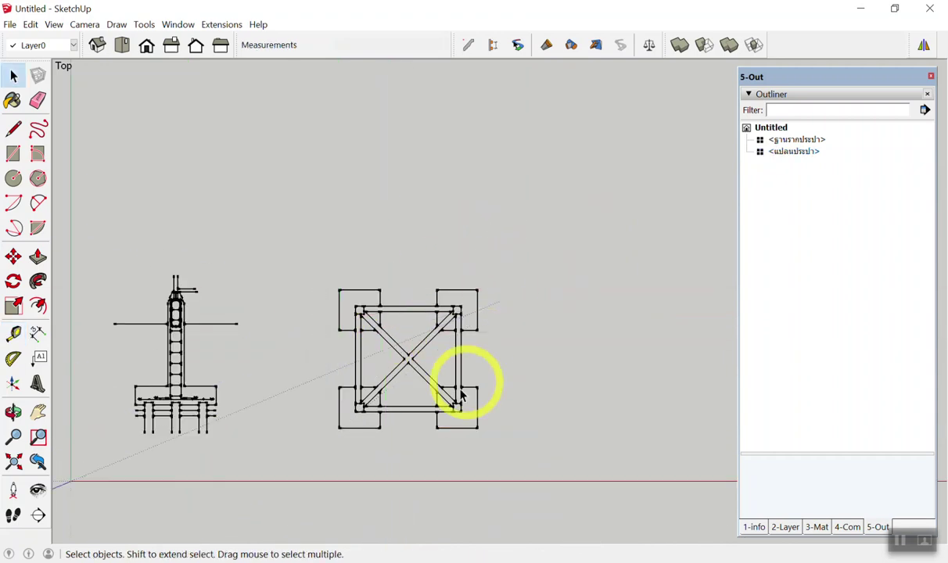
Step: Select the แปลนประปา frame plan and enter the component for editing
{"action": "scroll", "coordinate": [459, 391], "scroll_direction": "up", "scroll_amount": 3}
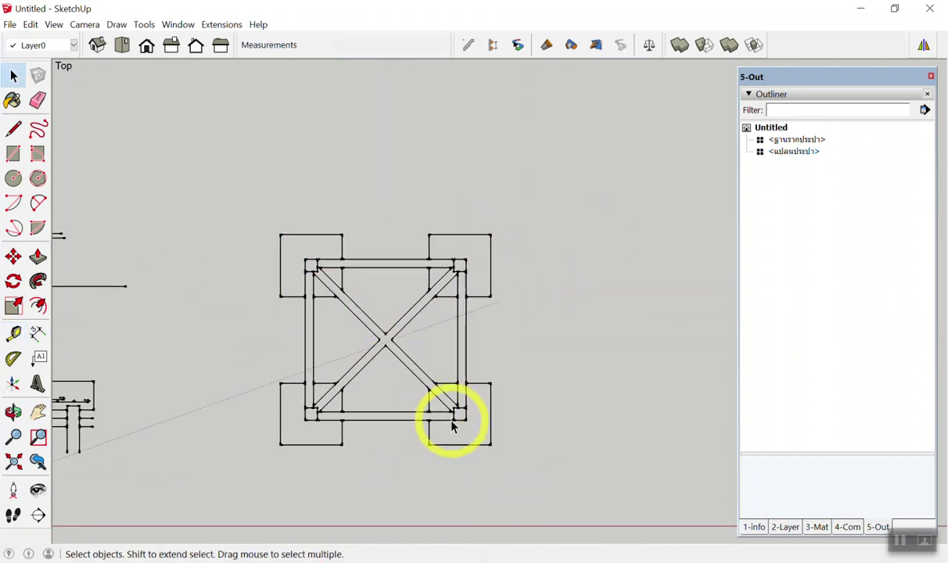
{"action": "scroll", "coordinate": [466, 293], "scroll_direction": "up", "scroll_amount": 2}
{"action": "scroll", "coordinate": [462, 291], "scroll_direction": "up", "scroll_amount": 2}
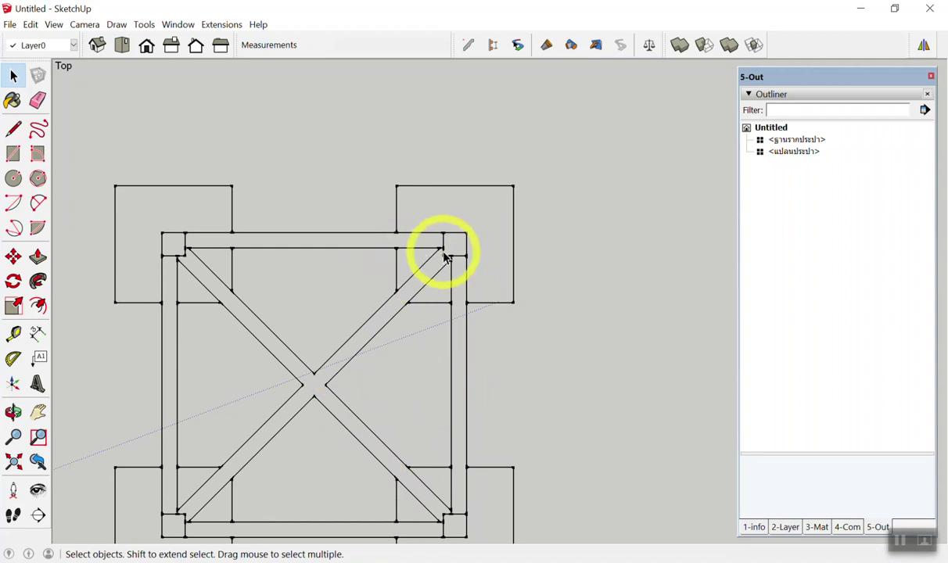
{"action": "scroll", "coordinate": [444, 256], "scroll_direction": "down", "scroll_amount": 3}
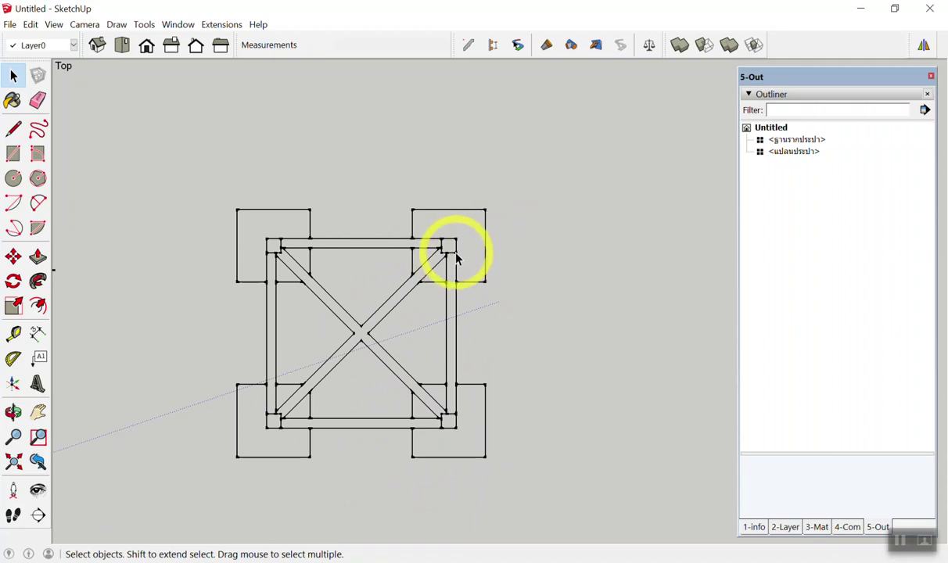
{"action": "left_click", "coordinate": [452, 254]}
{"action": "left_click", "coordinate": [516, 266]}
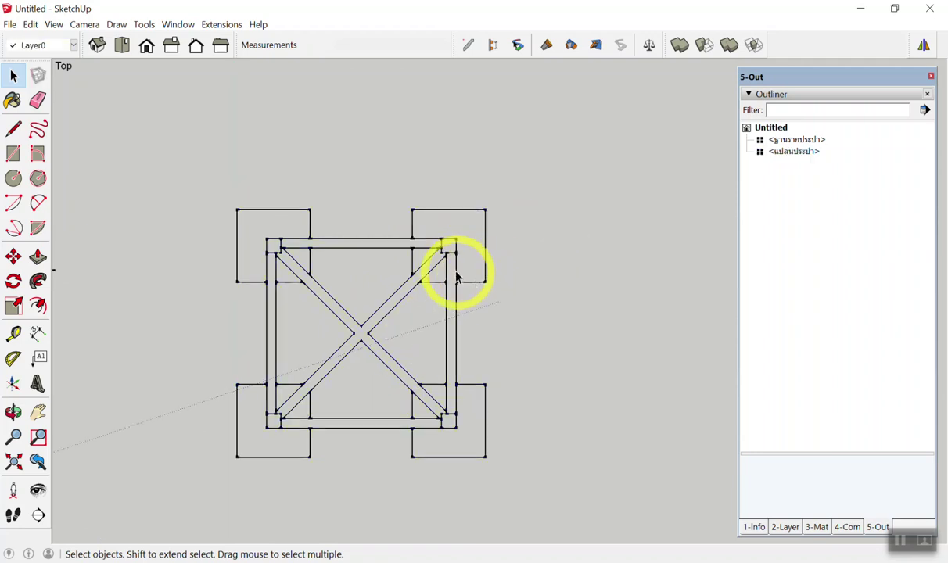
{"action": "double_click", "coordinate": [441, 250]}
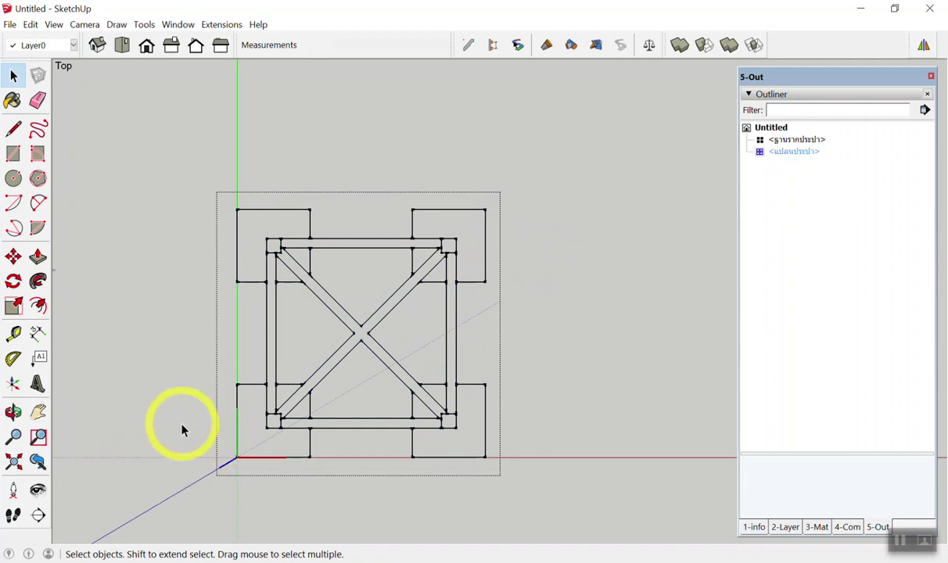
{"action": "scroll", "coordinate": [215, 262], "scroll_direction": "up", "scroll_amount": 2}
{"action": "scroll", "coordinate": [266, 172], "scroll_direction": "down", "scroll_amount": 1}
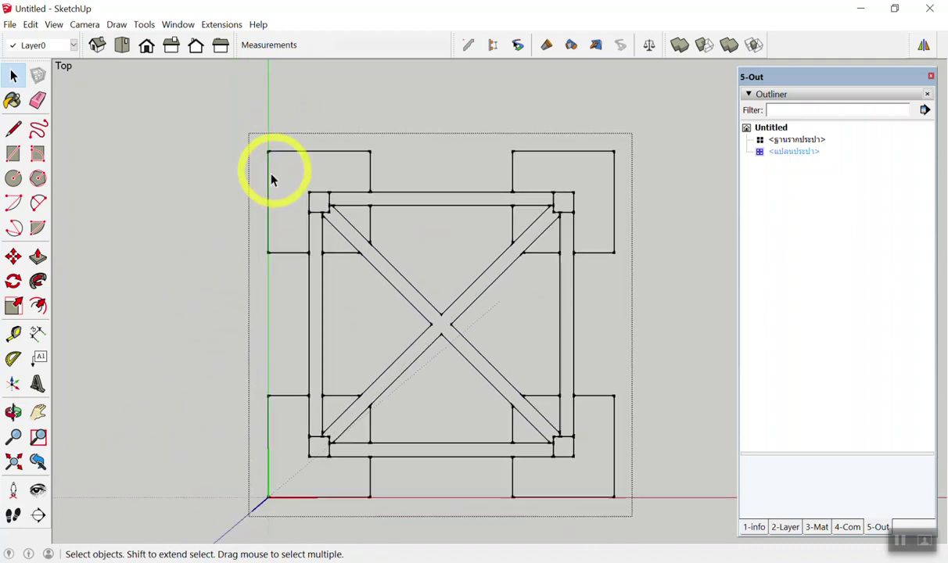
{"action": "scroll", "coordinate": [424, 194], "scroll_direction": "up", "scroll_amount": 1}
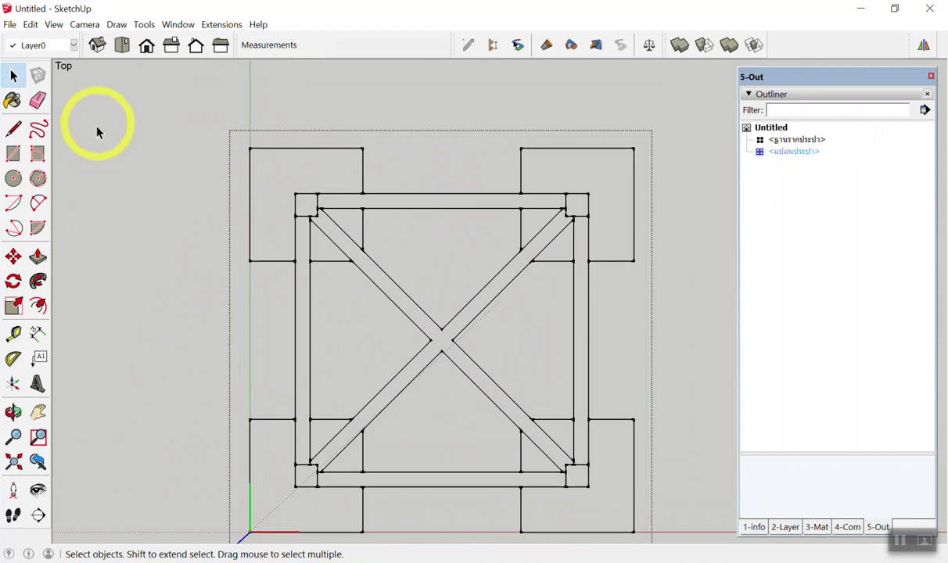
Step: Tape-measure the span between the top corner columns, enter 3.6, and accept resizing the plan
{"action": "key", "text": "t"}
{"action": "scroll", "coordinate": [338, 110], "scroll_direction": "up", "scroll_amount": 2}
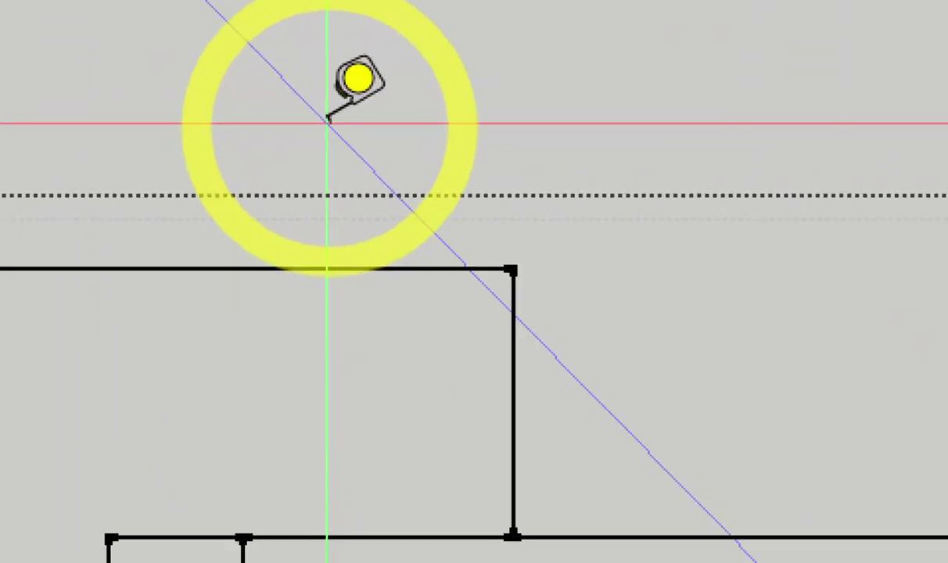
{"action": "left_click", "coordinate": [350, 121]}
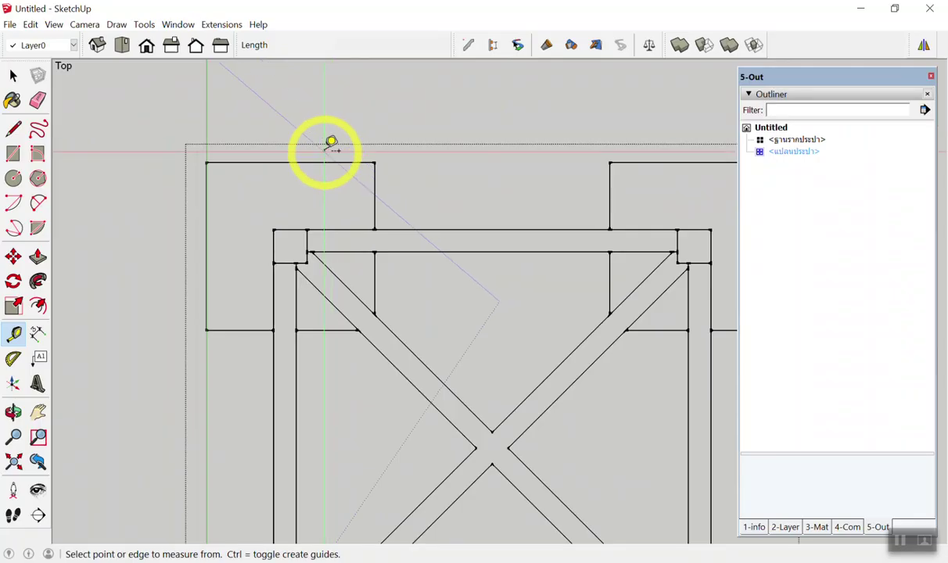
{"action": "left_click", "coordinate": [297, 219]}
{"action": "scroll", "coordinate": [289, 223], "scroll_direction": "down", "scroll_amount": 3}
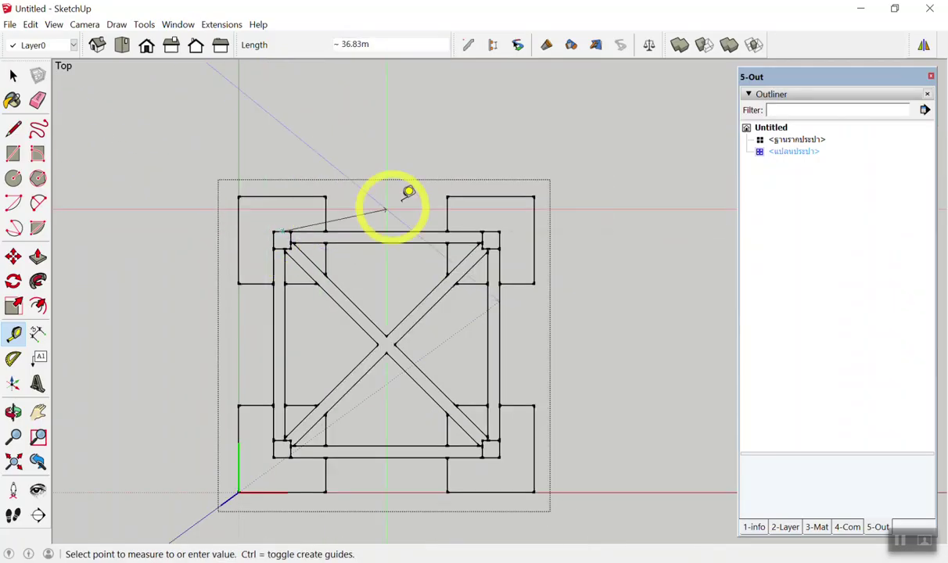
{"action": "left_click", "coordinate": [494, 227]}
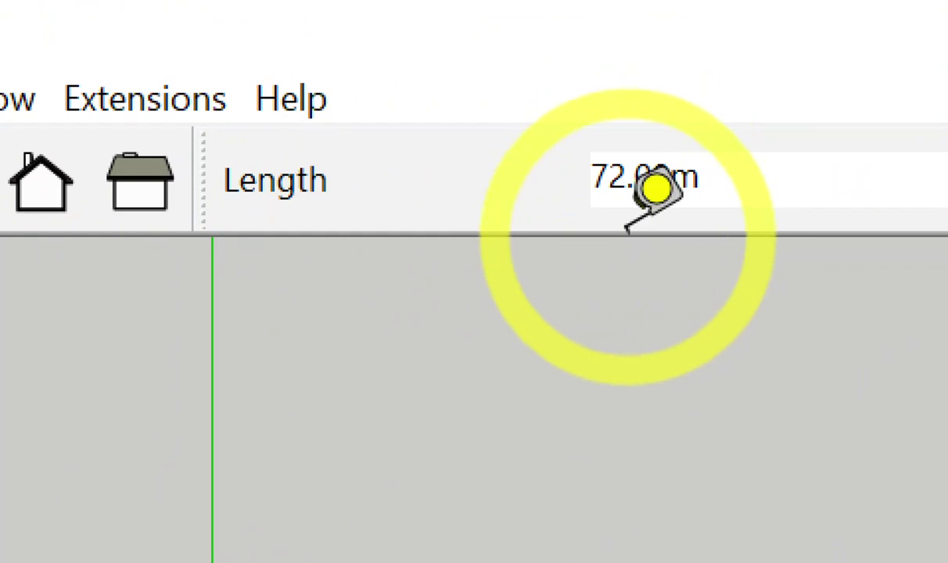
{"action": "type", "text": "3.6"}
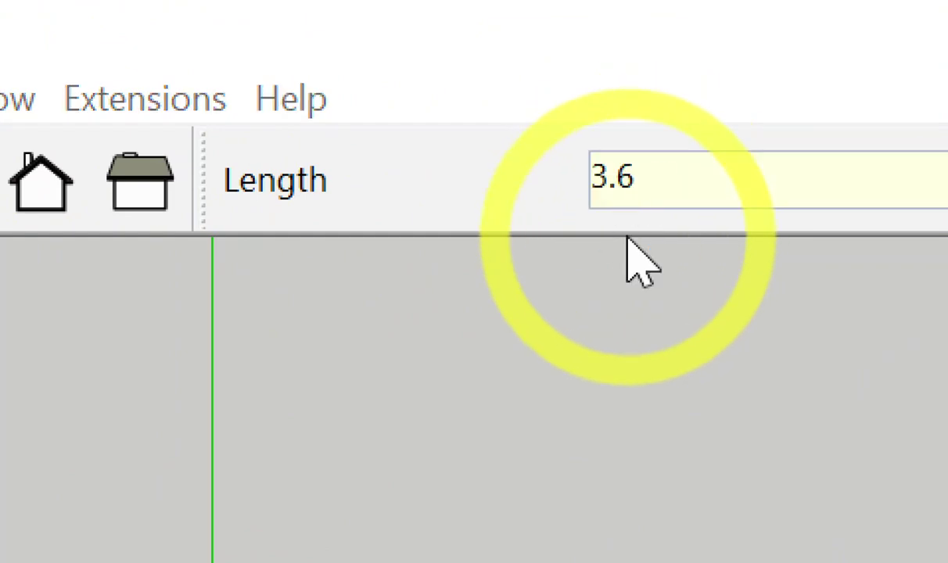
{"action": "key", "text": "Return"}
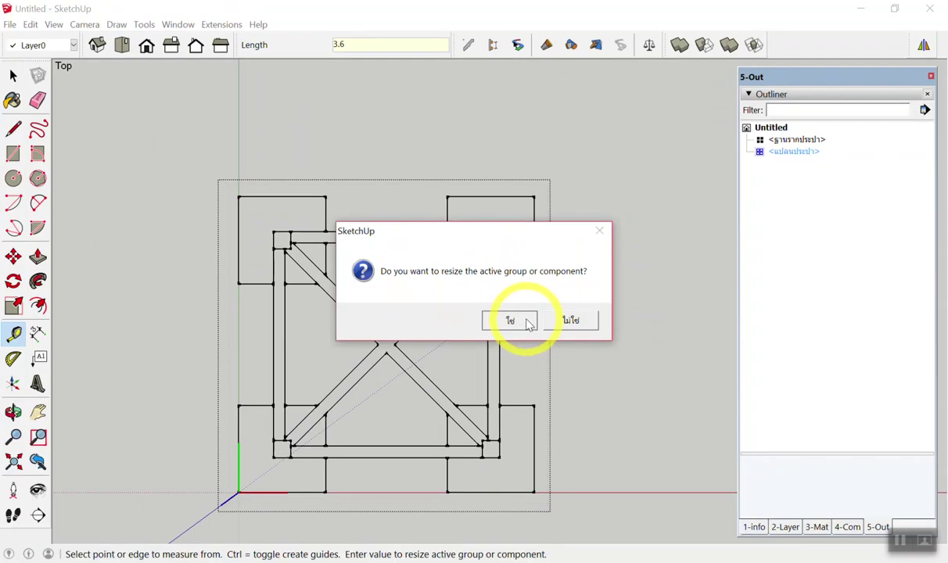
{"action": "left_click", "coordinate": [528, 322]}
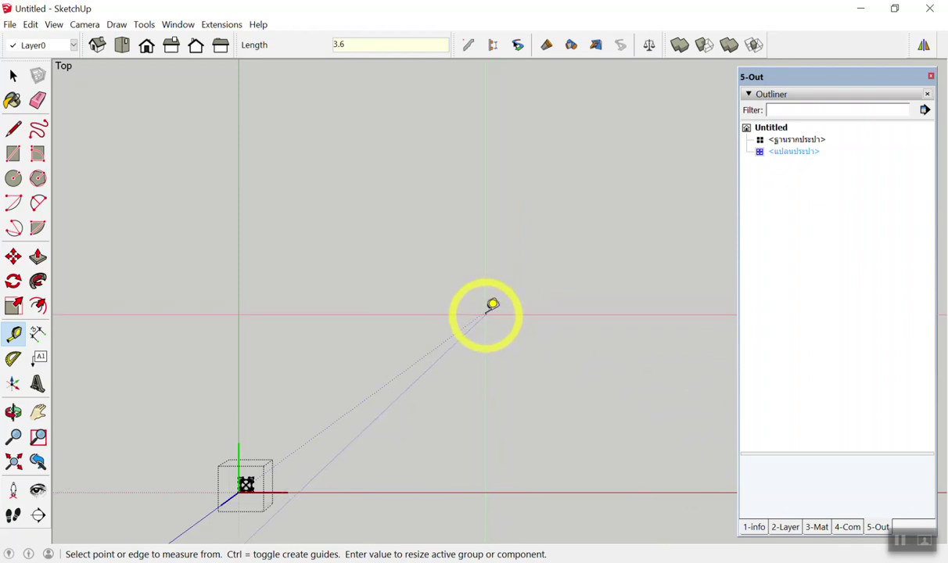
{"action": "key", "text": "space"}
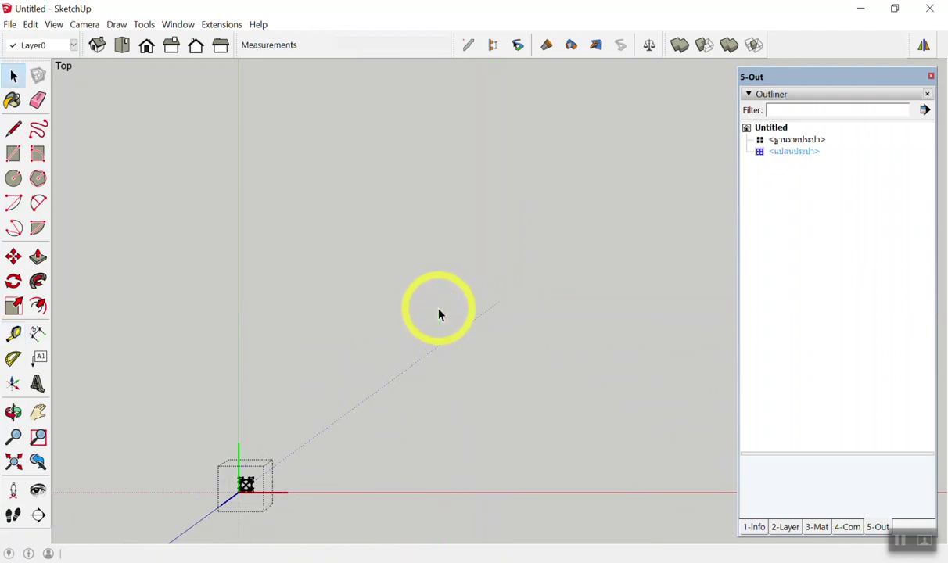
Step: Exit the plan component and zoom in on the now-tiny rescaled plan
{"action": "left_click", "coordinate": [429, 283]}
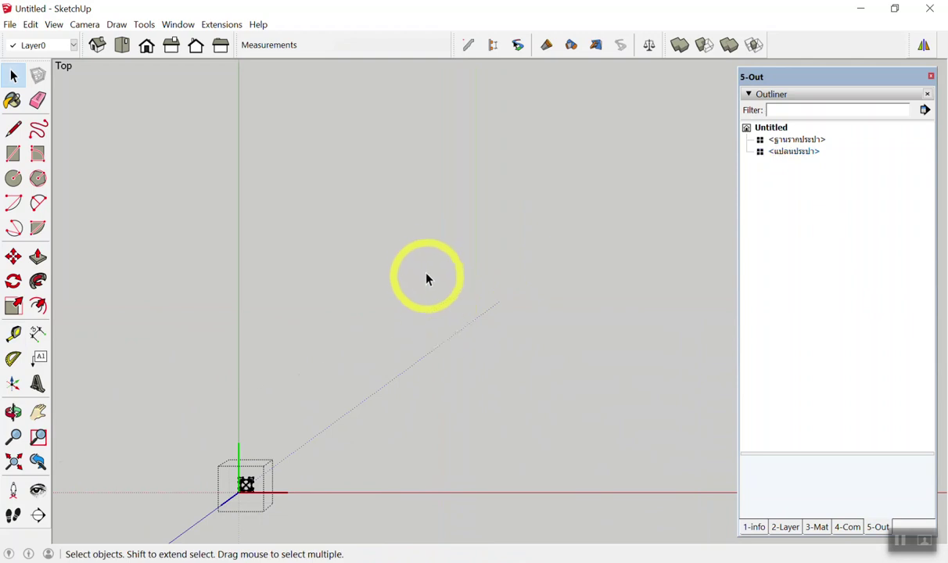
{"action": "scroll", "coordinate": [426, 279], "scroll_direction": "down", "scroll_amount": 2}
{"action": "scroll", "coordinate": [446, 328], "scroll_direction": "down", "scroll_amount": 1}
{"action": "scroll", "coordinate": [259, 368], "scroll_direction": "up", "scroll_amount": 2}
{"action": "scroll", "coordinate": [86, 250], "scroll_direction": "up", "scroll_amount": 2}
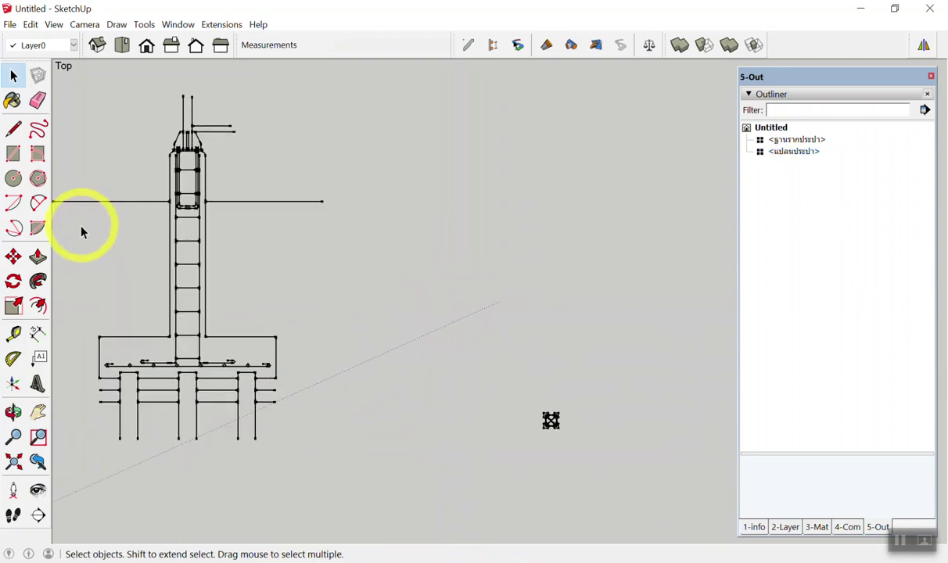
{"action": "scroll", "coordinate": [78, 231], "scroll_direction": "down", "scroll_amount": 1}
{"action": "mouse_move", "coordinate": [469, 358]}
{"action": "left_mouse_down"}
{"action": "mouse_move", "coordinate": [472, 444]}
{"action": "mouse_move", "coordinate": [473, 360]}
{"action": "left_mouse_up"}
{"action": "left_click_drag", "start_coordinate": [576, 99], "coordinate": [530, 307]}
{"action": "left_click_drag", "start_coordinate": [485, 272], "coordinate": [596, 263]}
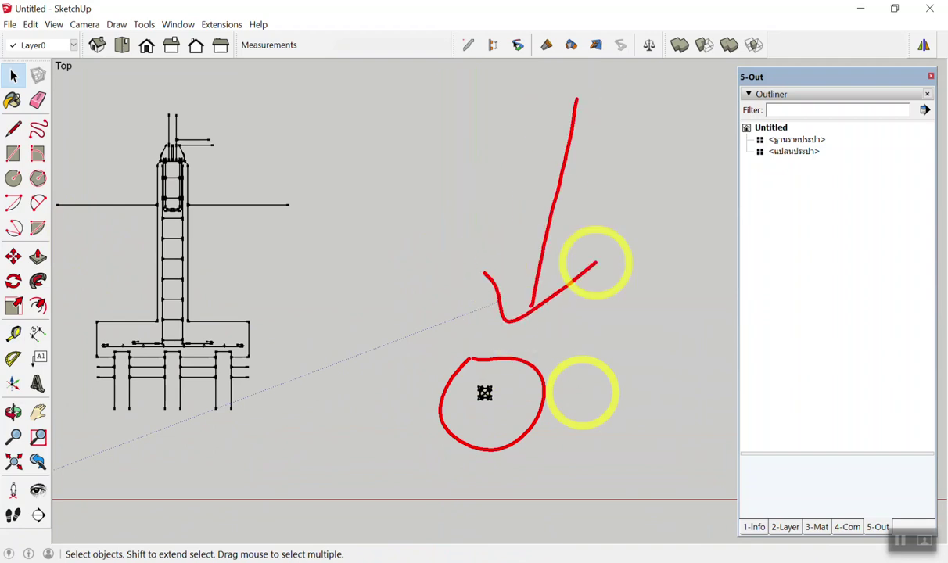
{"action": "scroll", "coordinate": [502, 404], "scroll_direction": "up", "scroll_amount": 2}
{"action": "scroll", "coordinate": [491, 405], "scroll_direction": "up", "scroll_amount": 2}
{"action": "scroll", "coordinate": [475, 405], "scroll_direction": "up", "scroll_amount": 2}
{"action": "scroll", "coordinate": [474, 395], "scroll_direction": "up", "scroll_amount": 3}
{"action": "scroll", "coordinate": [474, 391], "scroll_direction": "up", "scroll_amount": 2}
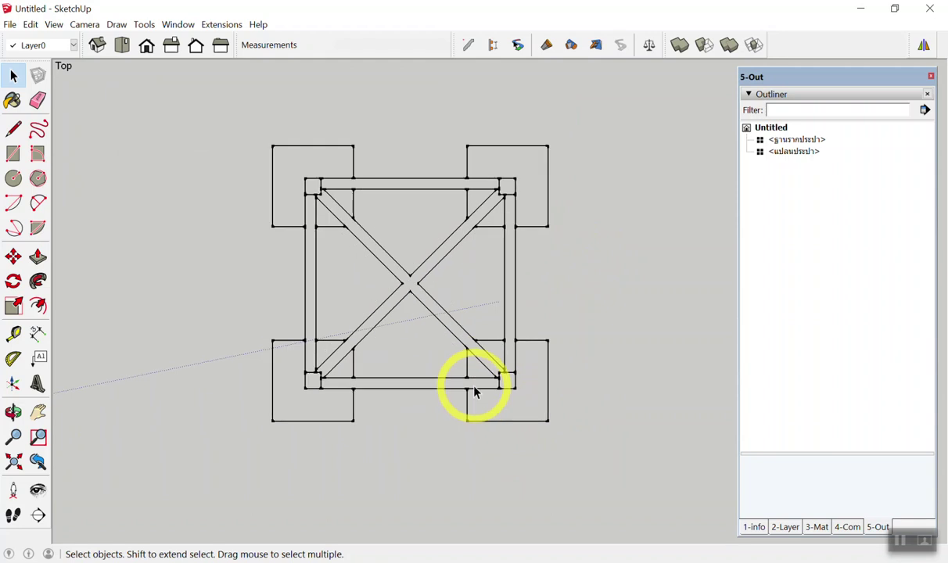
{"action": "scroll", "coordinate": [474, 391], "scroll_direction": "up", "scroll_amount": 1}
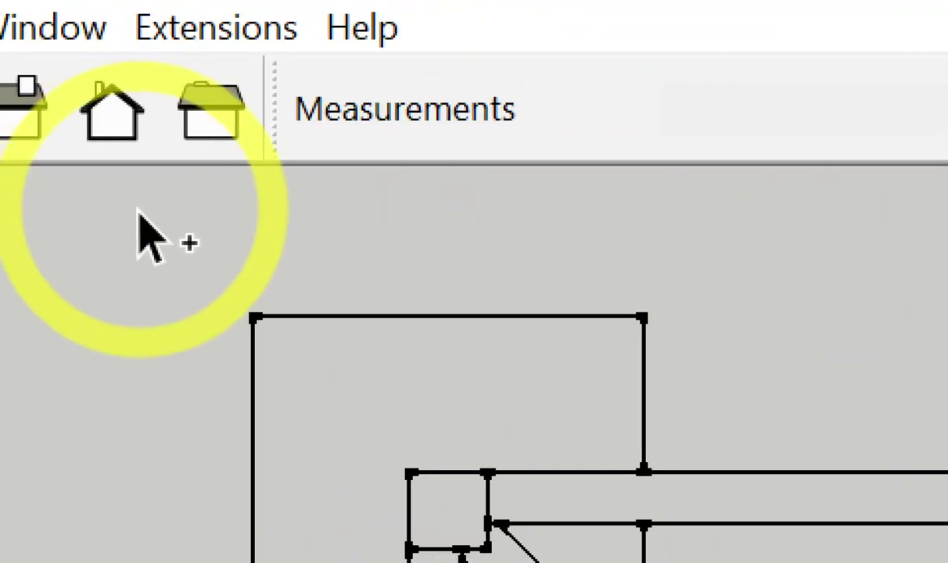
Step: Dimension the top corner columns to confirm they are 3.60m apart
{"action": "key", "text": "d"}
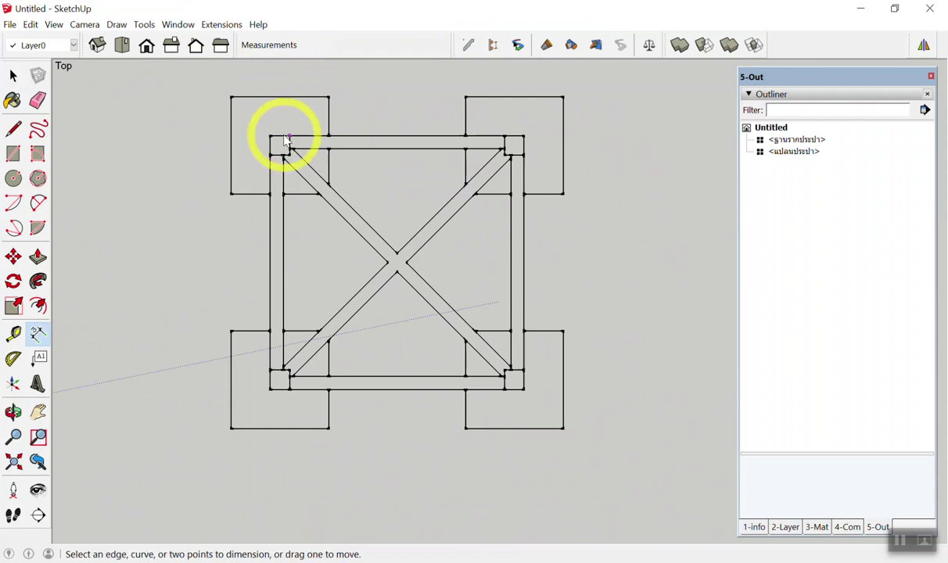
{"action": "left_click", "coordinate": [280, 138]}
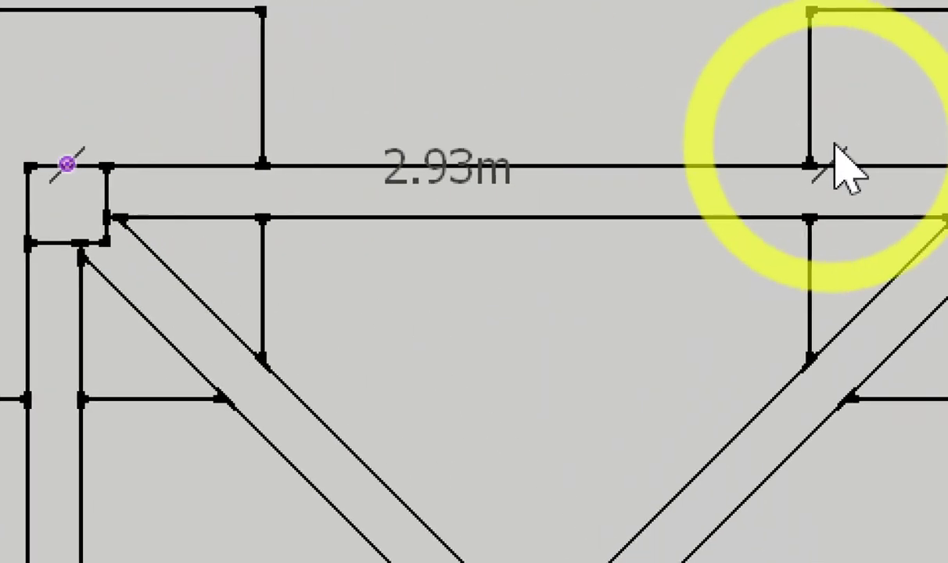
{"action": "left_click", "coordinate": [831, 164]}
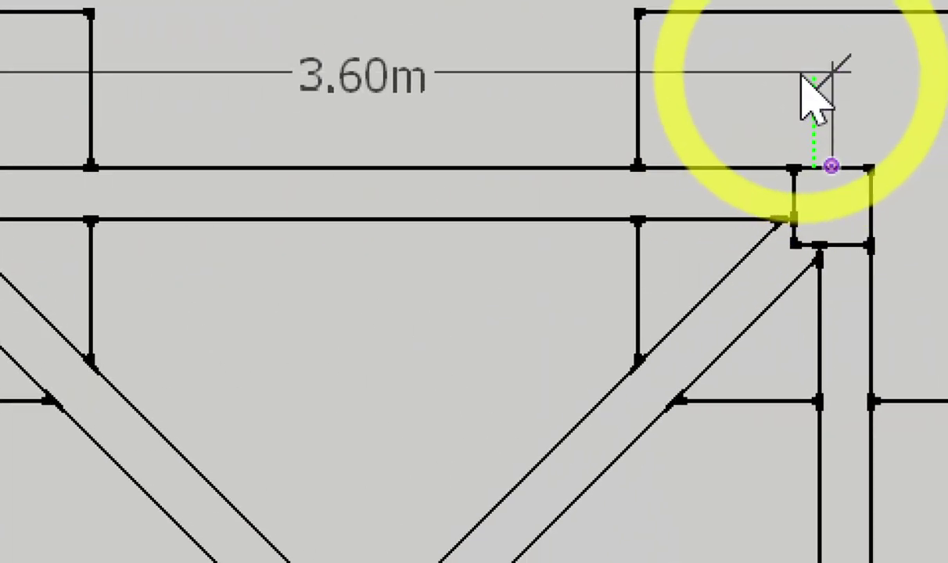
{"action": "left_click", "coordinate": [801, 75]}
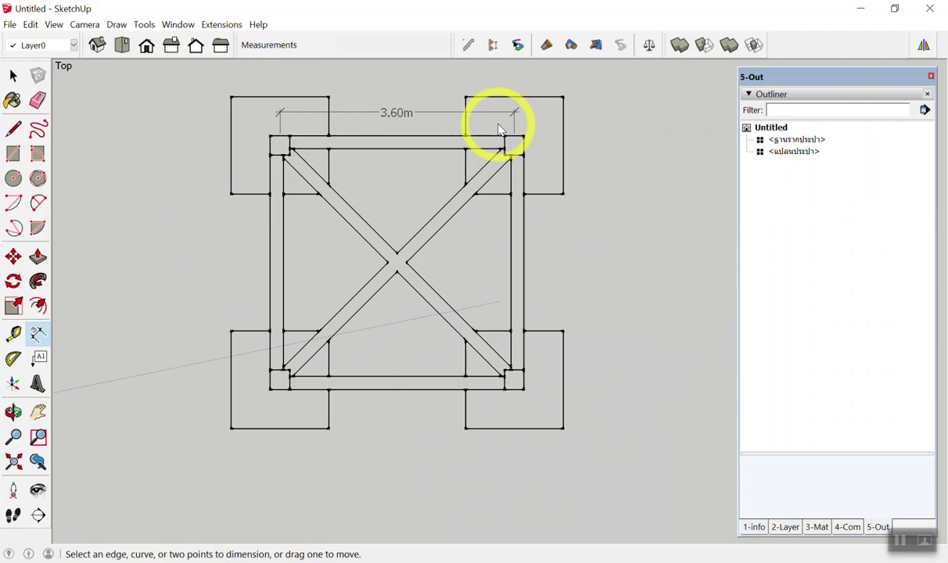
{"action": "scroll", "coordinate": [508, 164], "scroll_direction": "down", "scroll_amount": 4}
{"action": "scroll", "coordinate": [485, 172], "scroll_direction": "up", "scroll_amount": 3}
{"action": "scroll", "coordinate": [463, 168], "scroll_direction": "down", "scroll_amount": 1}
Step: Switch to the Eraser and zoom out to bring the footing elevation back into view
{"action": "key", "text": "e"}
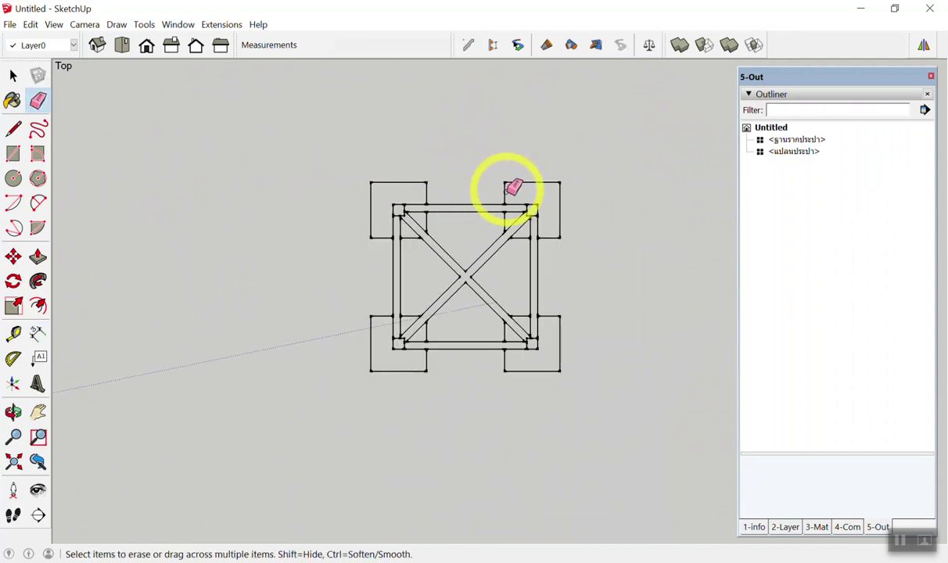
{"action": "scroll", "coordinate": [540, 203], "scroll_direction": "down", "scroll_amount": 3}
{"action": "scroll", "coordinate": [562, 239], "scroll_direction": "down", "scroll_amount": 3}
{"action": "scroll", "coordinate": [575, 249], "scroll_direction": "up", "scroll_amount": 5}
{"action": "scroll", "coordinate": [603, 227], "scroll_direction": "down", "scroll_amount": 2}
{"action": "scroll", "coordinate": [438, 239], "scroll_direction": "up", "scroll_amount": 3}
{"action": "scroll", "coordinate": [336, 305], "scroll_direction": "up", "scroll_amount": 2}
{"action": "scroll", "coordinate": [297, 350], "scroll_direction": "down", "scroll_amount": 1}
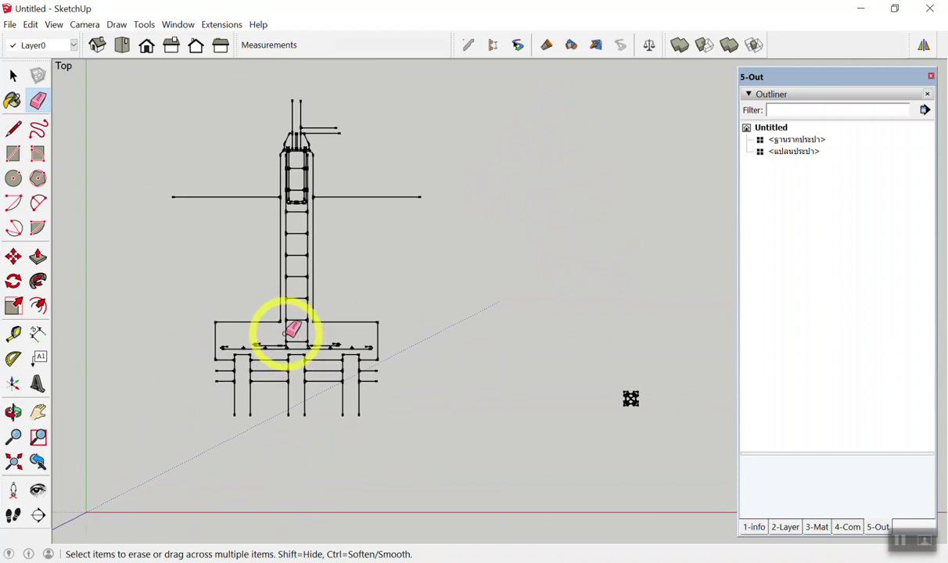
{"action": "key", "text": "space"}
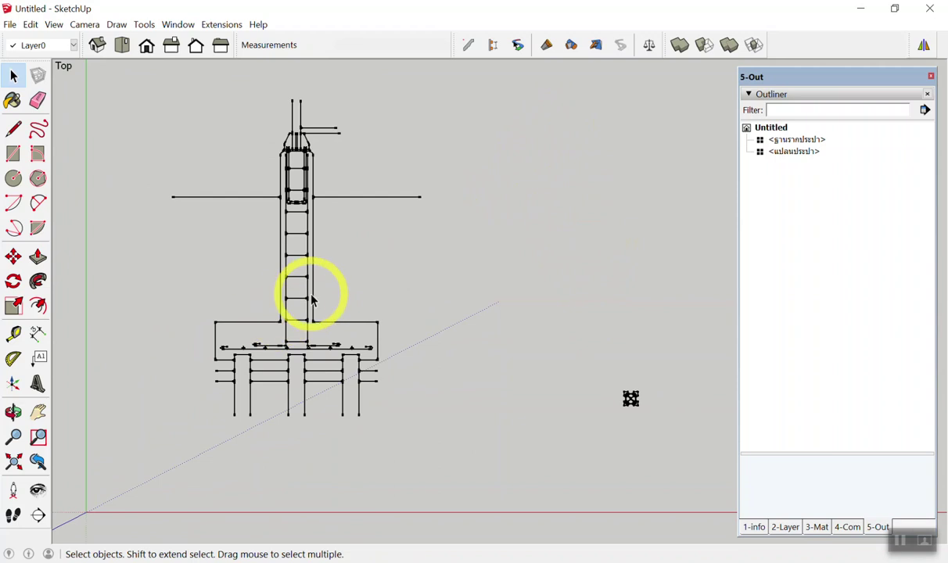
Step: Select the ฐานรากประปา footing elevation group and frame it in view
{"action": "scroll", "coordinate": [302, 339], "scroll_direction": "up", "scroll_amount": 2}
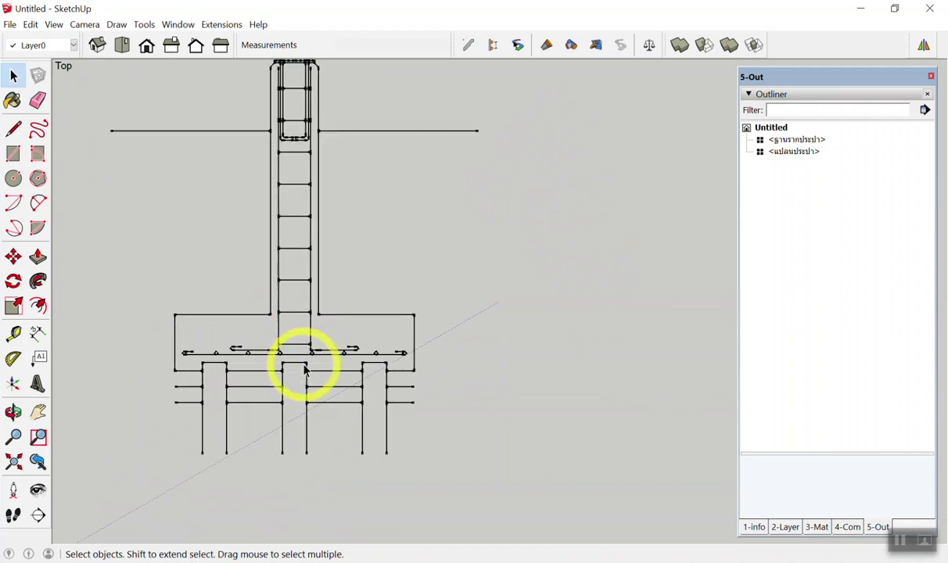
{"action": "left_click", "coordinate": [307, 371]}
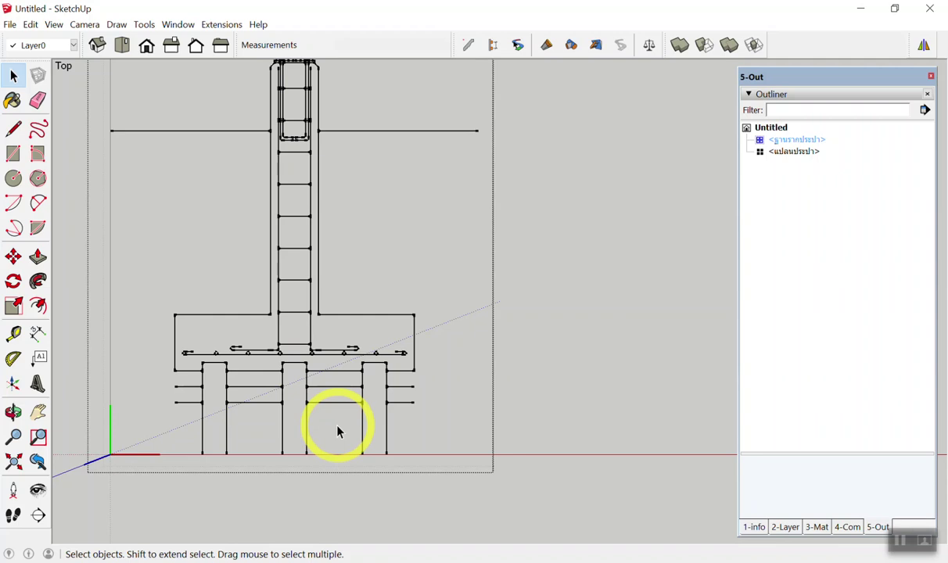
{"action": "scroll", "coordinate": [373, 509], "scroll_direction": "down", "scroll_amount": 2}
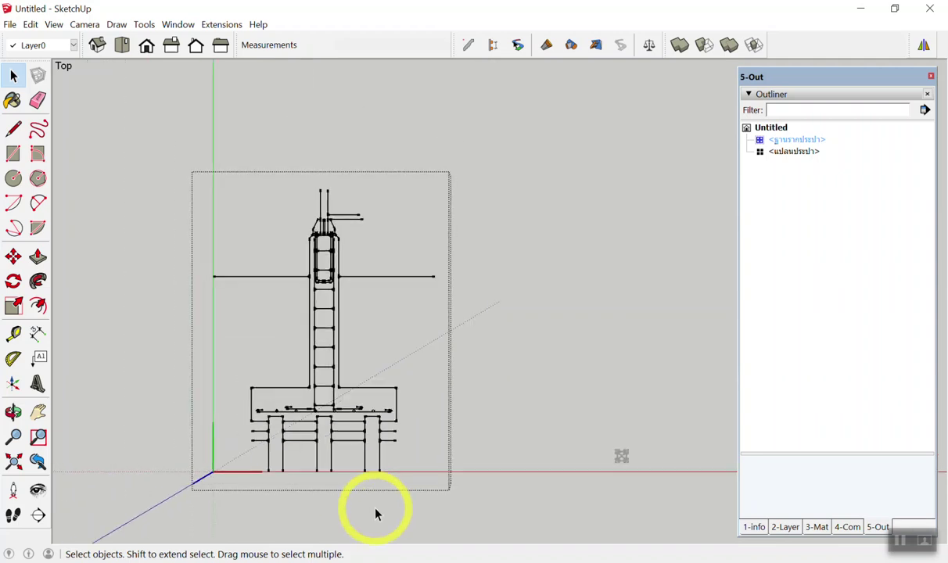
{"action": "scroll", "coordinate": [391, 263], "scroll_direction": "down", "scroll_amount": 1}
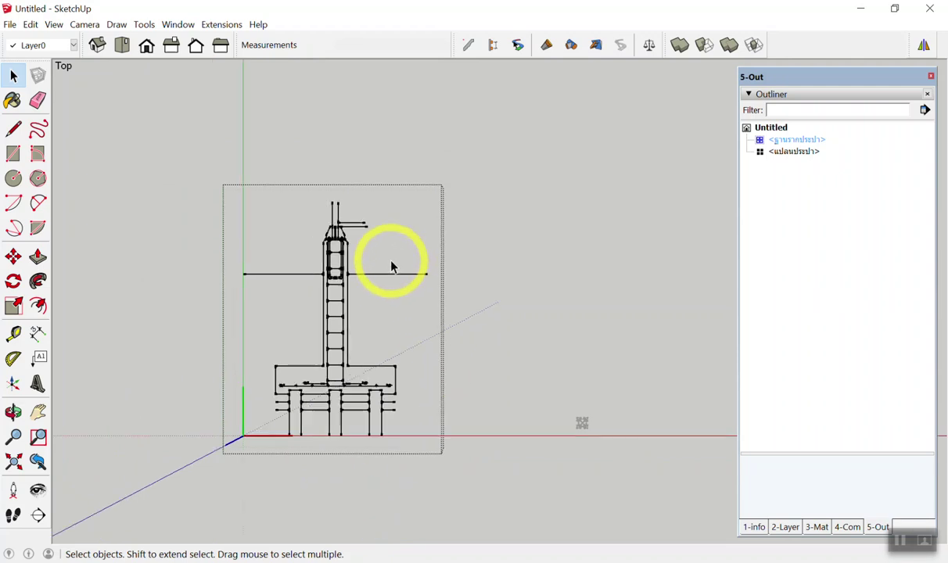
{"action": "scroll", "coordinate": [531, 389], "scroll_direction": "up", "scroll_amount": 1}
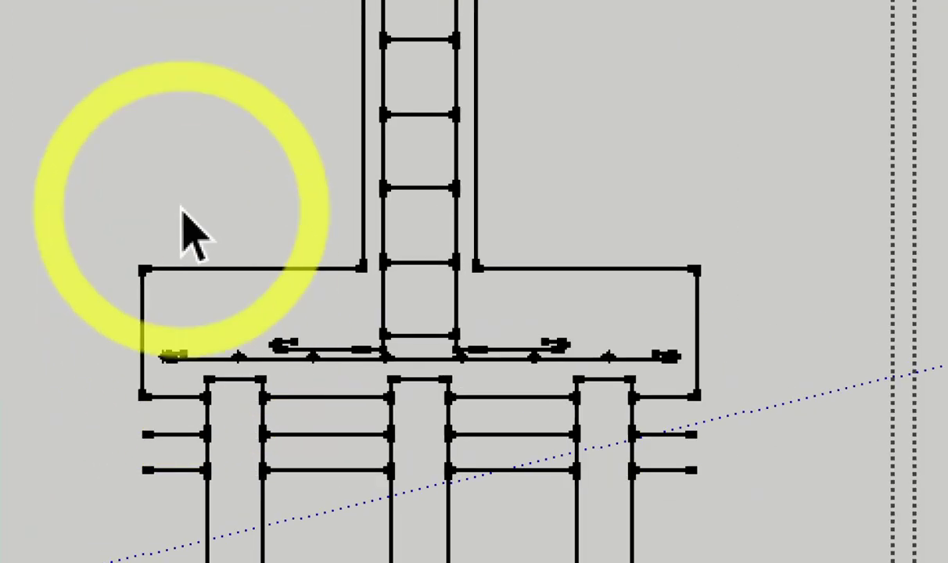
Step: Measure the footing slab's 60 m width, enter 1.5, and accept resizing the component
{"action": "key", "text": "t"}
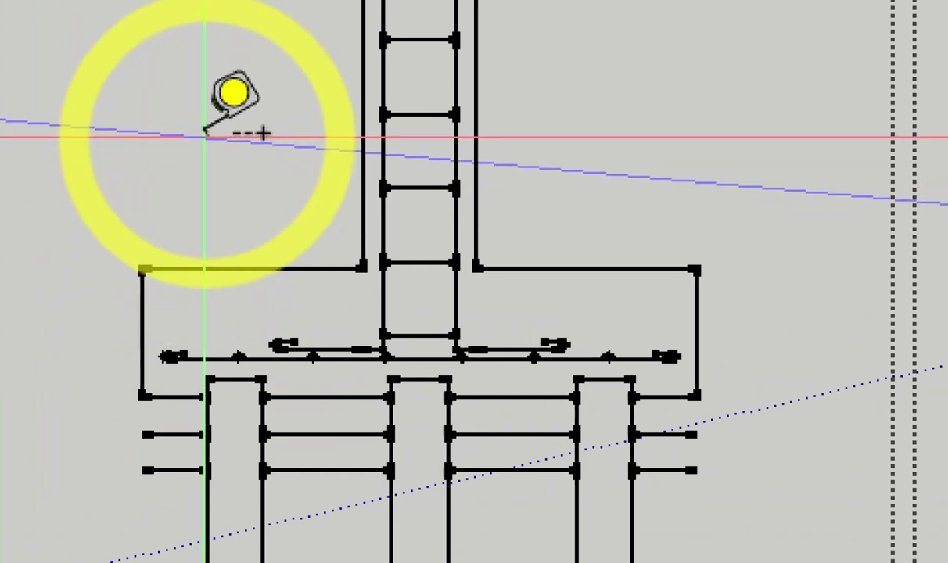
{"action": "left_click", "coordinate": [205, 136]}
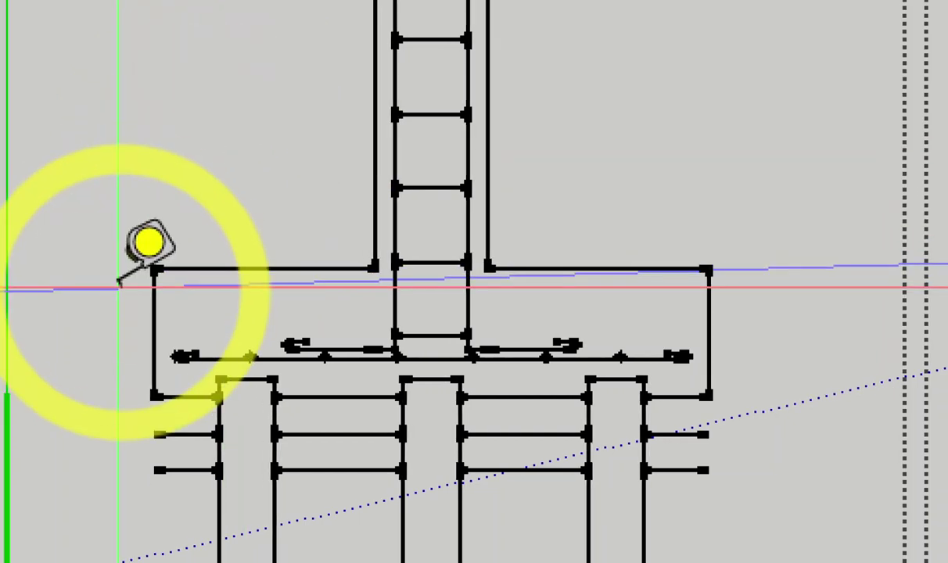
{"action": "left_click", "coordinate": [153, 268]}
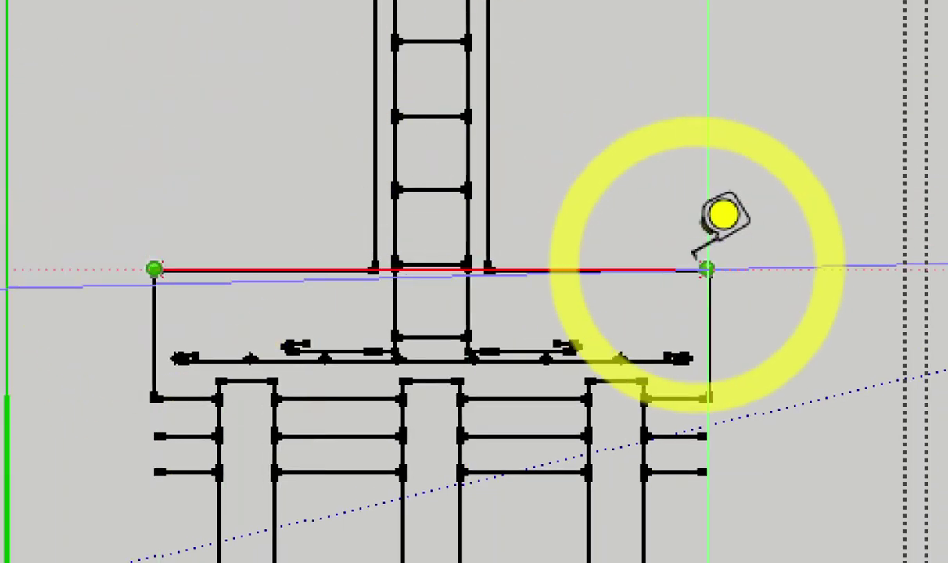
{"action": "left_click", "coordinate": [706, 269]}
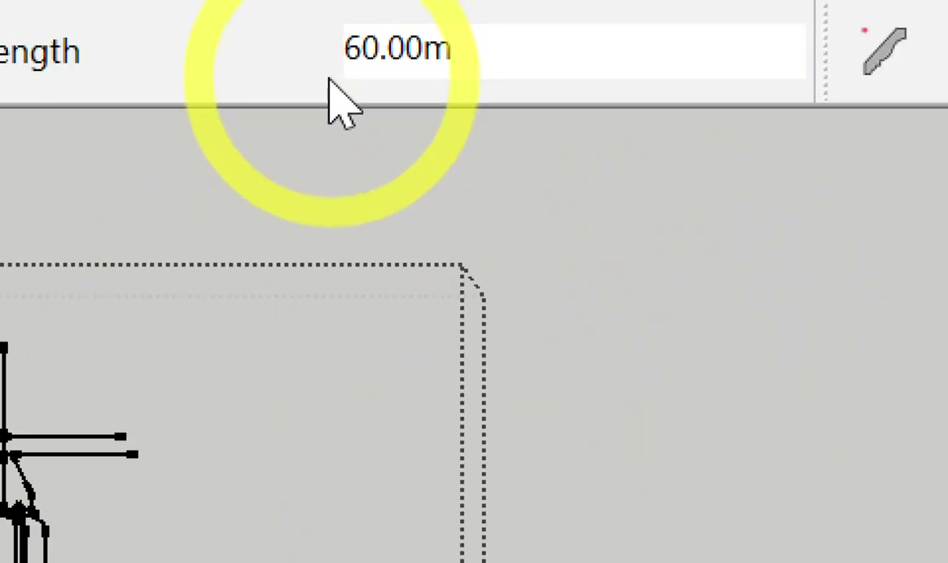
{"action": "type", "text": "1.5"}
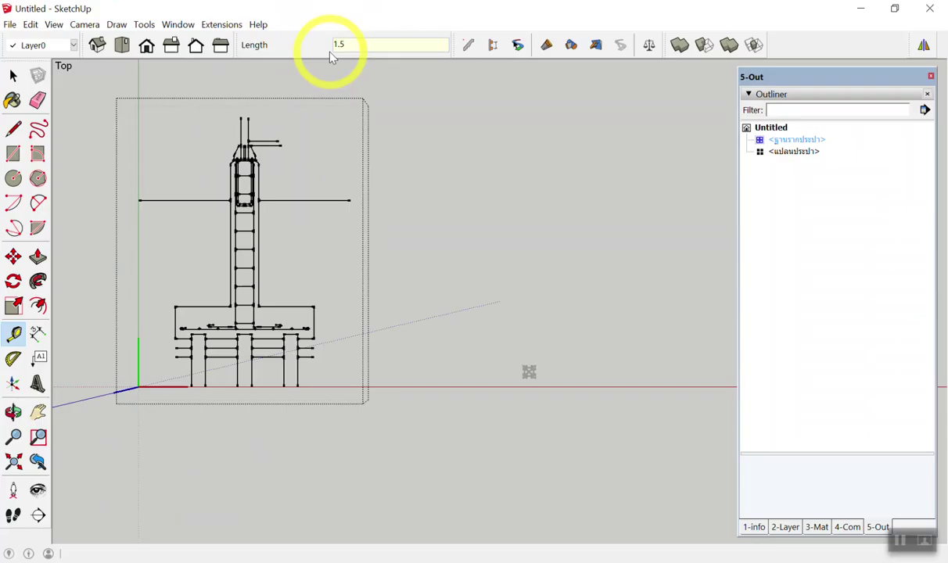
{"action": "key", "text": "Return"}
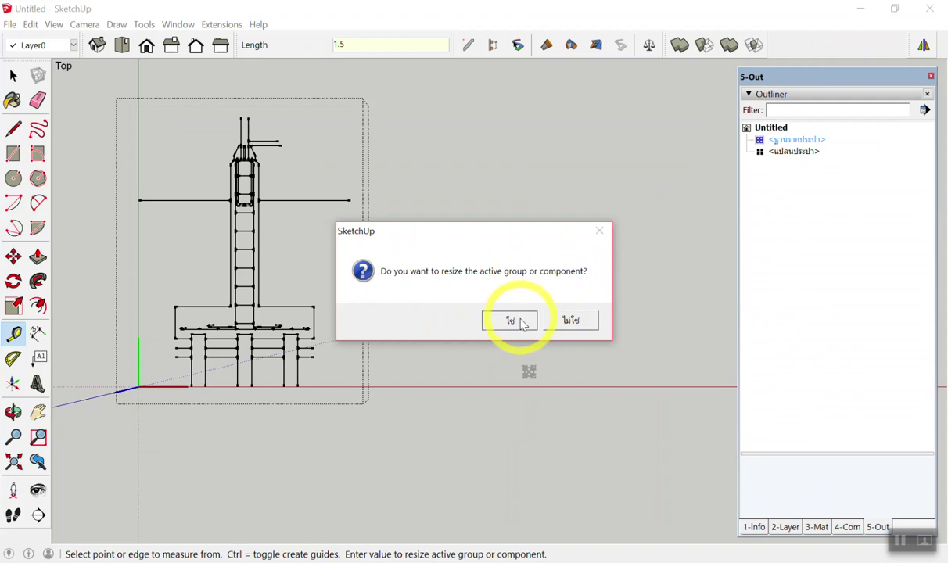
{"action": "left_click", "coordinate": [522, 327]}
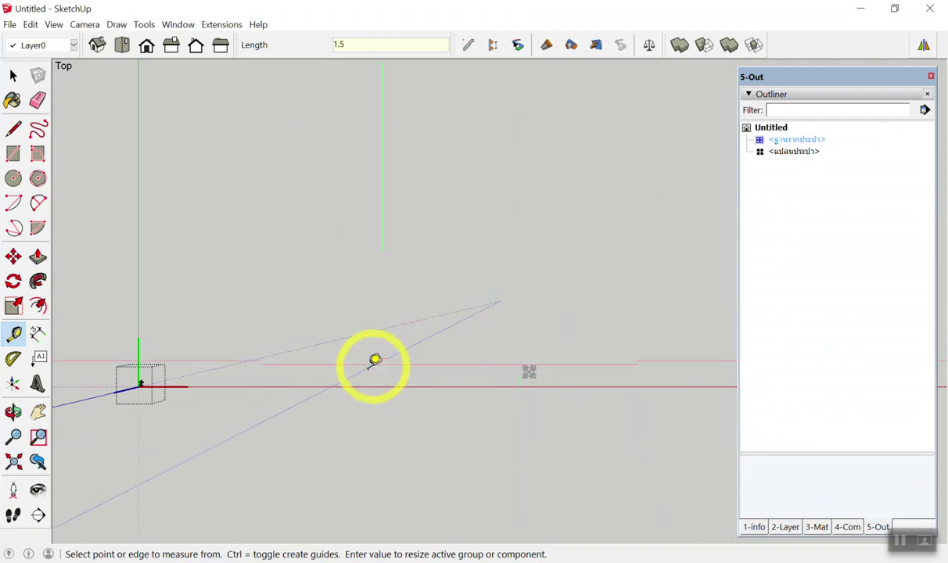
{"action": "key", "text": "space"}
Step: Box-select the shrunken footing component, then both components together
{"action": "scroll", "coordinate": [338, 360], "scroll_direction": "up", "scroll_amount": 3}
{"action": "scroll", "coordinate": [118, 423], "scroll_direction": "up", "scroll_amount": 2}
{"action": "scroll", "coordinate": [201, 427], "scroll_direction": "down", "scroll_amount": 2}
{"action": "scroll", "coordinate": [118, 499], "scroll_direction": "down", "scroll_amount": 2}
{"action": "scroll", "coordinate": [81, 514], "scroll_direction": "up", "scroll_amount": 2}
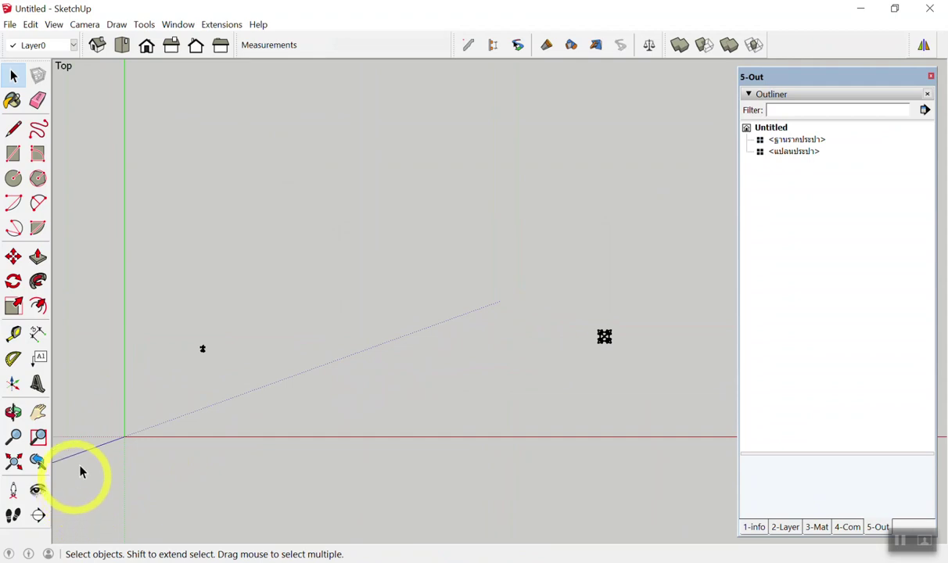
{"action": "scroll", "coordinate": [118, 480], "scroll_direction": "up", "scroll_amount": 1}
{"action": "scroll", "coordinate": [118, 477], "scroll_direction": "down", "scroll_amount": 1}
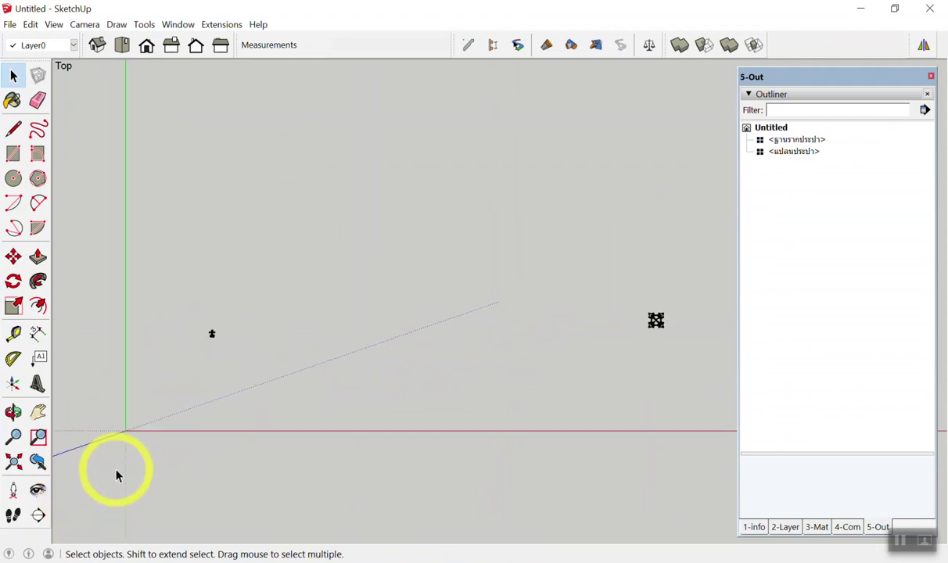
{"action": "left_click_drag", "start_coordinate": [154, 307], "coordinate": [264, 390]}
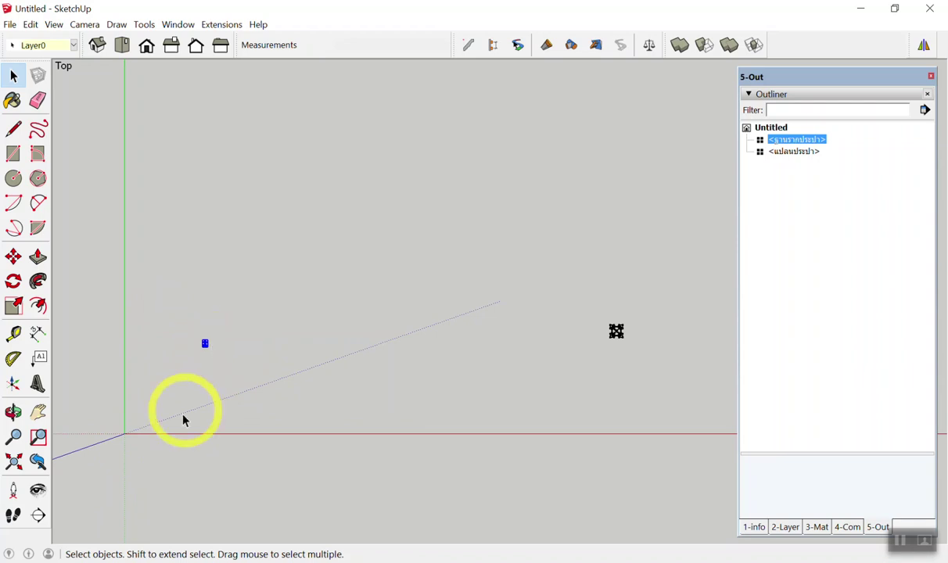
{"action": "scroll", "coordinate": [107, 426], "scroll_direction": "up", "scroll_amount": 1}
{"action": "scroll", "coordinate": [99, 440], "scroll_direction": "down", "scroll_amount": 1}
{"action": "scroll", "coordinate": [100, 438], "scroll_direction": "up", "scroll_amount": 1}
{"action": "scroll", "coordinate": [104, 438], "scroll_direction": "up", "scroll_amount": 1}
{"action": "scroll", "coordinate": [95, 421], "scroll_direction": "up", "scroll_amount": 1}
{"action": "scroll", "coordinate": [95, 427], "scroll_direction": "down", "scroll_amount": 1}
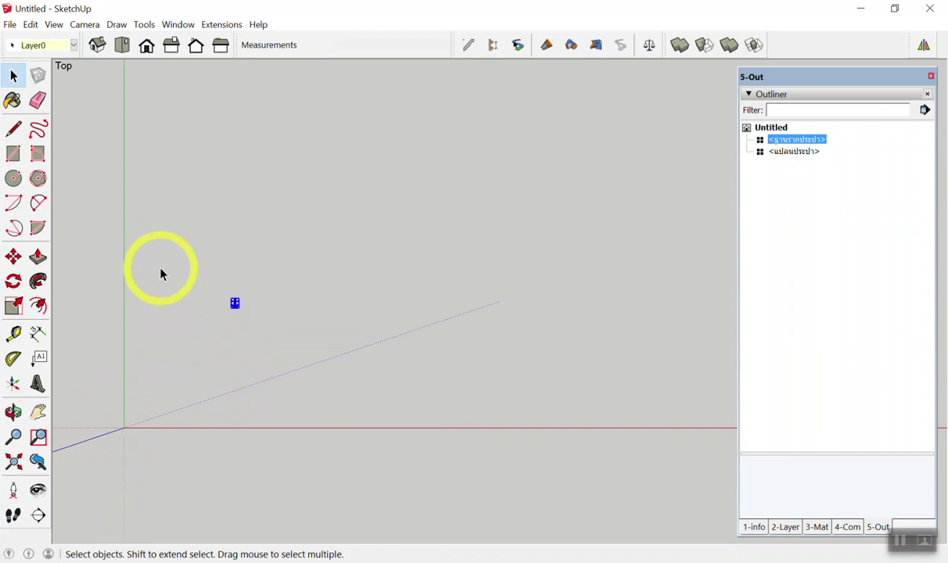
{"action": "scroll", "coordinate": [159, 262], "scroll_direction": "down", "scroll_amount": 1}
{"action": "mouse_move", "coordinate": [158, 245]}
{"action": "left_mouse_down"}
{"action": "mouse_move", "coordinate": [674, 359]}
{"action": "mouse_move", "coordinate": [604, 364]}
{"action": "left_mouse_up"}
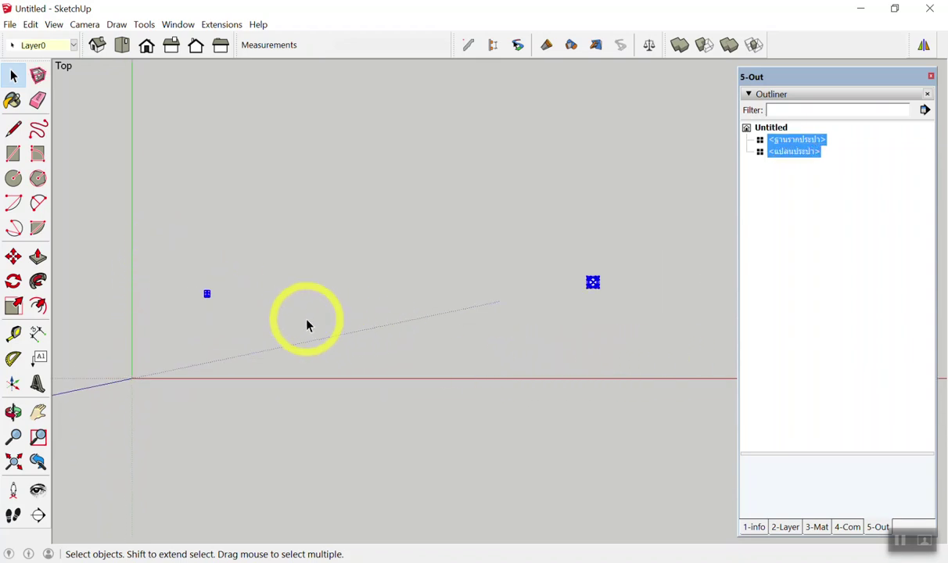
Step: Delete the old copies and place a fresh ฐานรากประปา footing detail near the origin
{"action": "key", "text": "Delete"}
{"action": "key", "text": "shift+z"}
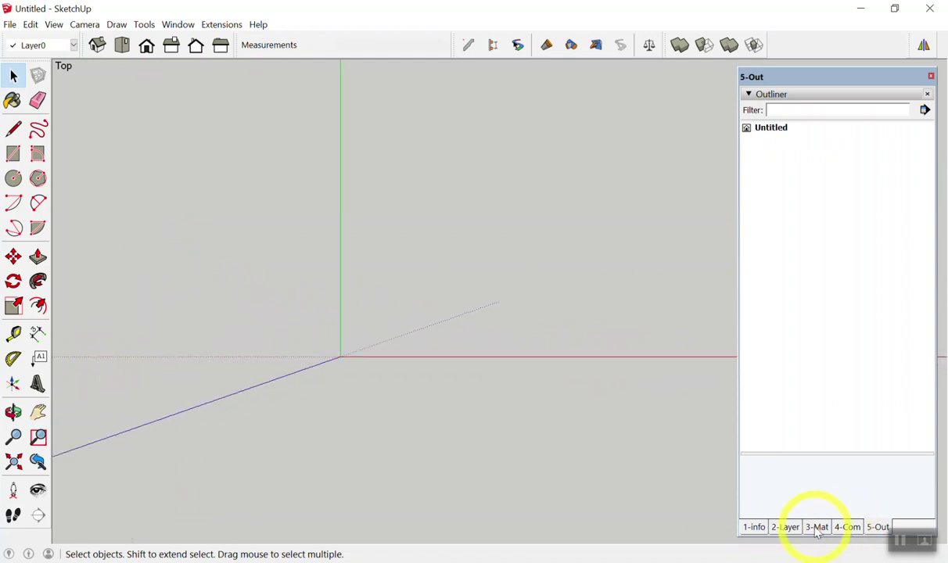
{"action": "left_click", "coordinate": [852, 527]}
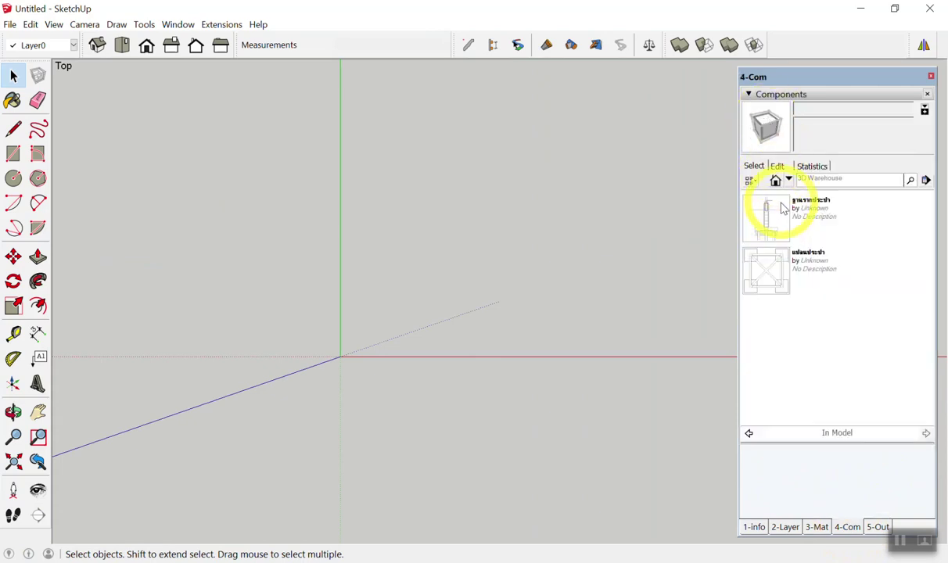
{"action": "left_click", "coordinate": [774, 211]}
{"action": "left_click", "coordinate": [361, 344]}
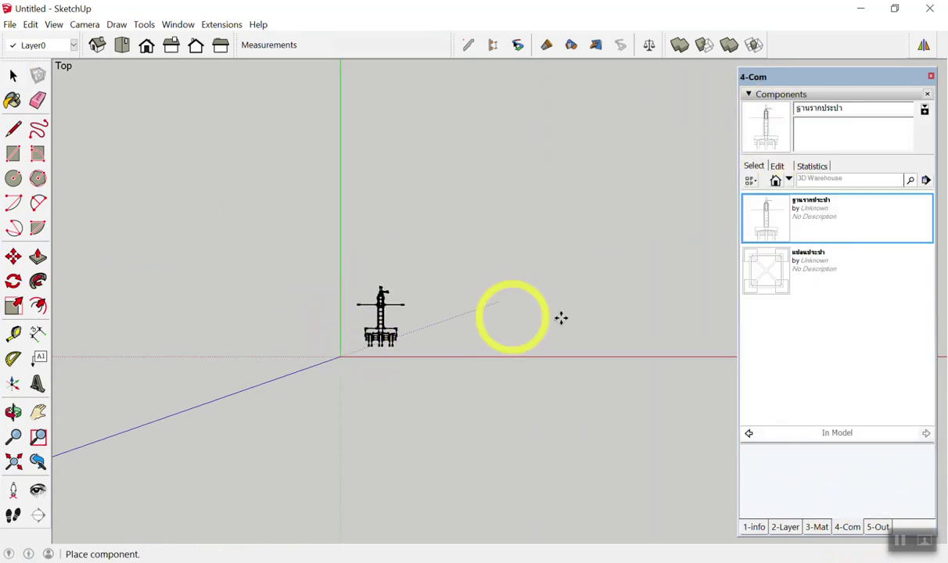
Step: Place the X-braced แปลนประปา frame plan beside the footing detail
{"action": "left_click", "coordinate": [763, 272]}
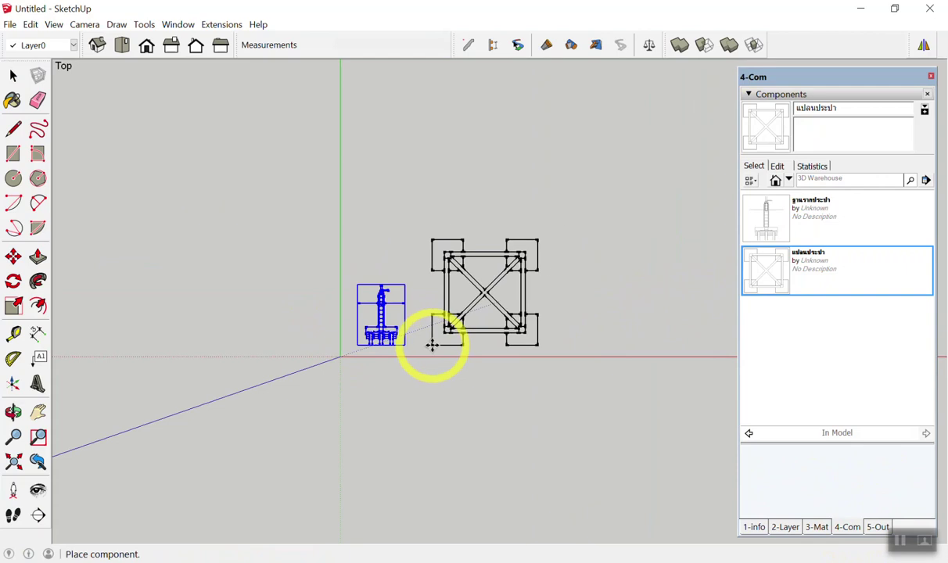
{"action": "left_click", "coordinate": [444, 348]}
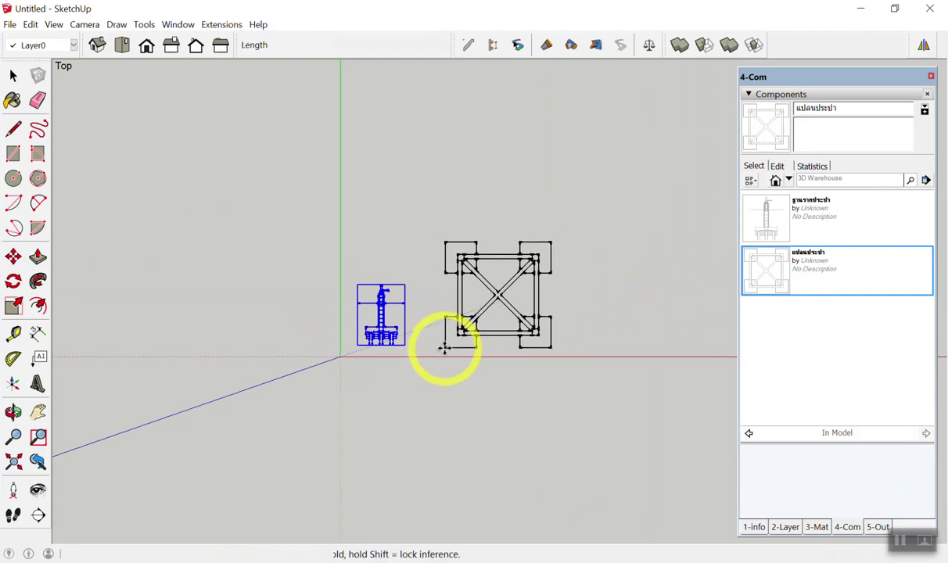
{"action": "key", "text": "space"}
{"action": "left_click", "coordinate": [541, 427]}
{"action": "scroll", "coordinate": [539, 316], "scroll_direction": "up", "scroll_amount": 2}
{"action": "scroll", "coordinate": [225, 352], "scroll_direction": "up", "scroll_amount": 1}
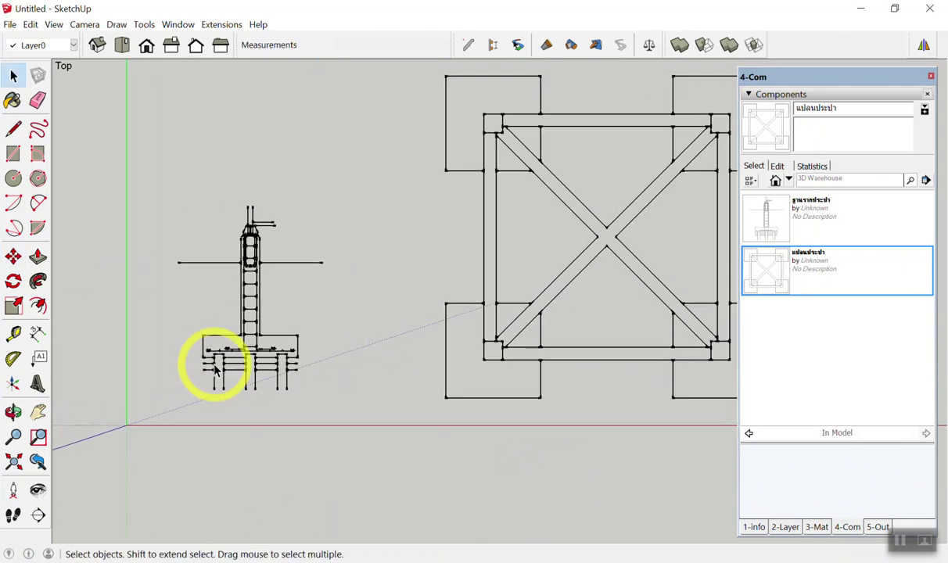
{"action": "scroll", "coordinate": [219, 366], "scroll_direction": "down", "scroll_amount": 1}
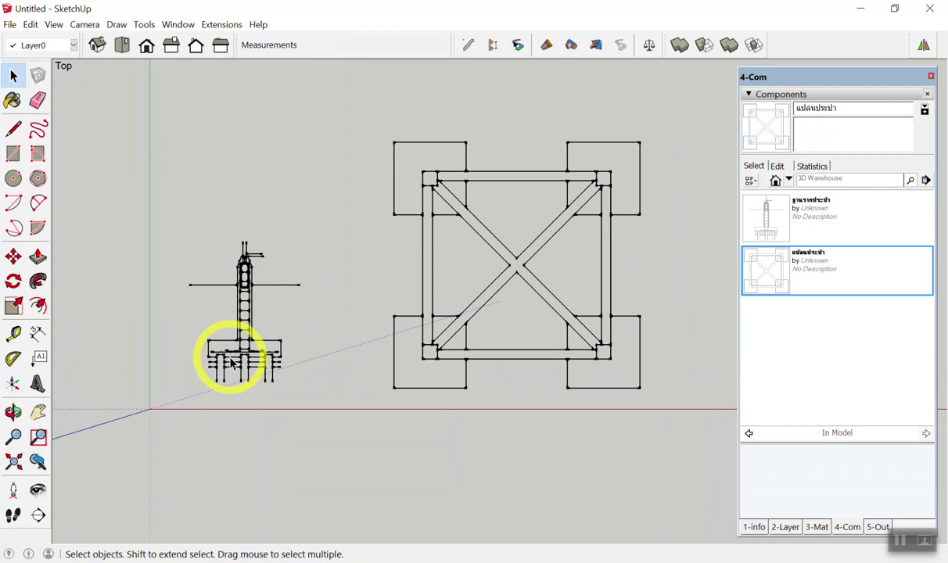
{"action": "scroll", "coordinate": [285, 324], "scroll_direction": "down", "scroll_amount": 1}
{"action": "scroll", "coordinate": [300, 364], "scroll_direction": "down", "scroll_amount": 1}
{"action": "scroll", "coordinate": [402, 321], "scroll_direction": "up", "scroll_amount": 2}
{"action": "scroll", "coordinate": [402, 322], "scroll_direction": "up", "scroll_amount": 2}
{"action": "scroll", "coordinate": [156, 370], "scroll_direction": "up", "scroll_amount": 2}
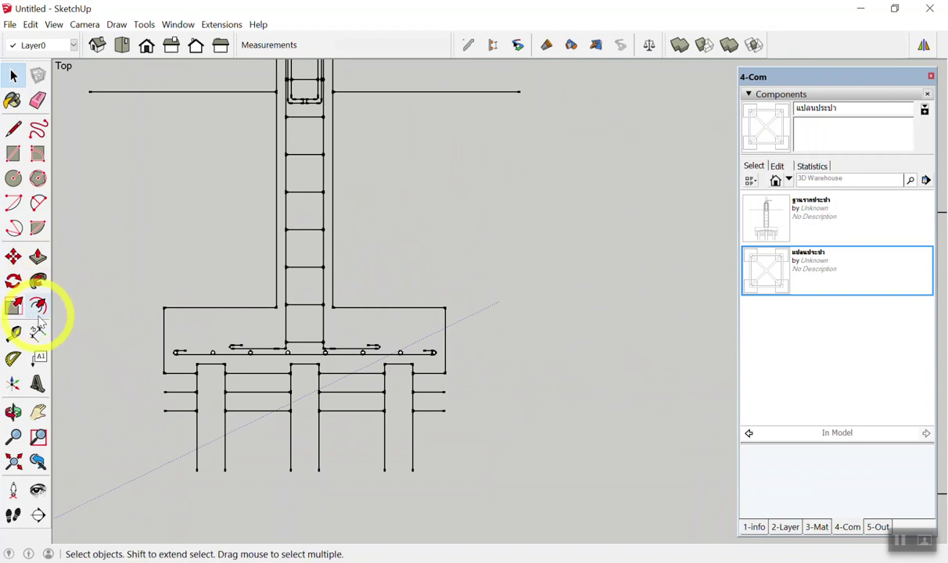
Step: Dimension the footing slab's 1.50 m width above the slab
{"action": "left_click", "coordinate": [38, 333]}
{"action": "left_click", "coordinate": [163, 308]}
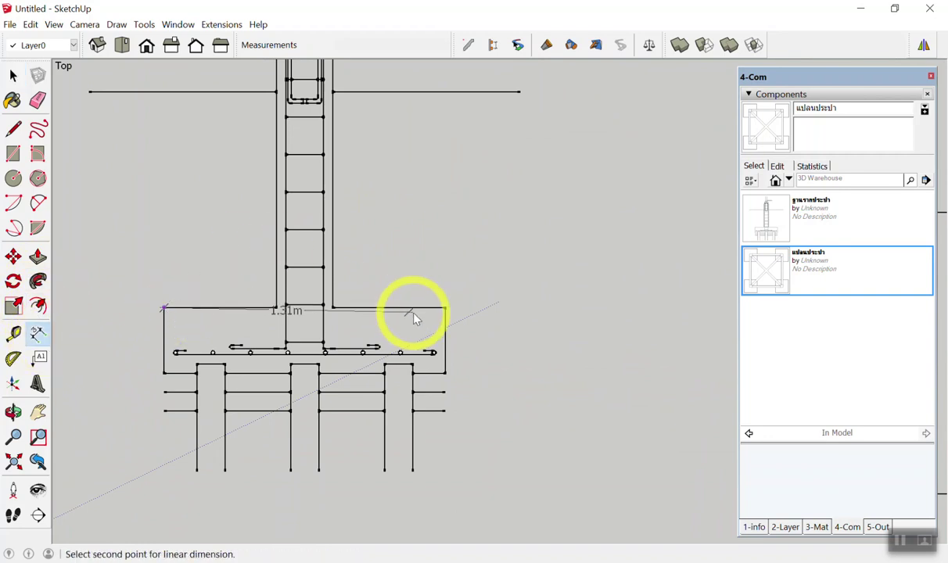
{"action": "left_click", "coordinate": [445, 307]}
{"action": "left_click", "coordinate": [445, 297]}
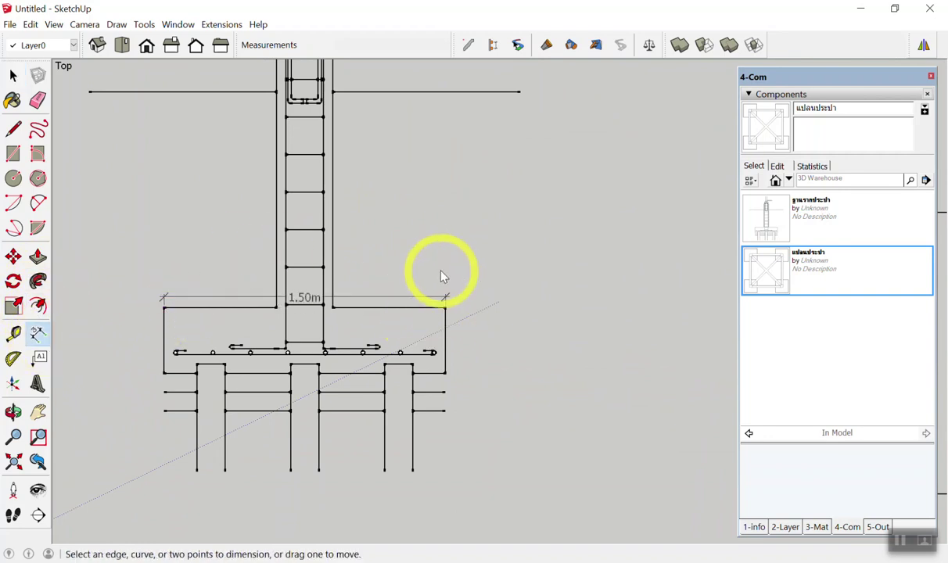
{"action": "scroll", "coordinate": [118, 322], "scroll_direction": "down", "scroll_amount": 5}
{"action": "scroll", "coordinate": [159, 326], "scroll_direction": "down", "scroll_amount": 3}
{"action": "scroll", "coordinate": [273, 258], "scroll_direction": "up", "scroll_amount": 3}
{"action": "scroll", "coordinate": [235, 239], "scroll_direction": "up", "scroll_amount": 2}
{"action": "scroll", "coordinate": [489, 271], "scroll_direction": "down", "scroll_amount": 2}
{"action": "scroll", "coordinate": [332, 294], "scroll_direction": "down", "scroll_amount": 2}
{"action": "scroll", "coordinate": [229, 300], "scroll_direction": "up", "scroll_amount": 2}
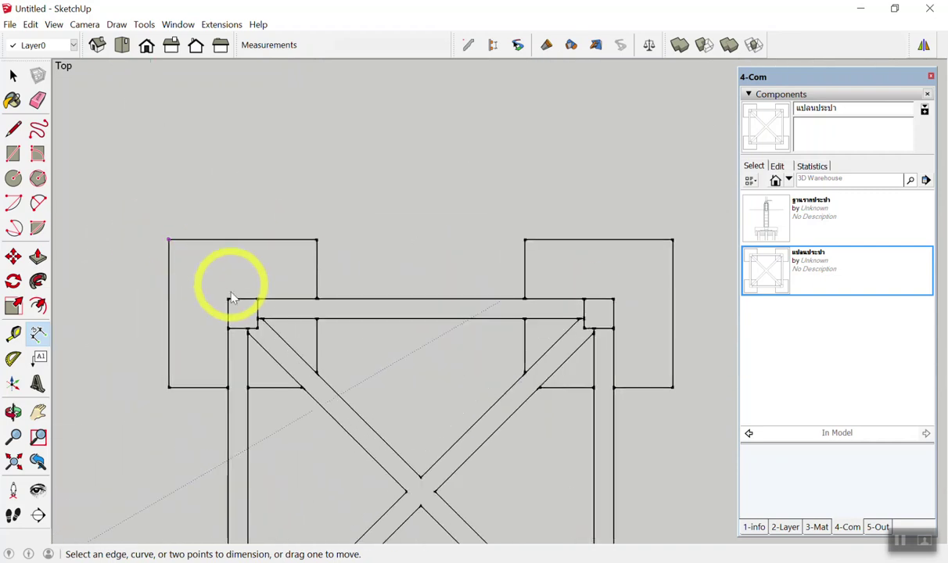
Step: Dimension the 3.60 m spacing between the top columns above the frame
{"action": "left_click", "coordinate": [243, 299]}
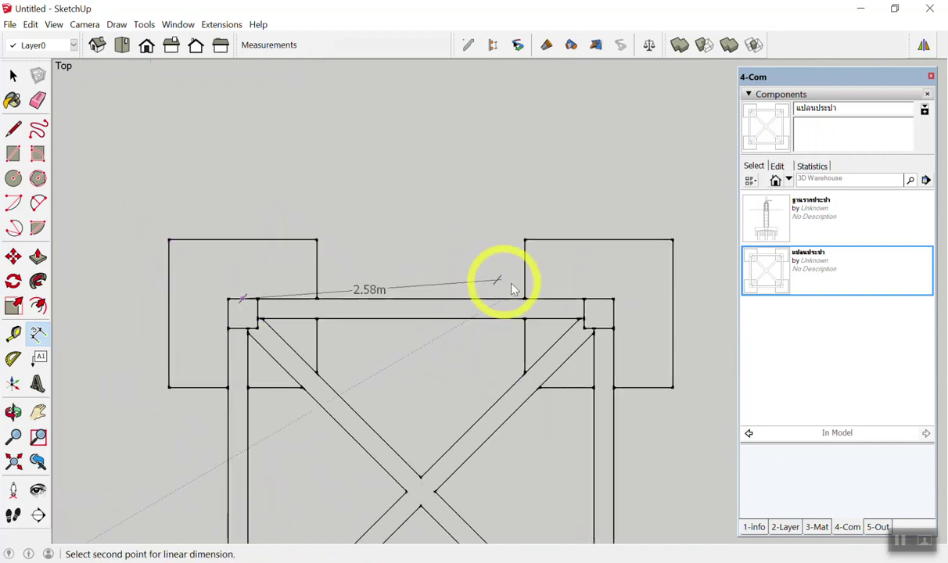
{"action": "left_click", "coordinate": [598, 299]}
{"action": "left_click", "coordinate": [567, 202]}
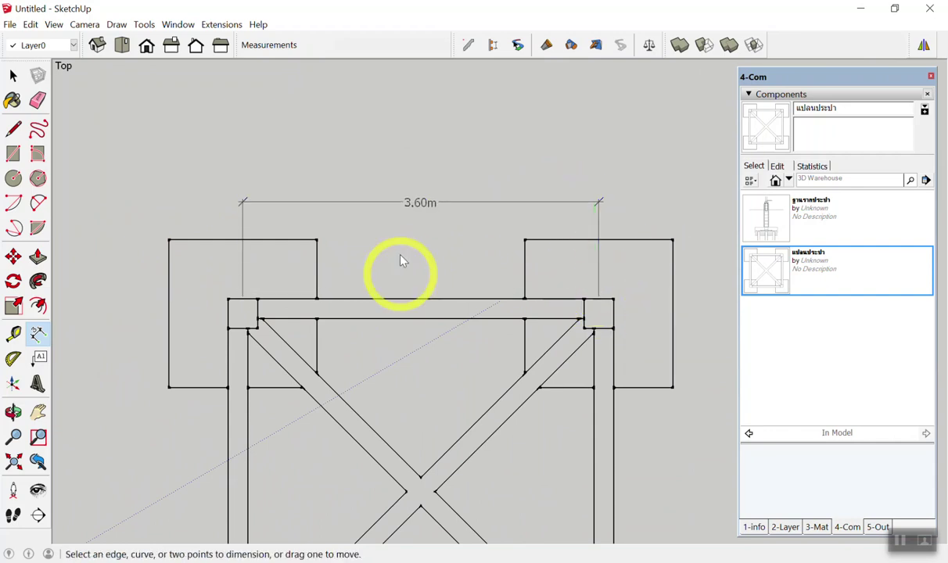
{"action": "scroll", "coordinate": [547, 282], "scroll_direction": "up", "scroll_amount": 2}
{"action": "scroll", "coordinate": [594, 274], "scroll_direction": "up", "scroll_amount": 1}
Step: Dimension the corner pad at 1.50 m on its right side
{"action": "left_click", "coordinate": [395, 162]}
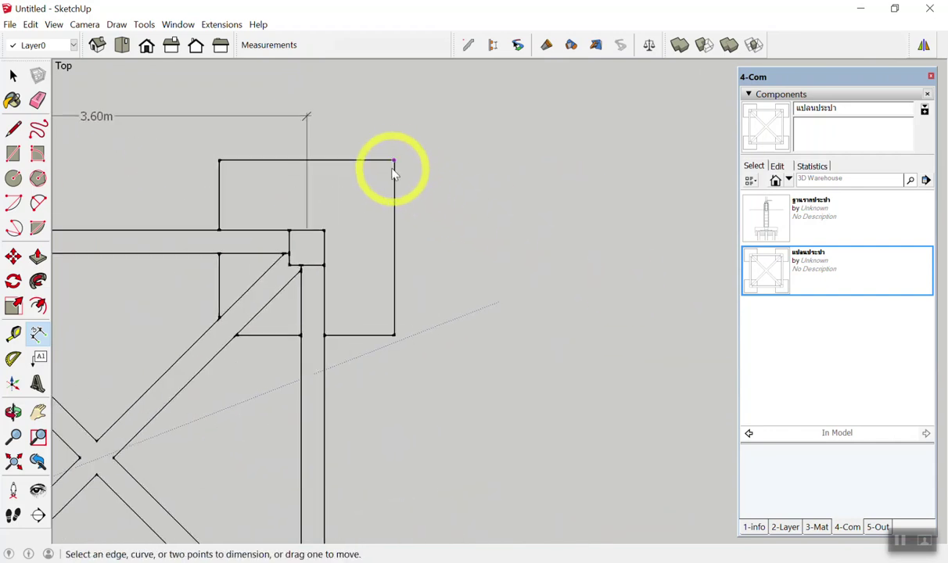
{"action": "left_click", "coordinate": [395, 336]}
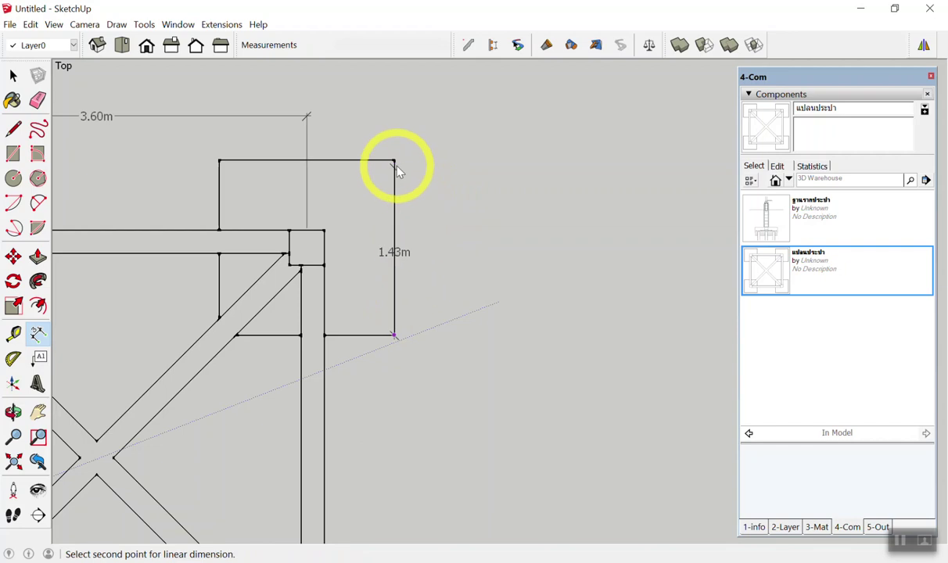
{"action": "left_click", "coordinate": [448, 181]}
{"action": "scroll", "coordinate": [344, 239], "scroll_direction": "up", "scroll_amount": 3}
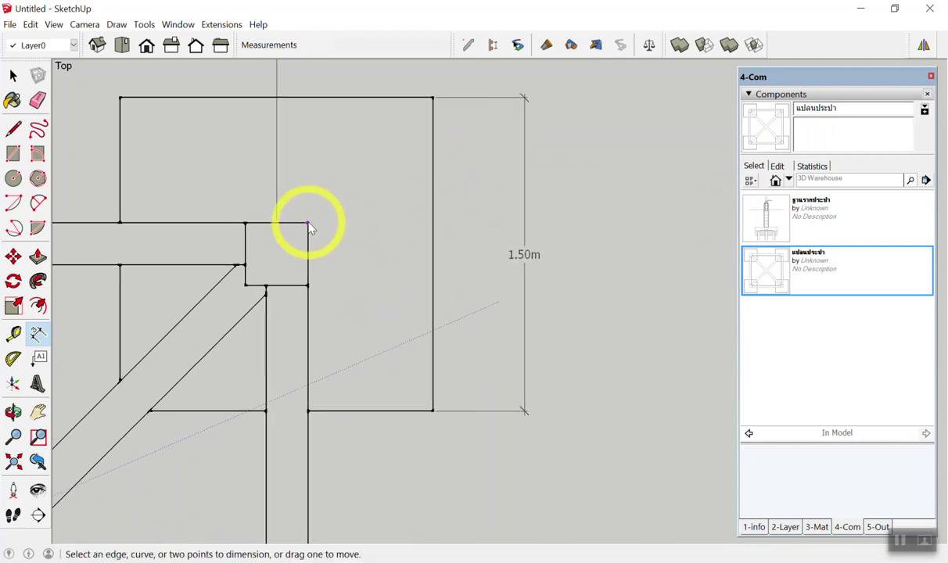
Step: Dimension the column at 0.30 m, then erase the 3.60 m spacing dimension
{"action": "left_click", "coordinate": [307, 223]}
{"action": "double_click", "coordinate": [308, 286]}
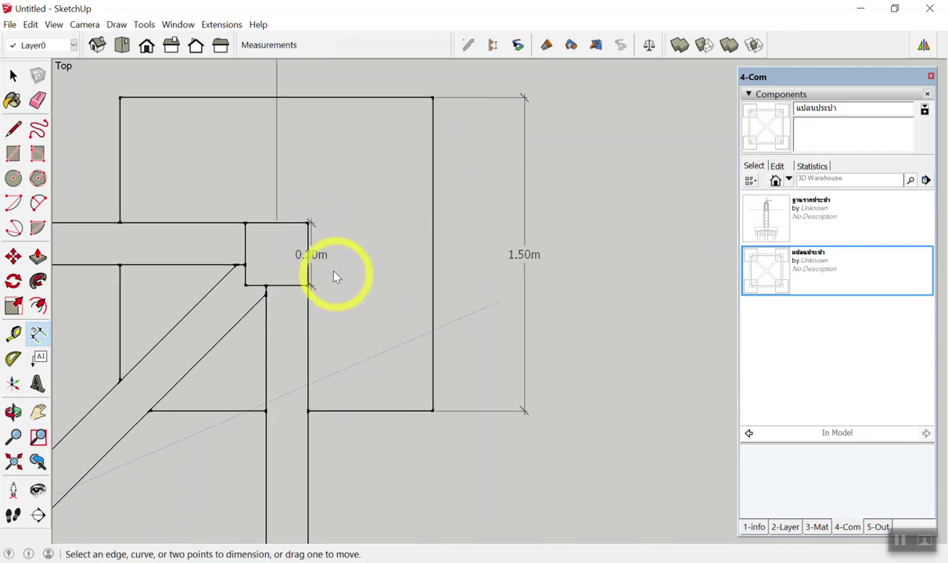
{"action": "left_click_drag", "start_coordinate": [312, 254], "coordinate": [351, 255]}
{"action": "left_click", "coordinate": [351, 255]}
{"action": "scroll", "coordinate": [501, 316], "scroll_direction": "down", "scroll_amount": 3}
{"action": "scroll", "coordinate": [498, 323], "scroll_direction": "down", "scroll_amount": 2}
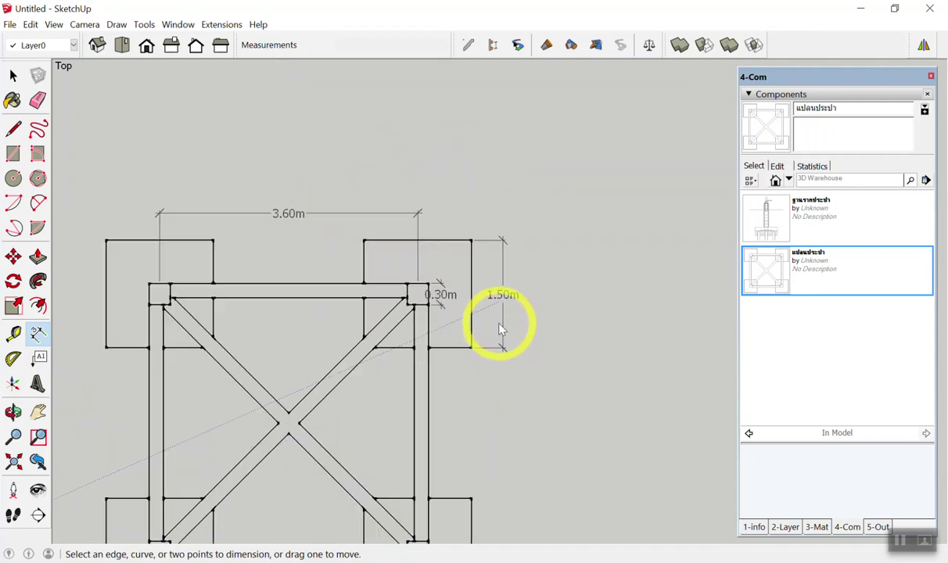
{"action": "key", "text": "e"}
{"action": "left_click", "coordinate": [389, 209]}
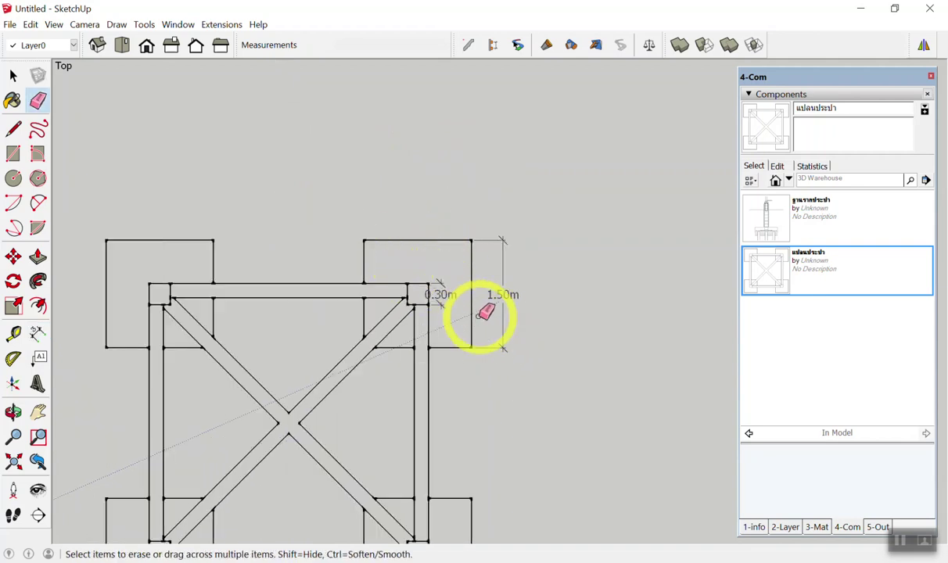
Step: Erase the 0.30 m dimension, undo the accidental frame erasure, and orbit into perspective
{"action": "left_click_drag", "start_coordinate": [423, 282], "coordinate": [485, 313]}
{"action": "key", "text": "ctrl+z"}
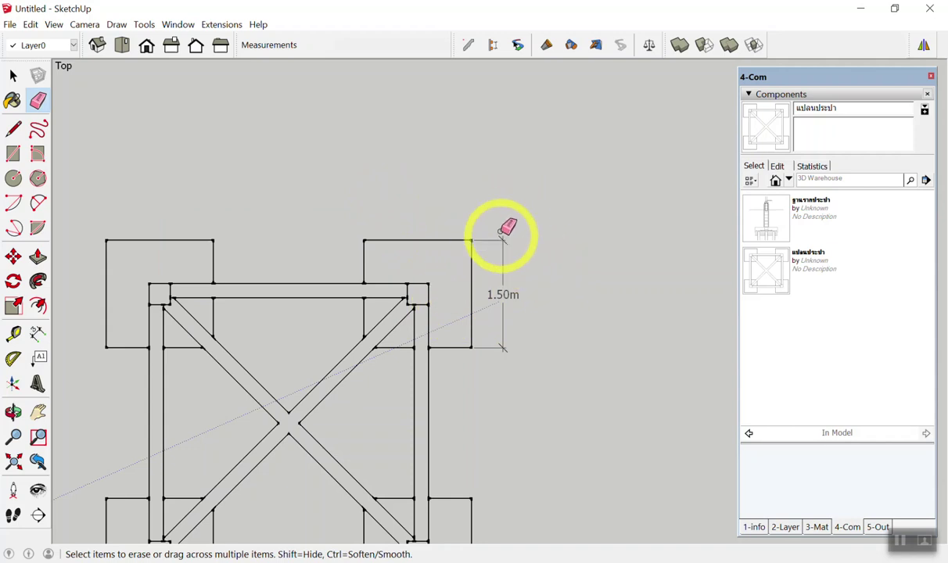
{"action": "key", "text": "space"}
{"action": "key", "text": "shift+z"}
{"action": "mouse_move", "coordinate": [514, 438]}
{"action": "middle_mouse_down"}
{"action": "mouse_move", "coordinate": [85, 81]}
{"action": "mouse_move", "coordinate": [87, 94]}
{"action": "mouse_move", "coordinate": [389, 229]}
{"action": "middle_mouse_up"}
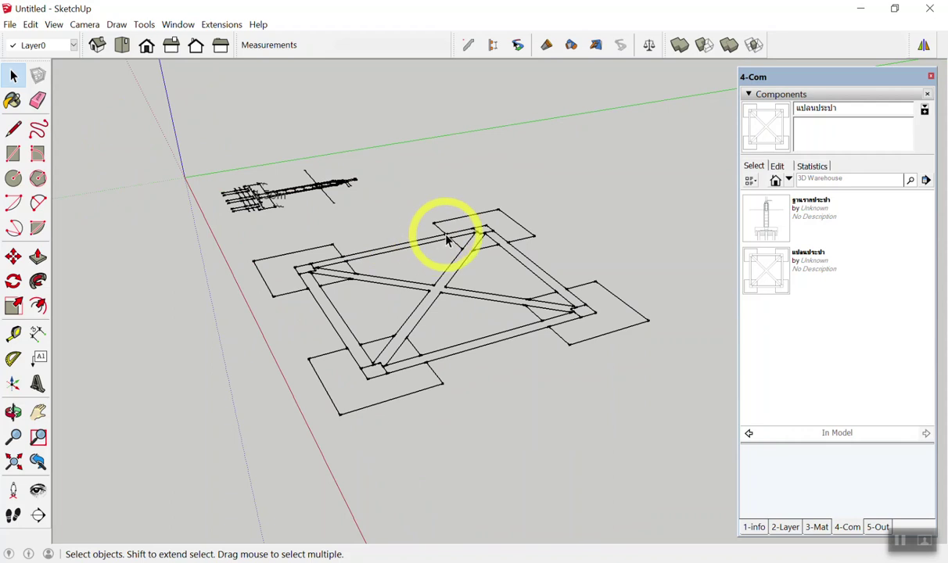
Step: Lock the แปลนประปา frame plan component in place
{"action": "right_click", "coordinate": [446, 221]}
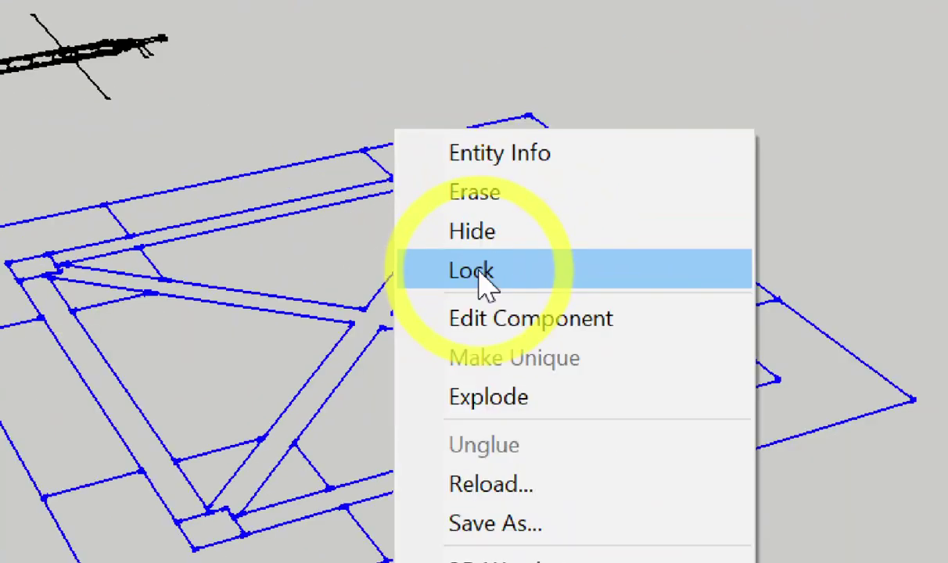
{"action": "left_click", "coordinate": [480, 271]}
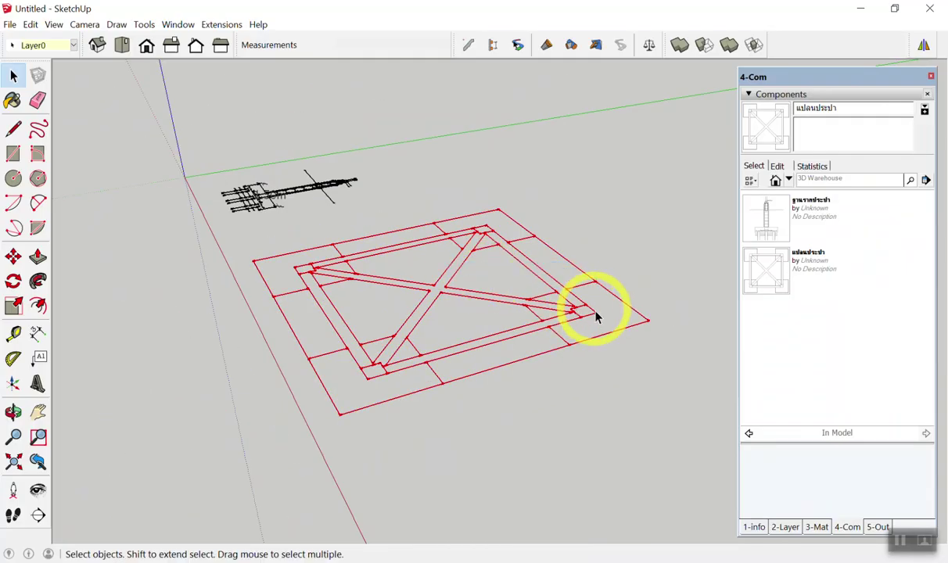
{"action": "mouse_move", "coordinate": [606, 229]}
{"action": "left_mouse_down"}
{"action": "mouse_move", "coordinate": [534, 430]}
{"action": "mouse_move", "coordinate": [459, 393]}
{"action": "left_mouse_up"}
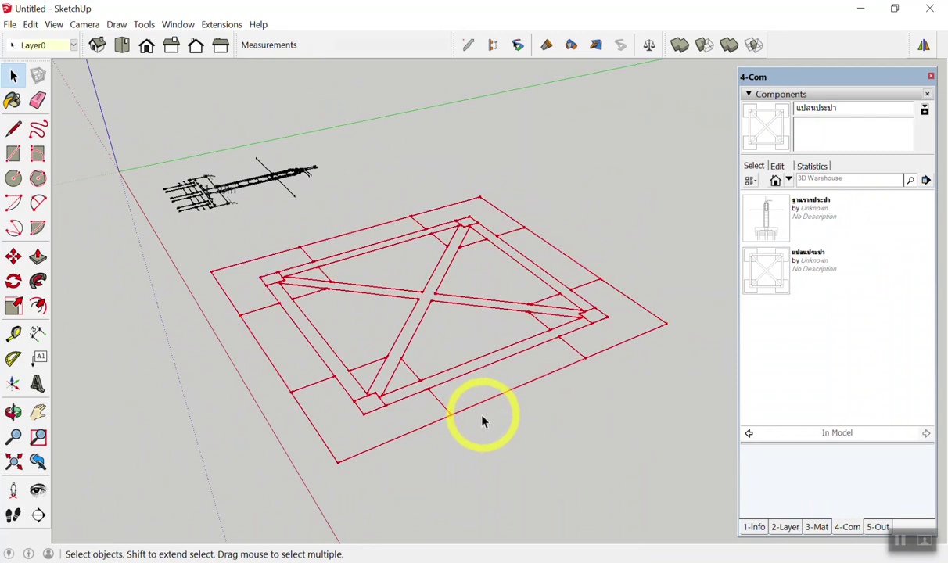
{"action": "scroll", "coordinate": [456, 392], "scroll_direction": "down", "scroll_amount": 2}
{"action": "middle_click_drag", "start_coordinate": [451, 381], "coordinate": [434, 434]}
{"action": "left_click", "coordinate": [557, 307]}
{"action": "middle_click_drag", "start_coordinate": [556, 307], "coordinate": [540, 342]}
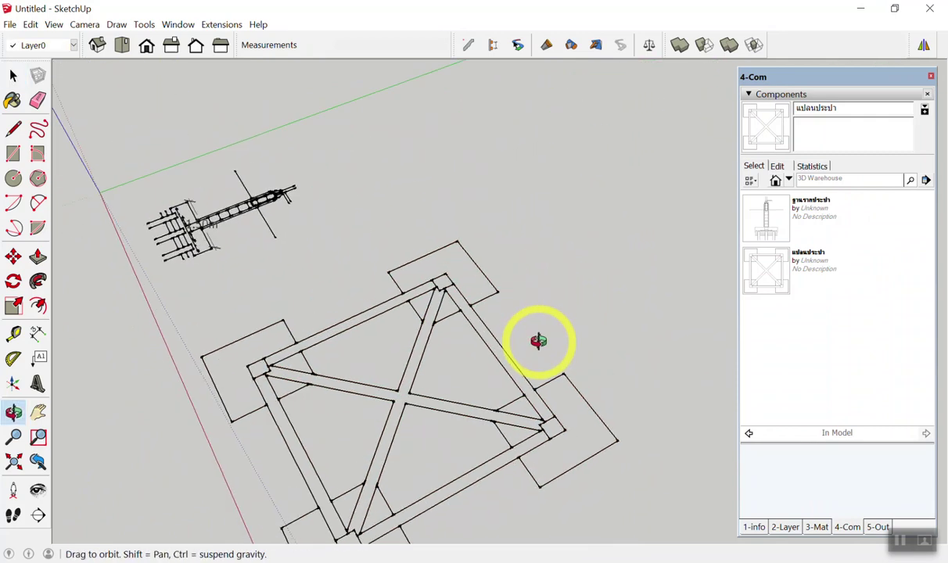
{"action": "left_click", "coordinate": [13, 153]}
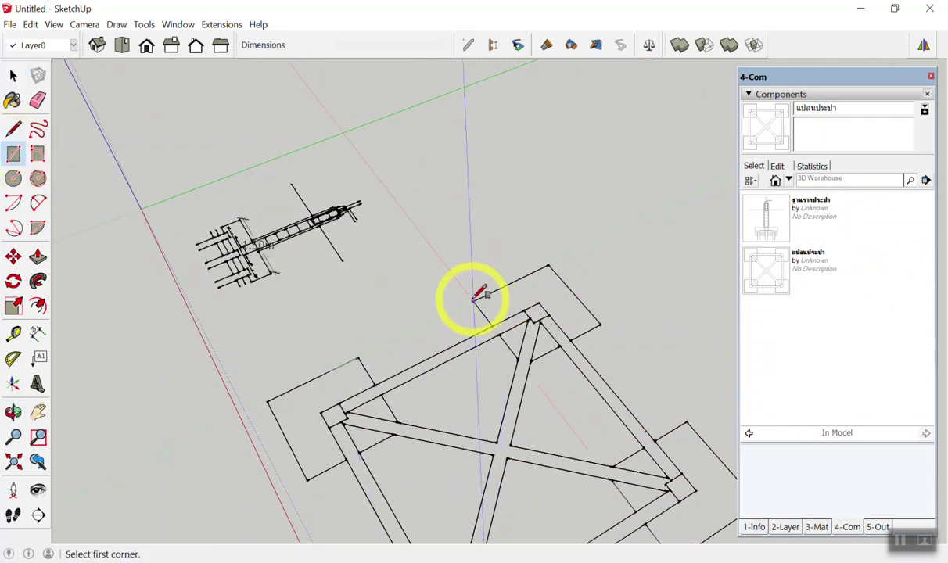
Step: Draw a rectangle over the corner pad, extrude it 0.2 m, and group the slab
{"action": "left_click", "coordinate": [473, 301]}
{"action": "left_click", "coordinate": [599, 318]}
{"action": "middle_click_drag", "start_coordinate": [609, 324], "coordinate": [567, 317]}
{"action": "key", "text": "p"}
{"action": "left_click", "coordinate": [565, 322]}
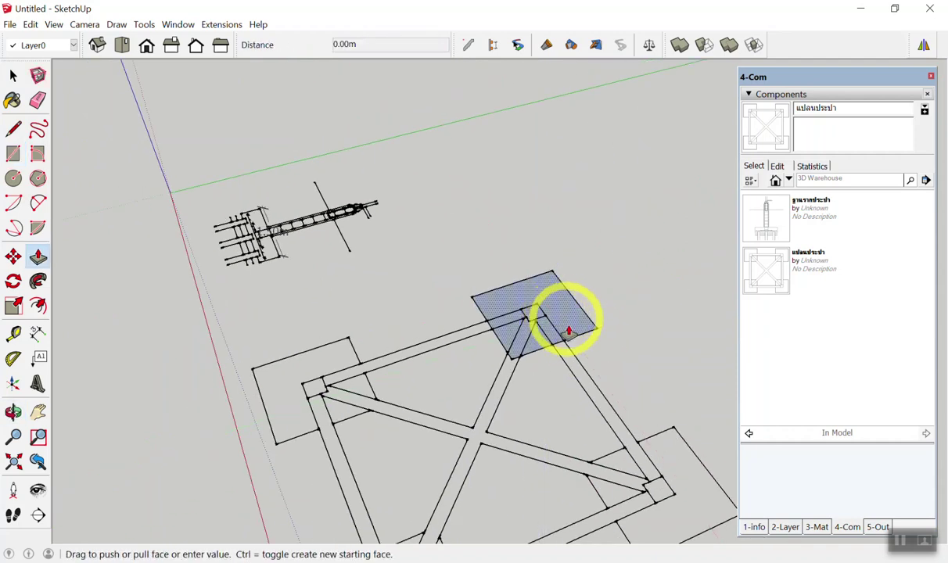
{"action": "left_click", "coordinate": [583, 360]}
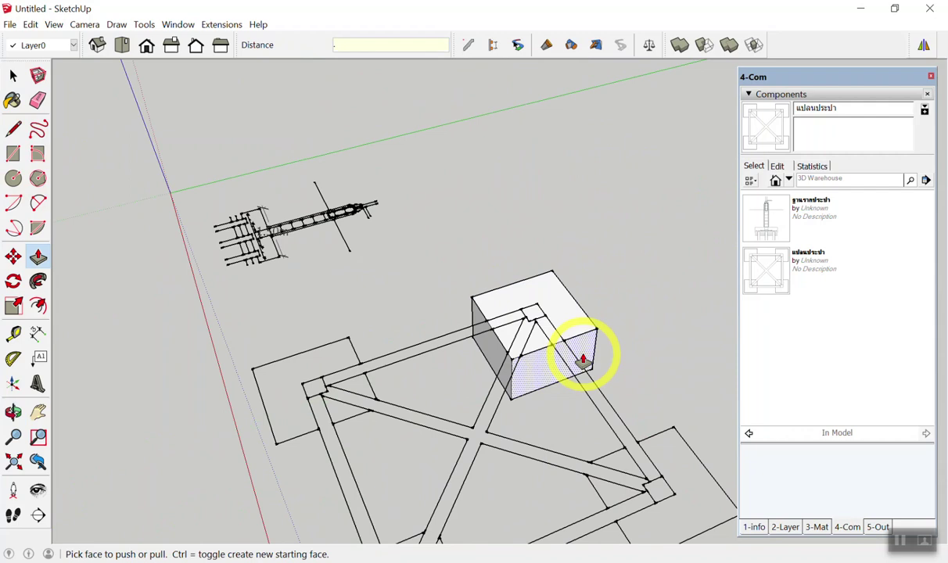
{"action": "type", "text": "2"}
{"action": "key", "text": "Return"}
{"action": "key", "text": "space"}
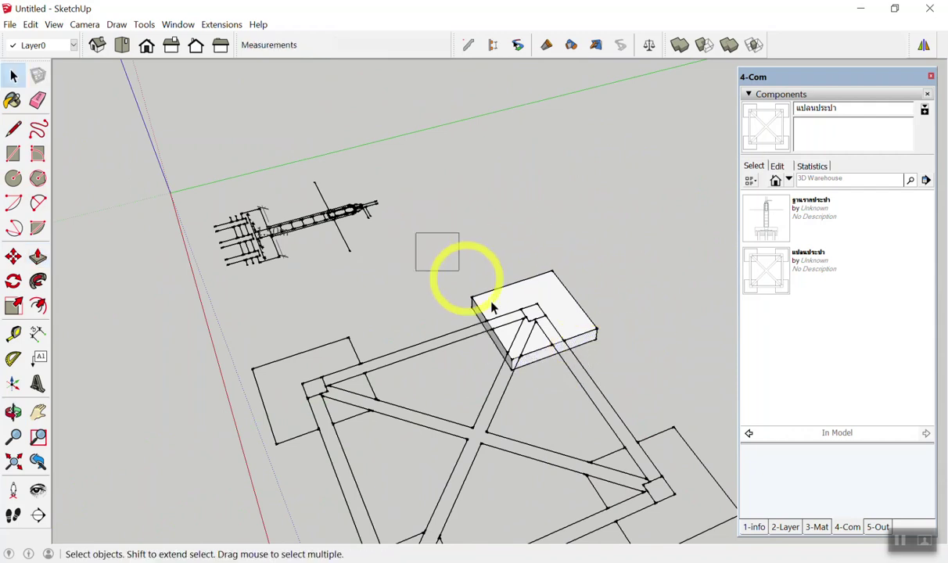
{"action": "triple_click", "coordinate": [552, 330]}
{"action": "right_click", "coordinate": [552, 330]}
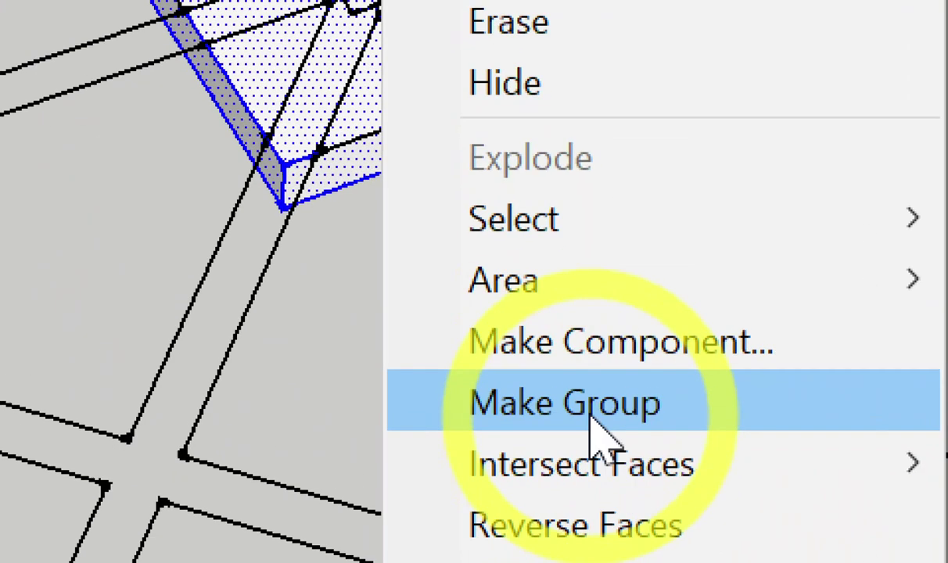
{"action": "left_click", "coordinate": [585, 418]}
{"action": "left_click", "coordinate": [615, 247]}
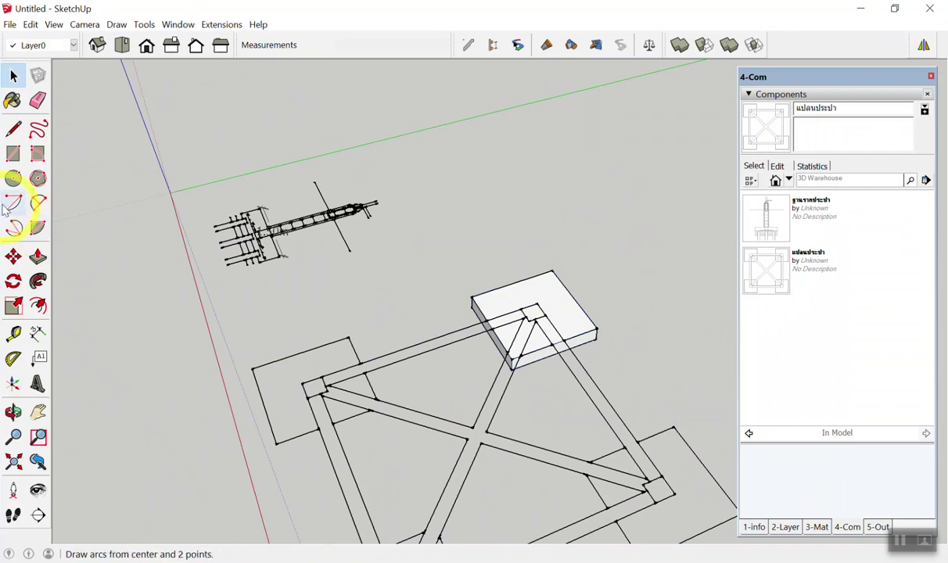
Step: Draw a 0.30 m square on the slab and extrude it 1.00 m into a column
{"action": "left_click", "coordinate": [13, 153]}
{"action": "middle_click_drag", "start_coordinate": [677, 343], "coordinate": [508, 289]}
{"action": "scroll", "coordinate": [507, 290], "scroll_direction": "up", "scroll_amount": 2}
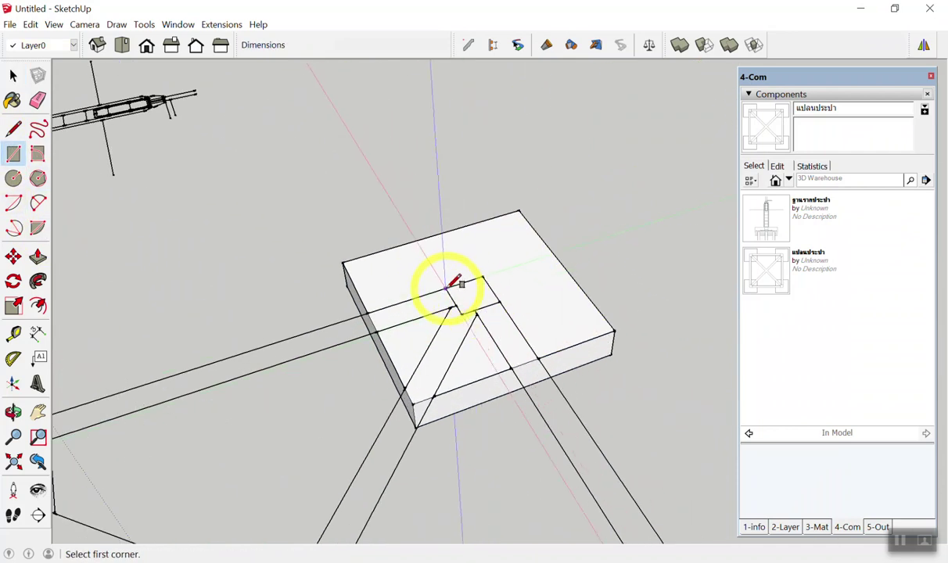
{"action": "left_click", "coordinate": [445, 288]}
{"action": "left_click", "coordinate": [500, 300]}
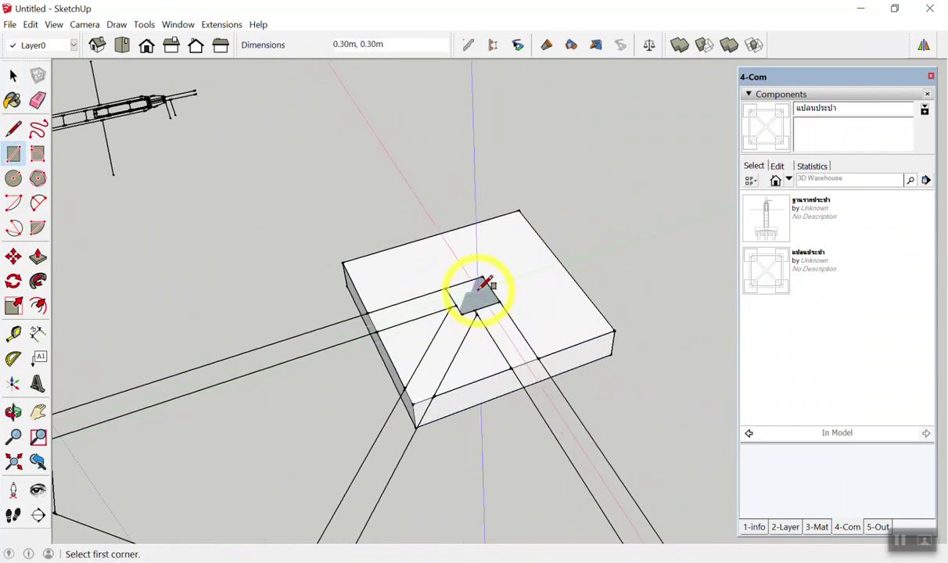
{"action": "key", "text": "p"}
{"action": "left_click_drag", "start_coordinate": [472, 284], "coordinate": [462, 150]}
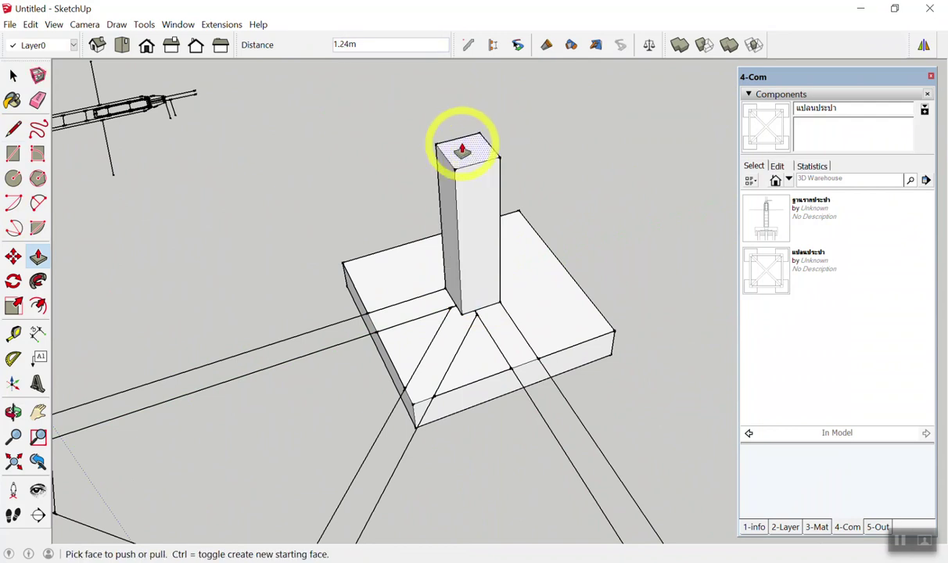
{"action": "key", "text": "Return"}
{"action": "key", "text": "space"}
{"action": "mouse_move", "coordinate": [356, 92]}
{"action": "middle_mouse_down"}
{"action": "mouse_move", "coordinate": [391, 93]}
{"action": "mouse_move", "coordinate": [467, 235]}
{"action": "middle_mouse_up"}
{"action": "scroll", "coordinate": [466, 235], "scroll_direction": "down", "scroll_amount": 3}
{"action": "scroll", "coordinate": [455, 285], "scroll_direction": "down", "scroll_amount": 3}
{"action": "middle_click_drag", "start_coordinate": [455, 285], "coordinate": [540, 279]}
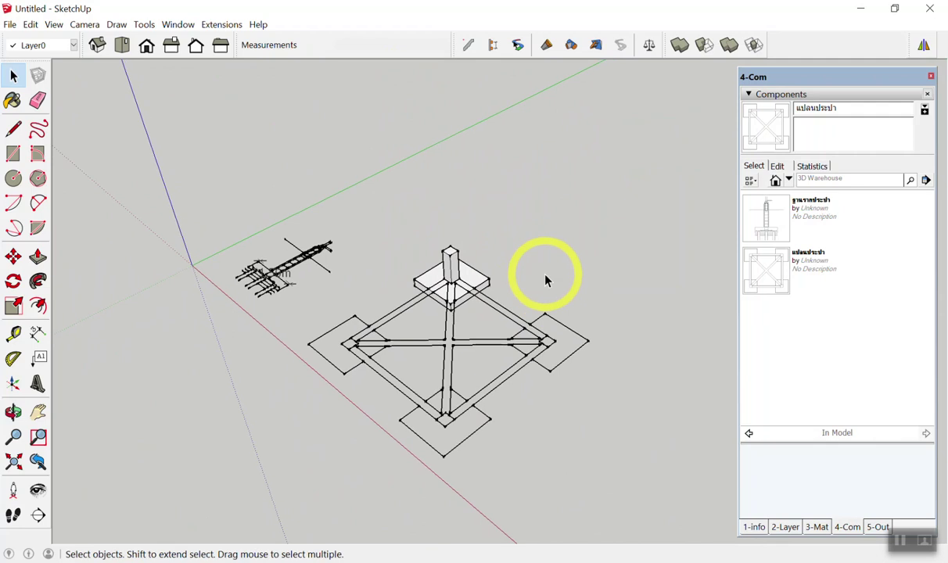
Step: Inspect the new column and switch the model to the top view with F2
{"action": "scroll", "coordinate": [532, 285], "scroll_direction": "up", "scroll_amount": 3}
{"action": "scroll", "coordinate": [438, 305], "scroll_direction": "up", "scroll_amount": 3}
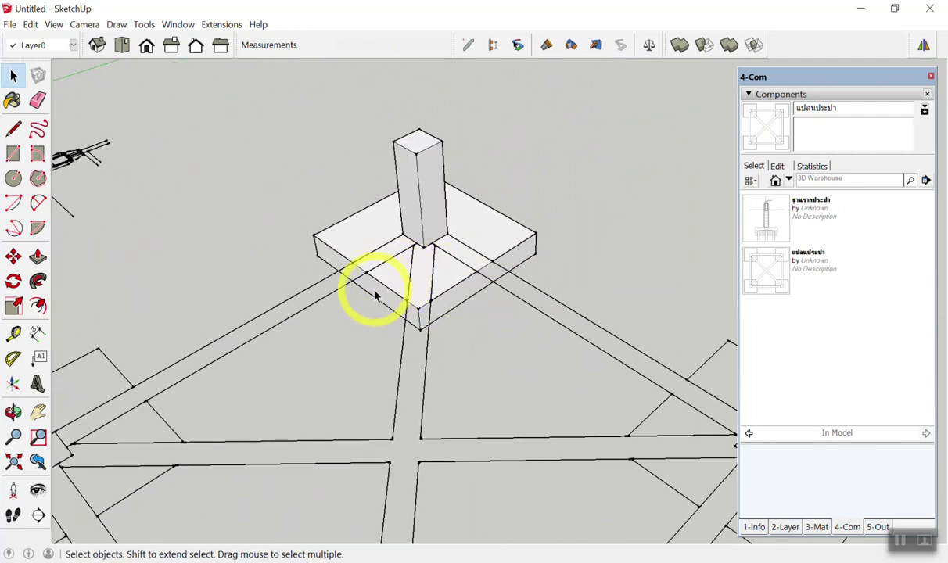
{"action": "scroll", "coordinate": [368, 303], "scroll_direction": "down", "scroll_amount": 3}
{"action": "scroll", "coordinate": [388, 317], "scroll_direction": "down", "scroll_amount": 3}
{"action": "mouse_move", "coordinate": [290, 202]}
{"action": "left_mouse_down"}
{"action": "mouse_move", "coordinate": [526, 395]}
{"action": "mouse_move", "coordinate": [507, 385]}
{"action": "left_mouse_up"}
{"action": "scroll", "coordinate": [487, 318], "scroll_direction": "down", "scroll_amount": 3}
{"action": "mouse_move", "coordinate": [312, 201]}
{"action": "middle_mouse_down"}
{"action": "mouse_move", "coordinate": [445, 299]}
{"action": "mouse_move", "coordinate": [223, 296]}
{"action": "middle_mouse_up"}
{"action": "scroll", "coordinate": [235, 285], "scroll_direction": "up", "scroll_amount": 3}
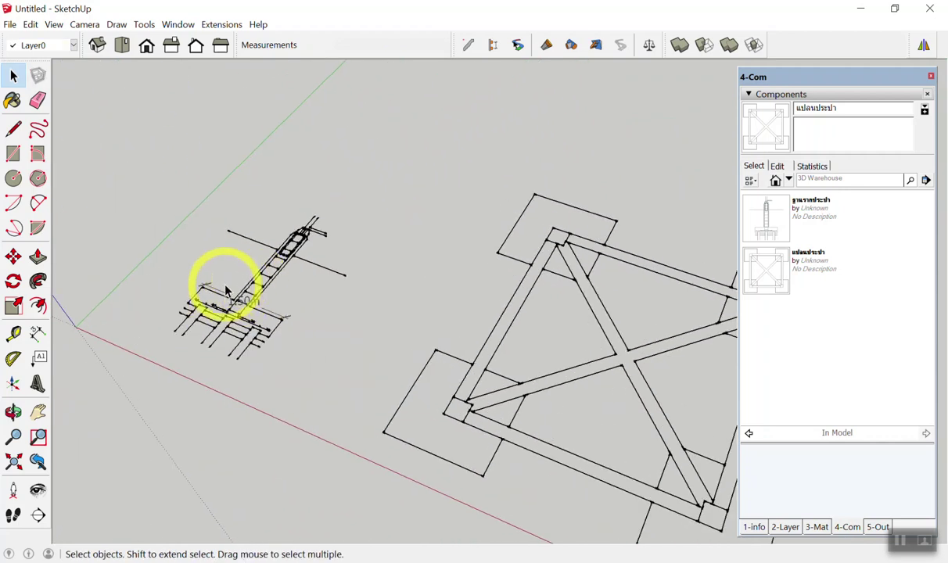
{"action": "scroll", "coordinate": [207, 288], "scroll_direction": "up", "scroll_amount": 2}
{"action": "key", "text": "e"}
{"action": "scroll", "coordinate": [234, 286], "scroll_direction": "down", "scroll_amount": 3}
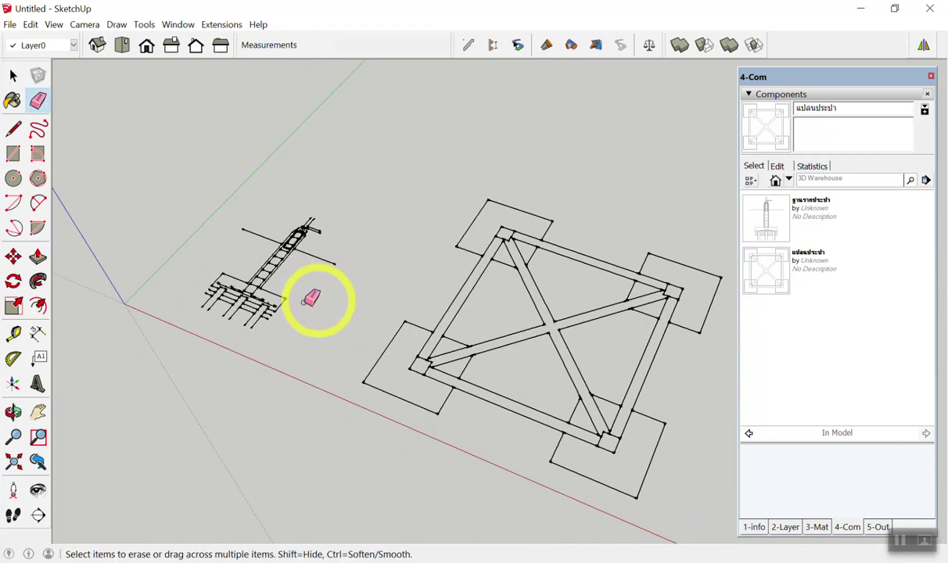
{"action": "key", "text": "space"}
{"action": "key", "text": "F2"}
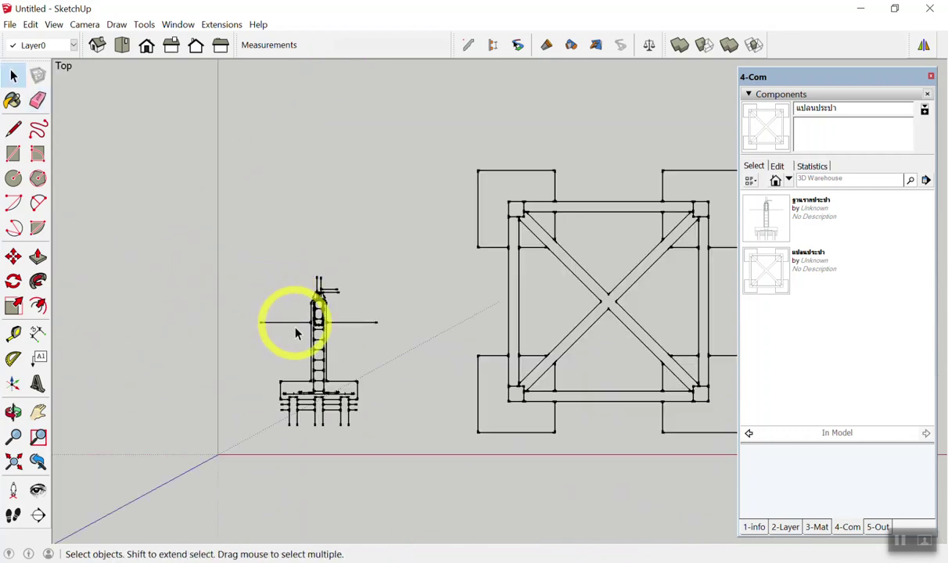
{"action": "scroll", "coordinate": [336, 276], "scroll_direction": "up", "scroll_amount": 3}
Step: Check the footing detail drawing unchanged, then minimize SketchUp and launch LayOut 2016
{"action": "right_click", "coordinate": [329, 266]}
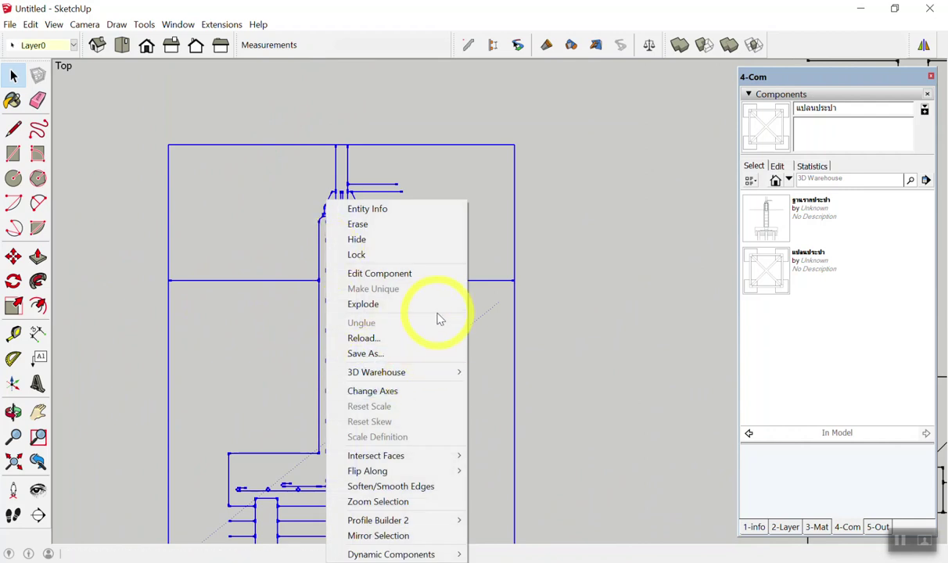
{"action": "left_click", "coordinate": [547, 267]}
{"action": "scroll", "coordinate": [524, 234], "scroll_direction": "down", "scroll_amount": 5}
{"action": "scroll", "coordinate": [501, 242], "scroll_direction": "down", "scroll_amount": 2}
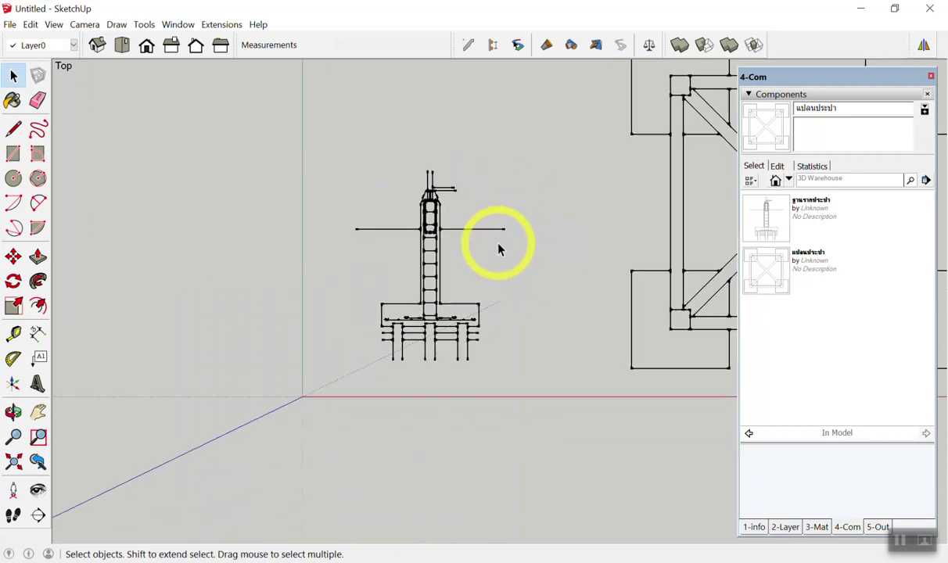
{"action": "scroll", "coordinate": [454, 235], "scroll_direction": "up", "scroll_amount": 3}
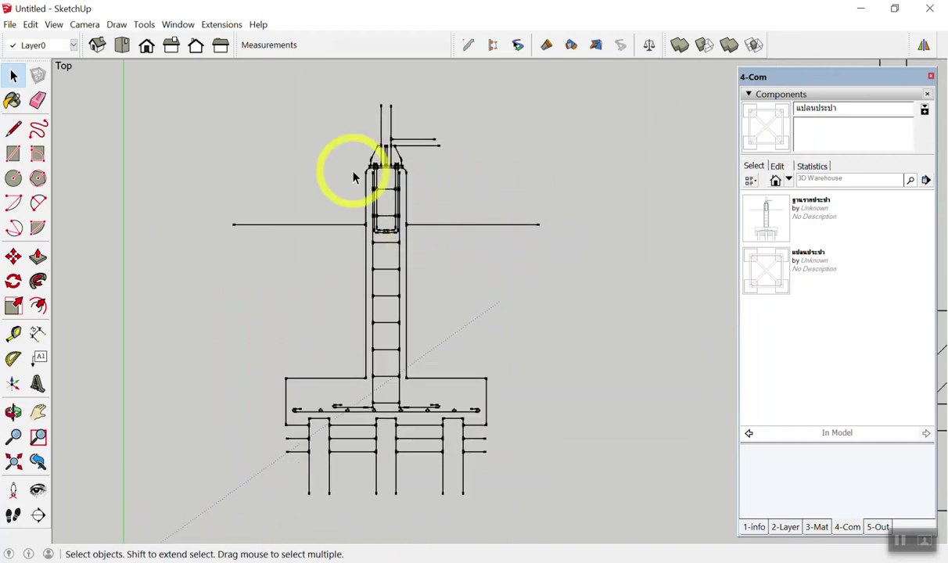
{"action": "left_click", "coordinate": [424, 141]}
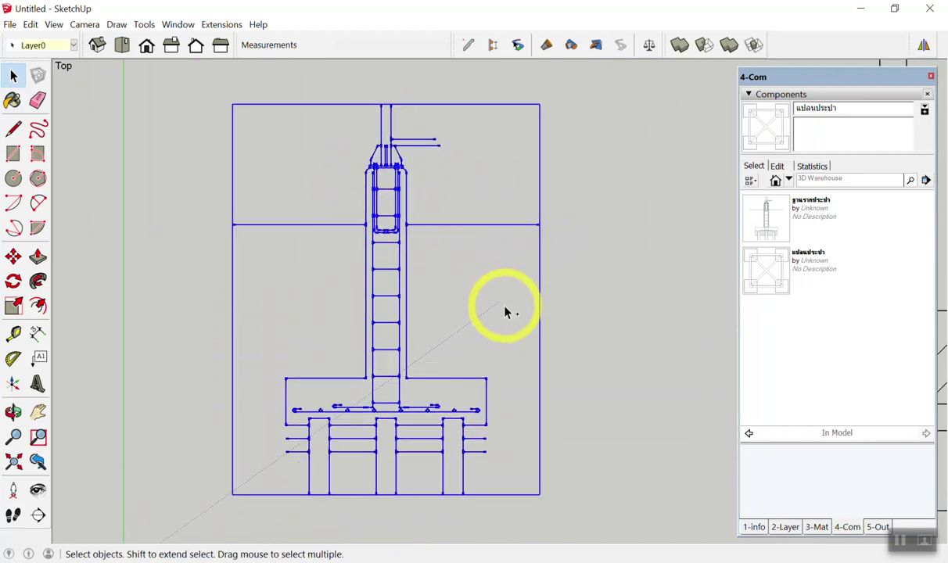
{"action": "left_click", "coordinate": [602, 241]}
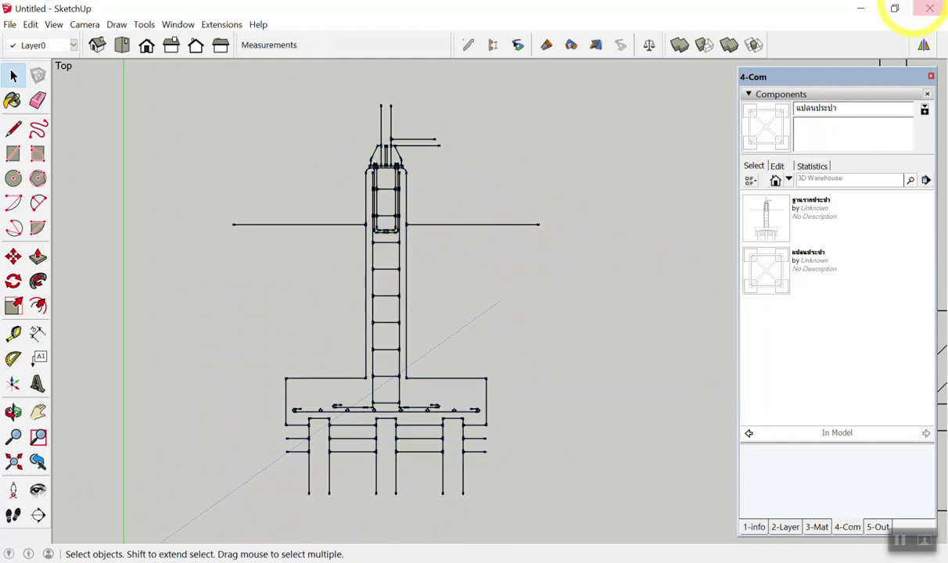
{"action": "left_click", "coordinate": [865, 13]}
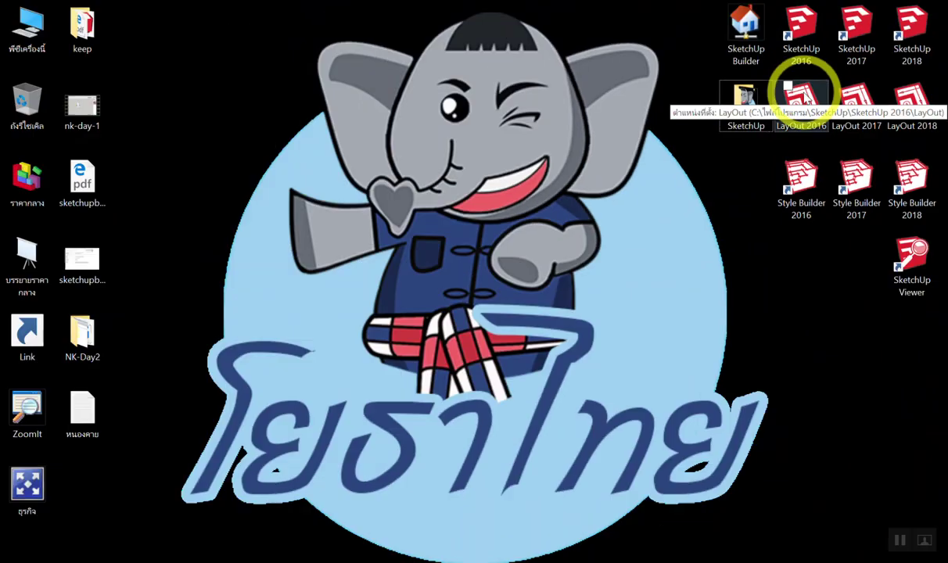
{"action": "double_click", "coordinate": [802, 98]}
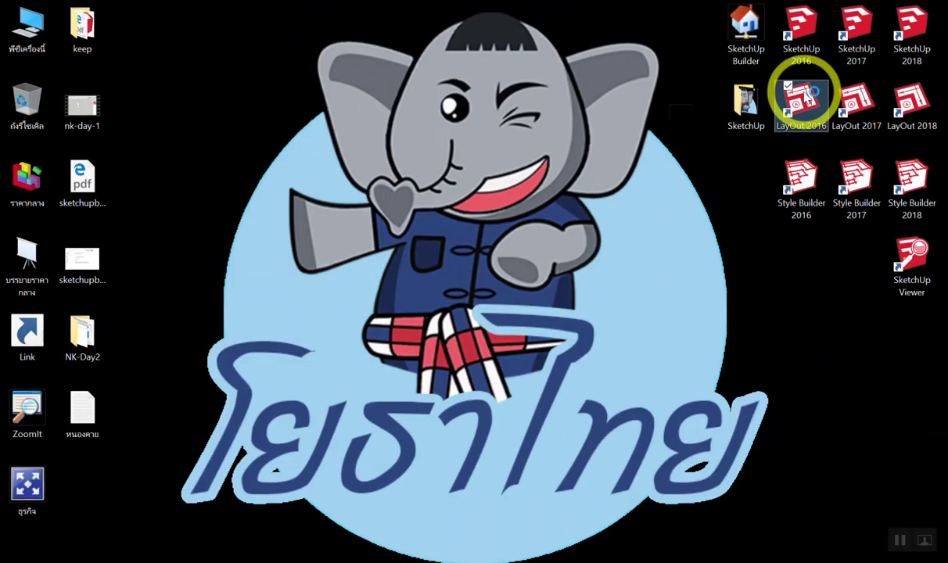
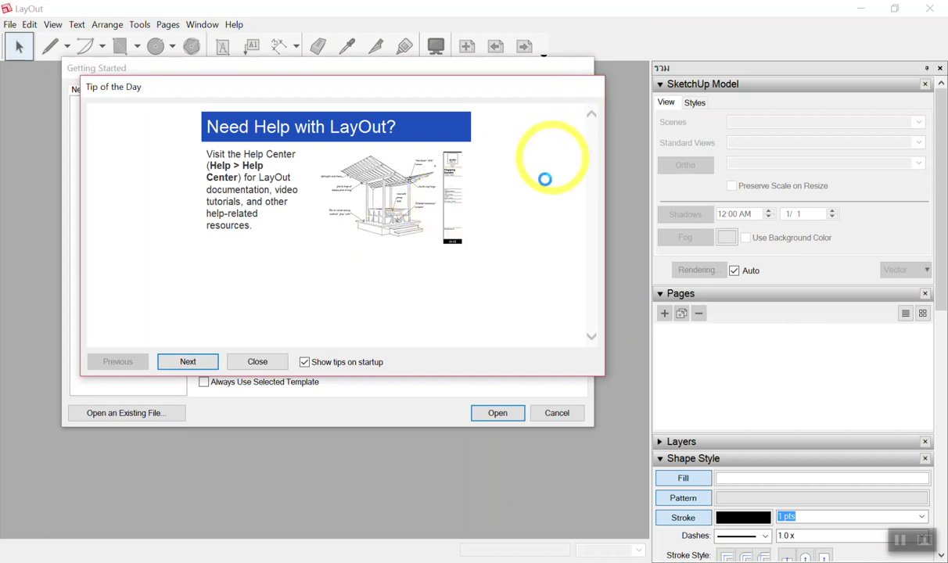
Step: Dismiss Tip of the Day and open a new document from the A3 Landscape template
{"action": "left_click", "coordinate": [260, 361]}
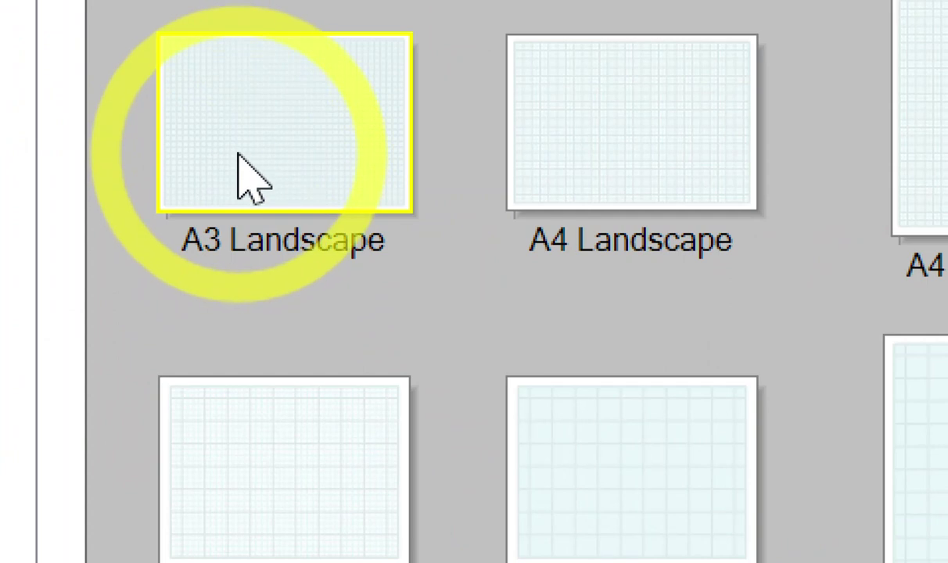
{"action": "double_click", "coordinate": [220, 135]}
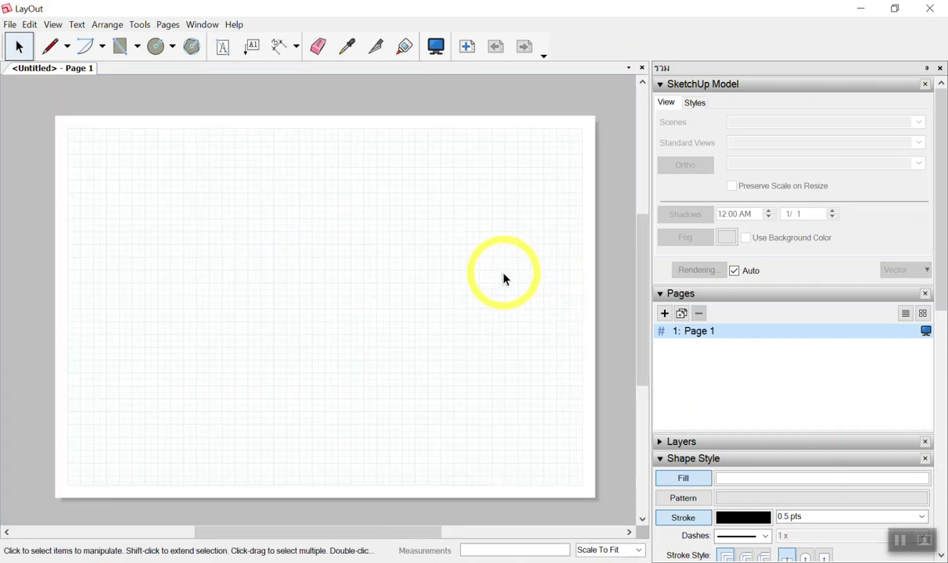
{"action": "scroll", "coordinate": [258, 231], "scroll_direction": "up", "scroll_amount": 1}
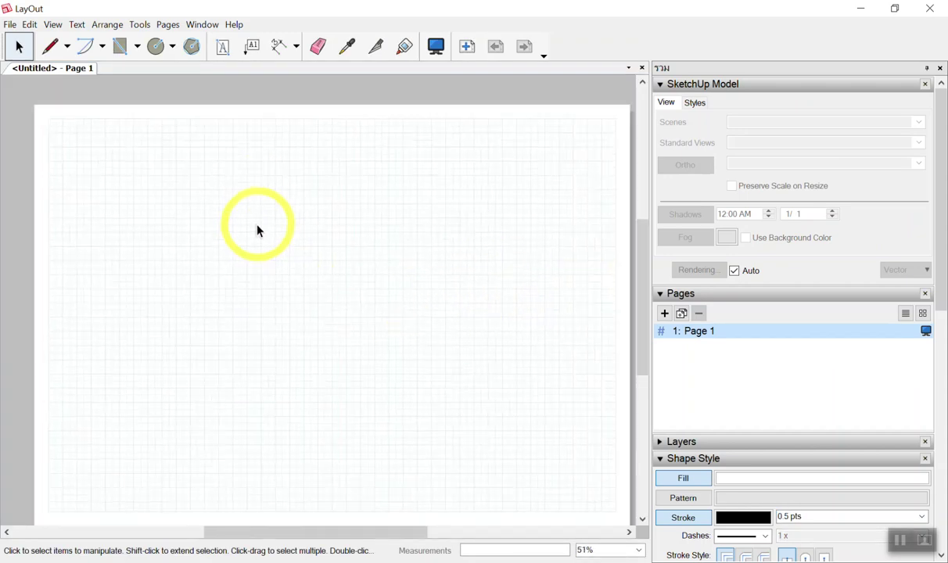
Step: Switch the model viewport's rendering mode to Vector and accept the warning
{"action": "left_click", "coordinate": [233, 243]}
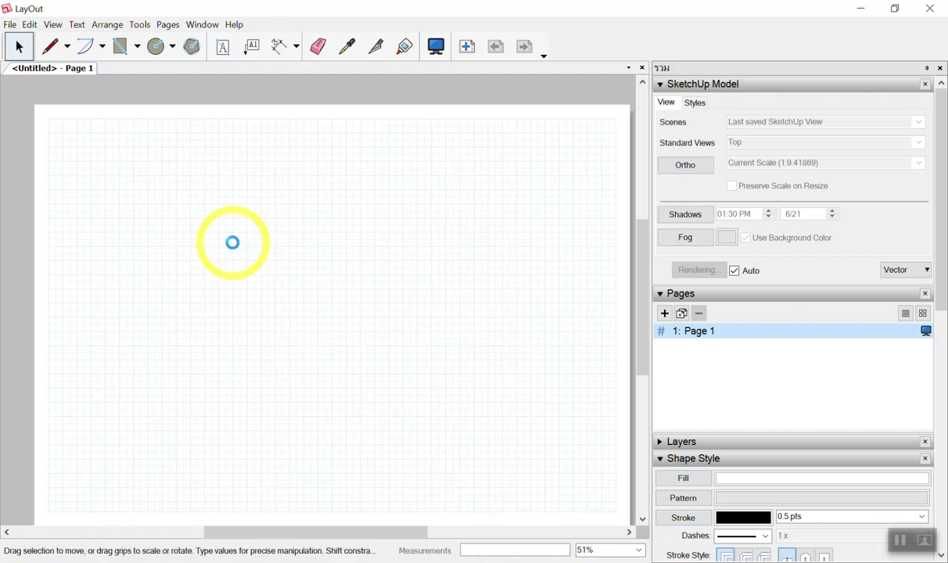
{"action": "left_click", "coordinate": [345, 161]}
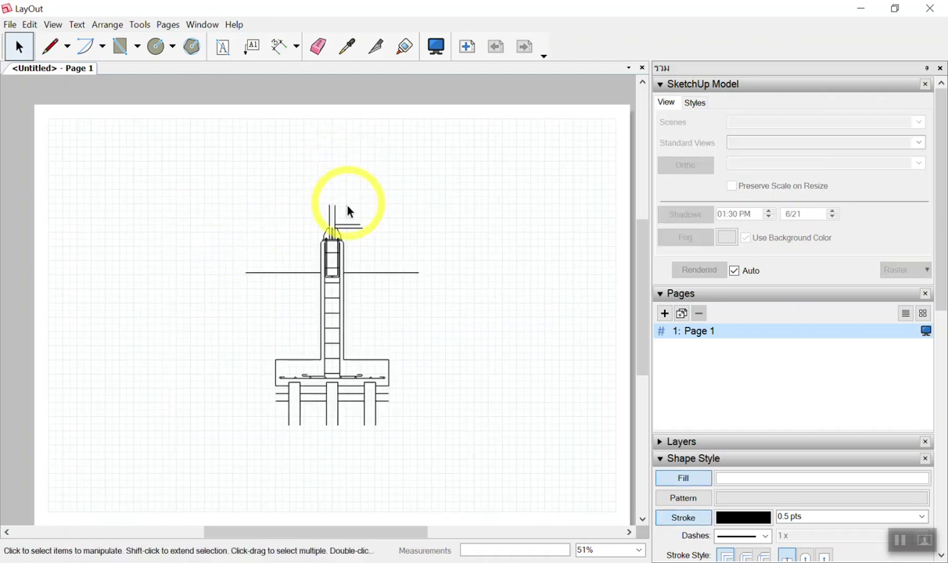
{"action": "scroll", "coordinate": [345, 313], "scroll_direction": "up", "scroll_amount": 1}
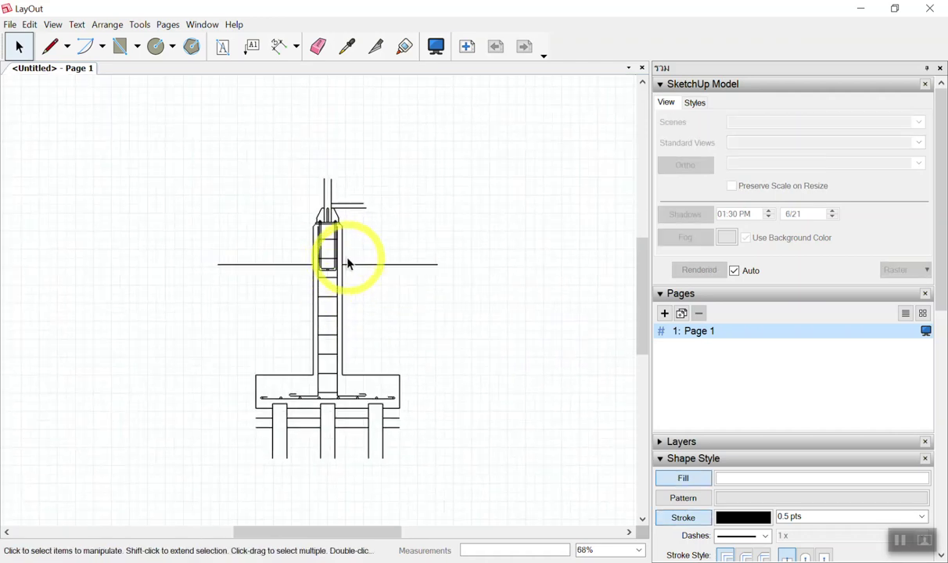
{"action": "scroll", "coordinate": [345, 243], "scroll_direction": "up", "scroll_amount": 1}
{"action": "scroll", "coordinate": [333, 212], "scroll_direction": "up", "scroll_amount": 1}
{"action": "scroll", "coordinate": [334, 208], "scroll_direction": "up", "scroll_amount": 2}
{"action": "scroll", "coordinate": [340, 205], "scroll_direction": "up", "scroll_amount": 2}
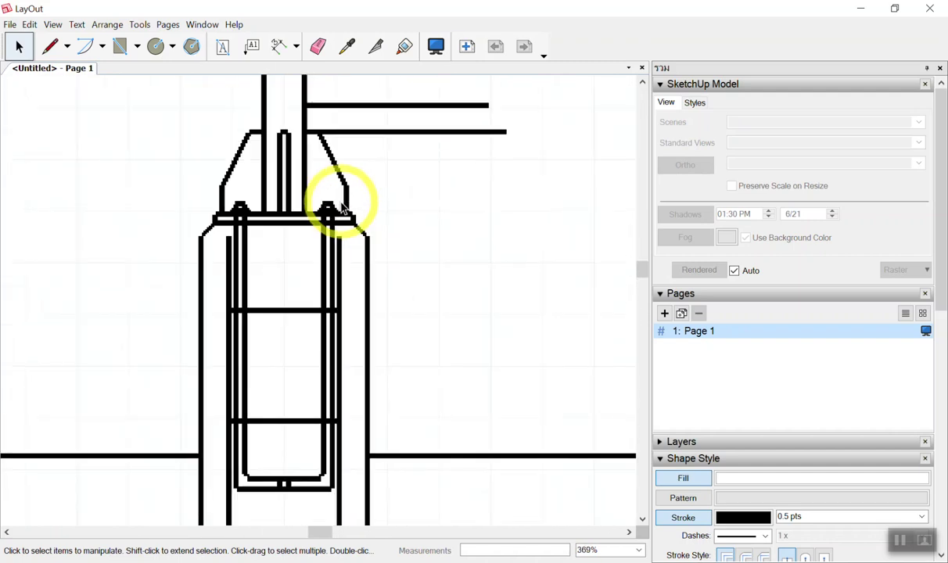
{"action": "scroll", "coordinate": [341, 207], "scroll_direction": "up", "scroll_amount": 1}
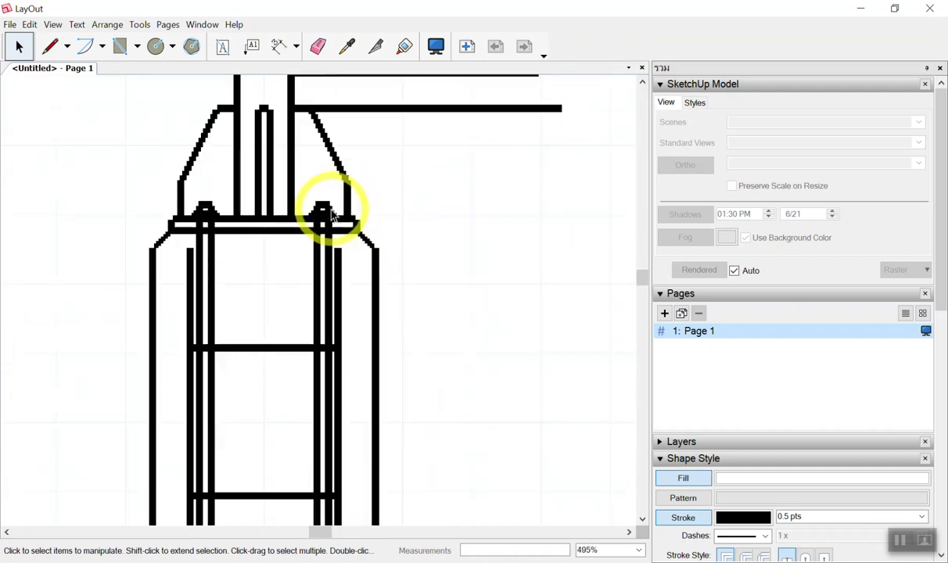
{"action": "left_click", "coordinate": [329, 211]}
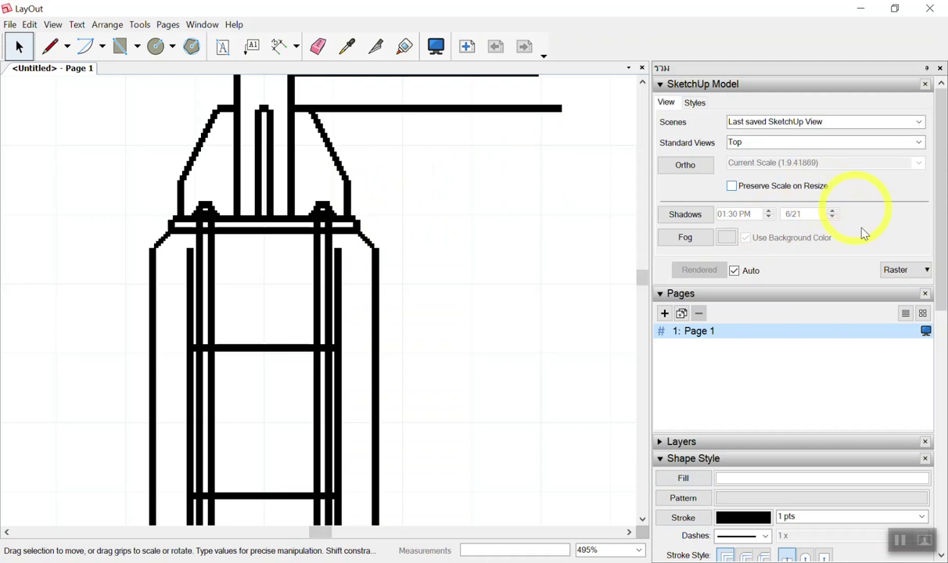
{"action": "left_click", "coordinate": [925, 271]}
{"action": "left_click", "coordinate": [903, 296]}
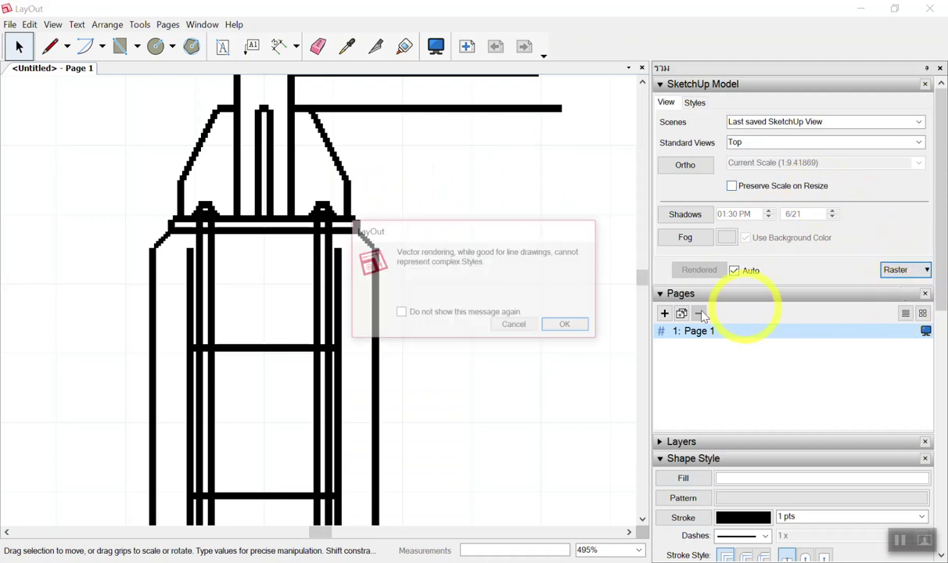
{"action": "left_click", "coordinate": [568, 326]}
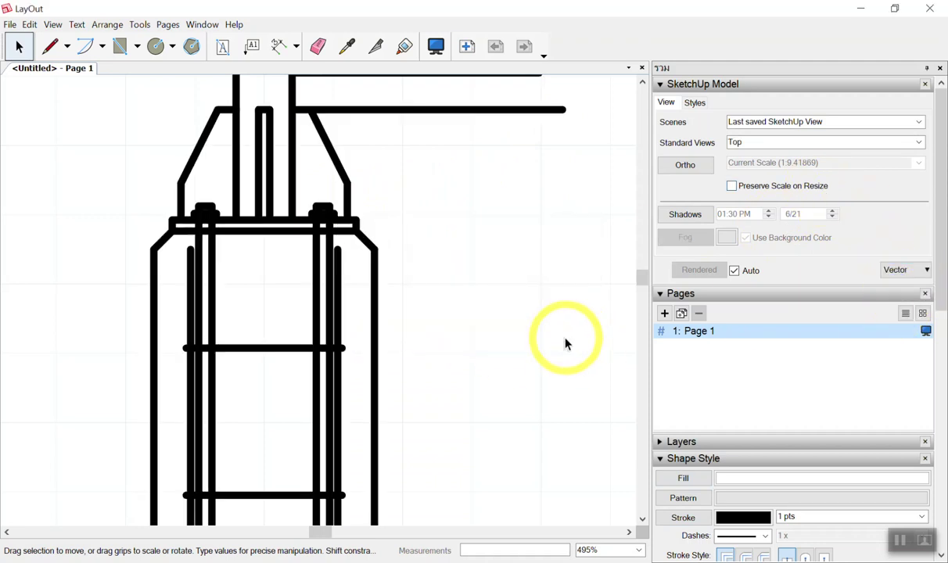
Step: Reselect the model viewport and show its Styles settings
{"action": "scroll", "coordinate": [317, 290], "scroll_direction": "down", "scroll_amount": 2}
{"action": "scroll", "coordinate": [308, 294], "scroll_direction": "down", "scroll_amount": 2}
{"action": "scroll", "coordinate": [307, 295], "scroll_direction": "down", "scroll_amount": 2}
{"action": "scroll", "coordinate": [321, 235], "scroll_direction": "down", "scroll_amount": 1}
{"action": "left_click", "coordinate": [341, 167]}
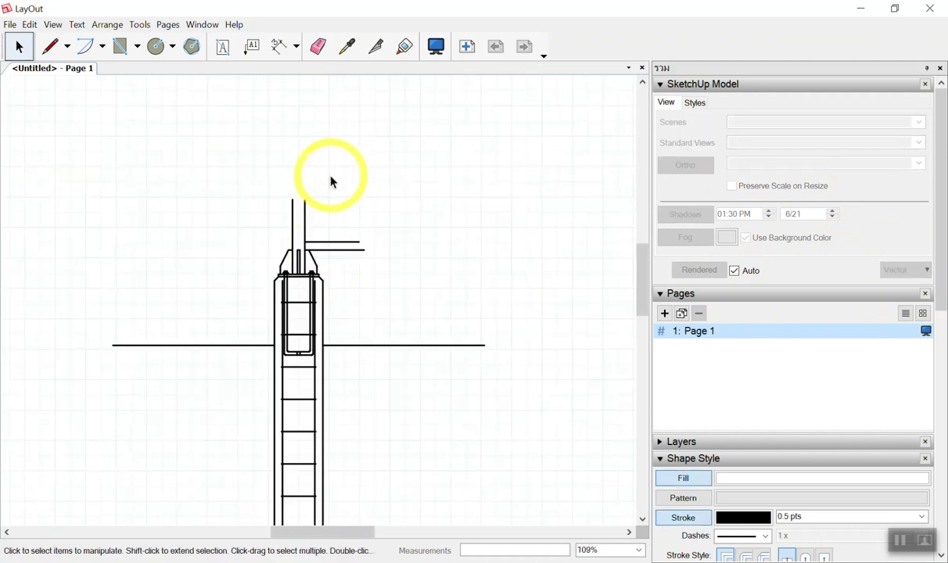
{"action": "scroll", "coordinate": [282, 345], "scroll_direction": "up", "scroll_amount": 1}
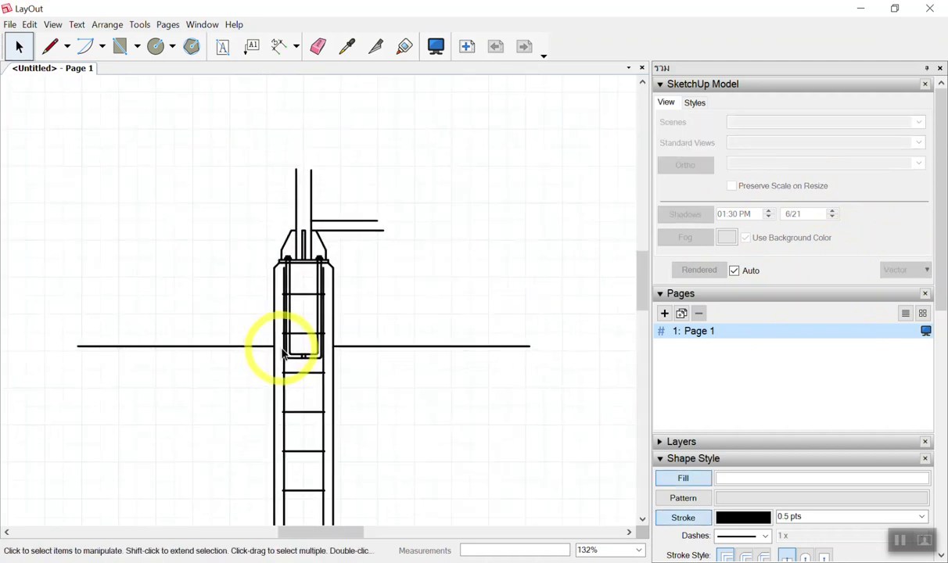
{"action": "scroll", "coordinate": [309, 301], "scroll_direction": "up", "scroll_amount": 1}
{"action": "scroll", "coordinate": [323, 238], "scroll_direction": "up", "scroll_amount": 2}
{"action": "left_click", "coordinate": [321, 238]}
{"action": "scroll", "coordinate": [323, 238], "scroll_direction": "up", "scroll_amount": 1}
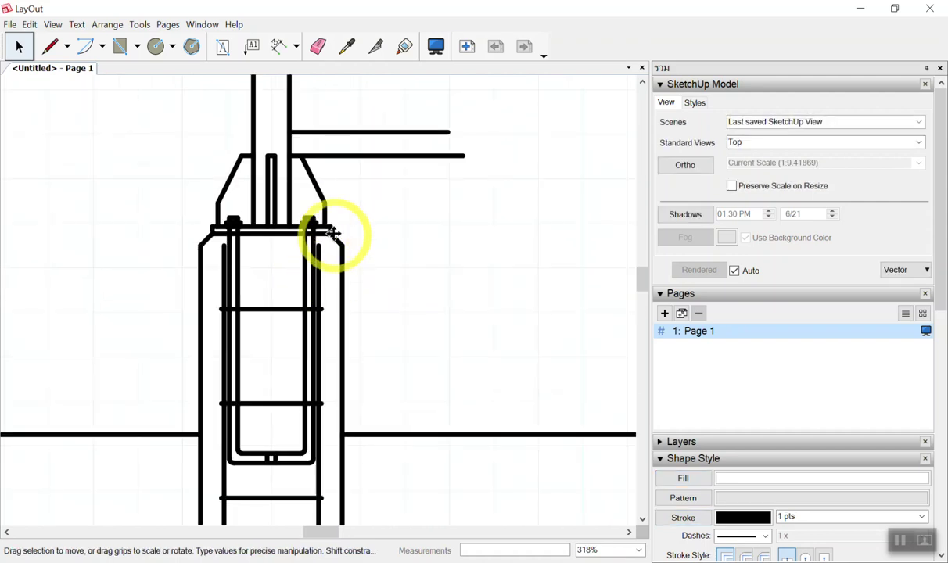
{"action": "scroll", "coordinate": [332, 241], "scroll_direction": "up", "scroll_amount": 1}
{"action": "scroll", "coordinate": [290, 282], "scroll_direction": "down", "scroll_amount": 1}
{"action": "scroll", "coordinate": [286, 303], "scroll_direction": "down", "scroll_amount": 2}
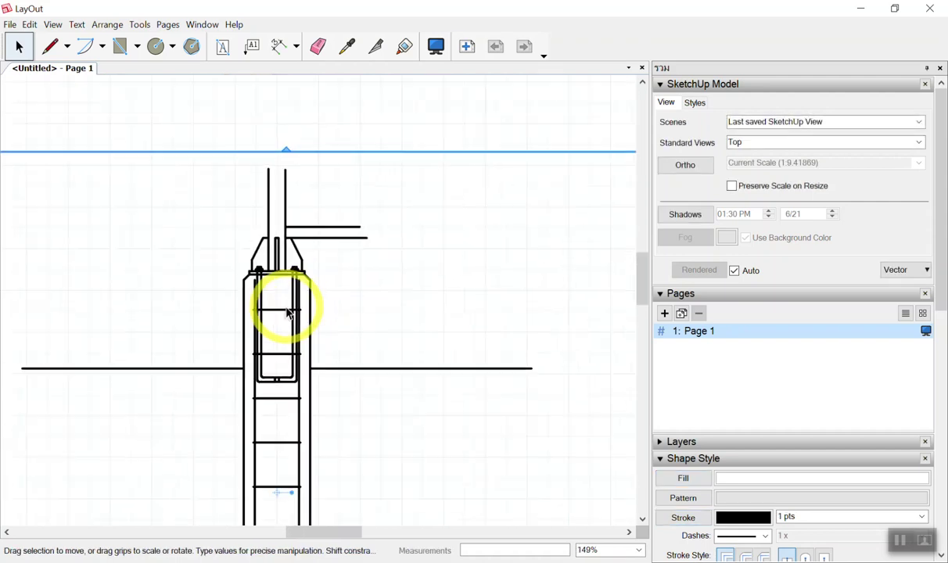
{"action": "scroll", "coordinate": [286, 318], "scroll_direction": "up", "scroll_amount": 1}
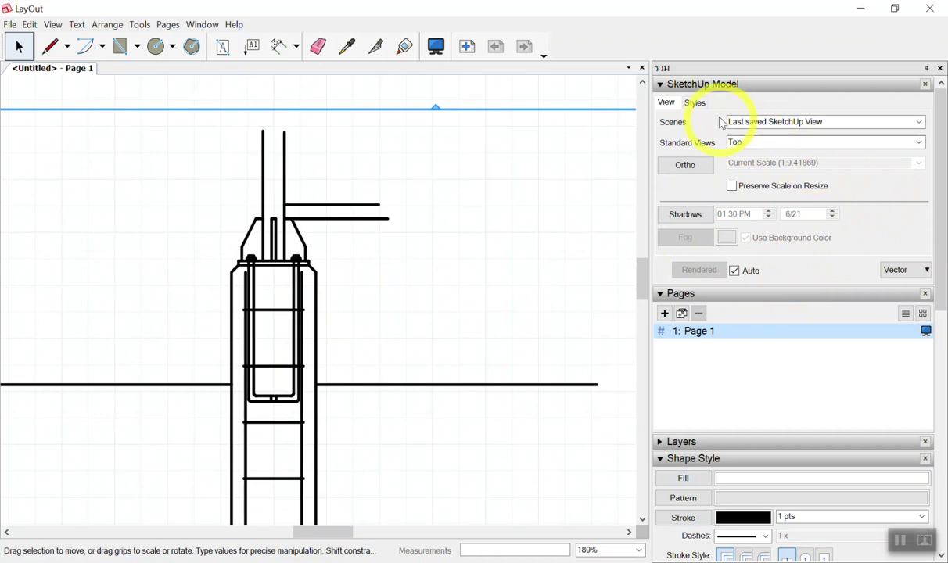
{"action": "left_click", "coordinate": [694, 103]}
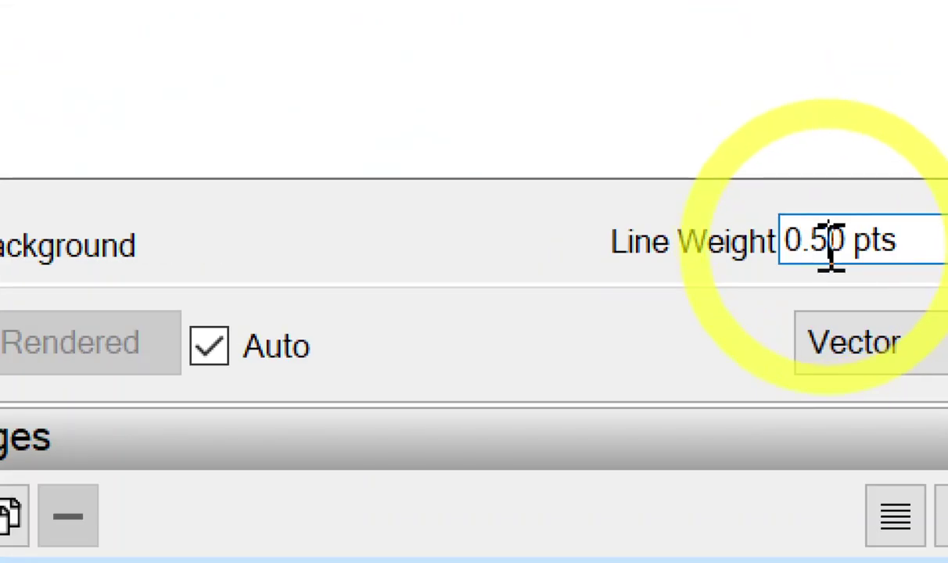
Step: Set the viewport's line weight to 0.10 pts
{"action": "left_click", "coordinate": [831, 242]}
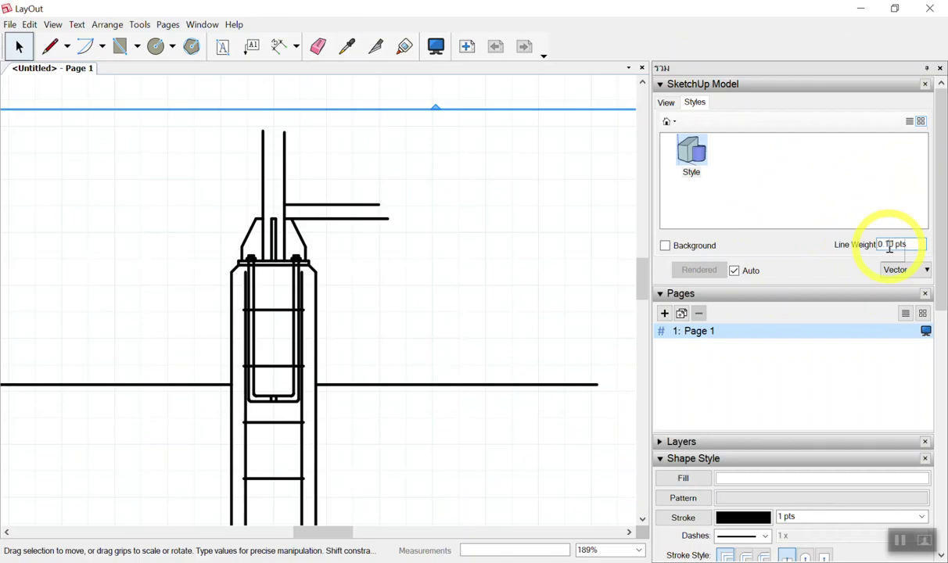
{"action": "key", "text": "Return"}
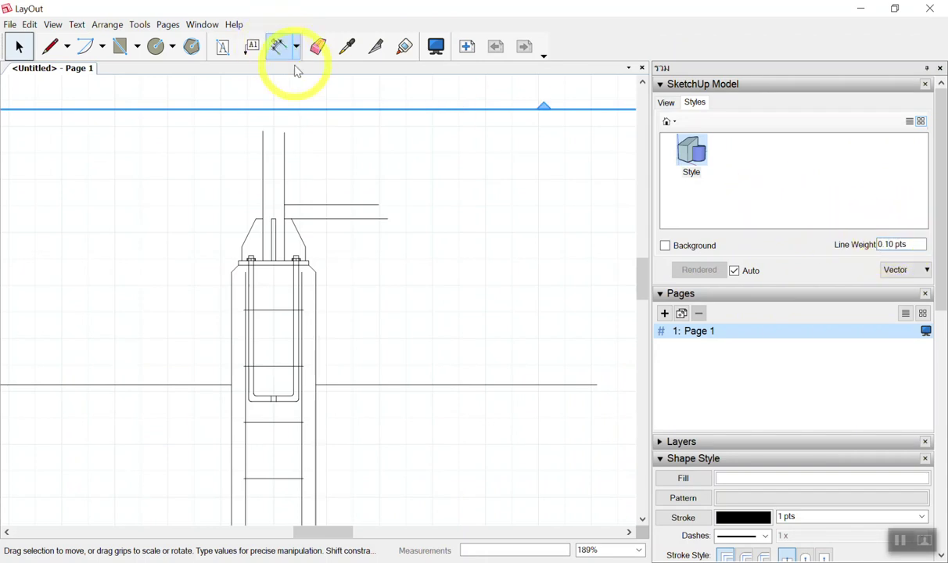
{"action": "left_click", "coordinate": [311, 91]}
{"action": "scroll", "coordinate": [463, 177], "scroll_direction": "down", "scroll_amount": 2}
{"action": "scroll", "coordinate": [469, 182], "scroll_direction": "down", "scroll_amount": 2}
{"action": "scroll", "coordinate": [403, 310], "scroll_direction": "down", "scroll_amount": 2}
{"action": "scroll", "coordinate": [391, 314], "scroll_direction": "up", "scroll_amount": 2}
{"action": "scroll", "coordinate": [329, 298], "scroll_direction": "up", "scroll_amount": 1}
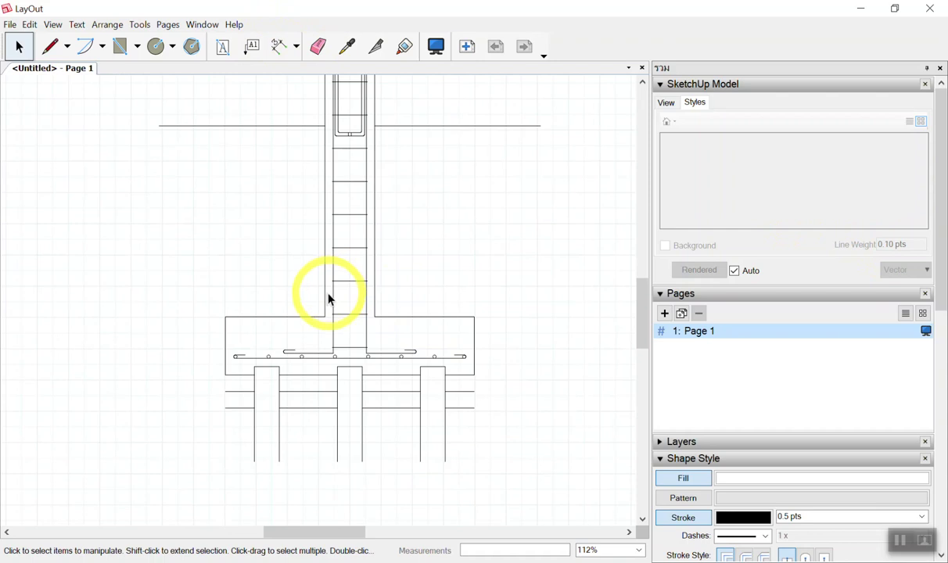
Step: Switch to the SketchUp window showing the footing and frame plan model
{"action": "key", "text": "alt+Tab"}
{"action": "scroll", "coordinate": [285, 163], "scroll_direction": "down", "scroll_amount": 3}
{"action": "scroll", "coordinate": [275, 197], "scroll_direction": "down", "scroll_amount": 2}
{"action": "scroll", "coordinate": [344, 147], "scroll_direction": "up", "scroll_amount": 1}
{"action": "scroll", "coordinate": [344, 146], "scroll_direction": "up", "scroll_amount": 1}
{"action": "scroll", "coordinate": [271, 218], "scroll_direction": "down", "scroll_amount": 1}
{"action": "scroll", "coordinate": [270, 219], "scroll_direction": "down", "scroll_amount": 2}
{"action": "scroll", "coordinate": [492, 237], "scroll_direction": "up", "scroll_amount": 1}
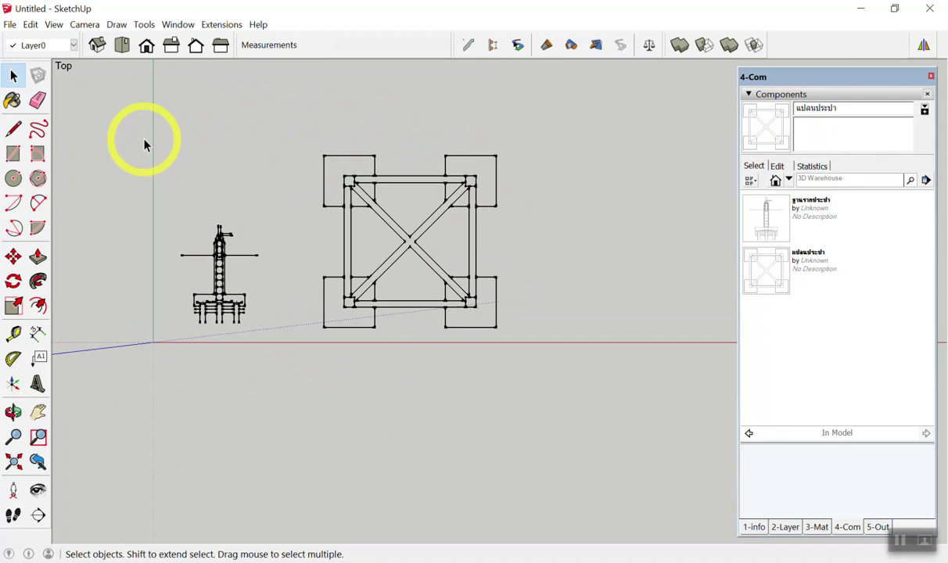
Step: Draw a 1 m by 1 m square beside the plan and pull it up into a 1 m cube
{"action": "scroll", "coordinate": [359, 247], "scroll_direction": "down", "scroll_amount": 2}
{"action": "mouse_move", "coordinate": [519, 354]}
{"action": "middle_mouse_down"}
{"action": "mouse_move", "coordinate": [281, 99]}
{"action": "mouse_move", "coordinate": [355, 164]}
{"action": "middle_mouse_up"}
{"action": "scroll", "coordinate": [360, 180], "scroll_direction": "down", "scroll_amount": 2}
{"action": "scroll", "coordinate": [465, 265], "scroll_direction": "up", "scroll_amount": 2}
{"action": "middle_click_drag", "start_coordinate": [465, 264], "coordinate": [468, 110]}
{"action": "scroll", "coordinate": [444, 321], "scroll_direction": "up", "scroll_amount": 1}
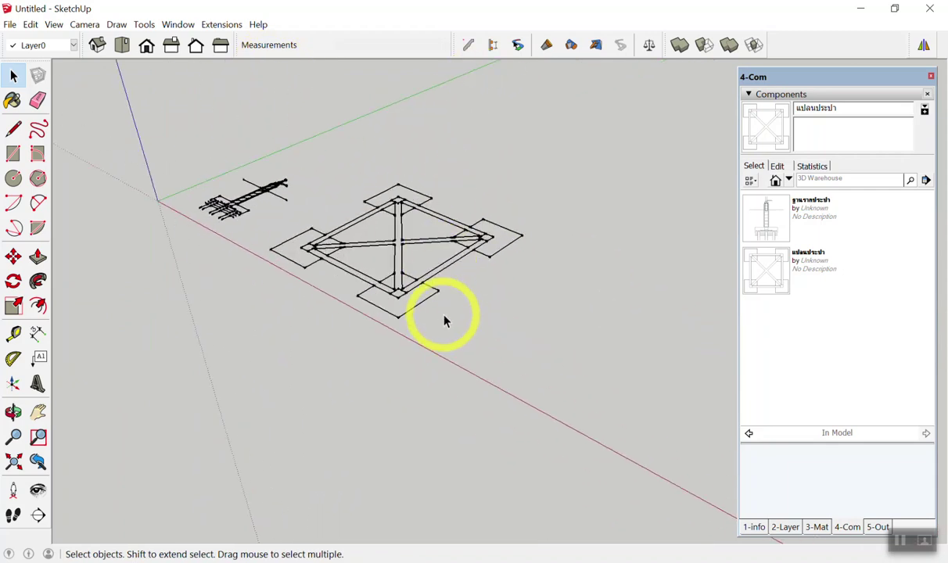
{"action": "key", "text": "r"}
{"action": "left_click", "coordinate": [452, 342]}
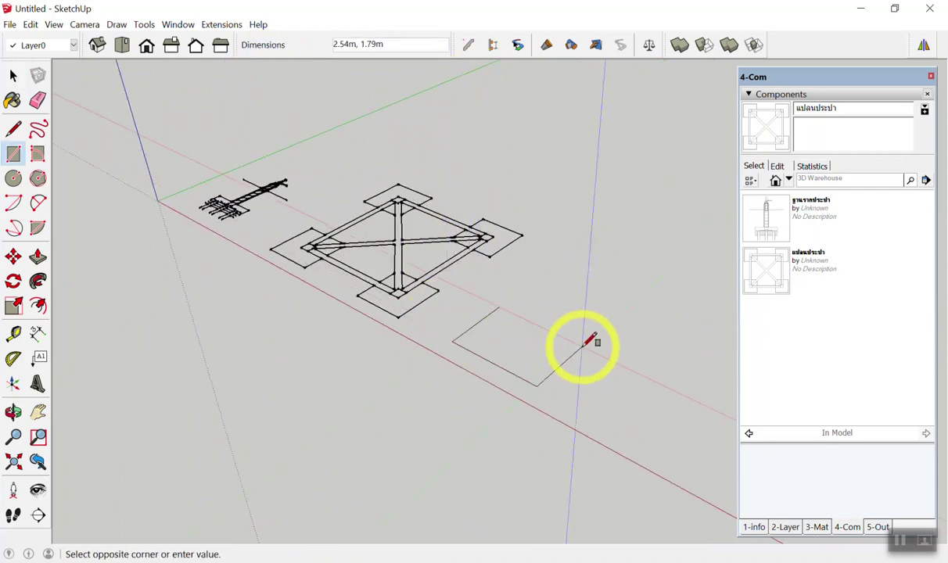
{"action": "left_click", "coordinate": [582, 347]}
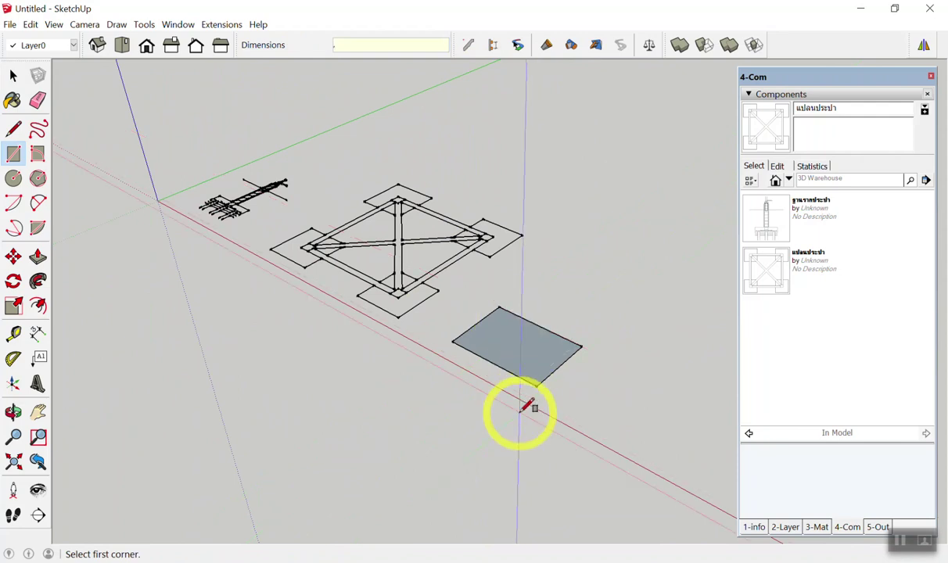
{"action": "key", "text": "ctrl+z"}
{"action": "left_click", "coordinate": [470, 341]}
{"action": "left_click", "coordinate": [588, 330]}
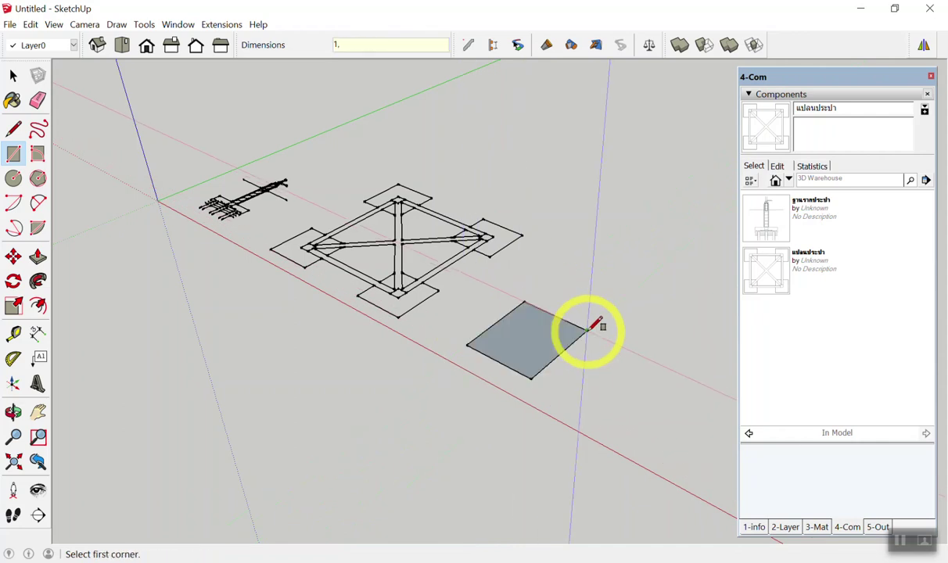
{"action": "type", "text": "1"}
{"action": "key", "text": "Return"}
{"action": "key", "text": "p"}
{"action": "scroll", "coordinate": [586, 328], "scroll_direction": "up", "scroll_amount": 3}
{"action": "mouse_move", "coordinate": [398, 347]}
{"action": "left_mouse_down"}
{"action": "mouse_move", "coordinate": [406, 275]}
{"action": "mouse_move", "coordinate": [397, 291]}
{"action": "left_mouse_up"}
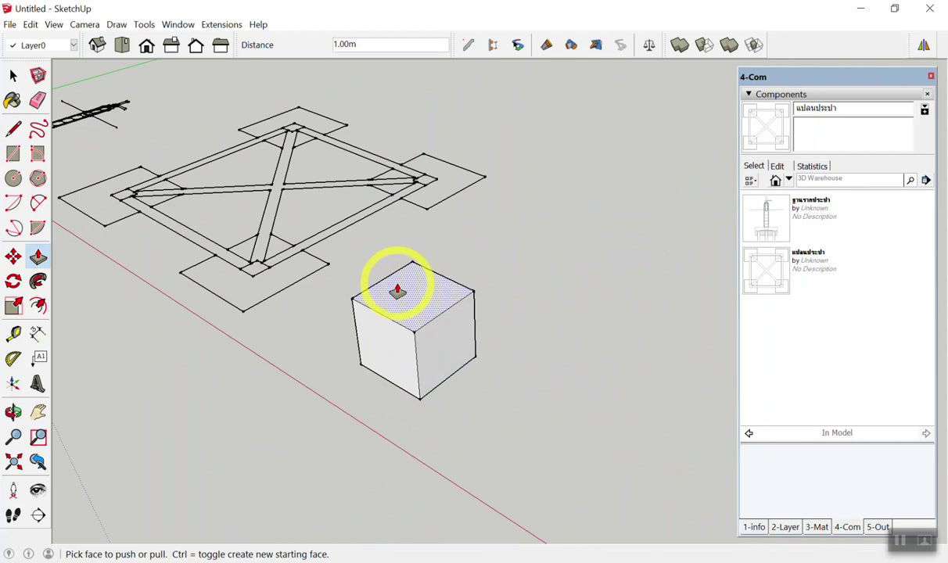
Step: Turn the whole cube into a component named Box
{"action": "key", "text": "space"}
{"action": "scroll", "coordinate": [460, 290], "scroll_direction": "up", "scroll_amount": 2}
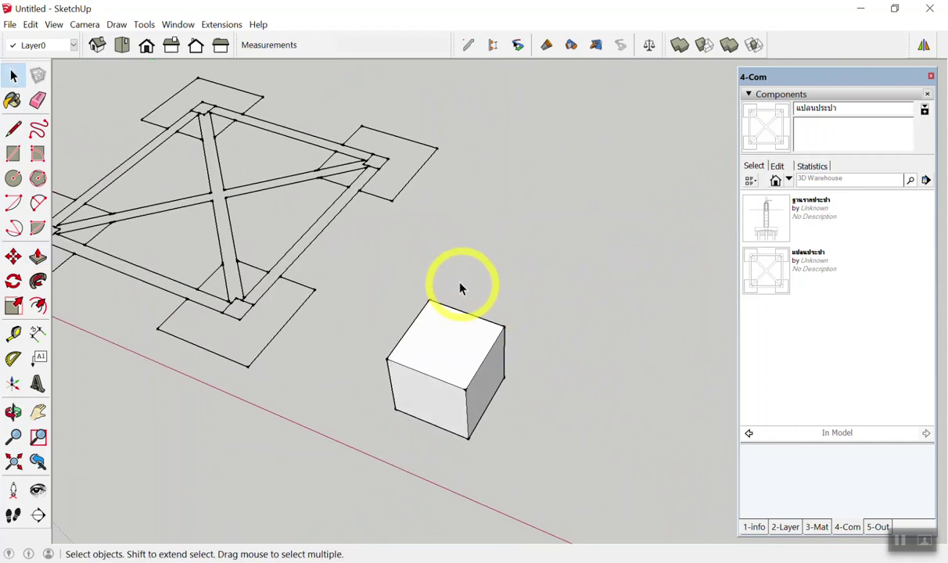
{"action": "left_click_drag", "start_coordinate": [339, 287], "coordinate": [628, 495]}
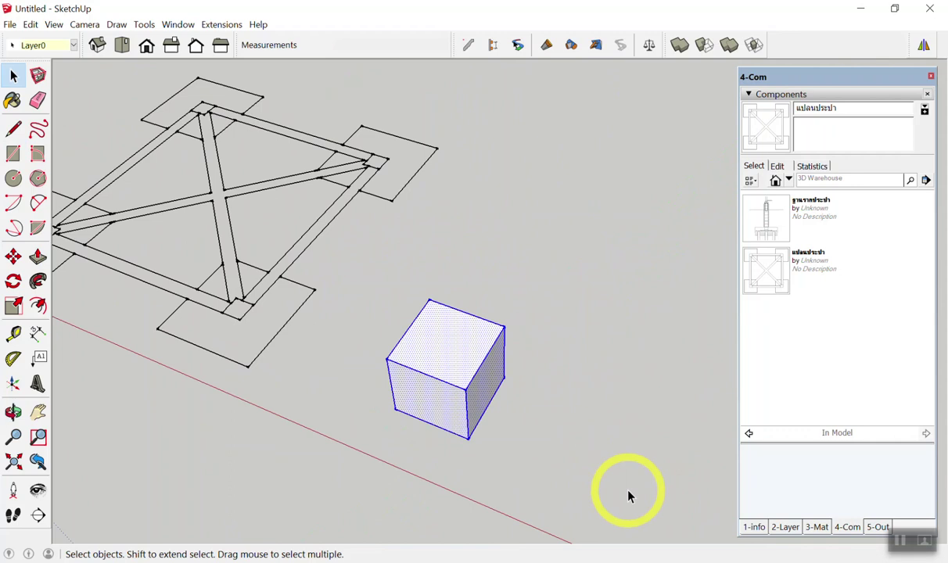
{"action": "key", "text": "g"}
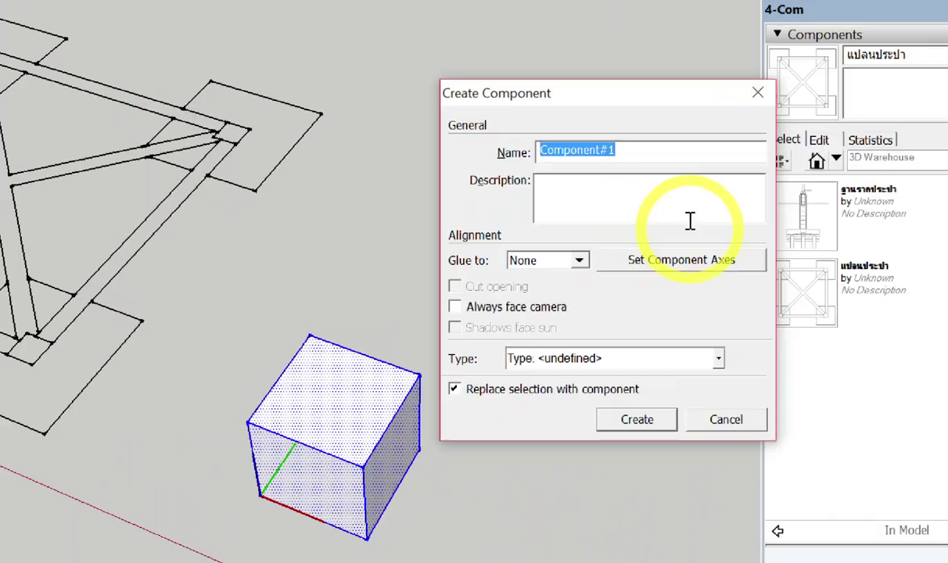
{"action": "type", "text": "Box"}
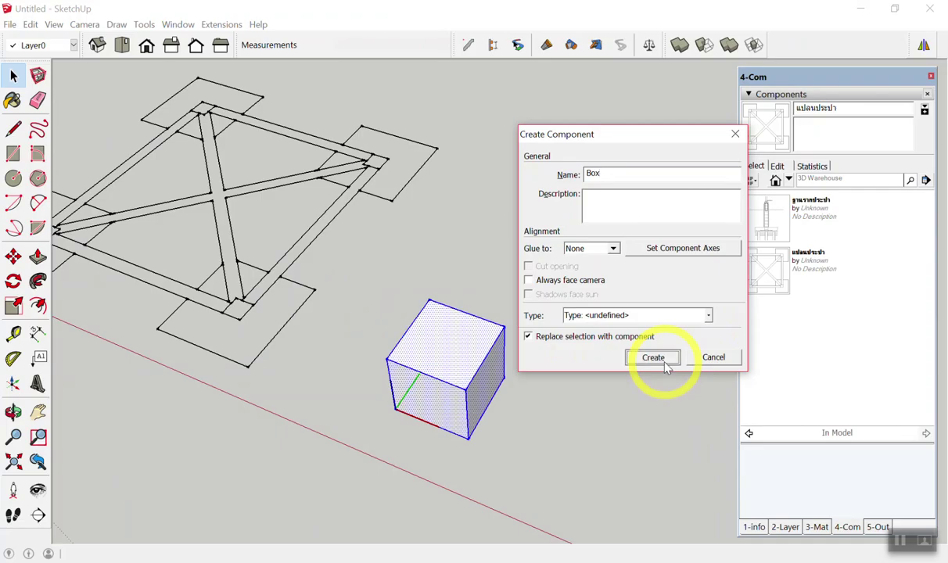
{"action": "left_click", "coordinate": [654, 357]}
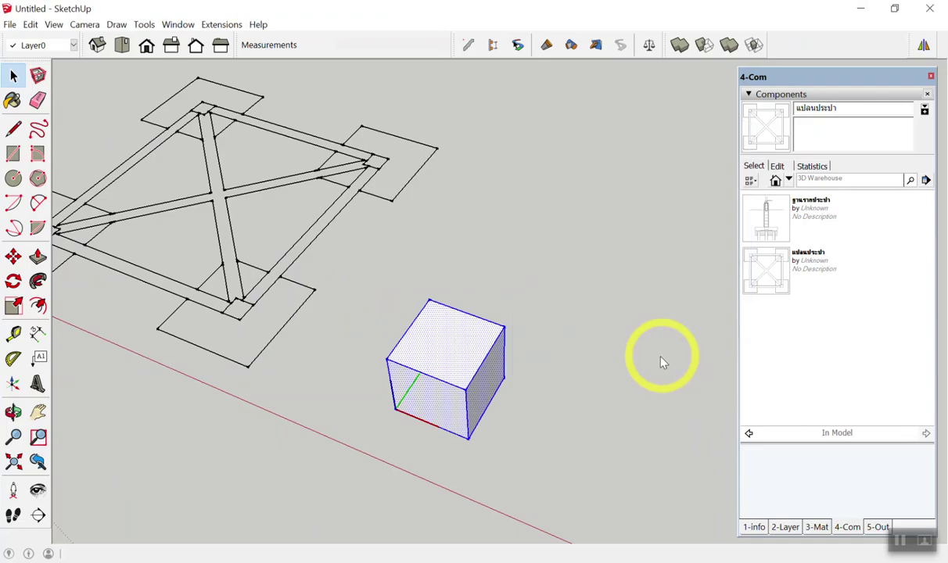
{"action": "left_click", "coordinate": [817, 527]}
Step: Return to the Components list and open the Box component's context menu
{"action": "left_click", "coordinate": [847, 527]}
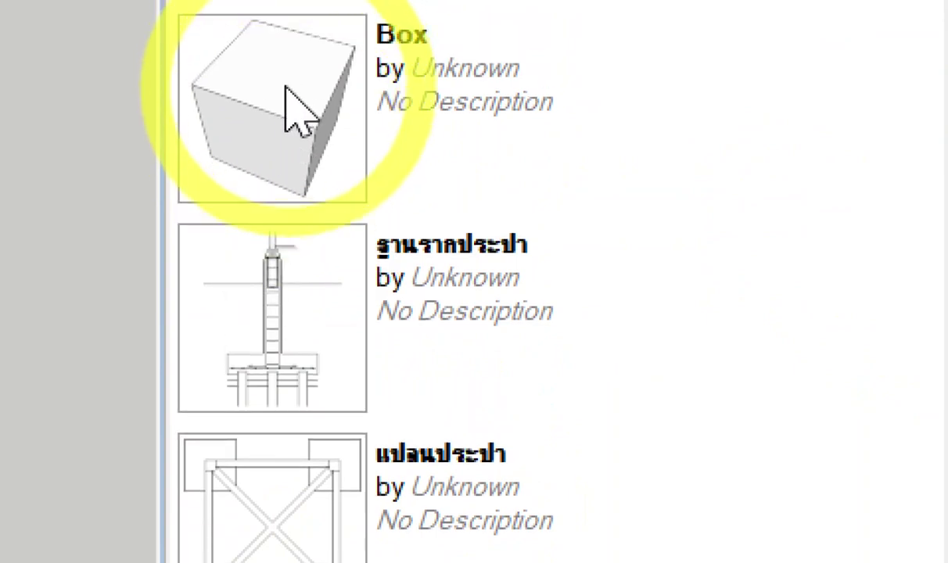
{"action": "right_click", "coordinate": [286, 90]}
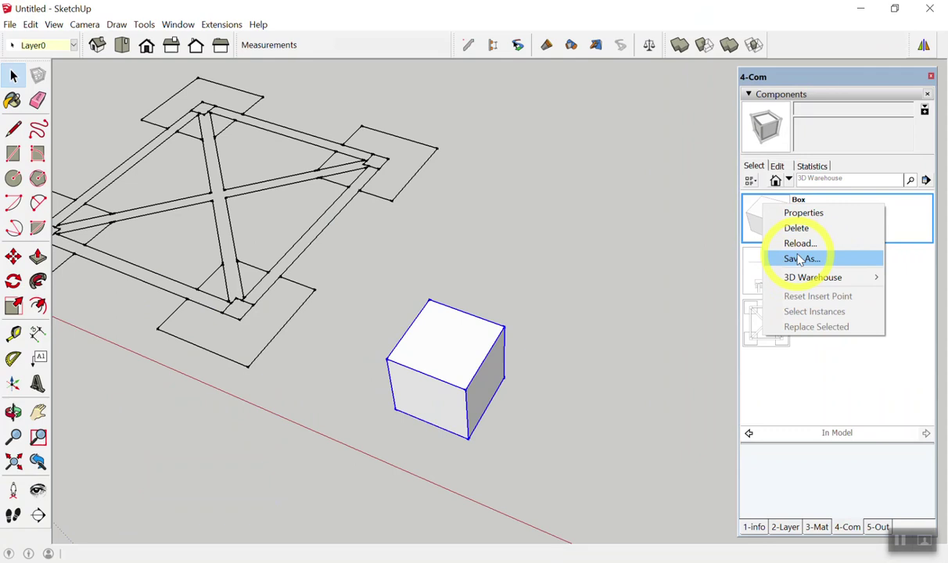
Step: Open Save As for the Box component, retrying after cancelling the first attempt
{"action": "left_click", "coordinate": [403, 299]}
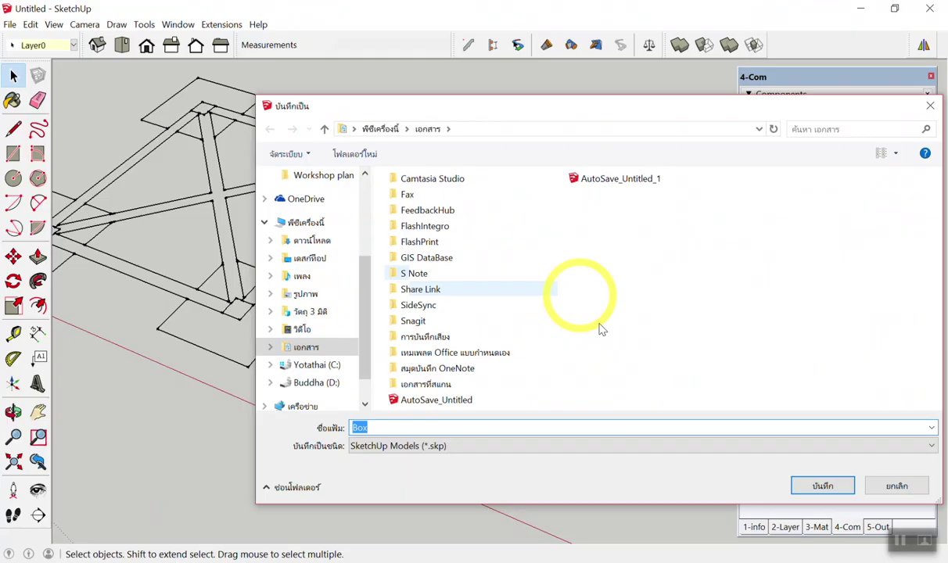
{"action": "left_click", "coordinate": [885, 488]}
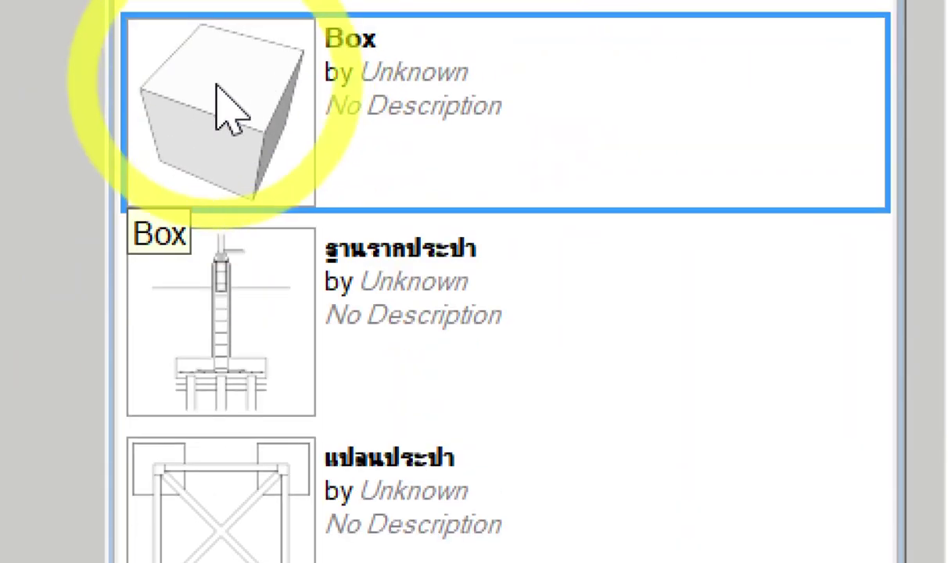
{"action": "right_click", "coordinate": [219, 94]}
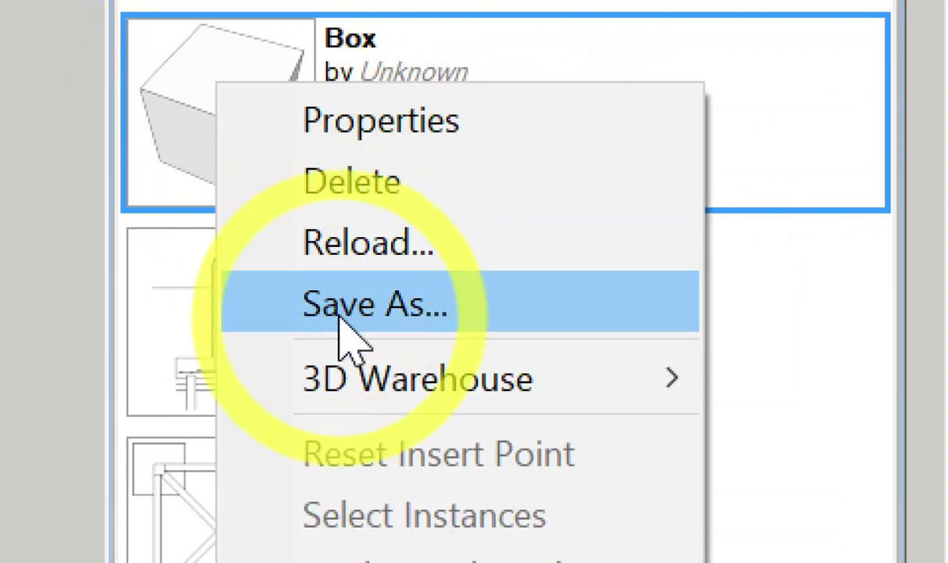
{"action": "left_click", "coordinate": [342, 323]}
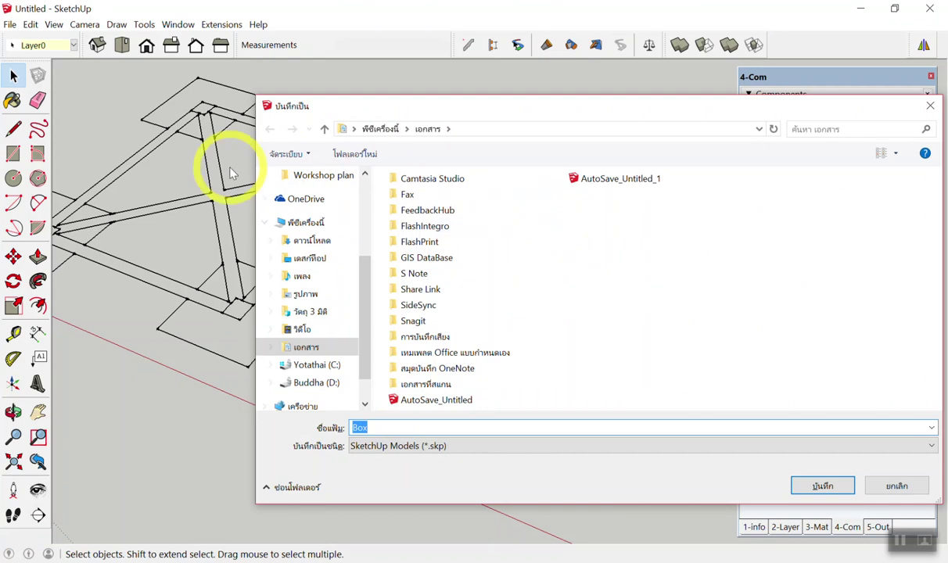
{"action": "scroll", "coordinate": [332, 254], "scroll_direction": "up", "scroll_amount": 1}
{"action": "scroll", "coordinate": [337, 248], "scroll_direction": "up", "scroll_amount": 2}
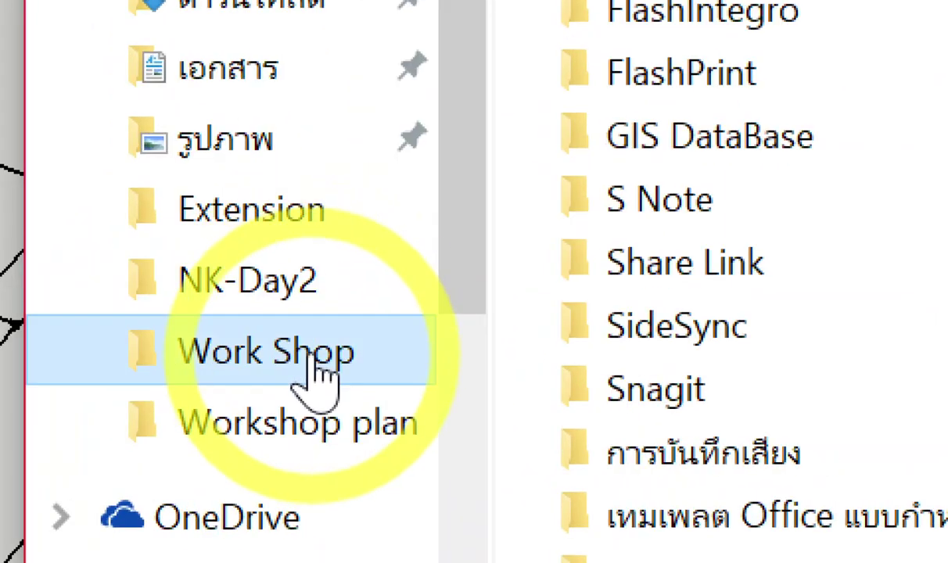
Step: Browse to Work Shop New > RC Pipe > components and save Box there
{"action": "left_click", "coordinate": [313, 376]}
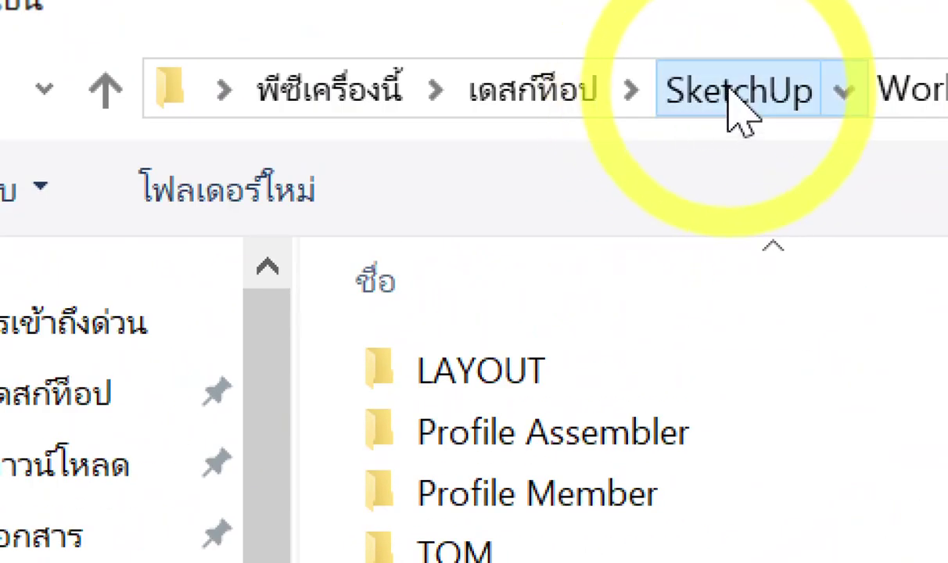
{"action": "left_click", "coordinate": [731, 93]}
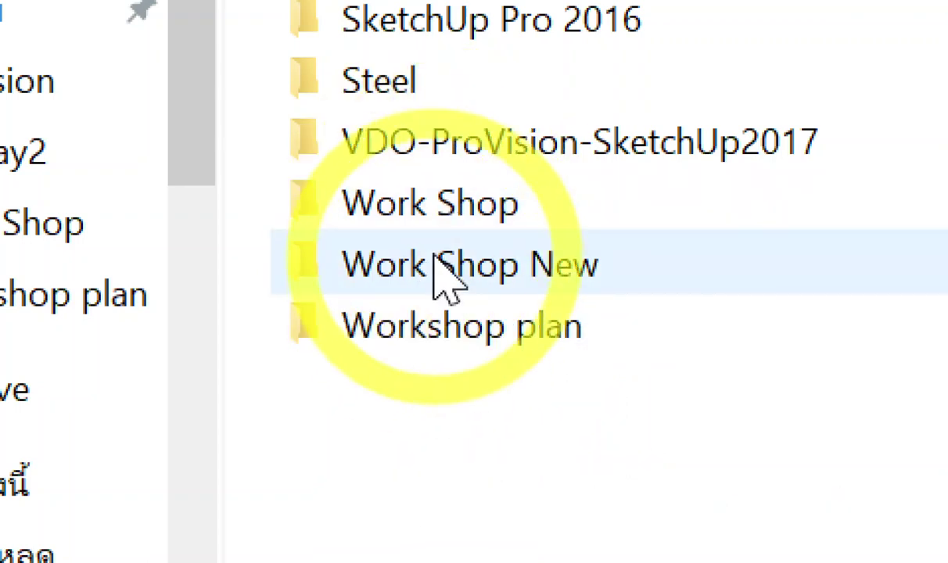
{"action": "left_click", "coordinate": [438, 270]}
{"action": "double_click", "coordinate": [438, 270]}
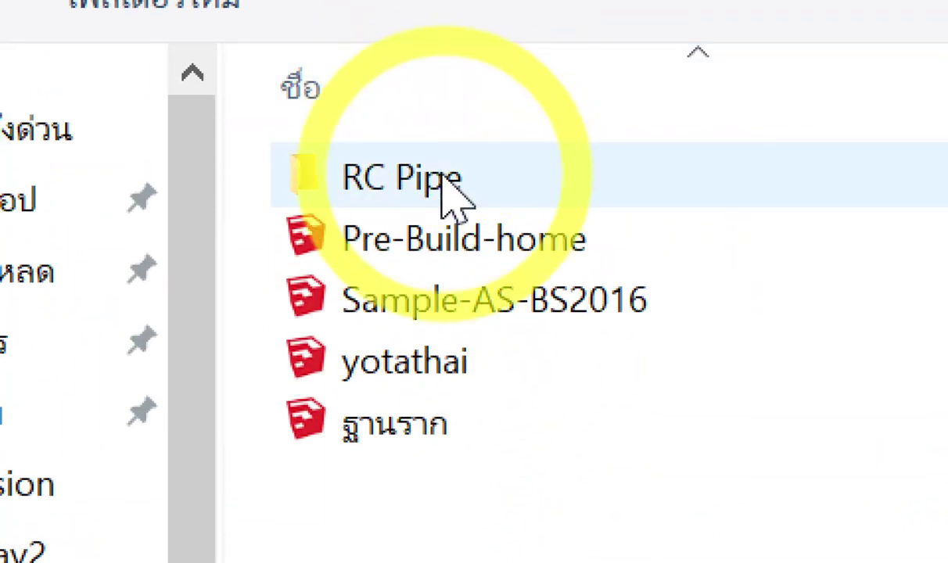
{"action": "left_click", "coordinate": [449, 188]}
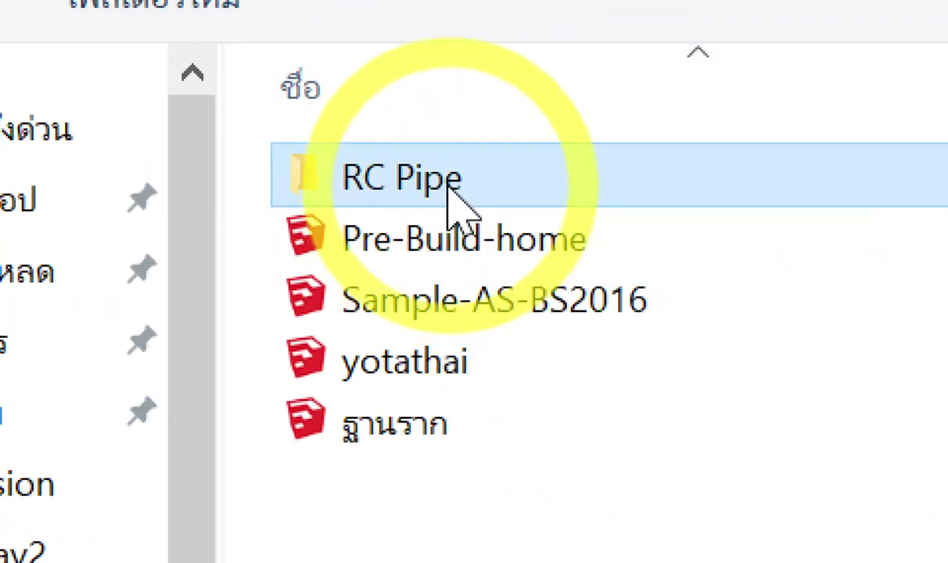
{"action": "double_click", "coordinate": [449, 187]}
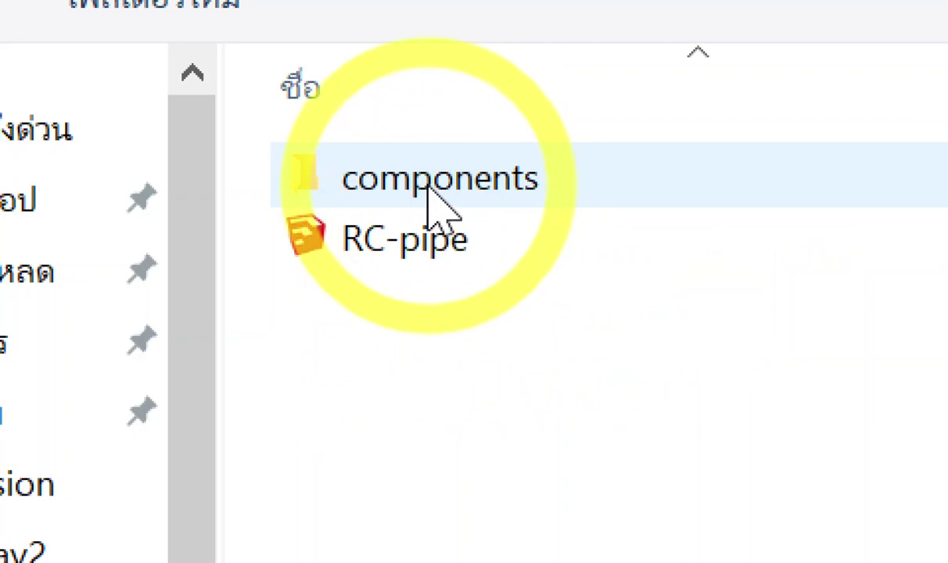
{"action": "double_click", "coordinate": [429, 195]}
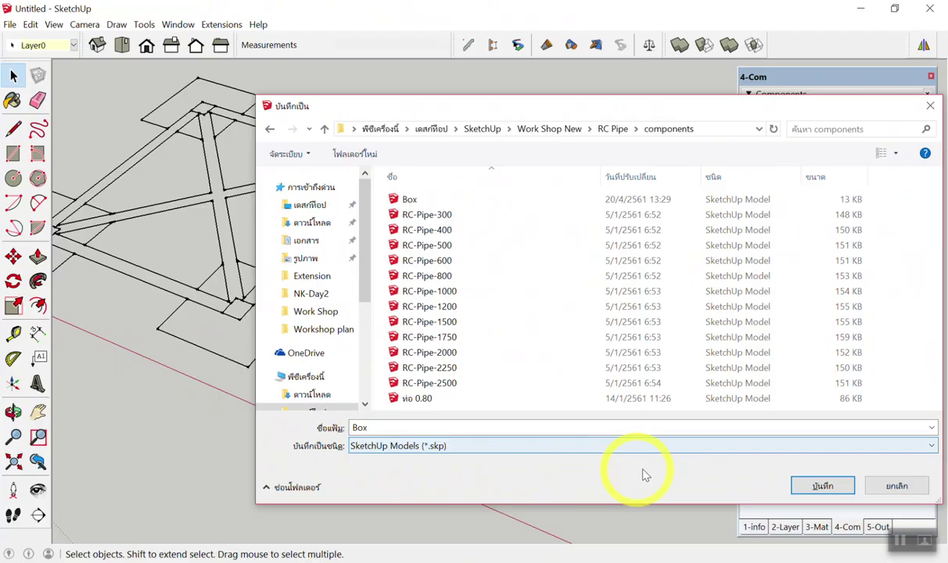
{"action": "left_click", "coordinate": [792, 481]}
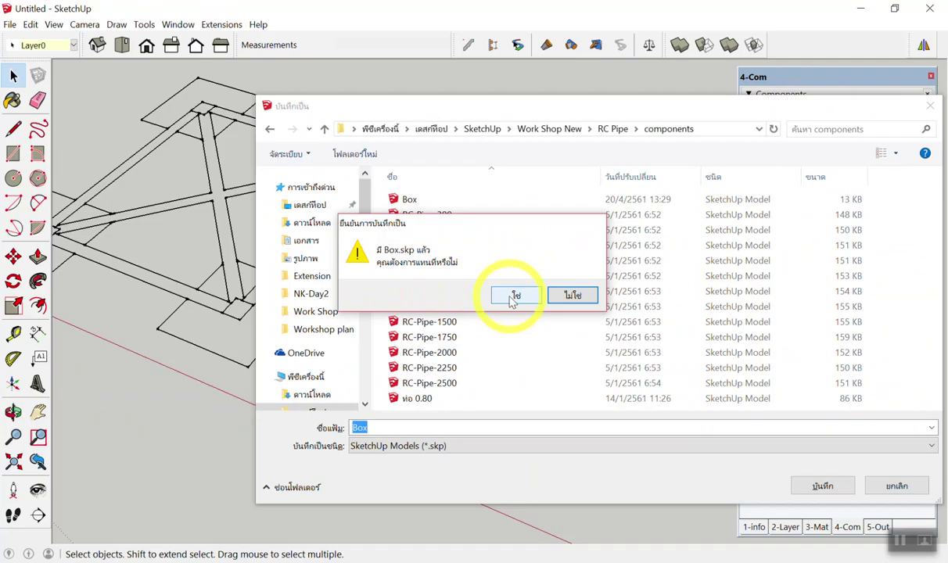
Step: Confirm replacing Box.skp, then save ฐานรากประปา into the same components folder
{"action": "left_click", "coordinate": [516, 295]}
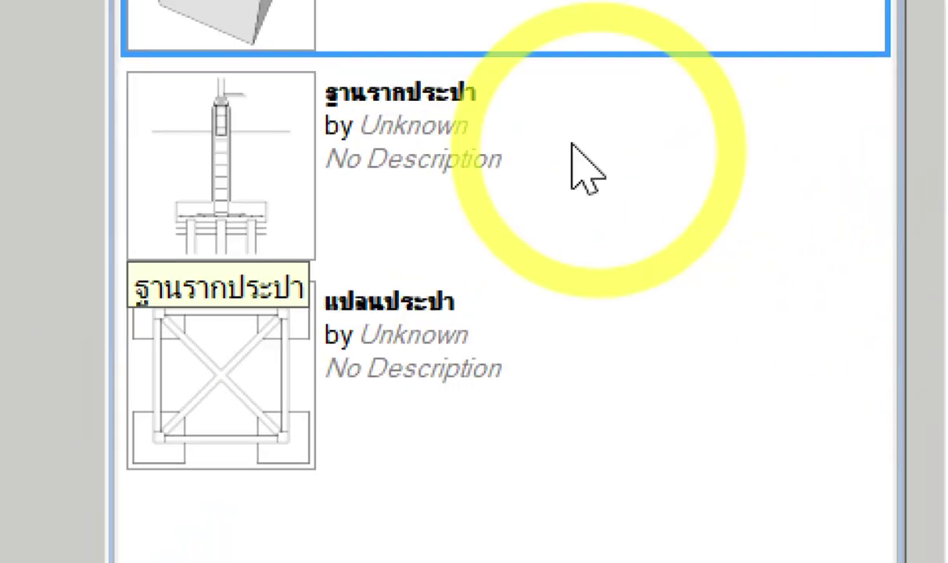
{"action": "right_click", "coordinate": [226, 188]}
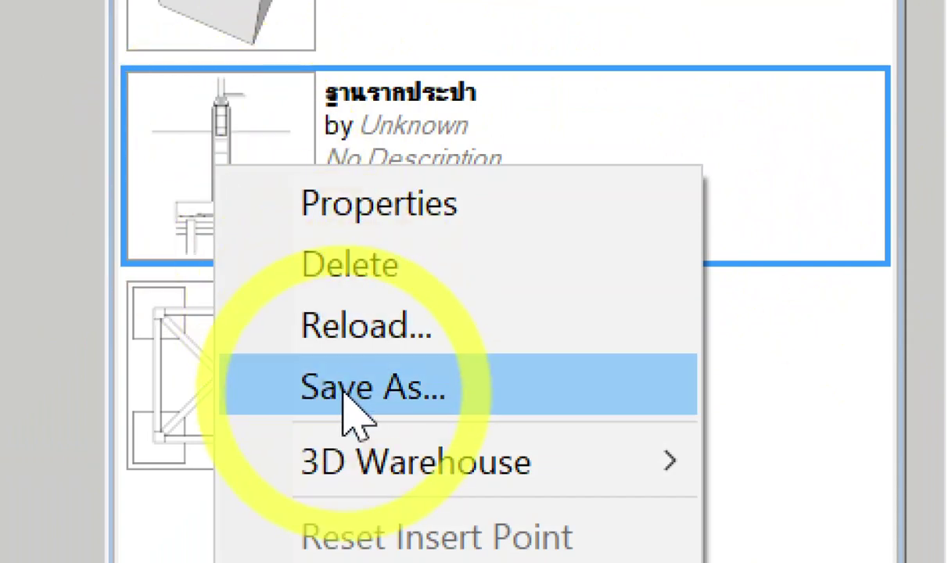
{"action": "left_click", "coordinate": [345, 391]}
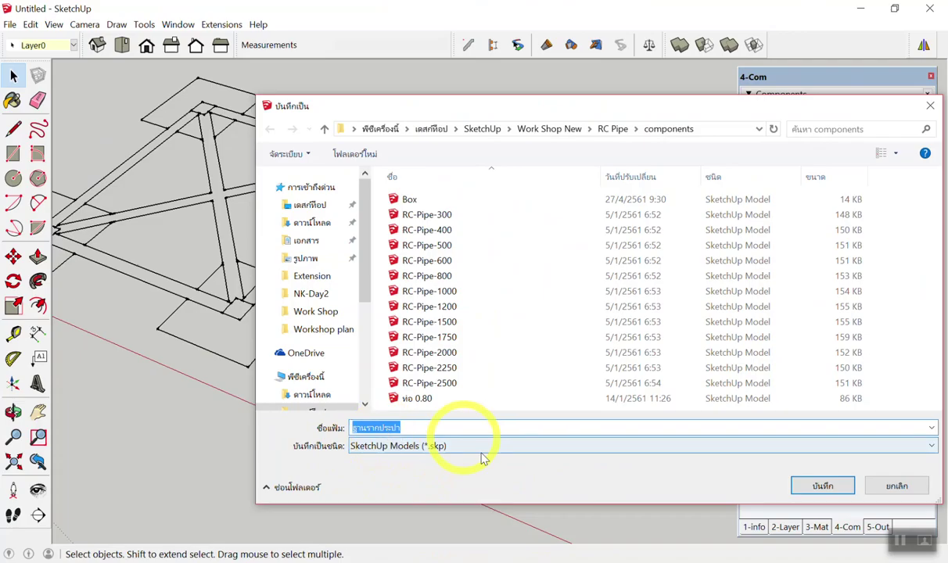
{"action": "left_click", "coordinate": [831, 486]}
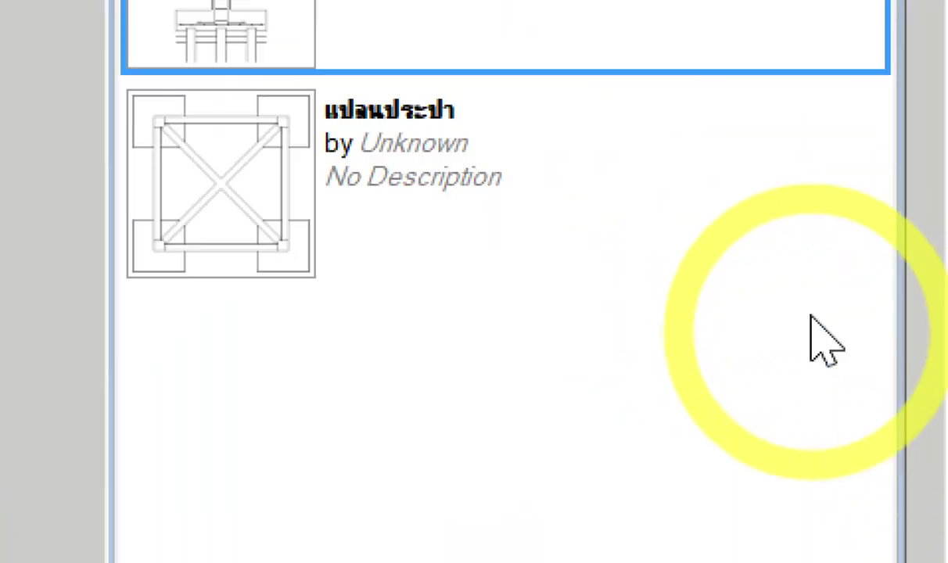
Step: Save the แปลนประปา component into the RC Pipe components folder
{"action": "right_click", "coordinate": [213, 146]}
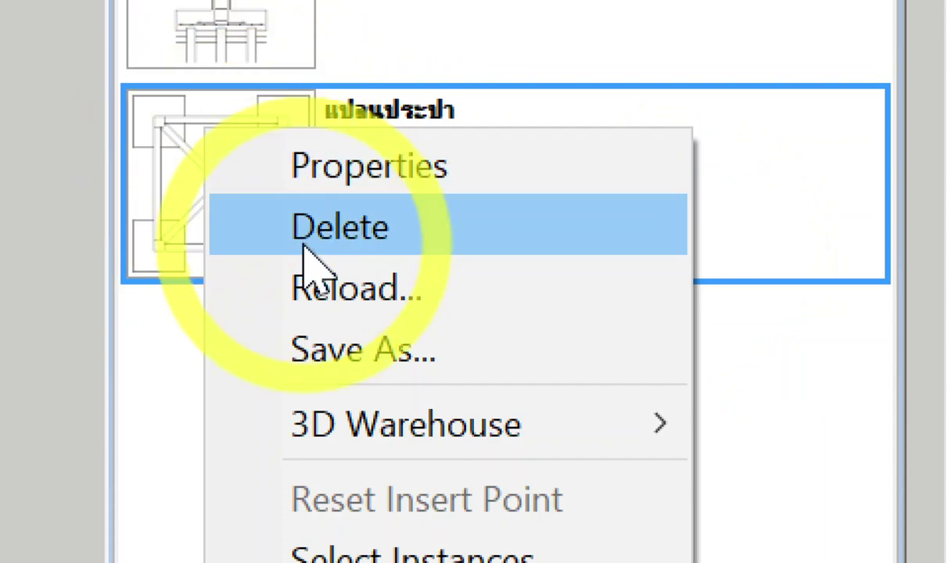
{"action": "left_click", "coordinate": [315, 352]}
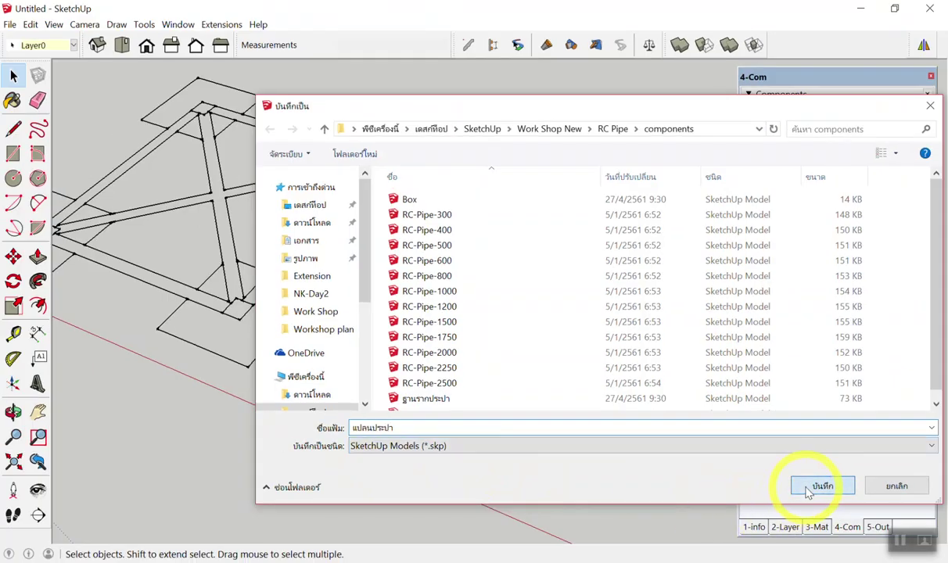
{"action": "left_click", "coordinate": [807, 488]}
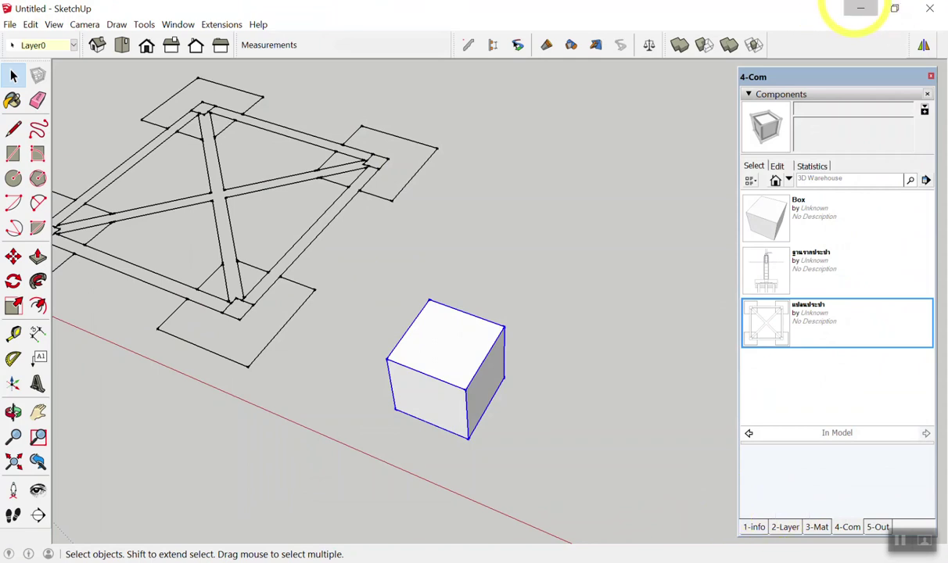
{"action": "left_click", "coordinate": [860, 9]}
{"action": "left_click", "coordinate": [858, 8]}
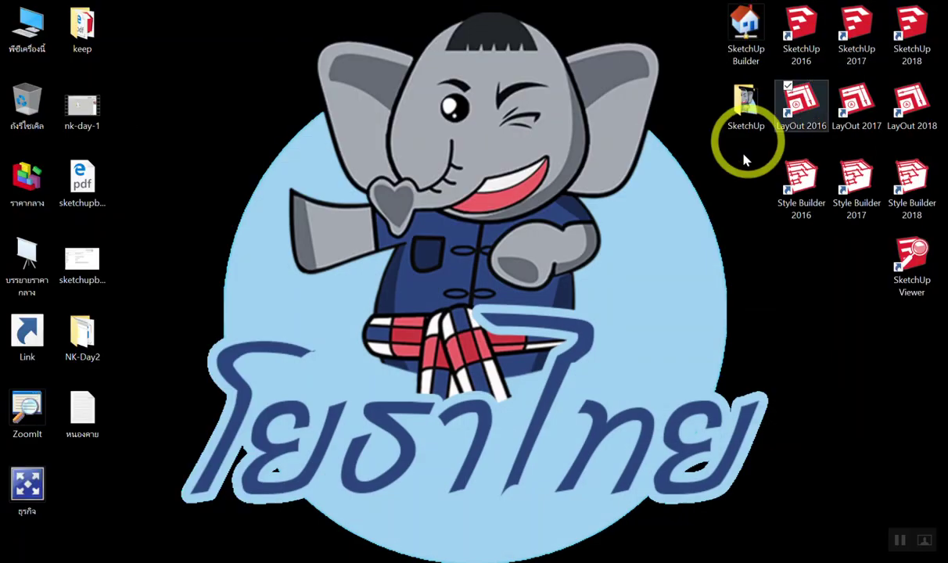
{"action": "double_click", "coordinate": [745, 134]}
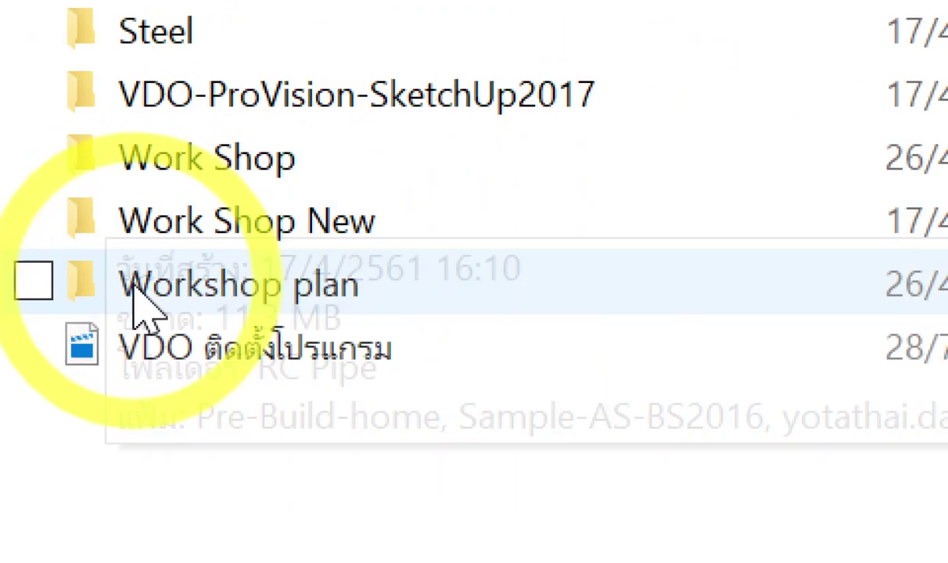
{"action": "double_click", "coordinate": [161, 230]}
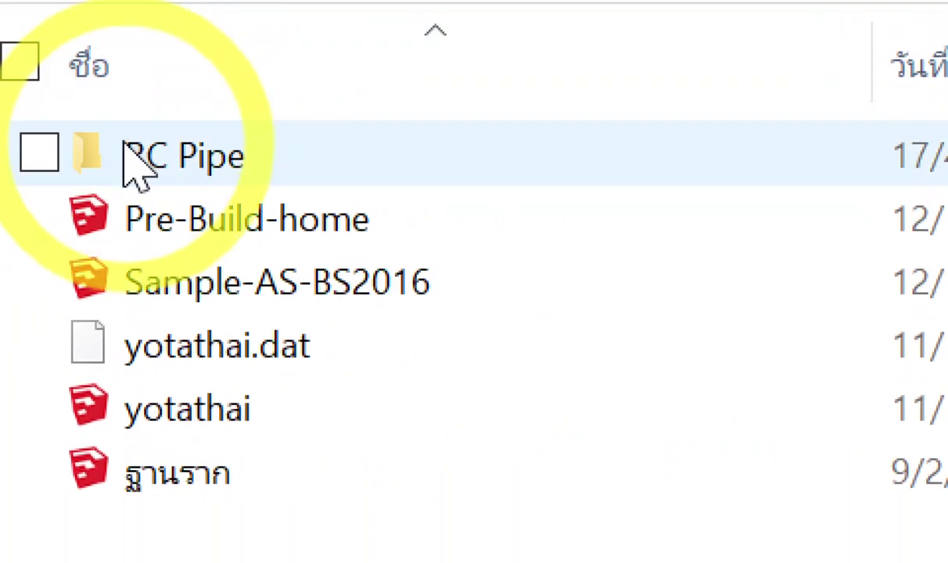
{"action": "double_click", "coordinate": [129, 140]}
{"action": "double_click", "coordinate": [132, 159]}
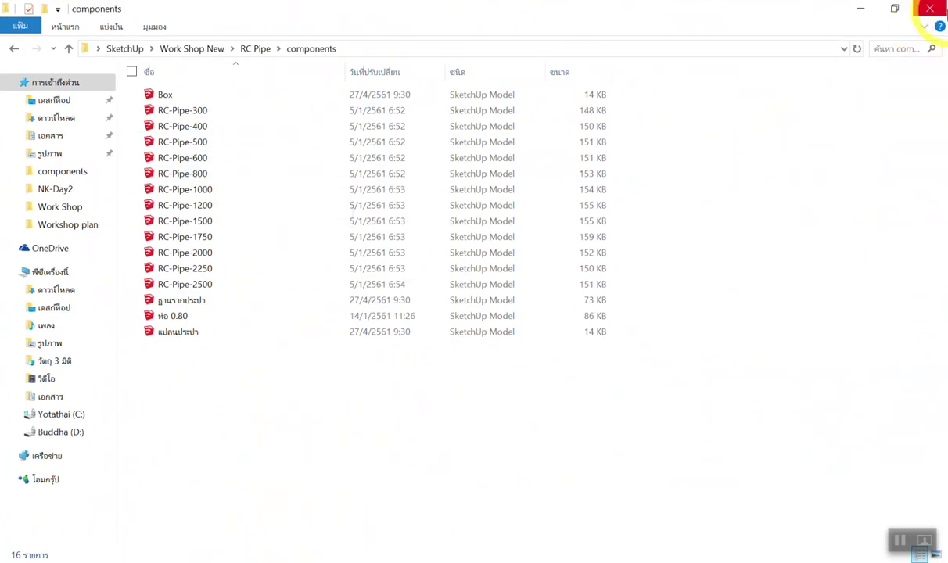
{"action": "left_click", "coordinate": [929, 9]}
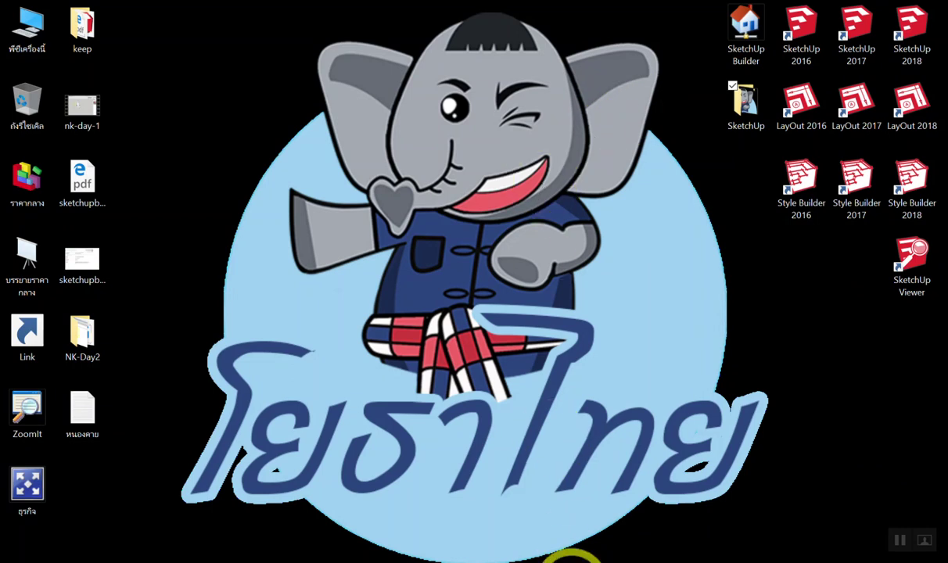
{"action": "left_click", "coordinate": [565, 560]}
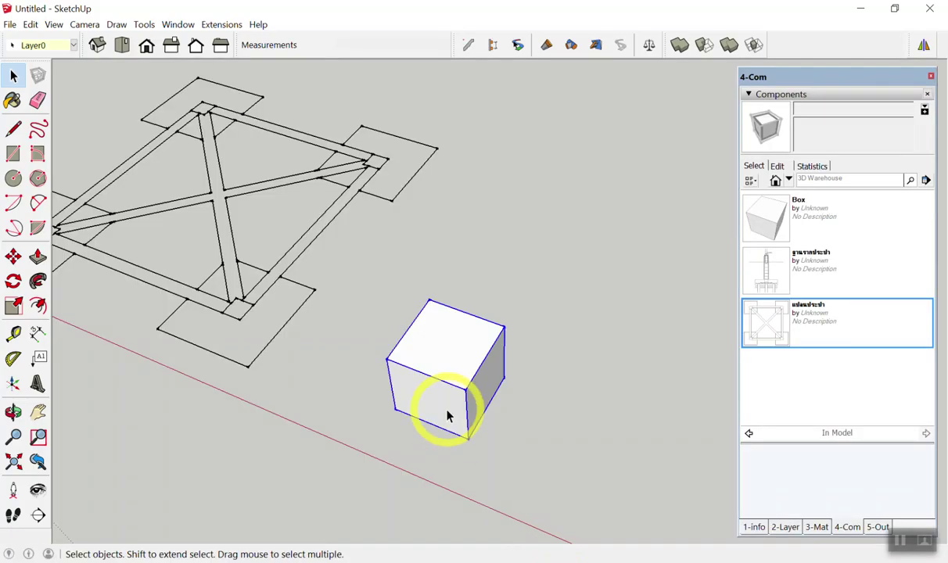
Step: Start a new model from the File menu, discarding changes to the current one
{"action": "scroll", "coordinate": [656, 338], "scroll_direction": "down", "scroll_amount": 2}
{"action": "scroll", "coordinate": [656, 338], "scroll_direction": "down", "scroll_amount": 3}
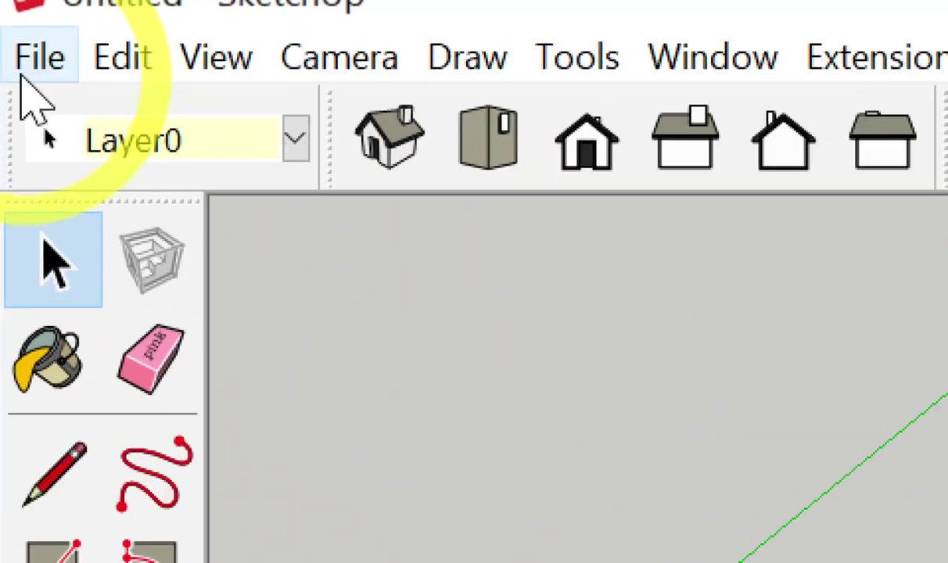
{"action": "left_click", "coordinate": [23, 74]}
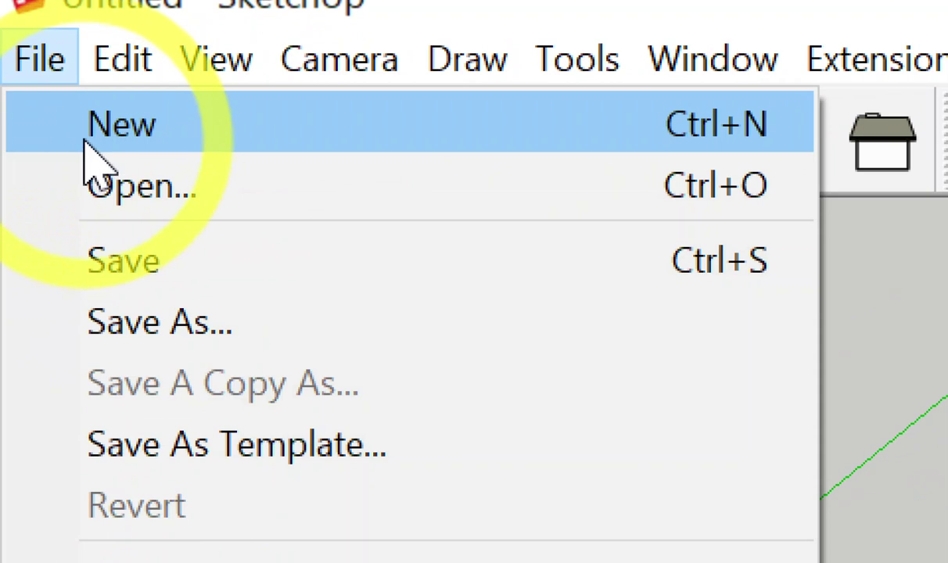
{"action": "left_click", "coordinate": [86, 145]}
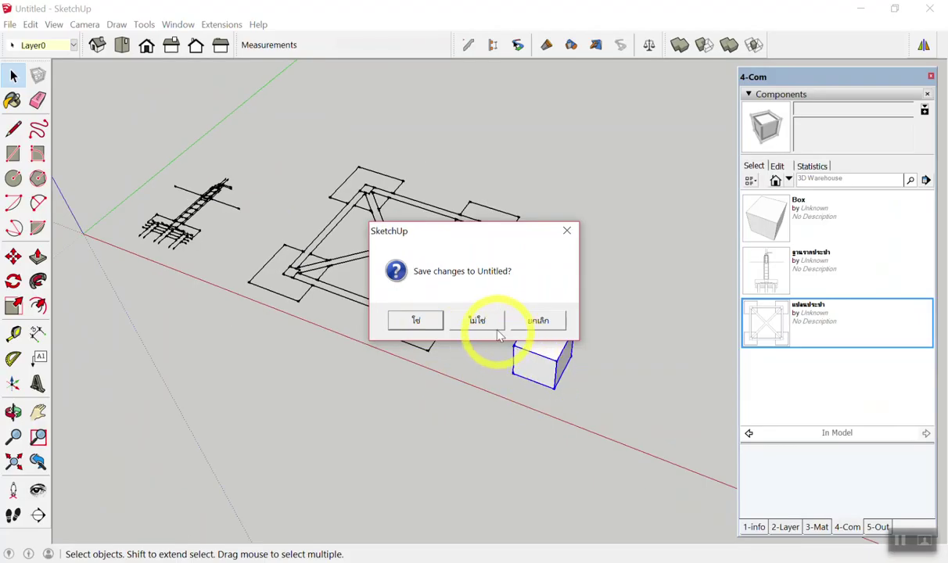
{"action": "left_click", "coordinate": [485, 325]}
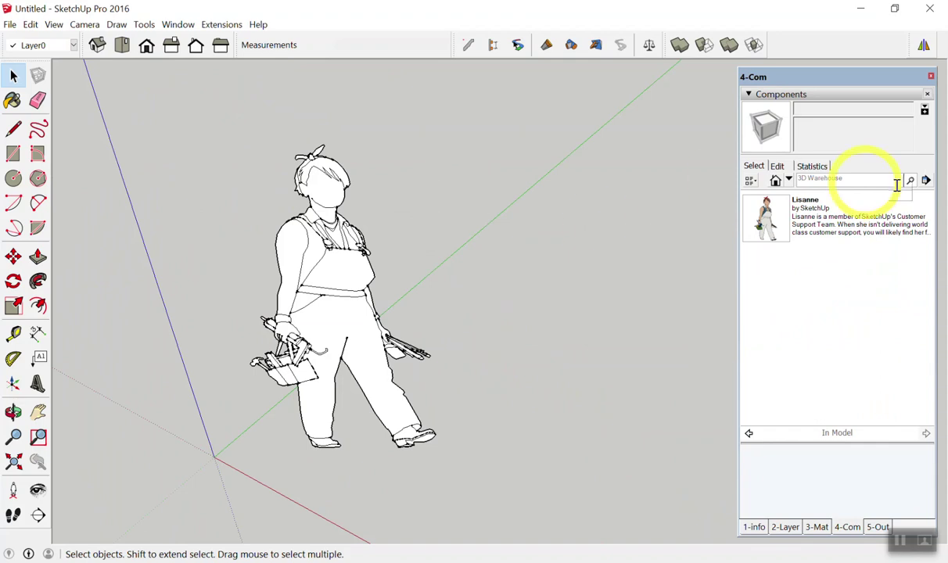
Step: Open the Components window's Details menu showing the collection options
{"action": "scroll", "coordinate": [169, 165], "scroll_direction": "down", "scroll_amount": 3}
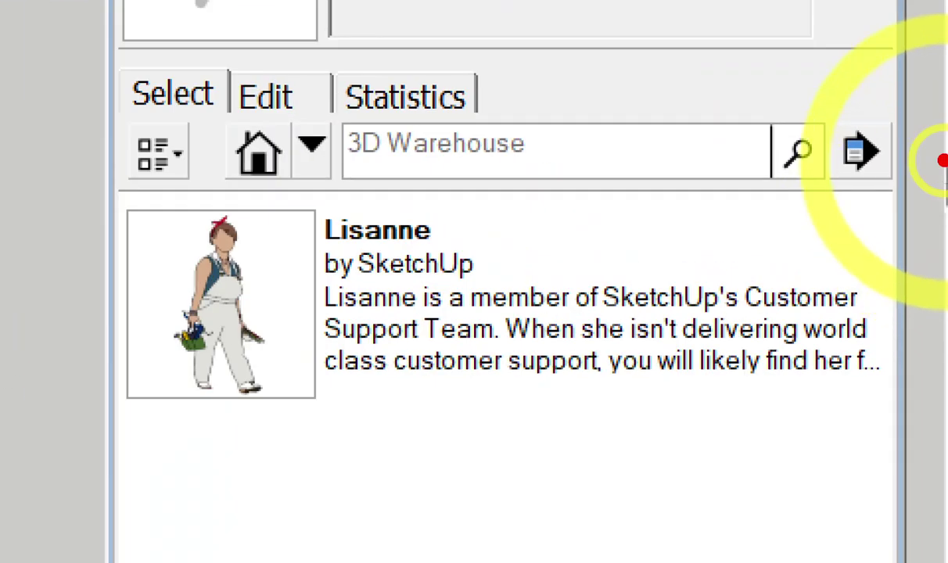
{"action": "left_click_drag", "start_coordinate": [270, 340], "coordinate": [841, 154]}
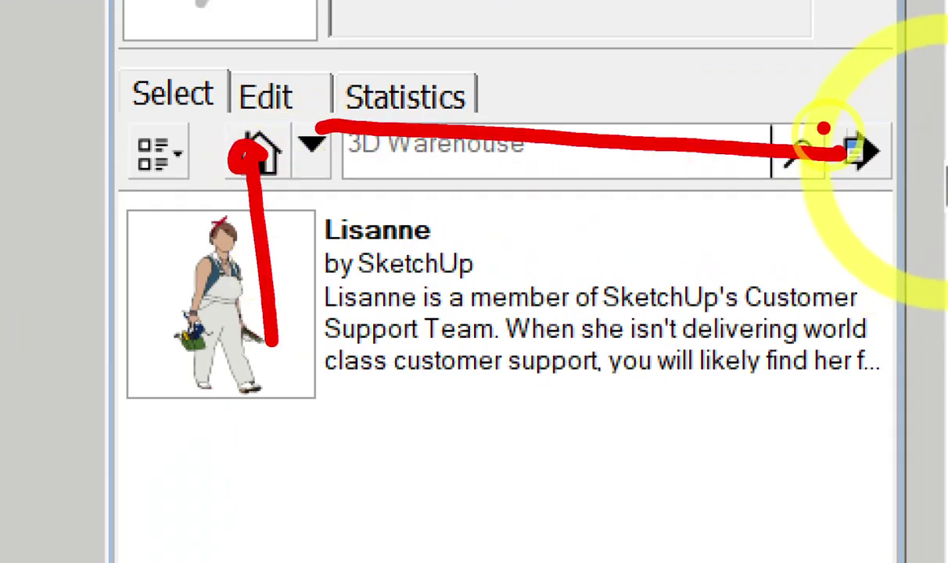
{"action": "left_click_drag", "start_coordinate": [798, 106], "coordinate": [740, 251]}
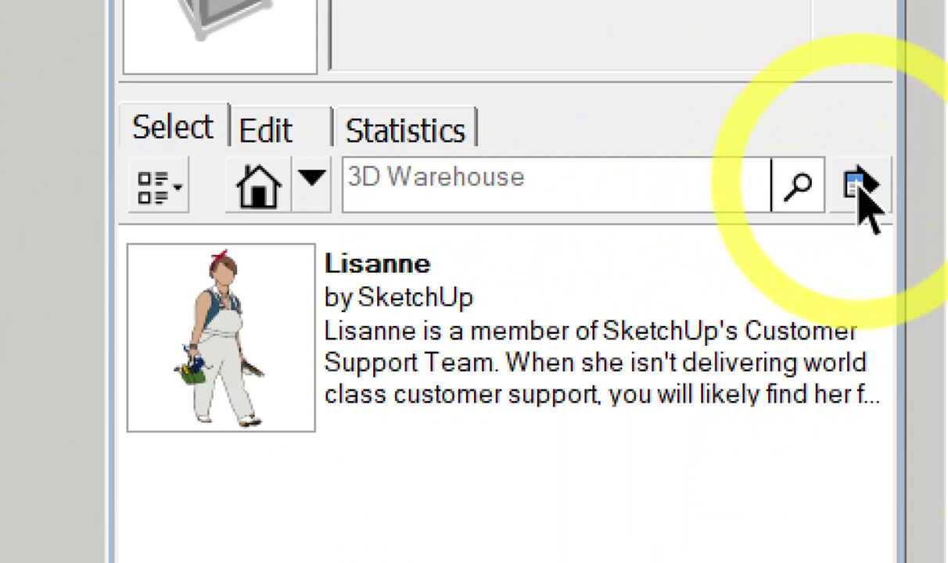
{"action": "left_click", "coordinate": [859, 189]}
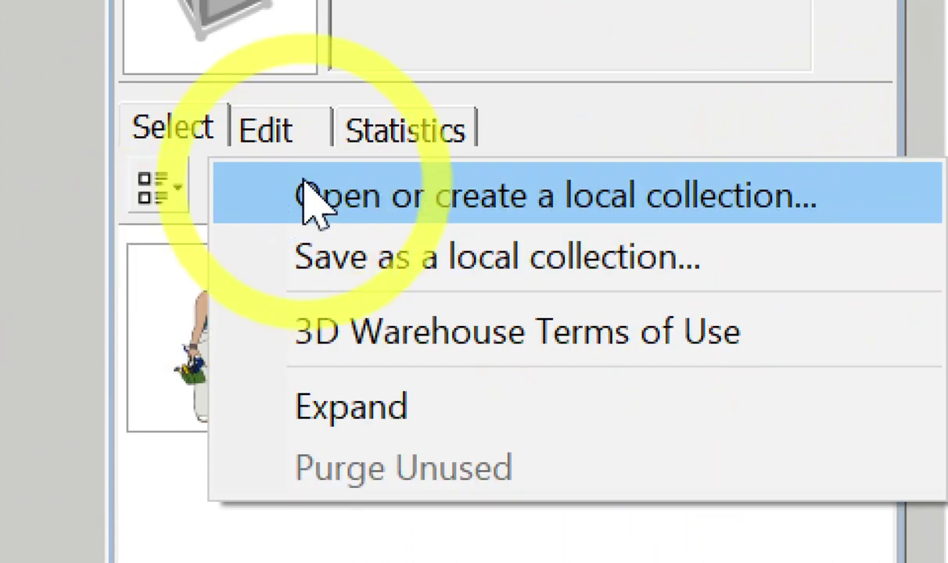
Step: Choose 'Open or create a local collection' and select SketchUp > Work Shop New > RC Pipe > components
{"action": "left_click", "coordinate": [684, 205]}
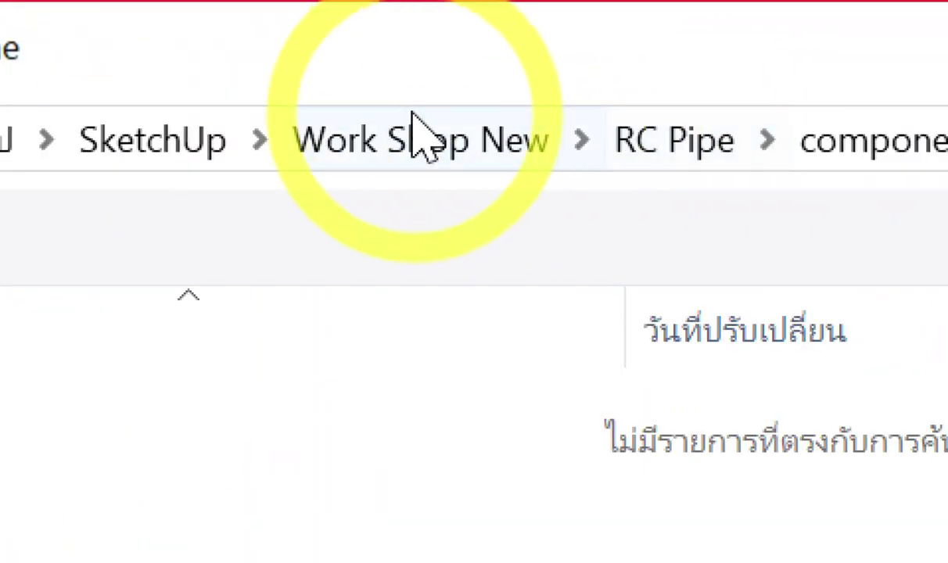
{"action": "left_click", "coordinate": [160, 149]}
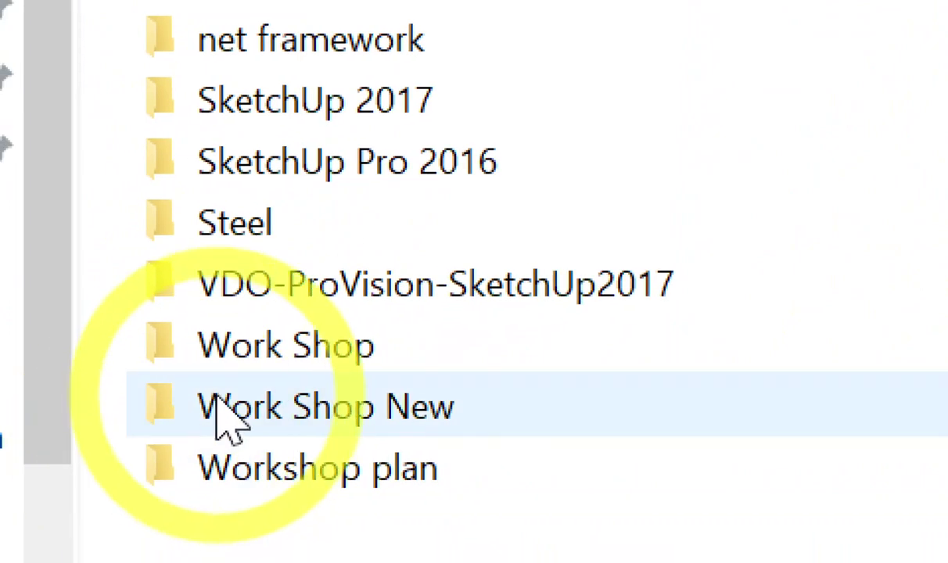
{"action": "double_click", "coordinate": [250, 407]}
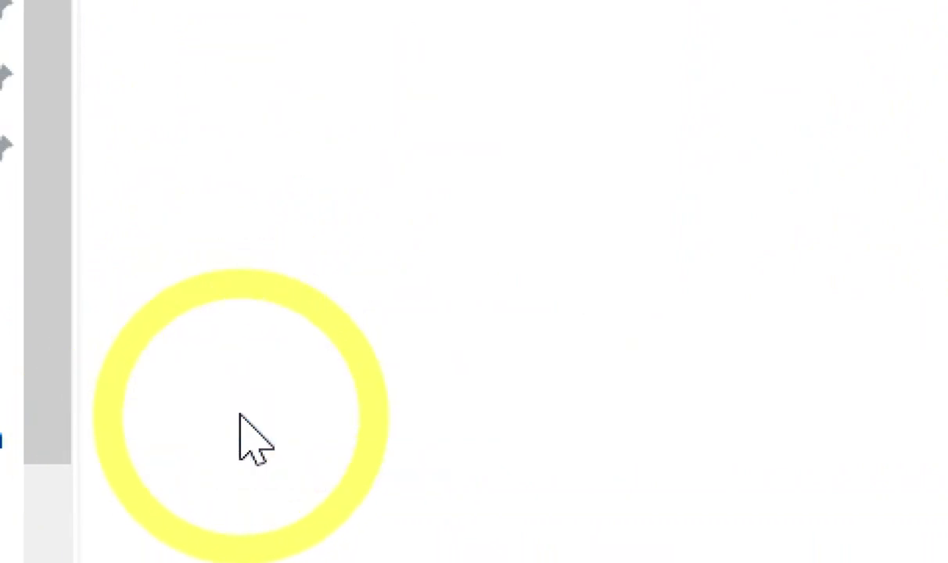
{"action": "double_click", "coordinate": [325, 335]}
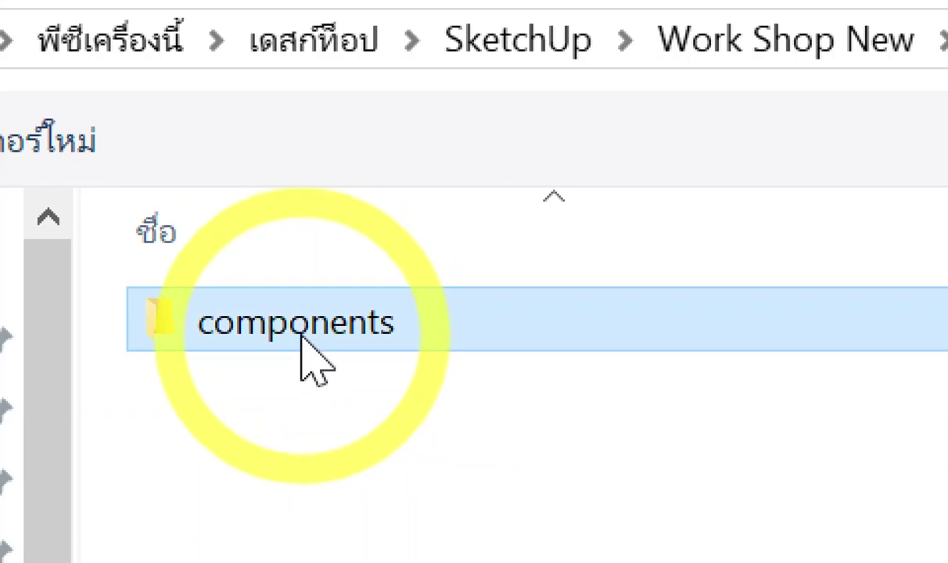
{"action": "double_click", "coordinate": [324, 335]}
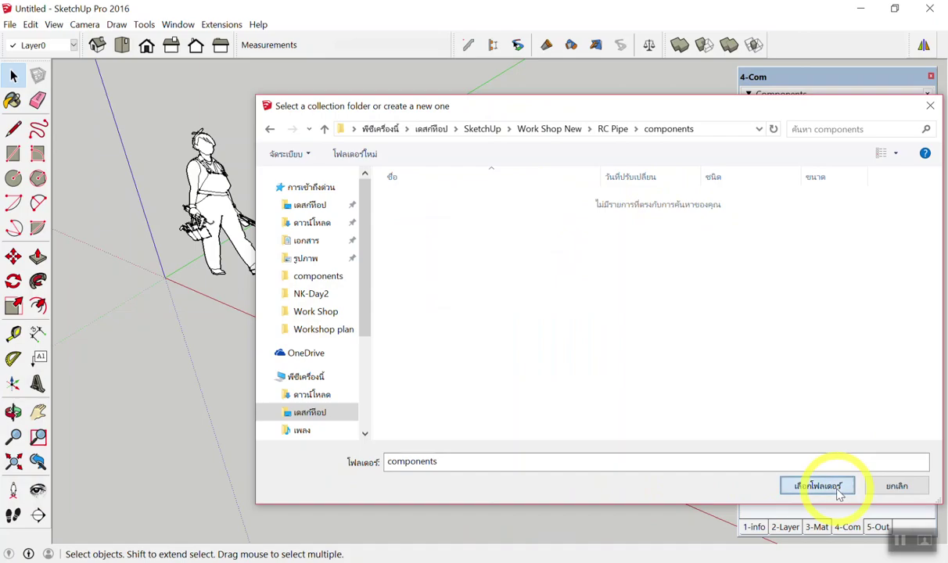
{"action": "left_click", "coordinate": [507, 290]}
Step: Pick Box and ฐานรากประปา from the pipe collection, then go back to the In Model list
{"action": "scroll", "coordinate": [813, 281], "scroll_direction": "down", "scroll_amount": 5}
{"action": "scroll", "coordinate": [814, 293], "scroll_direction": "down", "scroll_amount": 3}
{"action": "scroll", "coordinate": [837, 335], "scroll_direction": "up", "scroll_amount": 7}
{"action": "scroll", "coordinate": [868, 335], "scroll_direction": "up", "scroll_amount": 2}
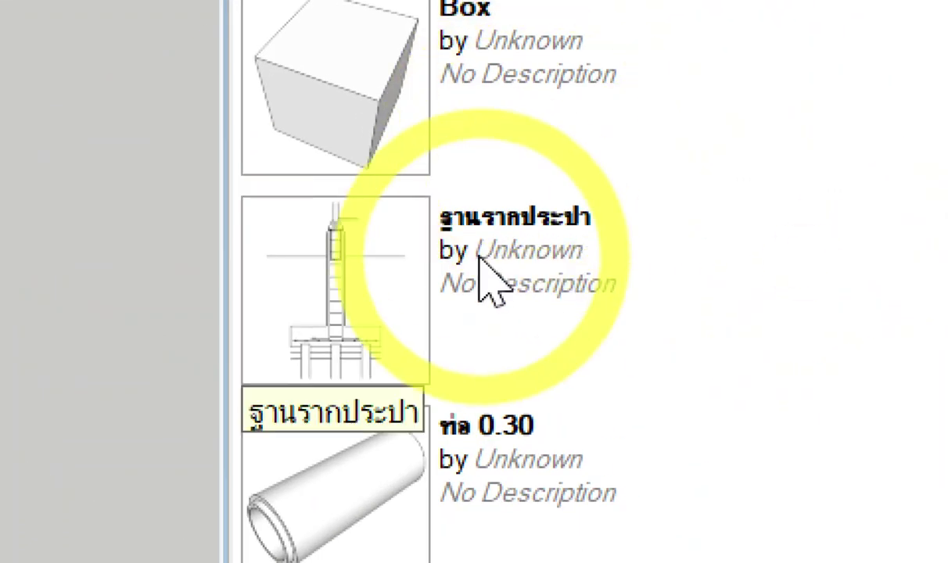
{"action": "scroll", "coordinate": [478, 258], "scroll_direction": "down", "scroll_amount": 5}
{"action": "scroll", "coordinate": [483, 270], "scroll_direction": "down", "scroll_amount": 5}
{"action": "scroll", "coordinate": [444, 376], "scroll_direction": "down", "scroll_amount": 5}
{"action": "scroll", "coordinate": [429, 465], "scroll_direction": "up", "scroll_amount": 5}
{"action": "scroll", "coordinate": [403, 308], "scroll_direction": "down", "scroll_amount": 10}
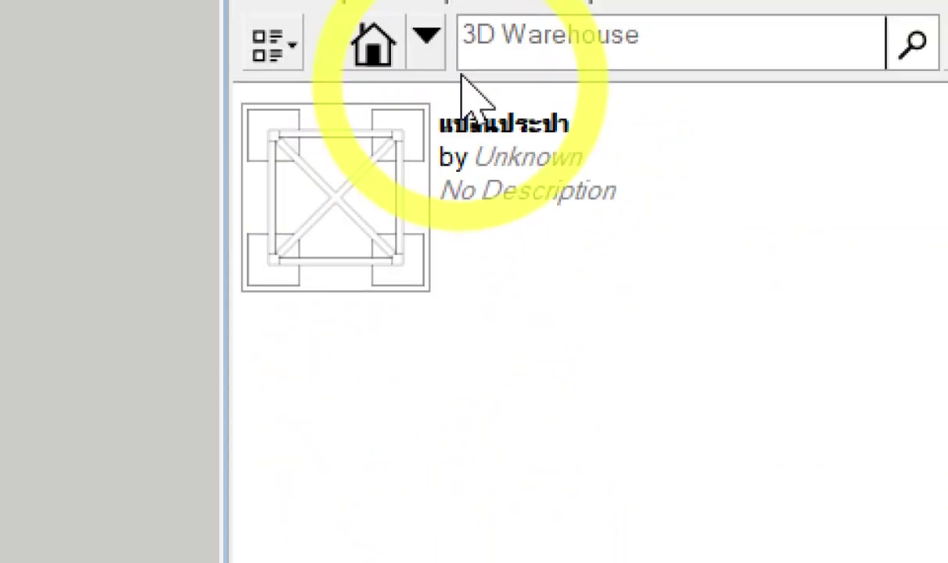
{"action": "scroll", "coordinate": [478, 235], "scroll_direction": "up", "scroll_amount": 5}
{"action": "scroll", "coordinate": [486, 309], "scroll_direction": "up", "scroll_amount": 5}
{"action": "scroll", "coordinate": [491, 302], "scroll_direction": "up", "scroll_amount": 5}
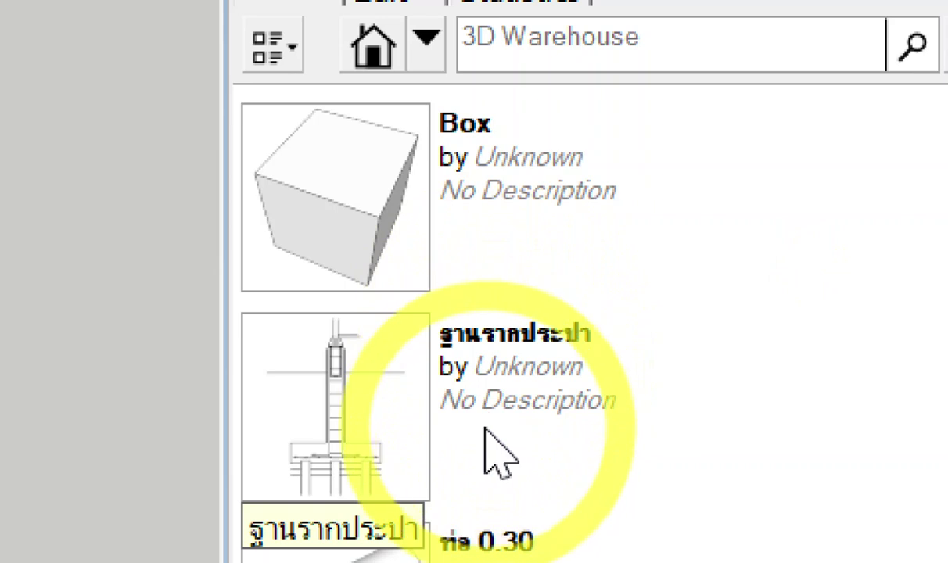
{"action": "scroll", "coordinate": [488, 438], "scroll_direction": "down", "scroll_amount": 1}
{"action": "scroll", "coordinate": [494, 438], "scroll_direction": "up", "scroll_amount": 1}
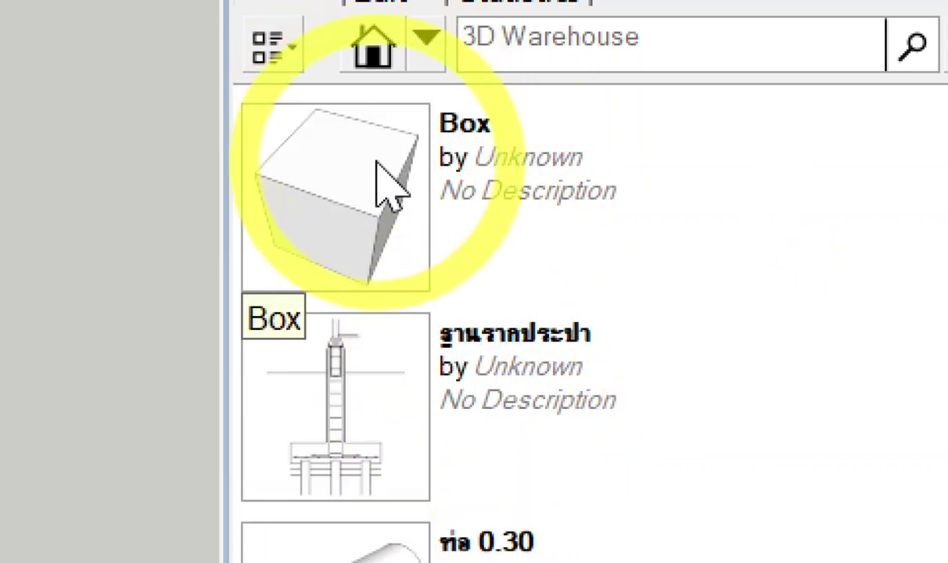
{"action": "left_click", "coordinate": [382, 237]}
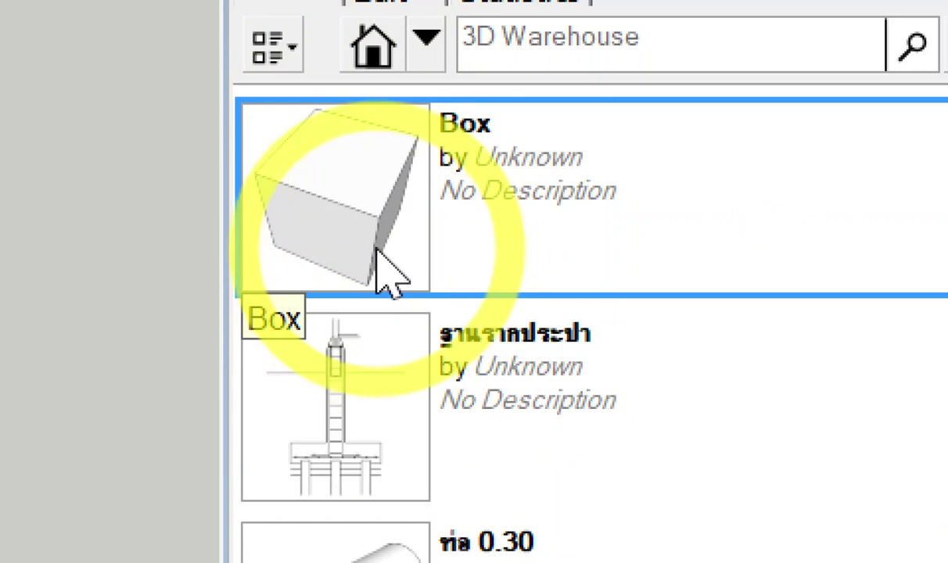
{"action": "left_click", "coordinate": [422, 405]}
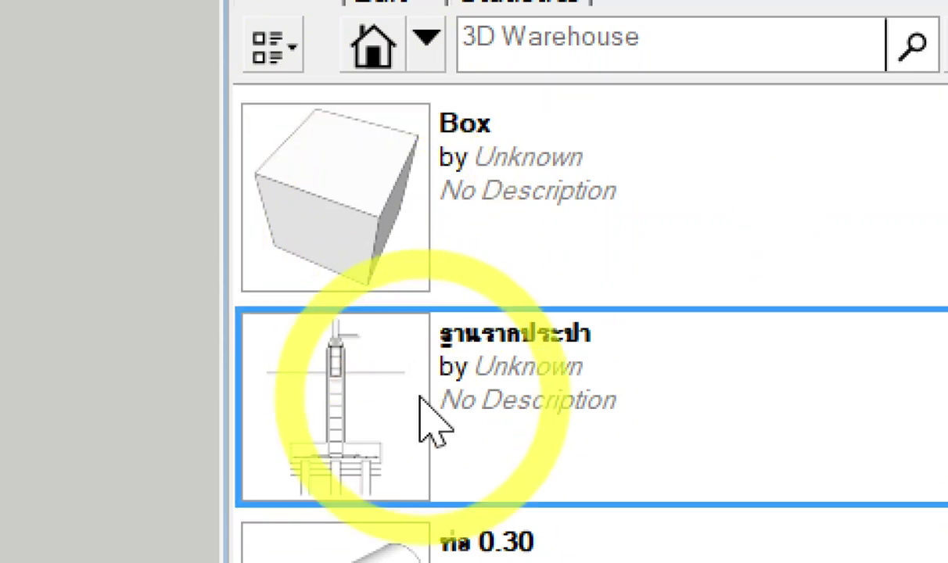
{"action": "scroll", "coordinate": [445, 469], "scroll_direction": "down", "scroll_amount": 3}
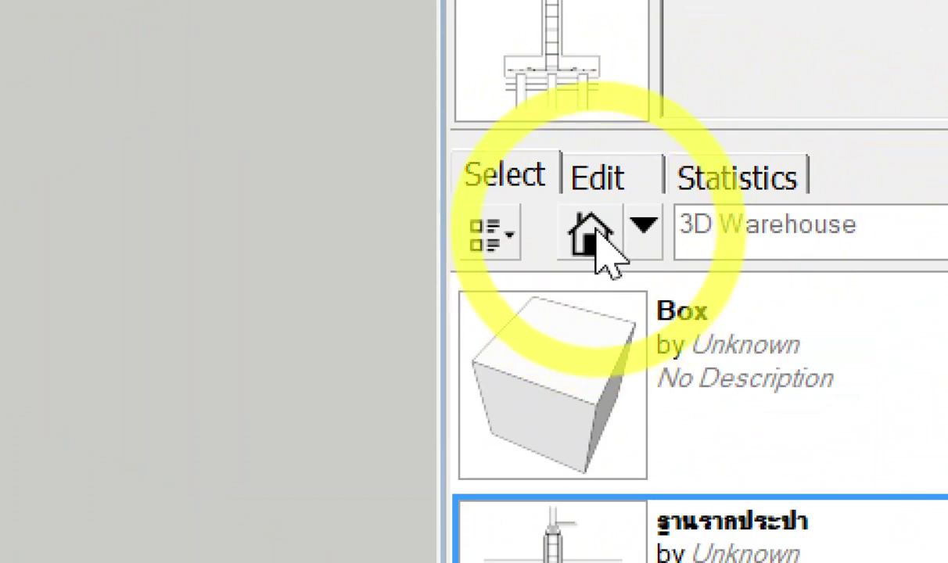
{"action": "left_click", "coordinate": [596, 239]}
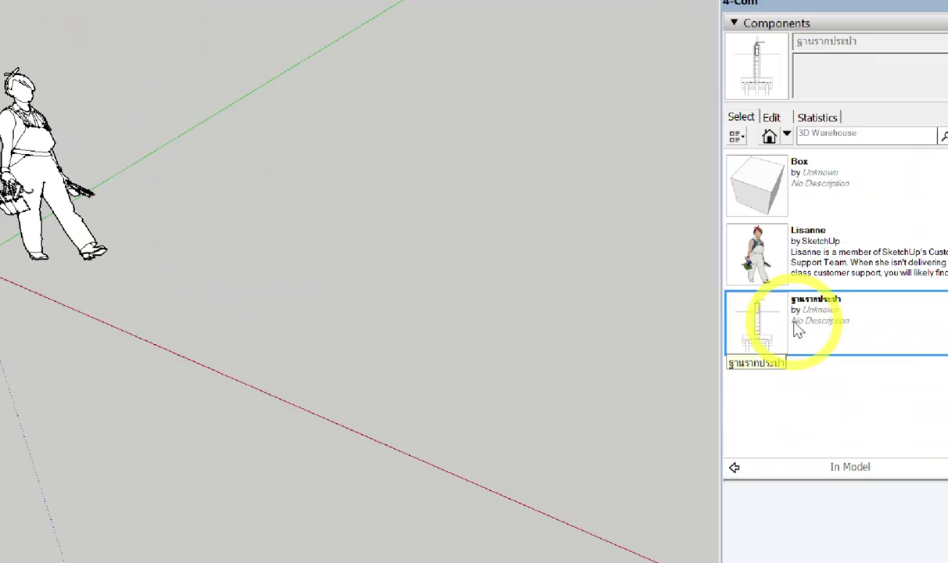
Step: Place the 1 m Box component beside the Lisanne figure
{"action": "left_click", "coordinate": [763, 322]}
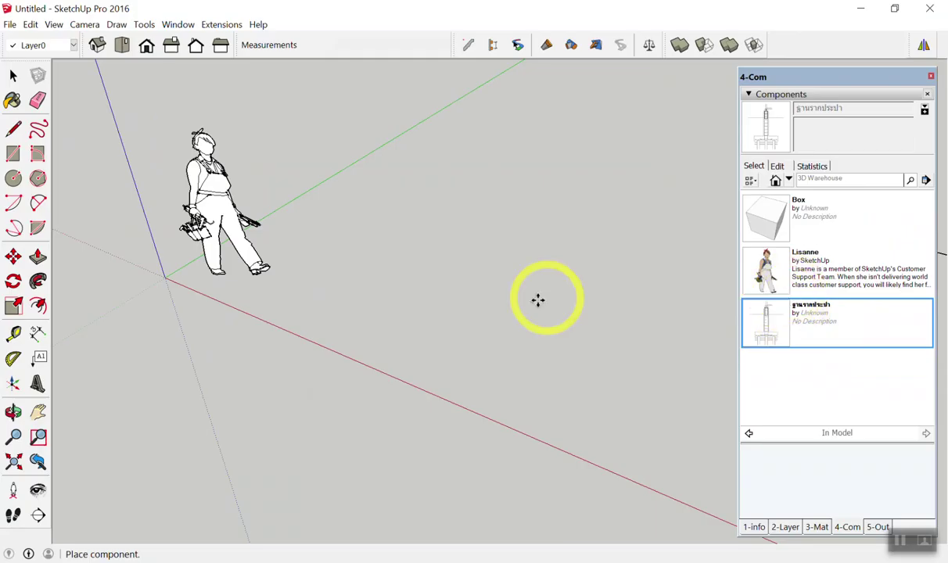
{"action": "key", "text": "Escape"}
{"action": "left_click", "coordinate": [765, 212]}
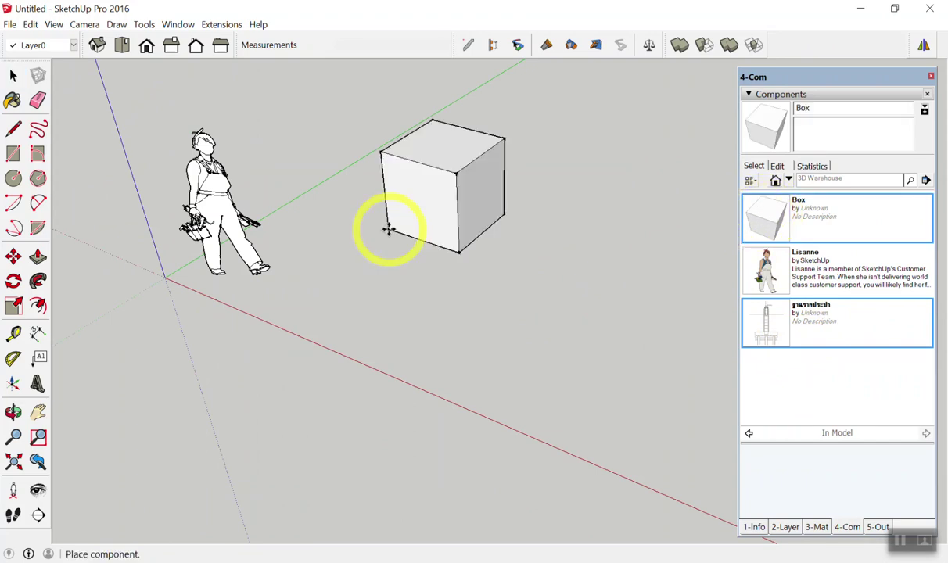
{"action": "left_click", "coordinate": [338, 258]}
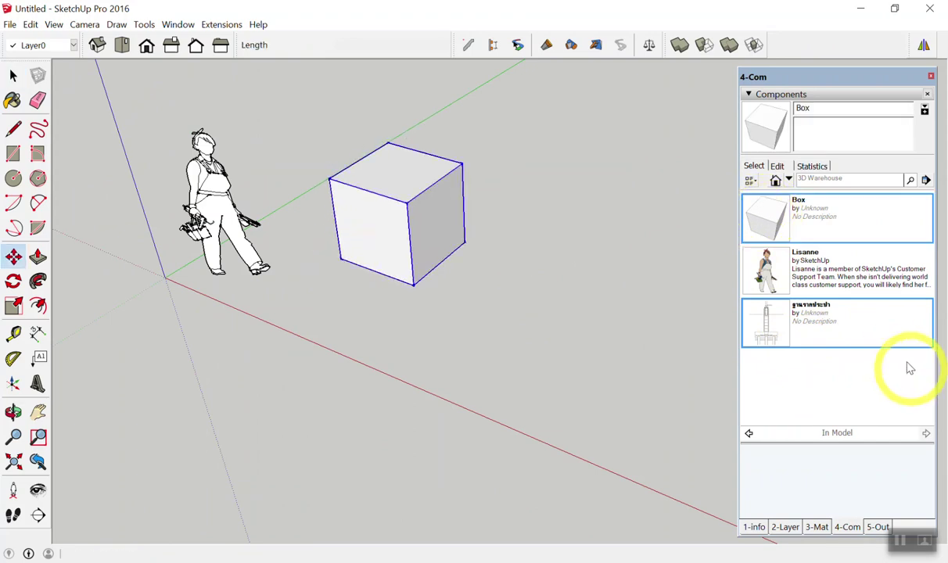
Step: Place the ฐานรากประปา foundation component next to the box and orbit to check it
{"action": "left_click", "coordinate": [770, 316]}
{"action": "left_click", "coordinate": [461, 340]}
{"action": "middle_click_drag", "start_coordinate": [248, 339], "coordinate": [364, 510]}
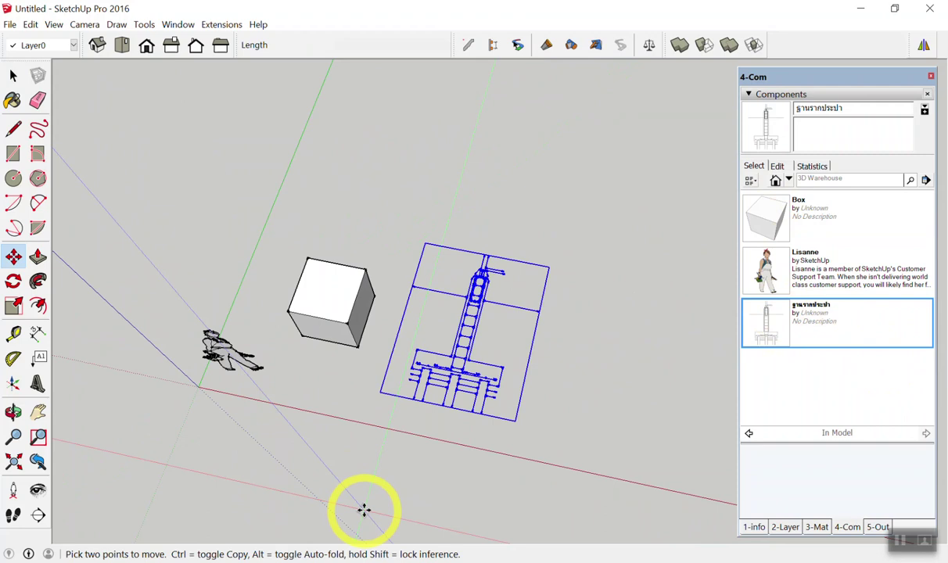
{"action": "middle_click_drag", "start_coordinate": [390, 417], "coordinate": [278, 225]}
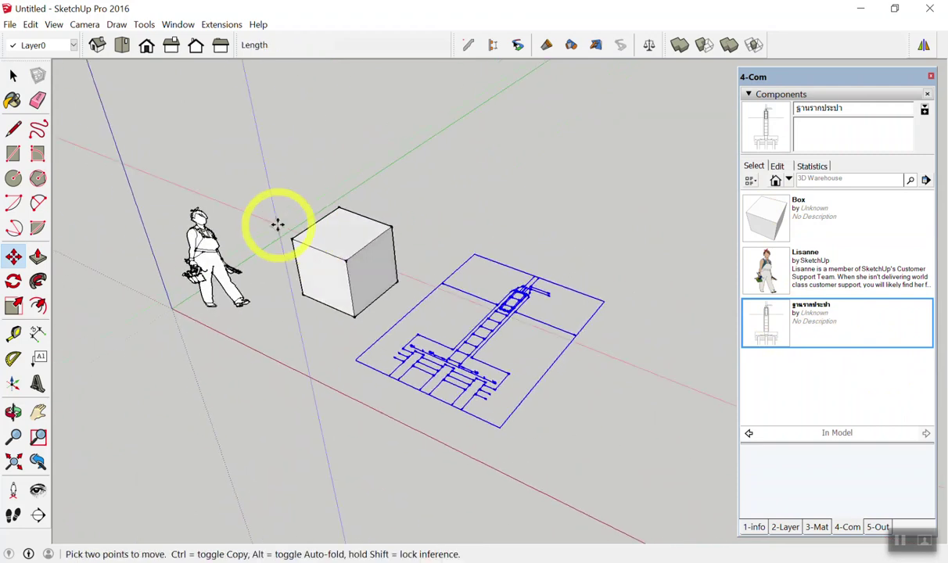
{"action": "key", "text": "space"}
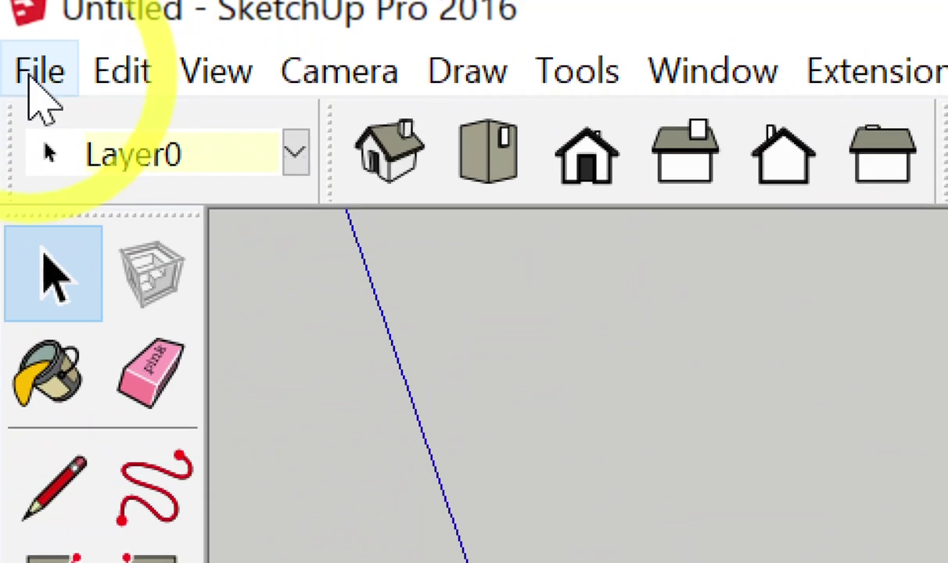
{"action": "left_click", "coordinate": [35, 74]}
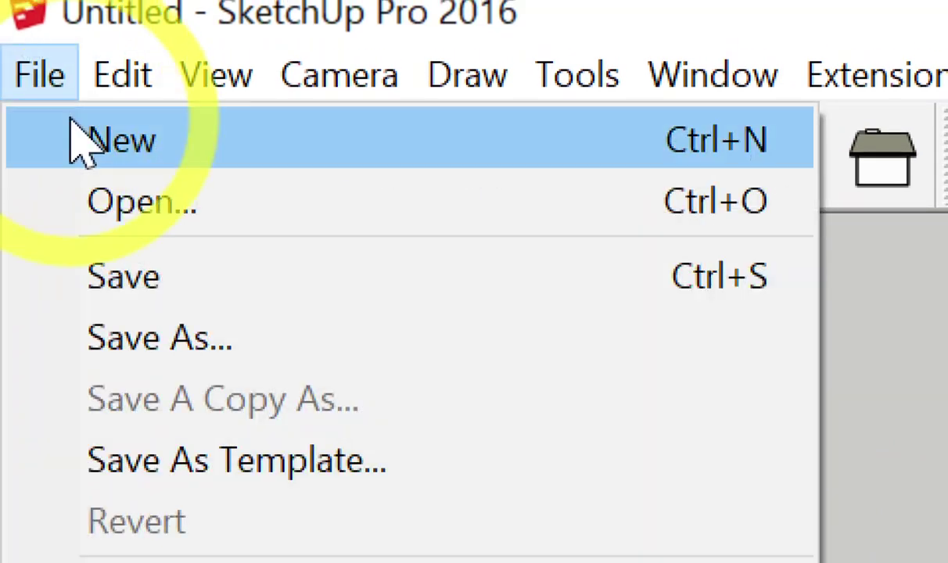
Step: Start a new model without saving the old one, then orbit to a top-down view
{"action": "left_click", "coordinate": [78, 141]}
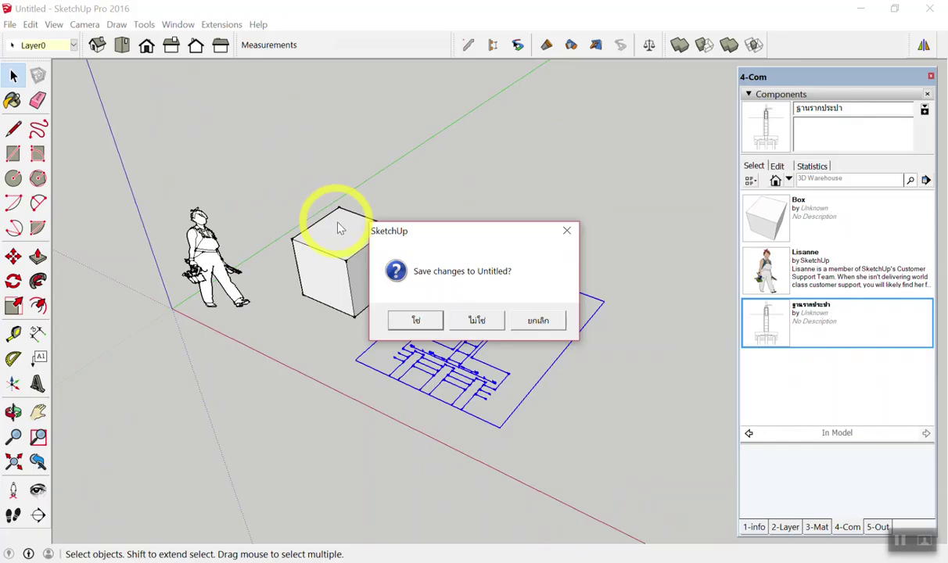
{"action": "left_click", "coordinate": [495, 330]}
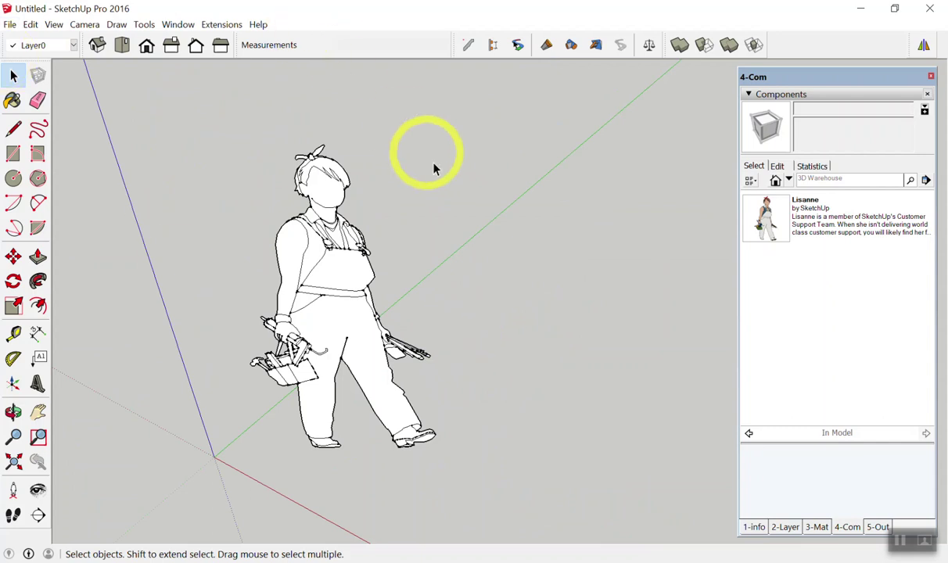
{"action": "scroll", "coordinate": [453, 239], "scroll_direction": "down", "scroll_amount": 3}
{"action": "mouse_move", "coordinate": [457, 247]}
{"action": "middle_mouse_down"}
{"action": "mouse_move", "coordinate": [455, 215]}
{"action": "mouse_move", "coordinate": [260, 313]}
{"action": "mouse_move", "coordinate": [482, 227]}
{"action": "mouse_move", "coordinate": [330, 341]}
{"action": "middle_mouse_up"}
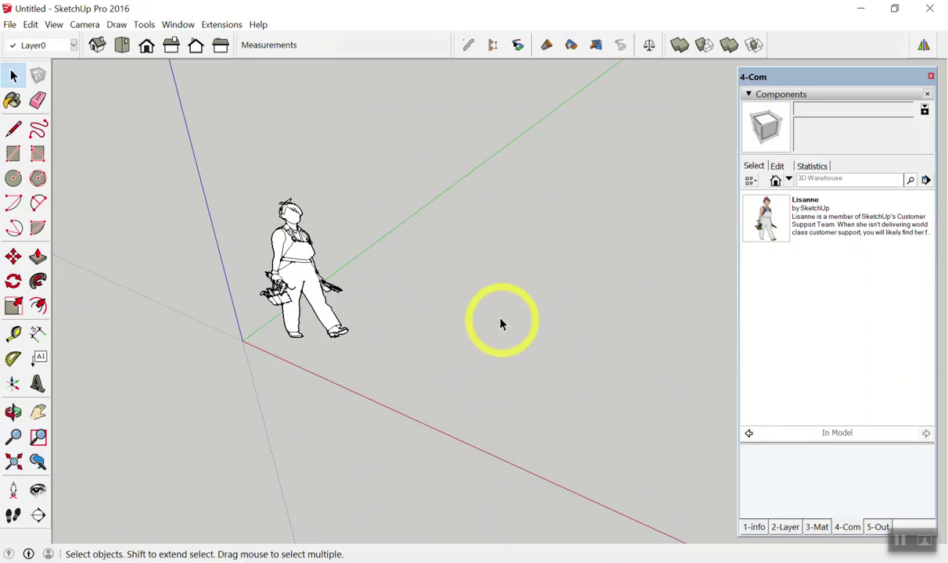
{"action": "mouse_move", "coordinate": [474, 321]}
{"action": "middle_mouse_down"}
{"action": "mouse_move", "coordinate": [306, 363]}
{"action": "mouse_move", "coordinate": [528, 286]}
{"action": "mouse_move", "coordinate": [534, 296]}
{"action": "mouse_move", "coordinate": [176, 297]}
{"action": "mouse_move", "coordinate": [333, 159]}
{"action": "mouse_move", "coordinate": [535, 158]}
{"action": "mouse_move", "coordinate": [545, 228]}
{"action": "mouse_move", "coordinate": [646, 201]}
{"action": "middle_mouse_up"}
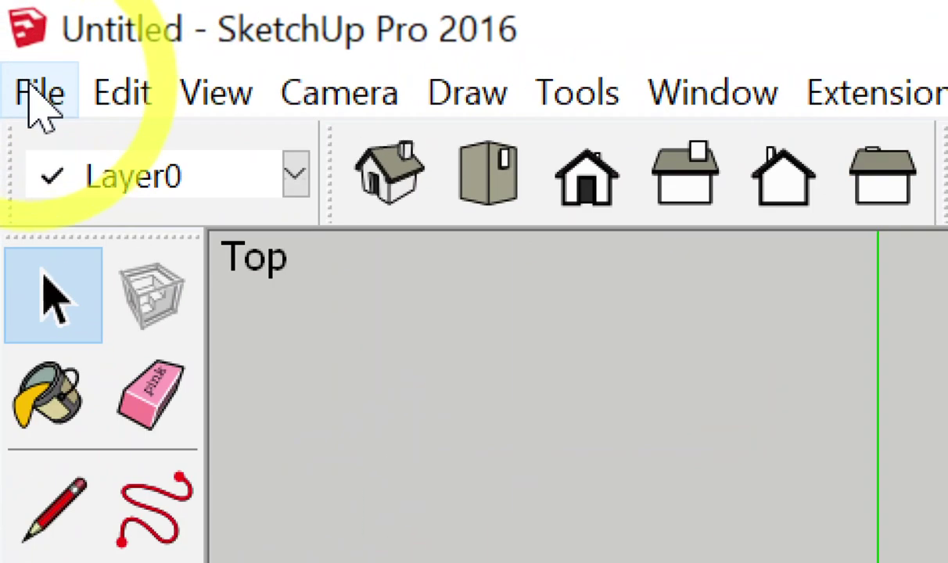
Step: In the import dialog, go to the Work Shop folder, show all image types, and select tape
{"action": "left_click", "coordinate": [39, 98]}
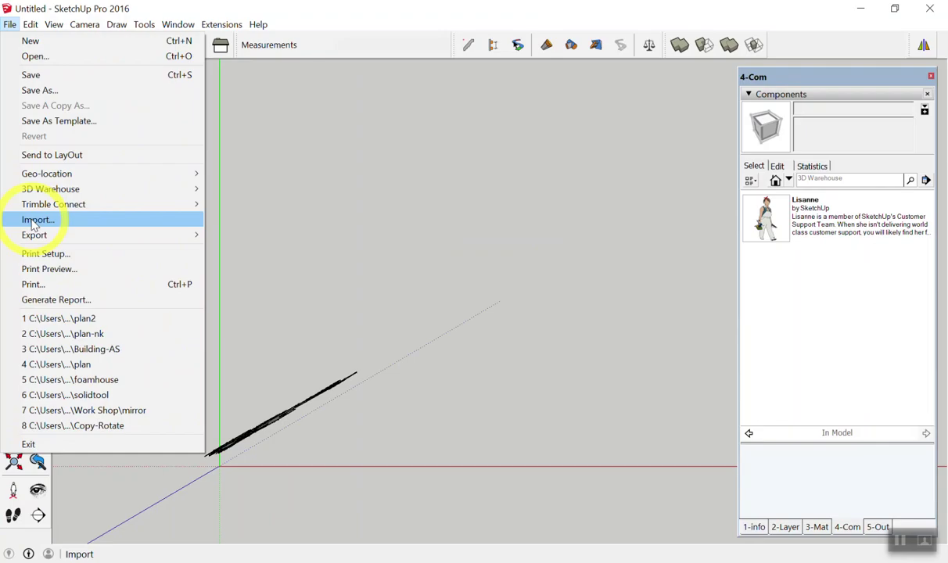
{"action": "left_click", "coordinate": [34, 219]}
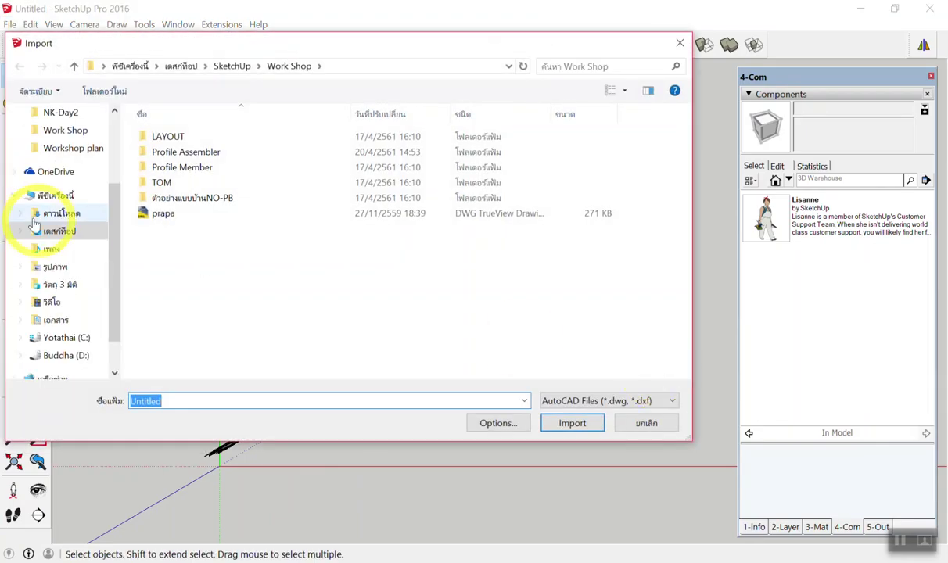
{"action": "scroll", "coordinate": [25, 204], "scroll_direction": "up", "scroll_amount": 2}
{"action": "scroll", "coordinate": [25, 201], "scroll_direction": "up", "scroll_amount": 1}
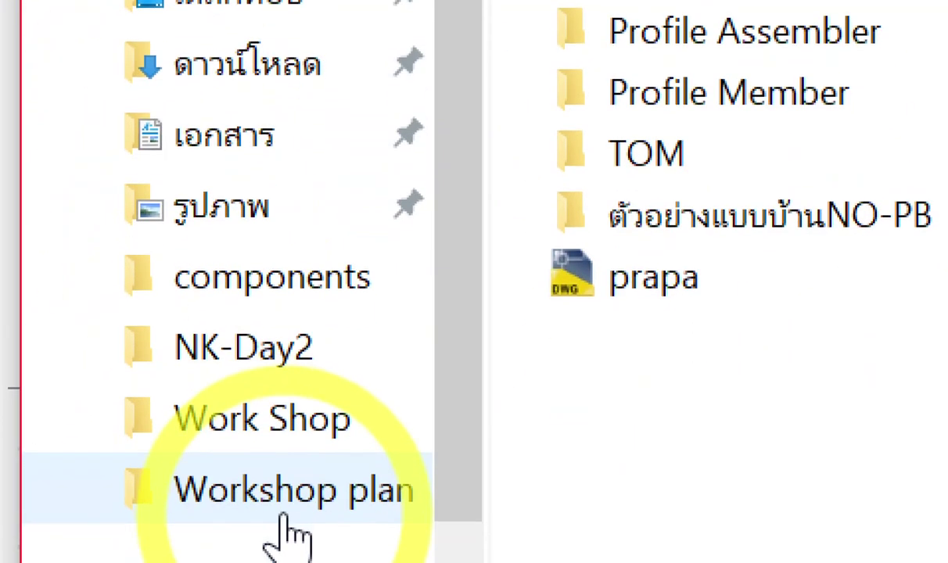
{"action": "left_click", "coordinate": [277, 438]}
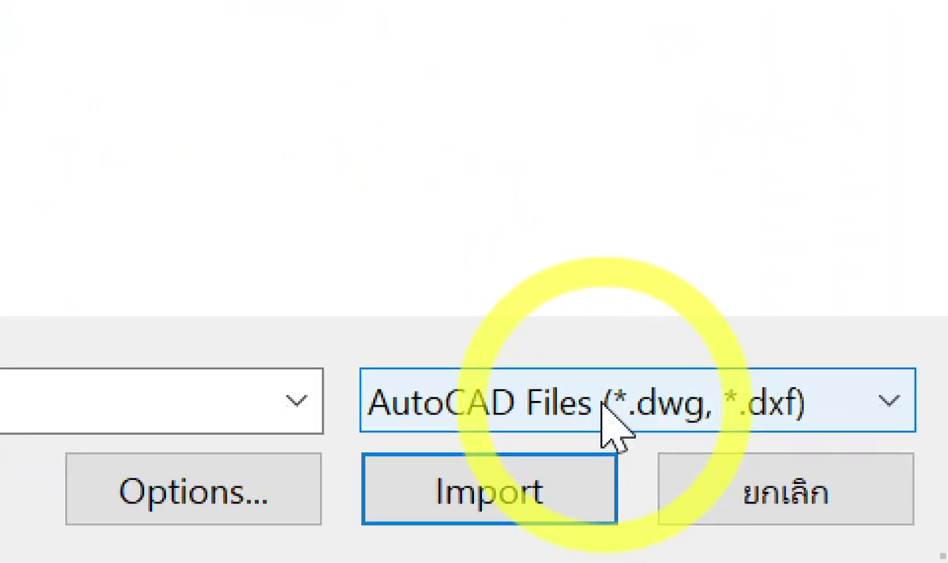
{"action": "left_click", "coordinate": [604, 400]}
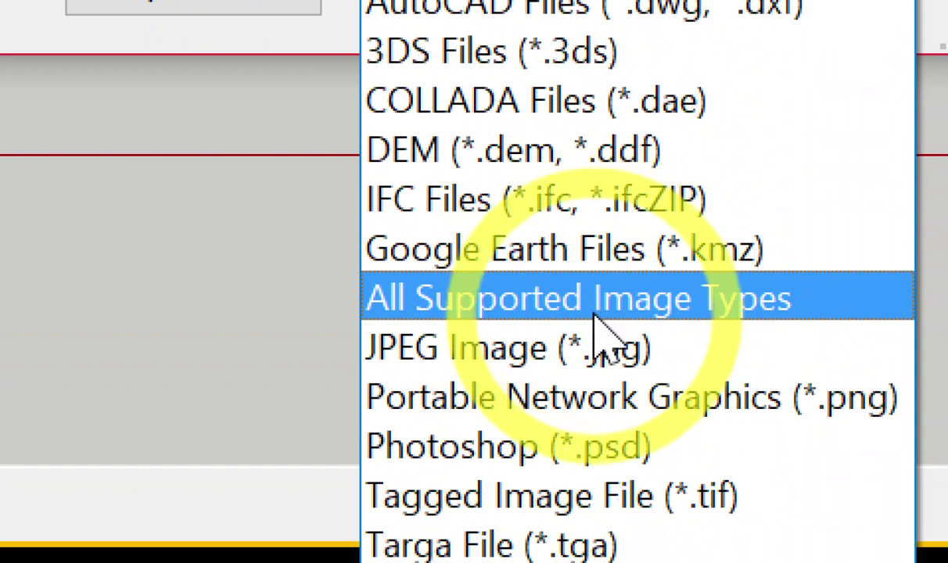
{"action": "left_click", "coordinate": [594, 316]}
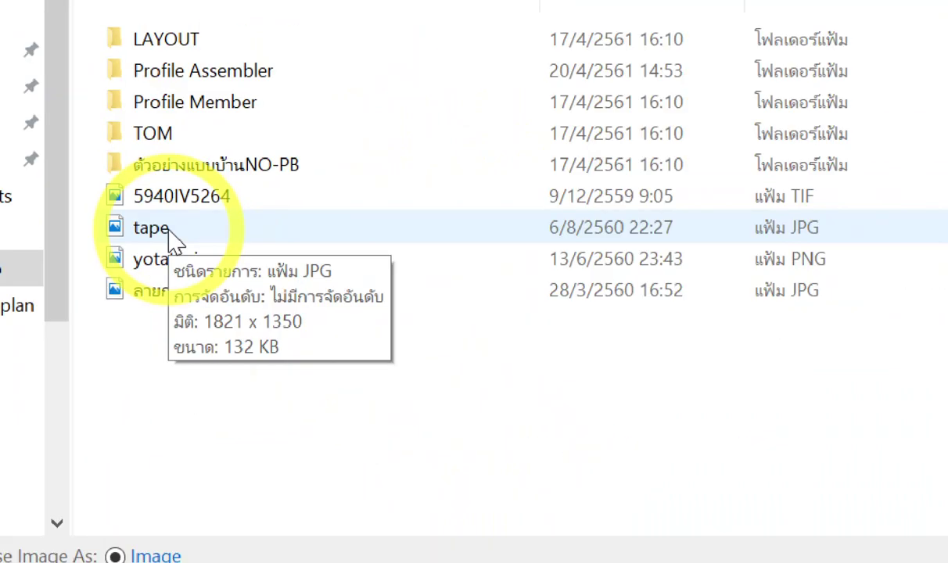
{"action": "left_click", "coordinate": [169, 231]}
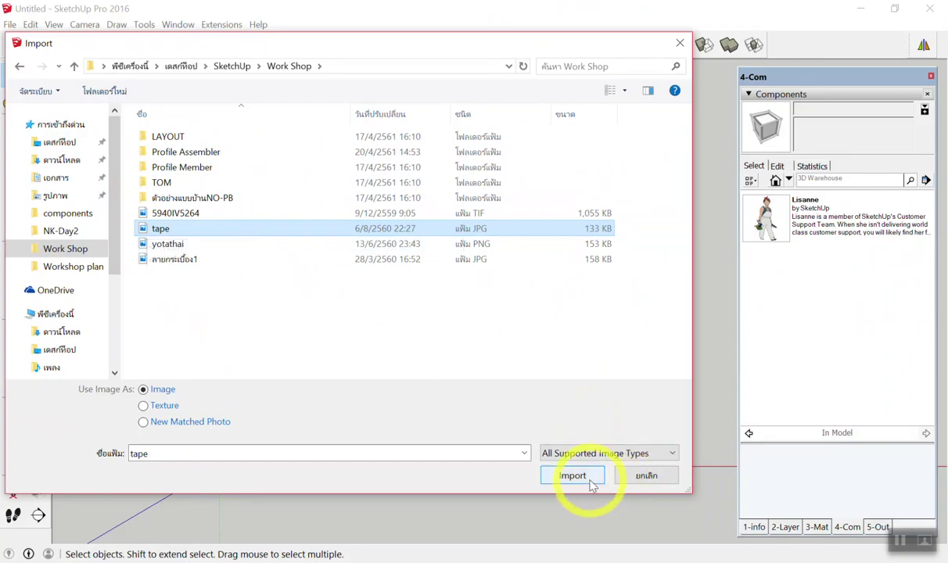
Step: Import the tape elevation image at its preview size and zoom to frame it
{"action": "left_click", "coordinate": [583, 476]}
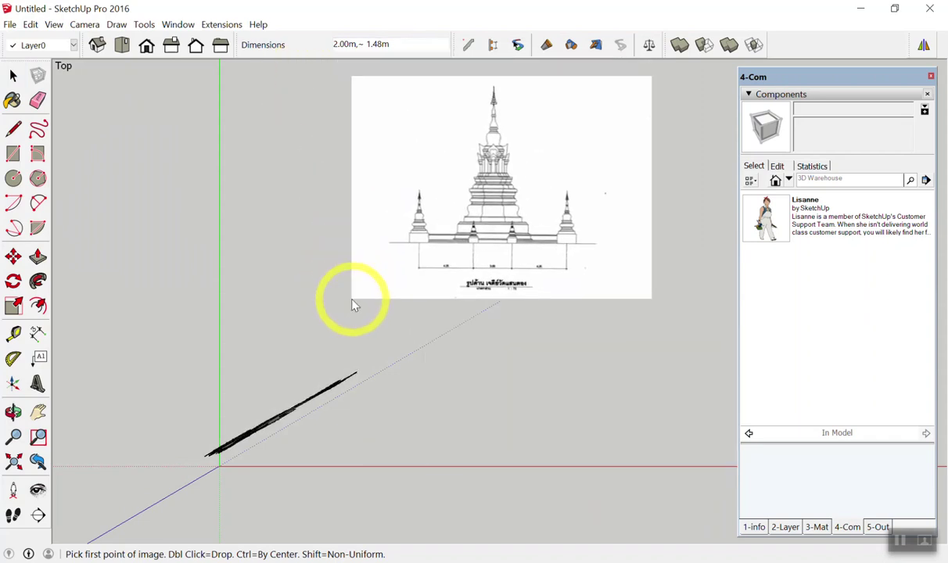
{"action": "double_click", "coordinate": [352, 302]}
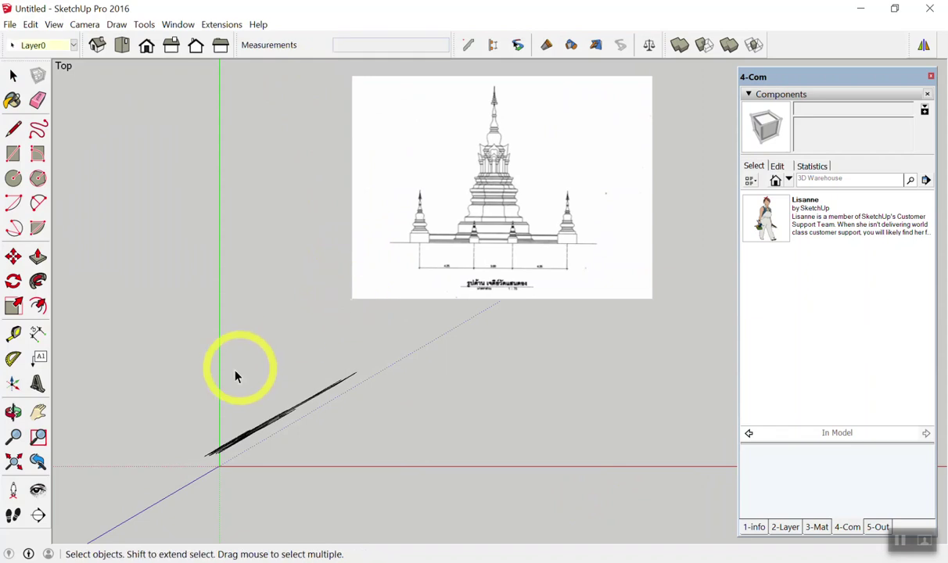
{"action": "scroll", "coordinate": [227, 359], "scroll_direction": "down", "scroll_amount": 3}
{"action": "scroll", "coordinate": [364, 219], "scroll_direction": "up", "scroll_amount": 3}
{"action": "scroll", "coordinate": [434, 297], "scroll_direction": "up", "scroll_amount": 3}
{"action": "scroll", "coordinate": [387, 288], "scroll_direction": "up", "scroll_amount": 2}
{"action": "scroll", "coordinate": [369, 284], "scroll_direction": "up", "scroll_amount": 2}
{"action": "scroll", "coordinate": [369, 283], "scroll_direction": "down", "scroll_amount": 3}
{"action": "scroll", "coordinate": [363, 275], "scroll_direction": "down", "scroll_amount": 2}
{"action": "scroll", "coordinate": [364, 279], "scroll_direction": "up", "scroll_amount": 1}
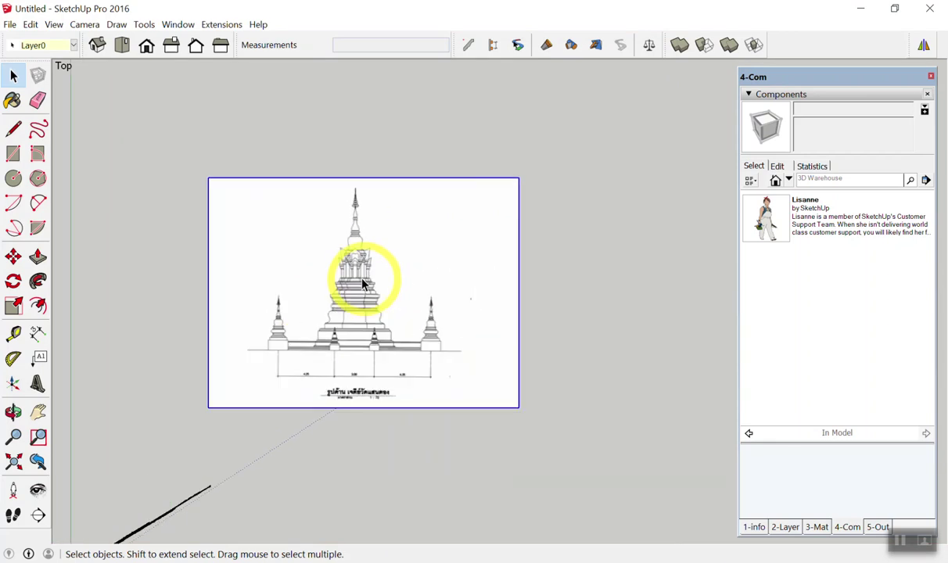
{"action": "scroll", "coordinate": [337, 279], "scroll_direction": "up", "scroll_amount": 2}
{"action": "scroll", "coordinate": [305, 278], "scroll_direction": "up", "scroll_amount": 1}
{"action": "scroll", "coordinate": [305, 273], "scroll_direction": "down", "scroll_amount": 2}
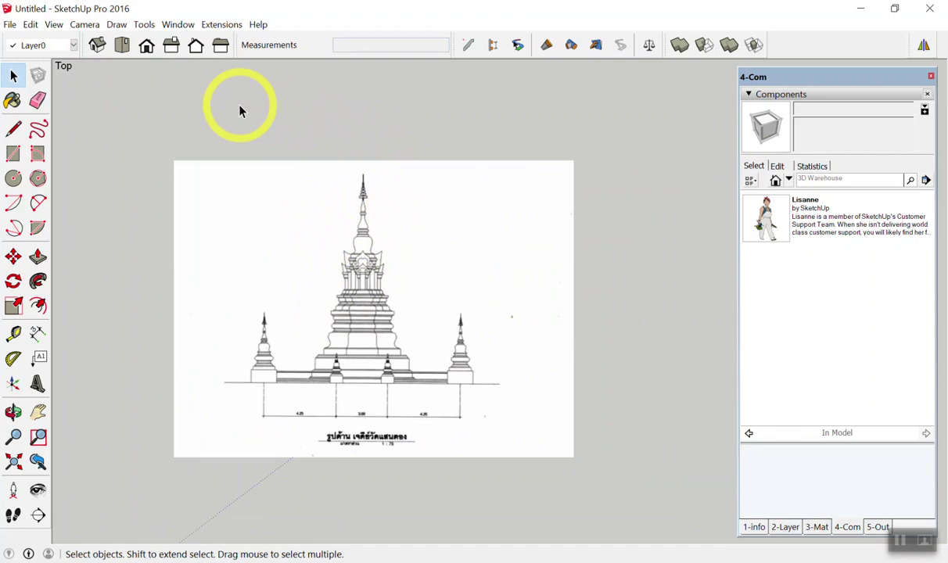
{"action": "scroll", "coordinate": [235, 117], "scroll_direction": "down", "scroll_amount": 3}
{"action": "scroll", "coordinate": [328, 239], "scroll_direction": "up", "scroll_amount": 1}
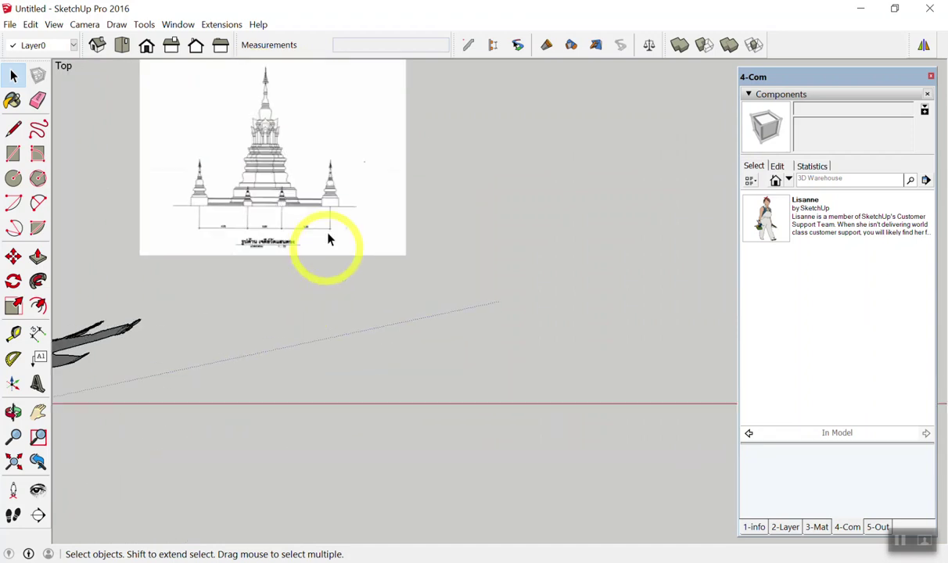
{"action": "left_click", "coordinate": [211, 24]}
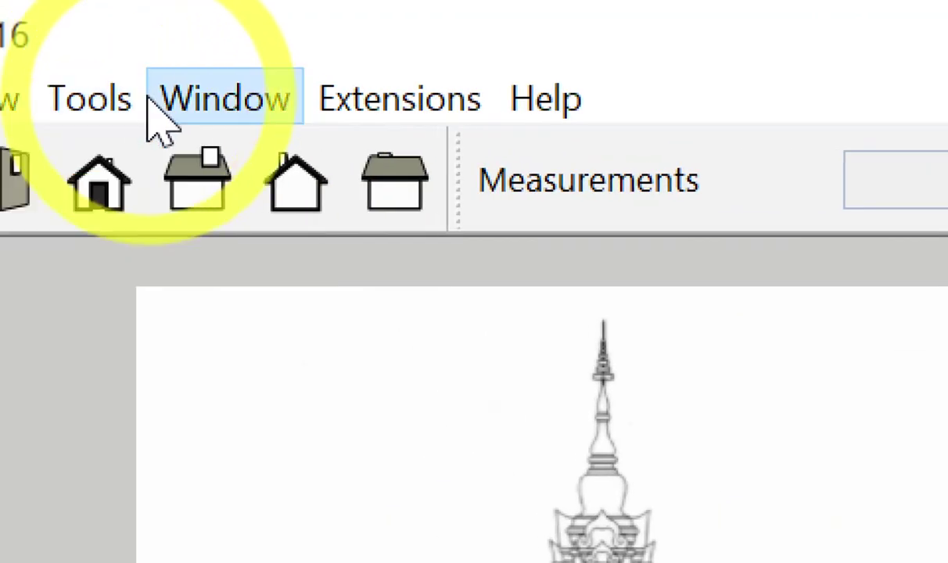
Step: Turn off Use maximum texture size in the OpenGL preferences and confirm with OK
{"action": "left_click", "coordinate": [208, 83]}
{"action": "left_click", "coordinate": [209, 81]}
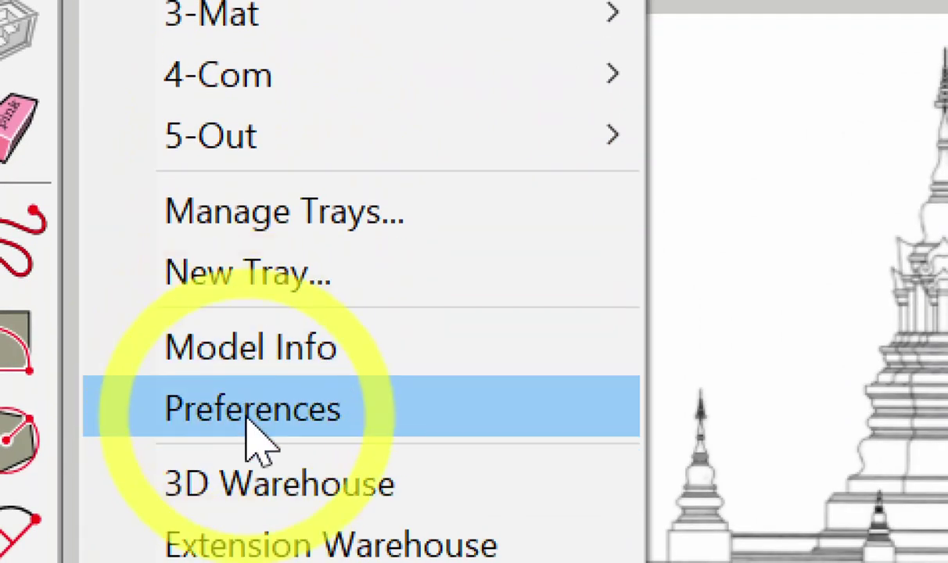
{"action": "left_click", "coordinate": [256, 441]}
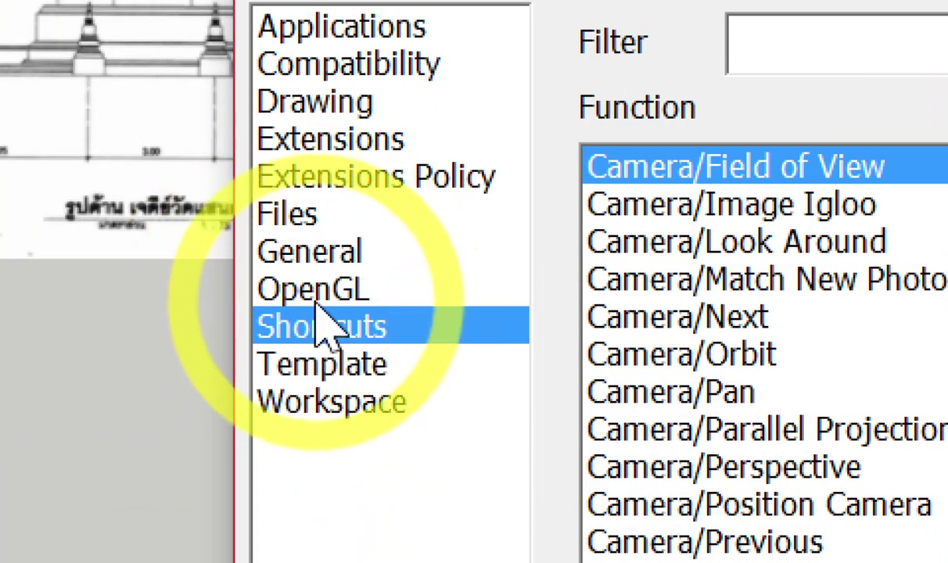
{"action": "left_click", "coordinate": [317, 297]}
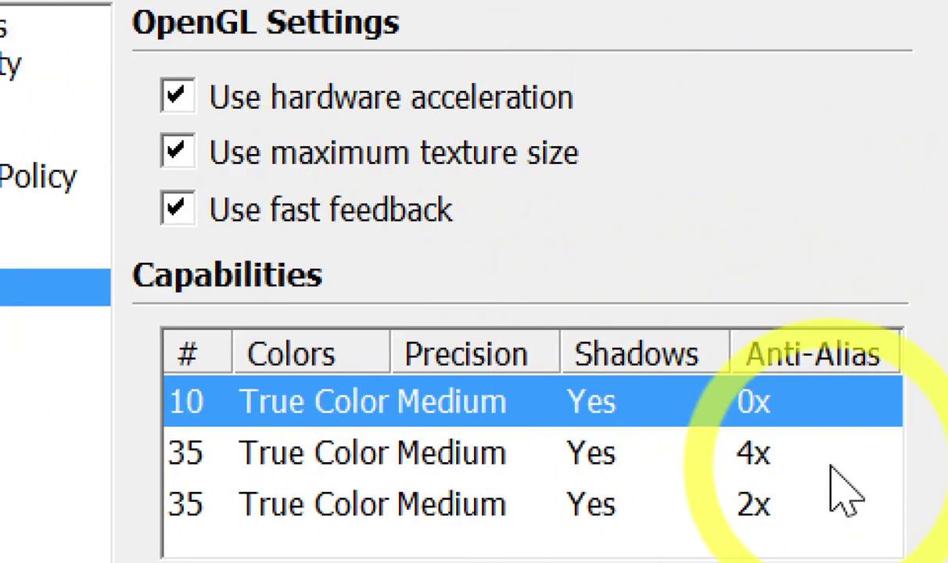
{"action": "left_click", "coordinate": [174, 150]}
{"action": "left_click", "coordinate": [176, 151]}
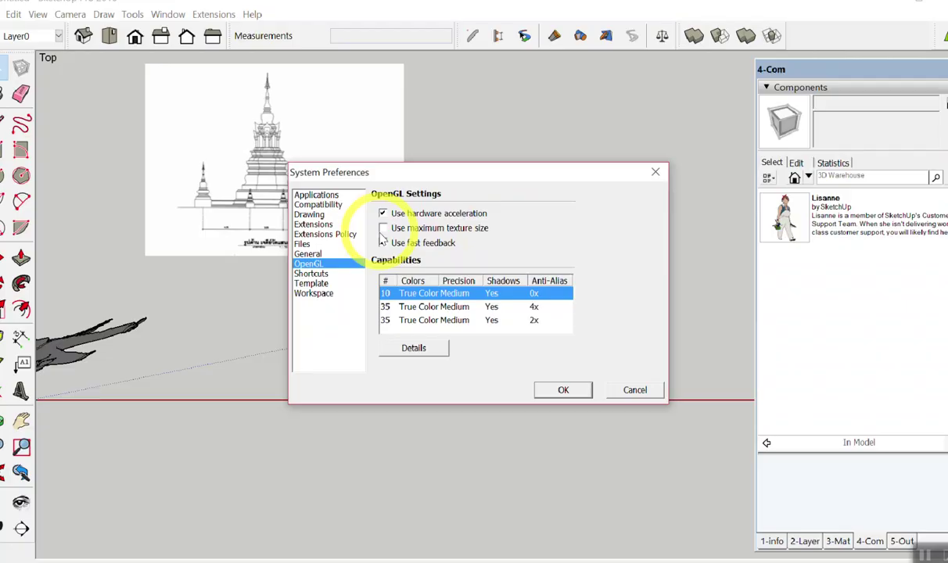
{"action": "left_click", "coordinate": [382, 242]}
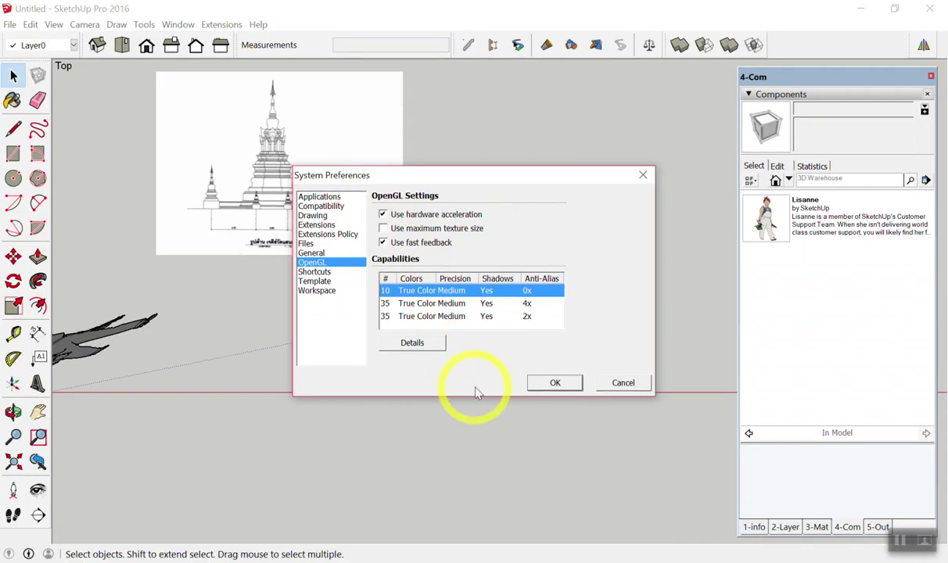
{"action": "left_click", "coordinate": [555, 383]}
Step: Zoom in and out to look over the stupa elevation drawing
{"action": "scroll", "coordinate": [258, 131], "scroll_direction": "up", "scroll_amount": 2}
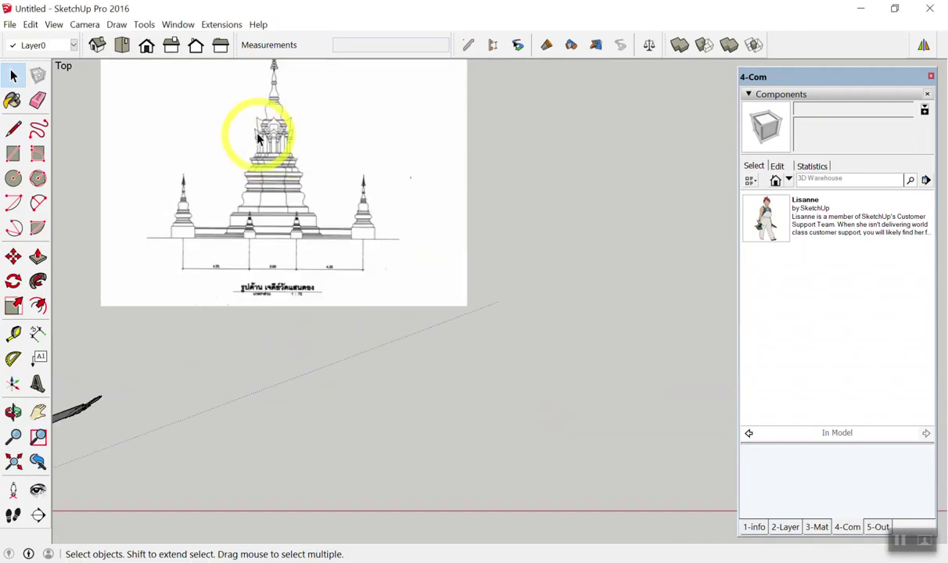
{"action": "scroll", "coordinate": [270, 127], "scroll_direction": "up", "scroll_amount": 3}
{"action": "scroll", "coordinate": [279, 125], "scroll_direction": "up", "scroll_amount": 2}
{"action": "scroll", "coordinate": [294, 150], "scroll_direction": "up", "scroll_amount": 2}
{"action": "scroll", "coordinate": [297, 152], "scroll_direction": "down", "scroll_amount": 1}
{"action": "scroll", "coordinate": [297, 152], "scroll_direction": "down", "scroll_amount": 1}
{"action": "scroll", "coordinate": [297, 168], "scroll_direction": "down", "scroll_amount": 1}
{"action": "scroll", "coordinate": [300, 179], "scroll_direction": "down", "scroll_amount": 2}
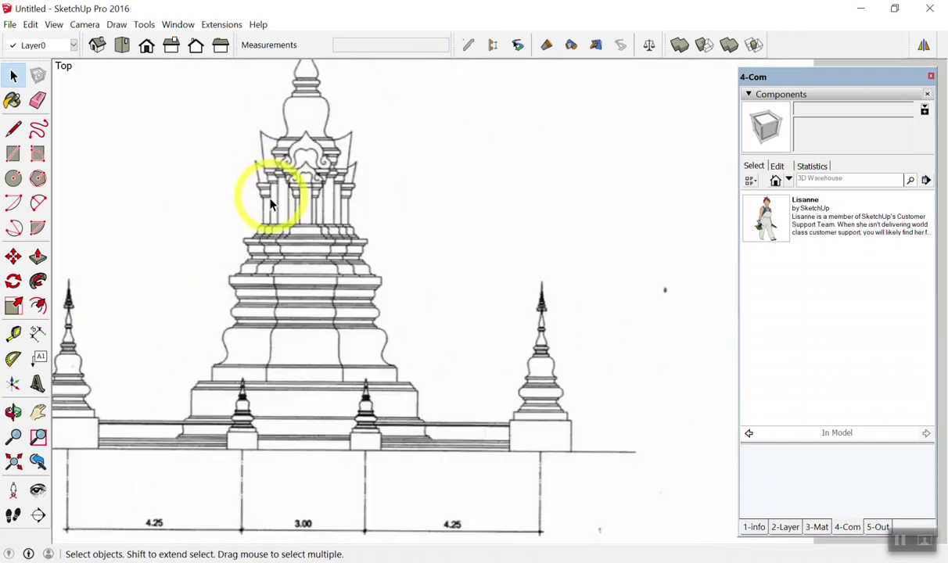
{"action": "scroll", "coordinate": [270, 195], "scroll_direction": "down", "scroll_amount": 2}
{"action": "scroll", "coordinate": [262, 222], "scroll_direction": "down", "scroll_amount": 2}
{"action": "scroll", "coordinate": [254, 220], "scroll_direction": "down", "scroll_amount": 1}
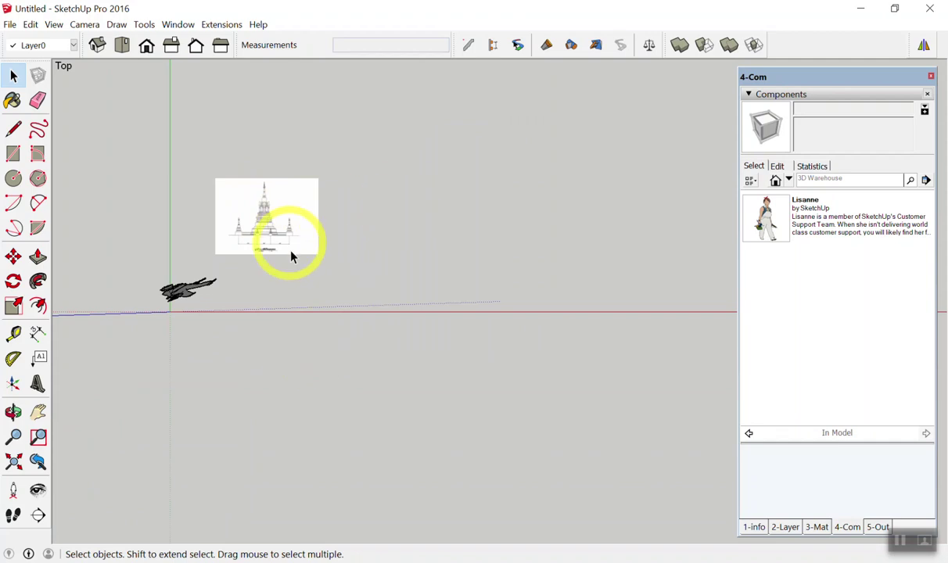
{"action": "scroll", "coordinate": [297, 227], "scroll_direction": "up", "scroll_amount": 2}
{"action": "scroll", "coordinate": [303, 195], "scroll_direction": "up", "scroll_amount": 2}
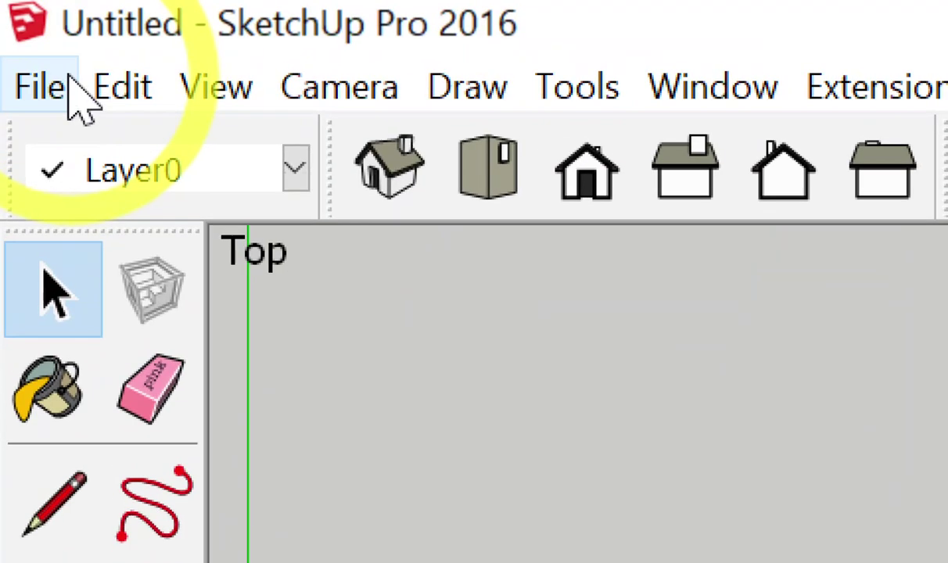
Step: Import the 5940IV5264 map image and drop it beside the elevation drawing at preview size
{"action": "left_click", "coordinate": [43, 64]}
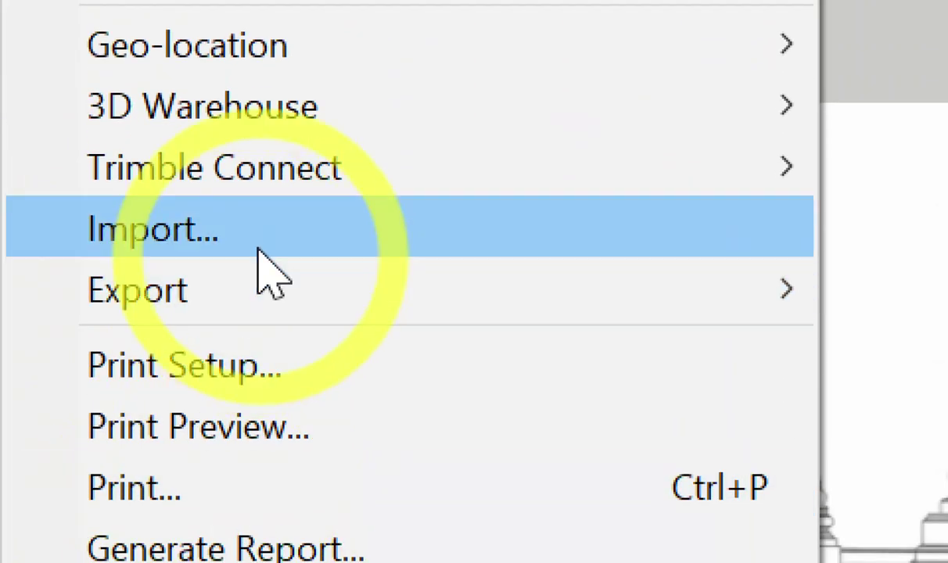
{"action": "left_click", "coordinate": [262, 246]}
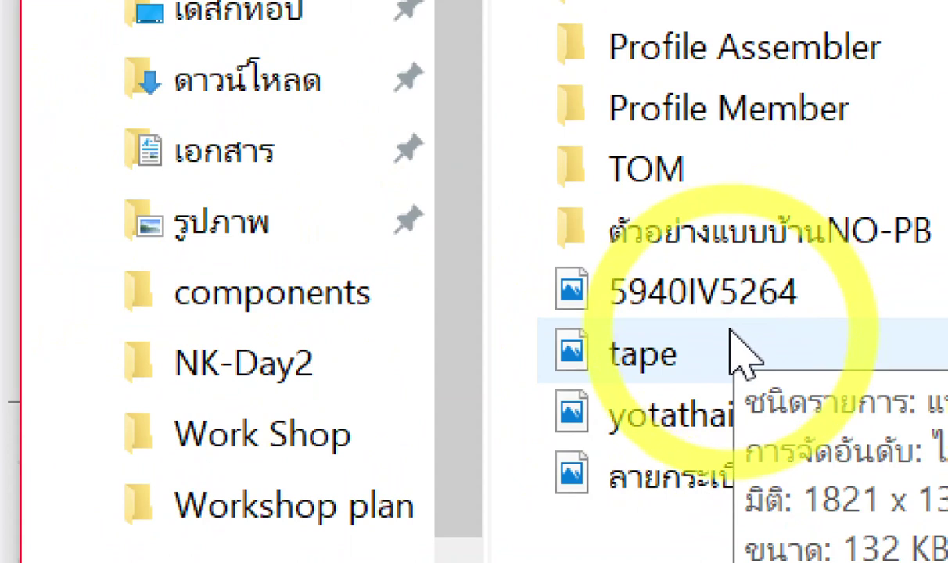
{"action": "left_click", "coordinate": [735, 305]}
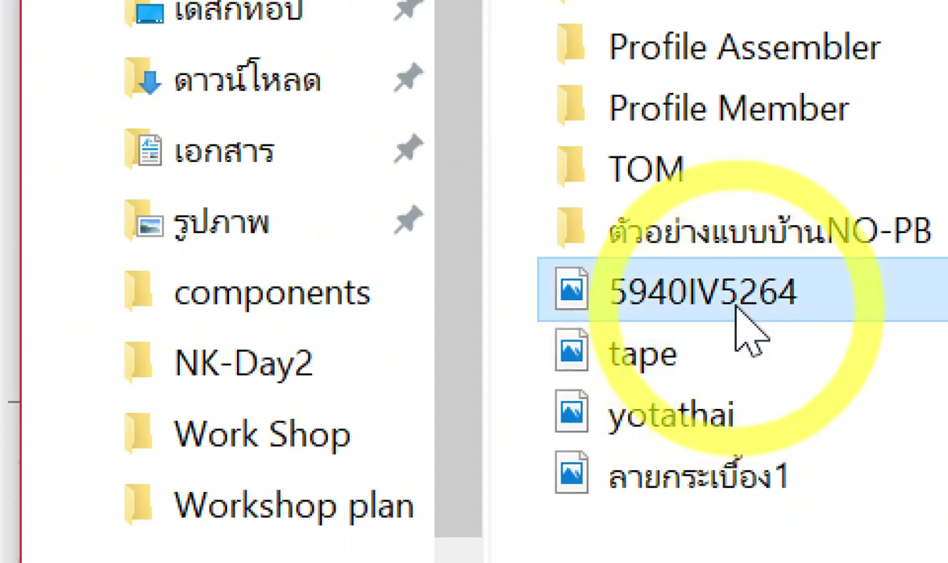
{"action": "double_click", "coordinate": [735, 307]}
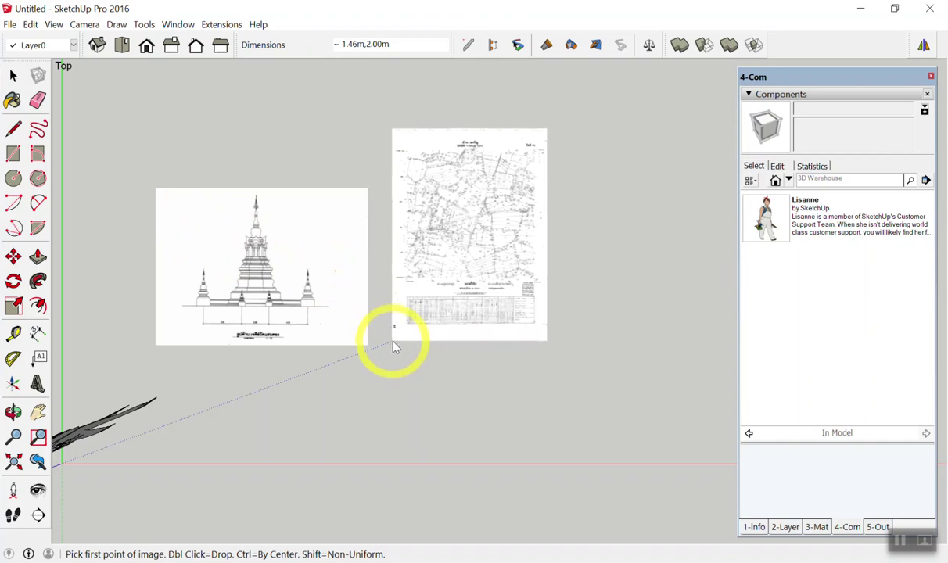
{"action": "double_click", "coordinate": [397, 349]}
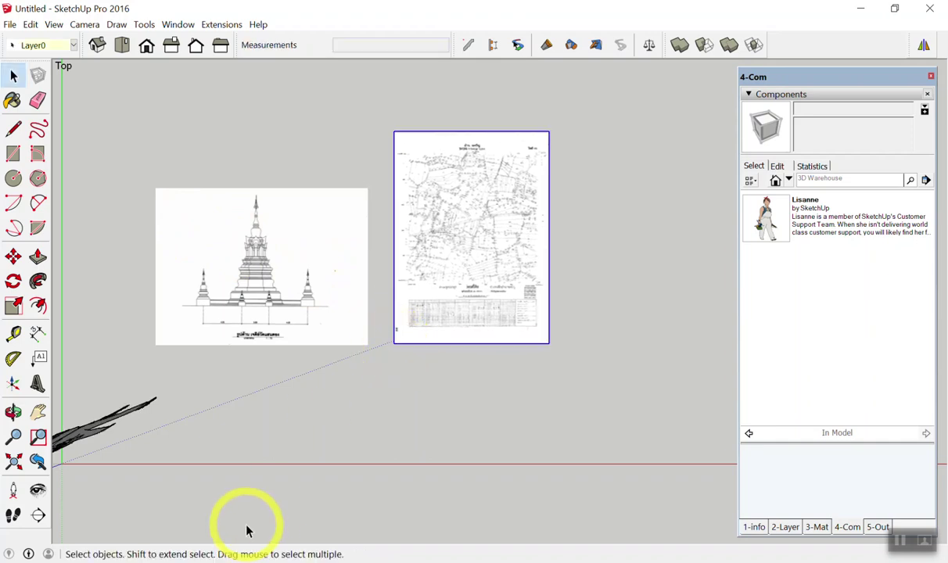
Step: Zoom in and out over the imported 5940IV5264 survey map sheet
{"action": "scroll", "coordinate": [487, 166], "scroll_direction": "up", "scroll_amount": 3}
{"action": "scroll", "coordinate": [448, 226], "scroll_direction": "up", "scroll_amount": 3}
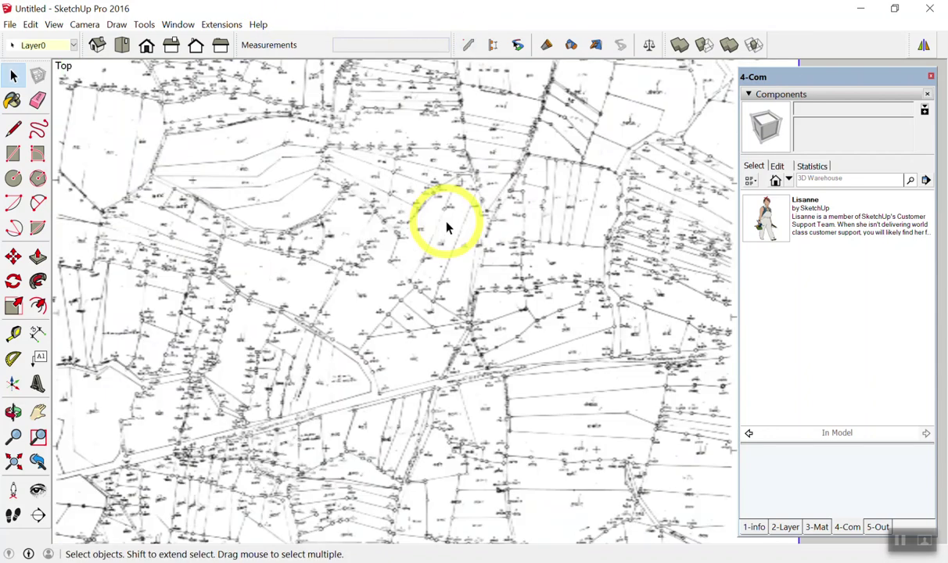
{"action": "scroll", "coordinate": [364, 333], "scroll_direction": "up", "scroll_amount": 2}
{"action": "scroll", "coordinate": [366, 281], "scroll_direction": "up", "scroll_amount": 2}
{"action": "scroll", "coordinate": [362, 262], "scroll_direction": "up", "scroll_amount": 2}
{"action": "scroll", "coordinate": [450, 354], "scroll_direction": "up", "scroll_amount": 2}
{"action": "scroll", "coordinate": [442, 337], "scroll_direction": "down", "scroll_amount": 2}
{"action": "scroll", "coordinate": [438, 332], "scroll_direction": "down", "scroll_amount": 1}
{"action": "scroll", "coordinate": [438, 329], "scroll_direction": "up", "scroll_amount": 2}
{"action": "scroll", "coordinate": [445, 322], "scroll_direction": "up", "scroll_amount": 2}
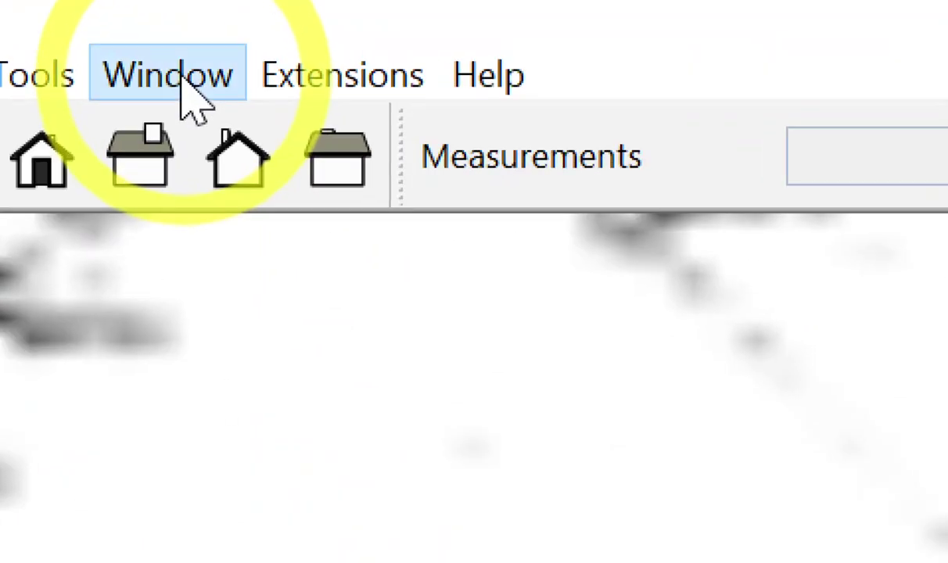
Step: Turn on Use maximum texture size in OpenGL preferences, accepting the slowdown warning
{"action": "left_click", "coordinate": [181, 26]}
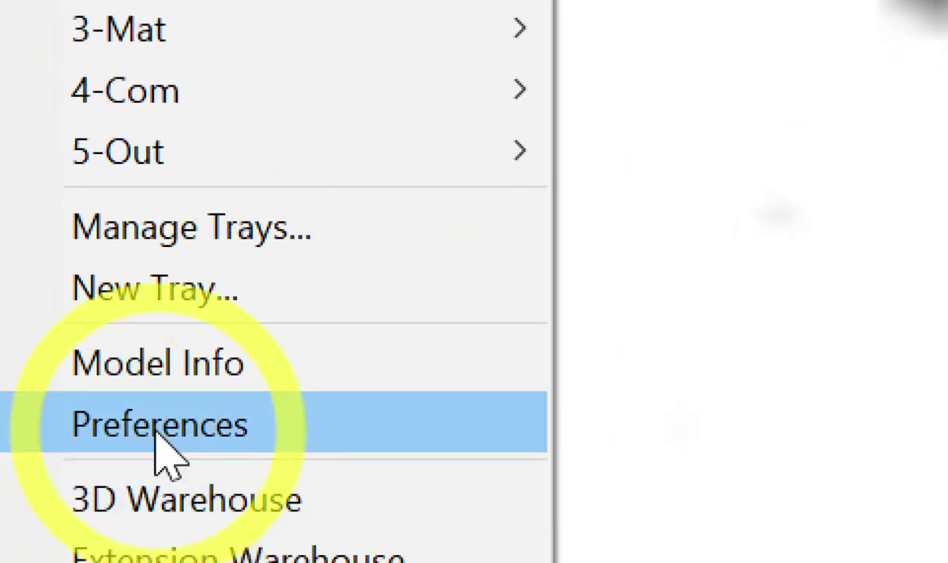
{"action": "left_click", "coordinate": [160, 424]}
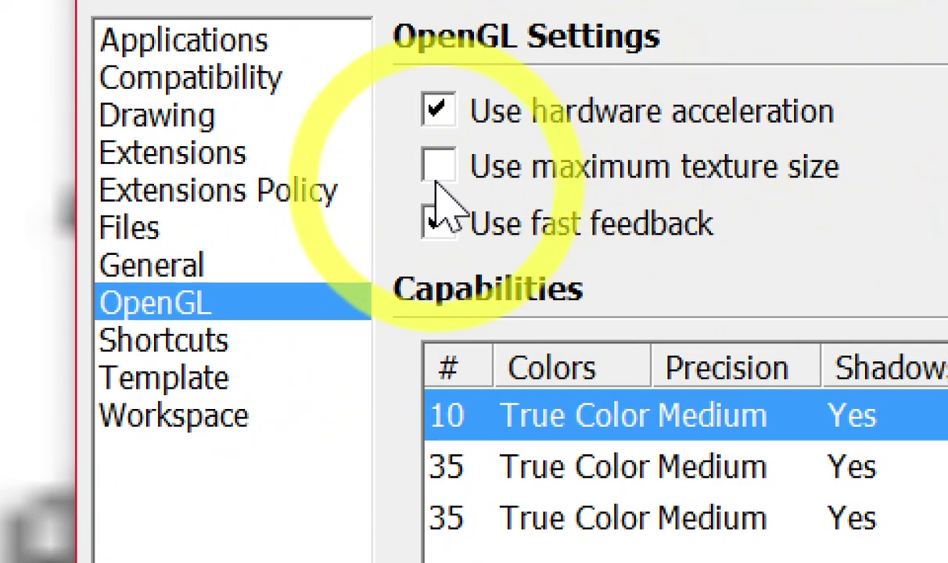
{"action": "left_click", "coordinate": [427, 168]}
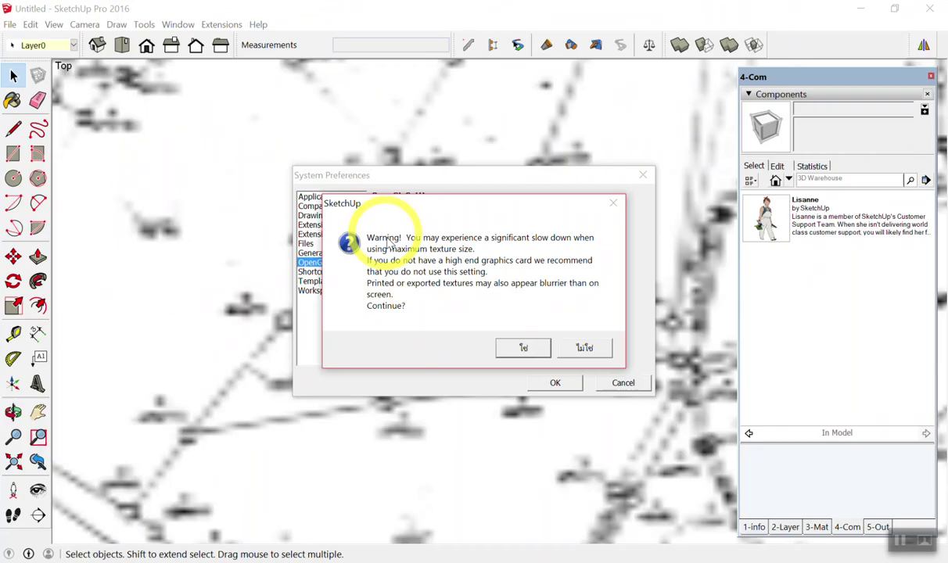
{"action": "left_click", "coordinate": [524, 352]}
{"action": "left_click", "coordinate": [553, 383]}
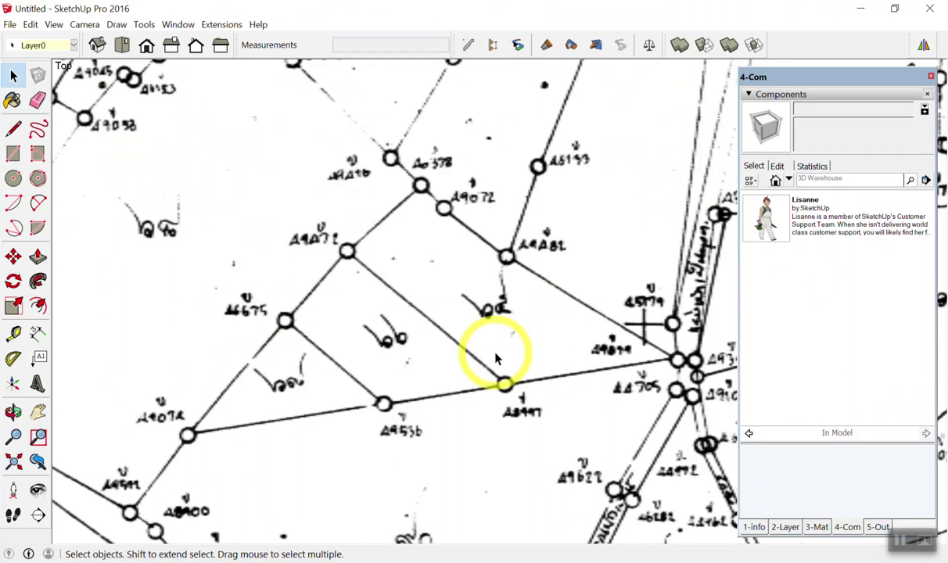
Step: Zoom out from the survey map to bring the stupa elevation drawing into view
{"action": "scroll", "coordinate": [235, 243], "scroll_direction": "down", "scroll_amount": 3}
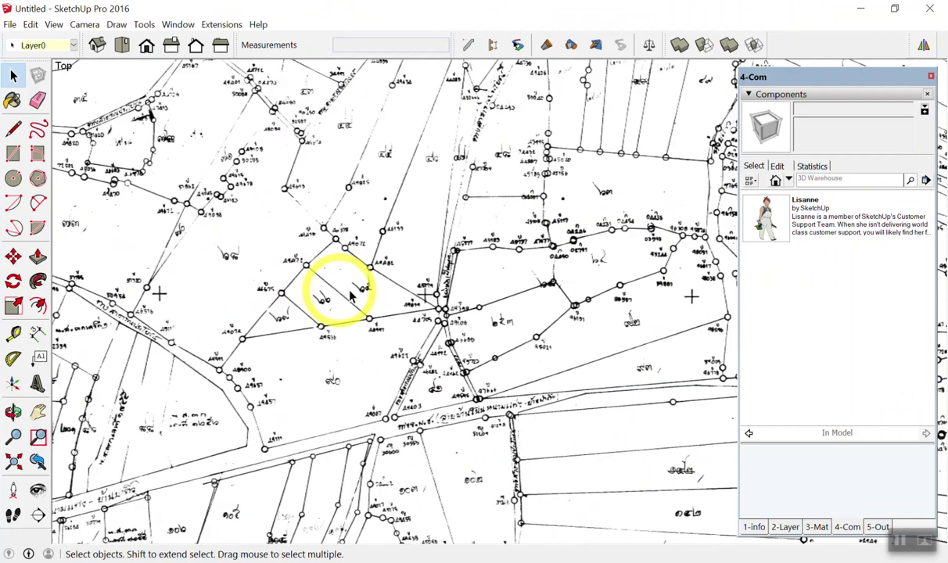
{"action": "scroll", "coordinate": [368, 296], "scroll_direction": "down", "scroll_amount": 3}
{"action": "scroll", "coordinate": [395, 304], "scroll_direction": "up", "scroll_amount": 2}
{"action": "scroll", "coordinate": [267, 229], "scroll_direction": "up", "scroll_amount": 3}
{"action": "scroll", "coordinate": [211, 186], "scroll_direction": "up", "scroll_amount": 2}
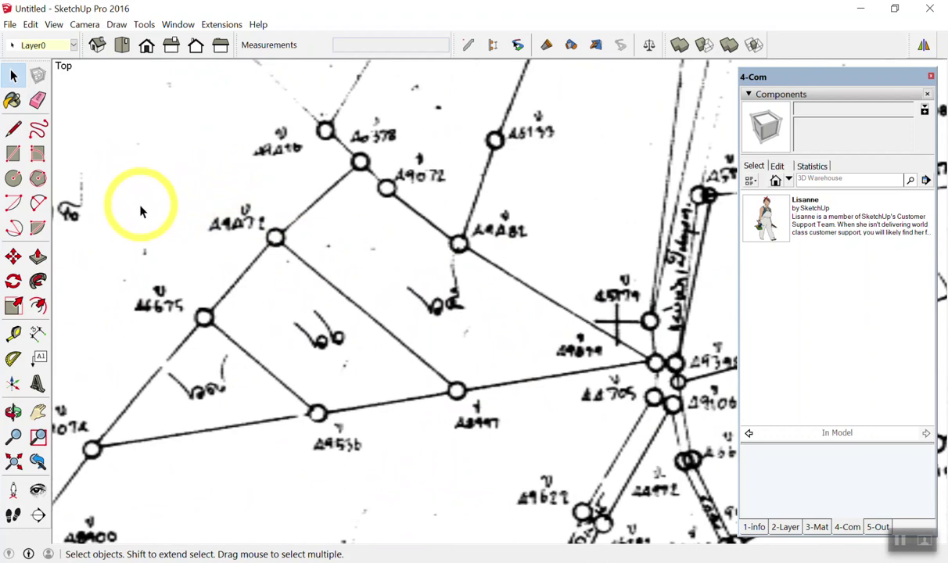
{"action": "scroll", "coordinate": [141, 211], "scroll_direction": "down", "scroll_amount": 3}
{"action": "scroll", "coordinate": [136, 217], "scroll_direction": "down", "scroll_amount": 1}
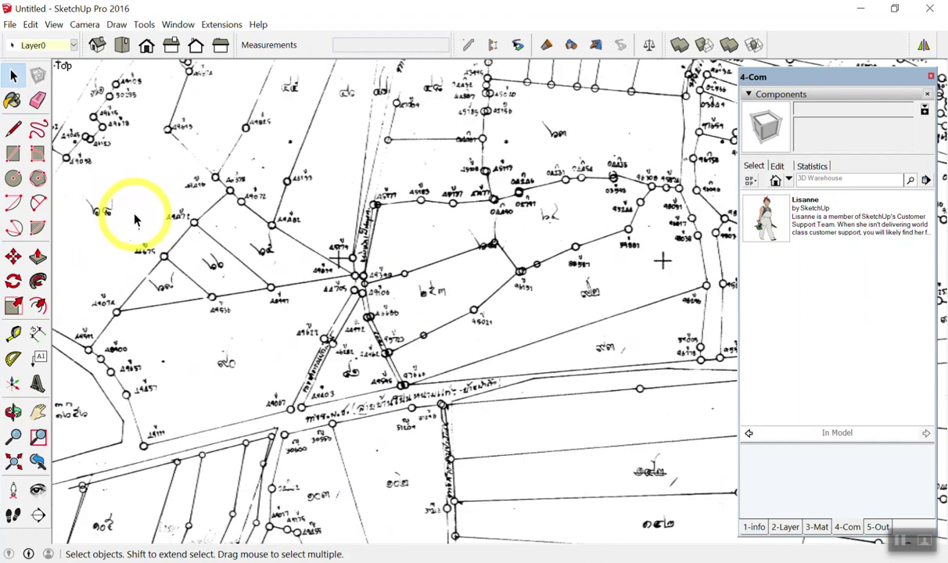
{"action": "scroll", "coordinate": [135, 219], "scroll_direction": "up", "scroll_amount": 1}
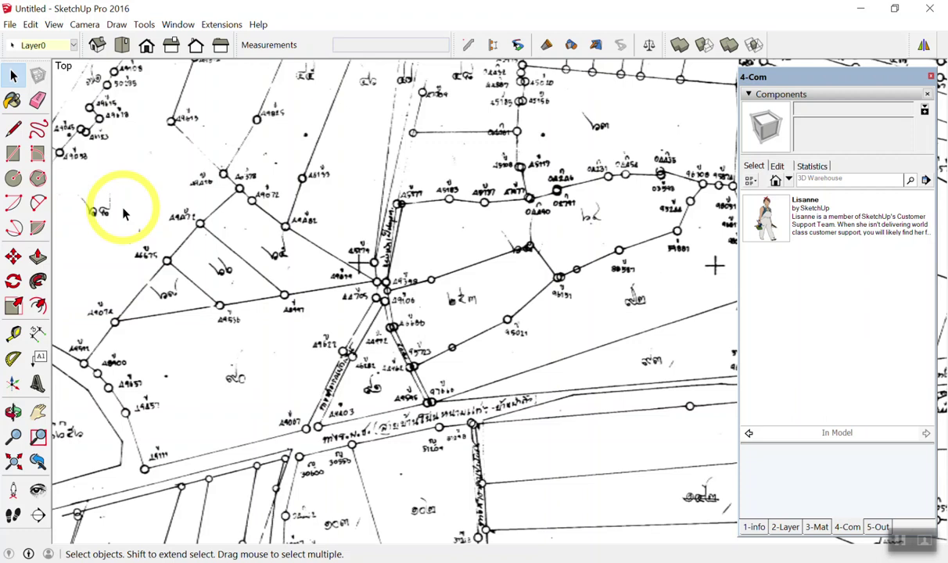
{"action": "scroll", "coordinate": [190, 218], "scroll_direction": "down", "scroll_amount": 2}
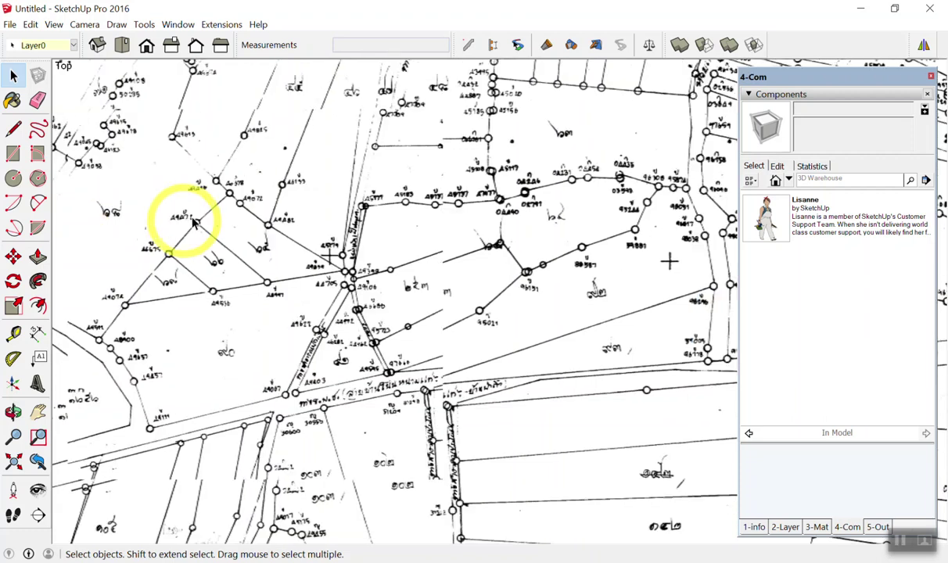
{"action": "scroll", "coordinate": [502, 195], "scroll_direction": "down", "scroll_amount": 2}
{"action": "scroll", "coordinate": [426, 216], "scroll_direction": "down", "scroll_amount": 1}
{"action": "scroll", "coordinate": [439, 204], "scroll_direction": "down", "scroll_amount": 1}
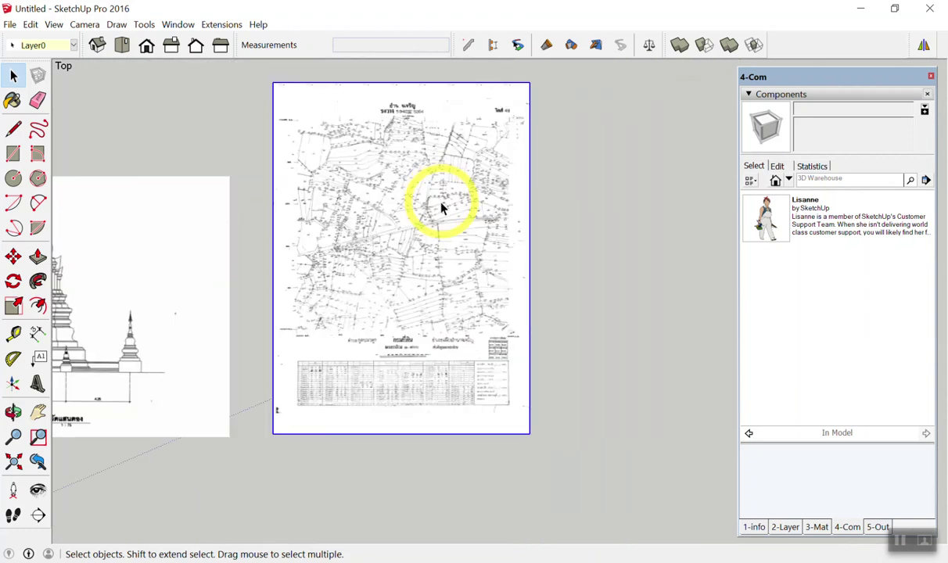
{"action": "scroll", "coordinate": [391, 251], "scroll_direction": "up", "scroll_amount": 3}
{"action": "scroll", "coordinate": [375, 262], "scroll_direction": "down", "scroll_amount": 2}
{"action": "scroll", "coordinate": [394, 246], "scroll_direction": "up", "scroll_amount": 1}
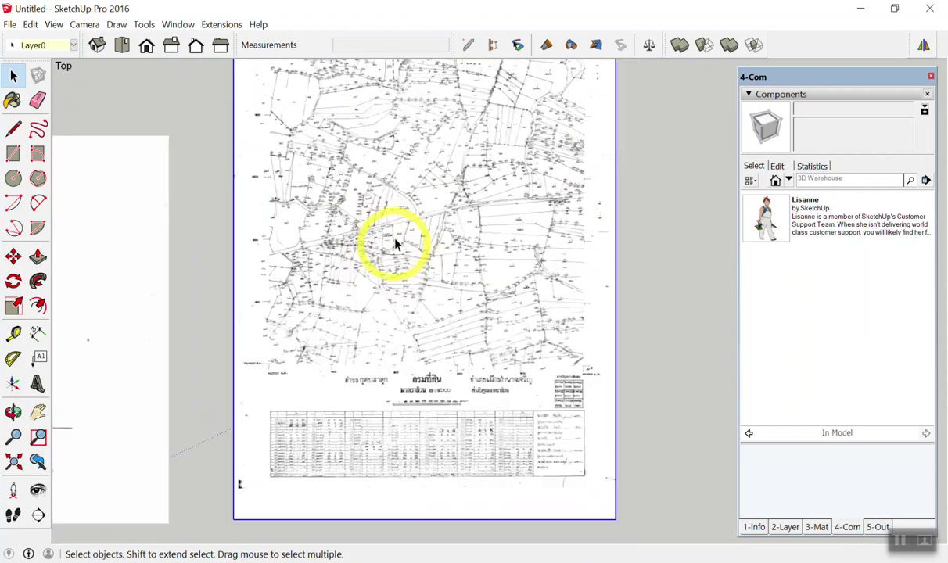
{"action": "scroll", "coordinate": [396, 244], "scroll_direction": "up", "scroll_amount": 3}
{"action": "scroll", "coordinate": [417, 183], "scroll_direction": "down", "scroll_amount": 1}
{"action": "scroll", "coordinate": [423, 195], "scroll_direction": "down", "scroll_amount": 2}
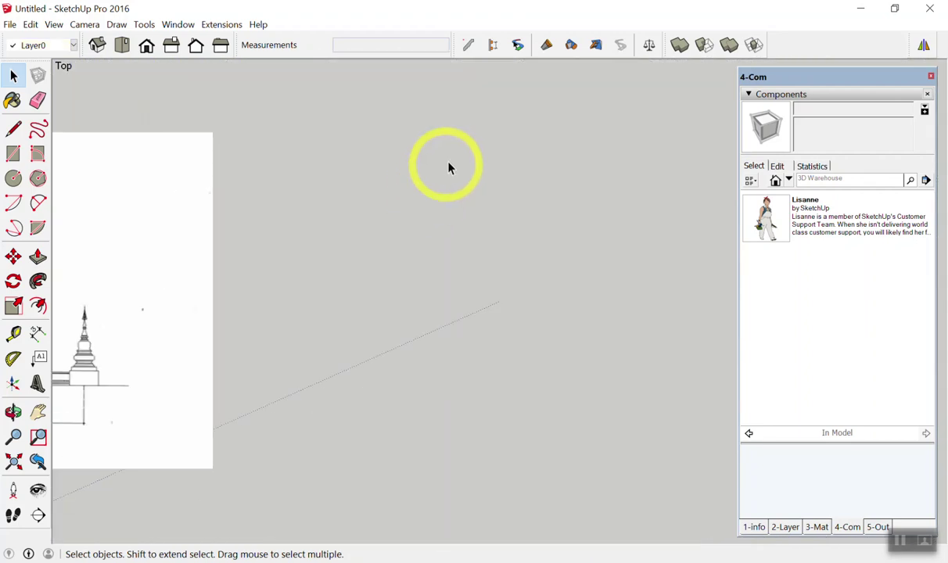
{"action": "scroll", "coordinate": [123, 210], "scroll_direction": "up", "scroll_amount": 1}
{"action": "scroll", "coordinate": [187, 219], "scroll_direction": "up", "scroll_amount": 1}
{"action": "scroll", "coordinate": [169, 237], "scroll_direction": "up", "scroll_amount": 1}
{"action": "scroll", "coordinate": [205, 249], "scroll_direction": "up", "scroll_amount": 2}
{"action": "scroll", "coordinate": [211, 249], "scroll_direction": "down", "scroll_amount": 1}
{"action": "scroll", "coordinate": [438, 235], "scroll_direction": "down", "scroll_amount": 2}
{"action": "scroll", "coordinate": [434, 291], "scroll_direction": "down", "scroll_amount": 1}
{"action": "scroll", "coordinate": [362, 471], "scroll_direction": "up", "scroll_amount": 1}
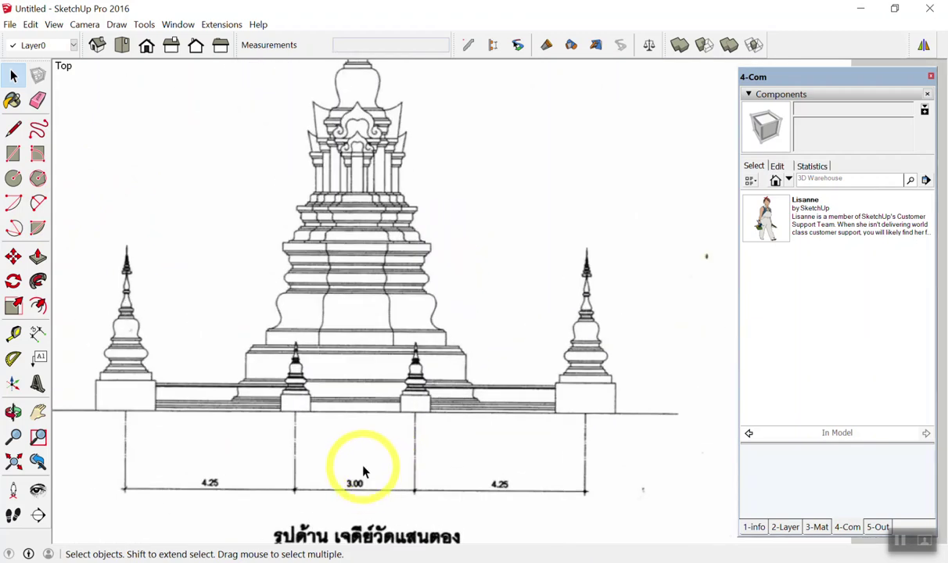
{"action": "scroll", "coordinate": [362, 472], "scroll_direction": "down", "scroll_amount": 2}
{"action": "scroll", "coordinate": [402, 370], "scroll_direction": "up", "scroll_amount": 1}
{"action": "scroll", "coordinate": [372, 376], "scroll_direction": "down", "scroll_amount": 1}
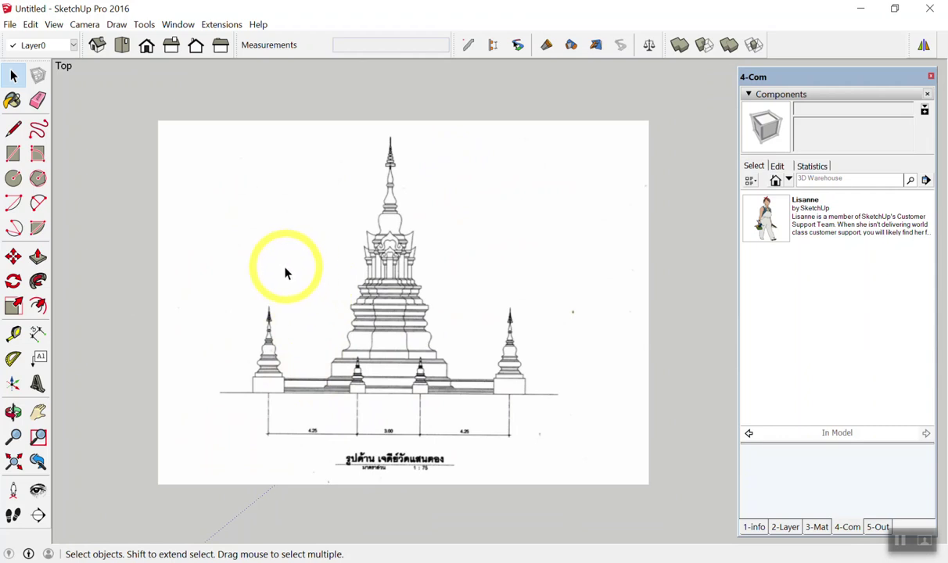
{"action": "scroll", "coordinate": [271, 254], "scroll_direction": "down", "scroll_amount": 1}
{"action": "scroll", "coordinate": [271, 242], "scroll_direction": "up", "scroll_amount": 1}
Step: Select and deselect the elevation image, then zoom in on its 4.25, 3.00, 4.25 base dimensions
{"action": "left_click", "coordinate": [267, 247]}
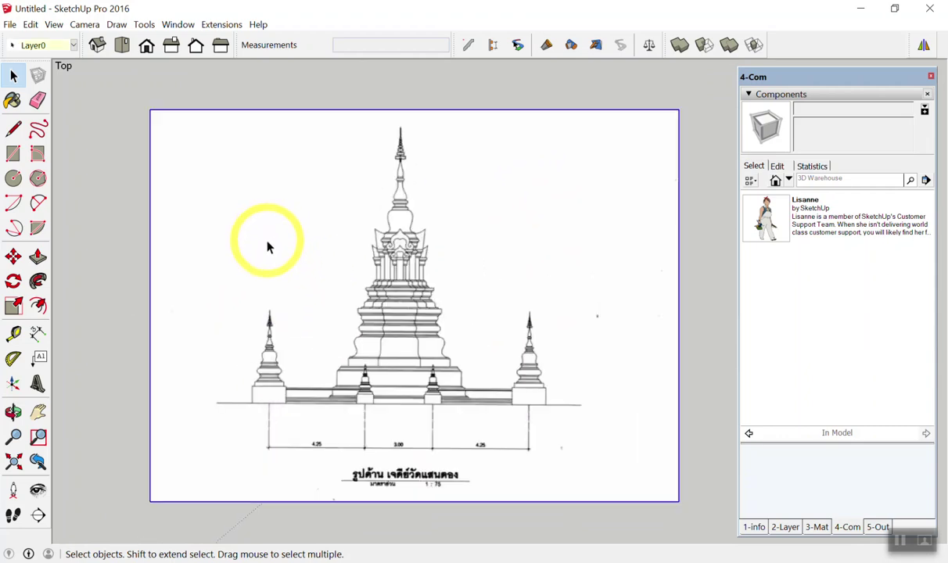
{"action": "scroll", "coordinate": [266, 247], "scroll_direction": "down", "scroll_amount": 2}
{"action": "left_click", "coordinate": [278, 145]}
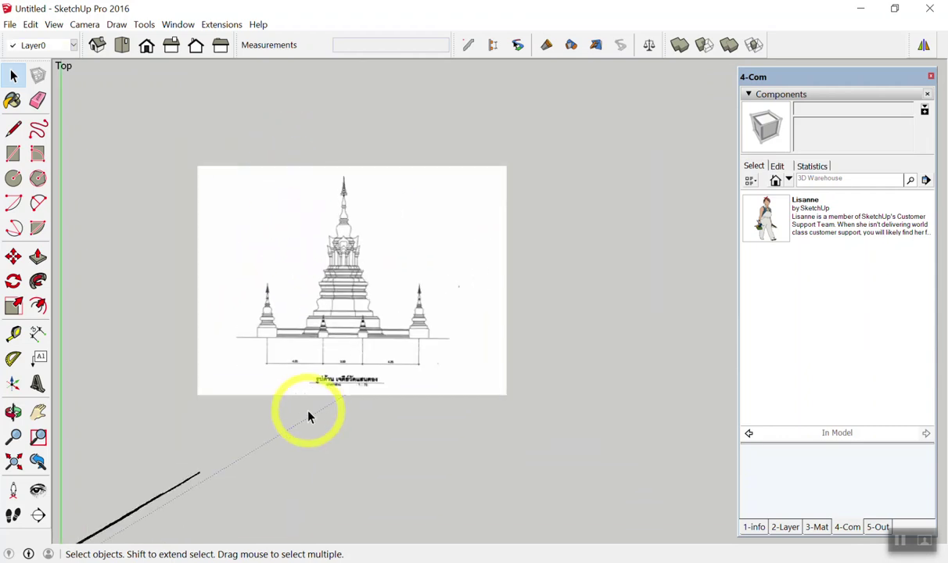
{"action": "scroll", "coordinate": [290, 449], "scroll_direction": "up", "scroll_amount": 2}
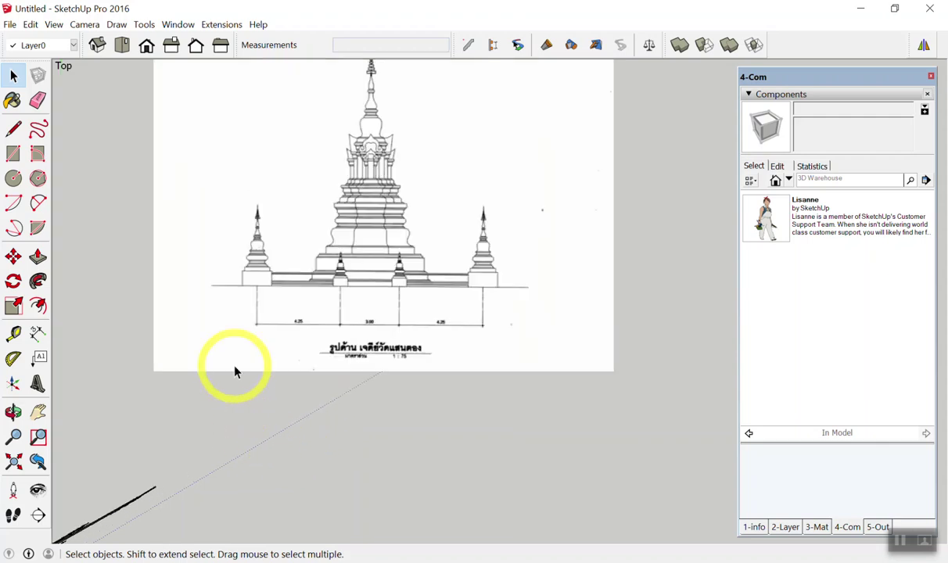
{"action": "scroll", "coordinate": [223, 336], "scroll_direction": "up", "scroll_amount": 1}
{"action": "scroll", "coordinate": [248, 237], "scroll_direction": "up", "scroll_amount": 1}
{"action": "scroll", "coordinate": [500, 184], "scroll_direction": "up", "scroll_amount": 1}
{"action": "scroll", "coordinate": [337, 252], "scroll_direction": "down", "scroll_amount": 2}
{"action": "scroll", "coordinate": [438, 274], "scroll_direction": "up", "scroll_amount": 1}
{"action": "scroll", "coordinate": [563, 329], "scroll_direction": "up", "scroll_amount": 1}
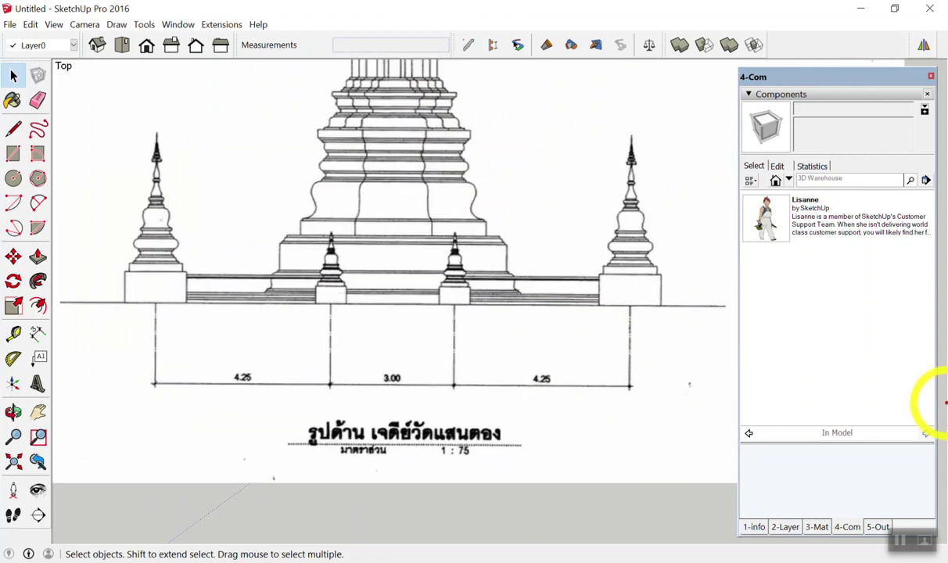
{"action": "left_click_drag", "start_coordinate": [152, 323], "coordinate": [144, 479]}
{"action": "left_click_drag", "start_coordinate": [112, 406], "coordinate": [651, 415]}
{"action": "left_click_drag", "start_coordinate": [645, 370], "coordinate": [635, 481]}
{"action": "mouse_move", "coordinate": [254, 361]}
{"action": "left_mouse_down"}
{"action": "mouse_move", "coordinate": [232, 387]}
{"action": "mouse_move", "coordinate": [251, 362]}
{"action": "left_mouse_up"}
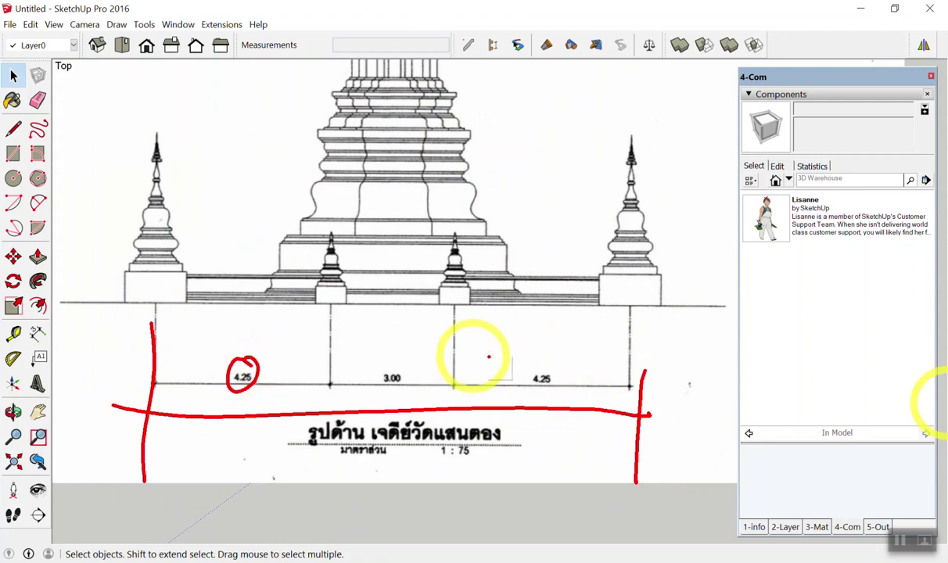
{"action": "left_click_drag", "start_coordinate": [547, 348], "coordinate": [535, 391]}
{"action": "left_click_drag", "start_coordinate": [399, 344], "coordinate": [426, 361]}
{"action": "mouse_move", "coordinate": [319, 485]}
{"action": "left_mouse_down"}
{"action": "mouse_move", "coordinate": [336, 466]}
{"action": "mouse_move", "coordinate": [341, 512]}
{"action": "left_mouse_up"}
{"action": "left_click_drag", "start_coordinate": [362, 476], "coordinate": [374, 517]}
{"action": "mouse_move", "coordinate": [430, 469]}
{"action": "left_mouse_down"}
{"action": "mouse_move", "coordinate": [452, 492]}
{"action": "mouse_move", "coordinate": [426, 524]}
{"action": "left_mouse_up"}
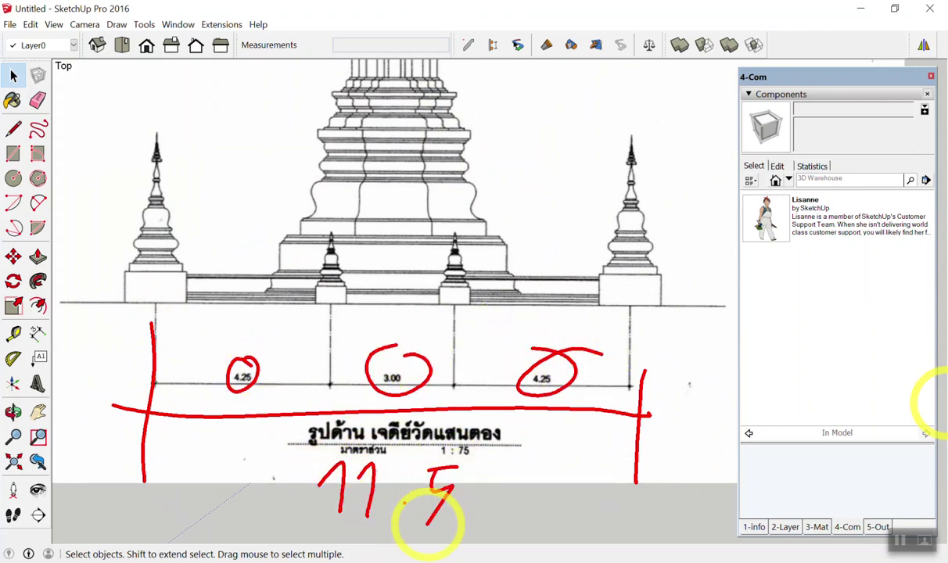
{"action": "key", "text": "Escape"}
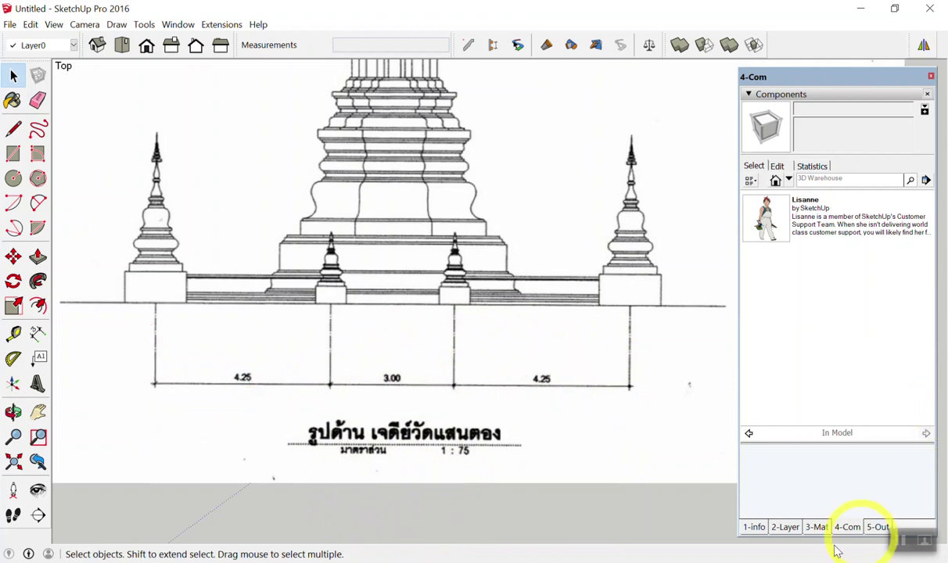
{"action": "scroll", "coordinate": [450, 520], "scroll_direction": "up", "scroll_amount": 2}
{"action": "scroll", "coordinate": [450, 469], "scroll_direction": "up", "scroll_amount": 2}
{"action": "scroll", "coordinate": [450, 447], "scroll_direction": "up", "scroll_amount": 3}
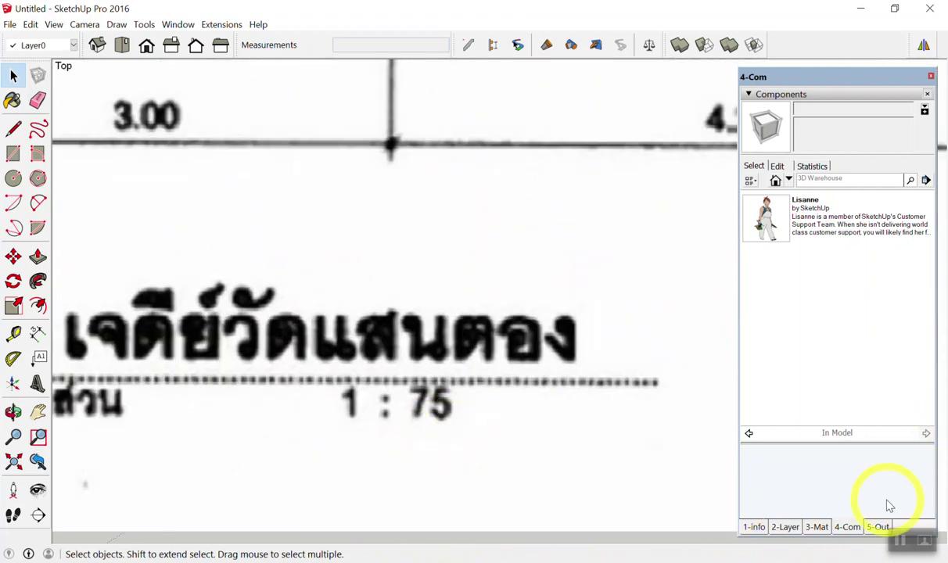
{"action": "left_click_drag", "start_coordinate": [496, 338], "coordinate": [513, 364]}
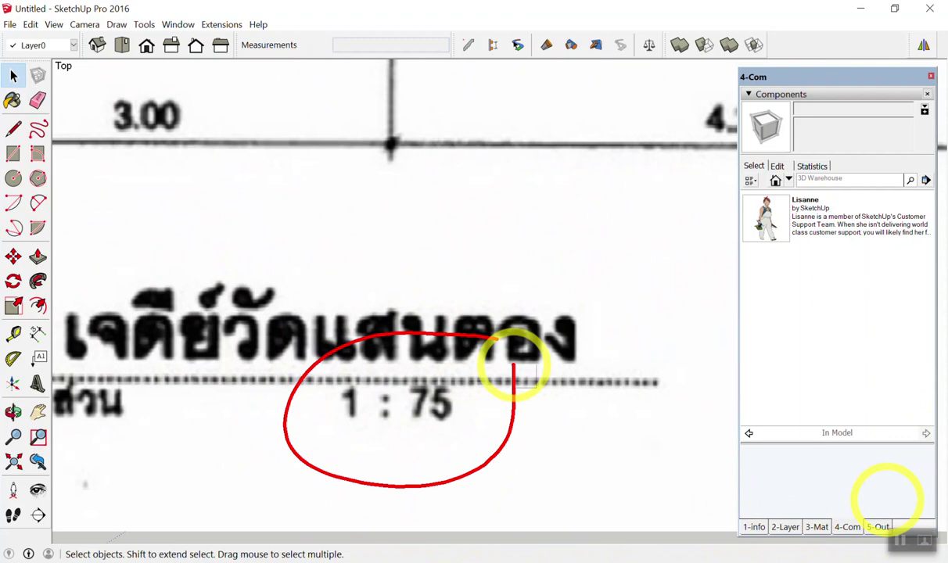
{"action": "scroll", "coordinate": [423, 286], "scroll_direction": "down", "scroll_amount": 2}
Step: Start a line (L) at the left end of the elevation image's ground line
{"action": "scroll", "coordinate": [374, 345], "scroll_direction": "down", "scroll_amount": 3}
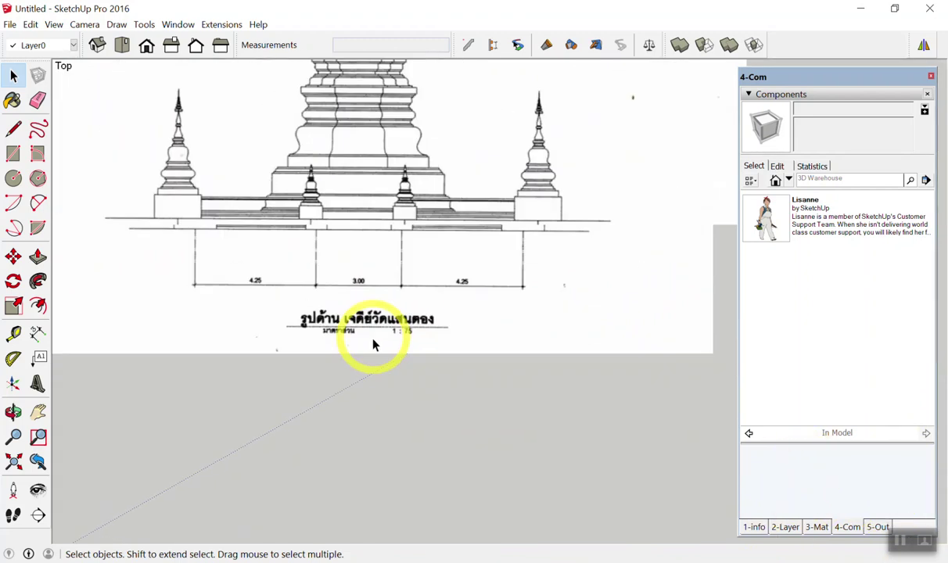
{"action": "scroll", "coordinate": [376, 348], "scroll_direction": "down", "scroll_amount": 2}
{"action": "scroll", "coordinate": [409, 249], "scroll_direction": "up", "scroll_amount": 3}
{"action": "scroll", "coordinate": [168, 172], "scroll_direction": "down", "scroll_amount": 1}
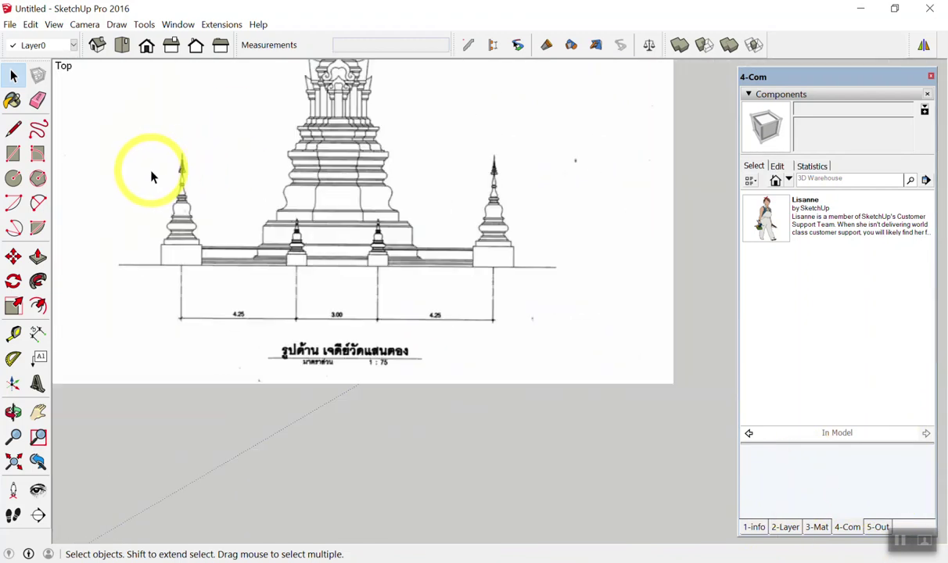
{"action": "scroll", "coordinate": [109, 174], "scroll_direction": "up", "scroll_amount": 1}
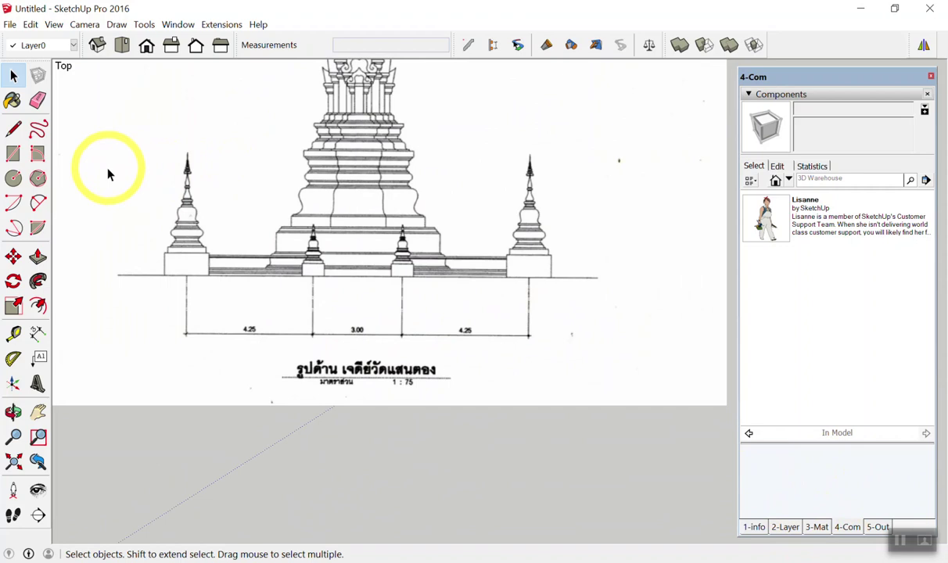
{"action": "scroll", "coordinate": [109, 174], "scroll_direction": "down", "scroll_amount": 1}
{"action": "scroll", "coordinate": [153, 182], "scroll_direction": "down", "scroll_amount": 1}
{"action": "scroll", "coordinate": [391, 238], "scroll_direction": "down", "scroll_amount": 1}
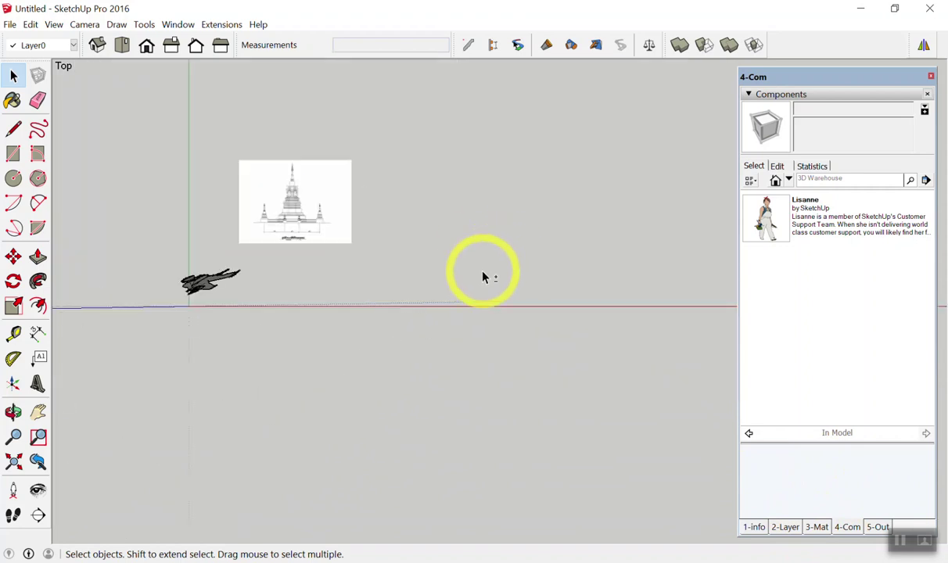
{"action": "scroll", "coordinate": [406, 297], "scroll_direction": "down", "scroll_amount": 1}
{"action": "scroll", "coordinate": [387, 311], "scroll_direction": "up", "scroll_amount": 1}
{"action": "scroll", "coordinate": [328, 303], "scroll_direction": "up", "scroll_amount": 3}
{"action": "scroll", "coordinate": [521, 363], "scroll_direction": "down", "scroll_amount": 2}
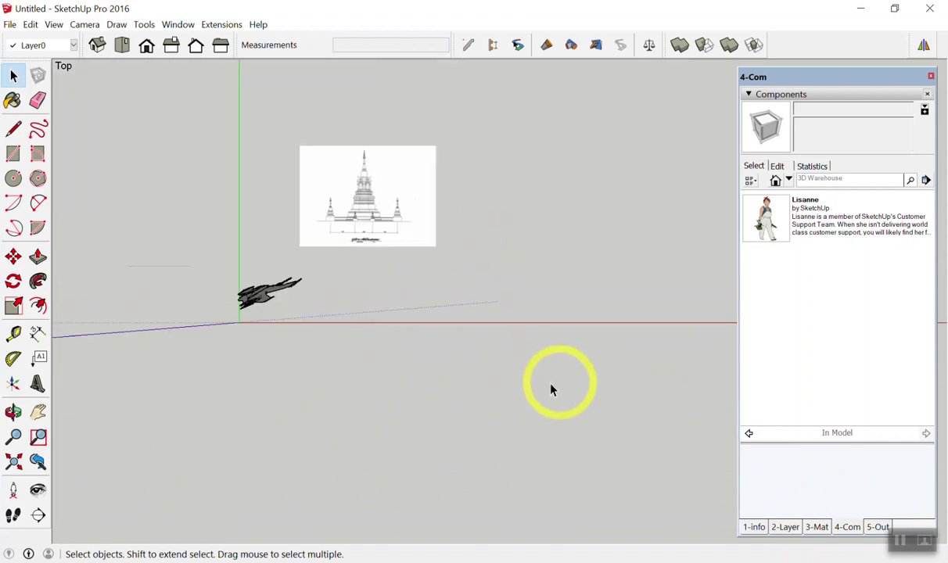
{"action": "scroll", "coordinate": [381, 313], "scroll_direction": "up", "scroll_amount": 2}
{"action": "scroll", "coordinate": [423, 215], "scroll_direction": "up", "scroll_amount": 1}
{"action": "scroll", "coordinate": [538, 187], "scroll_direction": "down", "scroll_amount": 1}
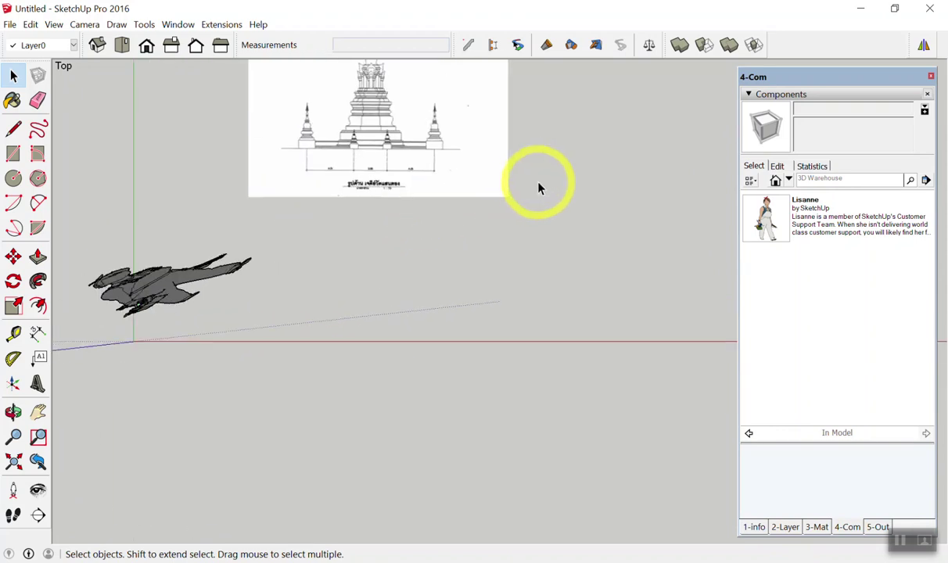
{"action": "scroll", "coordinate": [415, 201], "scroll_direction": "up", "scroll_amount": 1}
{"action": "scroll", "coordinate": [223, 211], "scroll_direction": "up", "scroll_amount": 2}
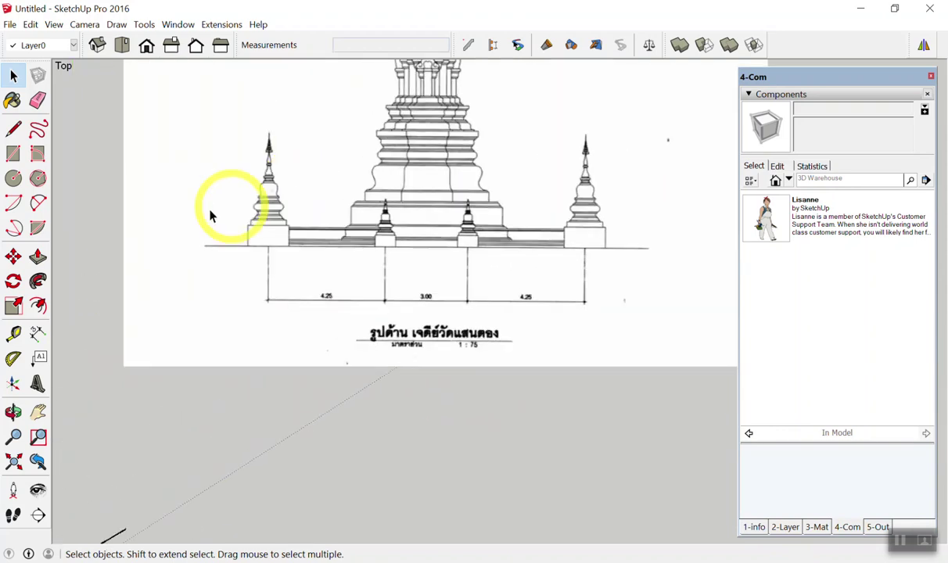
{"action": "scroll", "coordinate": [209, 258], "scroll_direction": "up", "scroll_amount": 2}
{"action": "scroll", "coordinate": [210, 280], "scroll_direction": "up", "scroll_amount": 1}
{"action": "scroll", "coordinate": [210, 290], "scroll_direction": "up", "scroll_amount": 1}
{"action": "scroll", "coordinate": [204, 294], "scroll_direction": "up", "scroll_amount": 1}
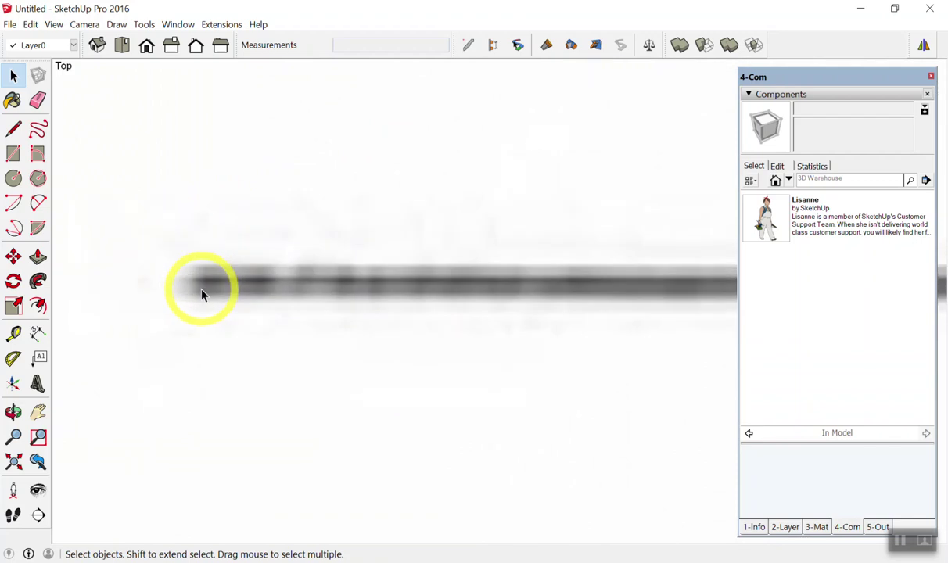
{"action": "scroll", "coordinate": [201, 291], "scroll_direction": "up", "scroll_amount": 2}
{"action": "key", "text": "l"}
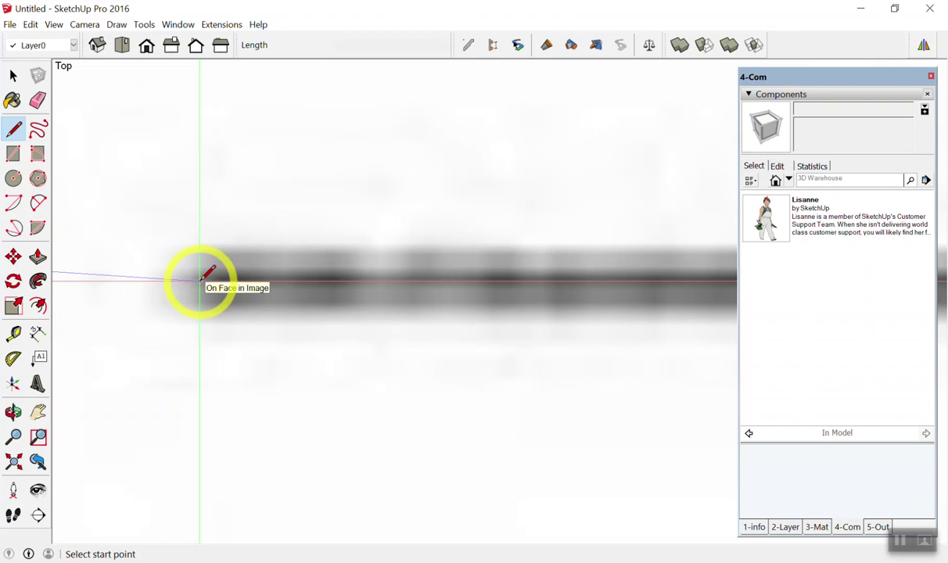
{"action": "left_click", "coordinate": [207, 273]}
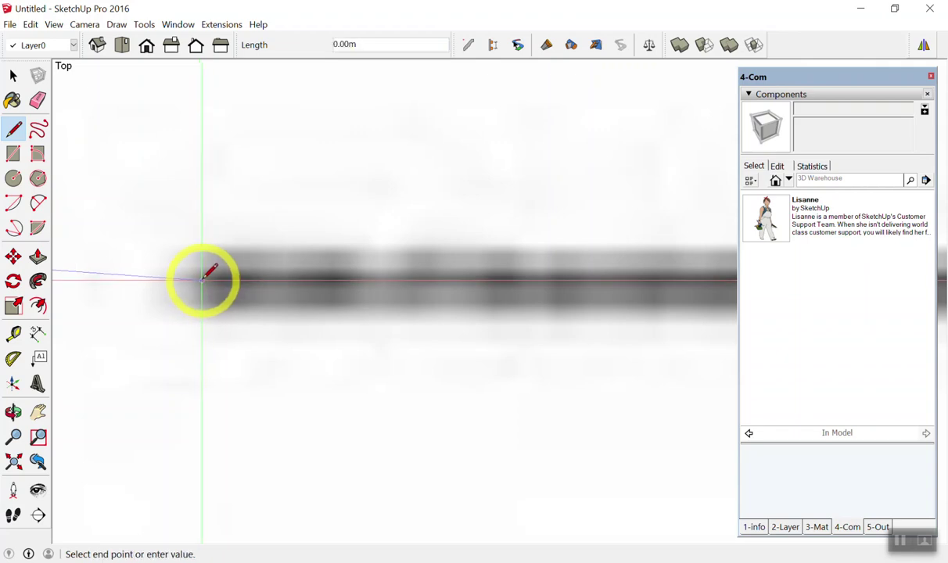
Step: Extend the line along the red axis past the right spire's base and finish it
{"action": "scroll", "coordinate": [197, 266], "scroll_direction": "down", "scroll_amount": 2}
{"action": "scroll", "coordinate": [195, 227], "scroll_direction": "down", "scroll_amount": 1}
{"action": "scroll", "coordinate": [188, 251], "scroll_direction": "down", "scroll_amount": 1}
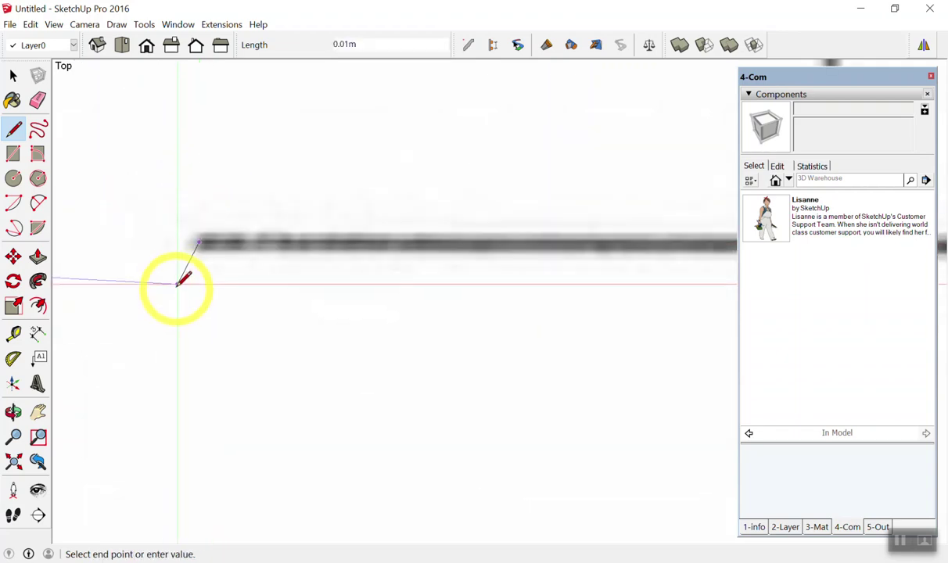
{"action": "scroll", "coordinate": [200, 281], "scroll_direction": "up", "scroll_amount": 2}
{"action": "scroll", "coordinate": [204, 280], "scroll_direction": "down", "scroll_amount": 2}
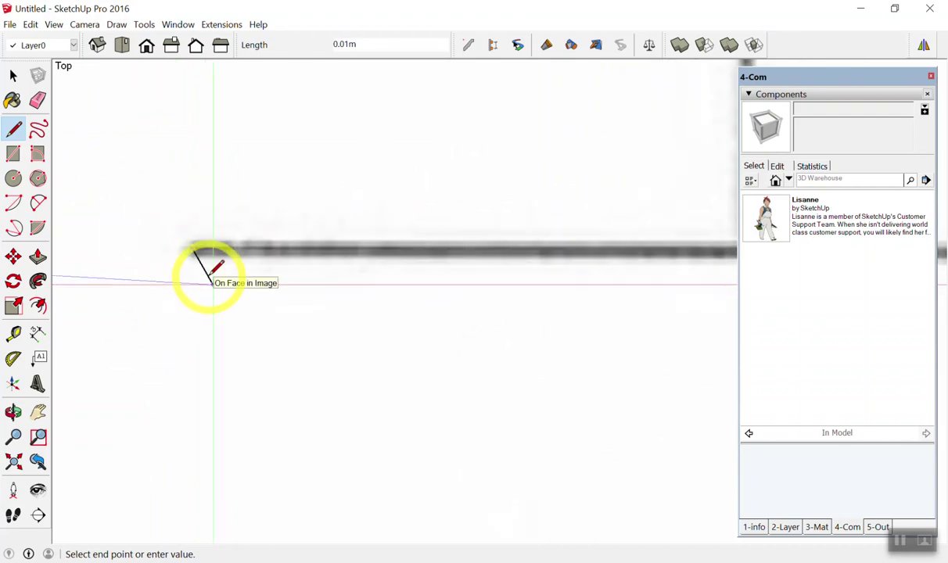
{"action": "scroll", "coordinate": [211, 268], "scroll_direction": "down", "scroll_amount": 3}
{"action": "scroll", "coordinate": [187, 278], "scroll_direction": "down", "scroll_amount": 1}
{"action": "scroll", "coordinate": [588, 228], "scroll_direction": "up", "scroll_amount": 2}
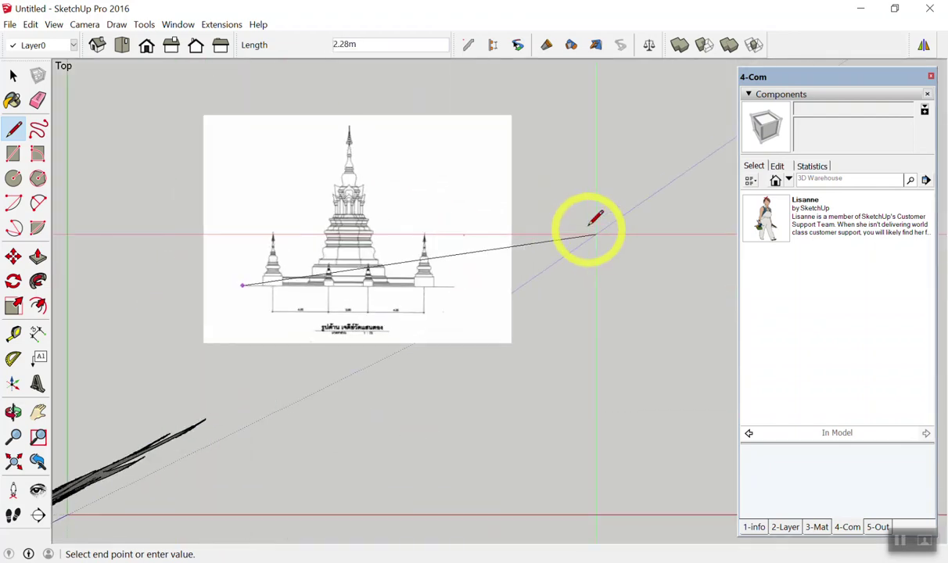
{"action": "scroll", "coordinate": [555, 144], "scroll_direction": "up", "scroll_amount": 1}
{"action": "scroll", "coordinate": [554, 147], "scroll_direction": "up", "scroll_amount": 1}
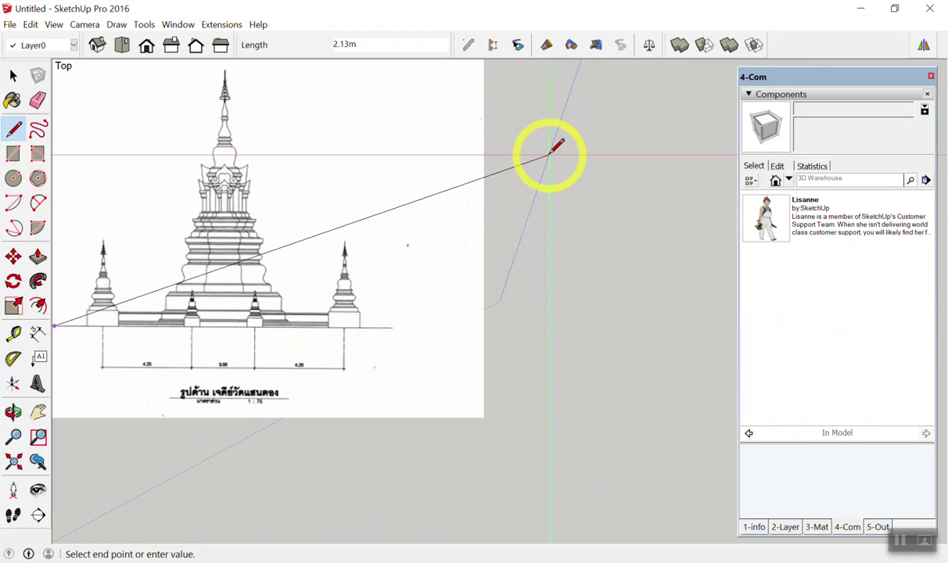
{"action": "key", "text": "Right"}
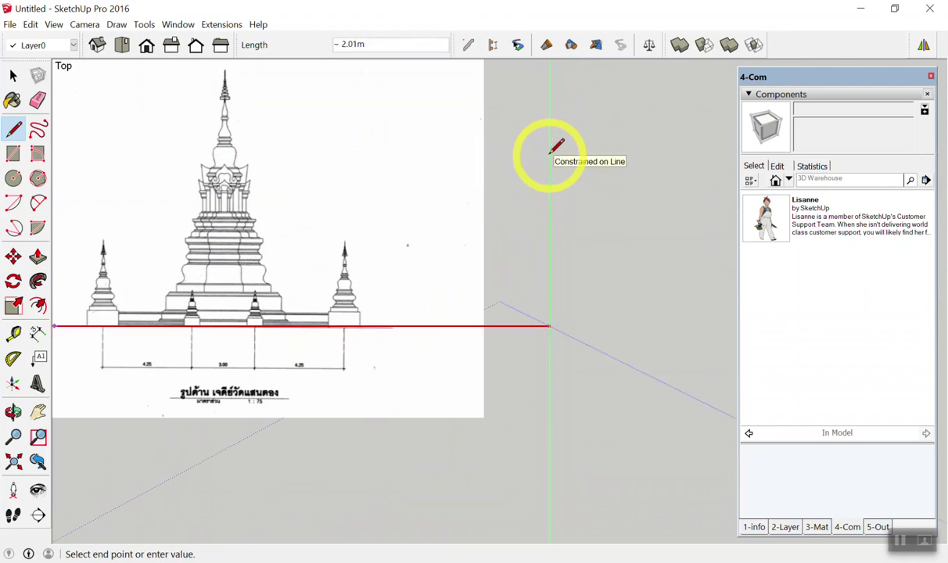
{"action": "scroll", "coordinate": [603, 205], "scroll_direction": "down", "scroll_amount": 1}
{"action": "scroll", "coordinate": [446, 231], "scroll_direction": "up", "scroll_amount": 1}
{"action": "scroll", "coordinate": [495, 279], "scroll_direction": "up", "scroll_amount": 1}
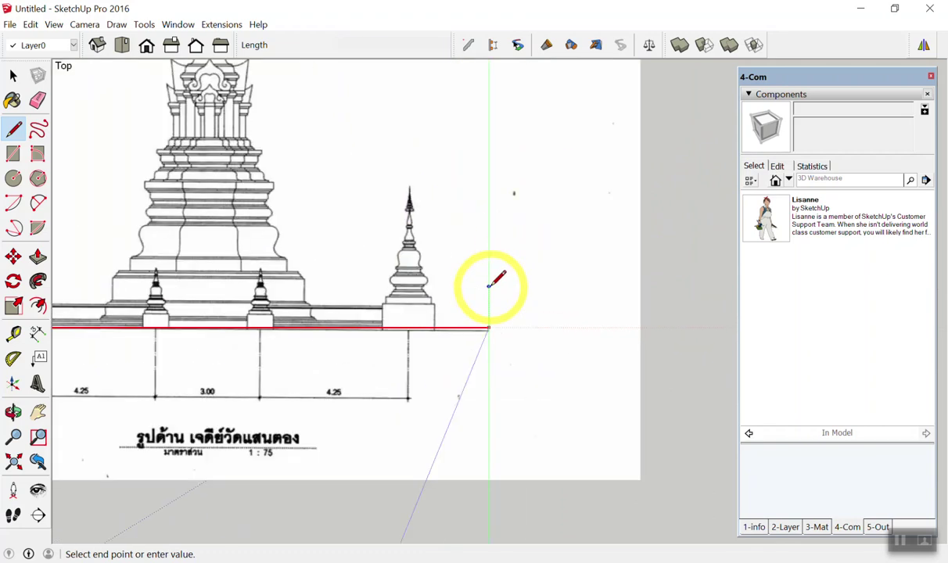
{"action": "scroll", "coordinate": [492, 302], "scroll_direction": "up", "scroll_amount": 2}
{"action": "scroll", "coordinate": [486, 318], "scroll_direction": "up", "scroll_amount": 2}
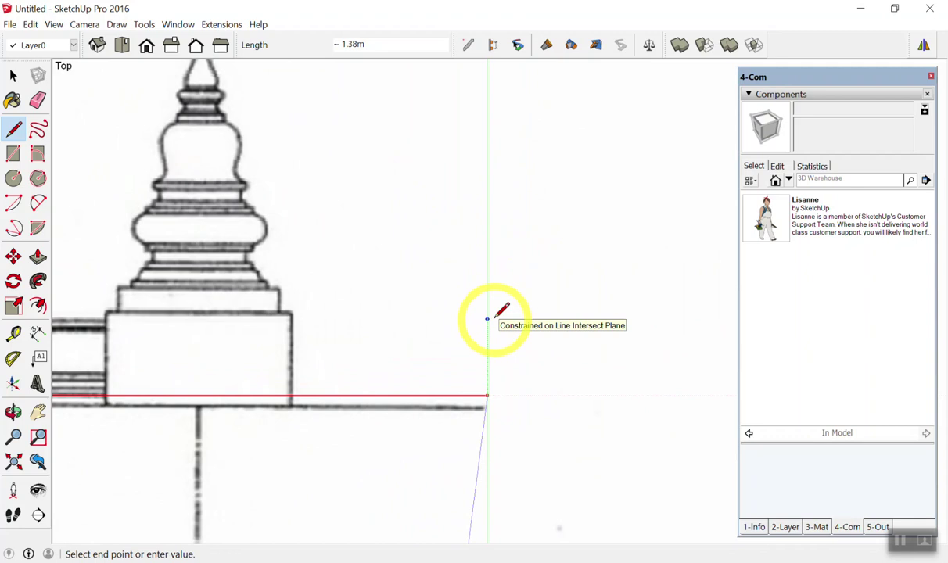
{"action": "scroll", "coordinate": [504, 359], "scroll_direction": "up", "scroll_amount": 2}
{"action": "left_click", "coordinate": [477, 376]}
{"action": "key", "text": "space"}
{"action": "scroll", "coordinate": [507, 428], "scroll_direction": "down", "scroll_amount": 3}
{"action": "scroll", "coordinate": [481, 440], "scroll_direction": "up", "scroll_amount": 2}
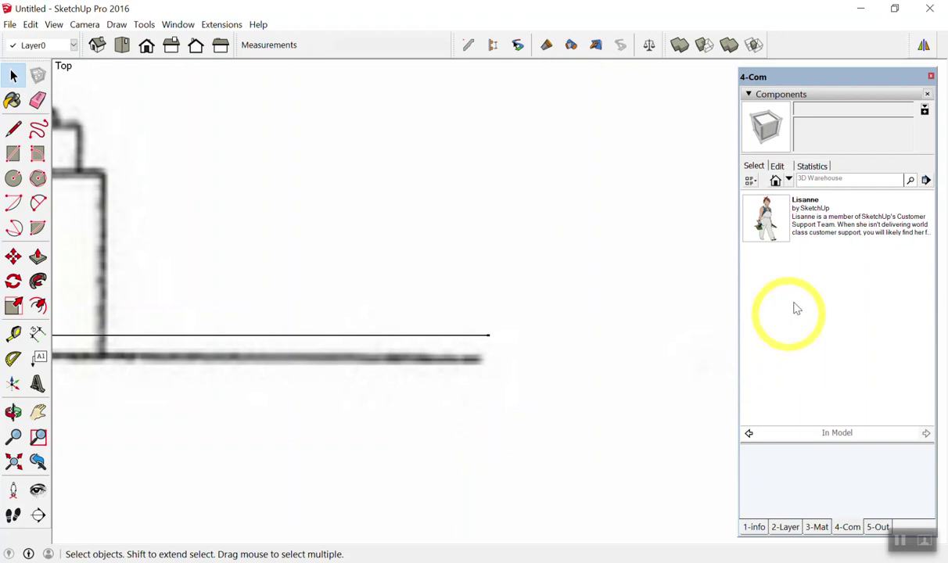
{"action": "scroll", "coordinate": [319, 233], "scroll_direction": "down", "scroll_amount": 3}
{"action": "scroll", "coordinate": [596, 338], "scroll_direction": "down", "scroll_amount": 3}
Step: Draw a level line about 1.38 m long from the base's left end to its right end
{"action": "scroll", "coordinate": [619, 351], "scroll_direction": "down", "scroll_amount": 2}
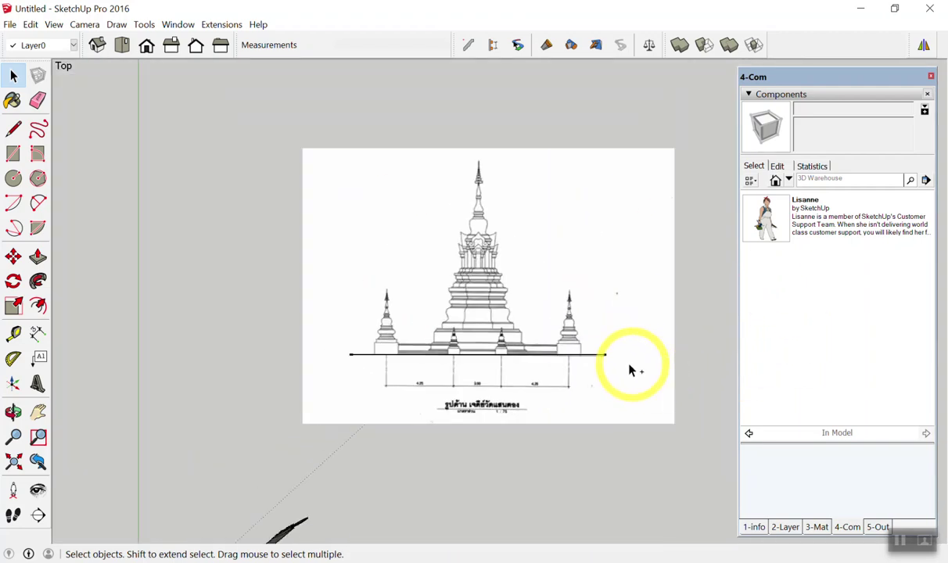
{"action": "scroll", "coordinate": [402, 317], "scroll_direction": "up", "scroll_amount": 2}
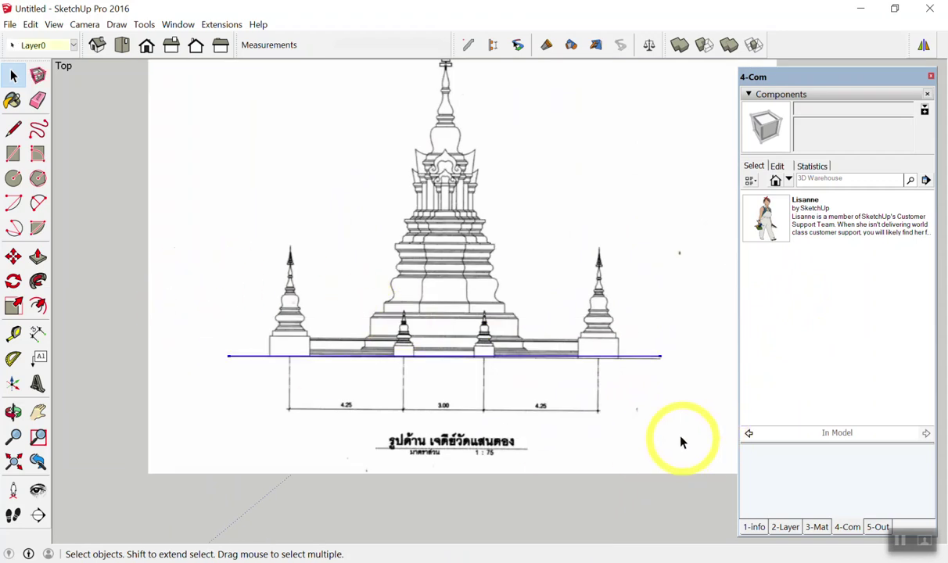
{"action": "scroll", "coordinate": [292, 346], "scroll_direction": "up", "scroll_amount": 3}
{"action": "scroll", "coordinate": [179, 356], "scroll_direction": "up", "scroll_amount": 2}
{"action": "scroll", "coordinate": [250, 399], "scroll_direction": "up", "scroll_amount": 2}
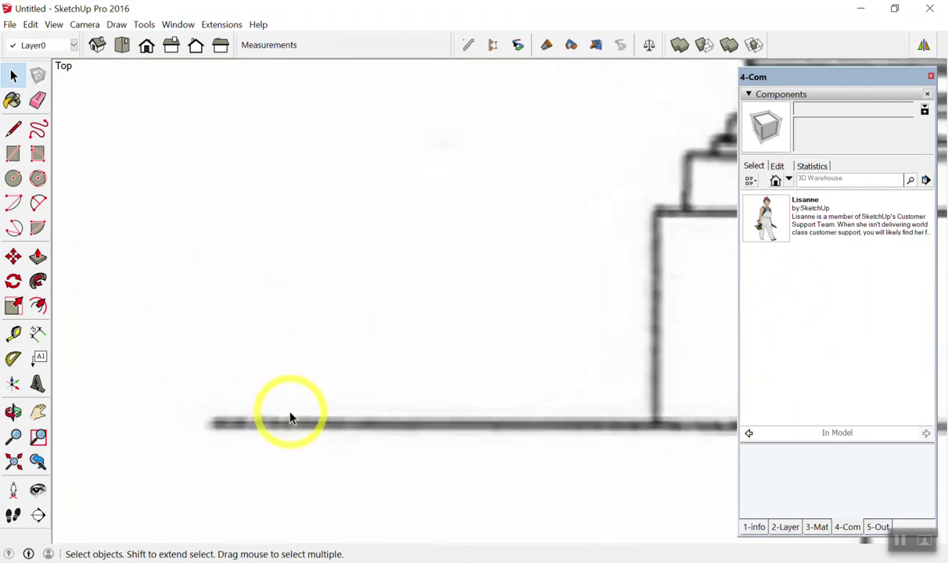
{"action": "key", "text": "l"}
{"action": "scroll", "coordinate": [274, 418], "scroll_direction": "up", "scroll_amount": 2}
{"action": "scroll", "coordinate": [204, 426], "scroll_direction": "up", "scroll_amount": 2}
{"action": "left_click", "coordinate": [109, 422]}
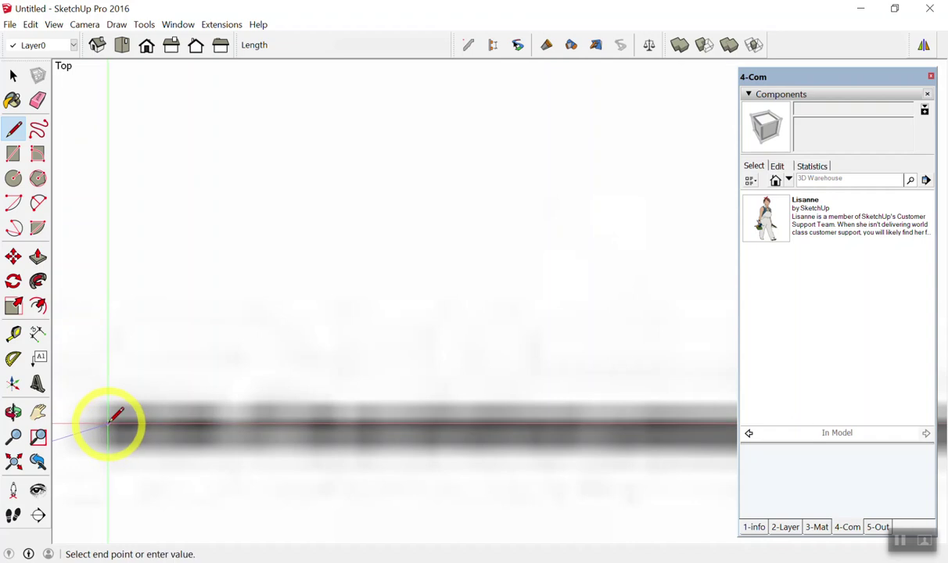
{"action": "scroll", "coordinate": [250, 399], "scroll_direction": "up", "scroll_amount": 2}
{"action": "scroll", "coordinate": [249, 399], "scroll_direction": "up", "scroll_amount": 1}
{"action": "scroll", "coordinate": [245, 399], "scroll_direction": "down", "scroll_amount": 3}
{"action": "scroll", "coordinate": [245, 394], "scroll_direction": "down", "scroll_amount": 2}
{"action": "scroll", "coordinate": [248, 389], "scroll_direction": "down", "scroll_amount": 1}
{"action": "scroll", "coordinate": [196, 389], "scroll_direction": "down", "scroll_amount": 2}
{"action": "scroll", "coordinate": [194, 391], "scroll_direction": "down", "scroll_amount": 3}
{"action": "scroll", "coordinate": [169, 387], "scroll_direction": "down", "scroll_amount": 1}
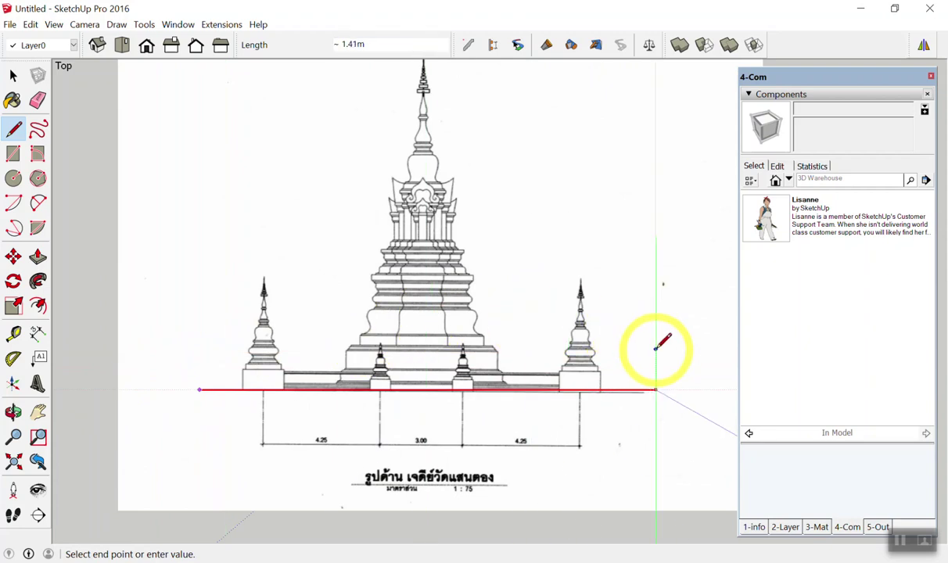
{"action": "scroll", "coordinate": [653, 352], "scroll_direction": "up", "scroll_amount": 3}
{"action": "scroll", "coordinate": [645, 391], "scroll_direction": "up", "scroll_amount": 3}
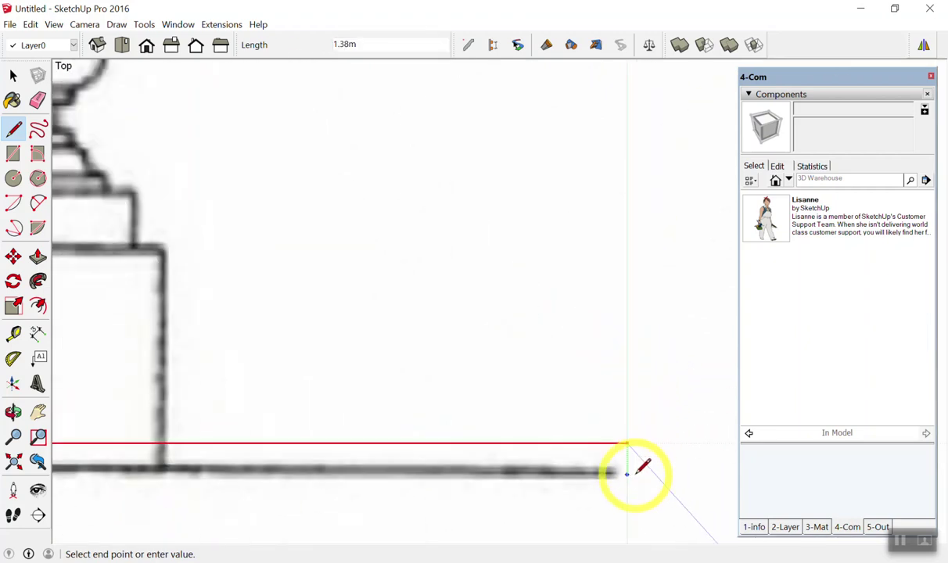
{"action": "left_click", "coordinate": [646, 479]}
{"action": "key", "text": "space"}
Step: Dock the floating 4-Com components tray on the right side
{"action": "scroll", "coordinate": [630, 461], "scroll_direction": "up", "scroll_amount": 5}
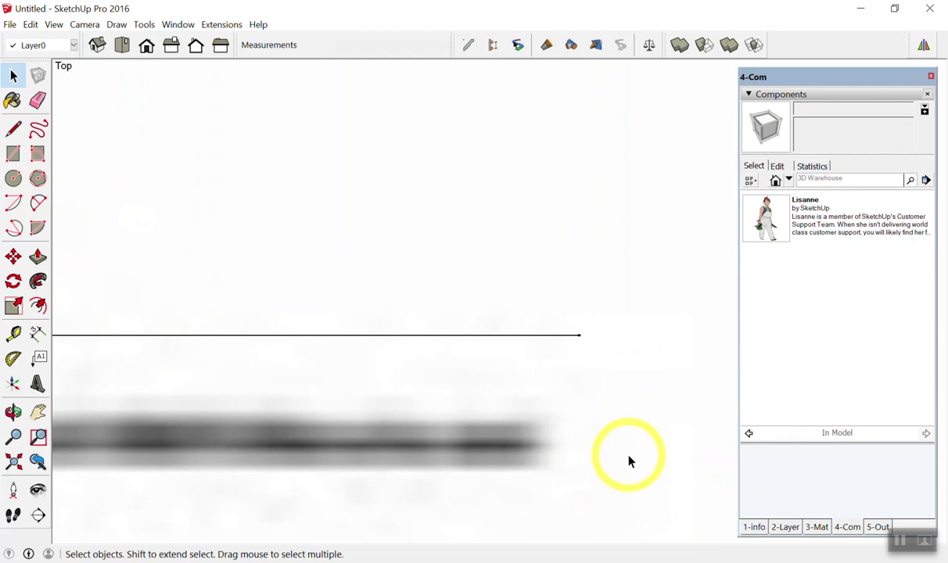
{"action": "scroll", "coordinate": [382, 331], "scroll_direction": "down", "scroll_amount": 5}
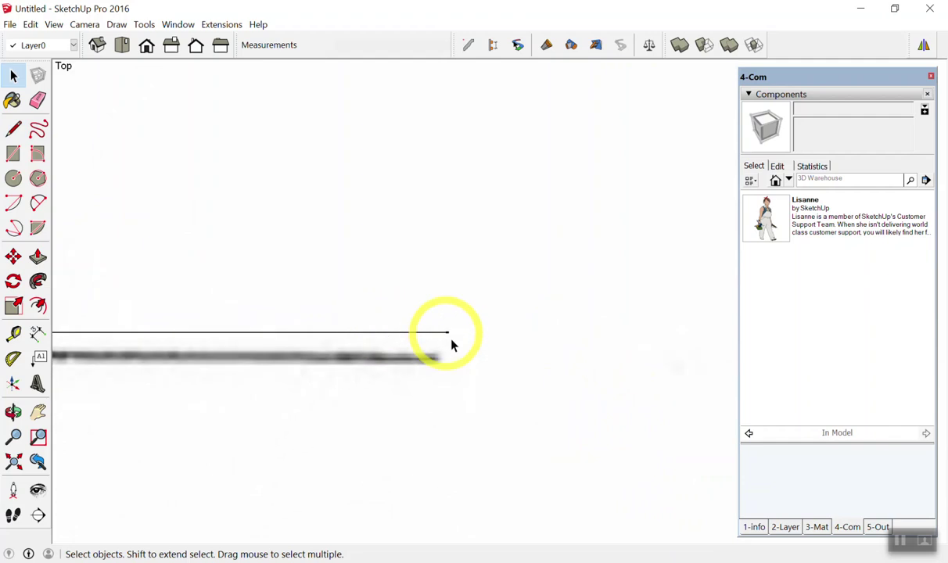
{"action": "scroll", "coordinate": [534, 384], "scroll_direction": "down", "scroll_amount": 3}
{"action": "scroll", "coordinate": [534, 383], "scroll_direction": "down", "scroll_amount": 2}
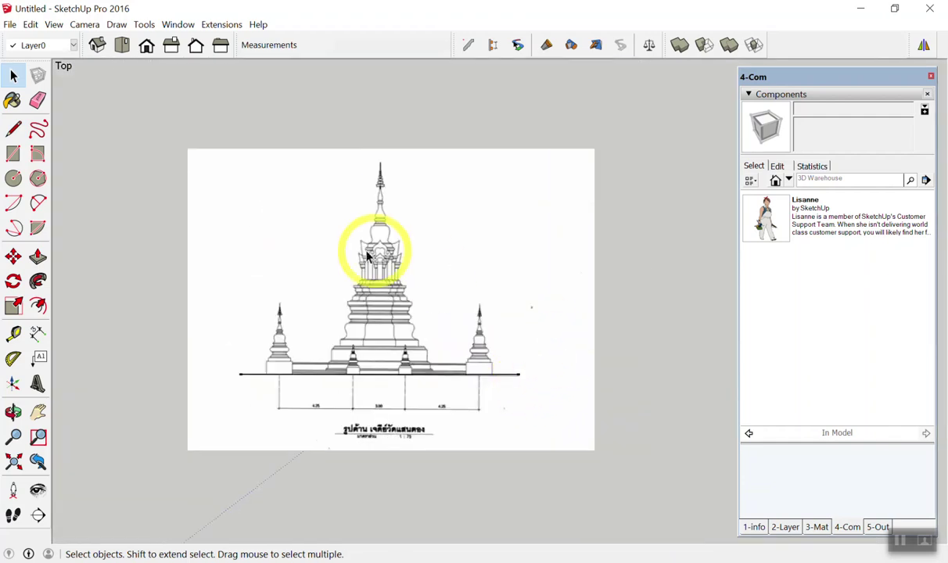
{"action": "scroll", "coordinate": [290, 227], "scroll_direction": "down", "scroll_amount": 3}
{"action": "scroll", "coordinate": [292, 234], "scroll_direction": "up", "scroll_amount": 2}
{"action": "scroll", "coordinate": [212, 336], "scroll_direction": "down", "scroll_amount": 2}
{"action": "scroll", "coordinate": [614, 161], "scroll_direction": "up", "scroll_amount": 2}
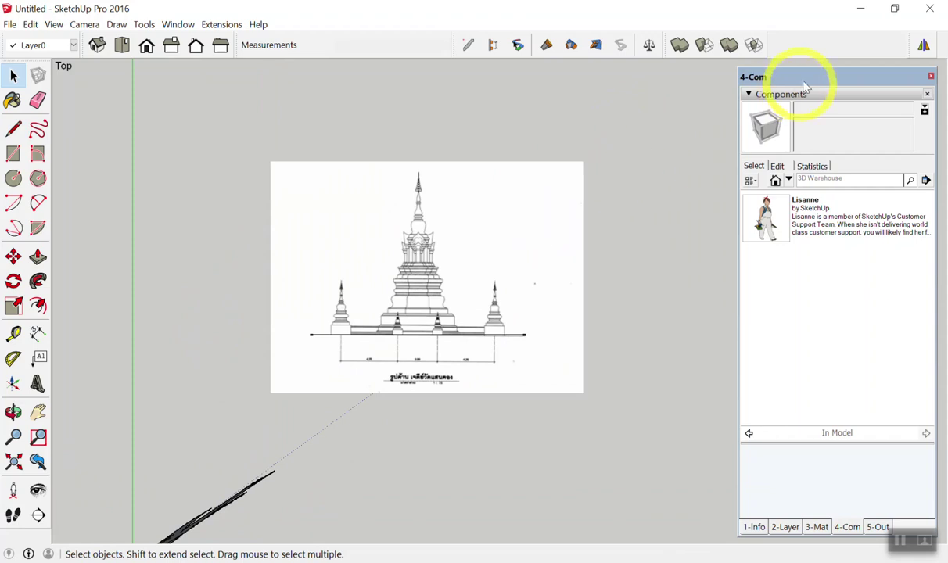
{"action": "left_click_drag", "start_coordinate": [812, 80], "coordinate": [915, 309]}
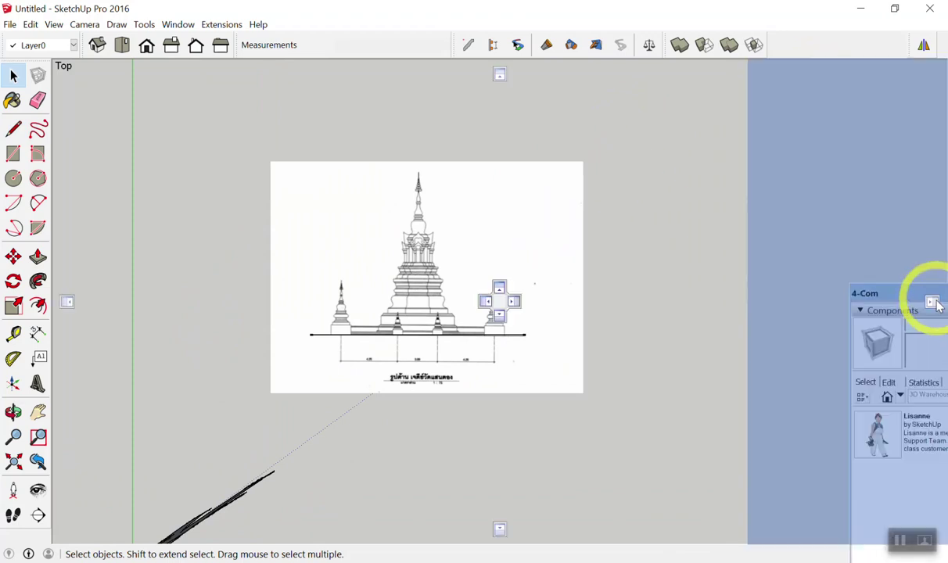
{"action": "scroll", "coordinate": [344, 192], "scroll_direction": "up", "scroll_amount": 1}
{"action": "scroll", "coordinate": [154, 148], "scroll_direction": "up", "scroll_amount": 2}
Step: Select the imported stupa elevation image so its blue bounding outline shows
{"action": "scroll", "coordinate": [62, 234], "scroll_direction": "down", "scroll_amount": 1}
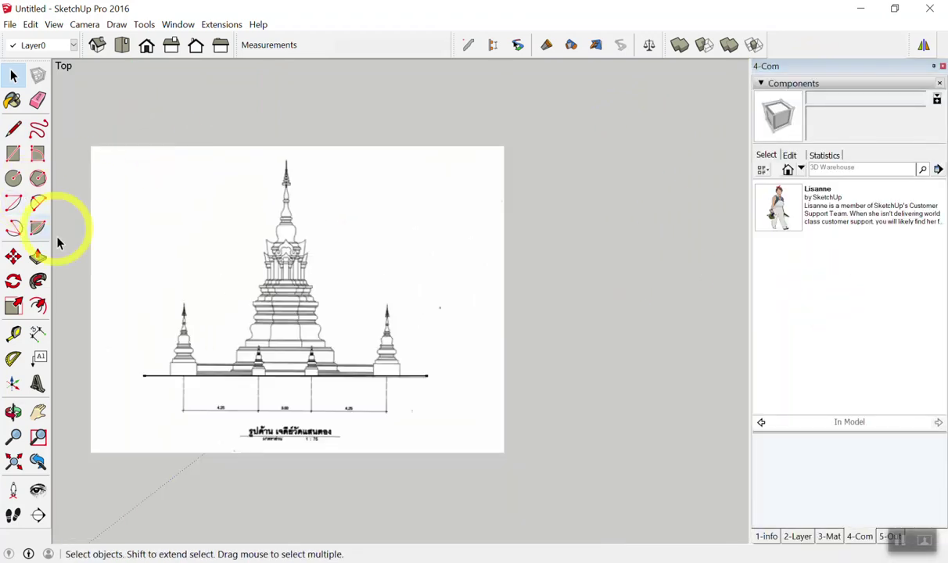
{"action": "scroll", "coordinate": [134, 291], "scroll_direction": "up", "scroll_amount": 2}
{"action": "scroll", "coordinate": [157, 234], "scroll_direction": "down", "scroll_amount": 2}
{"action": "left_click", "coordinate": [348, 234]}
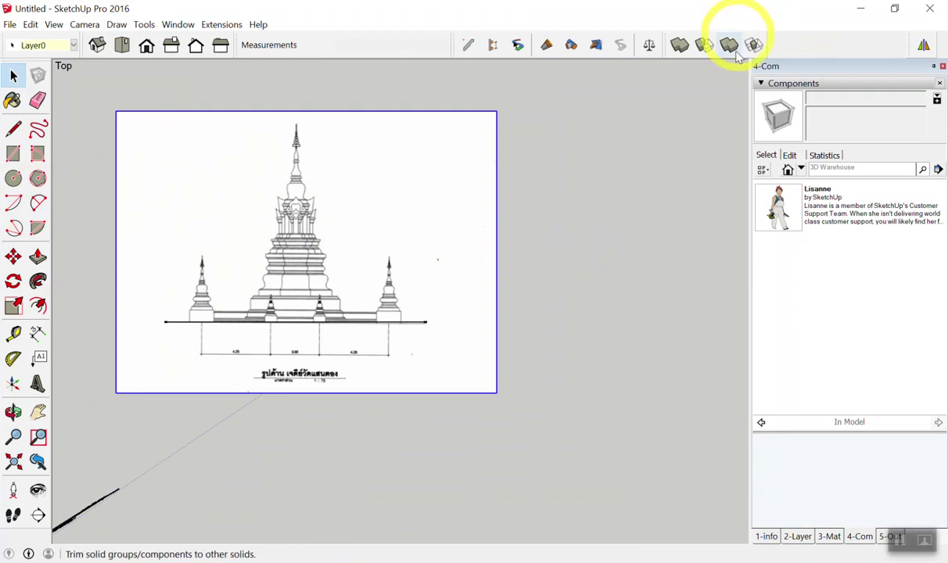
{"action": "scroll", "coordinate": [554, 191], "scroll_direction": "down", "scroll_amount": 2}
{"action": "scroll", "coordinate": [352, 157], "scroll_direction": "up", "scroll_amount": 3}
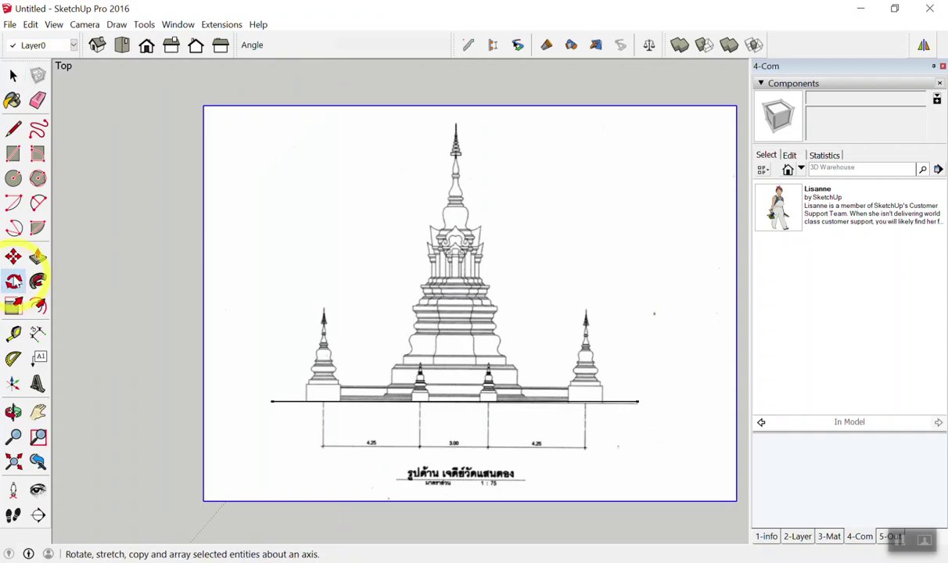
Step: Start rotating the image with its centre at the drawn line's left endpoint
{"action": "left_click", "coordinate": [14, 281]}
{"action": "scroll", "coordinate": [264, 438], "scroll_direction": "up", "scroll_amount": 2}
{"action": "scroll", "coordinate": [275, 407], "scroll_direction": "up", "scroll_amount": 2}
{"action": "scroll", "coordinate": [309, 332], "scroll_direction": "up", "scroll_amount": 2}
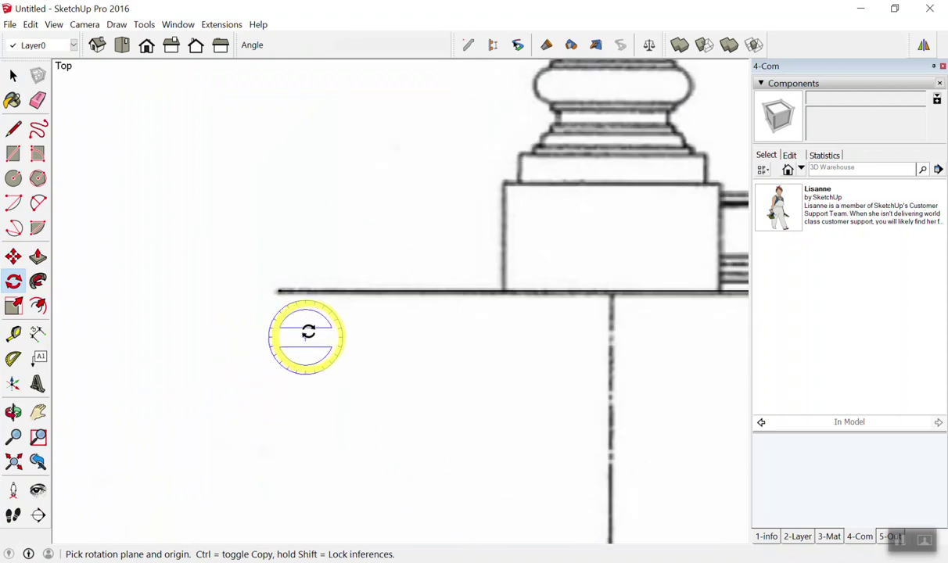
{"action": "scroll", "coordinate": [264, 300], "scroll_direction": "down", "scroll_amount": 2}
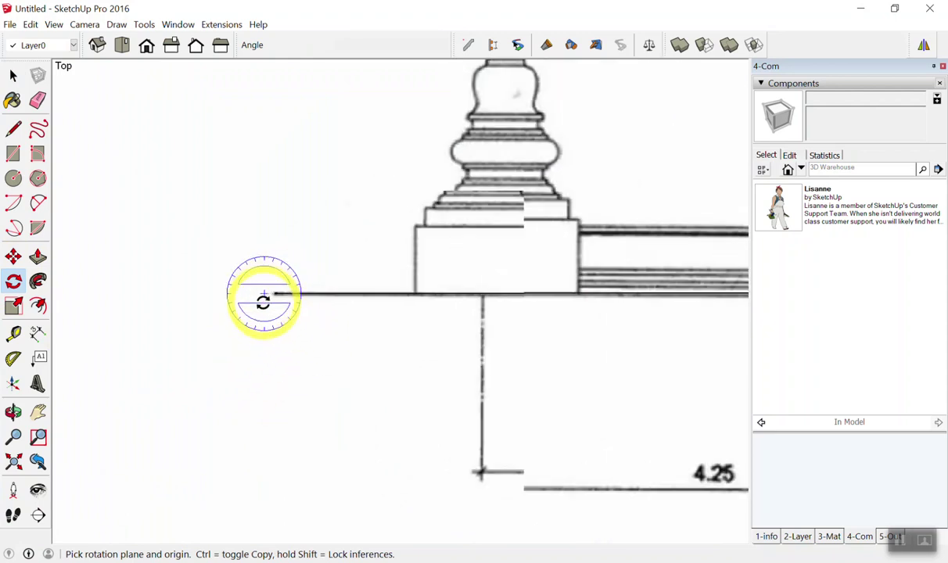
{"action": "scroll", "coordinate": [267, 302], "scroll_direction": "up", "scroll_amount": 2}
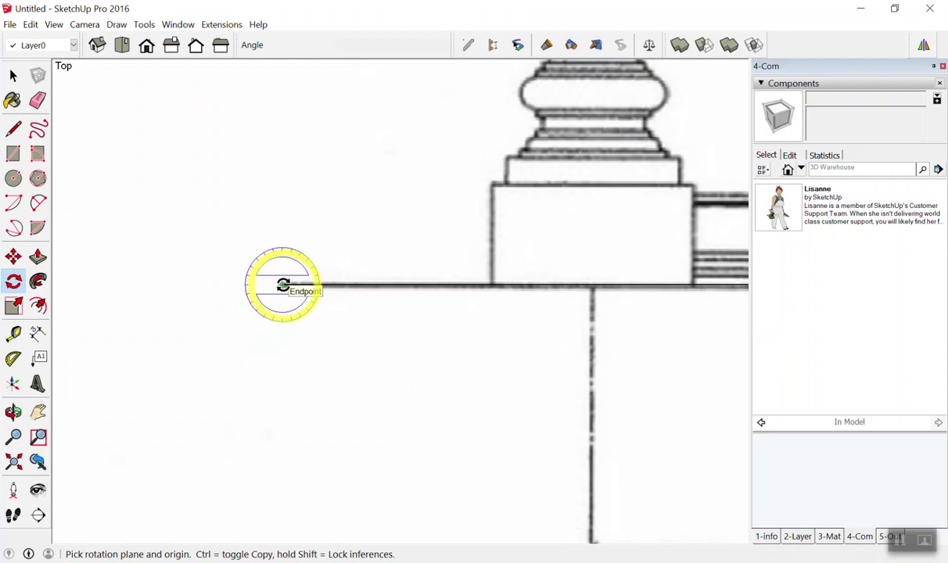
{"action": "left_click", "coordinate": [282, 284]}
{"action": "scroll", "coordinate": [277, 289], "scroll_direction": "down", "scroll_amount": 1}
{"action": "scroll", "coordinate": [271, 294], "scroll_direction": "down", "scroll_amount": 2}
{"action": "scroll", "coordinate": [258, 296], "scroll_direction": "down", "scroll_amount": 2}
{"action": "scroll", "coordinate": [250, 302], "scroll_direction": "down", "scroll_amount": 1}
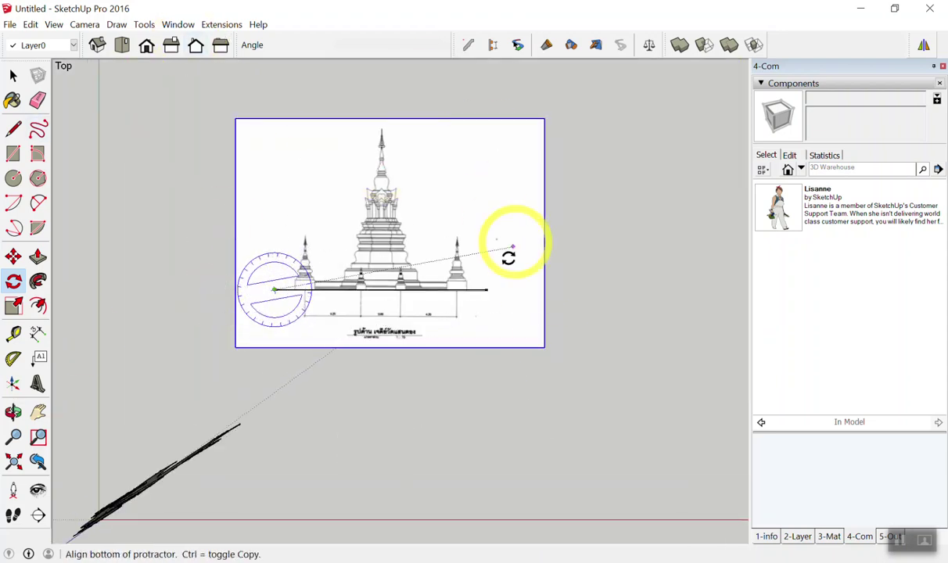
{"action": "scroll", "coordinate": [246, 257], "scroll_direction": "up", "scroll_amount": 2}
{"action": "scroll", "coordinate": [477, 204], "scroll_direction": "up", "scroll_amount": 1}
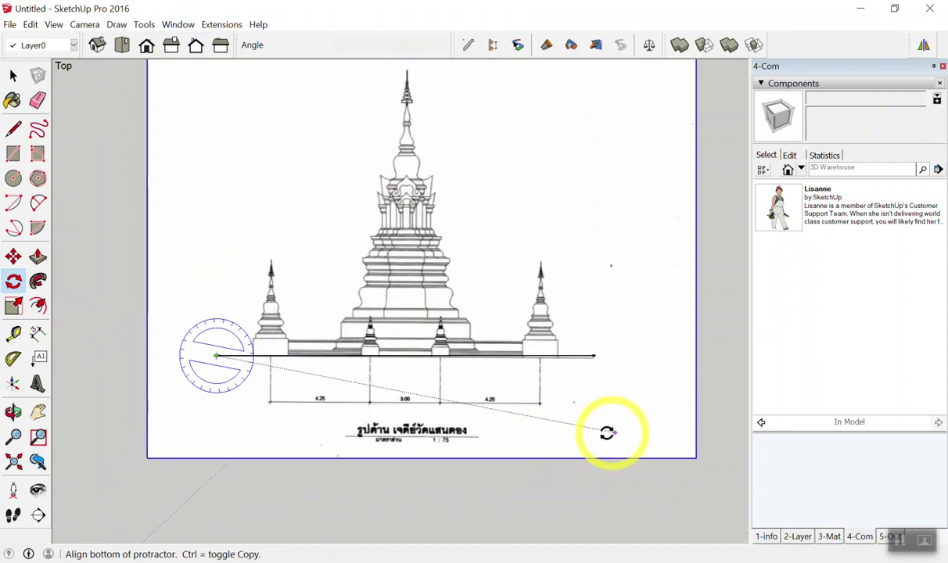
{"action": "scroll", "coordinate": [587, 403], "scroll_direction": "up", "scroll_amount": 2}
{"action": "scroll", "coordinate": [613, 297], "scroll_direction": "up", "scroll_amount": 2}
{"action": "scroll", "coordinate": [605, 258], "scroll_direction": "up", "scroll_amount": 2}
{"action": "scroll", "coordinate": [607, 243], "scroll_direction": "up", "scroll_amount": 1}
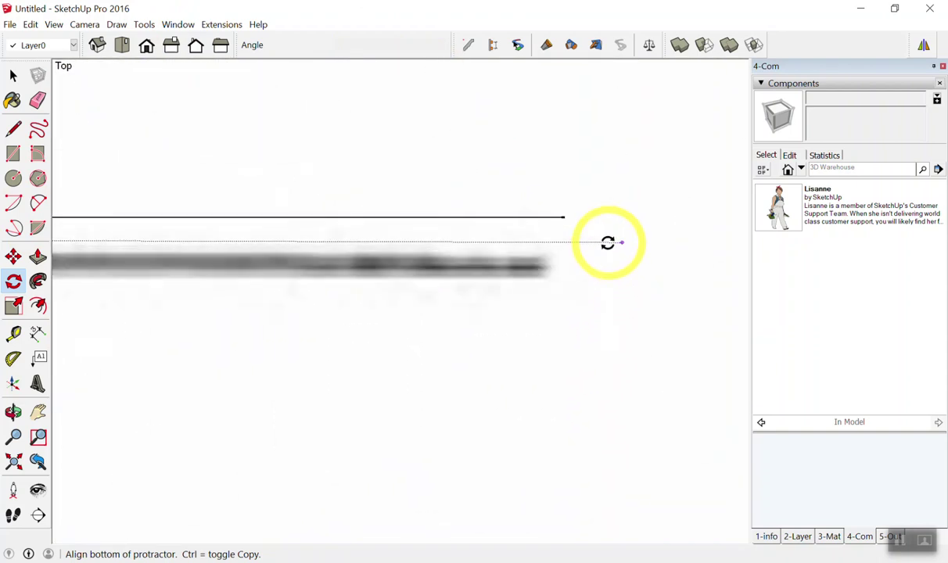
{"action": "scroll", "coordinate": [592, 269], "scroll_direction": "up", "scroll_amount": 1}
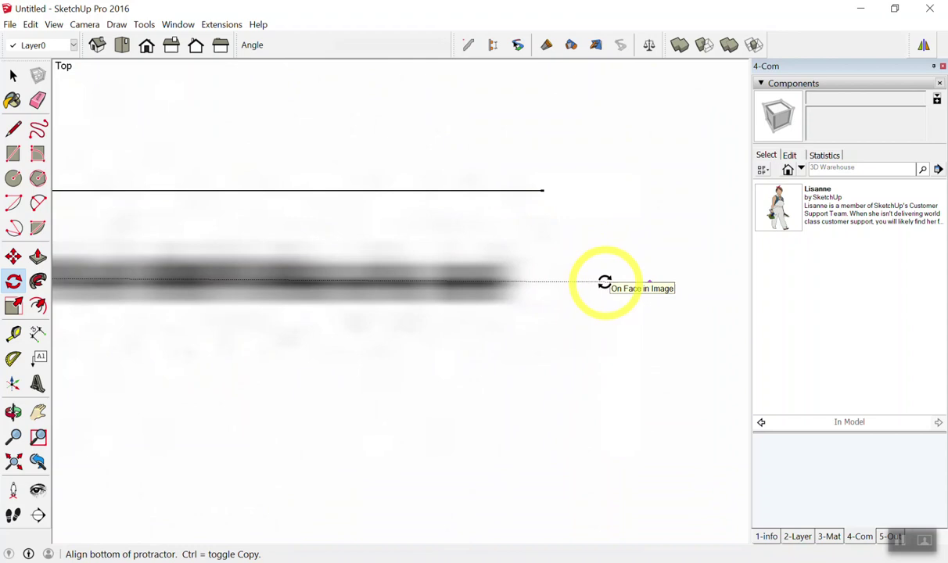
Step: Turn the image so its base line lies on the drawn edge
{"action": "left_click", "coordinate": [605, 282]}
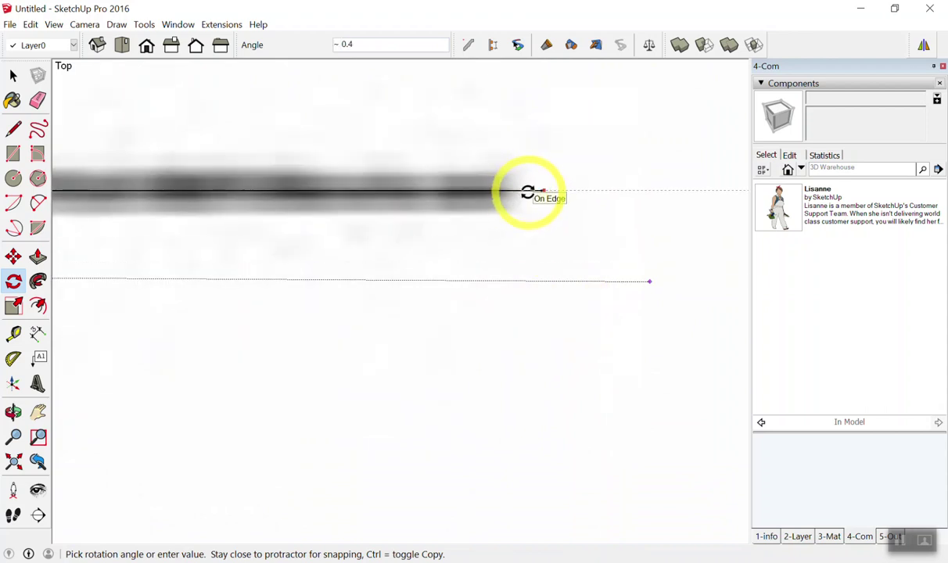
{"action": "left_click", "coordinate": [528, 191]}
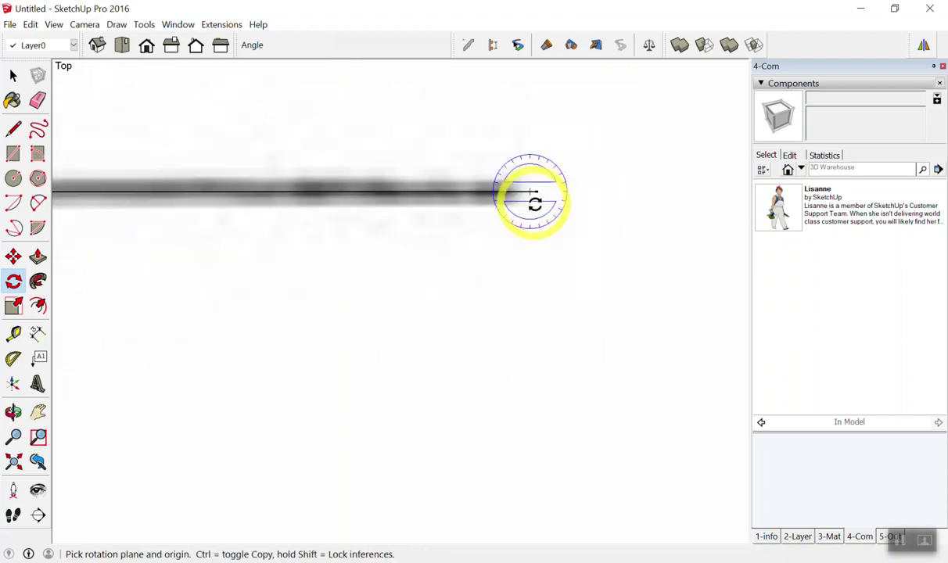
{"action": "scroll", "coordinate": [665, 263], "scroll_direction": "down", "scroll_amount": 2}
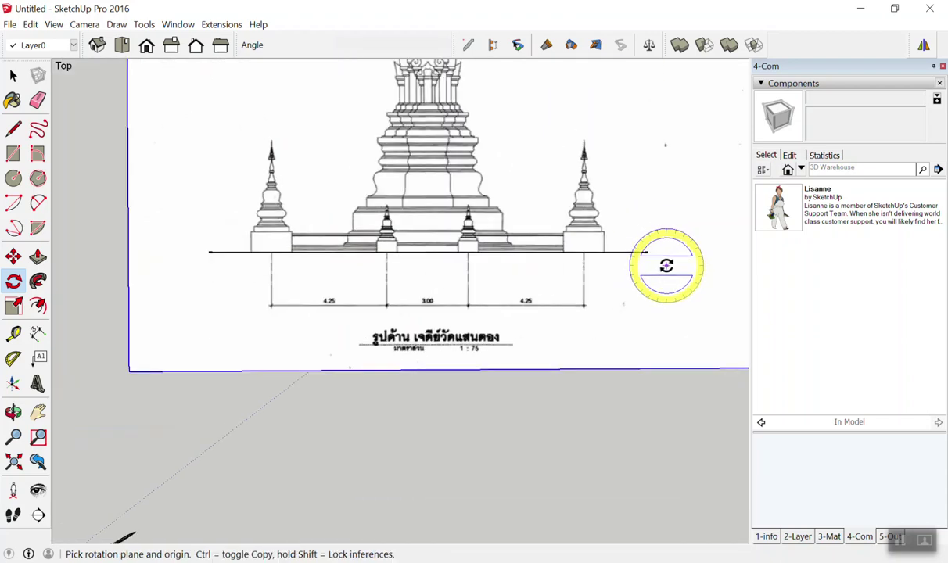
{"action": "scroll", "coordinate": [643, 205], "scroll_direction": "down", "scroll_amount": 3}
{"action": "scroll", "coordinate": [603, 129], "scroll_direction": "up", "scroll_amount": 1}
{"action": "scroll", "coordinate": [594, 235], "scroll_direction": "down", "scroll_amount": 3}
{"action": "scroll", "coordinate": [584, 117], "scroll_direction": "up", "scroll_amount": 2}
{"action": "scroll", "coordinate": [338, 144], "scroll_direction": "down", "scroll_amount": 2}
{"action": "scroll", "coordinate": [354, 142], "scroll_direction": "up", "scroll_amount": 3}
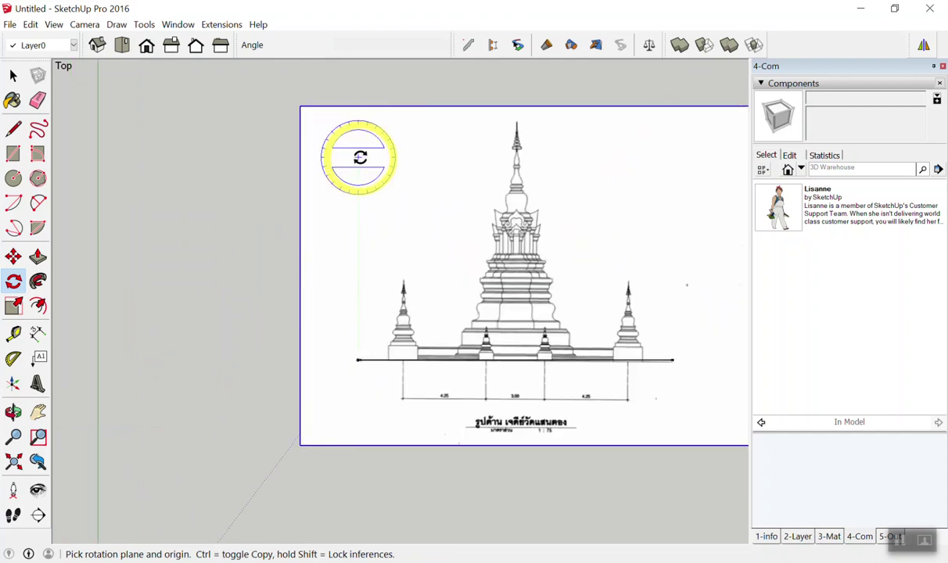
{"action": "scroll", "coordinate": [551, 355], "scroll_direction": "up", "scroll_amount": 3}
{"action": "scroll", "coordinate": [531, 243], "scroll_direction": "down", "scroll_amount": 2}
{"action": "key", "text": "space"}
{"action": "scroll", "coordinate": [204, 180], "scroll_direction": "down", "scroll_amount": 2}
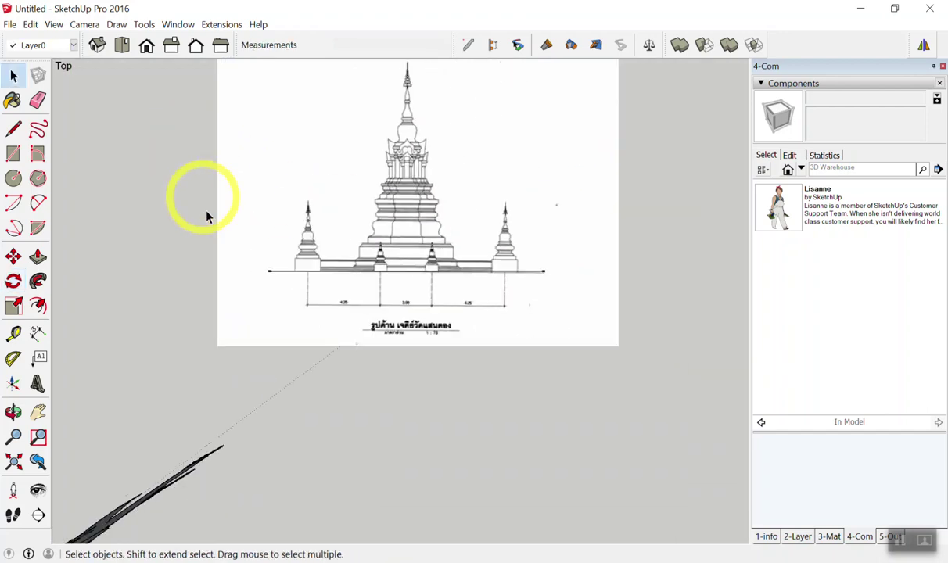
{"action": "scroll", "coordinate": [328, 145], "scroll_direction": "down", "scroll_amount": 1}
{"action": "scroll", "coordinate": [330, 154], "scroll_direction": "up", "scroll_amount": 3}
Step: Select the stupa elevation image
{"action": "left_click", "coordinate": [329, 163]}
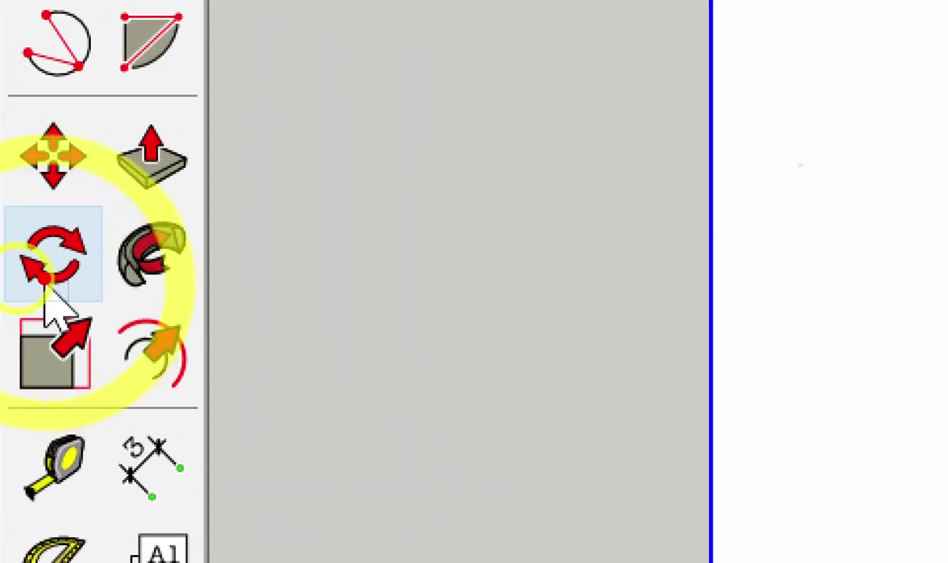
{"action": "left_click_drag", "start_coordinate": [59, 266], "coordinate": [447, 310]}
{"action": "left_click_drag", "start_coordinate": [675, 125], "coordinate": [626, 165]}
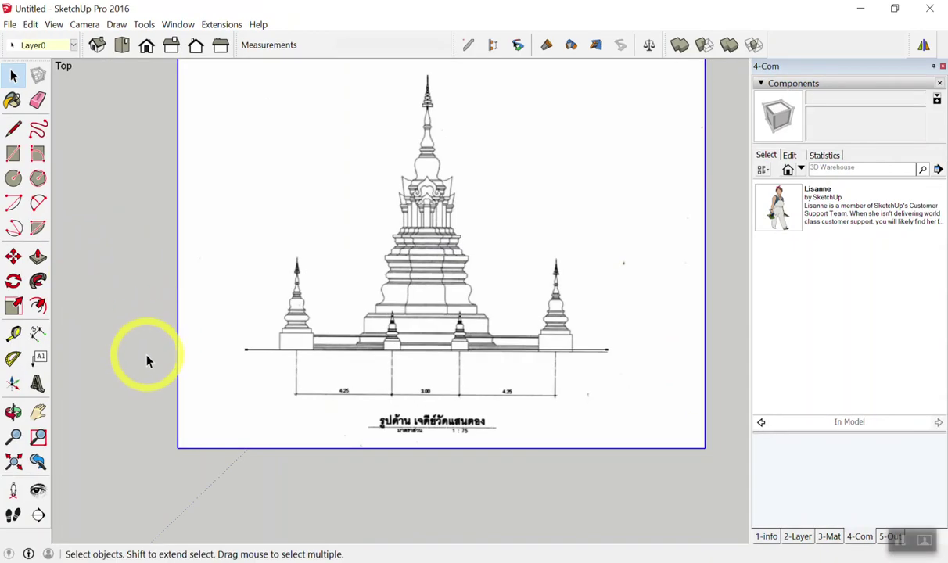
Step: Anchor the rotation at the reference line's endpoint, starting along the image's base line
{"action": "key", "text": "q"}
{"action": "scroll", "coordinate": [221, 423], "scroll_direction": "up", "scroll_amount": 3}
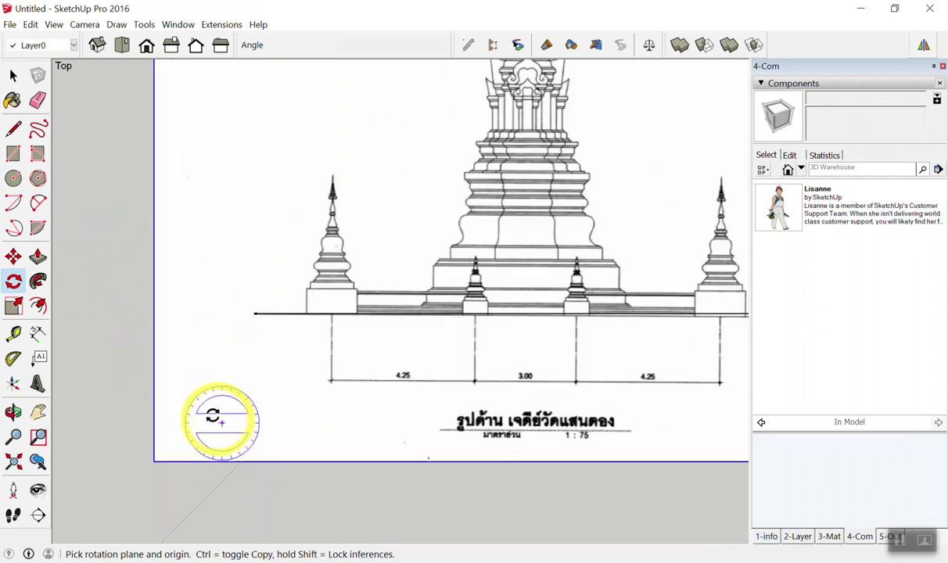
{"action": "scroll", "coordinate": [227, 234], "scroll_direction": "up", "scroll_amount": 3}
{"action": "scroll", "coordinate": [290, 216], "scroll_direction": "up", "scroll_amount": 1}
{"action": "scroll", "coordinate": [269, 306], "scroll_direction": "down", "scroll_amount": 1}
{"action": "scroll", "coordinate": [273, 378], "scroll_direction": "up", "scroll_amount": 3}
{"action": "scroll", "coordinate": [273, 378], "scroll_direction": "up", "scroll_amount": 3}
{"action": "scroll", "coordinate": [339, 383], "scroll_direction": "up", "scroll_amount": 2}
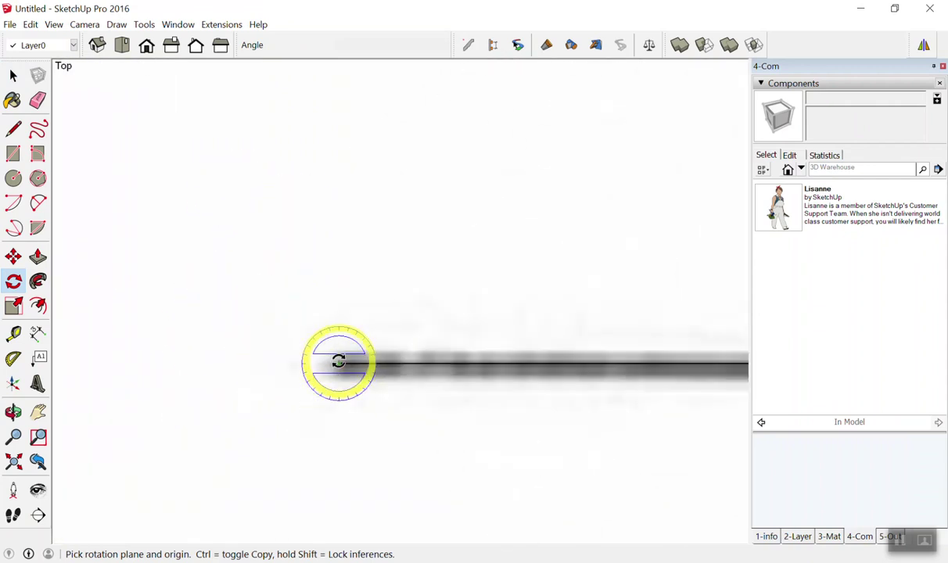
{"action": "left_click", "coordinate": [338, 362]}
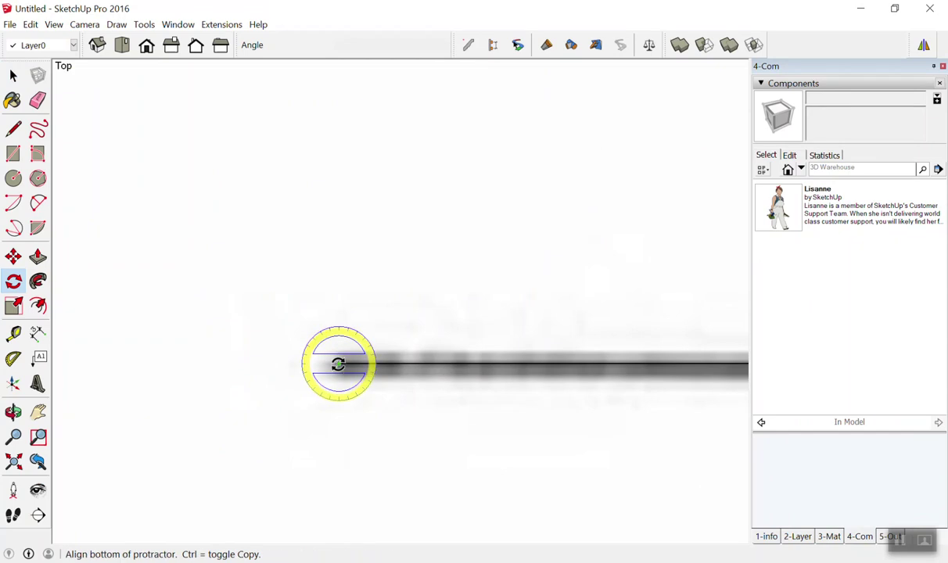
{"action": "scroll", "coordinate": [328, 360], "scroll_direction": "down", "scroll_amount": 2}
{"action": "scroll", "coordinate": [329, 356], "scroll_direction": "down", "scroll_amount": 3}
{"action": "scroll", "coordinate": [313, 344], "scroll_direction": "down", "scroll_amount": 3}
{"action": "scroll", "coordinate": [288, 334], "scroll_direction": "down", "scroll_amount": 3}
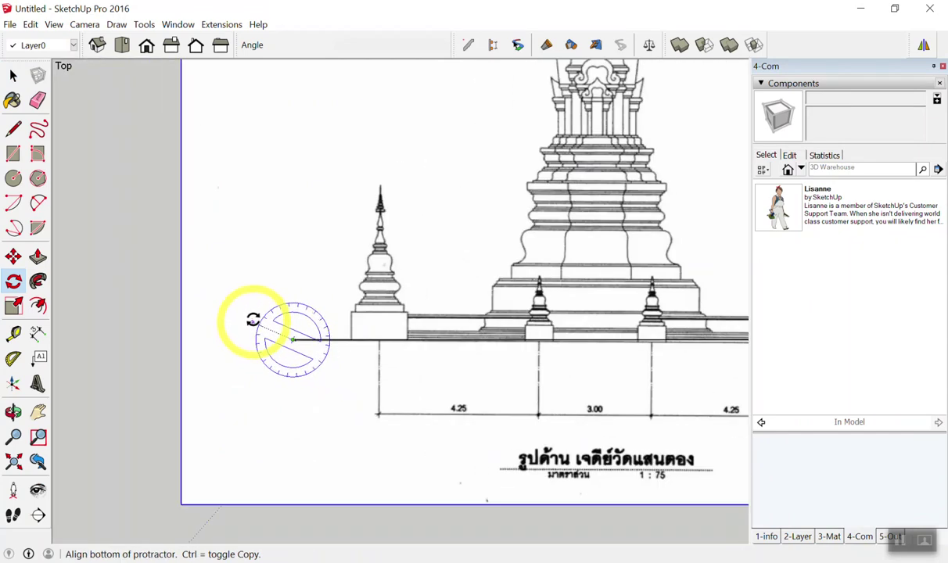
{"action": "scroll", "coordinate": [250, 317], "scroll_direction": "down", "scroll_amount": 2}
{"action": "scroll", "coordinate": [226, 277], "scroll_direction": "down", "scroll_amount": 2}
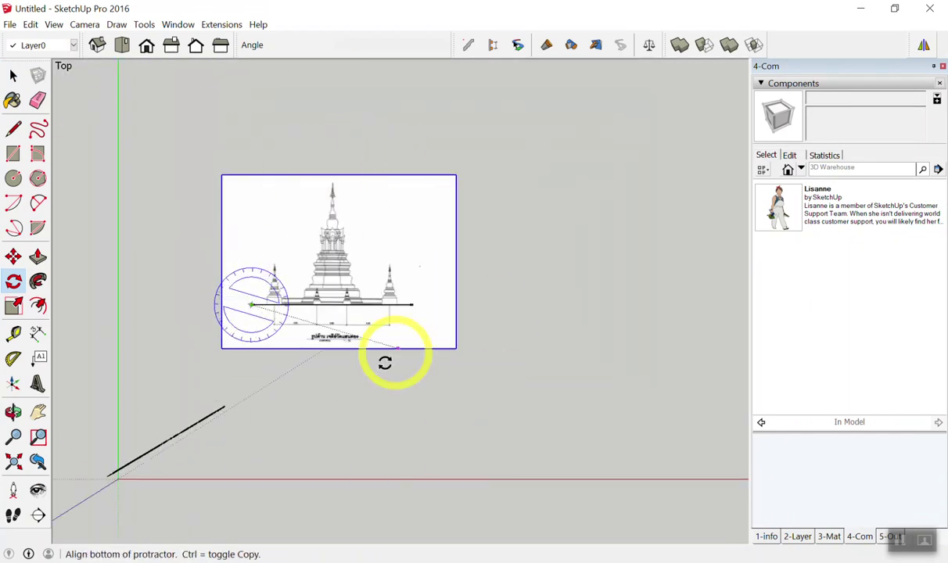
{"action": "scroll", "coordinate": [438, 267], "scroll_direction": "up", "scroll_amount": 2}
{"action": "scroll", "coordinate": [368, 348], "scroll_direction": "up", "scroll_amount": 3}
{"action": "scroll", "coordinate": [438, 477], "scroll_direction": "up", "scroll_amount": 2}
{"action": "scroll", "coordinate": [500, 496], "scroll_direction": "up", "scroll_amount": 2}
{"action": "scroll", "coordinate": [524, 453], "scroll_direction": "up", "scroll_amount": 2}
{"action": "scroll", "coordinate": [438, 384], "scroll_direction": "up", "scroll_amount": 2}
{"action": "scroll", "coordinate": [414, 364], "scroll_direction": "down", "scroll_amount": 1}
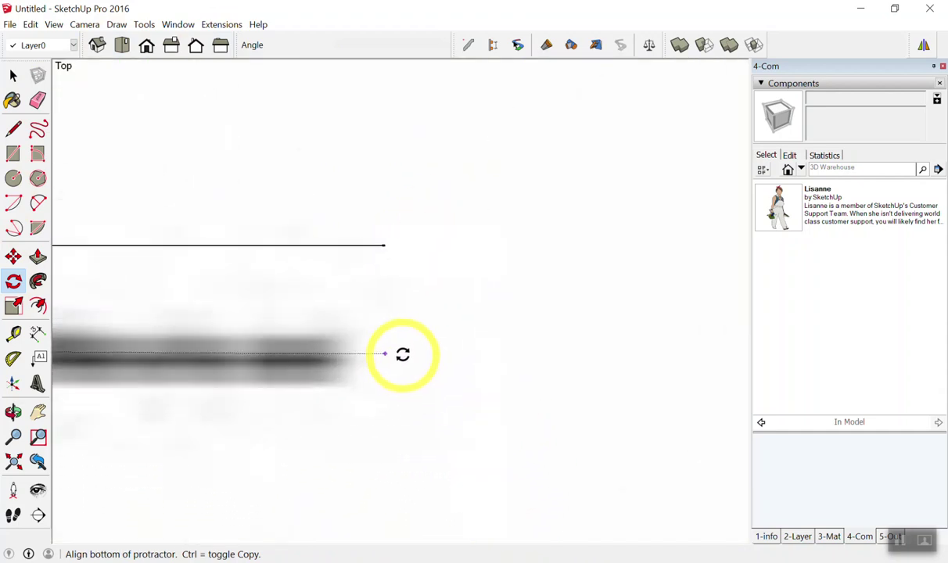
{"action": "left_click", "coordinate": [421, 360]}
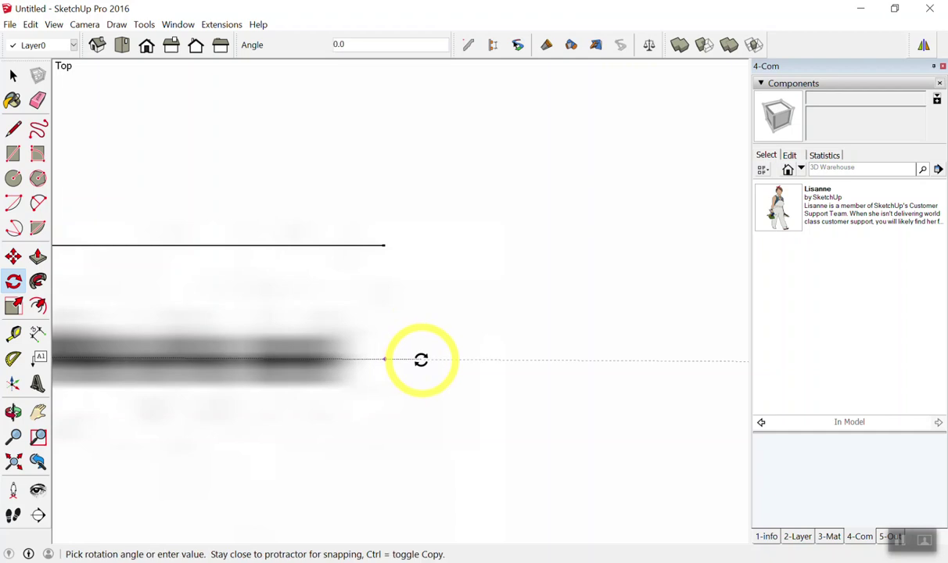
Step: Rotate the image about 0.4° so its base line sits level on the reference line
{"action": "left_click", "coordinate": [353, 247]}
{"action": "scroll", "coordinate": [501, 313], "scroll_direction": "down", "scroll_amount": 3}
{"action": "scroll", "coordinate": [559, 335], "scroll_direction": "down", "scroll_amount": 3}
{"action": "scroll", "coordinate": [594, 344], "scroll_direction": "down", "scroll_amount": 2}
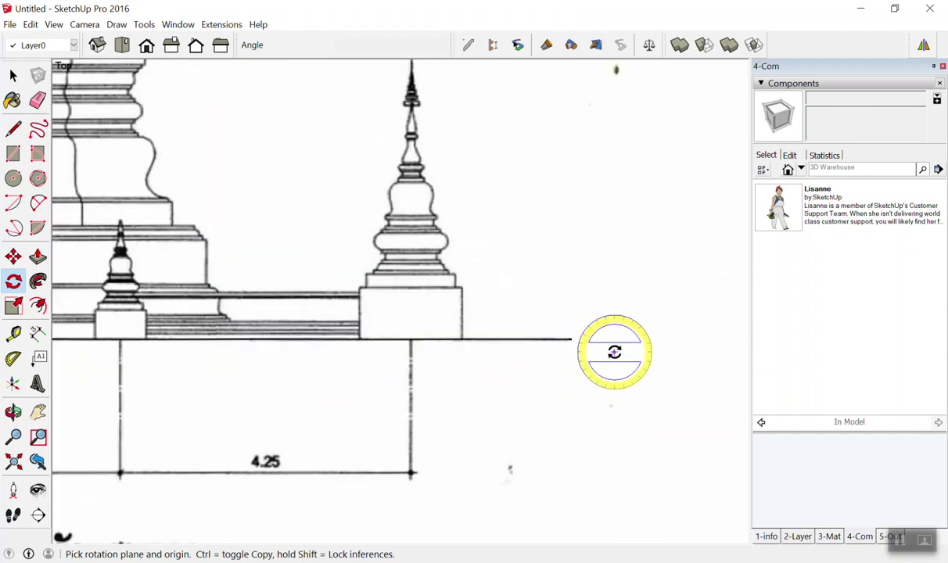
{"action": "scroll", "coordinate": [610, 352], "scroll_direction": "down", "scroll_amount": 3}
{"action": "left_click", "coordinate": [12, 75]}
{"action": "left_click", "coordinate": [105, 125]}
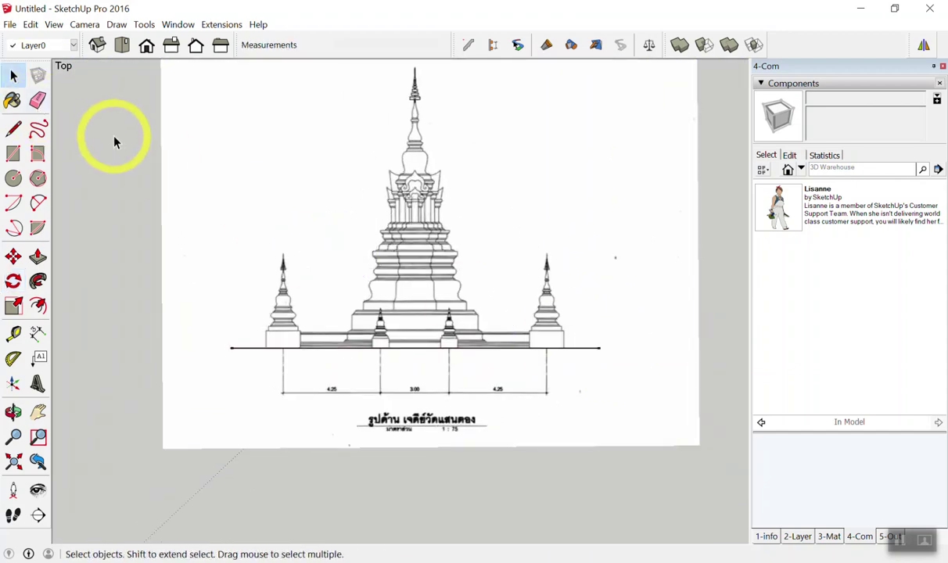
{"action": "scroll", "coordinate": [258, 249], "scroll_direction": "up", "scroll_amount": 1}
{"action": "scroll", "coordinate": [231, 251], "scroll_direction": "down", "scroll_amount": 2}
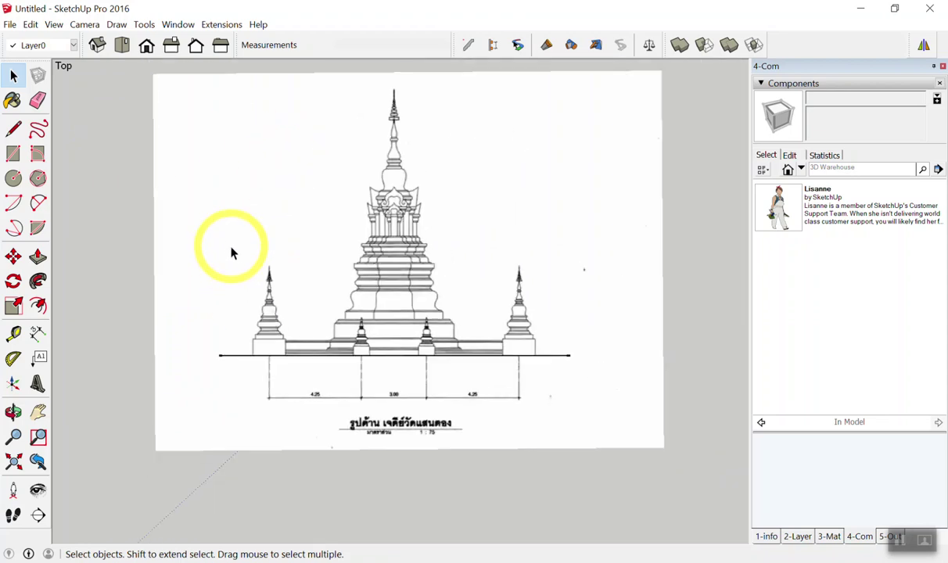
{"action": "scroll", "coordinate": [330, 437], "scroll_direction": "up", "scroll_amount": 2}
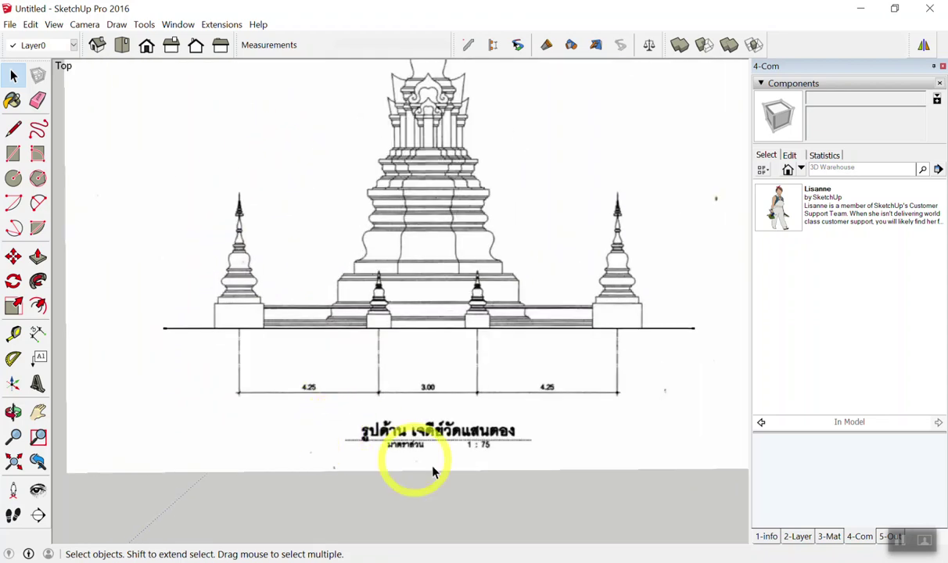
{"action": "scroll", "coordinate": [548, 485], "scroll_direction": "up", "scroll_amount": 1}
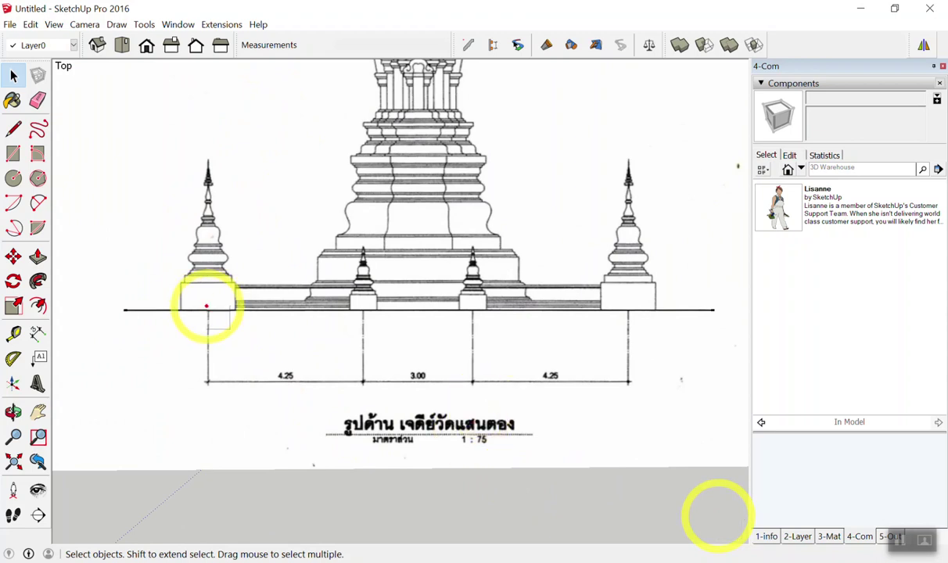
{"action": "left_click_drag", "start_coordinate": [208, 301], "coordinate": [219, 505]}
{"action": "left_click_drag", "start_coordinate": [631, 301], "coordinate": [620, 497]}
{"action": "mouse_move", "coordinate": [196, 416]}
{"action": "left_mouse_down"}
{"action": "mouse_move", "coordinate": [632, 415]}
{"action": "mouse_move", "coordinate": [591, 393]}
{"action": "left_mouse_up"}
{"action": "left_click_drag", "start_coordinate": [221, 383], "coordinate": [241, 435]}
{"action": "mouse_move", "coordinate": [375, 492]}
{"action": "left_mouse_down"}
{"action": "mouse_move", "coordinate": [387, 513]}
{"action": "mouse_move", "coordinate": [449, 522]}
{"action": "left_mouse_up"}
{"action": "left_click", "coordinate": [422, 506]}
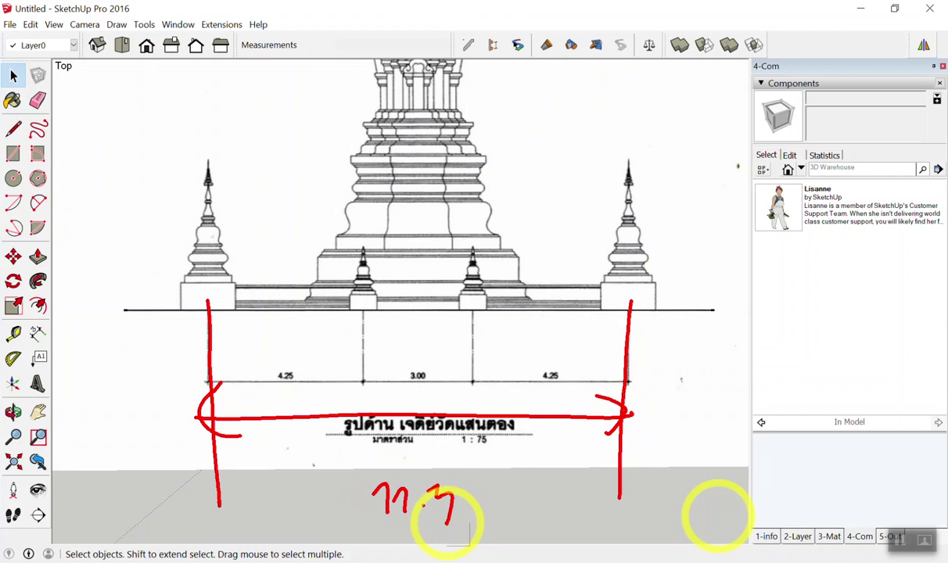
{"action": "right_click", "coordinate": [715, 507]}
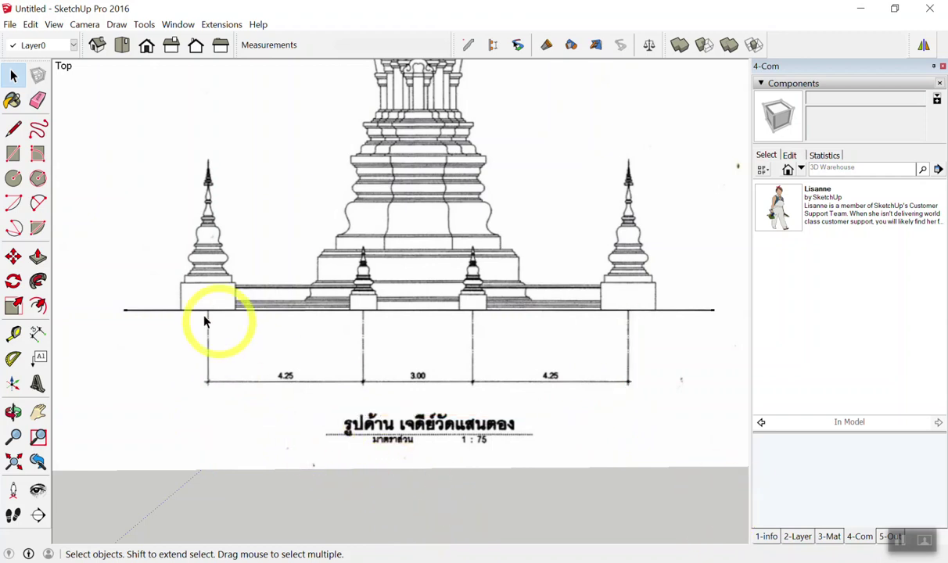
{"action": "scroll", "coordinate": [184, 367], "scroll_direction": "up", "scroll_amount": 2}
{"action": "scroll", "coordinate": [180, 360], "scroll_direction": "down", "scroll_amount": 1}
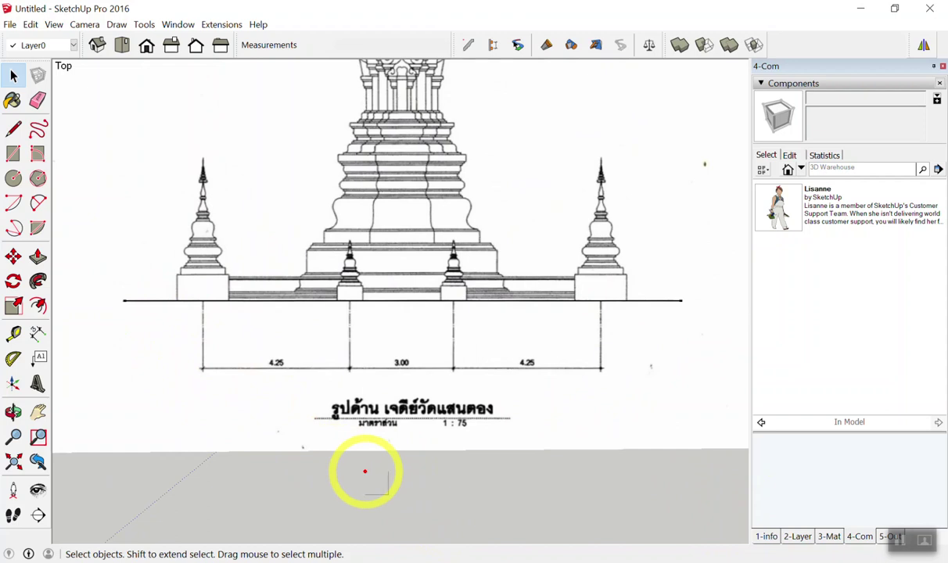
{"action": "left_click_drag", "start_coordinate": [206, 297], "coordinate": [209, 532]}
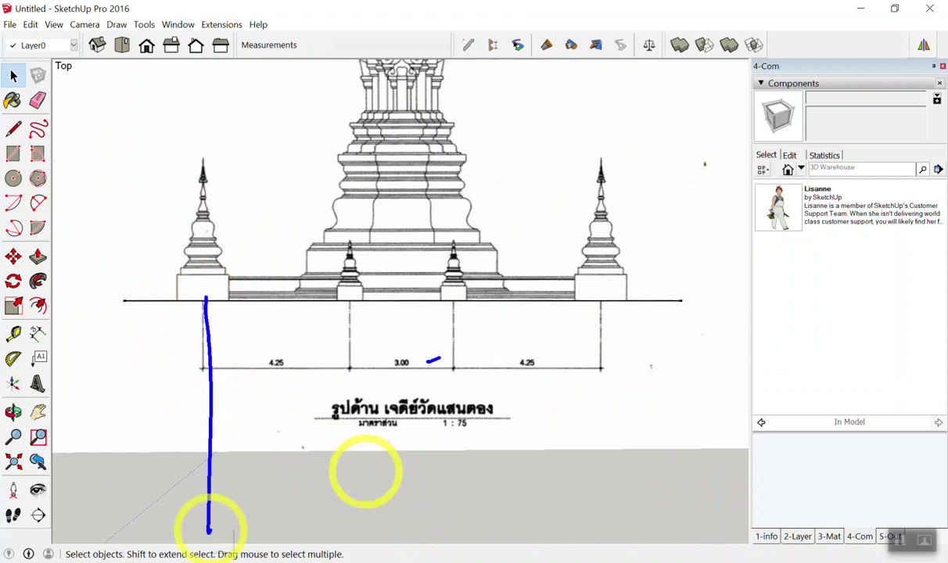
{"action": "left_click_drag", "start_coordinate": [601, 304], "coordinate": [604, 515]}
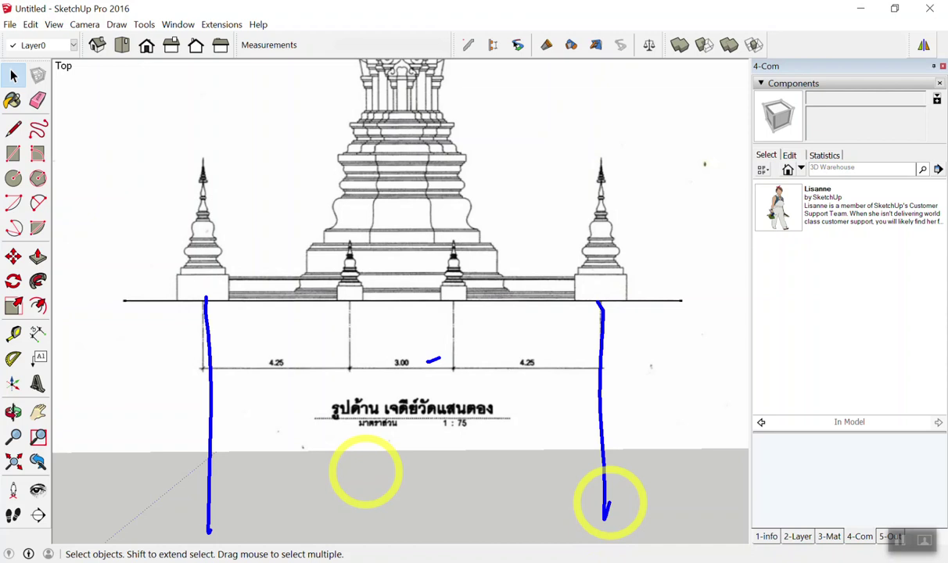
{"action": "left_click_drag", "start_coordinate": [125, 420], "coordinate": [693, 452]}
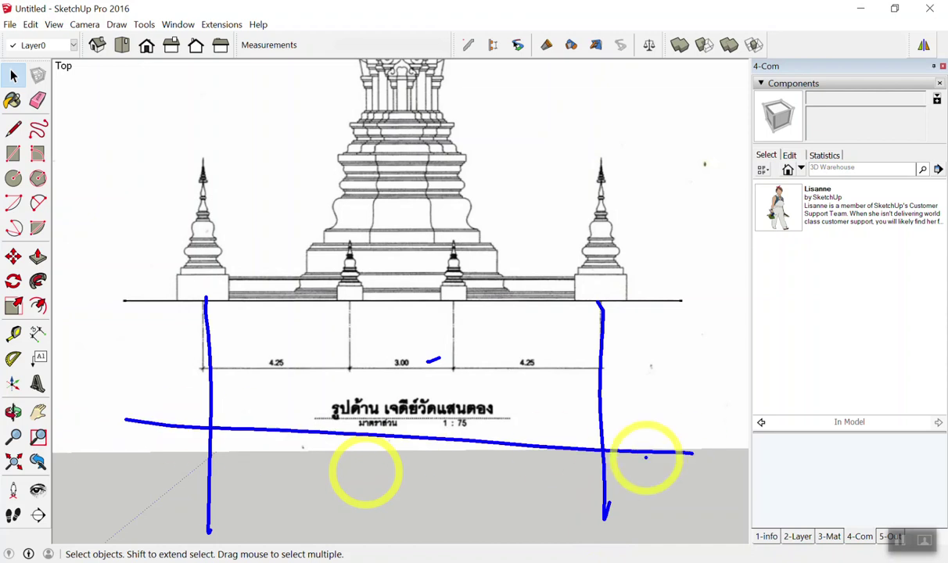
{"action": "mouse_move", "coordinate": [212, 424]}
{"action": "left_mouse_down"}
{"action": "mouse_move", "coordinate": [542, 399]}
{"action": "mouse_move", "coordinate": [227, 414]}
{"action": "mouse_move", "coordinate": [274, 430]}
{"action": "mouse_move", "coordinate": [565, 444]}
{"action": "left_mouse_up"}
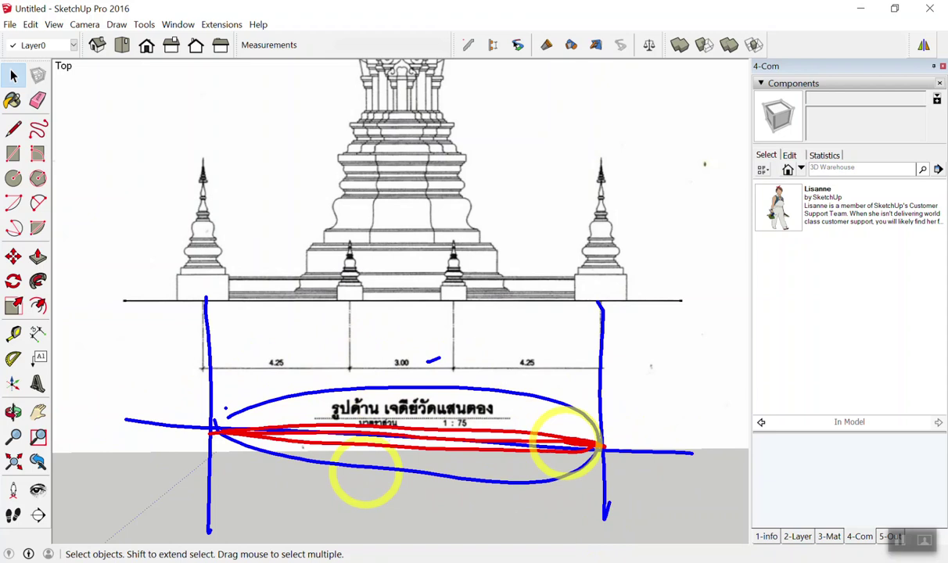
Step: Draw a vertical line from the left outer pinnacle base down past the dimension row
{"action": "key", "text": "Escape"}
{"action": "scroll", "coordinate": [152, 358], "scroll_direction": "up", "scroll_amount": 3}
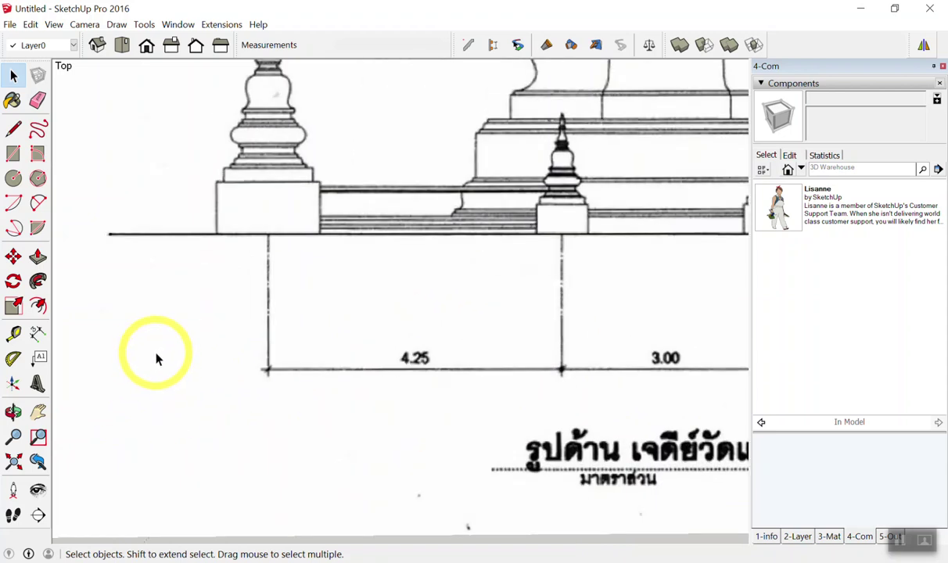
{"action": "key", "text": "l"}
{"action": "scroll", "coordinate": [266, 234], "scroll_direction": "up", "scroll_amount": 5}
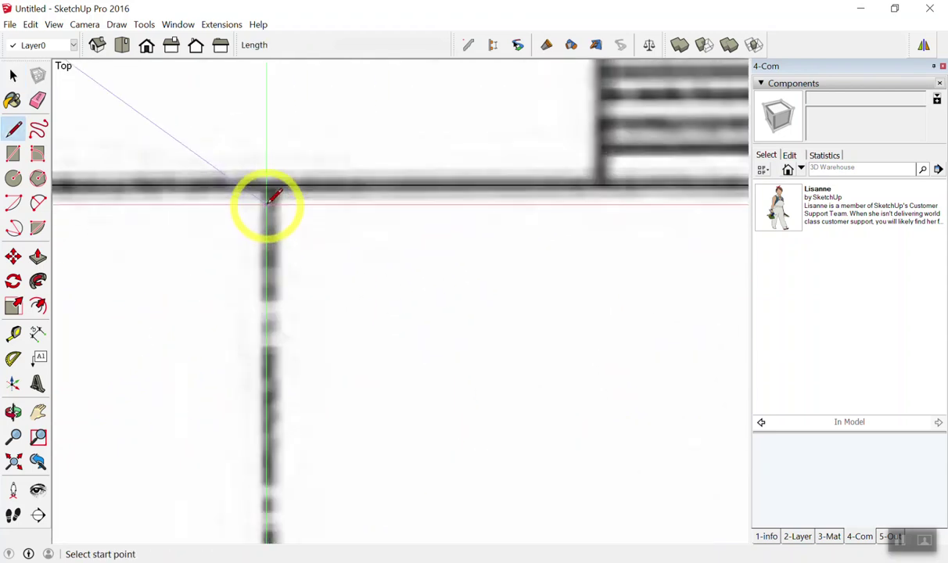
{"action": "left_click", "coordinate": [270, 196]}
{"action": "scroll", "coordinate": [271, 195], "scroll_direction": "down", "scroll_amount": 3}
{"action": "scroll", "coordinate": [268, 195], "scroll_direction": "down", "scroll_amount": 2}
{"action": "scroll", "coordinate": [268, 195], "scroll_direction": "down", "scroll_amount": 2}
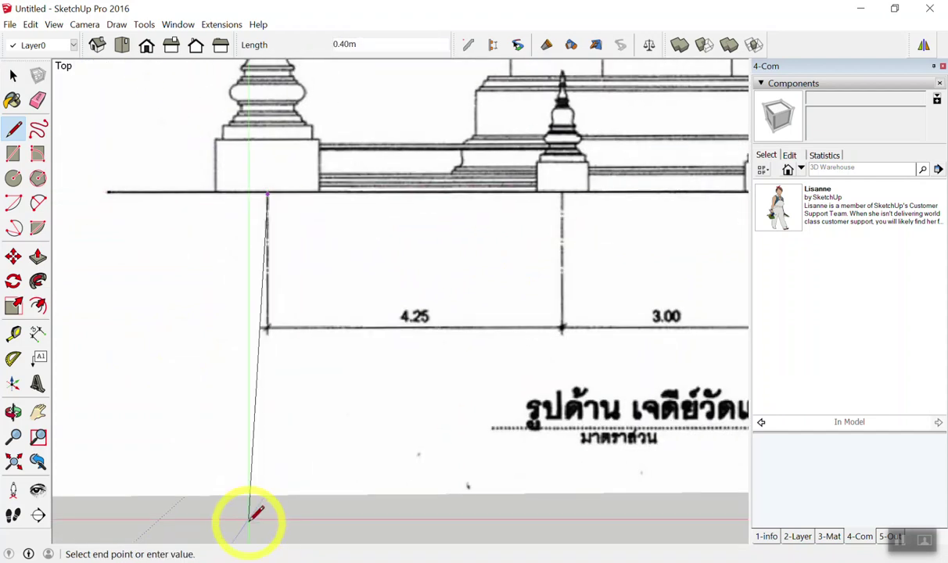
{"action": "double_click", "coordinate": [266, 514]}
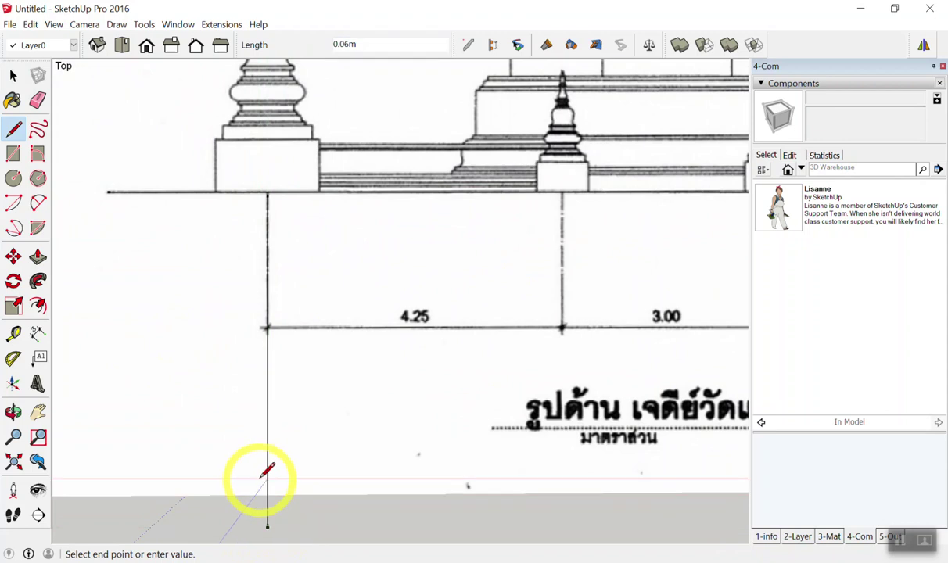
{"action": "scroll", "coordinate": [234, 438], "scroll_direction": "down", "scroll_amount": 4}
{"action": "scroll", "coordinate": [563, 364], "scroll_direction": "up", "scroll_amount": 2}
{"action": "scroll", "coordinate": [541, 258], "scroll_direction": "up", "scroll_amount": 3}
{"action": "scroll", "coordinate": [535, 254], "scroll_direction": "up", "scroll_amount": 2}
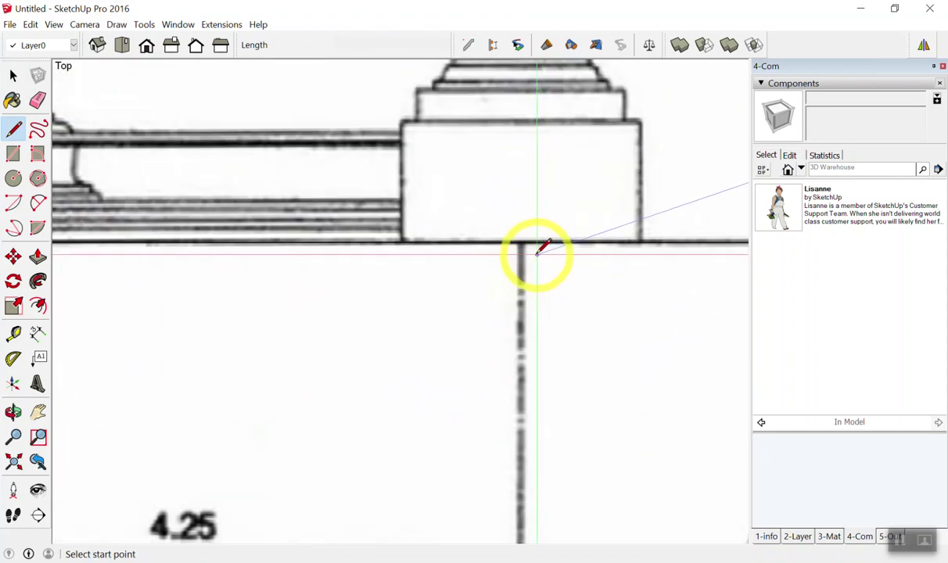
{"action": "scroll", "coordinate": [503, 237], "scroll_direction": "up", "scroll_amount": 2}
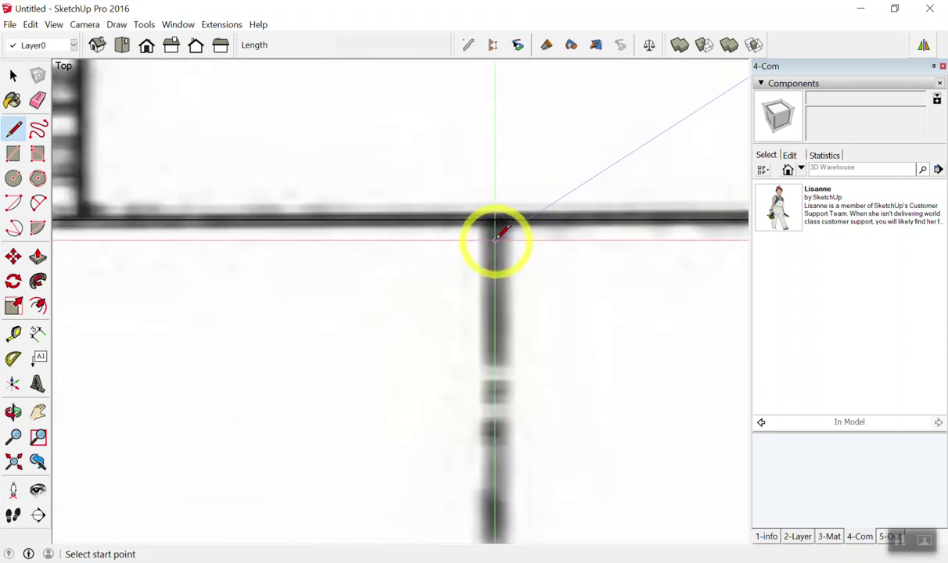
Step: Draw a matching vertical line down from the right outer pinnacle base
{"action": "left_click", "coordinate": [496, 237]}
{"action": "scroll", "coordinate": [496, 239], "scroll_direction": "down", "scroll_amount": 1}
{"action": "scroll", "coordinate": [495, 243], "scroll_direction": "down", "scroll_amount": 2}
{"action": "scroll", "coordinate": [492, 246], "scroll_direction": "down", "scroll_amount": 2}
{"action": "scroll", "coordinate": [492, 249], "scroll_direction": "down", "scroll_amount": 1}
{"action": "scroll", "coordinate": [494, 242], "scroll_direction": "down", "scroll_amount": 3}
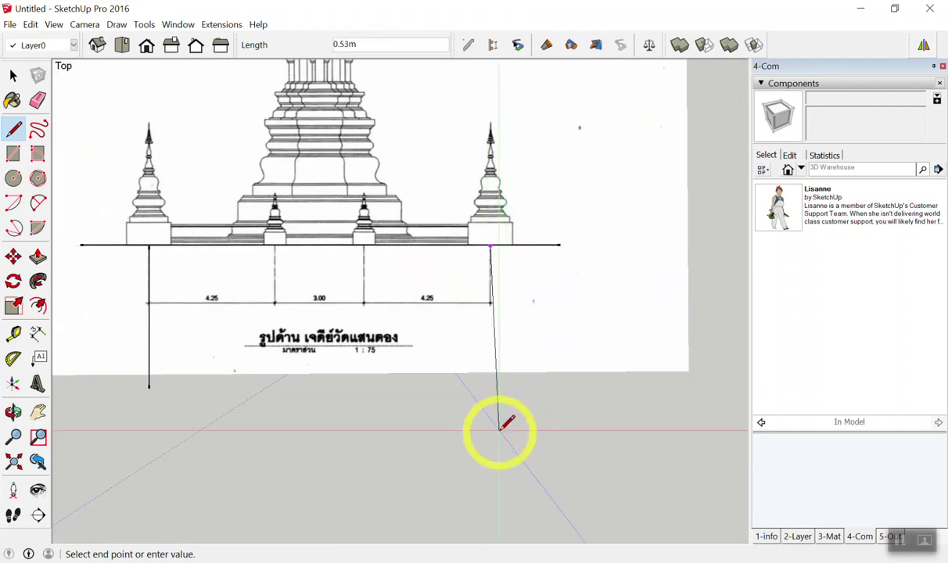
{"action": "left_click", "coordinate": [490, 387]}
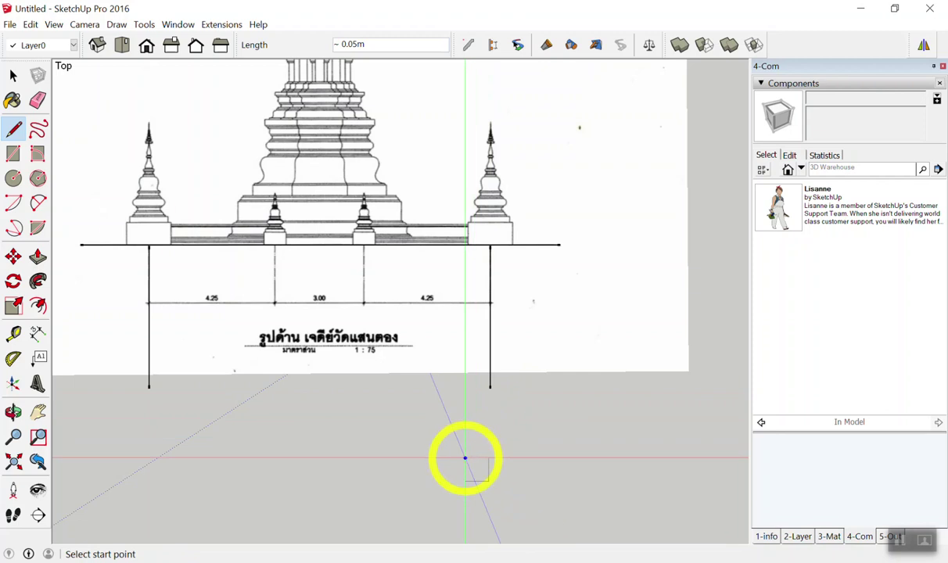
Step: Sketch temporary screen annotations of the verticals, connecting line and crossings, then clear them
{"action": "left_click_drag", "start_coordinate": [148, 240], "coordinate": [139, 431]}
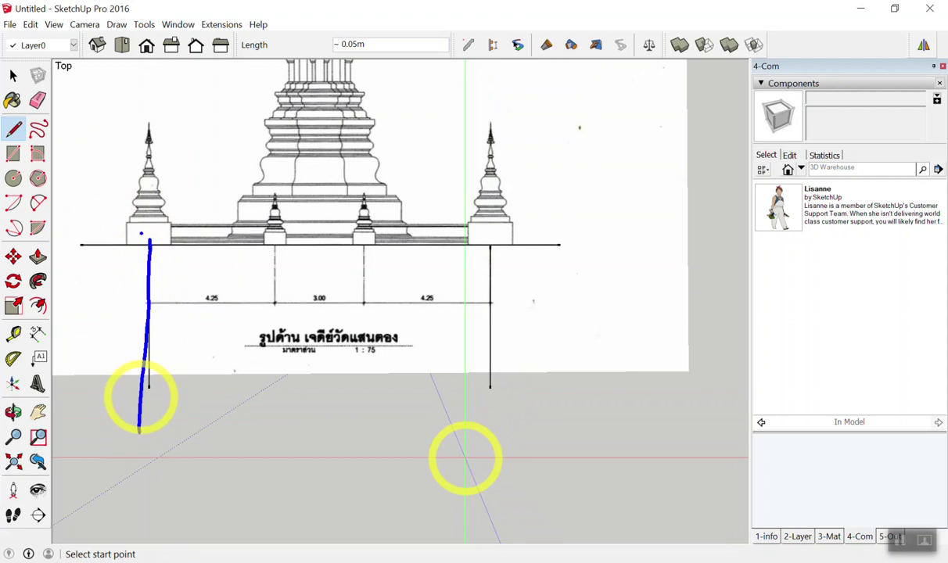
{"action": "left_click_drag", "start_coordinate": [490, 244], "coordinate": [494, 432]}
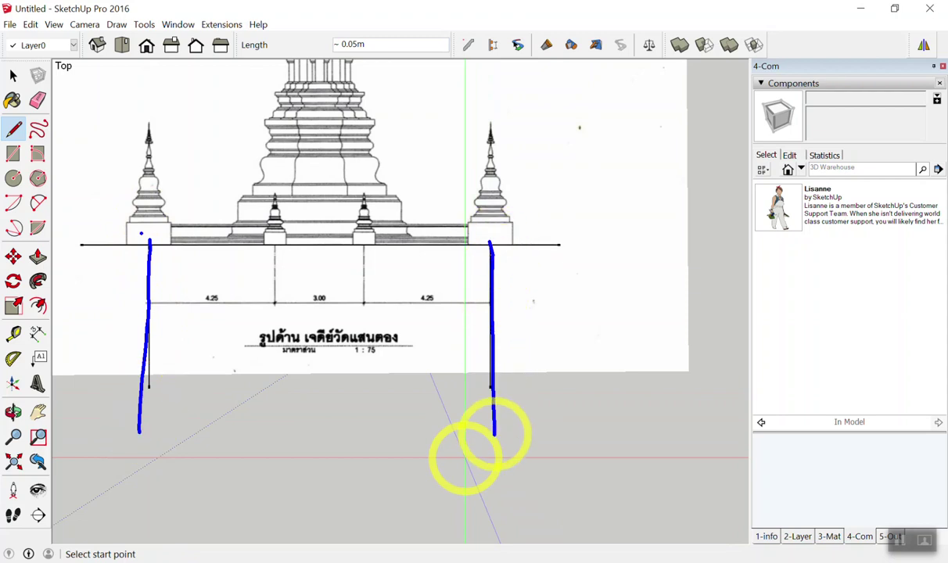
{"action": "left_click_drag", "start_coordinate": [92, 369], "coordinate": [536, 381]}
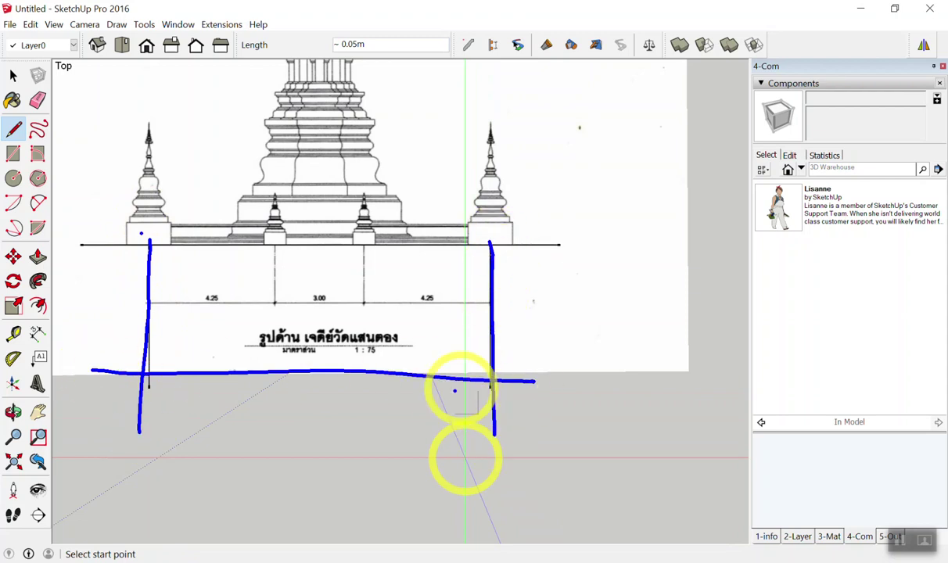
{"action": "left_click_drag", "start_coordinate": [443, 408], "coordinate": [535, 356]}
{"action": "left_click_drag", "start_coordinate": [108, 397], "coordinate": [197, 332]}
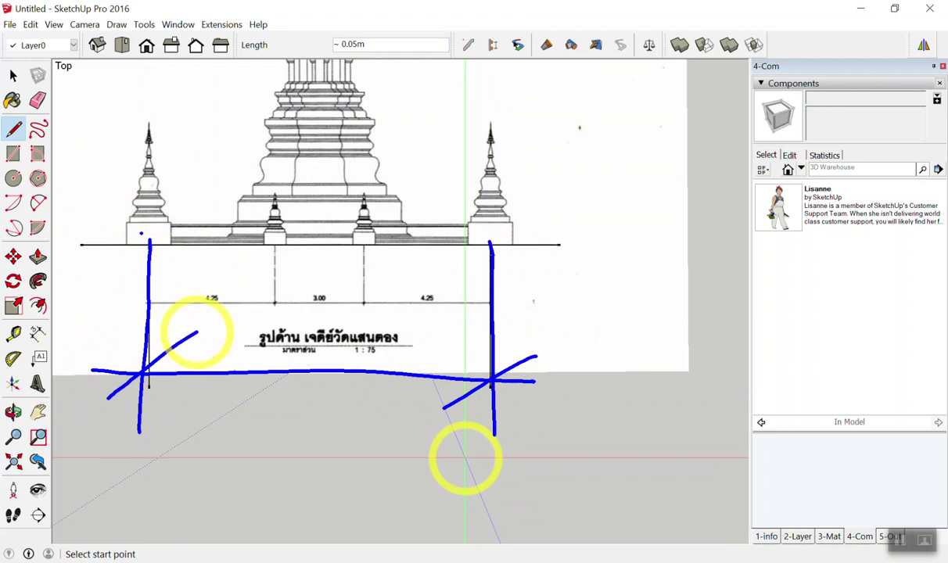
{"action": "mouse_move", "coordinate": [289, 430]}
{"action": "left_mouse_down"}
{"action": "mouse_move", "coordinate": [334, 436]}
{"action": "mouse_move", "coordinate": [365, 405]}
{"action": "mouse_move", "coordinate": [369, 443]}
{"action": "left_mouse_up"}
{"action": "key", "text": "Escape"}
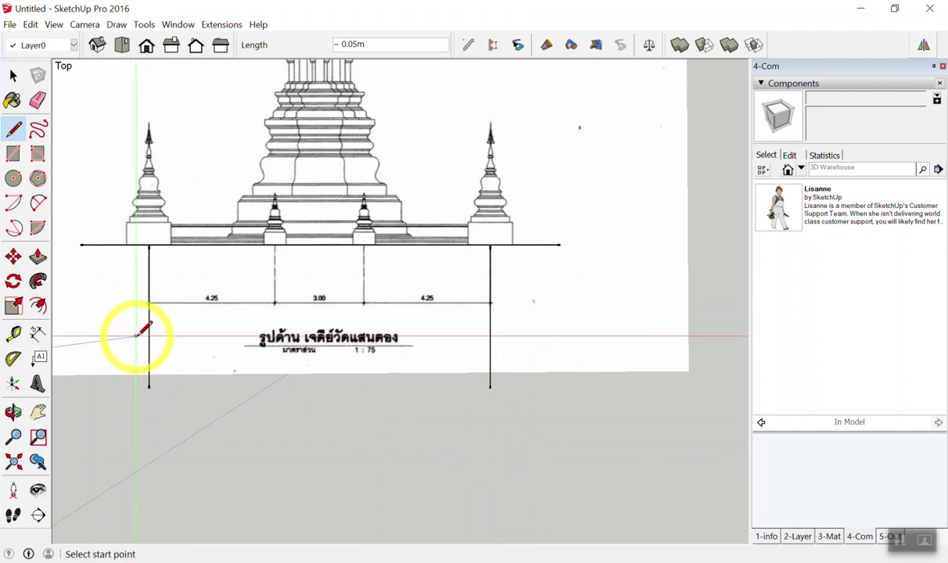
Step: Draw a horizontal line from the left vertical line across to the right one
{"action": "left_click", "coordinate": [130, 367]}
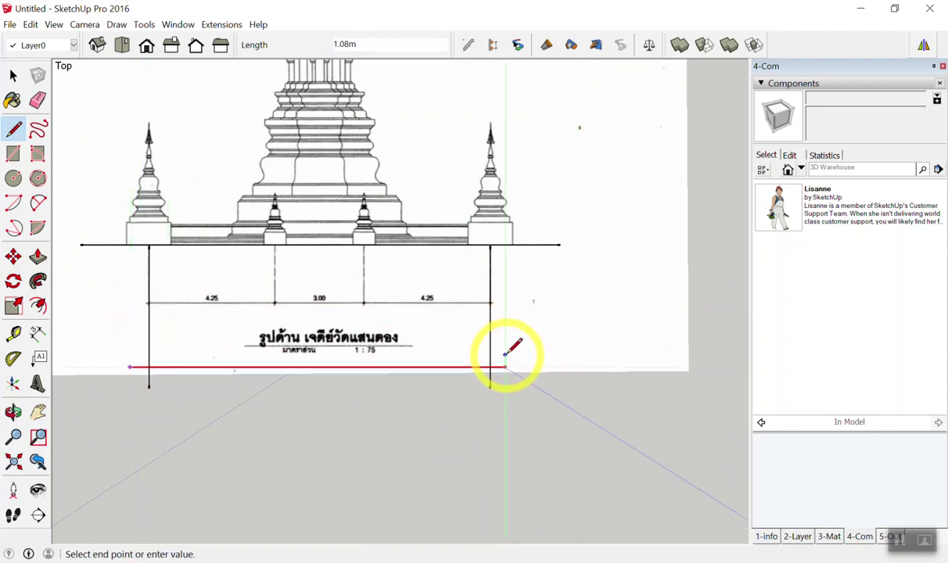
{"action": "left_click", "coordinate": [509, 367]}
{"action": "key", "text": "space"}
{"action": "scroll", "coordinate": [72, 369], "scroll_direction": "up", "scroll_amount": 2}
{"action": "scroll", "coordinate": [147, 447], "scroll_direction": "down", "scroll_amount": 1}
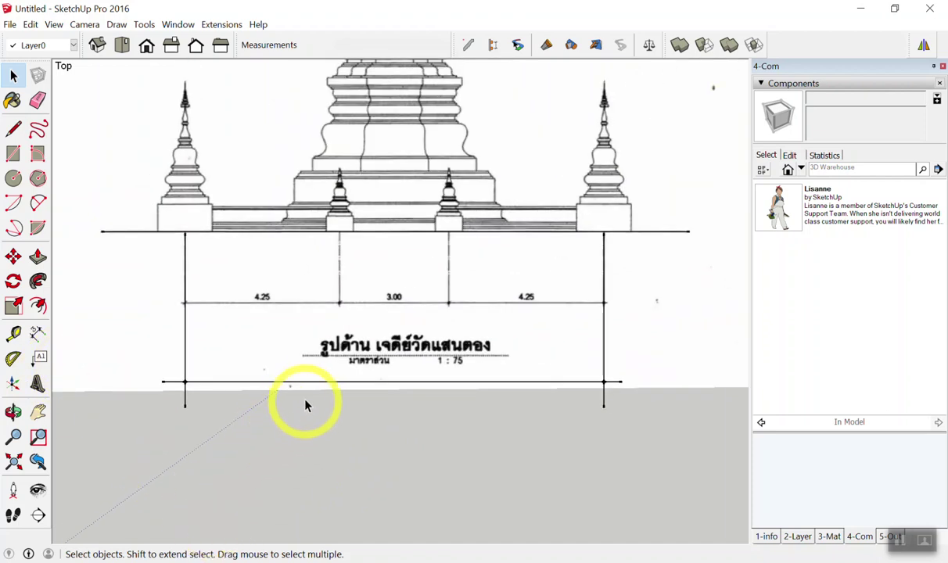
Step: Dimension the new horizontal line, which measures 0.98 m
{"action": "key", "text": "d"}
{"action": "left_click", "coordinate": [316, 383]}
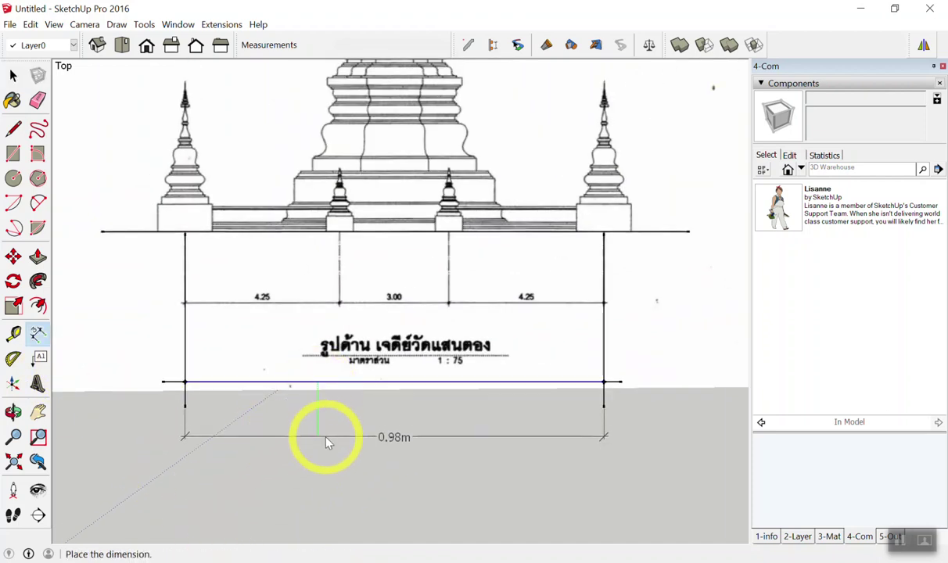
{"action": "scroll", "coordinate": [381, 462], "scroll_direction": "up", "scroll_amount": 2}
{"action": "scroll", "coordinate": [387, 464], "scroll_direction": "up", "scroll_amount": 3}
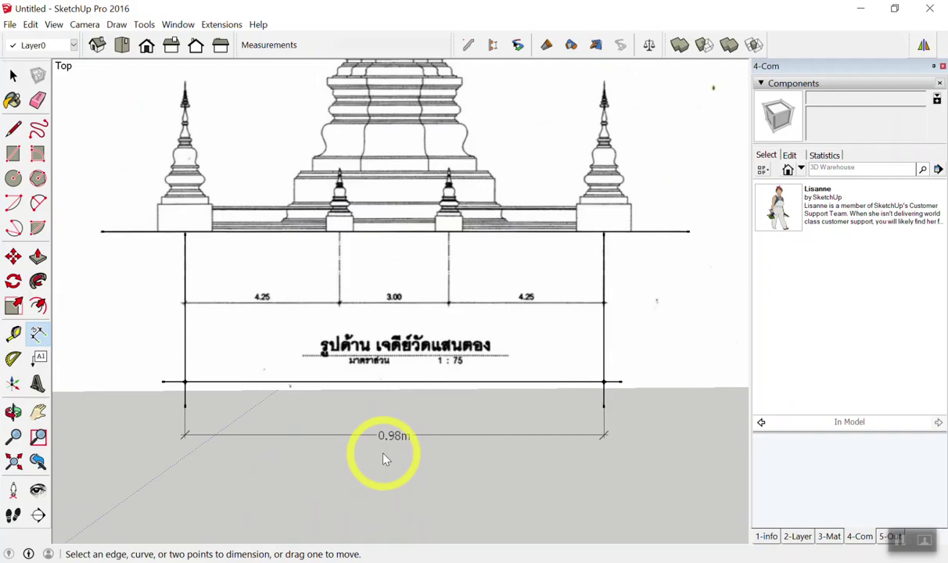
Step: Erase the temporary 0.98m dimension
{"action": "key", "text": "e"}
{"action": "left_click", "coordinate": [422, 434]}
{"action": "scroll", "coordinate": [373, 472], "scroll_direction": "down", "scroll_amount": 2}
{"action": "scroll", "coordinate": [376, 469], "scroll_direction": "up", "scroll_amount": 2}
{"action": "key", "text": "space"}
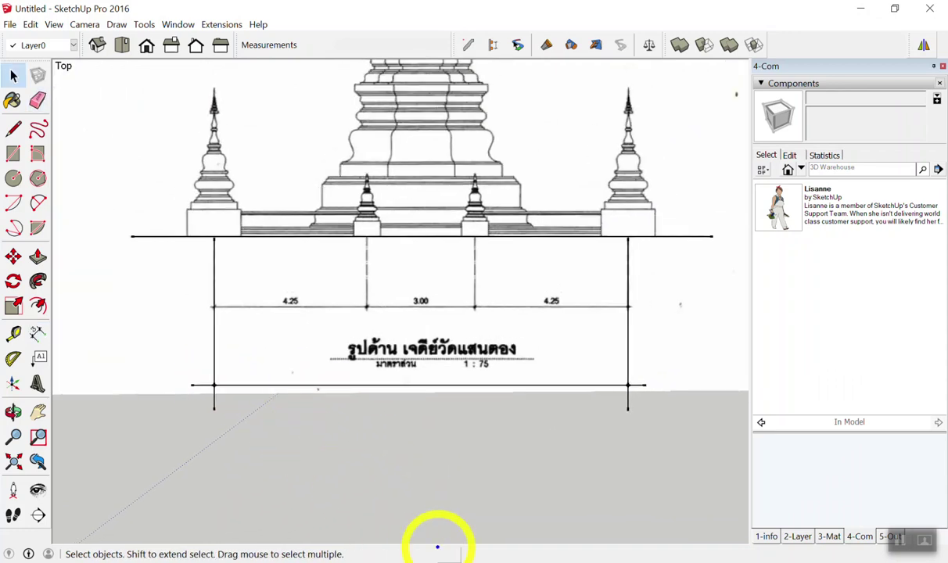
{"action": "left_click_drag", "start_coordinate": [224, 377], "coordinate": [216, 381]}
{"action": "mouse_move", "coordinate": [637, 370]}
{"action": "left_mouse_down"}
{"action": "mouse_move", "coordinate": [617, 388]}
{"action": "mouse_move", "coordinate": [629, 377]}
{"action": "left_mouse_up"}
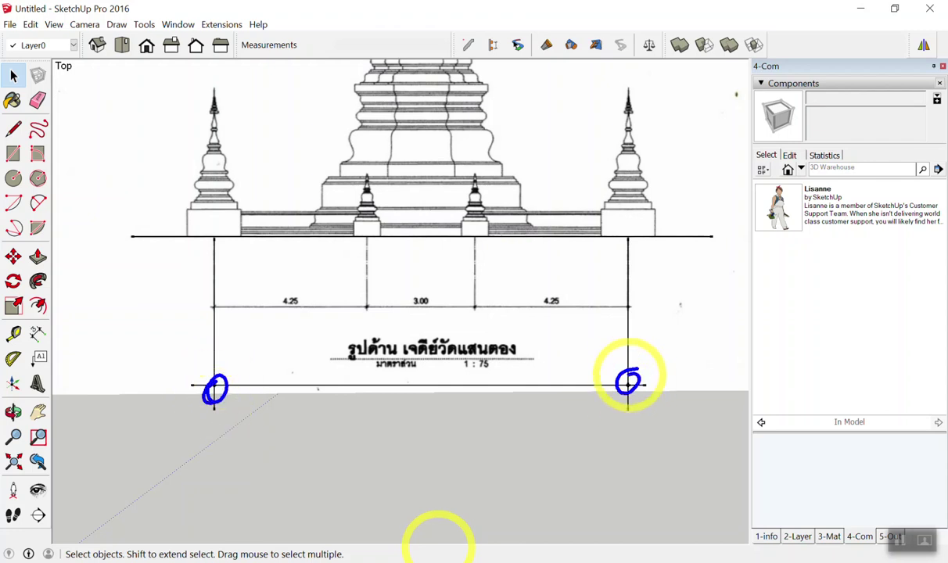
{"action": "key", "text": "Escape"}
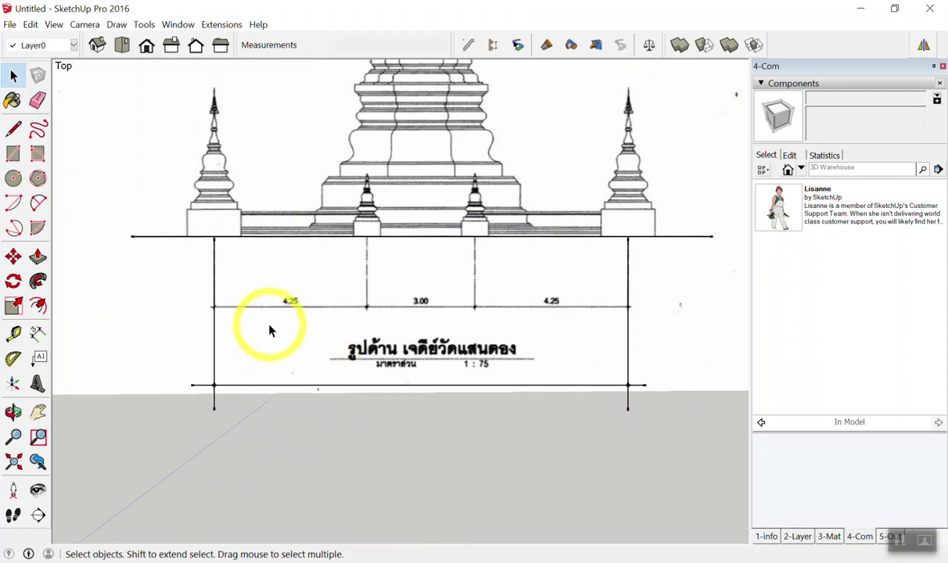
{"action": "key", "text": "t"}
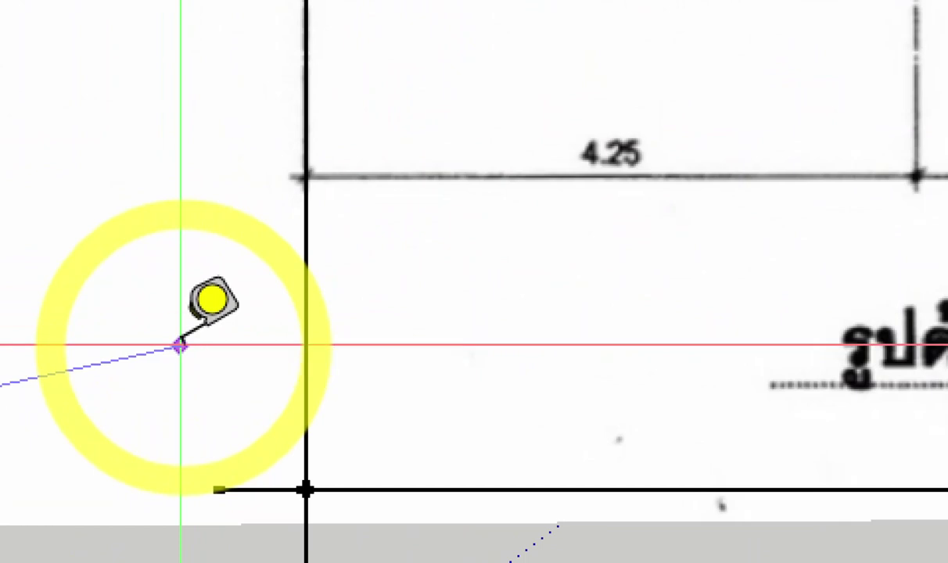
Step: Locate the bottom-left corner of the reference line with the Tape Measure
{"action": "left_click", "coordinate": [117, 283]}
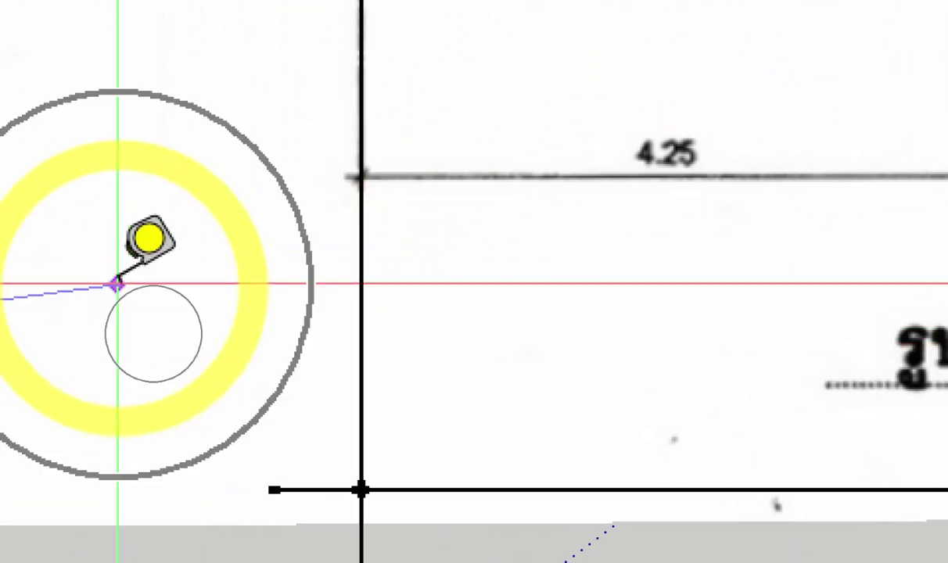
{"action": "left_click", "coordinate": [117, 283]}
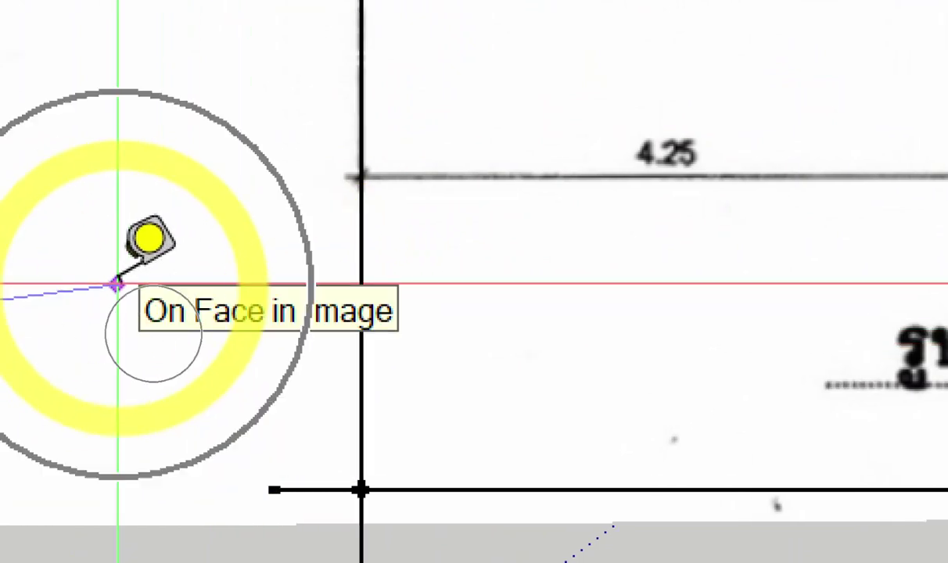
{"action": "left_click", "coordinate": [137, 270]}
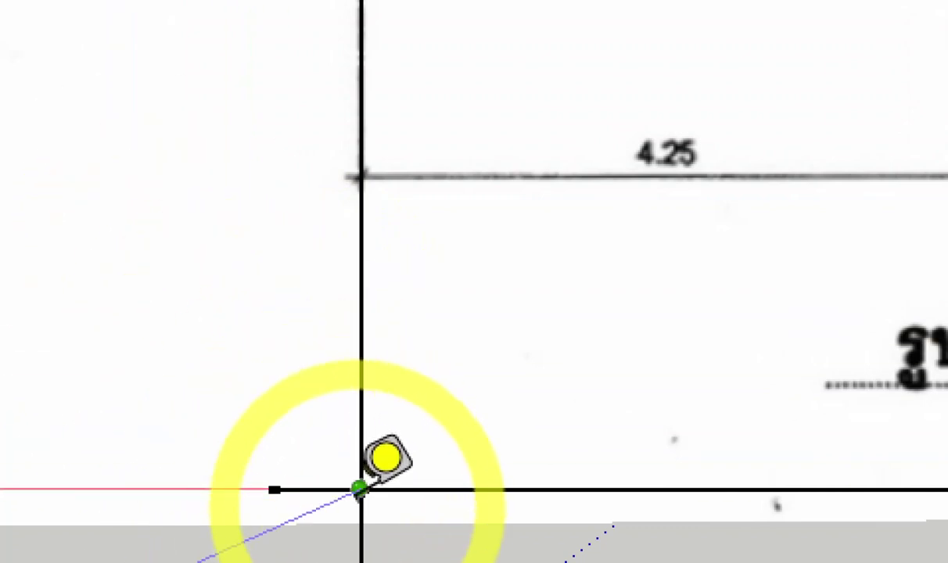
{"action": "left_click", "coordinate": [360, 489]}
{"action": "scroll", "coordinate": [312, 410], "scroll_direction": "down", "scroll_amount": 3}
{"action": "scroll", "coordinate": [258, 340], "scroll_direction": "down", "scroll_amount": 3}
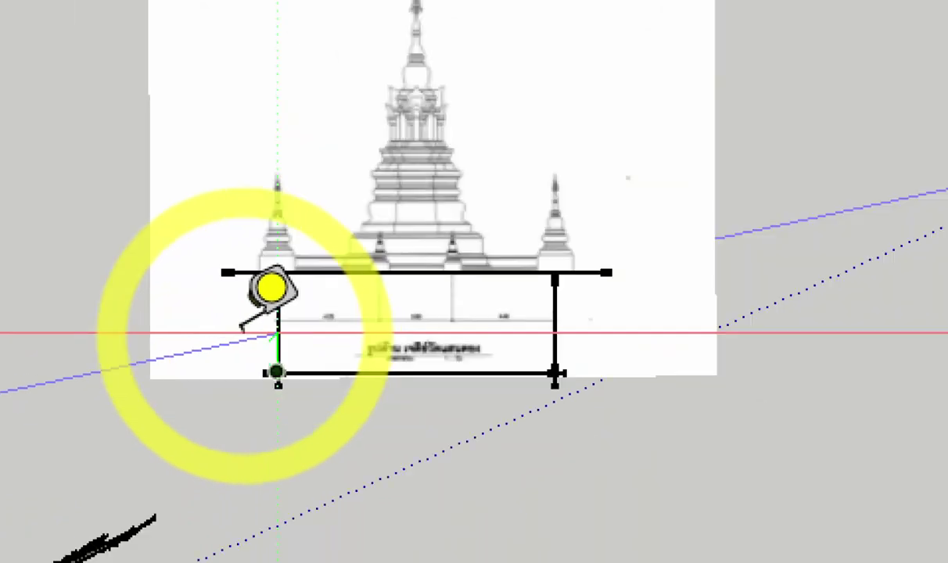
{"action": "scroll", "coordinate": [586, 438], "scroll_direction": "up", "scroll_amount": 2}
{"action": "scroll", "coordinate": [125, 203], "scroll_direction": "down", "scroll_amount": 2}
{"action": "scroll", "coordinate": [470, 258], "scroll_direction": "up", "scroll_amount": 1}
{"action": "scroll", "coordinate": [516, 287], "scroll_direction": "up", "scroll_amount": 2}
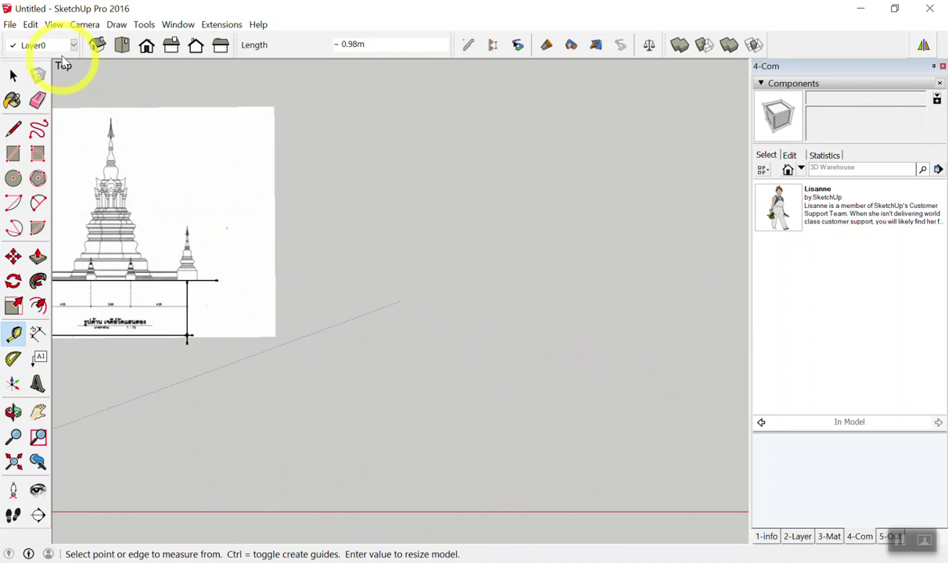
{"action": "scroll", "coordinate": [635, 364], "scroll_direction": "down", "scroll_amount": 2}
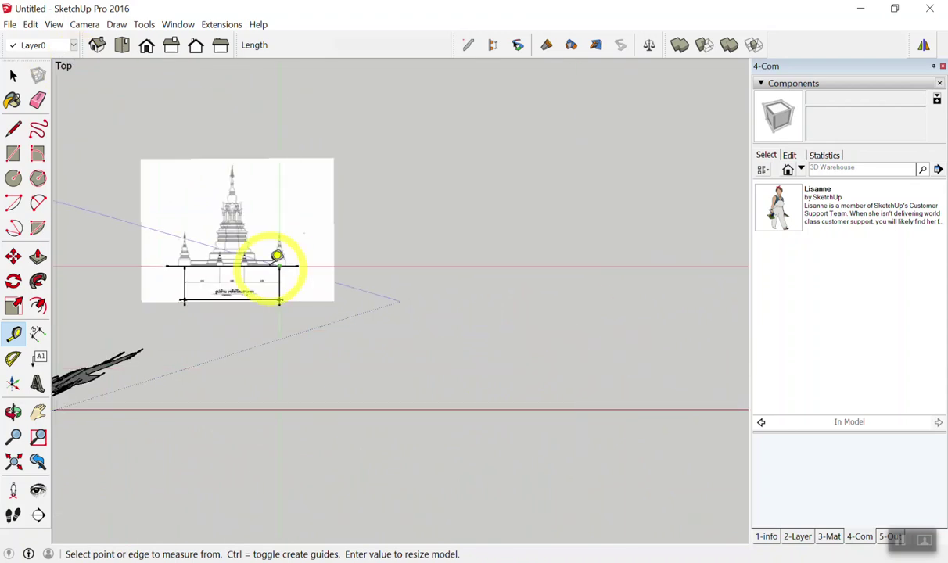
{"action": "scroll", "coordinate": [190, 262], "scroll_direction": "up", "scroll_amount": 2}
{"action": "scroll", "coordinate": [249, 359], "scroll_direction": "up", "scroll_amount": 3}
Step: Measure the bottom line corner to corner and resize the whole model to 11.5 m
{"action": "left_click", "coordinate": [258, 391]}
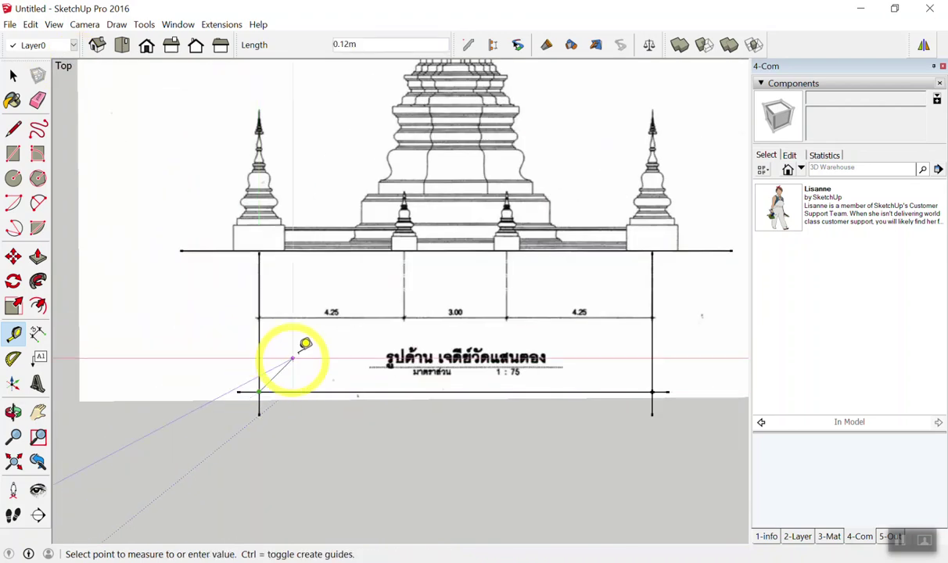
{"action": "left_click", "coordinate": [651, 391]}
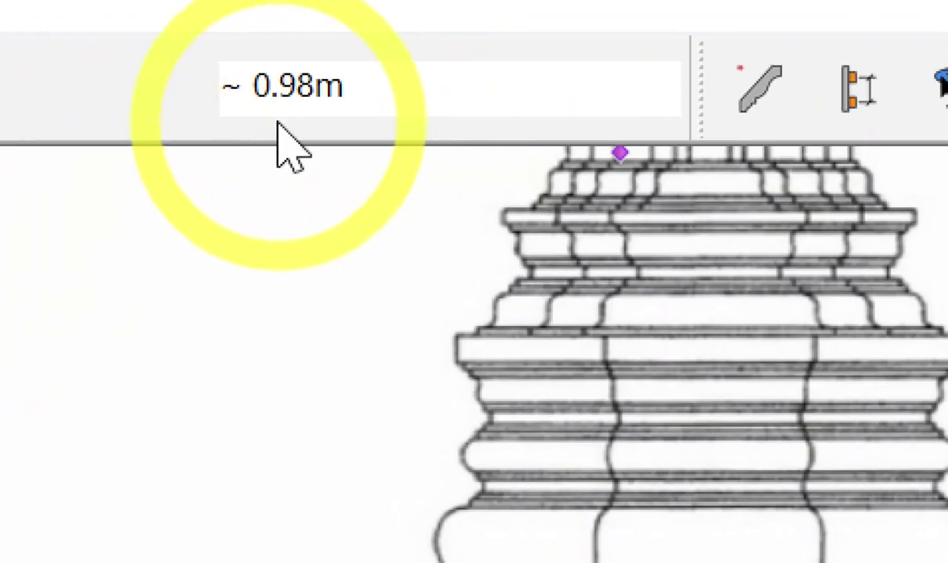
{"action": "type", "text": "11.5"}
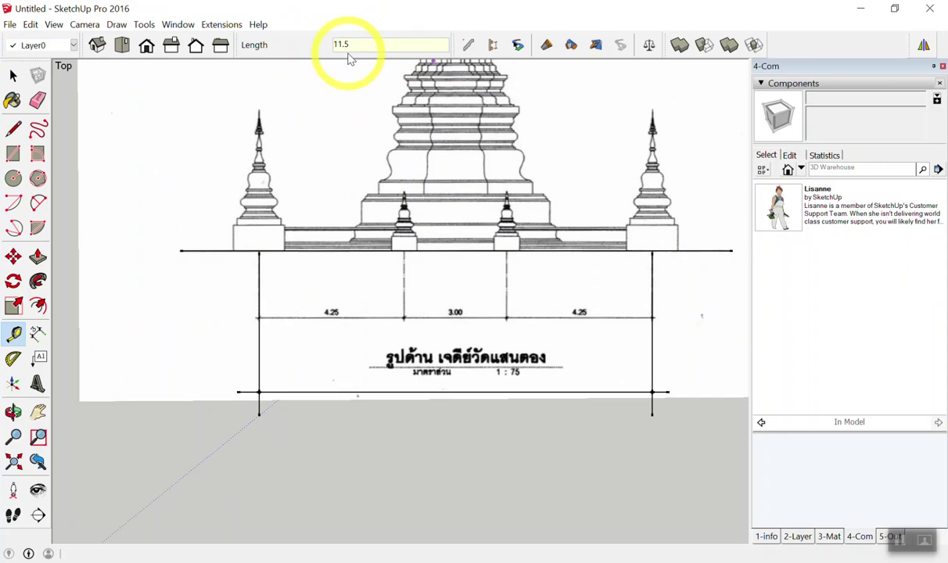
{"action": "key", "text": "Return"}
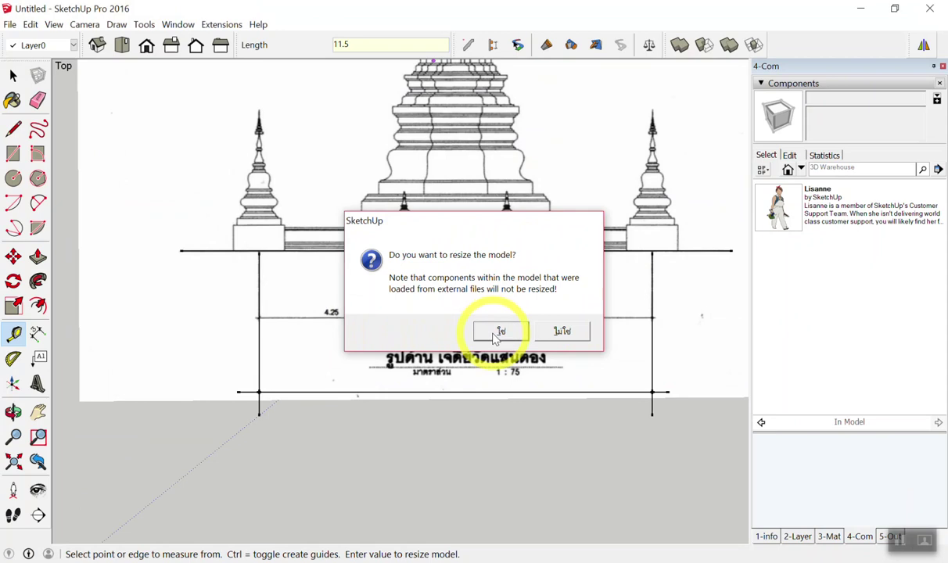
{"action": "left_click", "coordinate": [497, 332]}
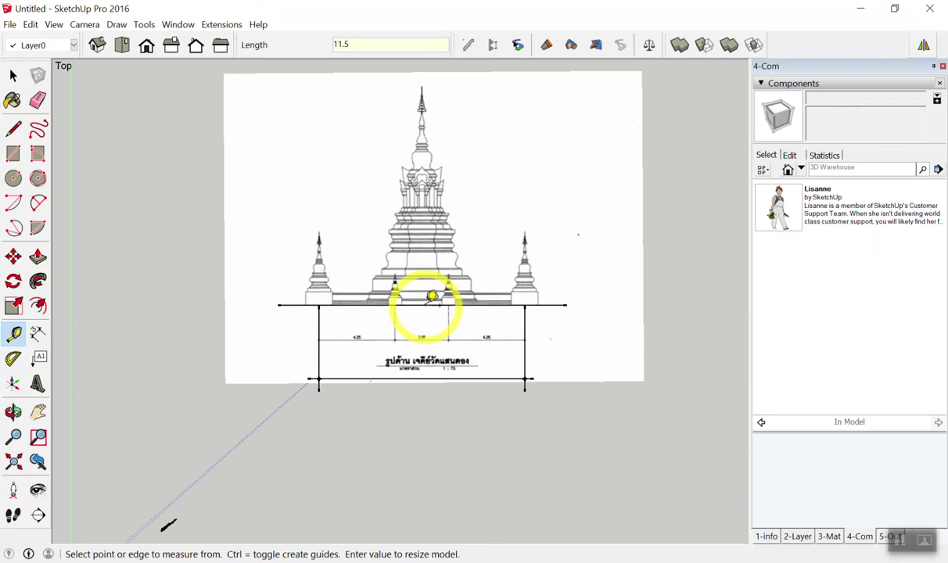
Step: Dimension the bottom horizontal line, placing the 11.50m label beneath the elevation
{"action": "key", "text": "space"}
{"action": "scroll", "coordinate": [451, 438], "scroll_direction": "up", "scroll_amount": 3}
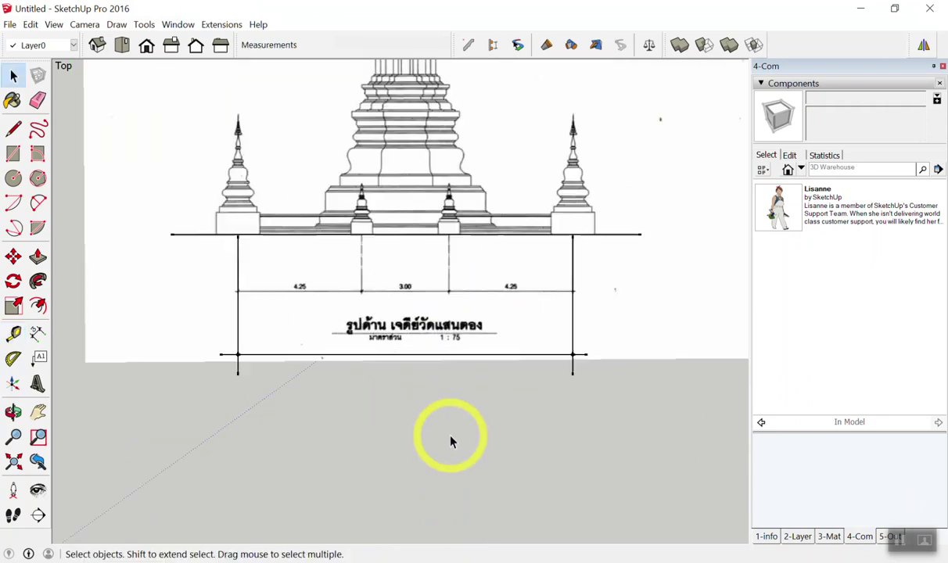
{"action": "scroll", "coordinate": [410, 375], "scroll_direction": "up", "scroll_amount": 1}
{"action": "key", "text": "d"}
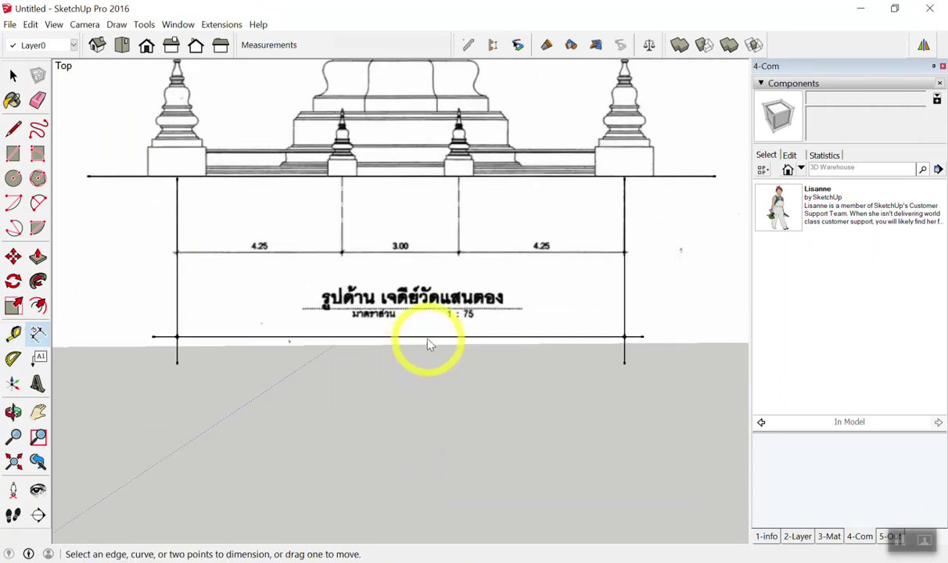
{"action": "left_click", "coordinate": [427, 337]}
{"action": "left_click", "coordinate": [435, 395]}
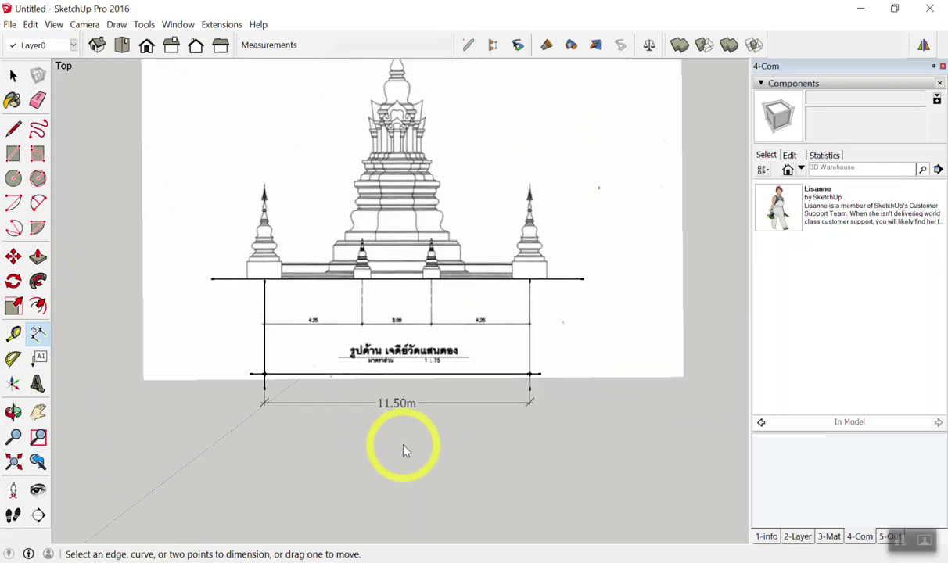
{"action": "scroll", "coordinate": [402, 449], "scroll_direction": "down", "scroll_amount": 2}
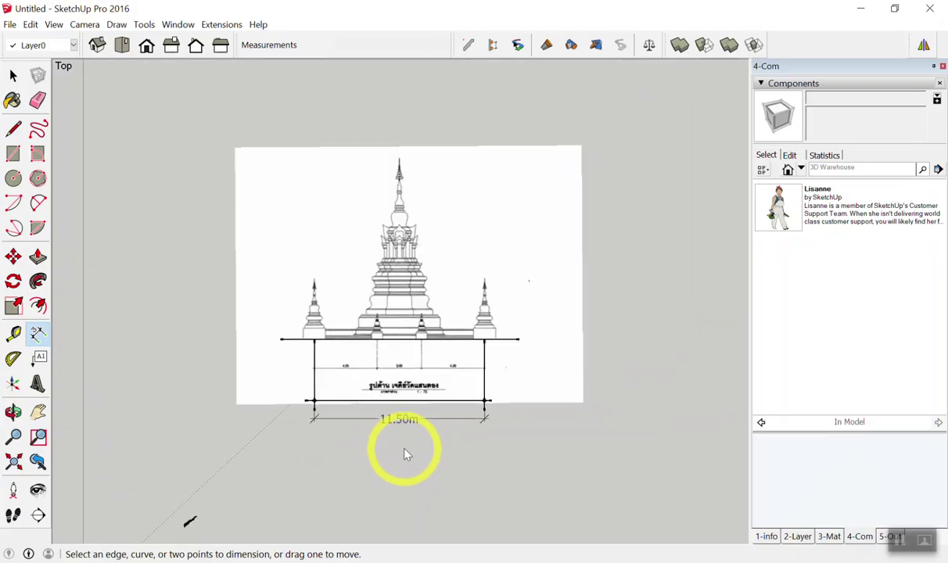
{"action": "scroll", "coordinate": [441, 156], "scroll_direction": "up", "scroll_amount": 2}
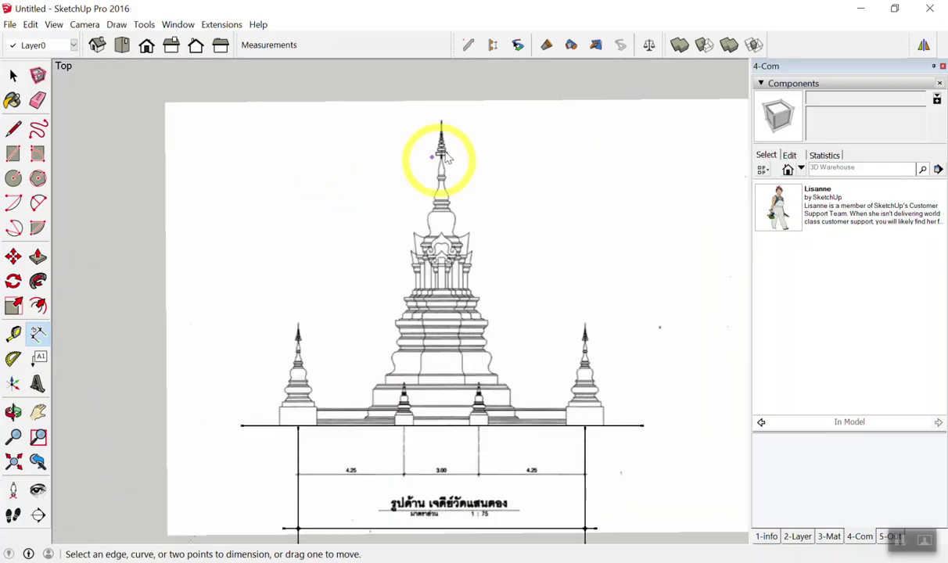
{"action": "scroll", "coordinate": [445, 129], "scroll_direction": "up", "scroll_amount": 1}
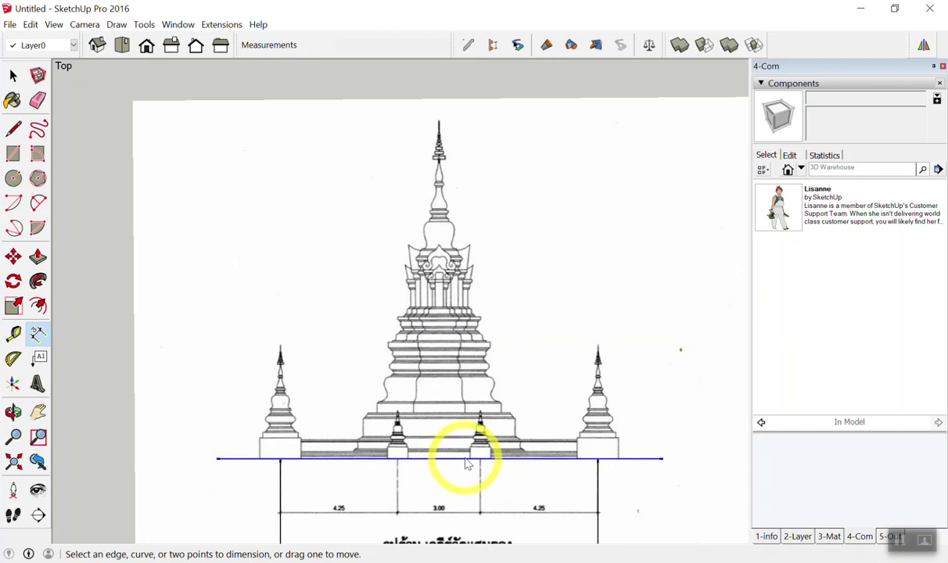
{"action": "scroll", "coordinate": [466, 468], "scroll_direction": "down", "scroll_amount": 1}
{"action": "scroll", "coordinate": [469, 235], "scroll_direction": "up", "scroll_amount": 2}
{"action": "scroll", "coordinate": [434, 169], "scroll_direction": "up", "scroll_amount": 2}
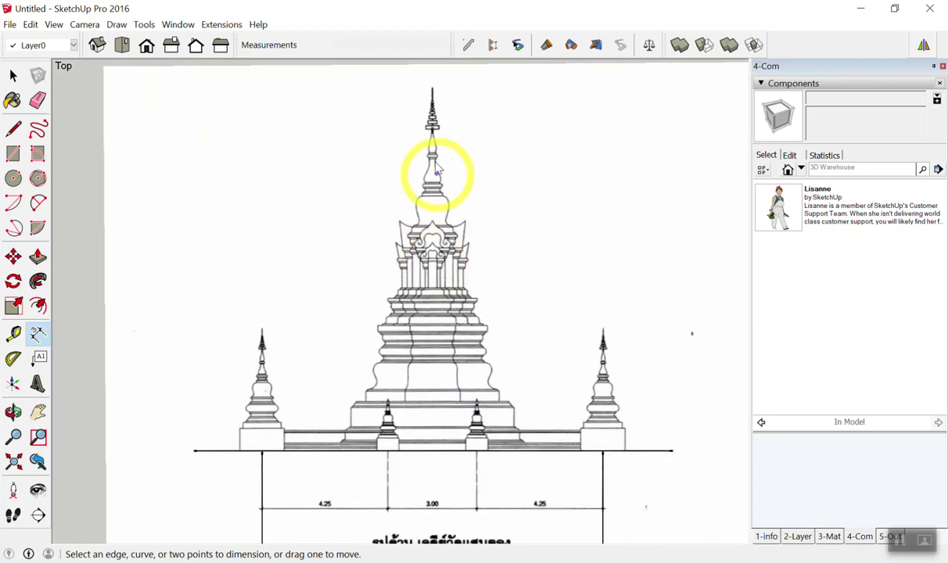
{"action": "key", "text": "space"}
{"action": "scroll", "coordinate": [423, 87], "scroll_direction": "up", "scroll_amount": 2}
{"action": "scroll", "coordinate": [430, 78], "scroll_direction": "up", "scroll_amount": 1}
{"action": "scroll", "coordinate": [438, 117], "scroll_direction": "up", "scroll_amount": 1}
Step: Draw a vertical center line from the main spire's tip down to the base line
{"action": "key", "text": "l"}
{"action": "scroll", "coordinate": [455, 67], "scroll_direction": "up", "scroll_amount": 1}
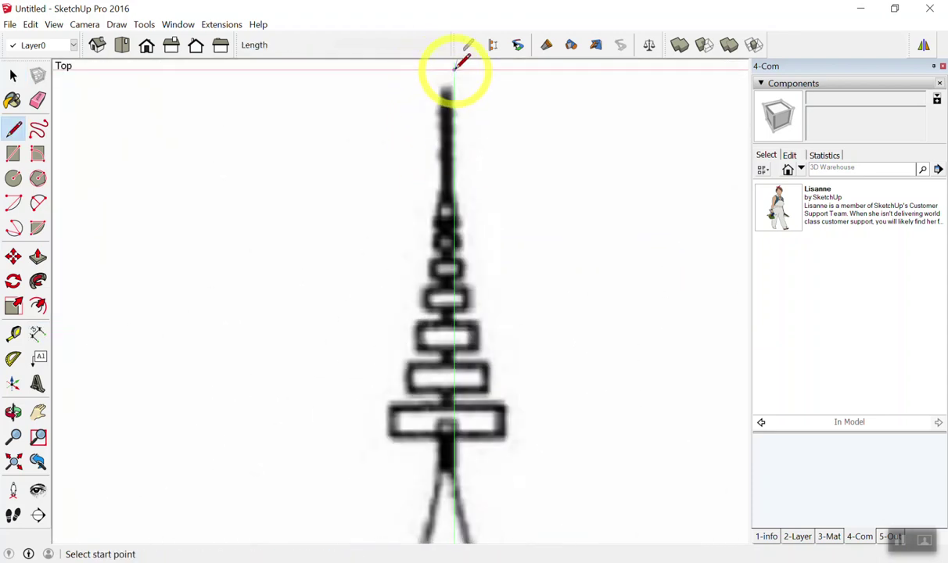
{"action": "scroll", "coordinate": [442, 85], "scroll_direction": "up", "scroll_amount": 2}
{"action": "left_click", "coordinate": [443, 88]}
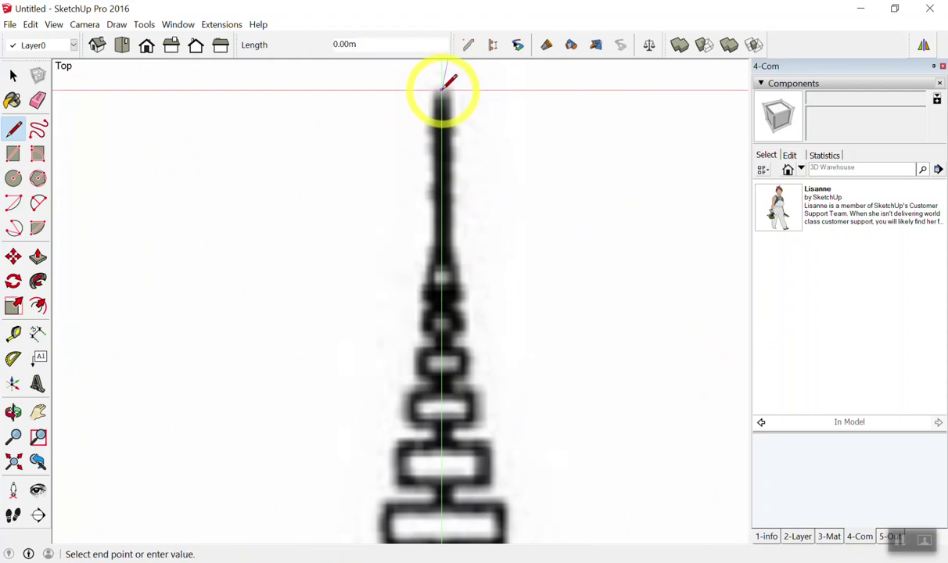
{"action": "scroll", "coordinate": [430, 114], "scroll_direction": "down", "scroll_amount": 1}
{"action": "scroll", "coordinate": [427, 119], "scroll_direction": "down", "scroll_amount": 1}
{"action": "scroll", "coordinate": [399, 129], "scroll_direction": "down", "scroll_amount": 1}
{"action": "scroll", "coordinate": [387, 135], "scroll_direction": "down", "scroll_amount": 1}
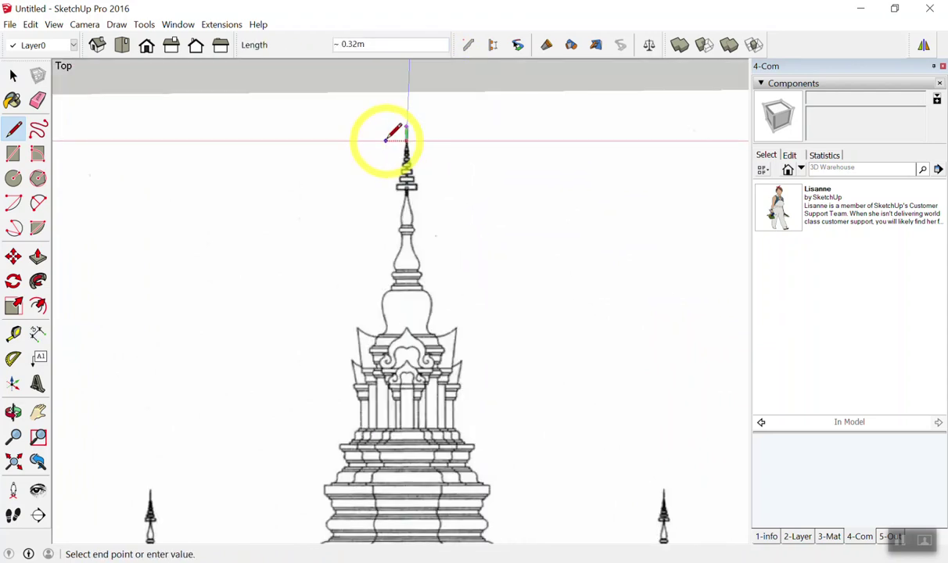
{"action": "scroll", "coordinate": [391, 129], "scroll_direction": "down", "scroll_amount": 2}
{"action": "scroll", "coordinate": [387, 300], "scroll_direction": "up", "scroll_amount": 2}
{"action": "scroll", "coordinate": [386, 302], "scroll_direction": "up", "scroll_amount": 3}
{"action": "left_click", "coordinate": [409, 266]}
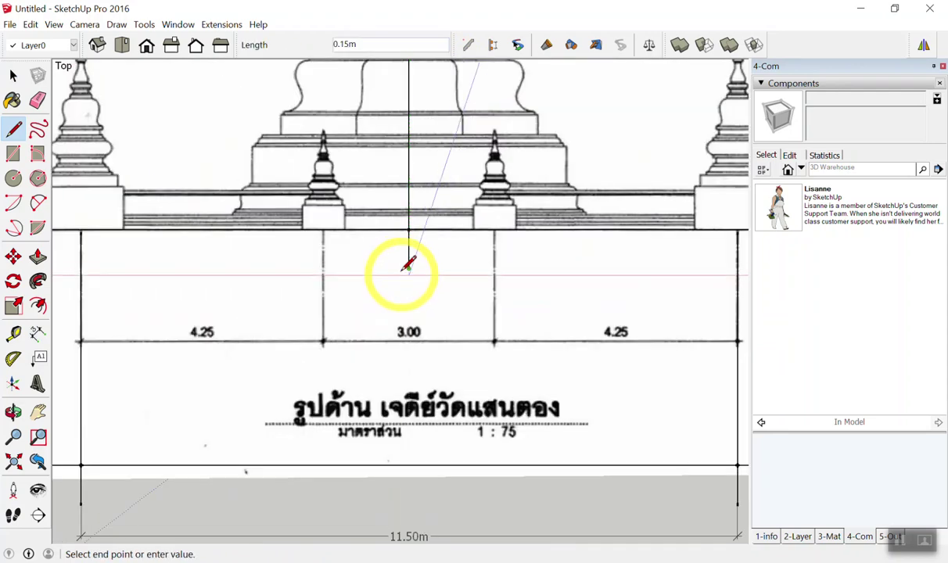
{"action": "key", "text": "space"}
Step: Dimension the center line at 12.26m and position the label beside the spire
{"action": "key", "text": "d"}
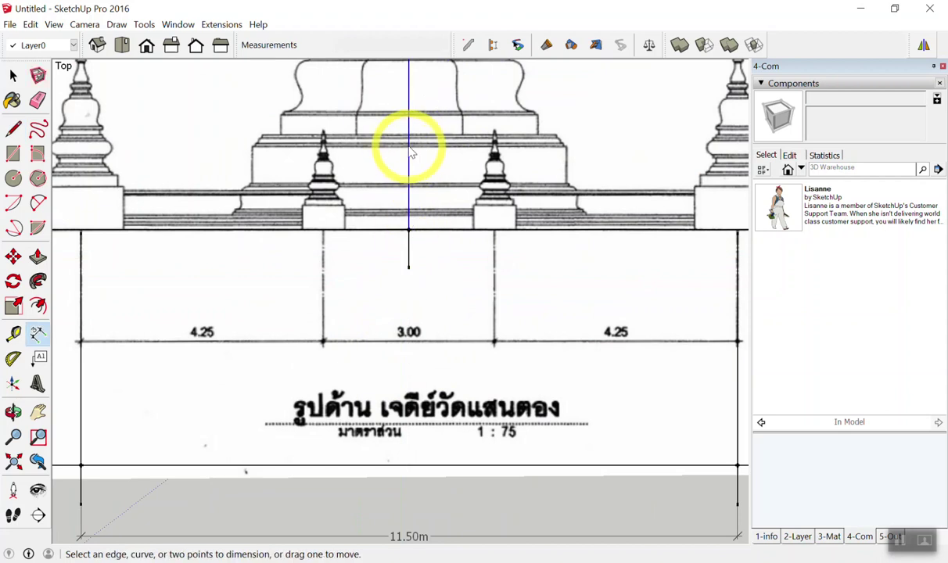
{"action": "left_click", "coordinate": [409, 153]}
{"action": "left_click", "coordinate": [668, 205]}
{"action": "scroll", "coordinate": [395, 296], "scroll_direction": "down", "scroll_amount": 2}
{"action": "scroll", "coordinate": [546, 175], "scroll_direction": "down", "scroll_amount": 1}
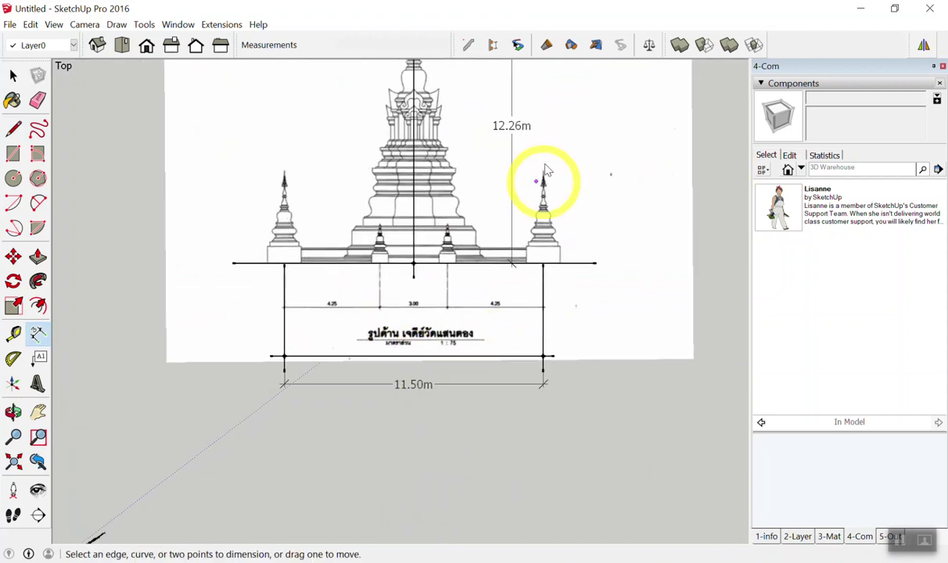
{"action": "scroll", "coordinate": [504, 117], "scroll_direction": "up", "scroll_amount": 3}
{"action": "left_click", "coordinate": [497, 128]}
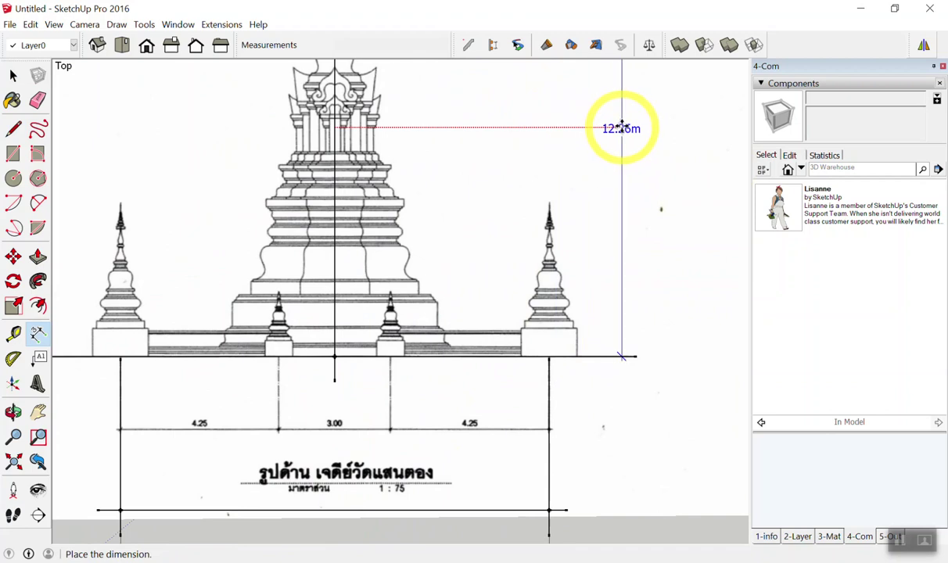
{"action": "scroll", "coordinate": [620, 129], "scroll_direction": "up", "scroll_amount": 3}
{"action": "scroll", "coordinate": [618, 140], "scroll_direction": "up", "scroll_amount": 3}
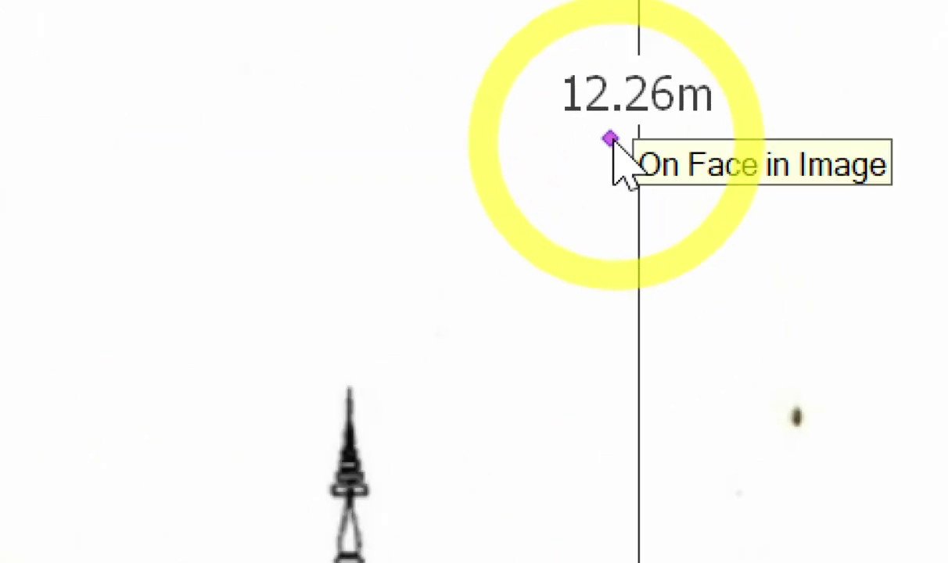
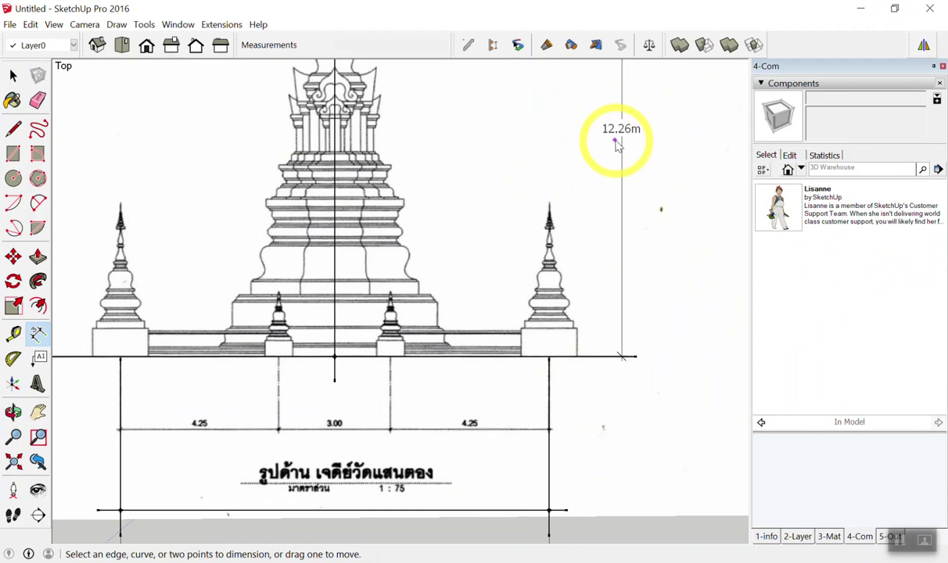
Step: Place the 12.26m height dimension beside the stupa elevation and zoom out to check it
{"action": "left_click", "coordinate": [616, 144]}
{"action": "scroll", "coordinate": [589, 211], "scroll_direction": "down", "scroll_amount": 1}
{"action": "scroll", "coordinate": [719, 265], "scroll_direction": "down", "scroll_amount": 3}
{"action": "scroll", "coordinate": [624, 126], "scroll_direction": "up", "scroll_amount": 5}
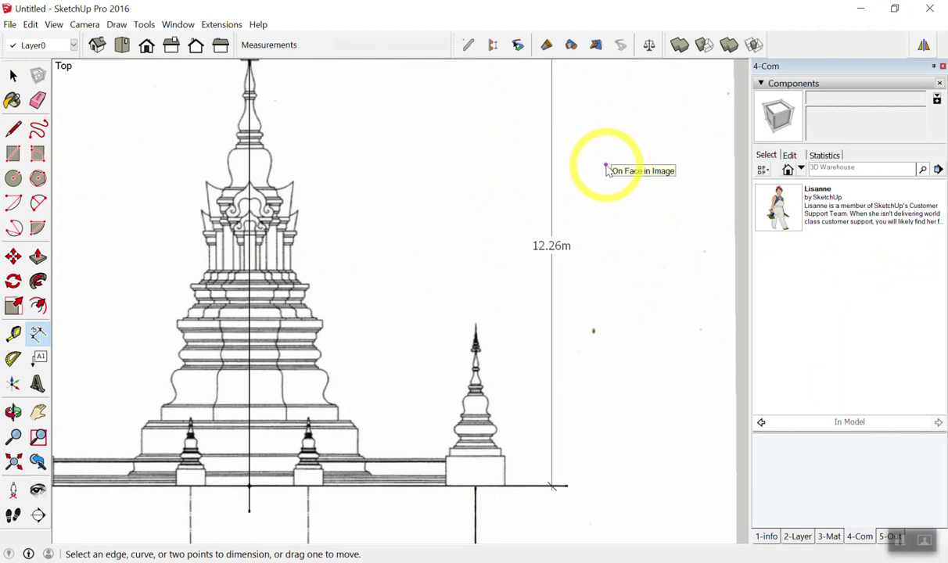
{"action": "scroll", "coordinate": [567, 211], "scroll_direction": "down", "scroll_amount": 3}
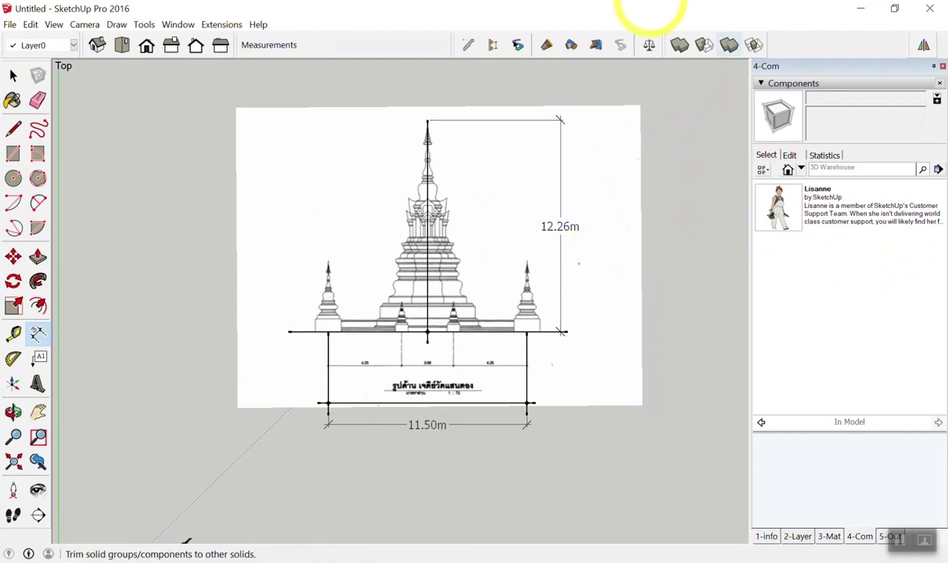
{"action": "key", "text": "space"}
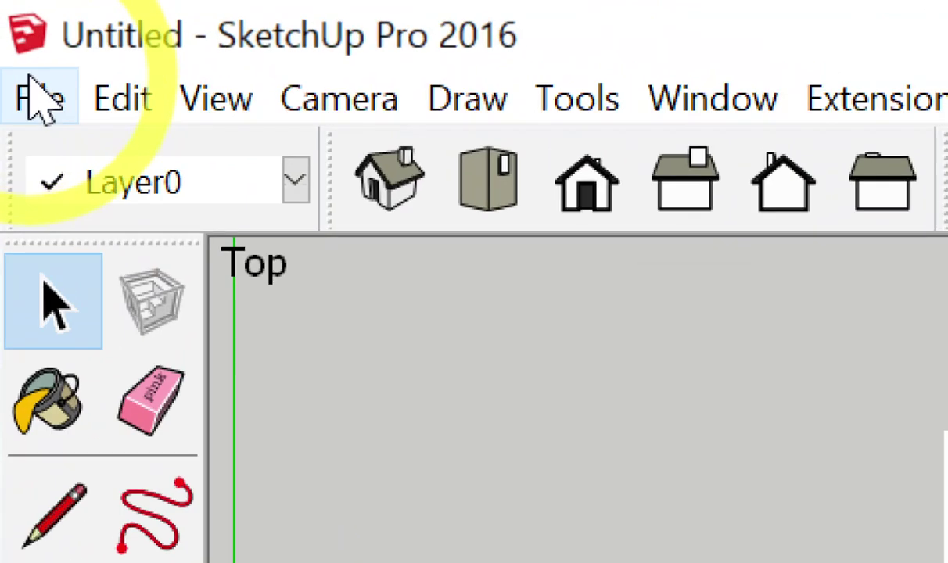
Step: Start a new model without saving the temple drawing, and switch to Top view
{"action": "left_click", "coordinate": [10, 25]}
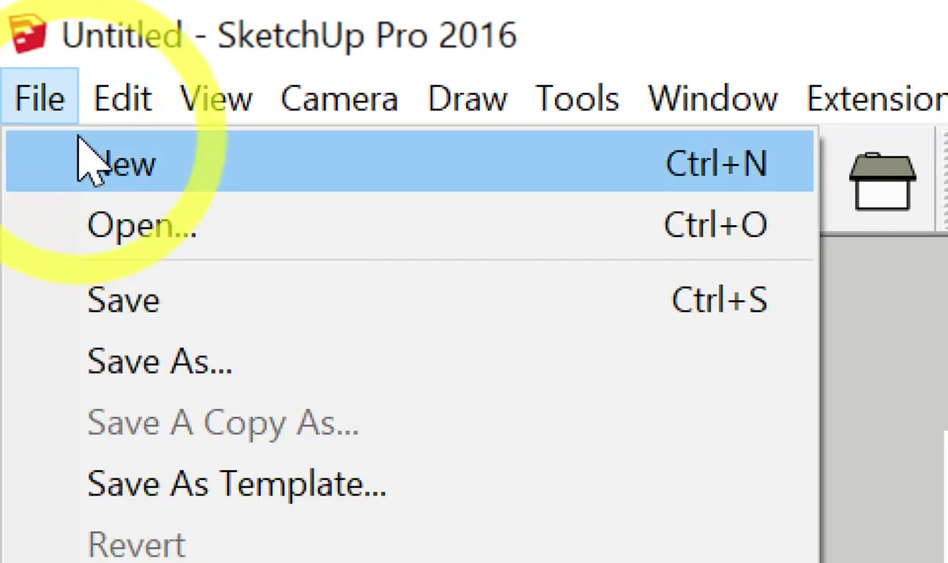
{"action": "left_click", "coordinate": [88, 163]}
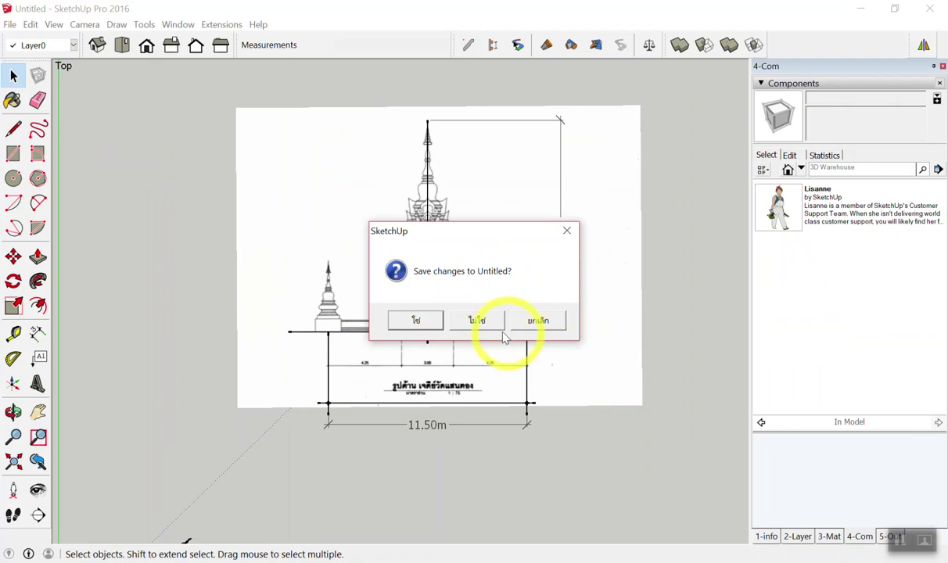
{"action": "left_click", "coordinate": [473, 329]}
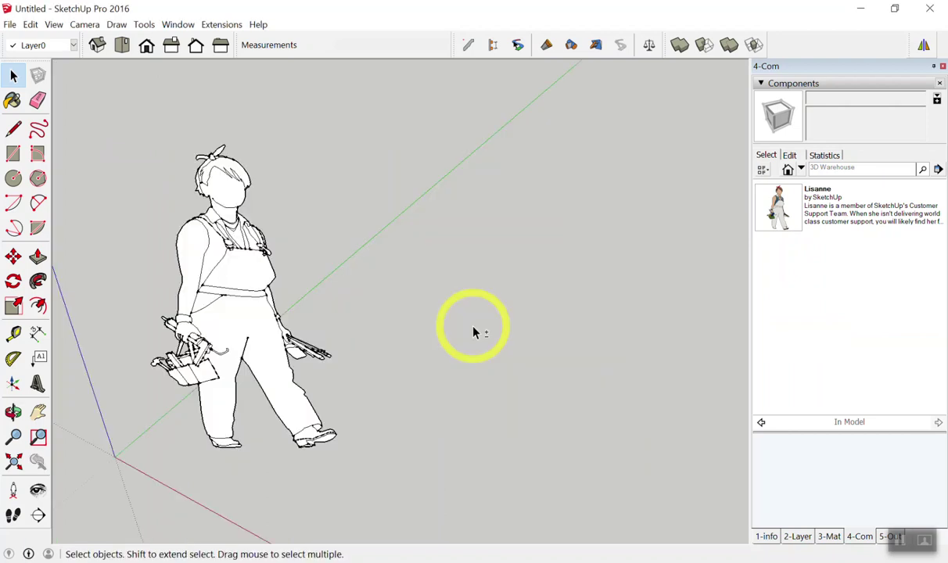
{"action": "key", "text": "F2"}
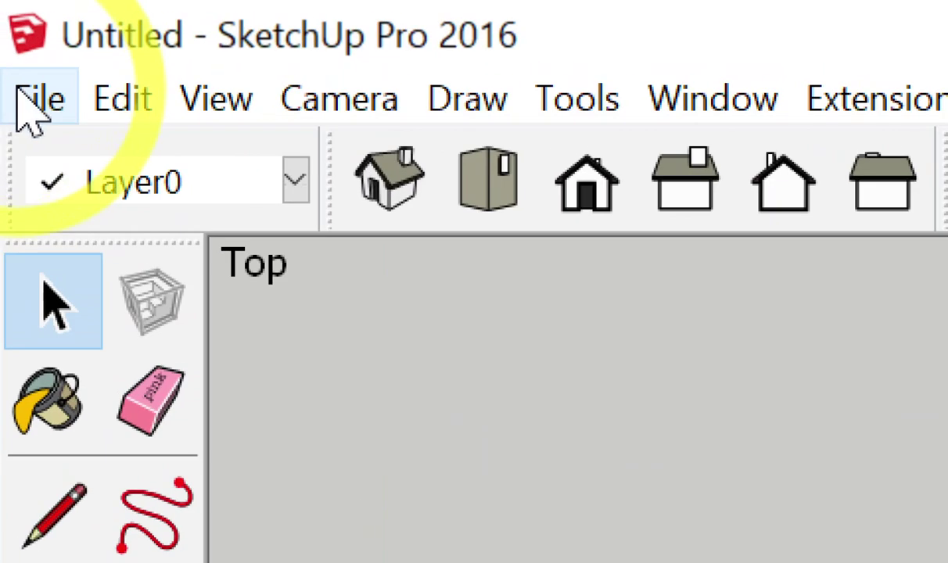
Step: Create another new, empty model
{"action": "left_click", "coordinate": [24, 101]}
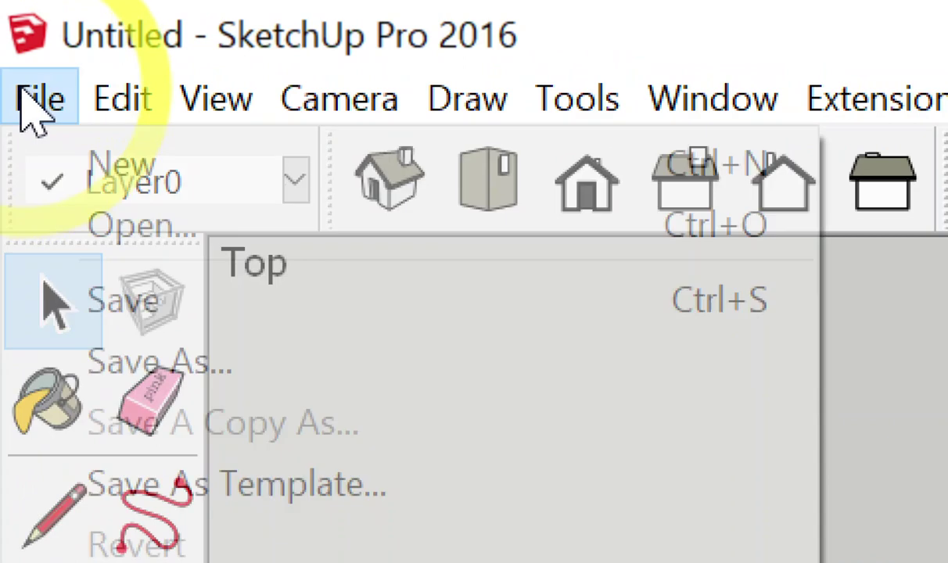
{"action": "left_click", "coordinate": [88, 166]}
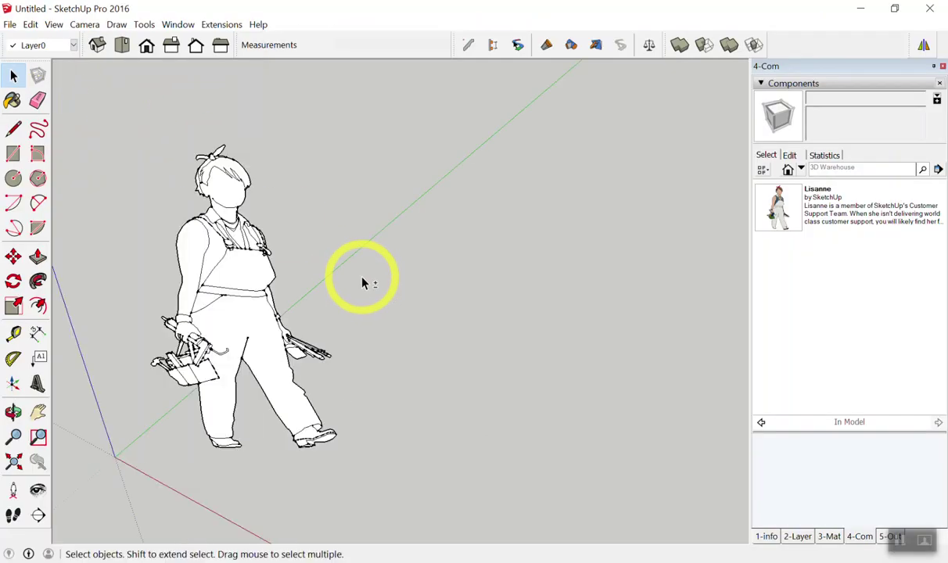
{"action": "scroll", "coordinate": [274, 384], "scroll_direction": "down", "scroll_amount": 4}
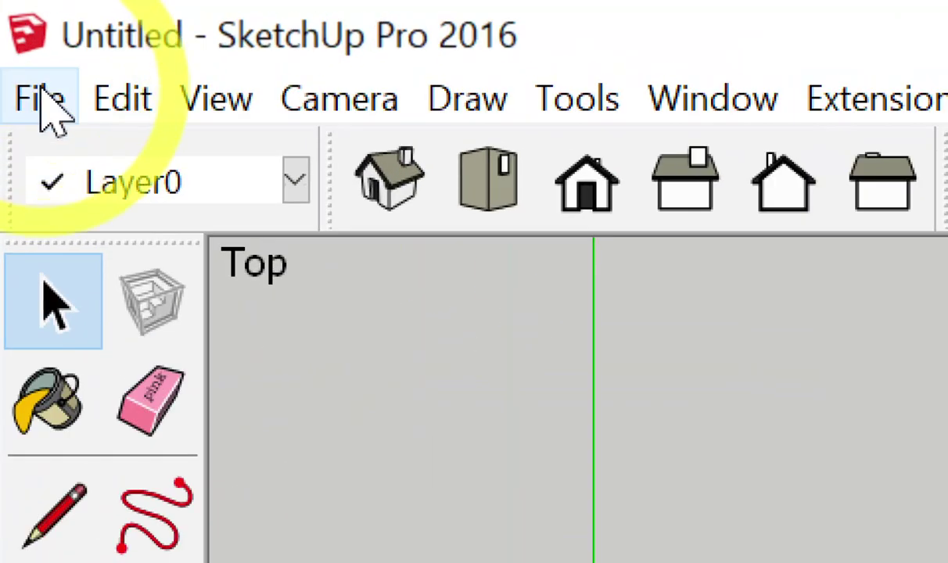
{"action": "left_click", "coordinate": [45, 94]}
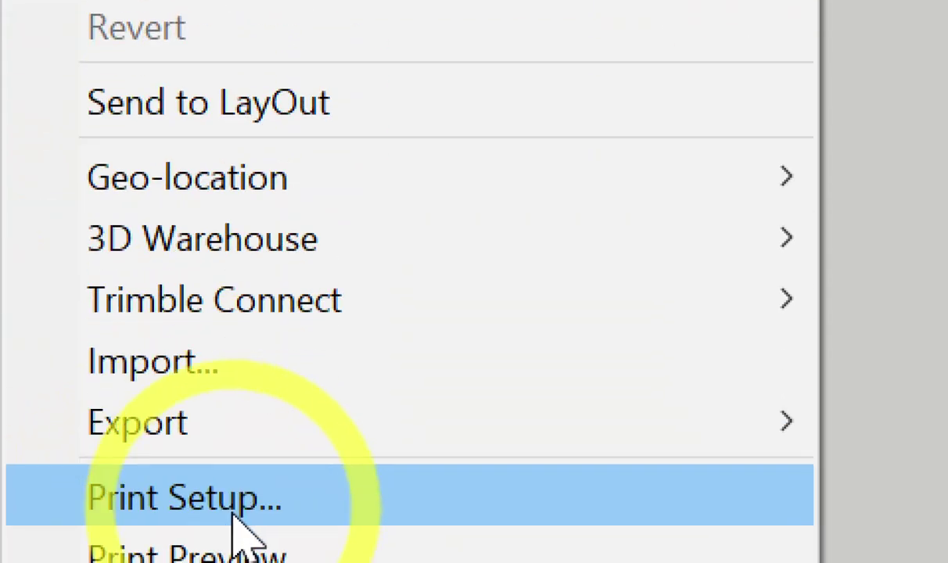
{"action": "left_click", "coordinate": [249, 270]}
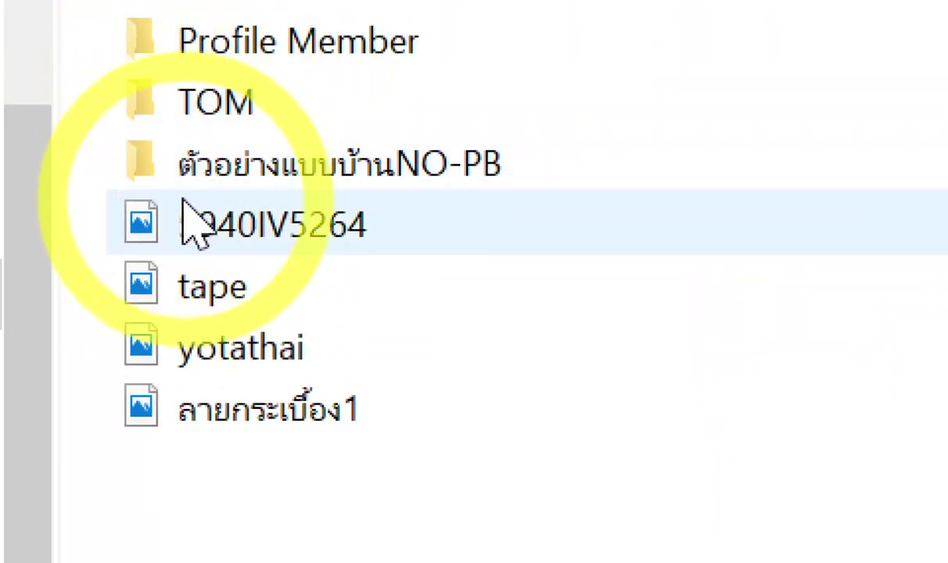
{"action": "mouse_move", "coordinate": [166, 244]}
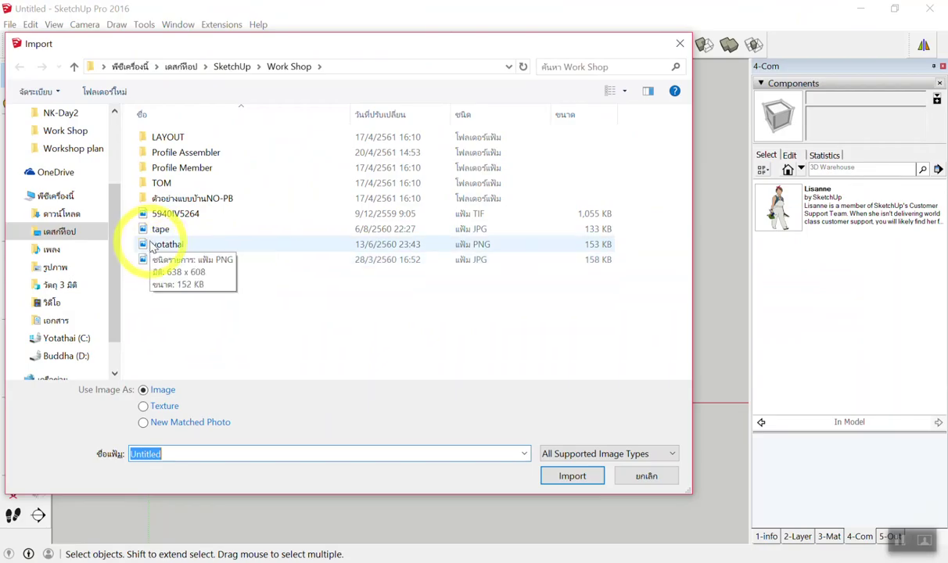
{"action": "left_click", "coordinate": [646, 476]}
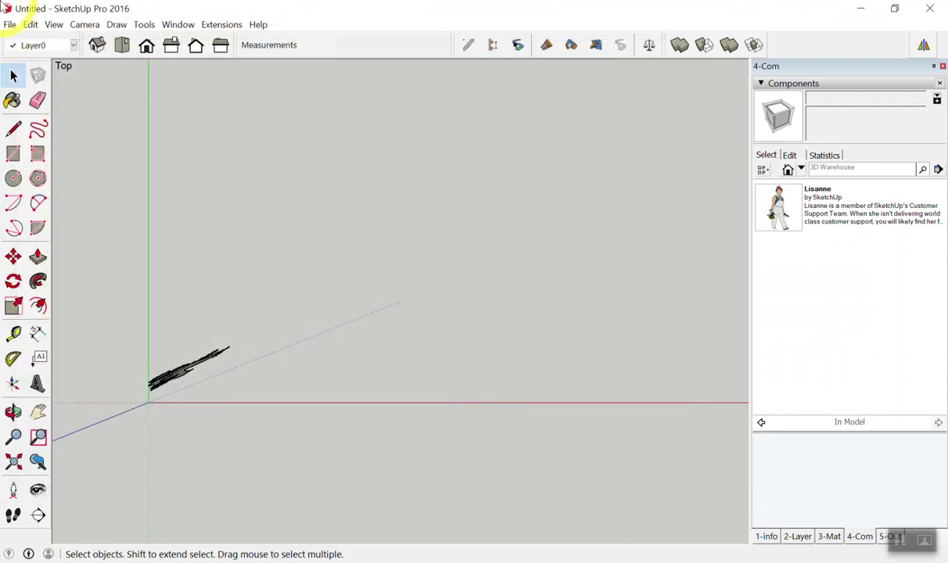
Step: Open the Land model from Desktop > SketchUp > Work Shop
{"action": "left_click", "coordinate": [10, 24]}
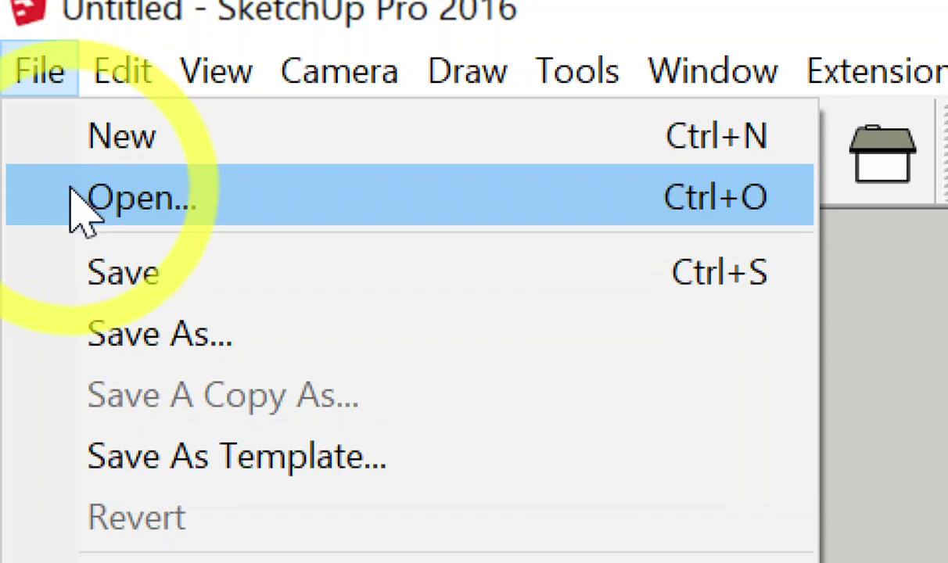
{"action": "left_click", "coordinate": [78, 205]}
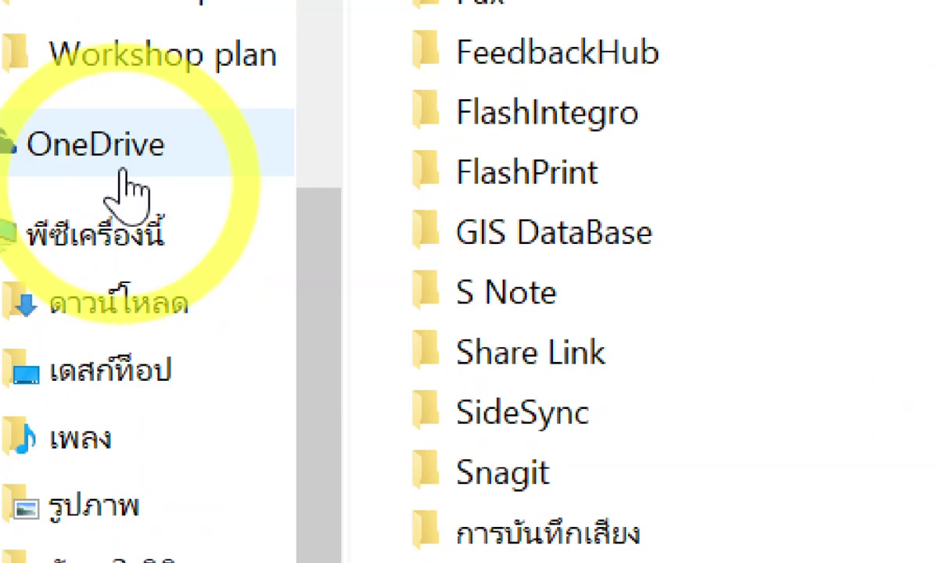
{"action": "left_click", "coordinate": [125, 98]}
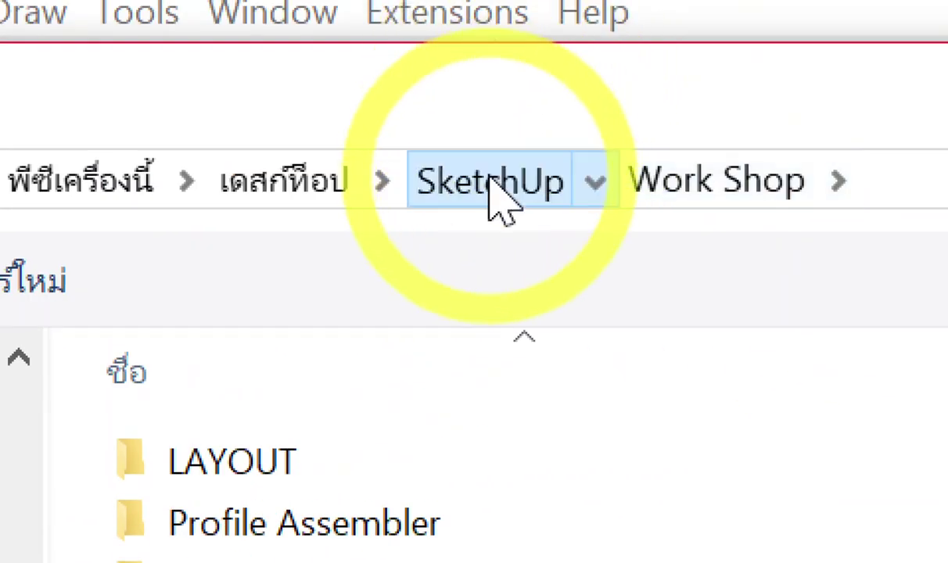
{"action": "left_click", "coordinate": [489, 184]}
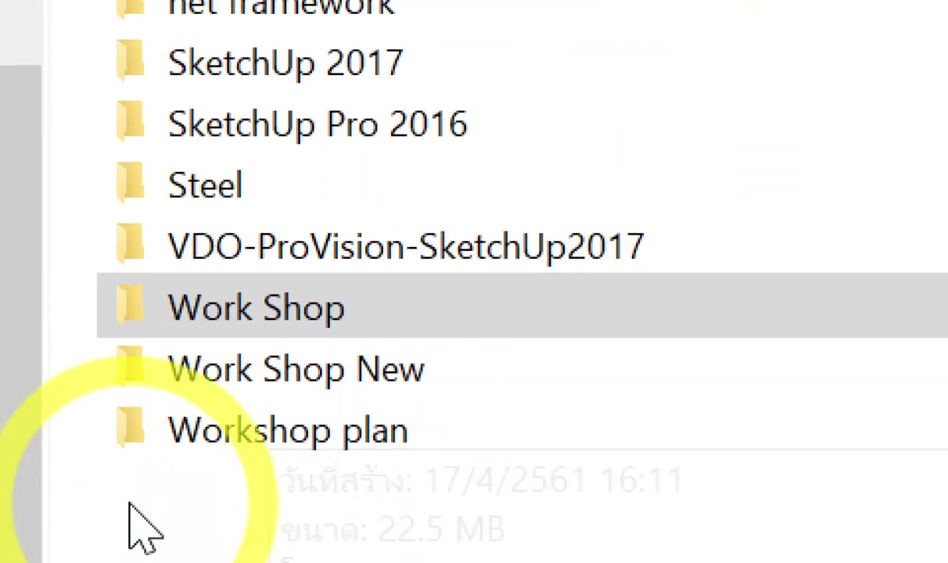
{"action": "left_click", "coordinate": [211, 312]}
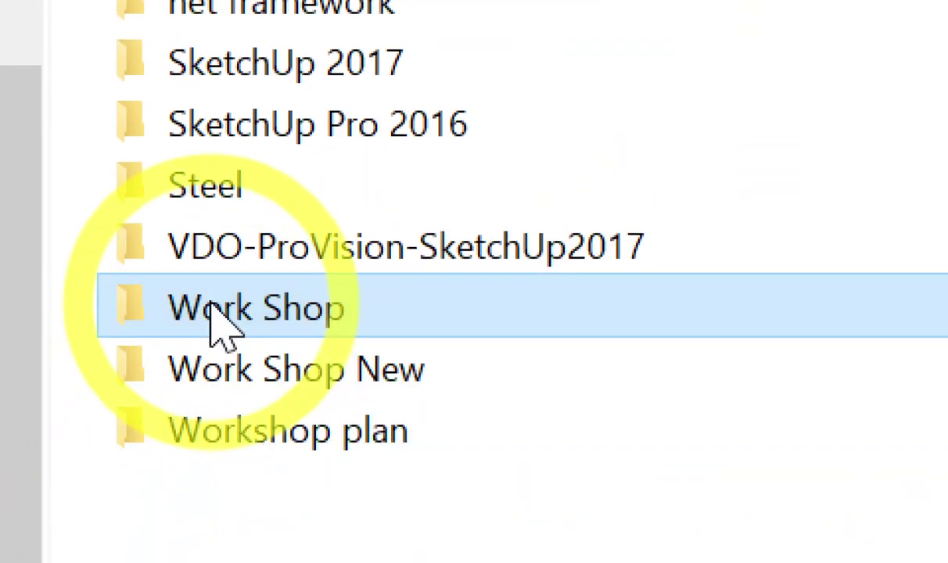
{"action": "double_click", "coordinate": [215, 325]}
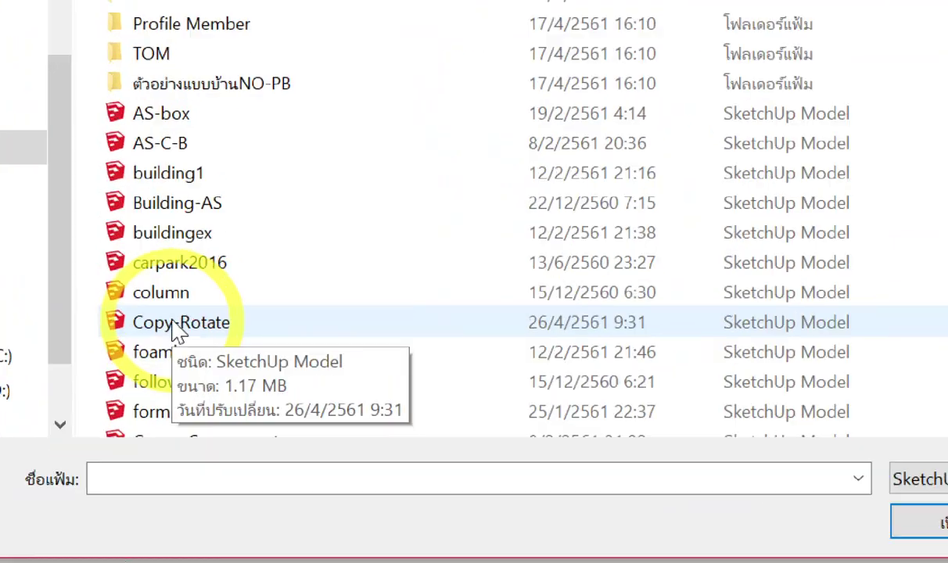
{"action": "scroll", "coordinate": [129, 223], "scroll_direction": "down", "scroll_amount": 3}
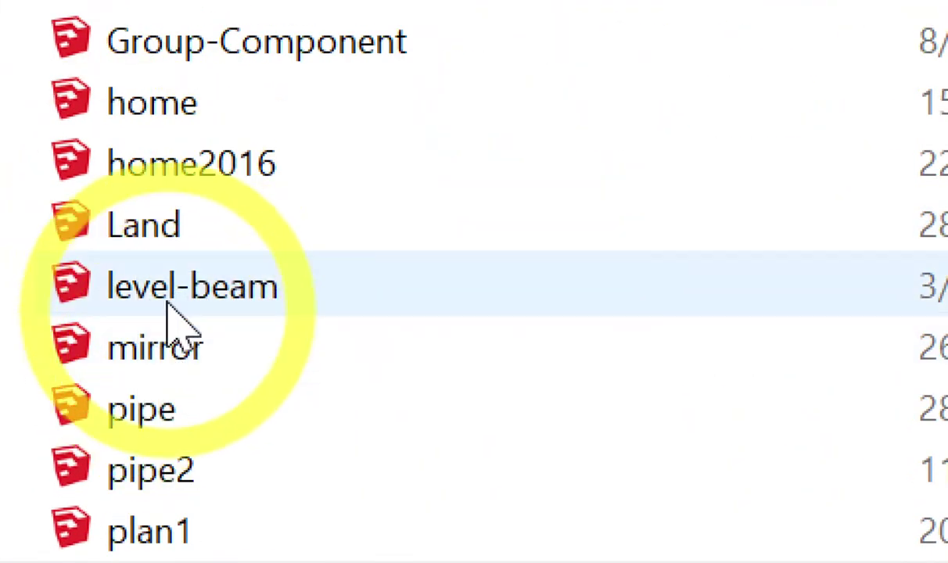
{"action": "mouse_move", "coordinate": [160, 225]}
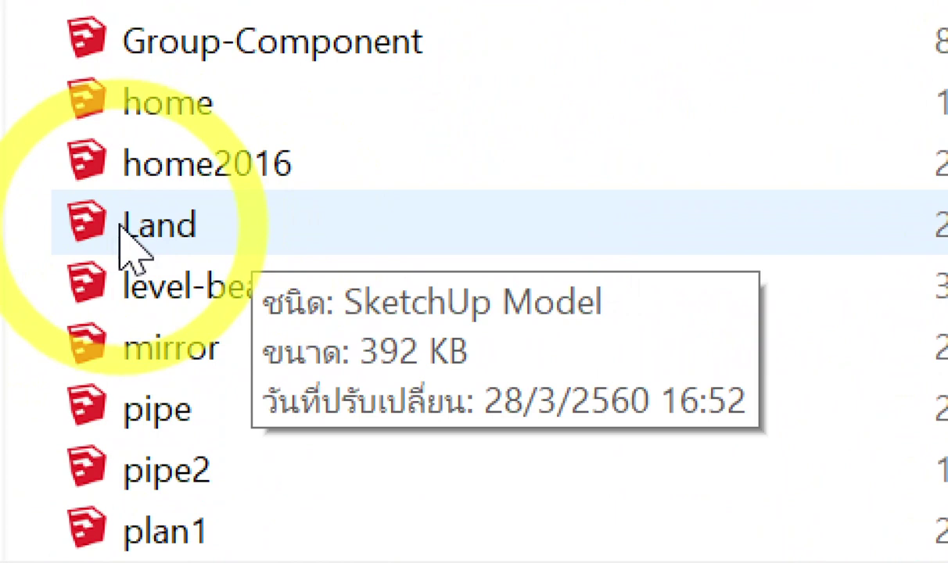
{"action": "double_click", "coordinate": [120, 227]}
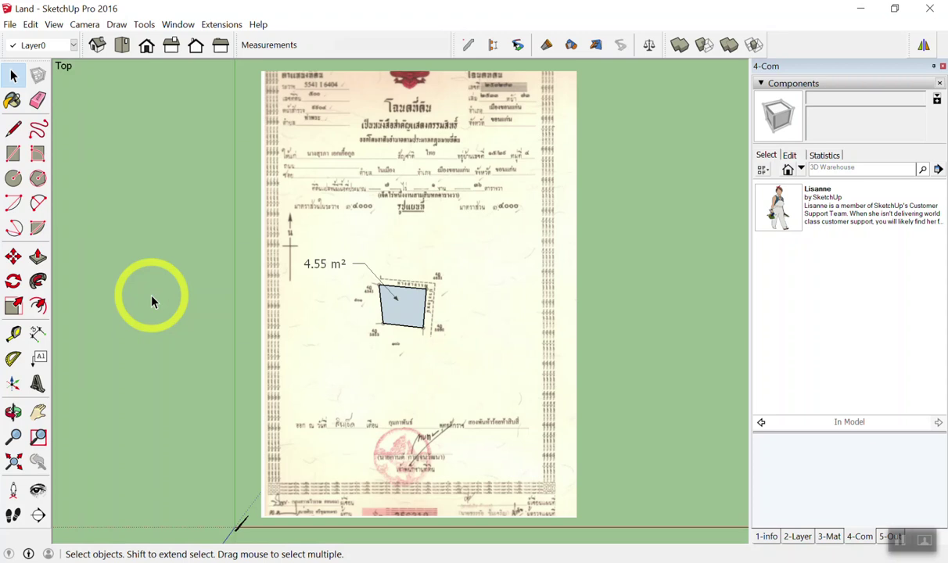
Step: Copy the scanned title deed image and paste the duplicate to the right of the original
{"action": "scroll", "coordinate": [156, 317], "scroll_direction": "down", "scroll_amount": 2}
{"action": "scroll", "coordinate": [165, 301], "scroll_direction": "up", "scroll_amount": 2}
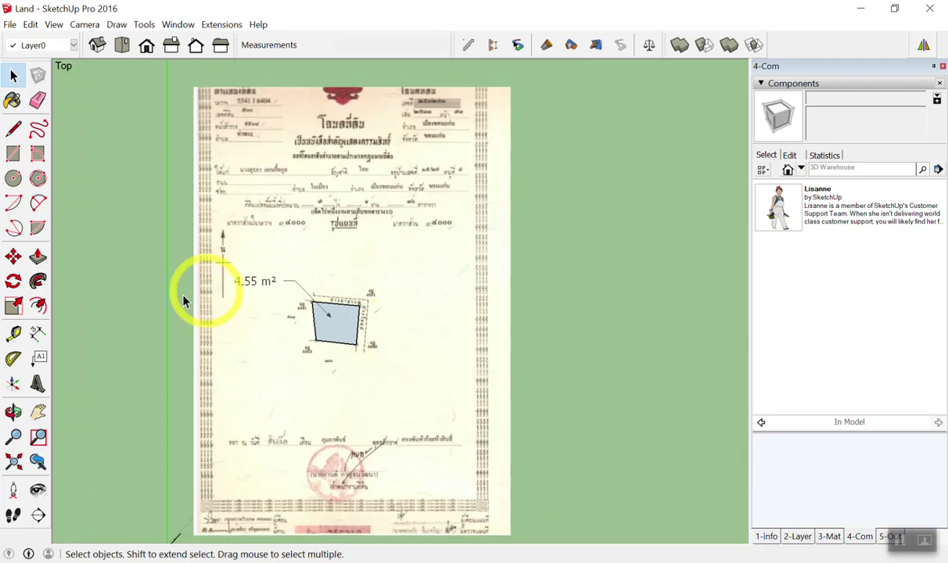
{"action": "scroll", "coordinate": [144, 301], "scroll_direction": "down", "scroll_amount": 2}
{"action": "scroll", "coordinate": [118, 319], "scroll_direction": "up", "scroll_amount": 1}
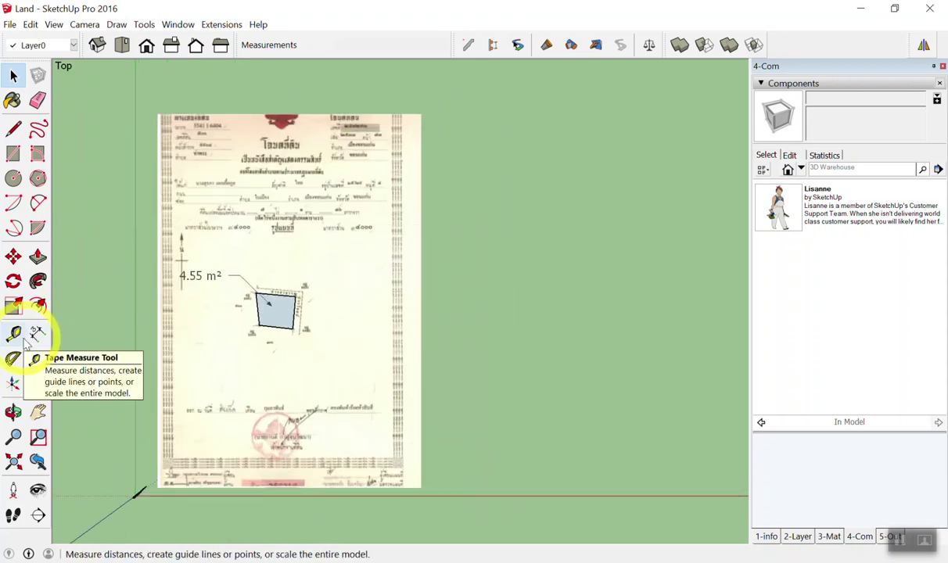
{"action": "left_click", "coordinate": [258, 205]}
{"action": "scroll", "coordinate": [251, 217], "scroll_direction": "down", "scroll_amount": 1}
{"action": "scroll", "coordinate": [254, 230], "scroll_direction": "down", "scroll_amount": 1}
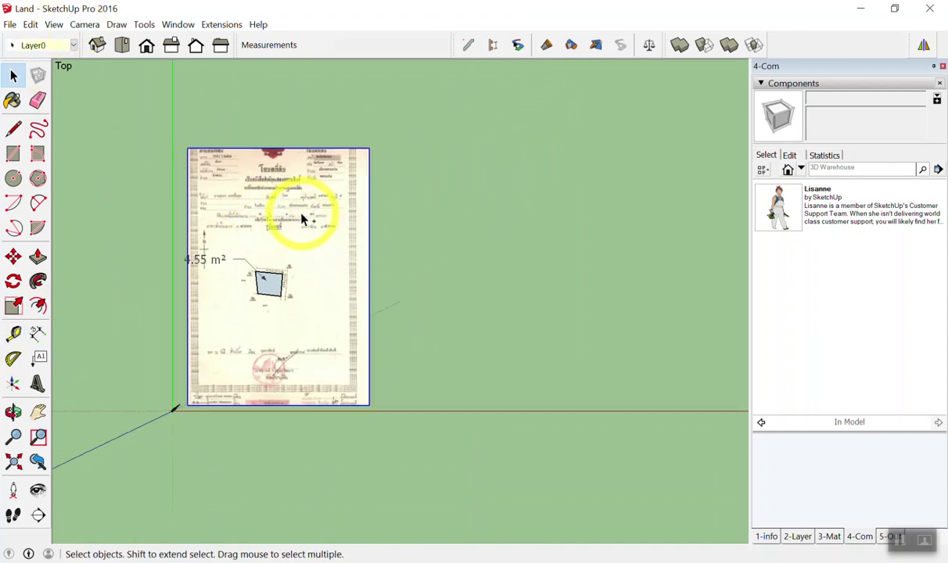
{"action": "key", "text": "ctrl+c"}
{"action": "key", "text": "ctrl+v"}
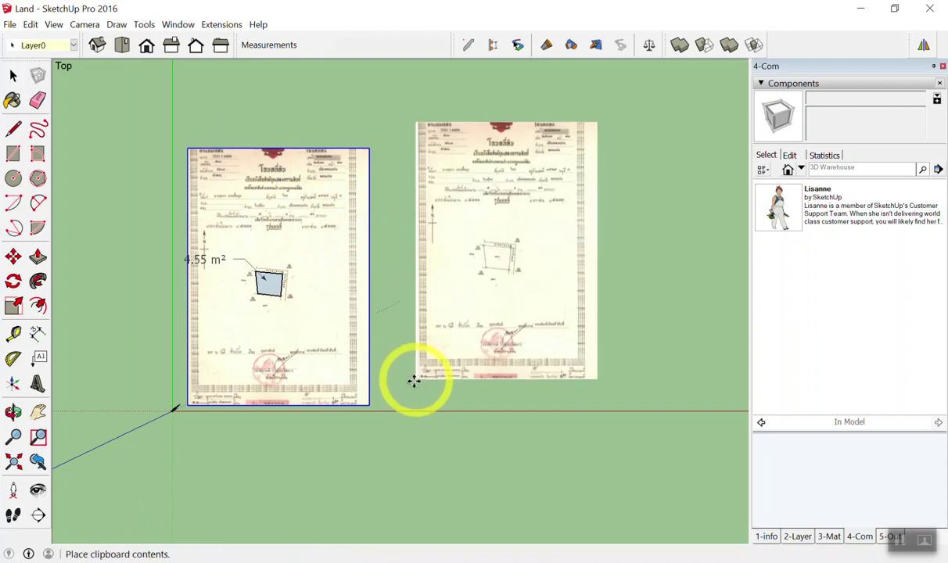
{"action": "left_click", "coordinate": [398, 401]}
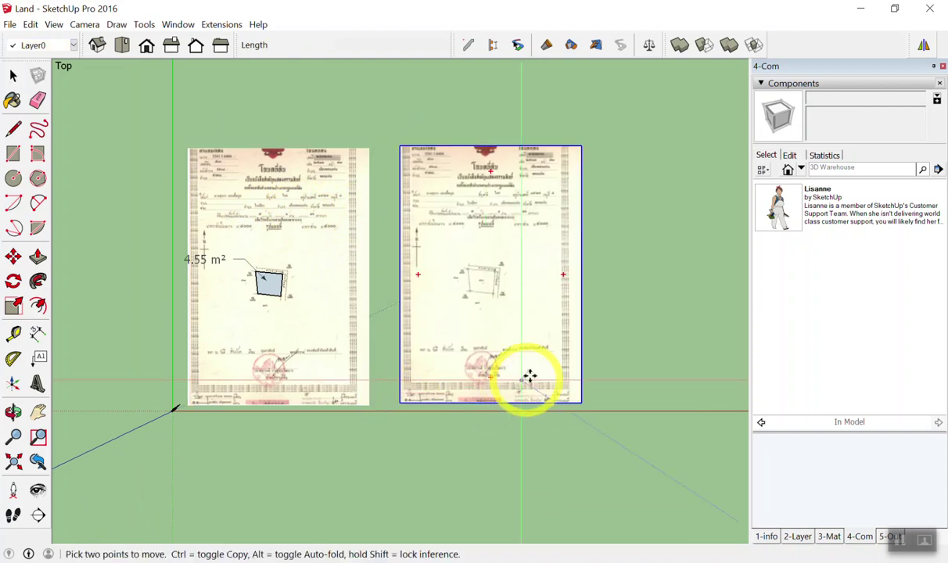
{"action": "left_click", "coordinate": [623, 337]}
Step: Zoom in on the duplicate deed's plot diagram for tracing
{"action": "scroll", "coordinate": [606, 289], "scroll_direction": "up", "scroll_amount": 2}
{"action": "scroll", "coordinate": [406, 227], "scroll_direction": "up", "scroll_amount": 3}
{"action": "scroll", "coordinate": [378, 268], "scroll_direction": "down", "scroll_amount": 2}
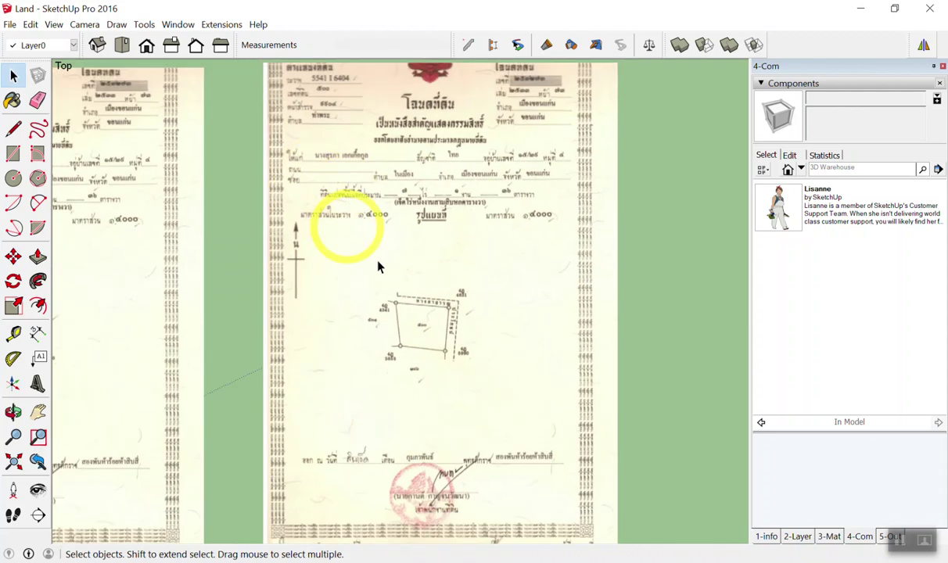
{"action": "scroll", "coordinate": [416, 332], "scroll_direction": "up", "scroll_amount": 3}
{"action": "scroll", "coordinate": [393, 381], "scroll_direction": "up", "scroll_amount": 2}
{"action": "scroll", "coordinate": [243, 311], "scroll_direction": "up", "scroll_amount": 1}
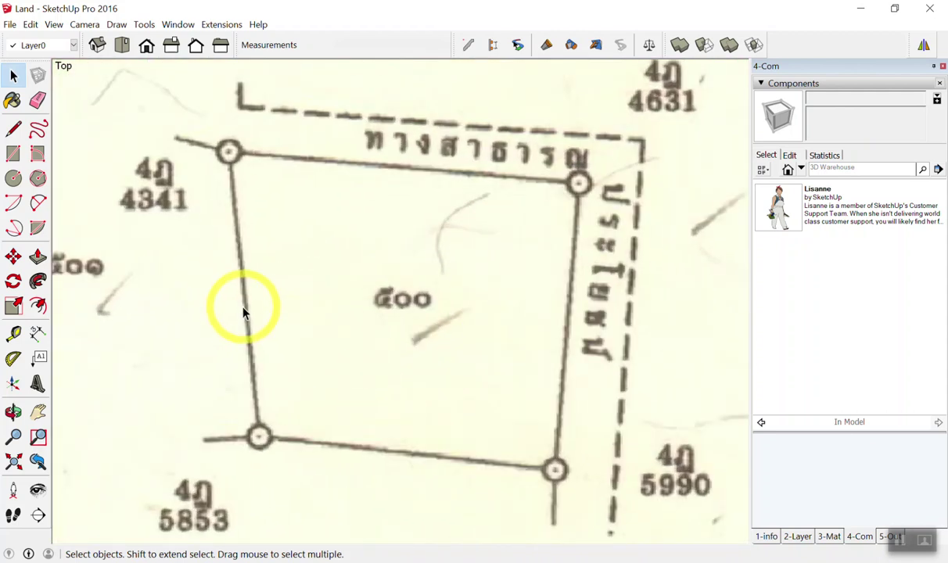
Step: Trace lines from the plot's top-left corner marker to the top-right and bottom-right corners
{"action": "left_click", "coordinate": [13, 129]}
{"action": "scroll", "coordinate": [229, 149], "scroll_direction": "up", "scroll_amount": 2}
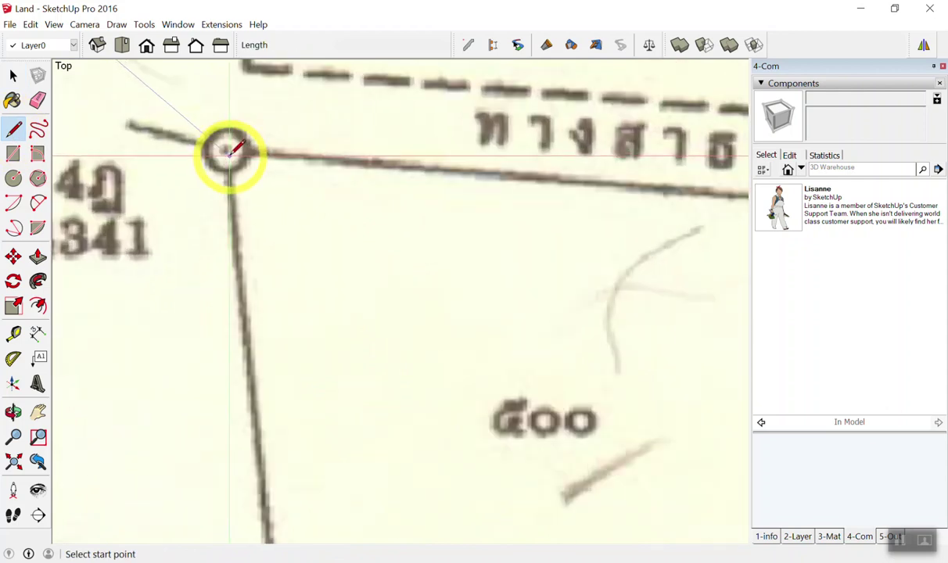
{"action": "scroll", "coordinate": [228, 148], "scroll_direction": "up", "scroll_amount": 1}
{"action": "left_click", "coordinate": [227, 147]}
{"action": "scroll", "coordinate": [225, 147], "scroll_direction": "down", "scroll_amount": 2}
{"action": "scroll", "coordinate": [223, 154], "scroll_direction": "down", "scroll_amount": 3}
{"action": "scroll", "coordinate": [501, 180], "scroll_direction": "up", "scroll_amount": 3}
{"action": "scroll", "coordinate": [535, 153], "scroll_direction": "up", "scroll_amount": 2}
{"action": "scroll", "coordinate": [548, 144], "scroll_direction": "up", "scroll_amount": 2}
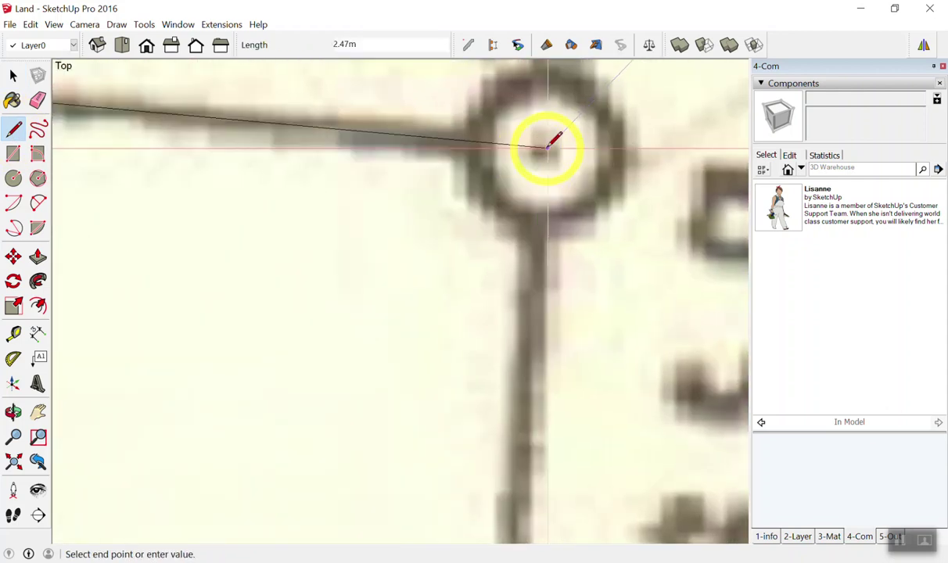
{"action": "left_click", "coordinate": [546, 149]}
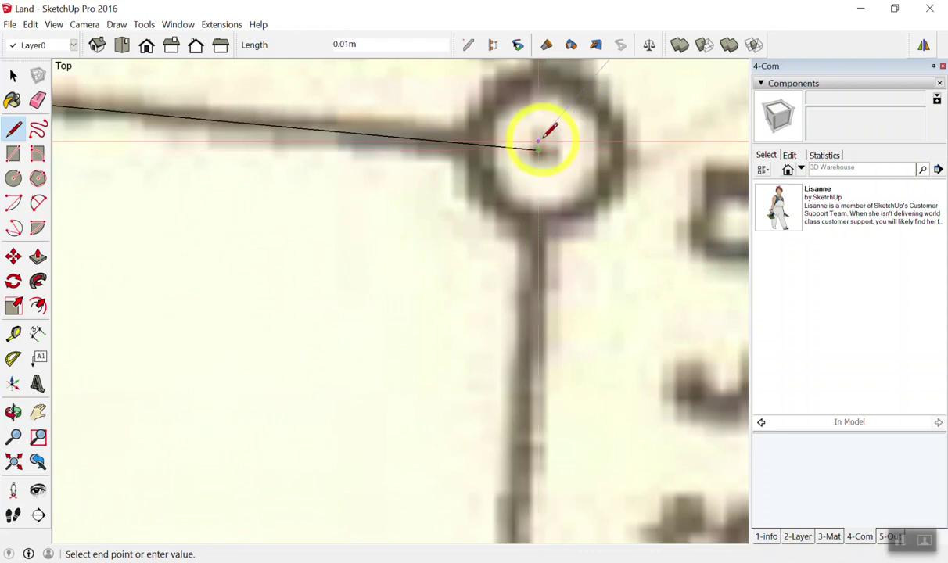
{"action": "scroll", "coordinate": [540, 148], "scroll_direction": "down", "scroll_amount": 2}
{"action": "scroll", "coordinate": [539, 149], "scroll_direction": "down", "scroll_amount": 2}
{"action": "scroll", "coordinate": [520, 538], "scroll_direction": "up", "scroll_amount": 2}
{"action": "scroll", "coordinate": [501, 448], "scroll_direction": "up", "scroll_amount": 2}
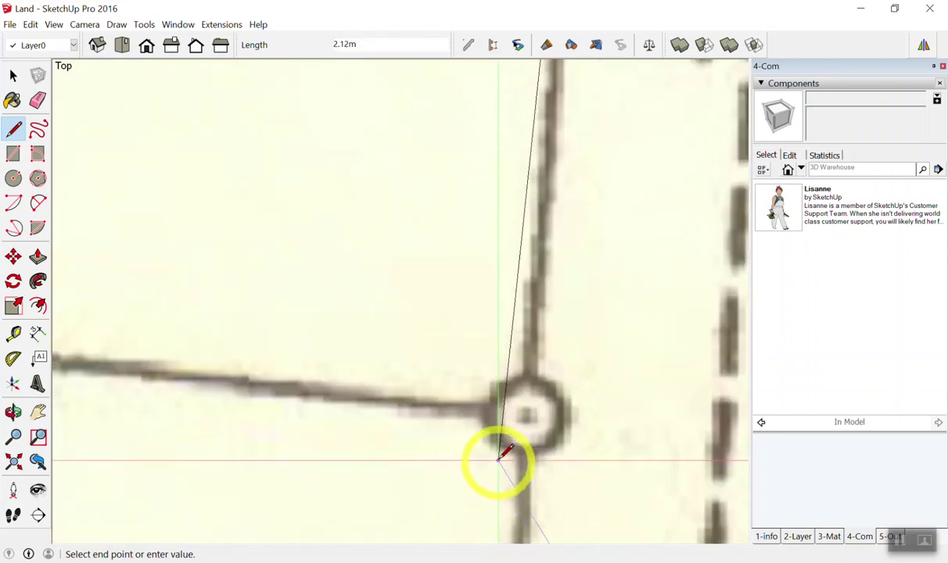
{"action": "scroll", "coordinate": [529, 398], "scroll_direction": "up", "scroll_amount": 2}
{"action": "scroll", "coordinate": [555, 379], "scroll_direction": "up", "scroll_amount": 2}
{"action": "left_click", "coordinate": [556, 380]}
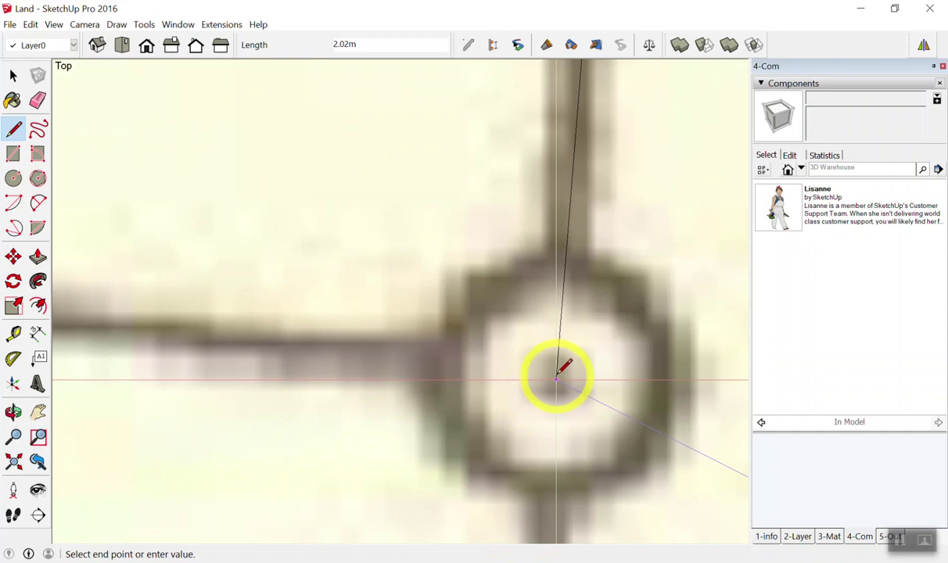
Step: Continue to the bottom-left corner marker and close the outline at the start into a face
{"action": "scroll", "coordinate": [688, 397], "scroll_direction": "down", "scroll_amount": 2}
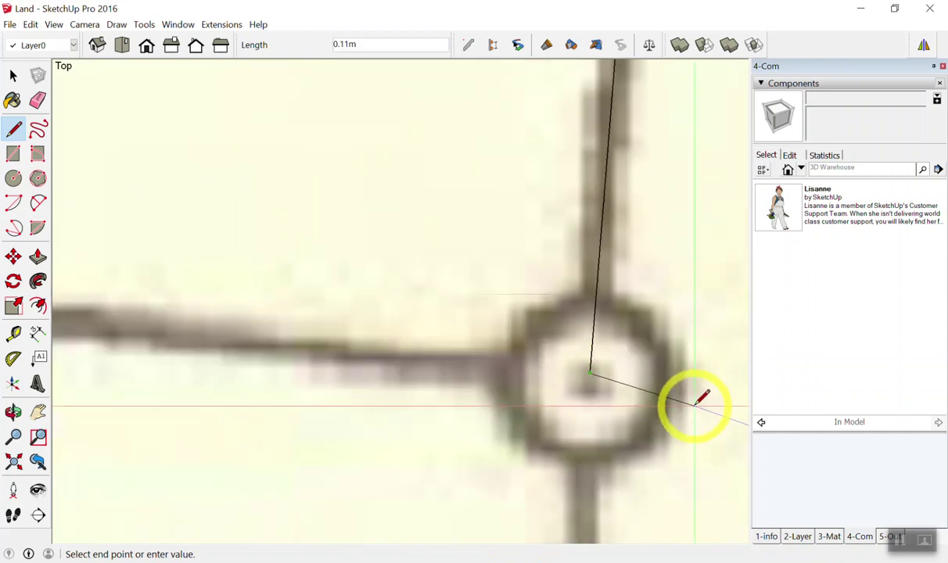
{"action": "scroll", "coordinate": [698, 398], "scroll_direction": "down", "scroll_amount": 2}
{"action": "scroll", "coordinate": [697, 399], "scroll_direction": "down", "scroll_amount": 3}
{"action": "scroll", "coordinate": [678, 399], "scroll_direction": "down", "scroll_amount": 2}
{"action": "scroll", "coordinate": [182, 319], "scroll_direction": "up", "scroll_amount": 2}
{"action": "scroll", "coordinate": [504, 397], "scroll_direction": "up", "scroll_amount": 2}
{"action": "scroll", "coordinate": [594, 423], "scroll_direction": "up", "scroll_amount": 3}
{"action": "scroll", "coordinate": [429, 360], "scroll_direction": "up", "scroll_amount": 2}
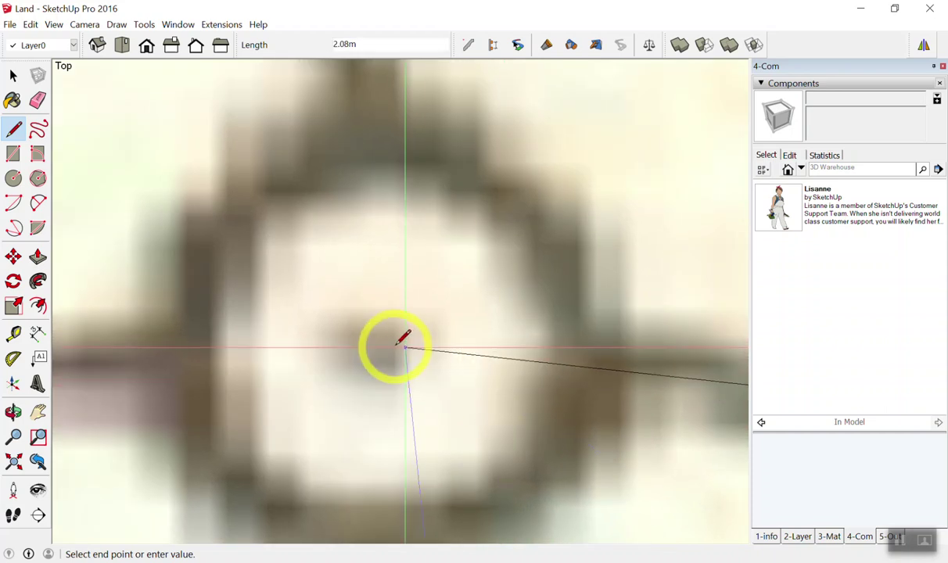
{"action": "scroll", "coordinate": [391, 375], "scroll_direction": "down", "scroll_amount": 2}
{"action": "scroll", "coordinate": [376, 395], "scroll_direction": "down", "scroll_amount": 1}
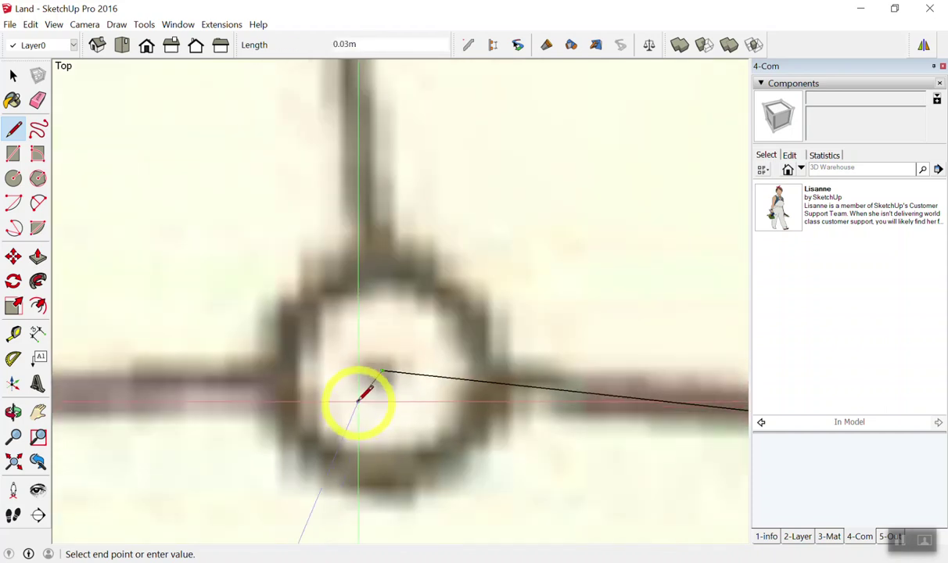
{"action": "scroll", "coordinate": [367, 391], "scroll_direction": "down", "scroll_amount": 1}
{"action": "left_click", "coordinate": [378, 389]}
{"action": "scroll", "coordinate": [377, 391], "scroll_direction": "down", "scroll_amount": 2}
{"action": "scroll", "coordinate": [377, 402], "scroll_direction": "down", "scroll_amount": 2}
{"action": "scroll", "coordinate": [344, 139], "scroll_direction": "up", "scroll_amount": 4}
{"action": "scroll", "coordinate": [336, 149], "scroll_direction": "up", "scroll_amount": 2}
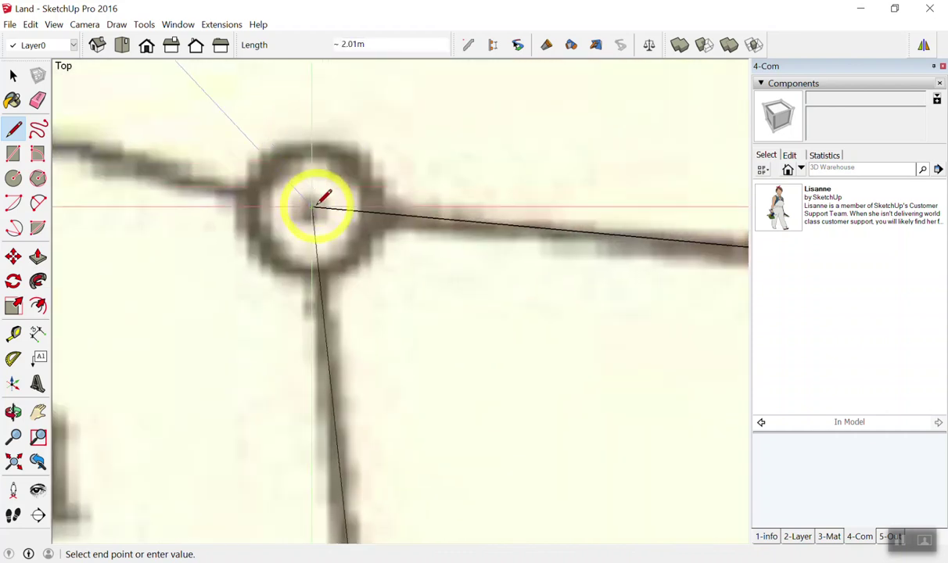
{"action": "left_click", "coordinate": [315, 207]}
{"action": "scroll", "coordinate": [219, 168], "scroll_direction": "down", "scroll_amount": 3}
{"action": "scroll", "coordinate": [258, 160], "scroll_direction": "down", "scroll_amount": 2}
{"action": "scroll", "coordinate": [282, 160], "scroll_direction": "down", "scroll_amount": 1}
{"action": "key", "text": "space"}
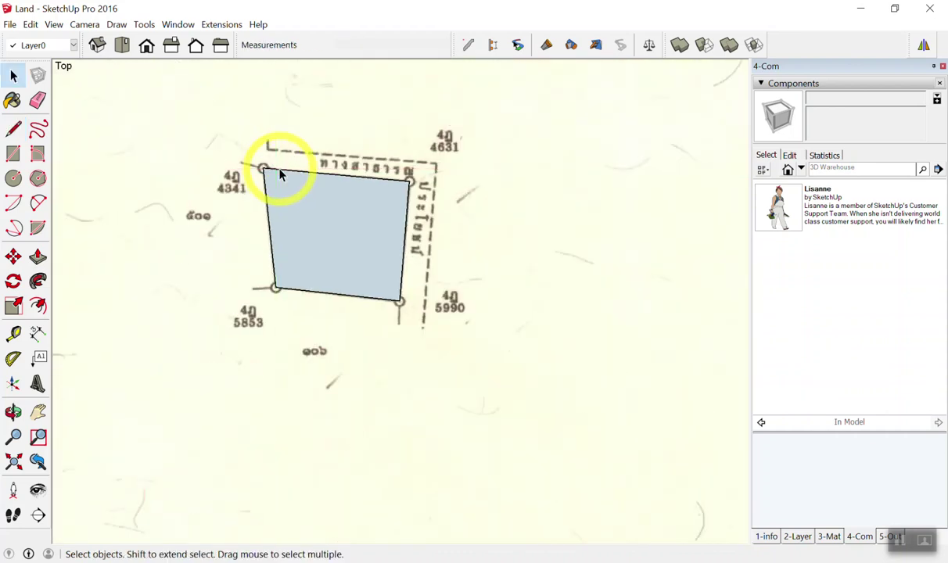
{"action": "scroll", "coordinate": [365, 213], "scroll_direction": "down", "scroll_amount": 2}
{"action": "scroll", "coordinate": [415, 236], "scroll_direction": "down", "scroll_amount": 3}
Step: Delete the scanned image under the traced face, then start a 4.53 m² area label from it
{"action": "left_click", "coordinate": [477, 205]}
{"action": "key", "text": "Delete"}
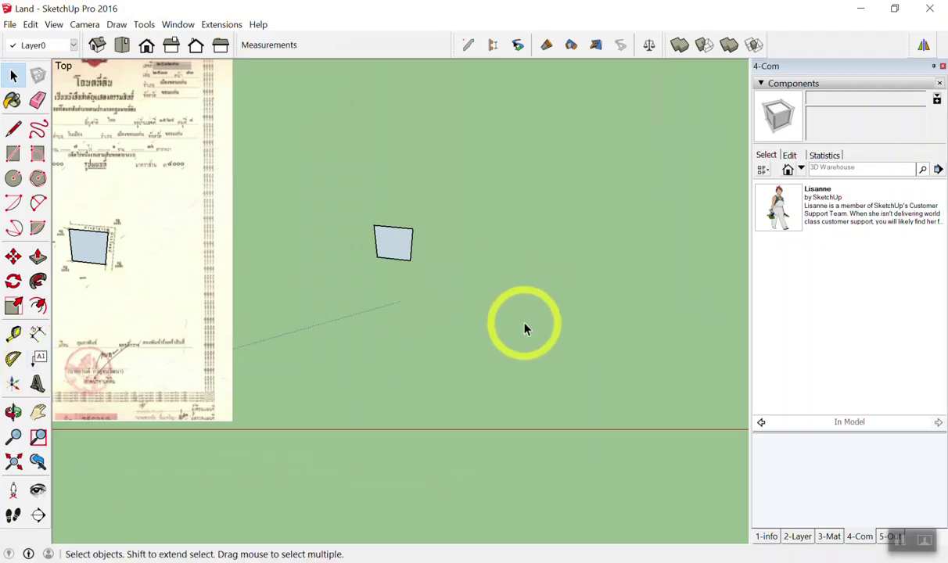
{"action": "scroll", "coordinate": [374, 290], "scroll_direction": "up", "scroll_amount": 3}
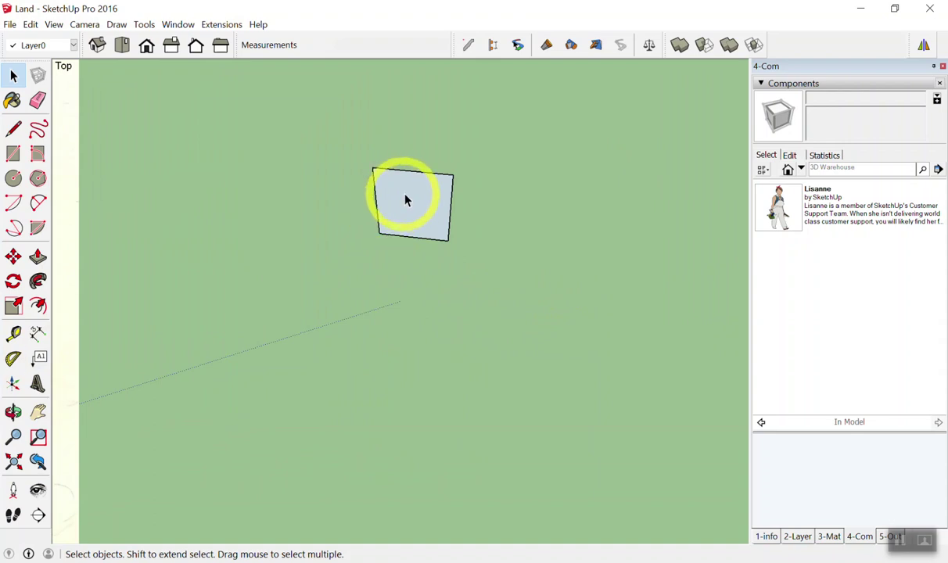
{"action": "key", "text": "t"}
{"action": "left_click", "coordinate": [457, 266]}
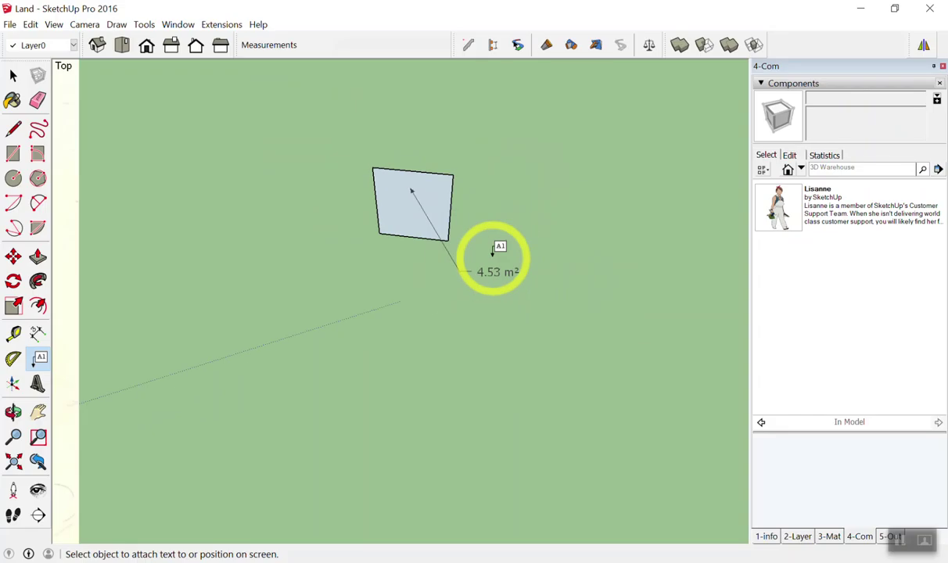
Step: Delete the loose face together with its 4.53 m² area label
{"action": "scroll", "coordinate": [552, 376], "scroll_direction": "down", "scroll_amount": 3}
{"action": "key", "text": "space"}
{"action": "left_click_drag", "start_coordinate": [412, 227], "coordinate": [661, 422]}
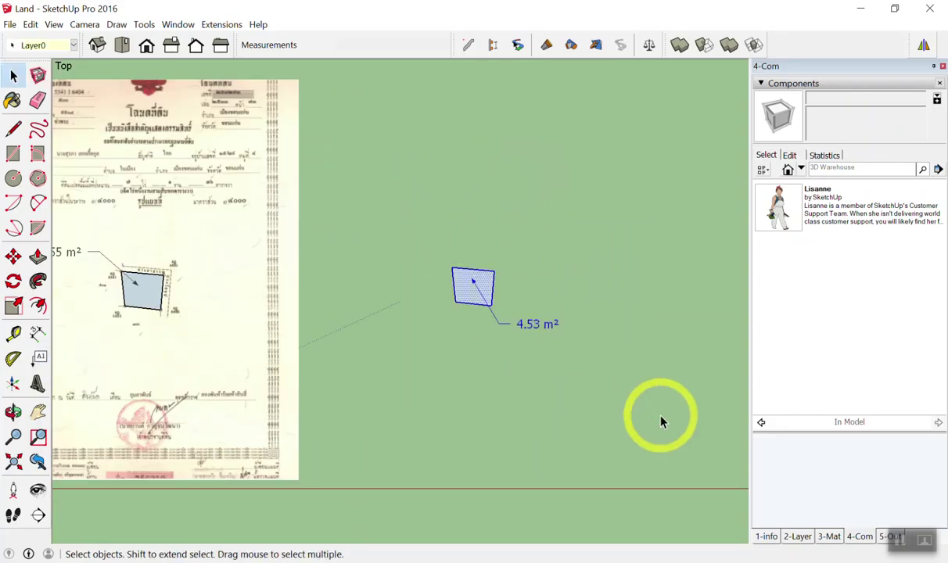
{"action": "key", "text": "Delete"}
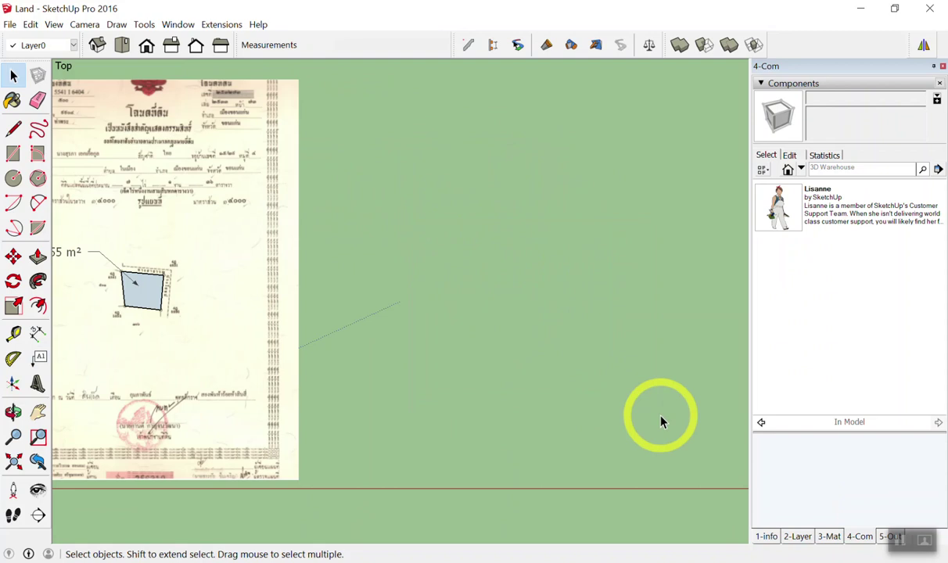
Step: Copy the deed's traced parcel face and 4.55 m² label, pasting it right of the deed
{"action": "key", "text": "shift+z"}
{"action": "left_click_drag", "start_coordinate": [197, 256], "coordinate": [516, 385]}
{"action": "left_click_drag", "start_coordinate": [154, 255], "coordinate": [575, 419]}
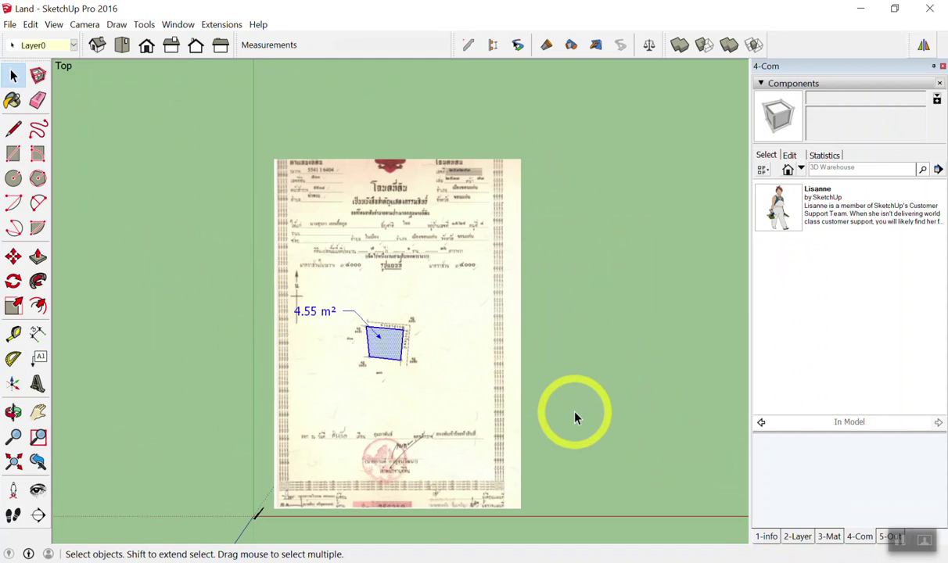
{"action": "scroll", "coordinate": [574, 418], "scroll_direction": "up", "scroll_amount": 2}
{"action": "left_click_drag", "start_coordinate": [97, 185], "coordinate": [468, 393]}
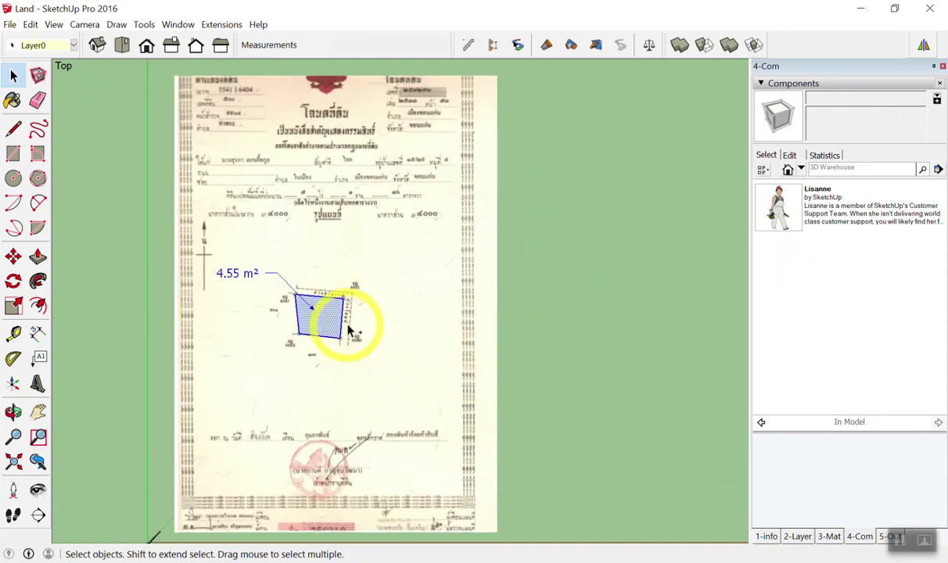
{"action": "key", "text": "ctrl+c"}
{"action": "scroll", "coordinate": [349, 329], "scroll_direction": "down", "scroll_amount": 1}
{"action": "key", "text": "ctrl+v"}
{"action": "scroll", "coordinate": [438, 321], "scroll_direction": "down", "scroll_amount": 2}
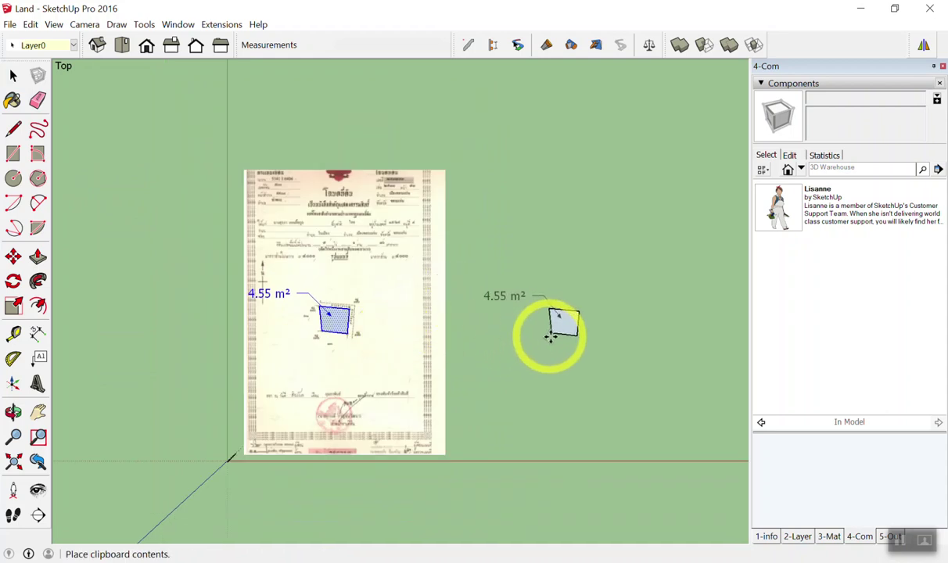
{"action": "left_click", "coordinate": [551, 336]}
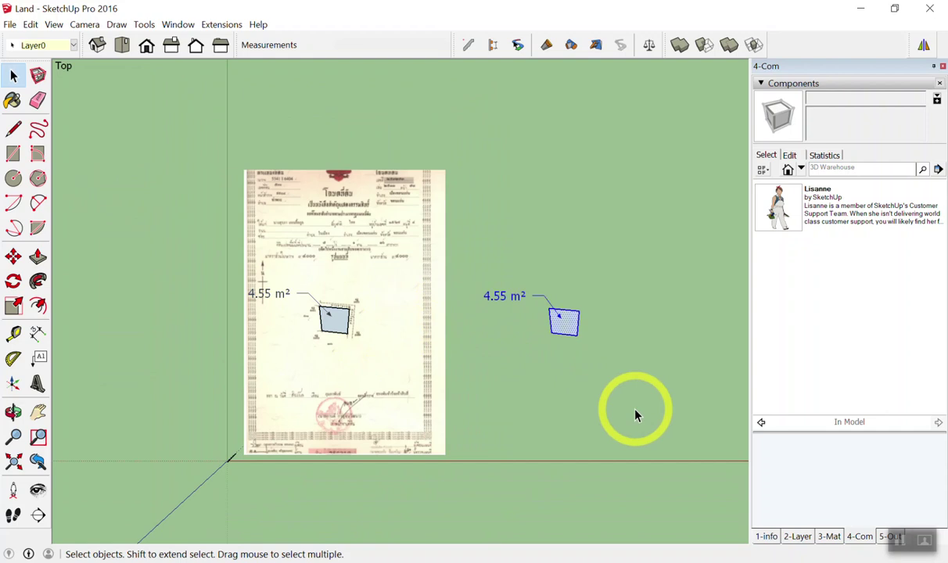
{"action": "left_click", "coordinate": [657, 364]}
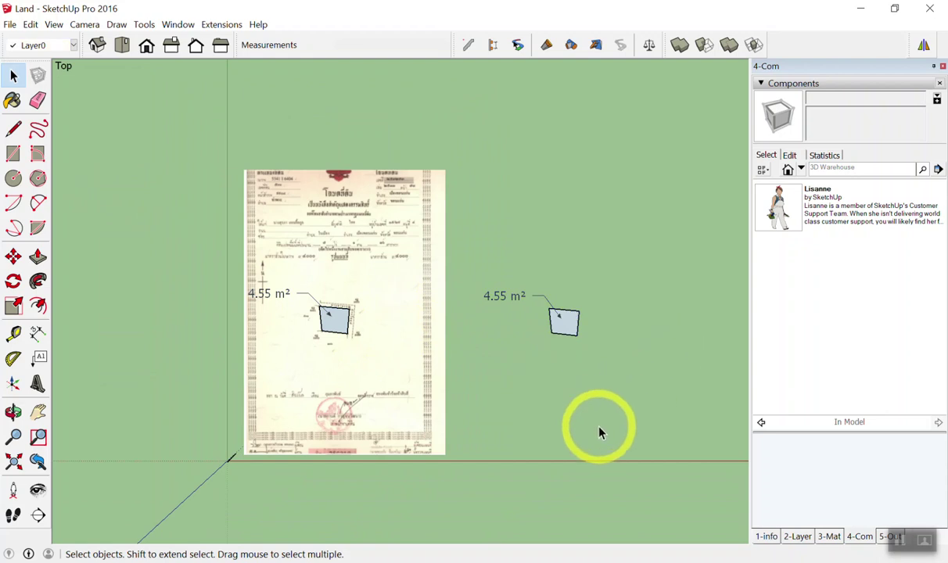
Step: Draw a rectangle beside the deed and resize it to 1,1
{"action": "key", "text": "l"}
{"action": "key", "text": "r"}
{"action": "left_click", "coordinate": [491, 448]}
{"action": "left_click", "coordinate": [526, 399]}
{"action": "type", "text": "1"}
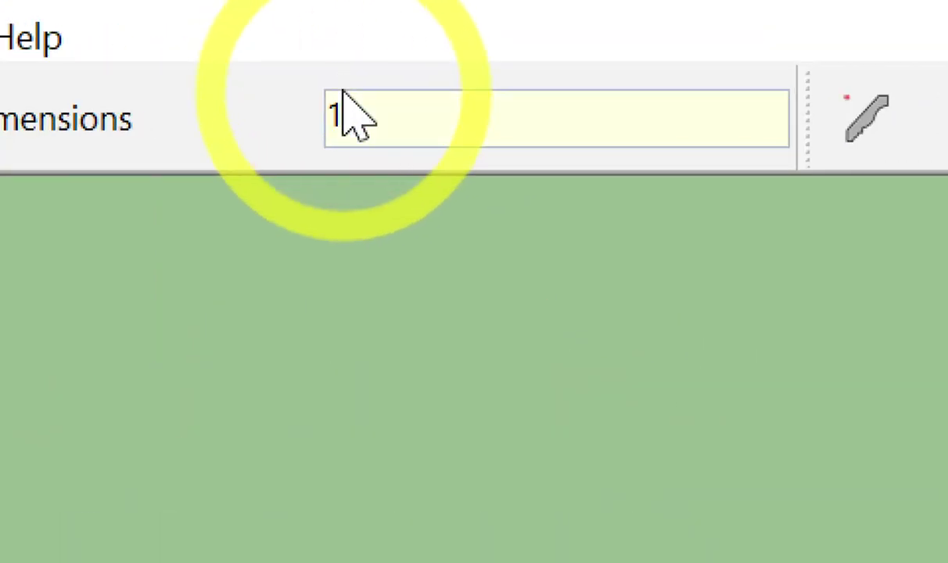
{"action": "type", "text": ",1"}
{"action": "key", "text": "Return"}
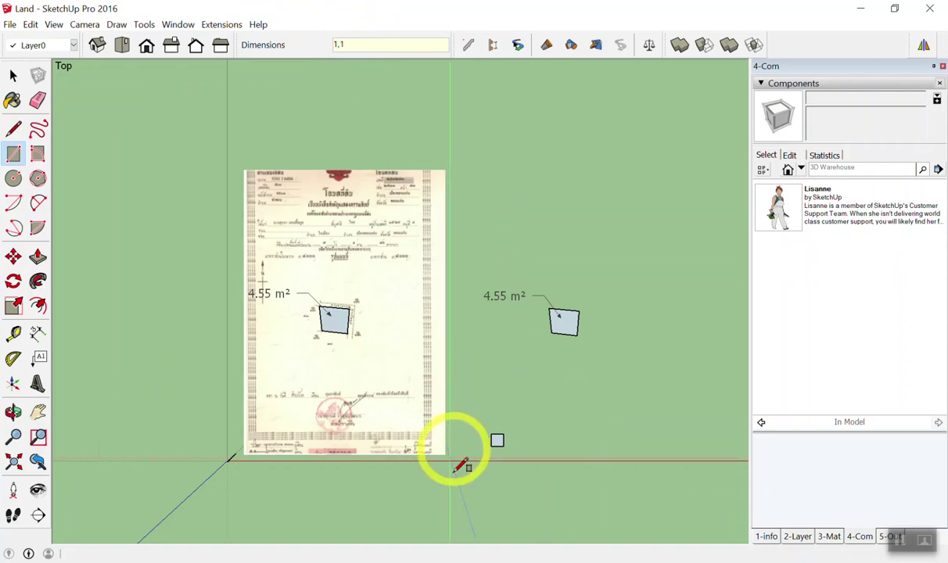
Step: Delete the small square that was just drawn
{"action": "scroll", "coordinate": [508, 477], "scroll_direction": "up", "scroll_amount": 2}
{"action": "scroll", "coordinate": [528, 490], "scroll_direction": "up", "scroll_amount": 2}
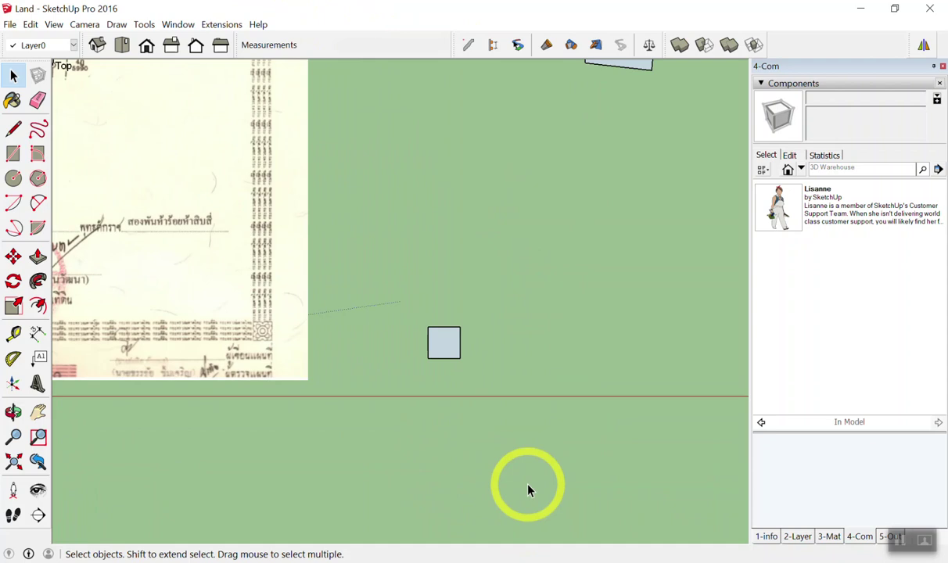
{"action": "scroll", "coordinate": [477, 442], "scroll_direction": "up", "scroll_amount": 2}
{"action": "scroll", "coordinate": [426, 376], "scroll_direction": "up", "scroll_amount": 2}
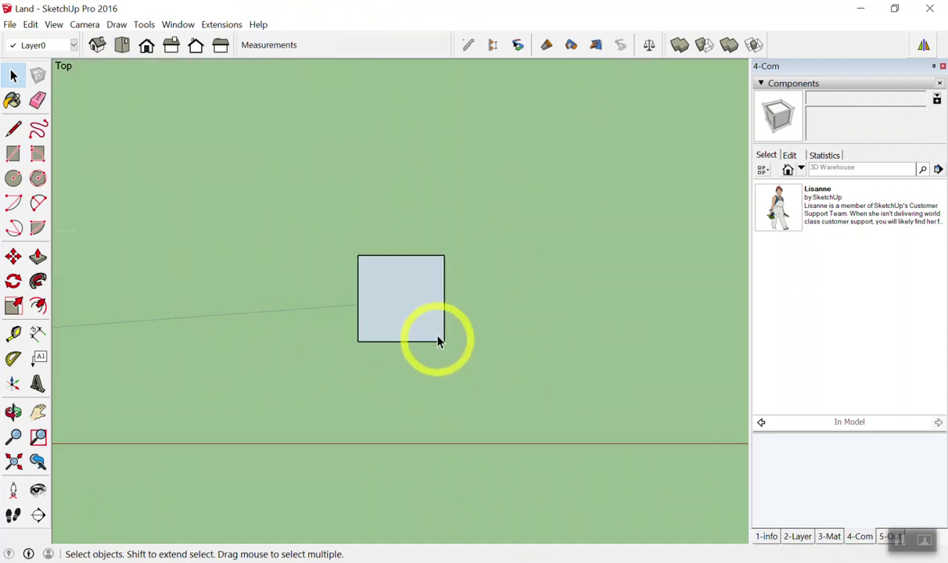
{"action": "scroll", "coordinate": [434, 297], "scroll_direction": "up", "scroll_amount": 4}
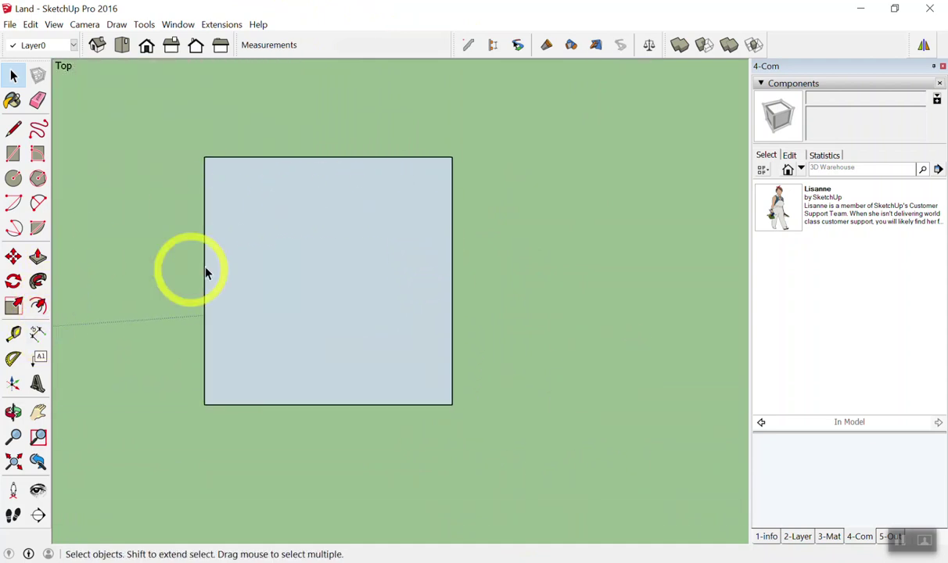
{"action": "scroll", "coordinate": [221, 259], "scroll_direction": "down", "scroll_amount": 2}
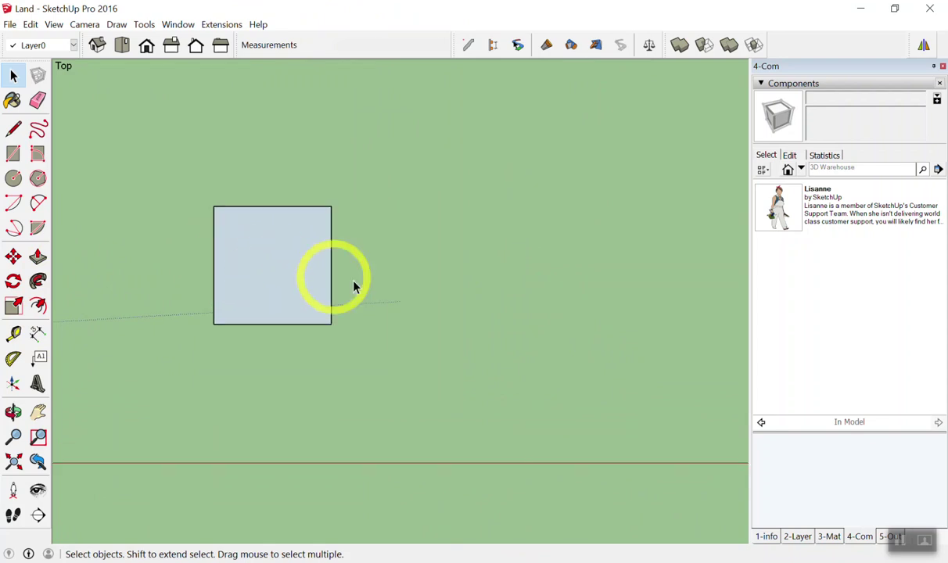
{"action": "scroll", "coordinate": [516, 348], "scroll_direction": "down", "scroll_amount": 3}
{"action": "left_click_drag", "start_coordinate": [347, 247], "coordinate": [594, 450]}
{"action": "key", "text": "Delete"}
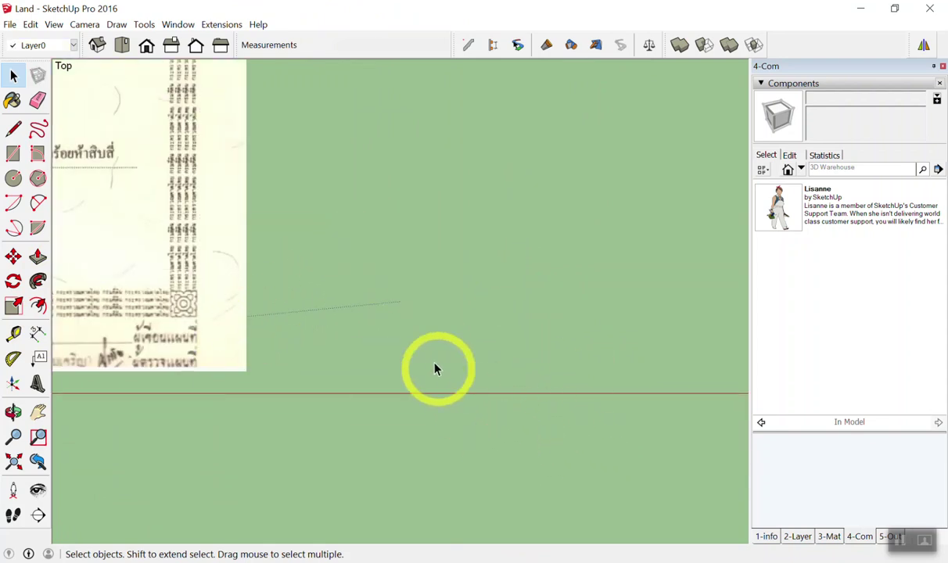
Step: Redraw the rectangle on the ground and size it to an exact 1 m square
{"action": "key", "text": "r"}
{"action": "left_click_drag", "start_coordinate": [348, 360], "coordinate": [442, 286]}
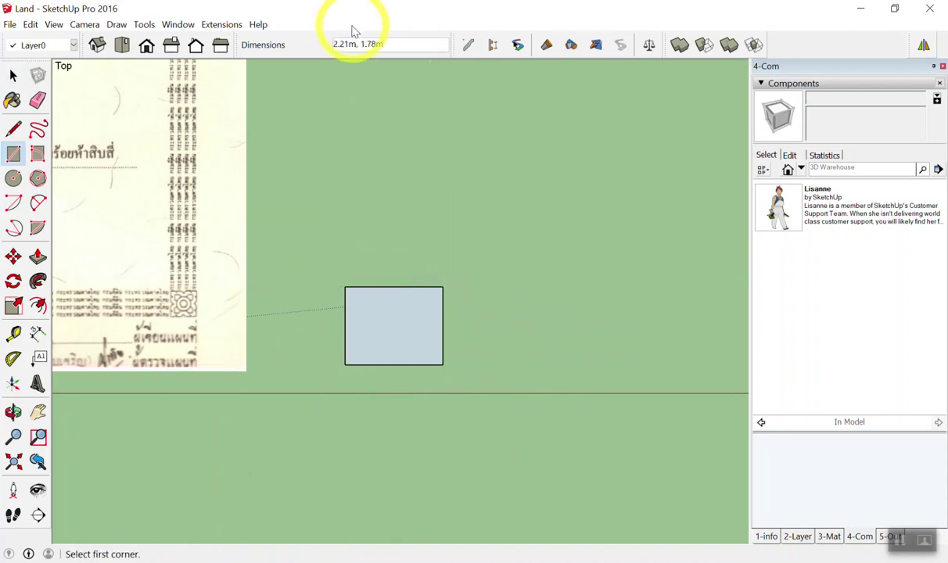
{"action": "type", "text": "1,1"}
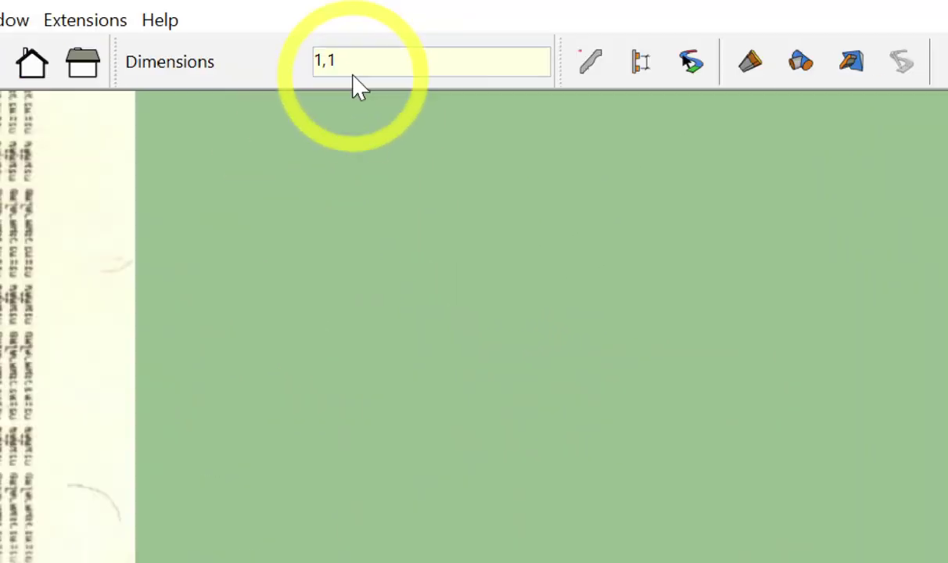
{"action": "key", "text": "Return"}
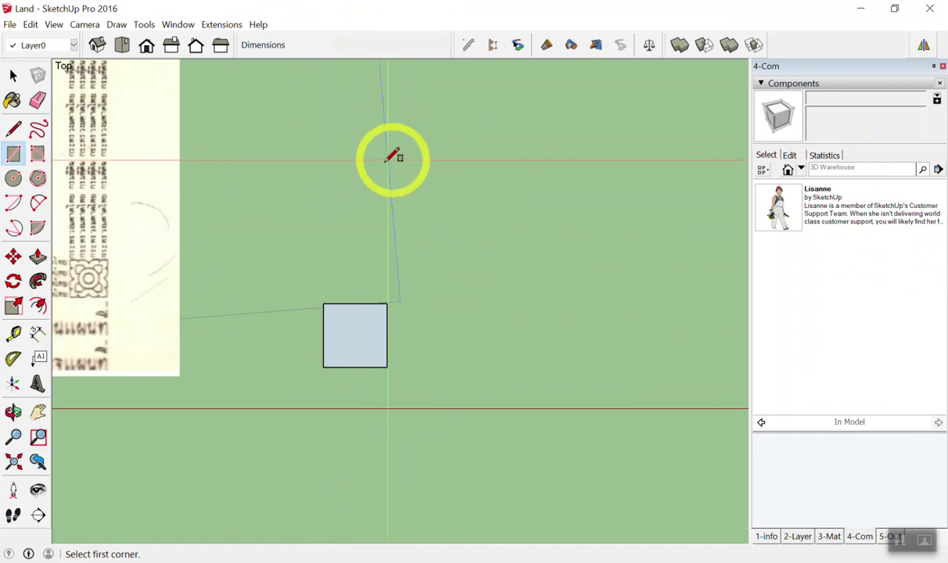
{"action": "key", "text": "space"}
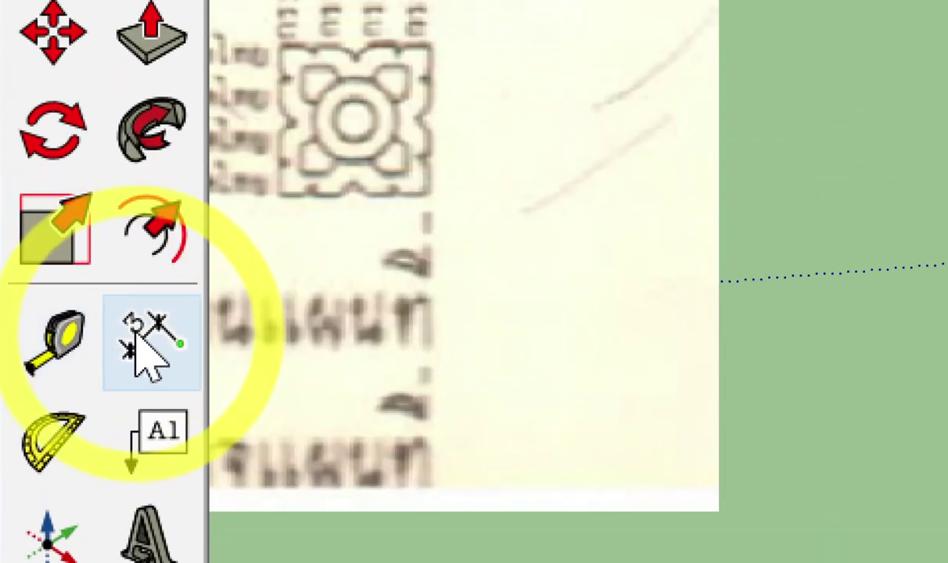
Step: Place 1.00m dimensions above the square's top edge and left of its left edge, then orbit
{"action": "left_click", "coordinate": [133, 338]}
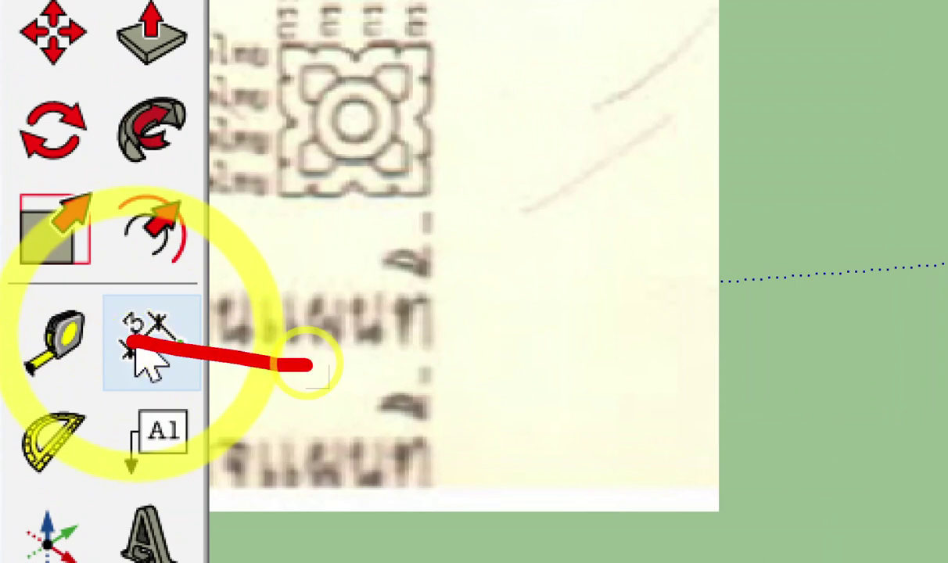
{"action": "left_click_drag", "start_coordinate": [132, 343], "coordinate": [503, 386]}
{"action": "left_click_drag", "start_coordinate": [571, 288], "coordinate": [602, 469]}
{"action": "left_click_drag", "start_coordinate": [552, 311], "coordinate": [641, 463]}
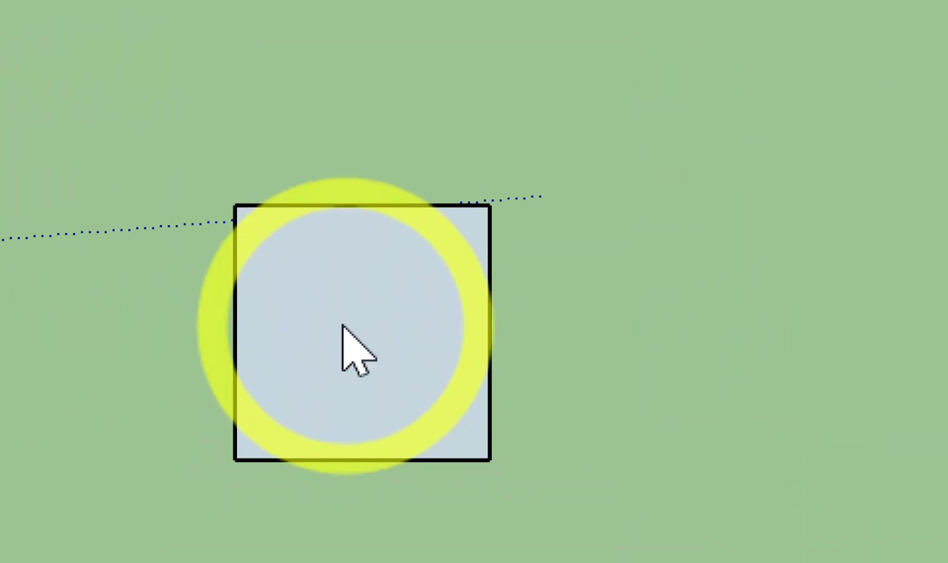
{"action": "left_click", "coordinate": [412, 207]}
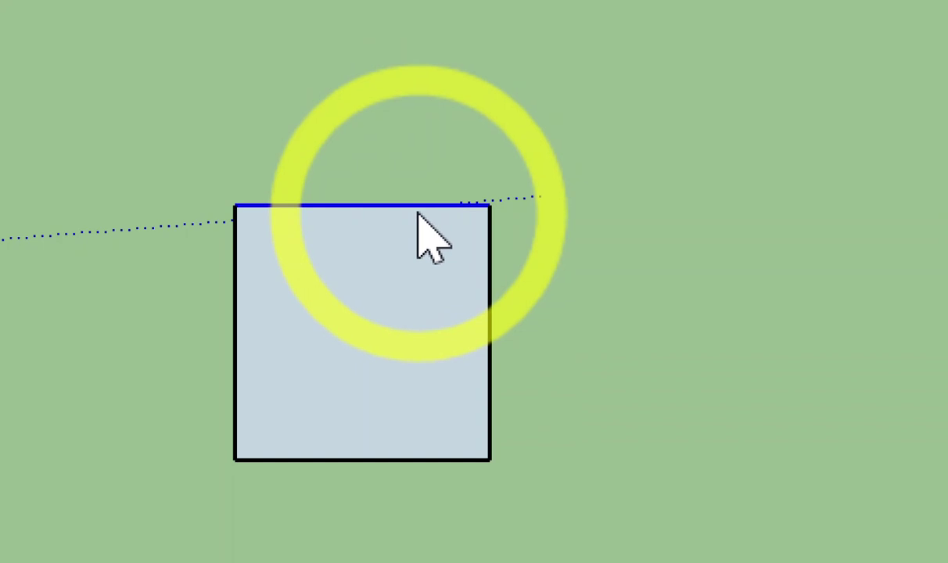
{"action": "left_click", "coordinate": [417, 207]}
{"action": "left_click", "coordinate": [413, 153]}
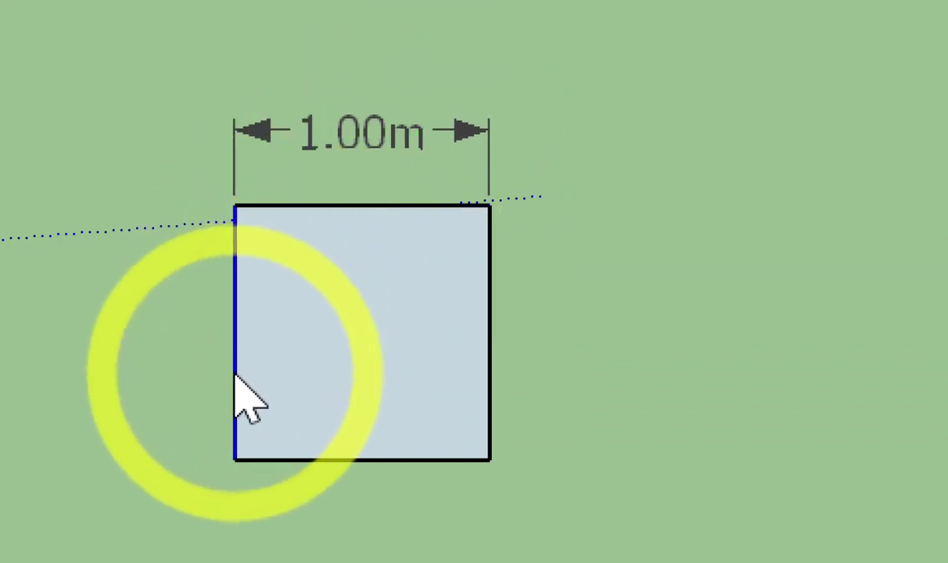
{"action": "left_click", "coordinate": [235, 377]}
{"action": "left_click", "coordinate": [162, 432]}
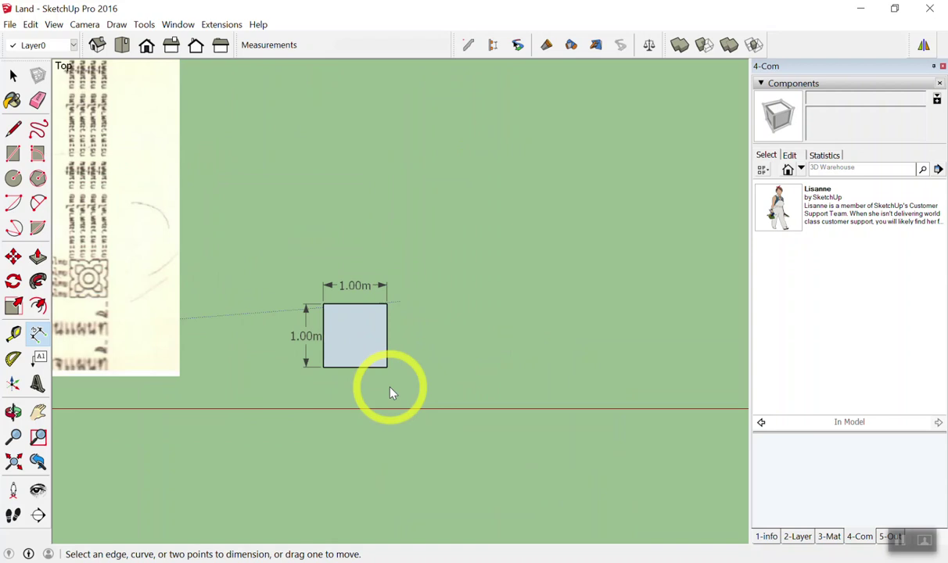
{"action": "scroll", "coordinate": [388, 400], "scroll_direction": "down", "scroll_amount": 3}
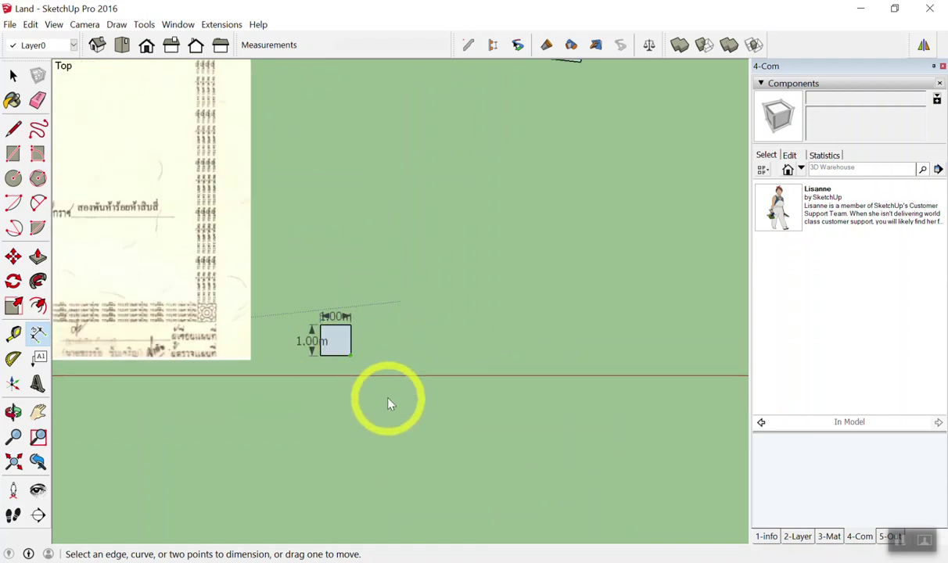
{"action": "scroll", "coordinate": [360, 328], "scroll_direction": "up", "scroll_amount": 2}
{"action": "mouse_move", "coordinate": [355, 443]}
{"action": "middle_mouse_down"}
{"action": "mouse_move", "coordinate": [144, 31]}
{"action": "mouse_move", "coordinate": [186, 205]}
{"action": "mouse_move", "coordinate": [319, 365]}
{"action": "mouse_move", "coordinate": [396, 420]}
{"action": "mouse_move", "coordinate": [389, 396]}
{"action": "middle_mouse_up"}
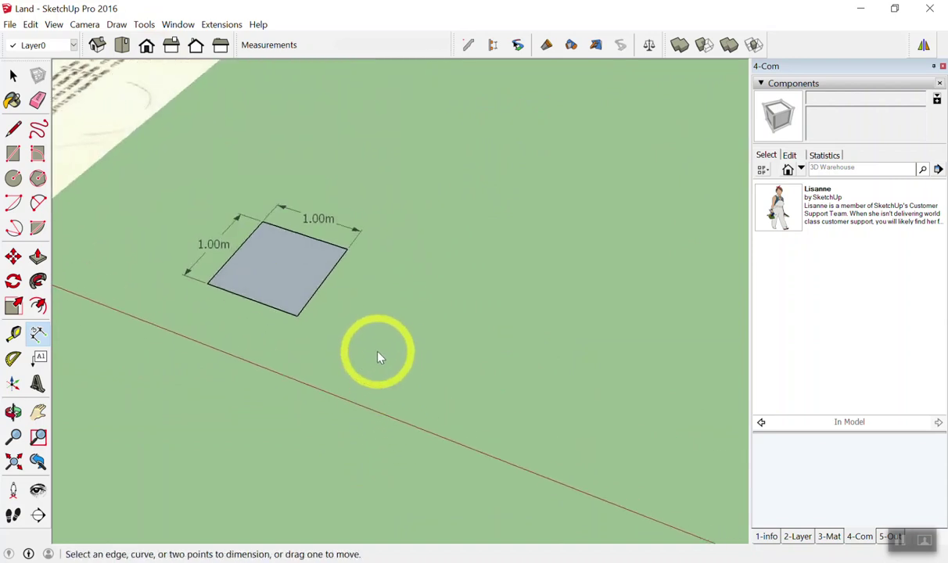
Step: Draw a 0.5 by 0.5 m rectangle beside the square and extrude it 0.5 m into a cube
{"action": "key", "text": "r"}
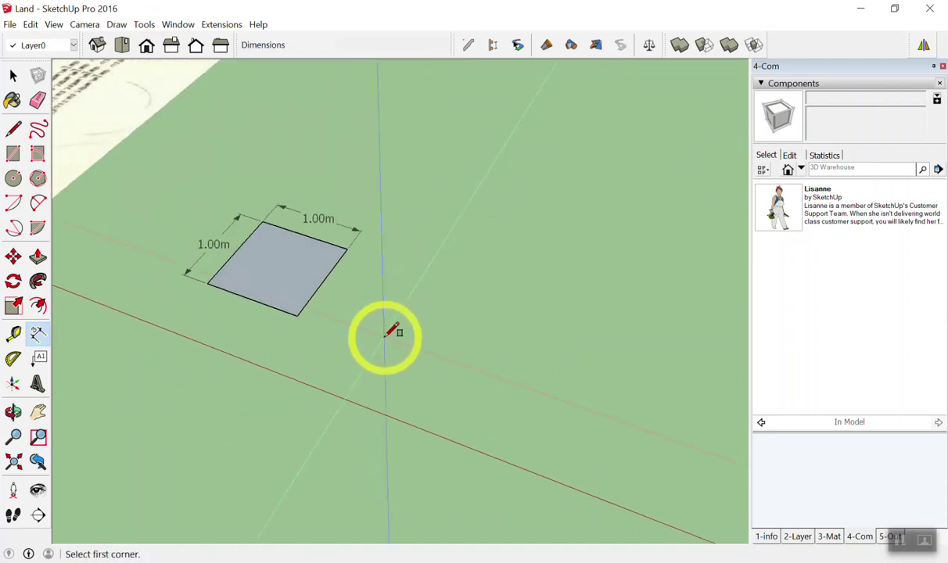
{"action": "left_click", "coordinate": [386, 337]}
{"action": "left_click", "coordinate": [492, 305]}
{"action": "type", "text": ".5,.5"}
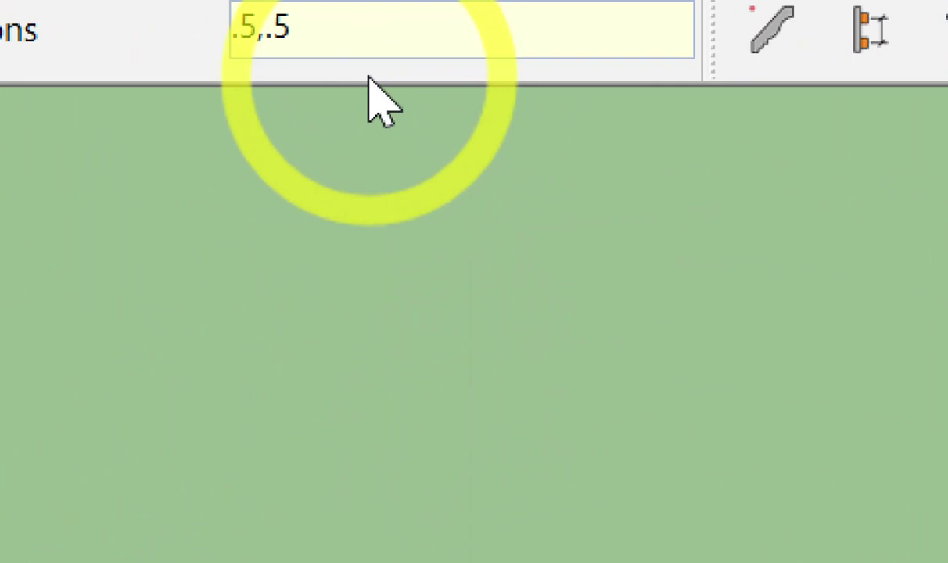
{"action": "key", "text": "Return"}
{"action": "mouse_move", "coordinate": [180, 165]}
{"action": "middle_mouse_down"}
{"action": "mouse_move", "coordinate": [391, 302]}
{"action": "mouse_move", "coordinate": [459, 315]}
{"action": "middle_mouse_up"}
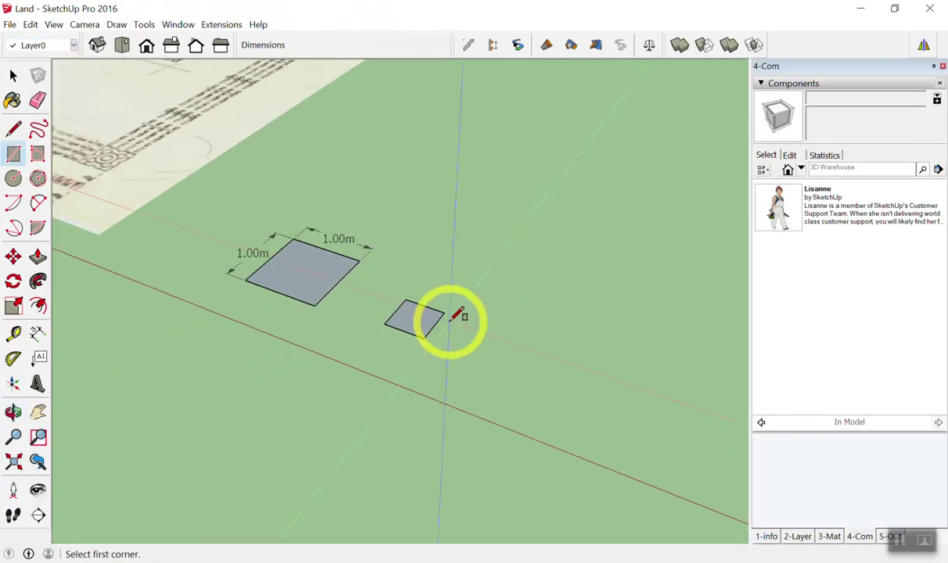
{"action": "key", "text": "p"}
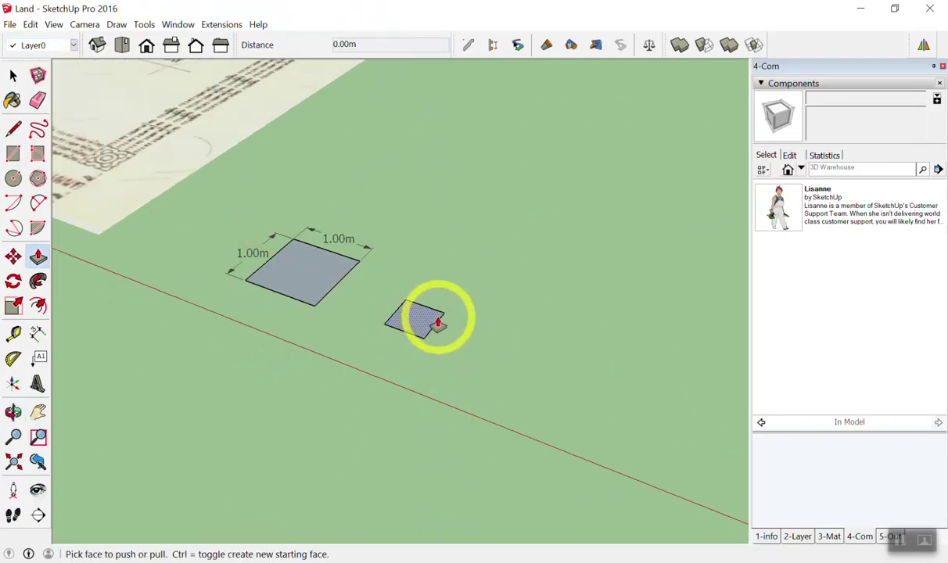
{"action": "left_click_drag", "start_coordinate": [434, 317], "coordinate": [395, 147]}
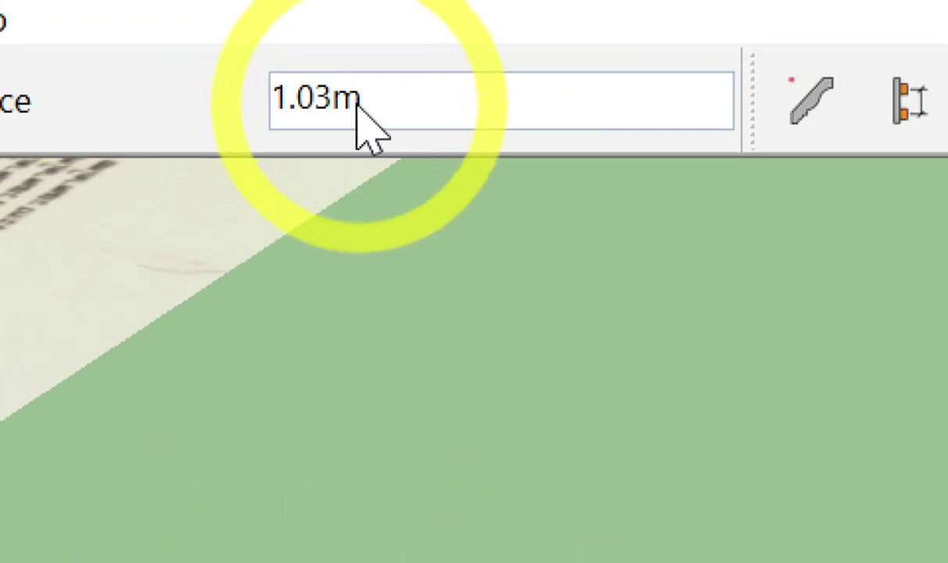
{"action": "type", "text": ".5"}
{"action": "key", "text": "Return"}
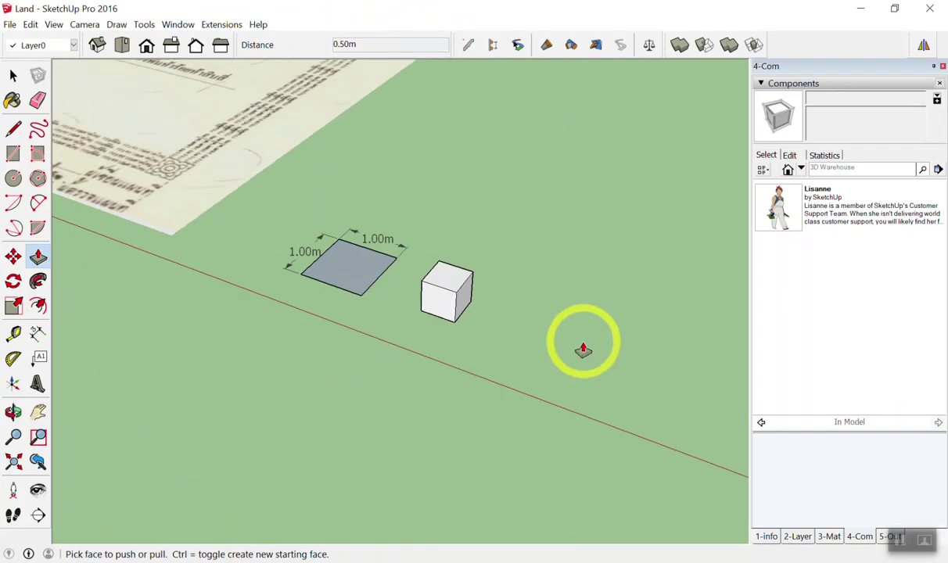
{"action": "key", "text": "space"}
Step: Select the whole cube and make it a group
{"action": "scroll", "coordinate": [499, 201], "scroll_direction": "up", "scroll_amount": 5}
{"action": "scroll", "coordinate": [499, 199], "scroll_direction": "down", "scroll_amount": 5}
{"action": "middle_click_drag", "start_coordinate": [499, 196], "coordinate": [387, 165]}
{"action": "left_click_drag", "start_coordinate": [293, 115], "coordinate": [504, 305]}
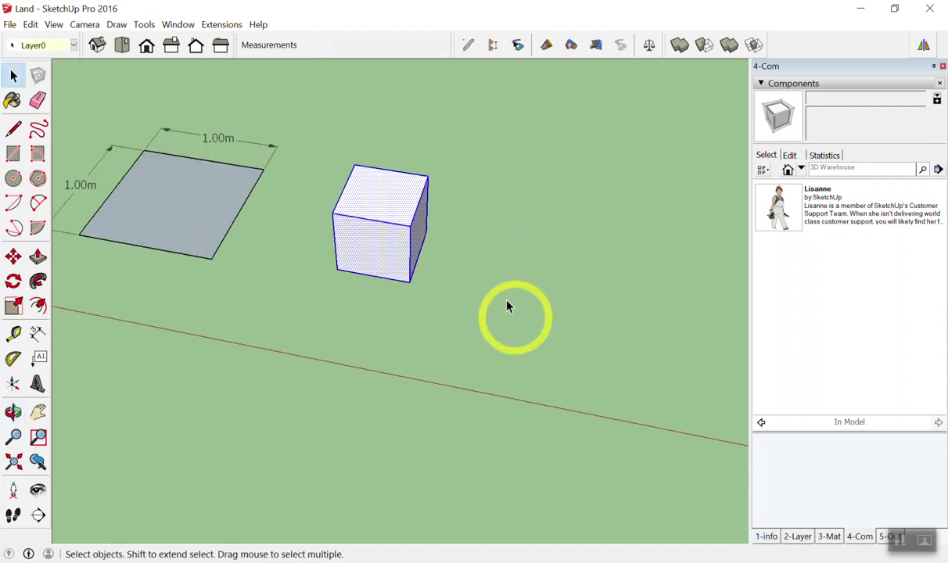
{"action": "right_click", "coordinate": [381, 190]}
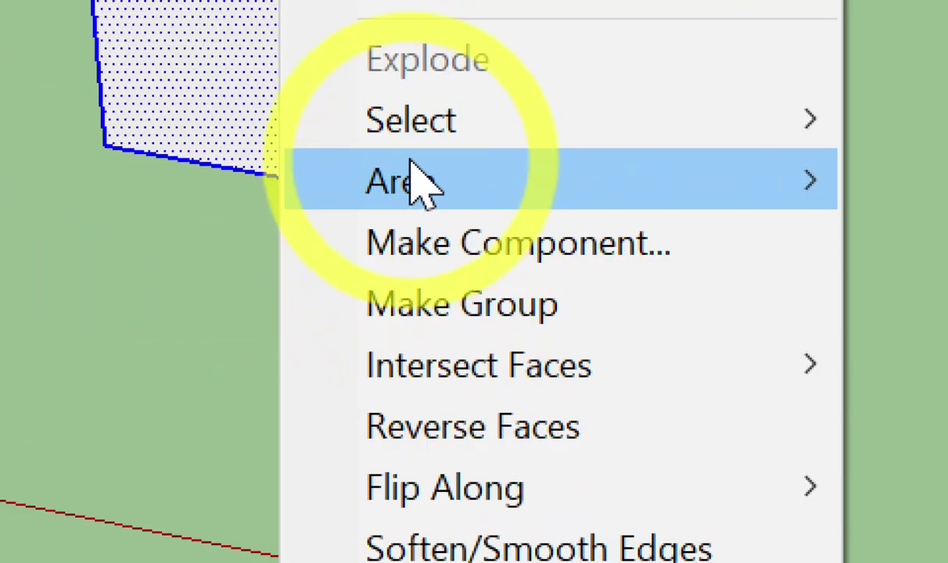
{"action": "left_click", "coordinate": [425, 313]}
{"action": "mouse_move", "coordinate": [385, 332]}
{"action": "middle_mouse_down"}
{"action": "mouse_move", "coordinate": [370, 159]}
{"action": "mouse_move", "coordinate": [422, 311]}
{"action": "mouse_move", "coordinate": [529, 228]}
{"action": "middle_mouse_up"}
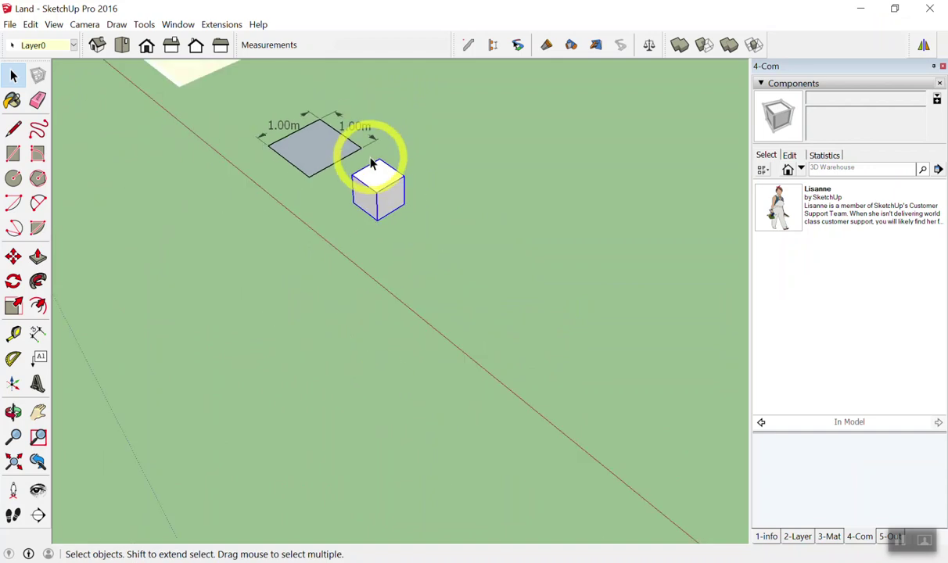
{"action": "left_click", "coordinate": [530, 230]}
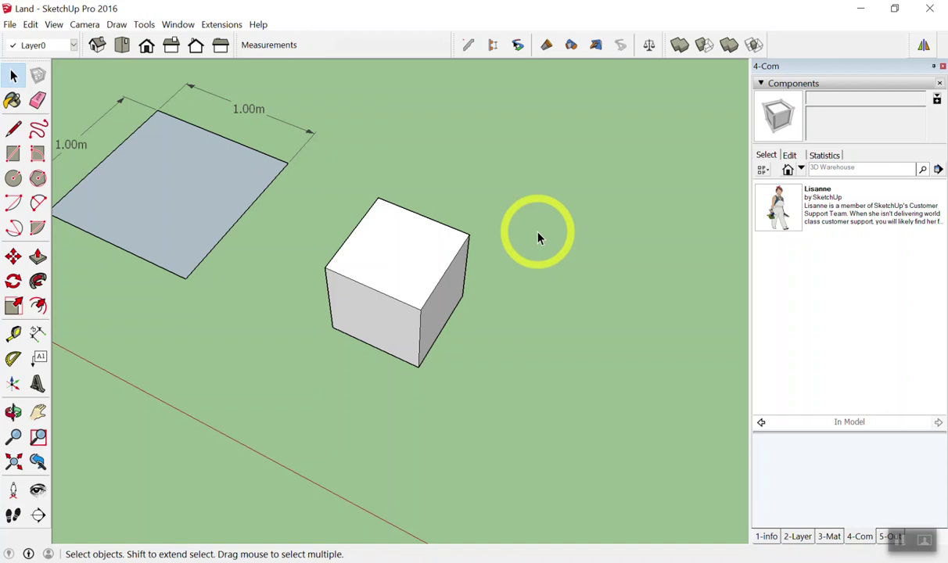
Step: Delete the grouped cube
{"action": "mouse_move", "coordinate": [461, 317]}
{"action": "middle_mouse_down"}
{"action": "mouse_move", "coordinate": [495, 309]}
{"action": "mouse_move", "coordinate": [475, 316]}
{"action": "mouse_move", "coordinate": [383, 282]}
{"action": "mouse_move", "coordinate": [404, 270]}
{"action": "mouse_move", "coordinate": [387, 247]}
{"action": "mouse_move", "coordinate": [342, 247]}
{"action": "mouse_move", "coordinate": [409, 254]}
{"action": "middle_mouse_up"}
{"action": "scroll", "coordinate": [349, 260], "scroll_direction": "up", "scroll_amount": 5}
{"action": "scroll", "coordinate": [364, 306], "scroll_direction": "down", "scroll_amount": 5}
{"action": "scroll", "coordinate": [423, 293], "scroll_direction": "up", "scroll_amount": 1}
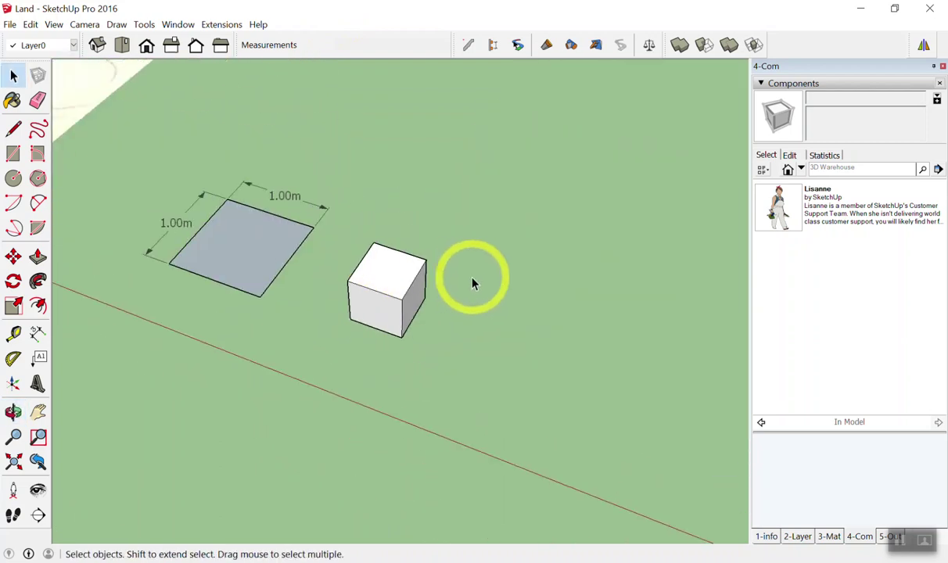
{"action": "scroll", "coordinate": [411, 282], "scroll_direction": "up", "scroll_amount": 1}
{"action": "scroll", "coordinate": [415, 282], "scroll_direction": "up", "scroll_amount": 1}
{"action": "left_click", "coordinate": [392, 286]}
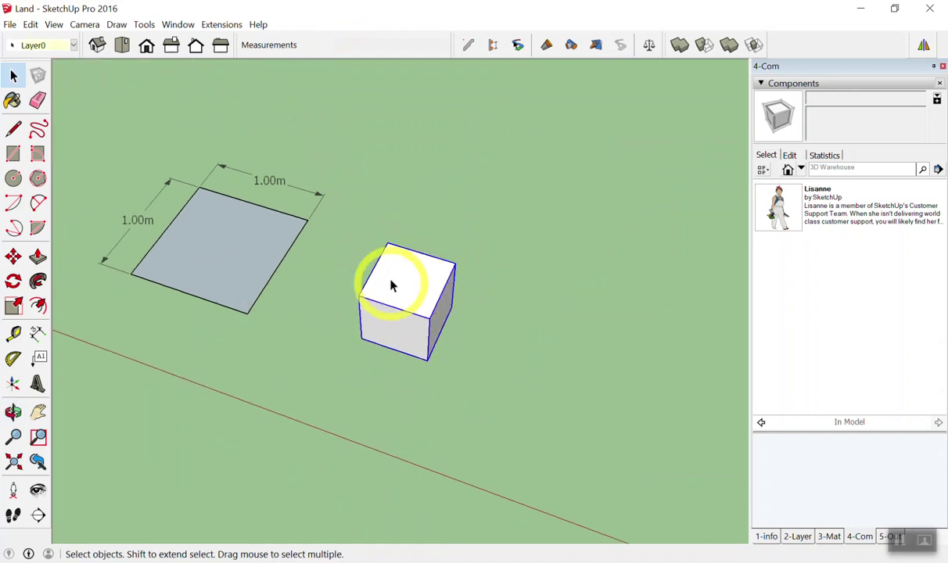
{"action": "key", "text": "Delete"}
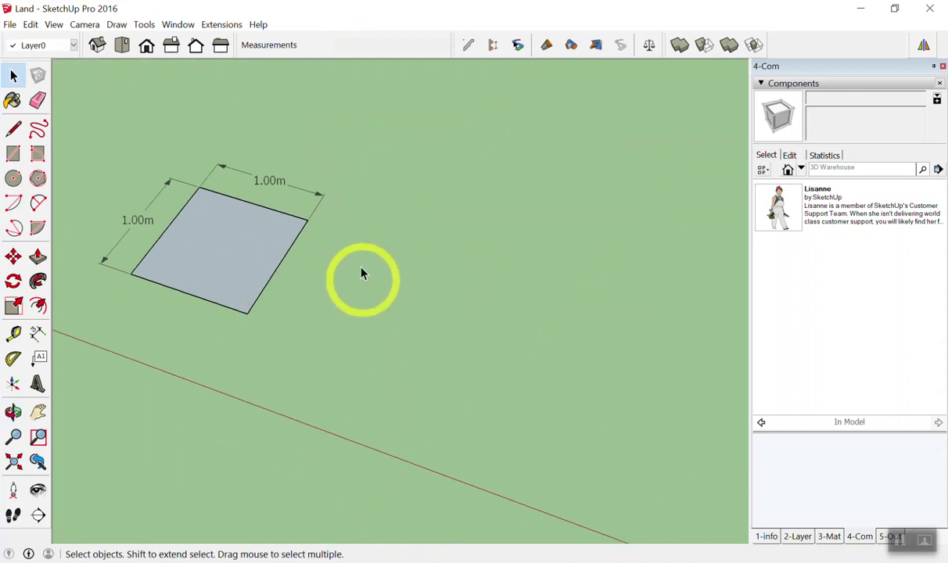
Step: Redraw the 0.5 by 0.5 m rectangle, push it up 0.5 m, and select the new box
{"action": "key", "text": "r"}
{"action": "left_click", "coordinate": [356, 325]}
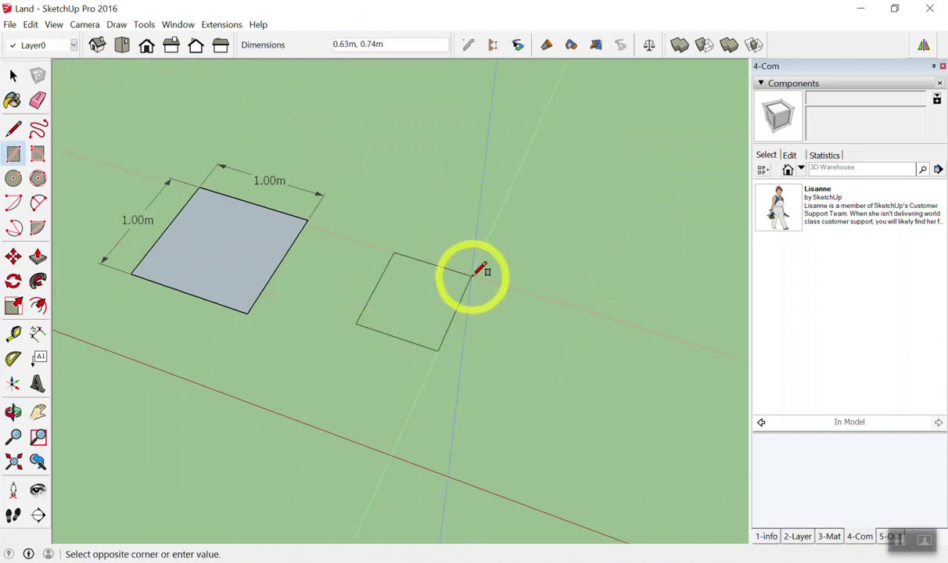
{"action": "left_click", "coordinate": [472, 276]}
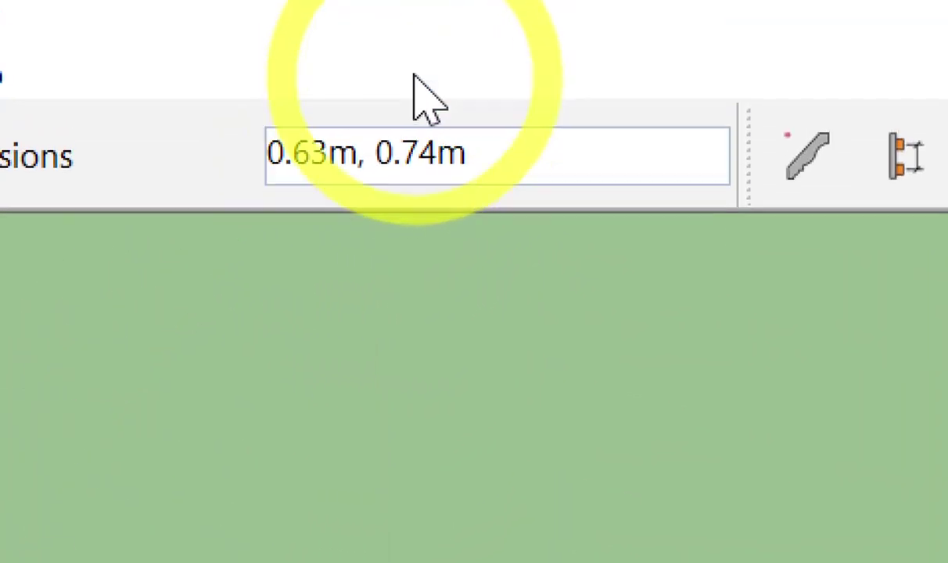
{"action": "type", "text": ".5,"}
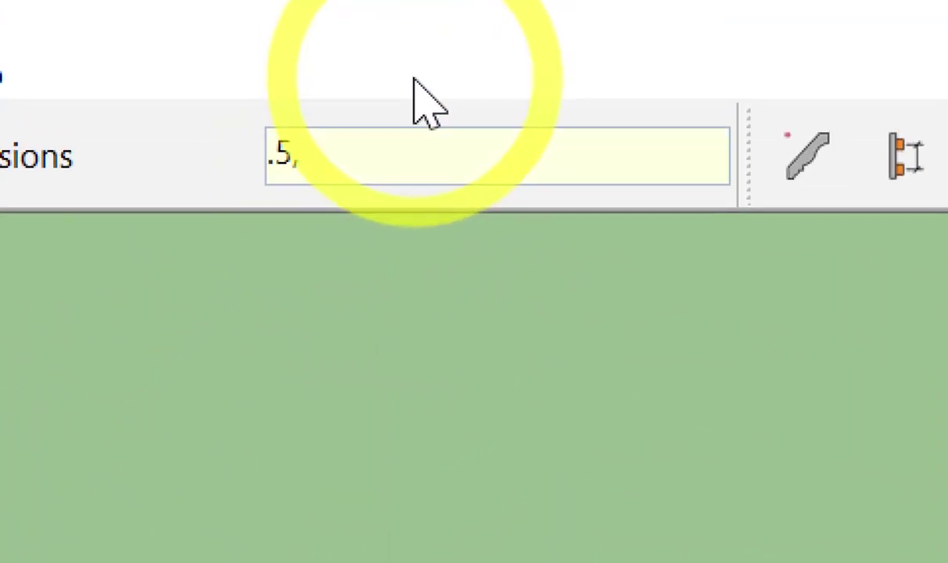
{"action": "key", "text": "Return"}
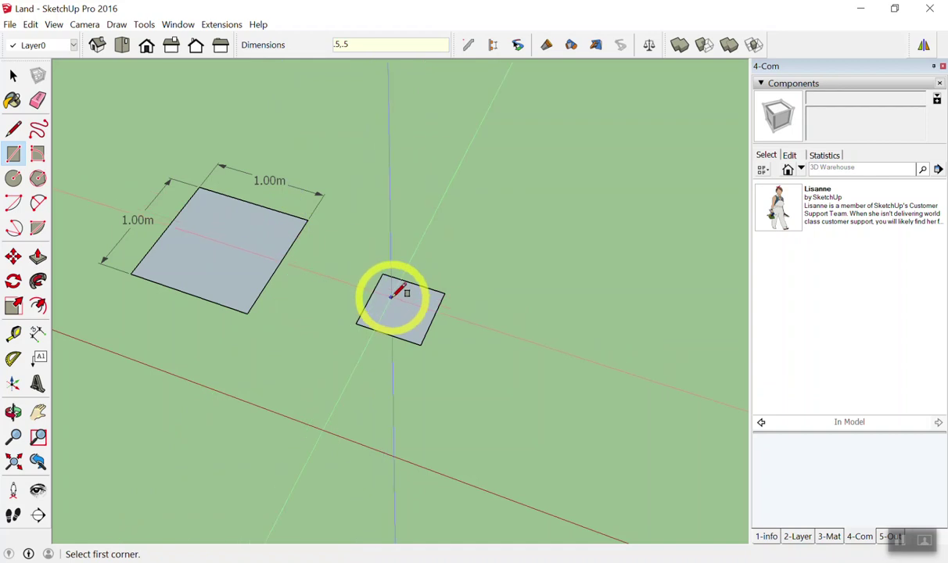
{"action": "key", "text": "p"}
{"action": "left_click", "coordinate": [396, 253]}
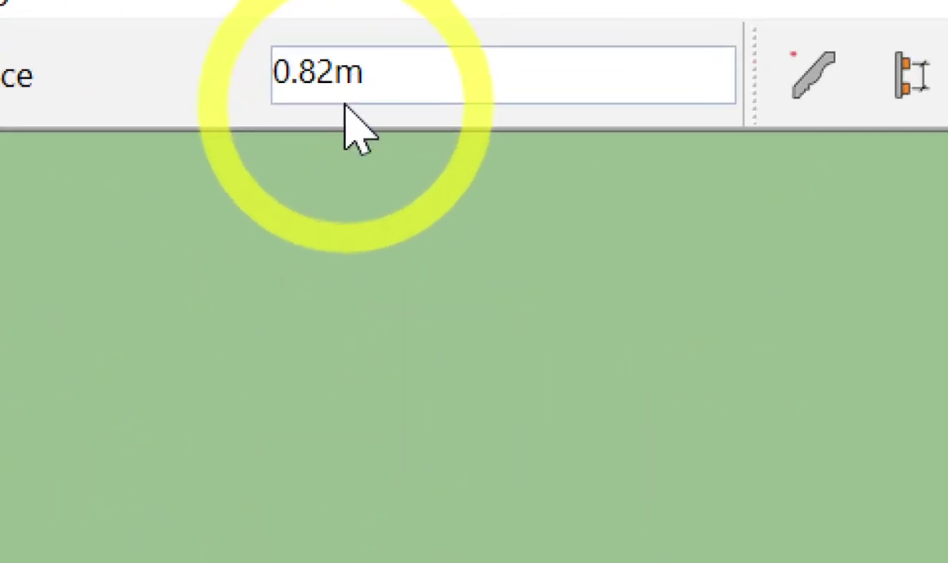
{"action": "type", "text": ".5"}
{"action": "key", "text": "Return"}
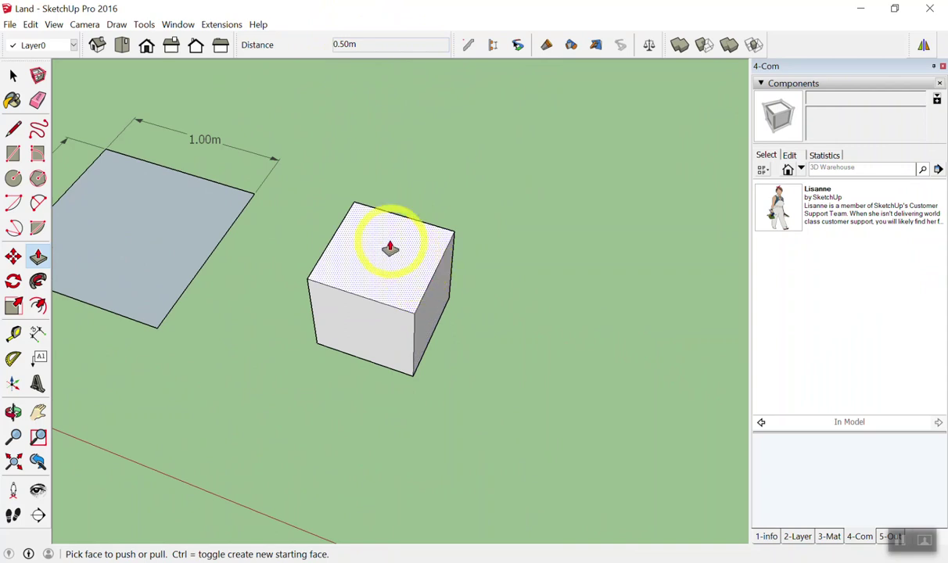
{"action": "key", "text": "space"}
{"action": "left_click_drag", "start_coordinate": [290, 165], "coordinate": [572, 408]}
Step: Make the 0.5 m box a group, then deselect it
{"action": "right_click", "coordinate": [372, 265]}
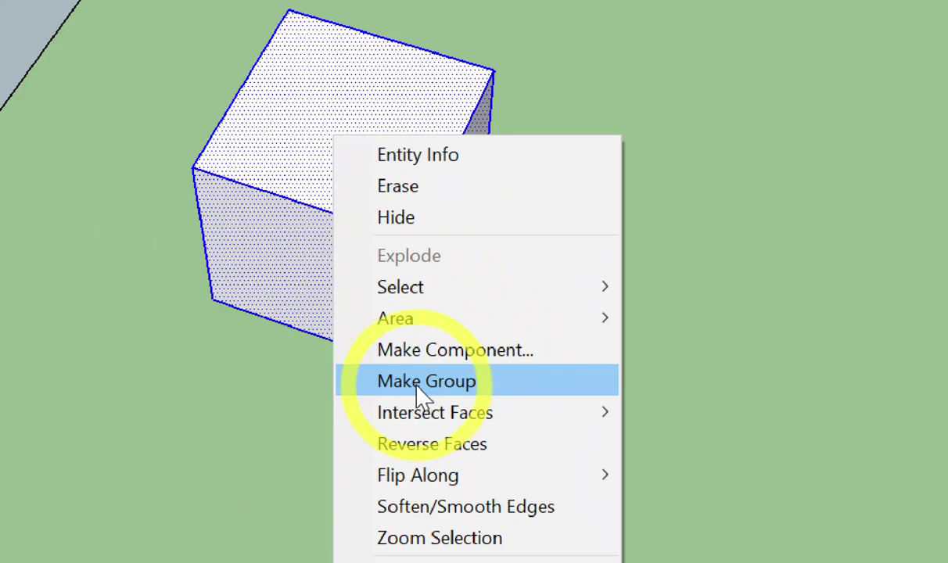
{"action": "left_click", "coordinate": [421, 395]}
{"action": "left_click", "coordinate": [629, 385]}
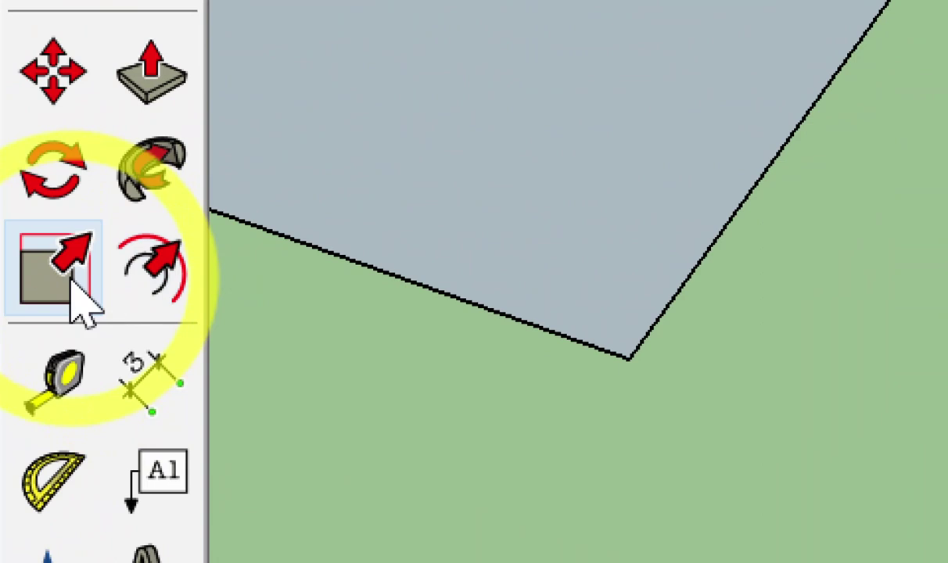
{"action": "mouse_move", "coordinate": [4, 285]}
{"action": "left_mouse_down"}
{"action": "mouse_move", "coordinate": [160, 286]}
{"action": "mouse_move", "coordinate": [270, 312]}
{"action": "left_mouse_up"}
{"action": "left_click_drag", "start_coordinate": [332, 316], "coordinate": [540, 328]}
{"action": "mouse_move", "coordinate": [758, 227]}
{"action": "left_mouse_down"}
{"action": "mouse_move", "coordinate": [708, 360]}
{"action": "mouse_move", "coordinate": [634, 424]}
{"action": "left_mouse_up"}
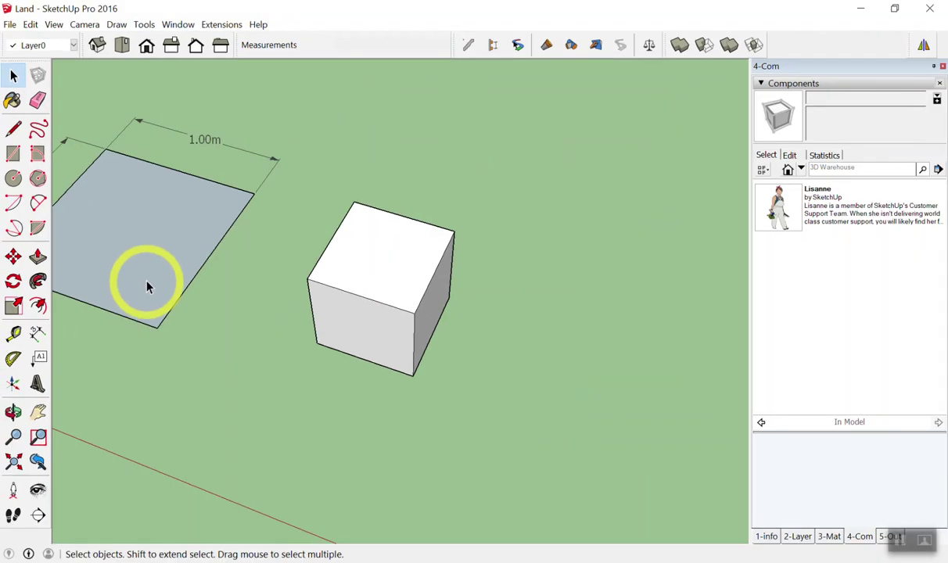
{"action": "scroll", "coordinate": [120, 368], "scroll_direction": "down", "scroll_amount": 3}
{"action": "scroll", "coordinate": [190, 356], "scroll_direction": "up", "scroll_amount": 2}
{"action": "scroll", "coordinate": [105, 306], "scroll_direction": "up", "scroll_amount": 2}
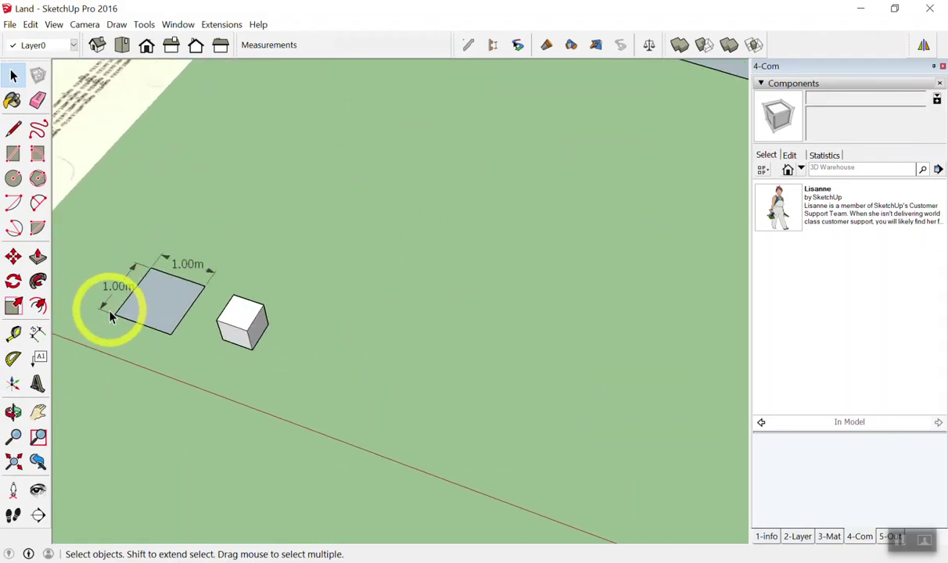
{"action": "scroll", "coordinate": [112, 317], "scroll_direction": "up", "scroll_amount": 2}
{"action": "scroll", "coordinate": [376, 338], "scroll_direction": "down", "scroll_amount": 3}
Step: Select the grouped cube and activate the Scale tool with S
{"action": "left_click", "coordinate": [398, 332]}
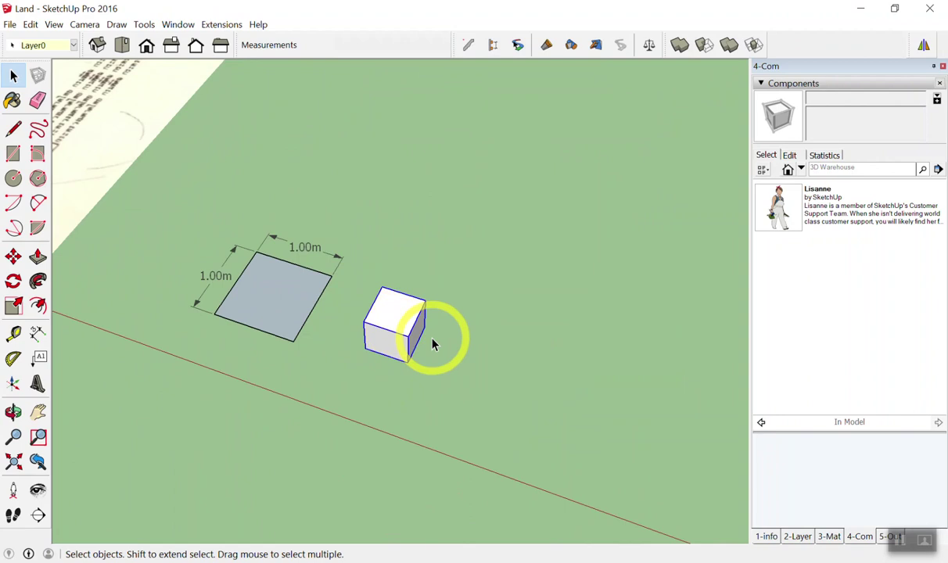
{"action": "key", "text": "s"}
{"action": "scroll", "coordinate": [412, 324], "scroll_direction": "up", "scroll_amount": 1}
{"action": "scroll", "coordinate": [437, 381], "scroll_direction": "up", "scroll_amount": 4}
{"action": "scroll", "coordinate": [438, 387], "scroll_direction": "down", "scroll_amount": 3}
{"action": "scroll", "coordinate": [442, 399], "scroll_direction": "down", "scroll_amount": 3}
{"action": "scroll", "coordinate": [442, 438], "scroll_direction": "up", "scroll_amount": 1}
{"action": "scroll", "coordinate": [440, 467], "scroll_direction": "down", "scroll_amount": 1}
{"action": "scroll", "coordinate": [439, 466], "scroll_direction": "down", "scroll_amount": 1}
{"action": "scroll", "coordinate": [434, 477], "scroll_direction": "up", "scroll_amount": 1}
{"action": "scroll", "coordinate": [422, 487], "scroll_direction": "down", "scroll_amount": 3}
{"action": "scroll", "coordinate": [416, 479], "scroll_direction": "down", "scroll_amount": 2}
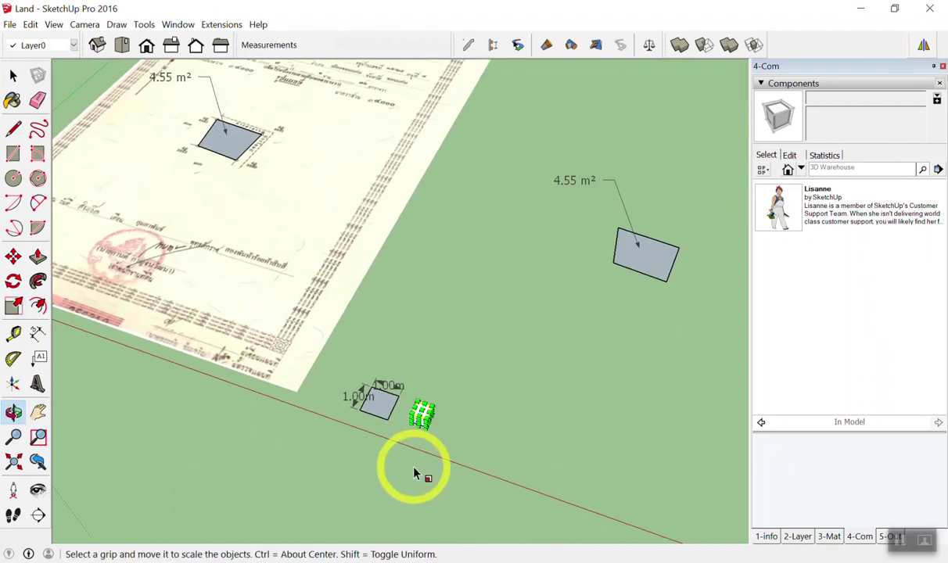
{"action": "scroll", "coordinate": [415, 473], "scroll_direction": "down", "scroll_amount": 1}
{"action": "scroll", "coordinate": [417, 474], "scroll_direction": "up", "scroll_amount": 1}
{"action": "scroll", "coordinate": [473, 352], "scroll_direction": "up", "scroll_amount": 3}
{"action": "scroll", "coordinate": [461, 406], "scroll_direction": "up", "scroll_amount": 3}
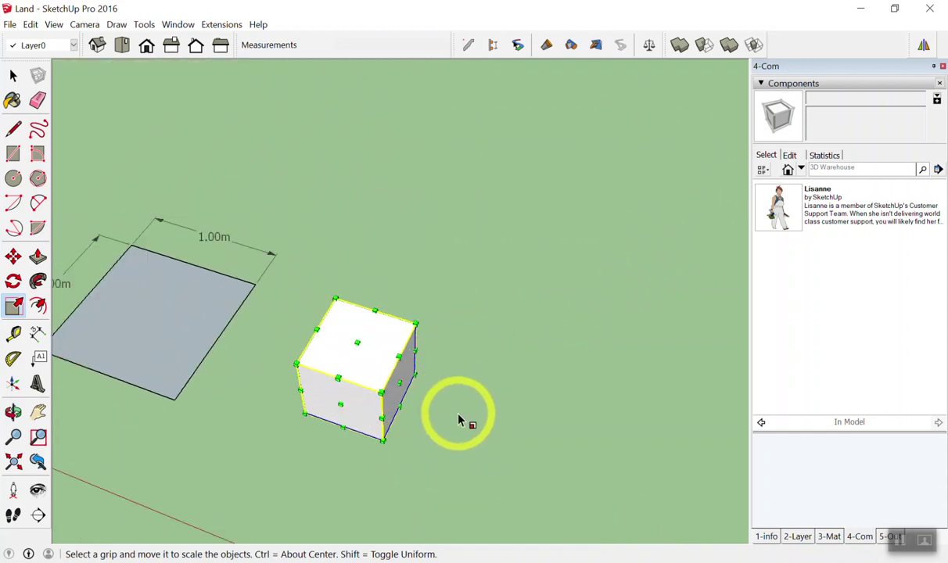
{"action": "scroll", "coordinate": [454, 414], "scroll_direction": "up", "scroll_amount": 3}
{"action": "scroll", "coordinate": [415, 391], "scroll_direction": "down", "scroll_amount": 2}
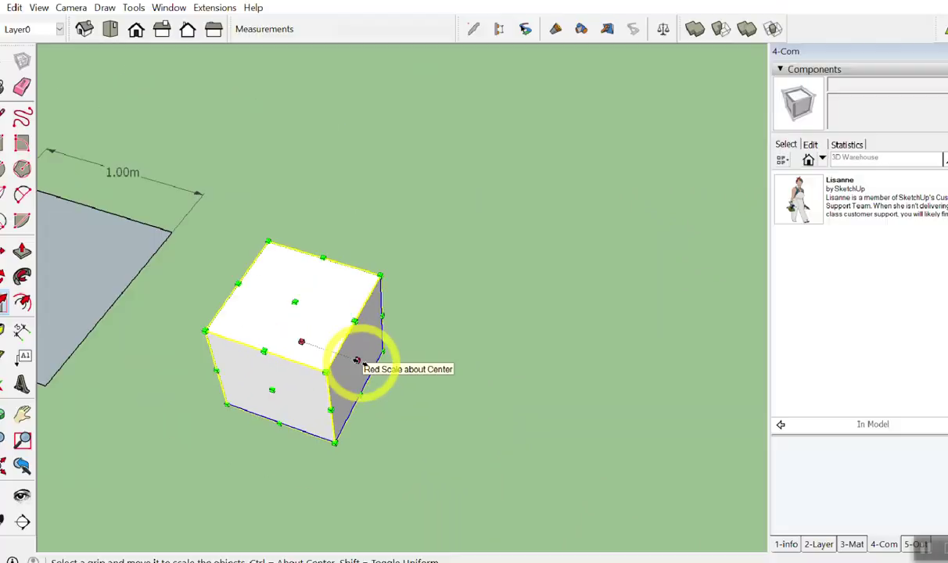
{"action": "left_click", "coordinate": [401, 361]}
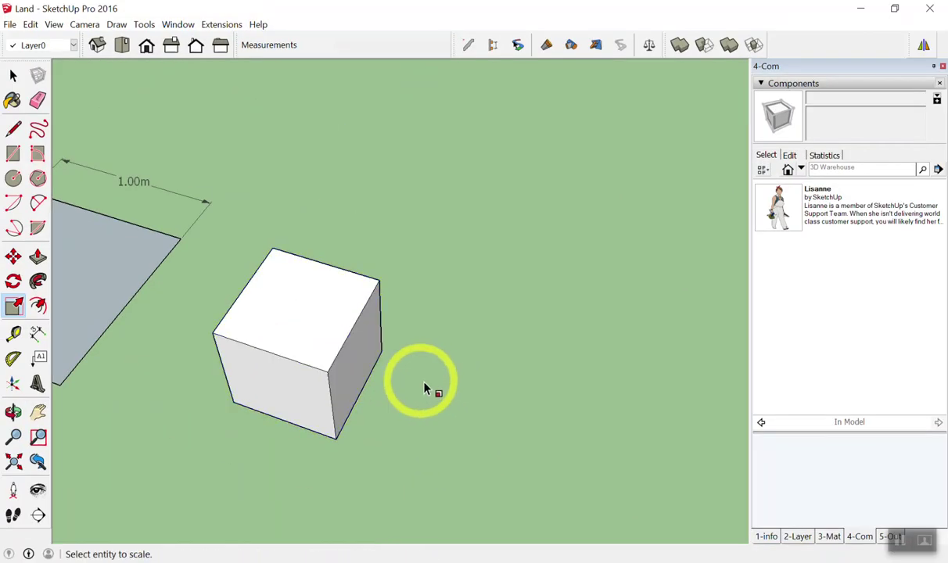
{"action": "left_click", "coordinate": [362, 356]}
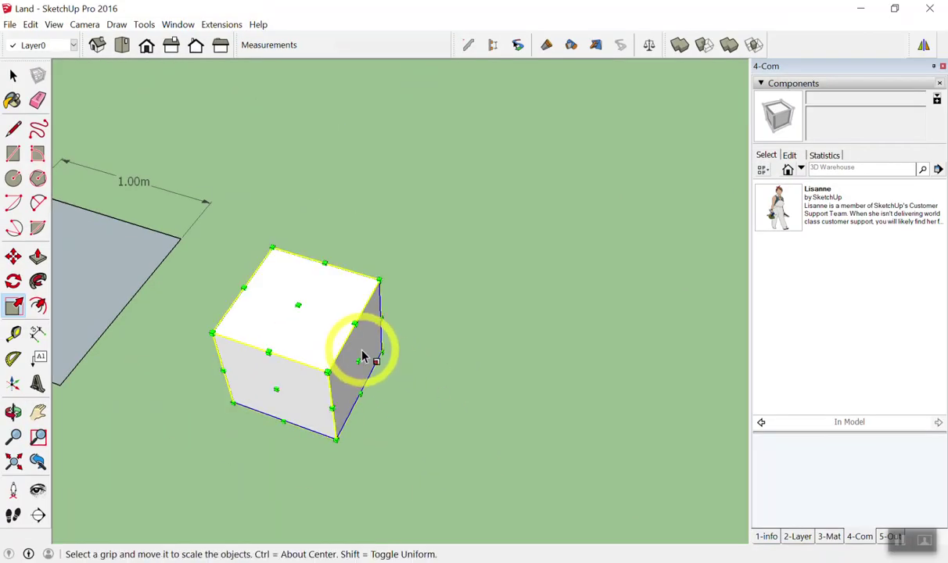
{"action": "key", "text": "space"}
{"action": "left_click", "coordinate": [395, 349]}
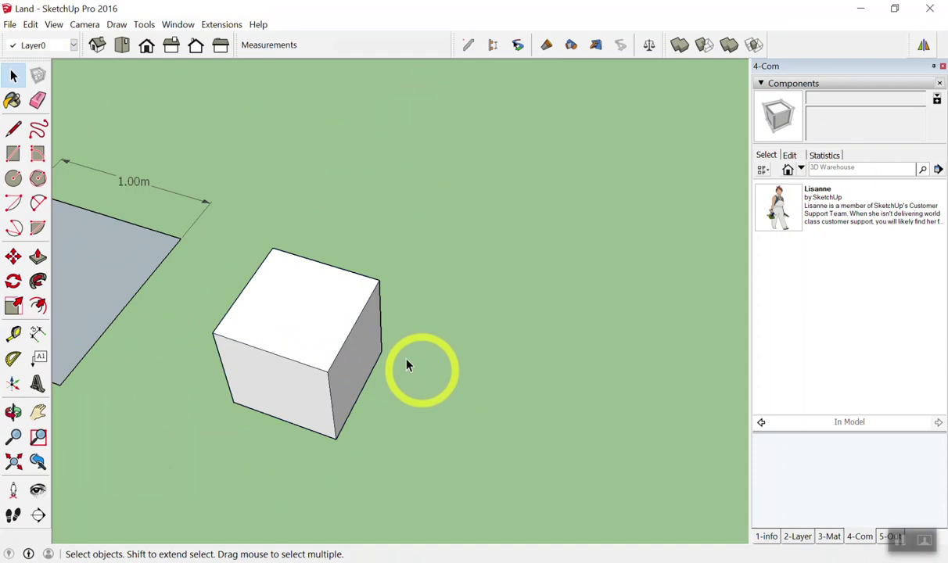
{"action": "left_click", "coordinate": [307, 307]}
{"action": "key", "text": "s"}
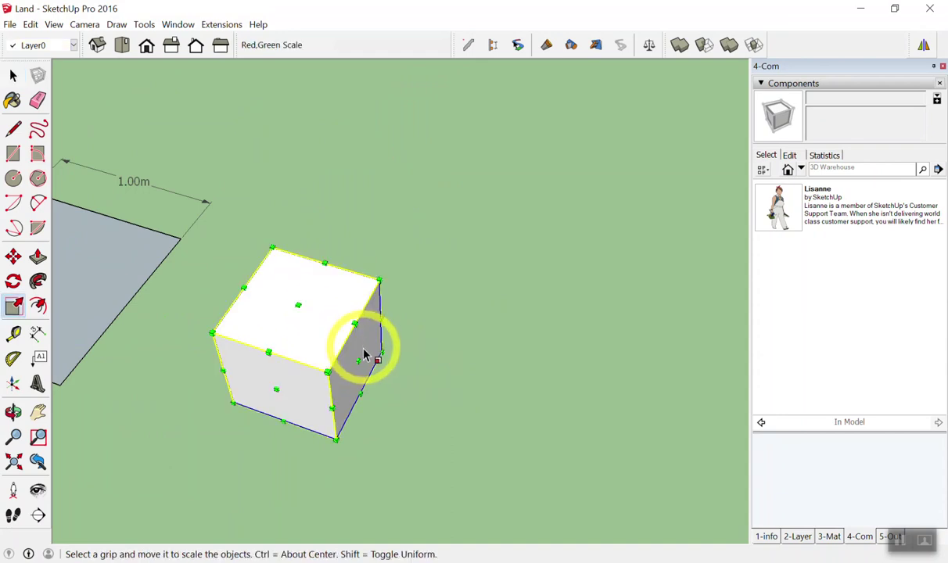
{"action": "mouse_move", "coordinate": [361, 362]}
{"action": "left_mouse_down"}
{"action": "mouse_move", "coordinate": [550, 421]}
{"action": "mouse_move", "coordinate": [342, 356]}
{"action": "mouse_move", "coordinate": [423, 381]}
{"action": "left_mouse_up"}
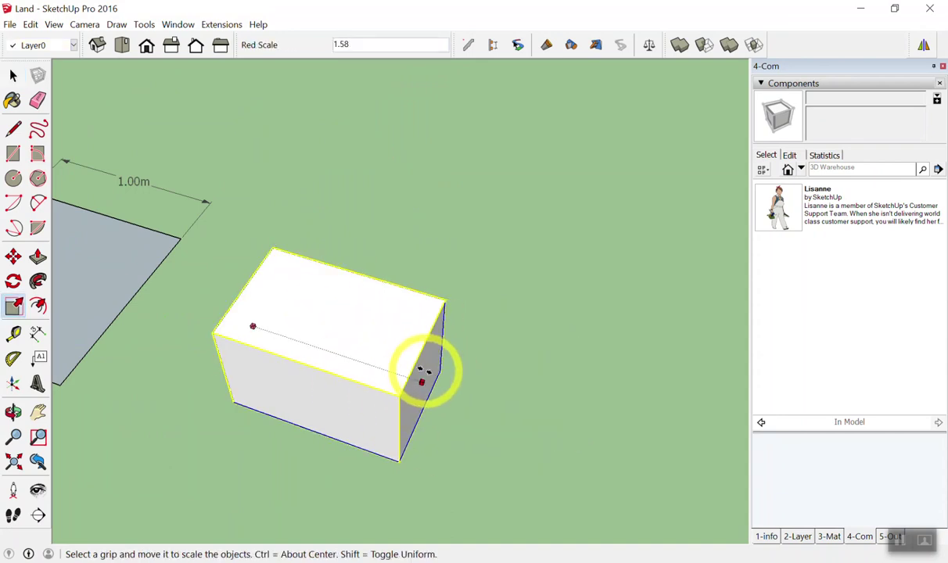
{"action": "left_click", "coordinate": [423, 381]}
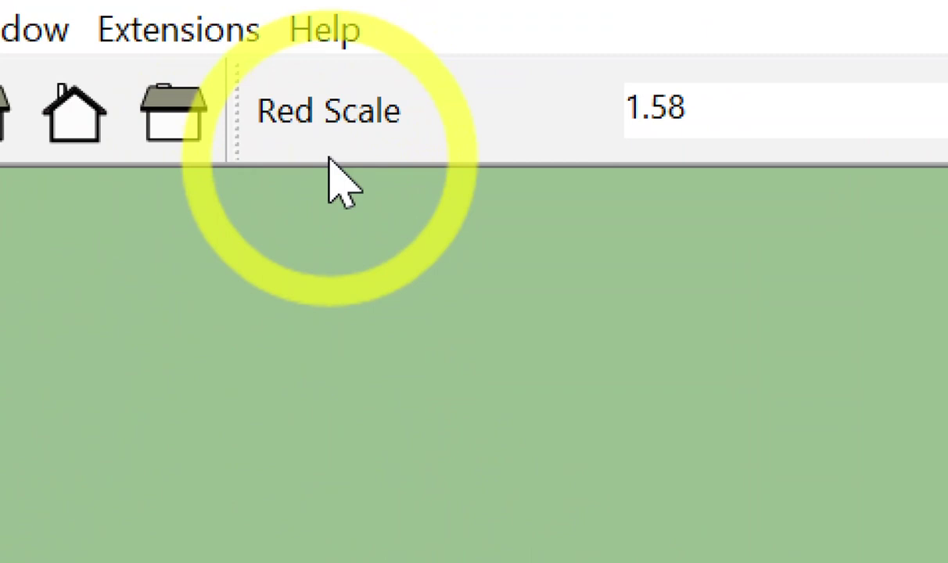
{"action": "type", "text": "2"}
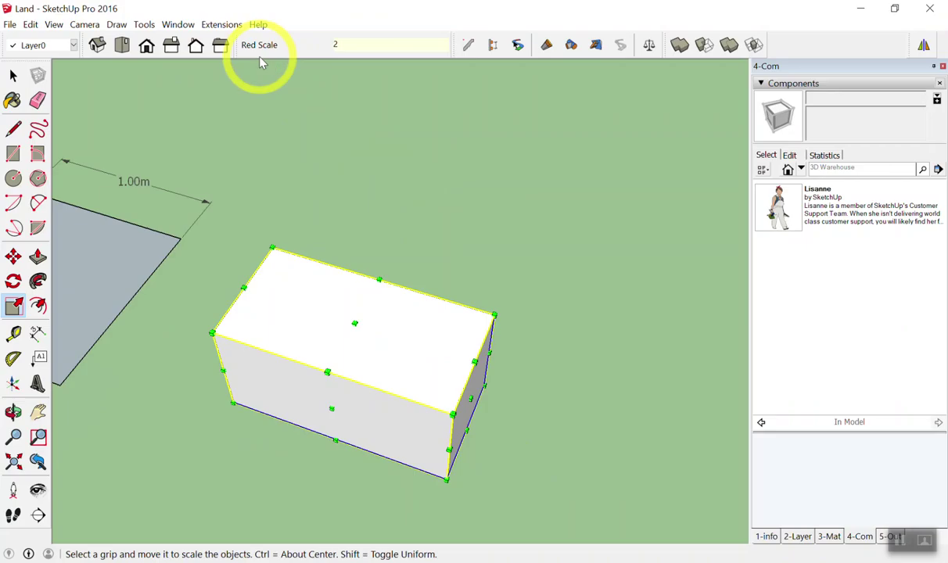
{"action": "key", "text": "Return"}
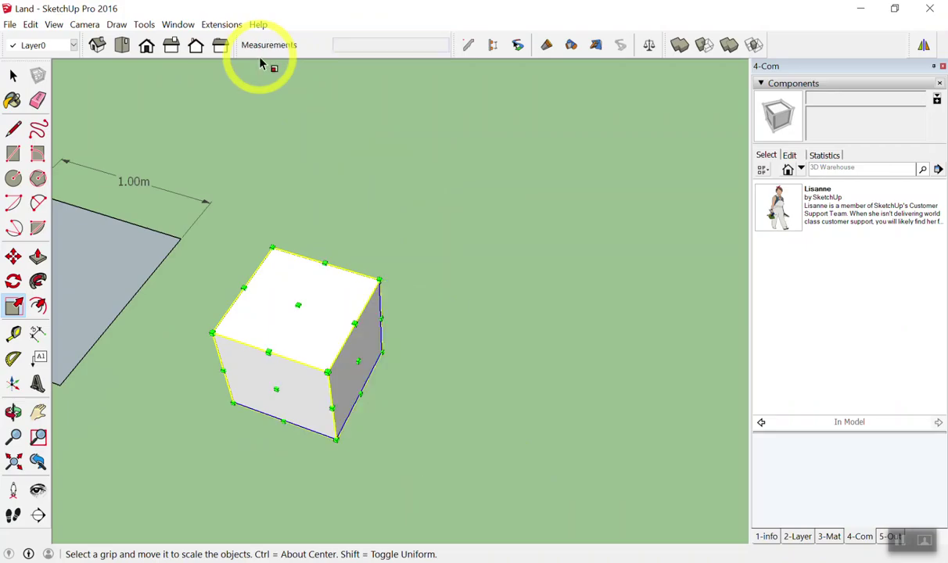
{"action": "key", "text": "space"}
Step: Dimension the cube's bottom front edge, placing the 0.50m label below it
{"action": "left_click", "coordinate": [282, 443]}
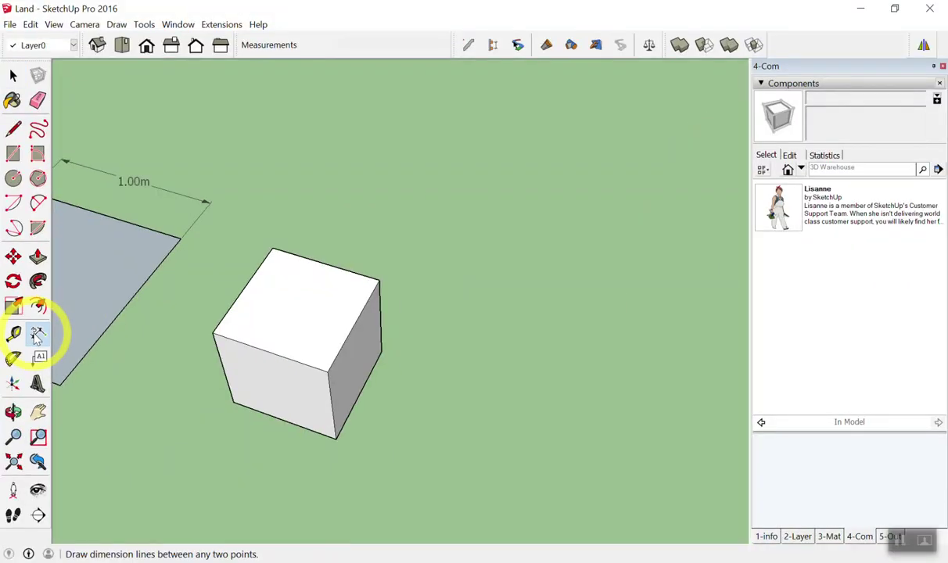
{"action": "left_click", "coordinate": [234, 404]}
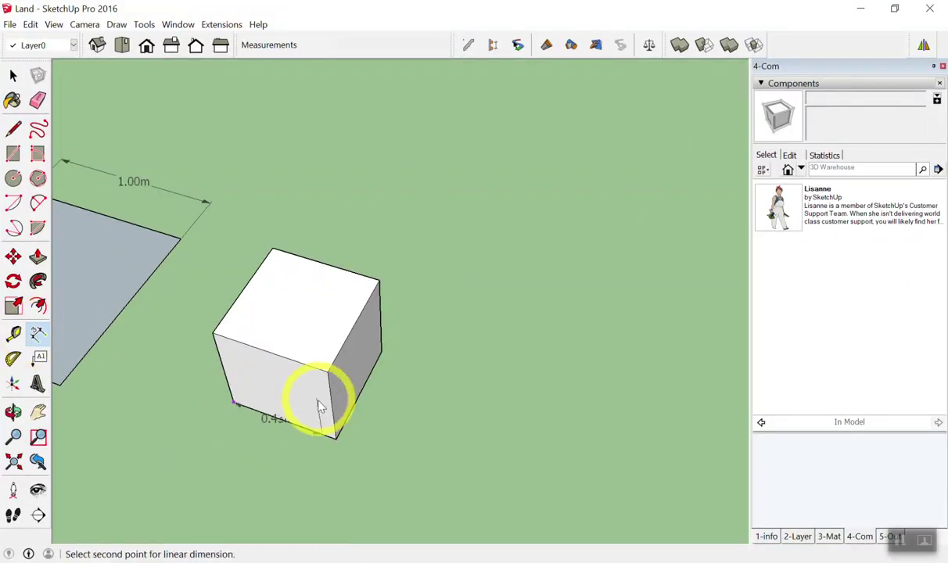
{"action": "left_click", "coordinate": [338, 440]}
{"action": "left_click", "coordinate": [262, 485]}
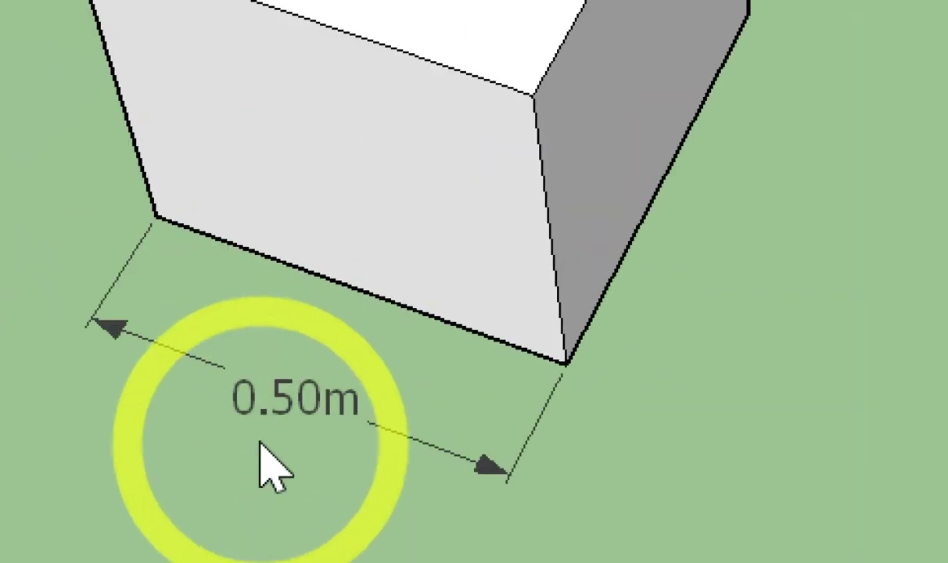
{"action": "key", "text": "space"}
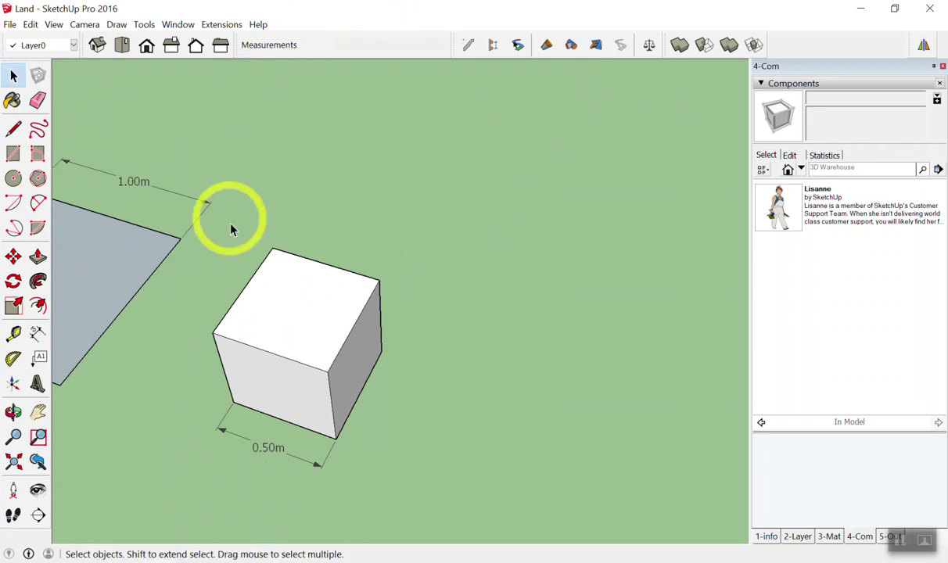
{"action": "scroll", "coordinate": [229, 211], "scroll_direction": "down", "scroll_amount": 5}
{"action": "scroll", "coordinate": [267, 228], "scroll_direction": "up", "scroll_amount": 3}
{"action": "scroll", "coordinate": [295, 195], "scroll_direction": "up", "scroll_amount": 2}
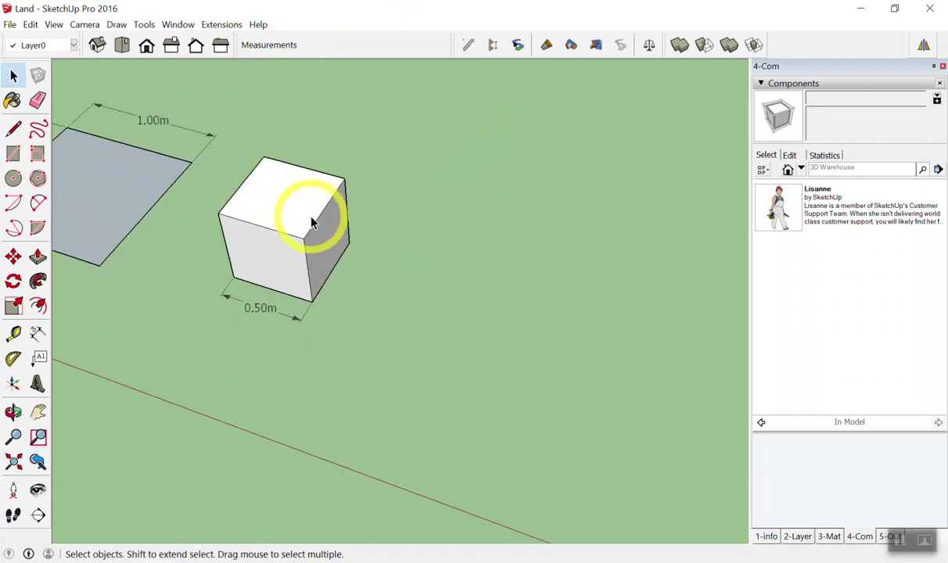
Step: Scale the cube lengthwise by a factor of 2 so it measures 1.00m
{"action": "left_click", "coordinate": [317, 223]}
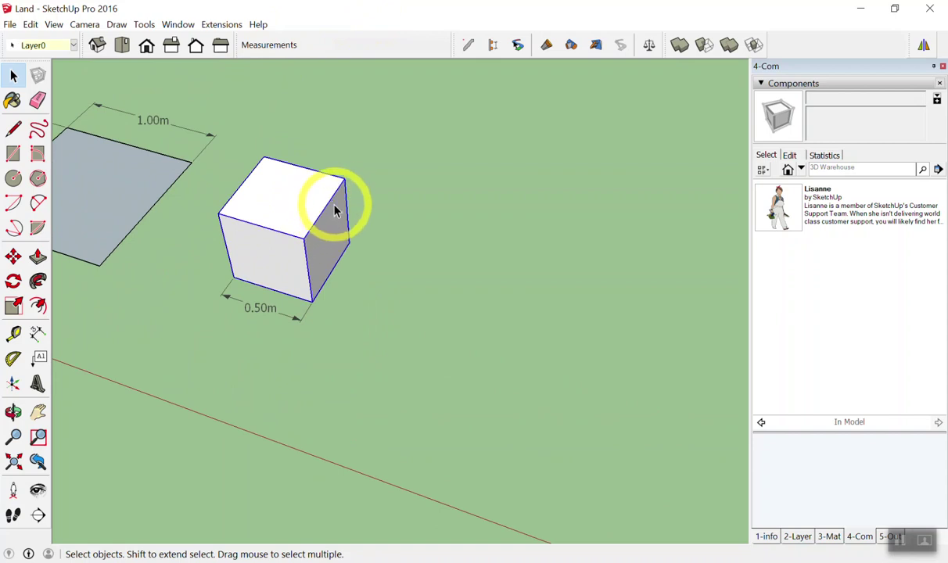
{"action": "key", "text": "s"}
{"action": "left_click_drag", "start_coordinate": [327, 241], "coordinate": [360, 254]}
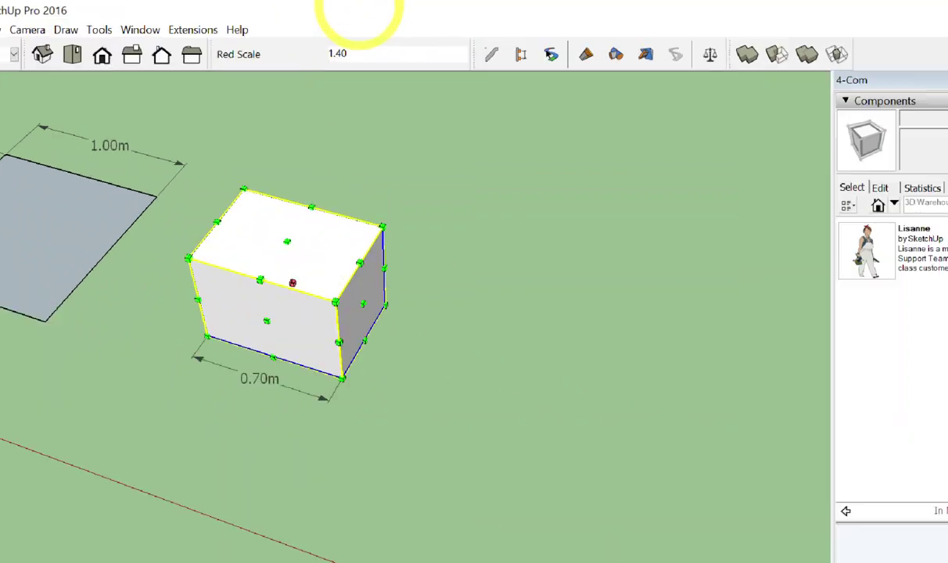
{"action": "type", "text": "2"}
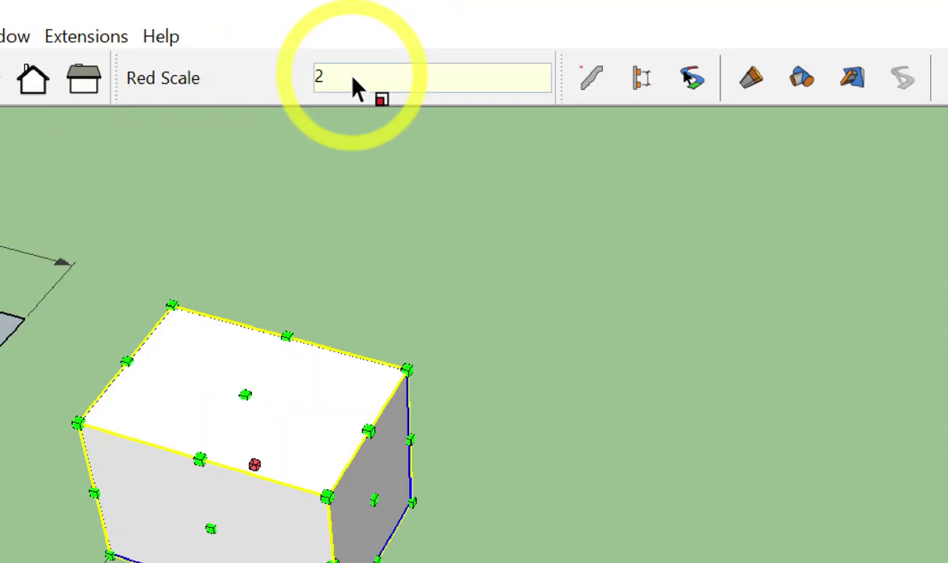
{"action": "key", "text": "Return"}
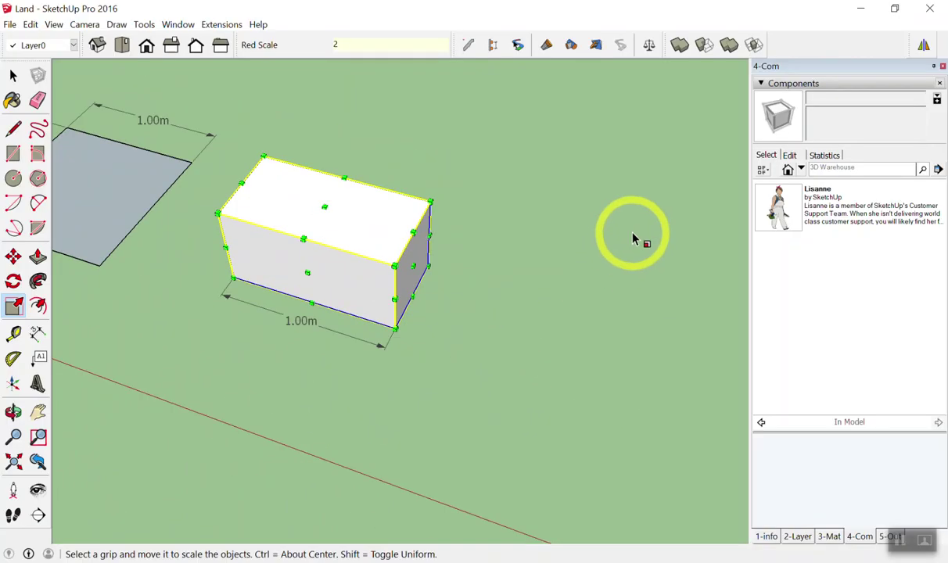
{"action": "key", "text": "space"}
{"action": "left_click", "coordinate": [595, 192]}
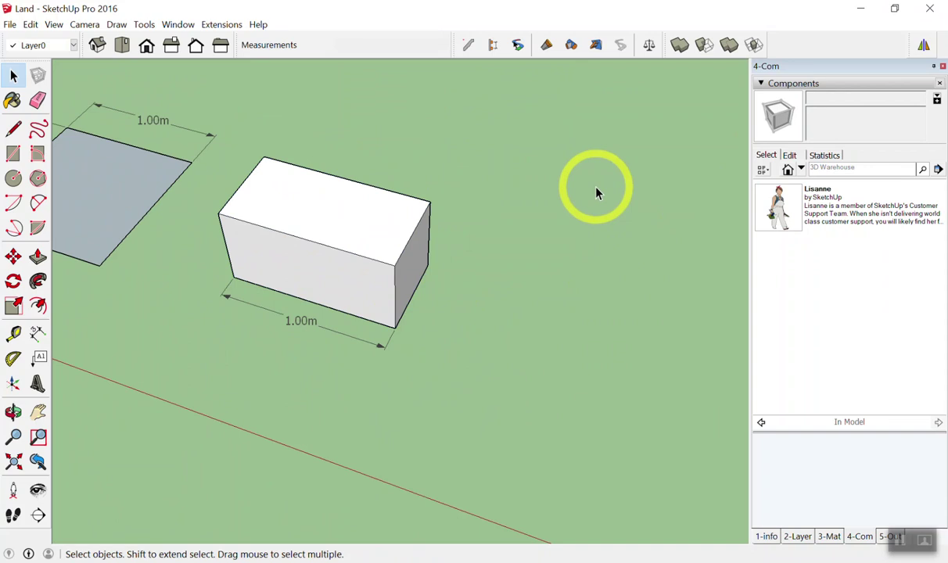
Step: Scale the box to 3.00m long, then undo back to the 0.50m cube
{"action": "left_click", "coordinate": [364, 221]}
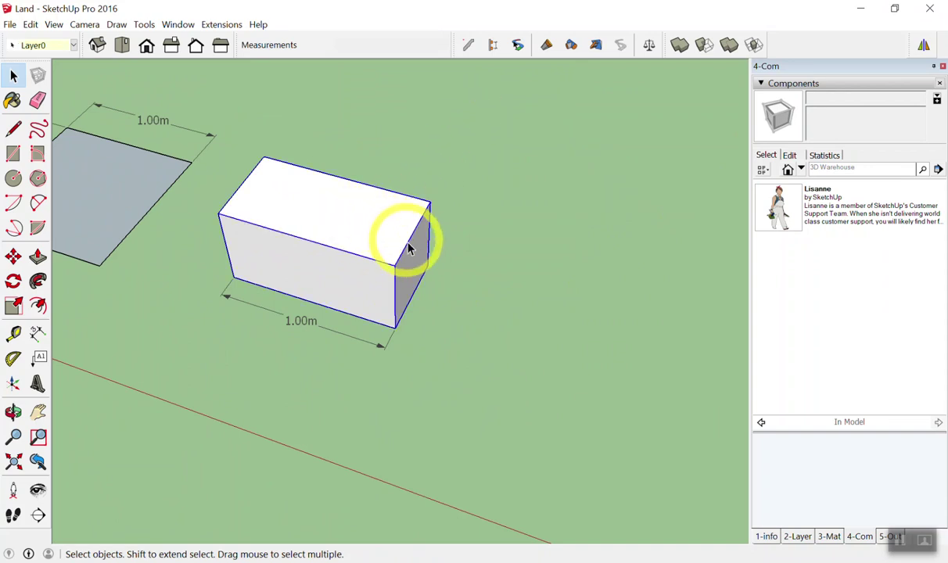
{"action": "key", "text": "s"}
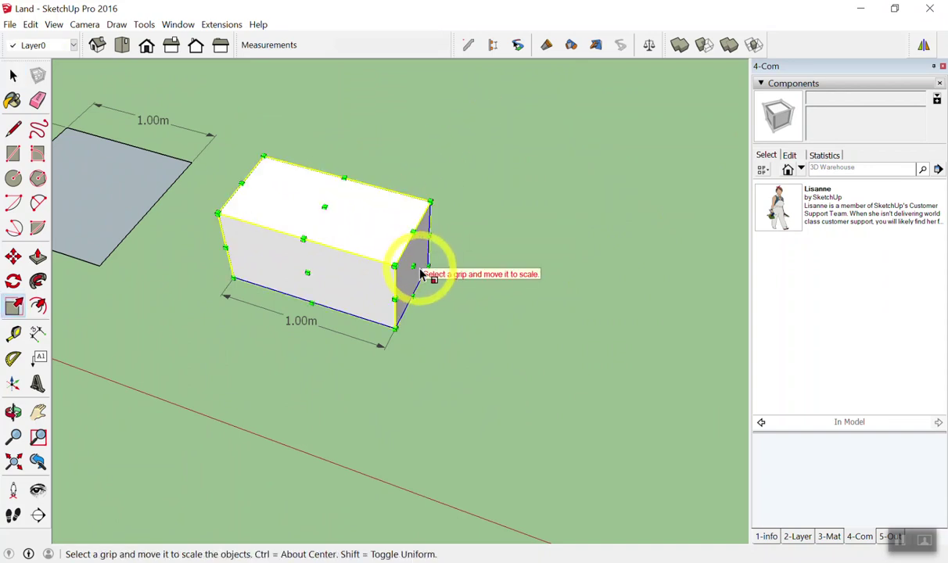
{"action": "left_click_drag", "start_coordinate": [409, 266], "coordinate": [436, 236]}
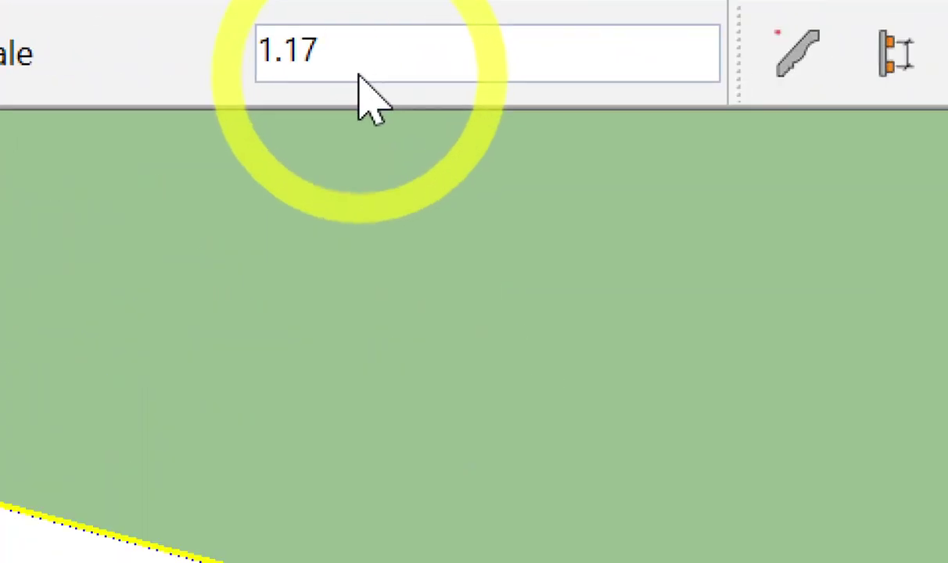
{"action": "type", "text": "3"}
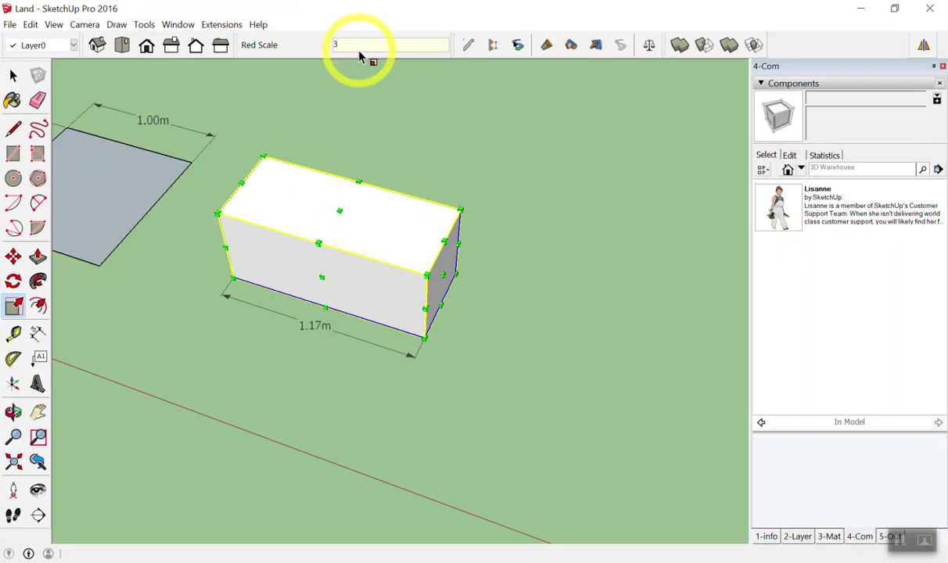
{"action": "key", "text": "Return"}
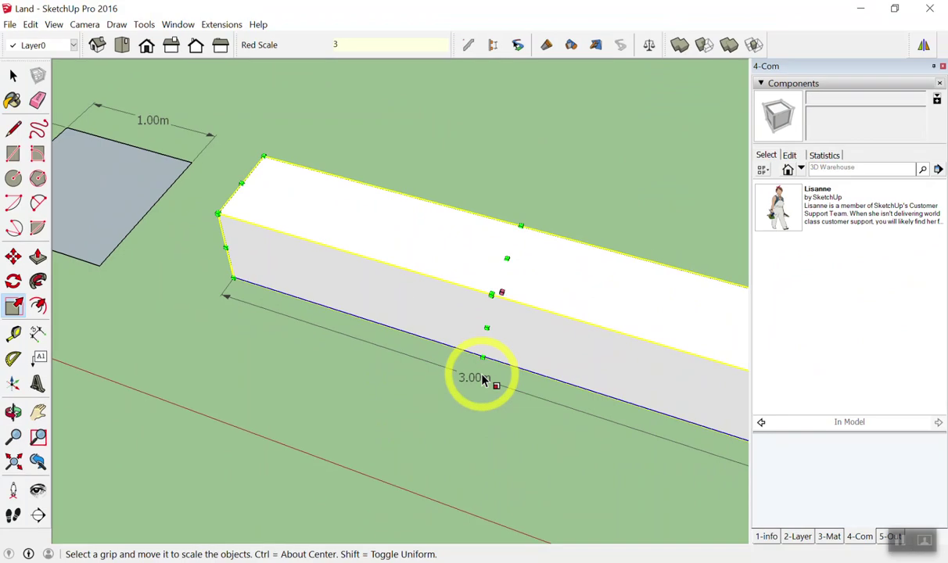
{"action": "key", "text": "ctrl+z"}
{"action": "key", "text": "ctrl+z"}
{"action": "key", "text": "space"}
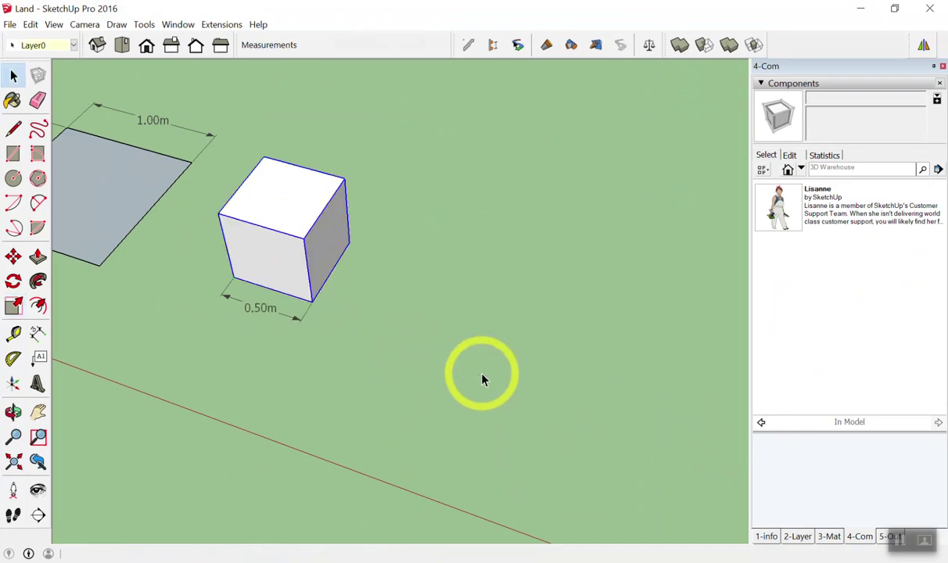
{"action": "left_click", "coordinate": [482, 380]}
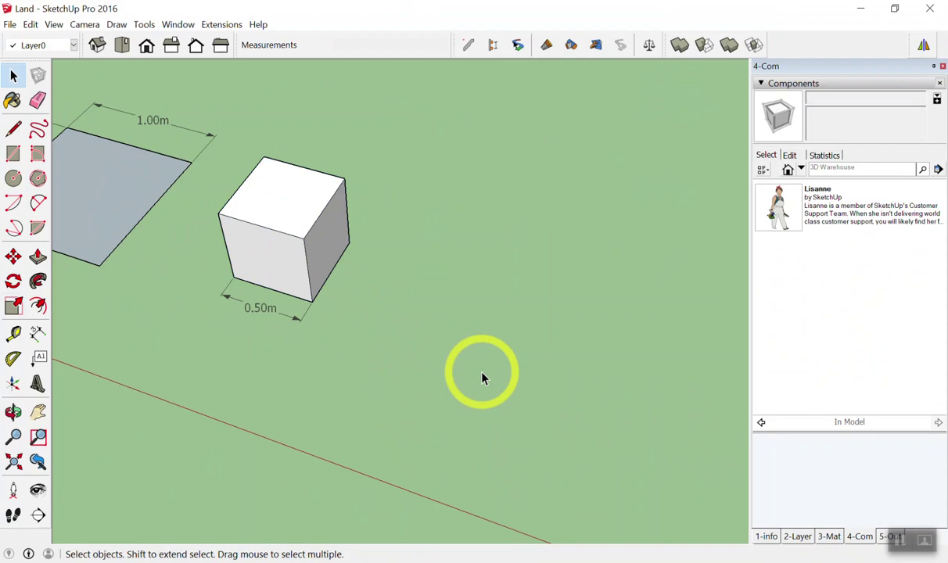
Step: Double the cube's length to 1.00m with a scale factor of 2
{"action": "left_click", "coordinate": [323, 221]}
{"action": "key", "text": "s"}
{"action": "left_click_drag", "start_coordinate": [349, 246], "coordinate": [434, 270]}
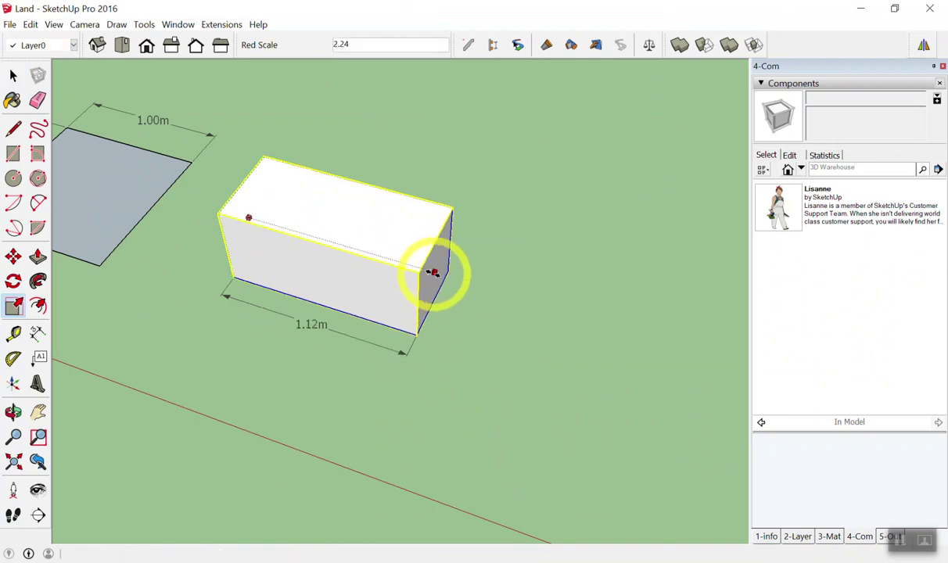
{"action": "type", "text": "2"}
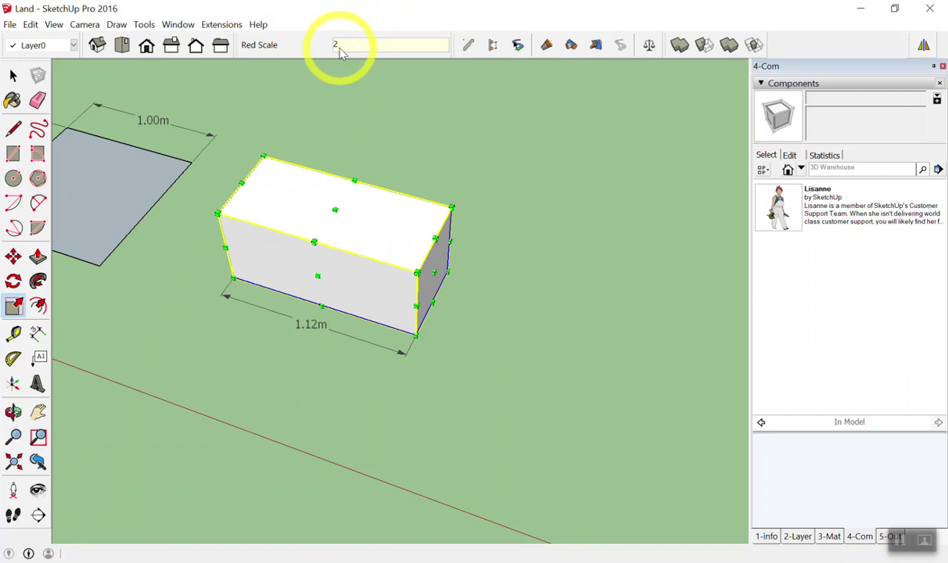
{"action": "key", "text": "Return"}
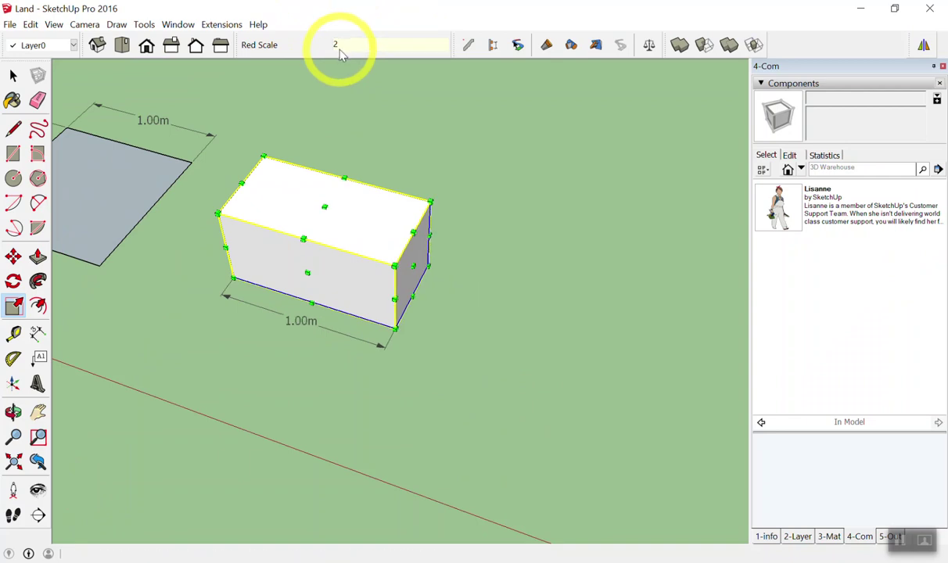
{"action": "key", "text": "space"}
{"action": "left_click", "coordinate": [389, 110]}
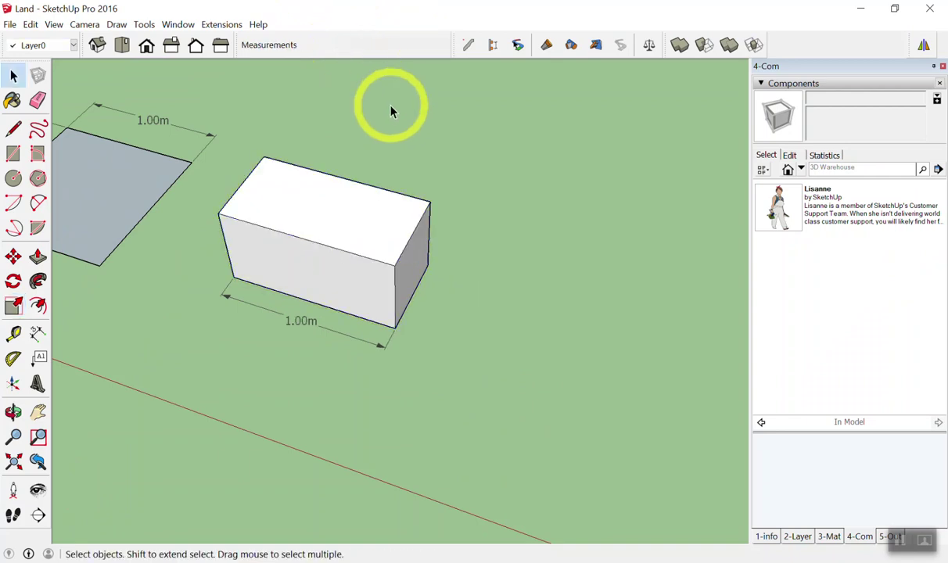
Step: Triple the box's length with a scale factor of 3, making it 3.00m
{"action": "left_click", "coordinate": [395, 244]}
{"action": "key", "text": "s"}
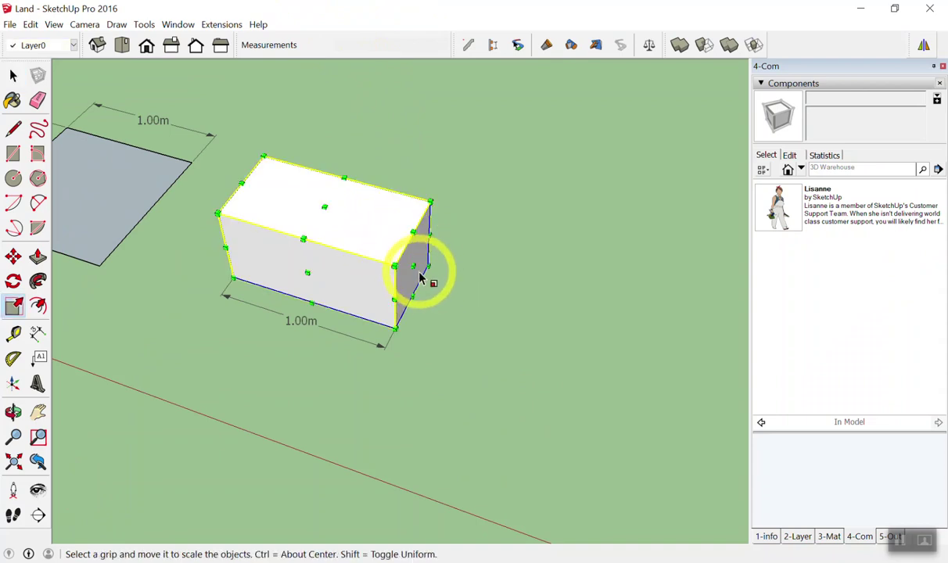
{"action": "left_click_drag", "start_coordinate": [420, 278], "coordinate": [438, 274]}
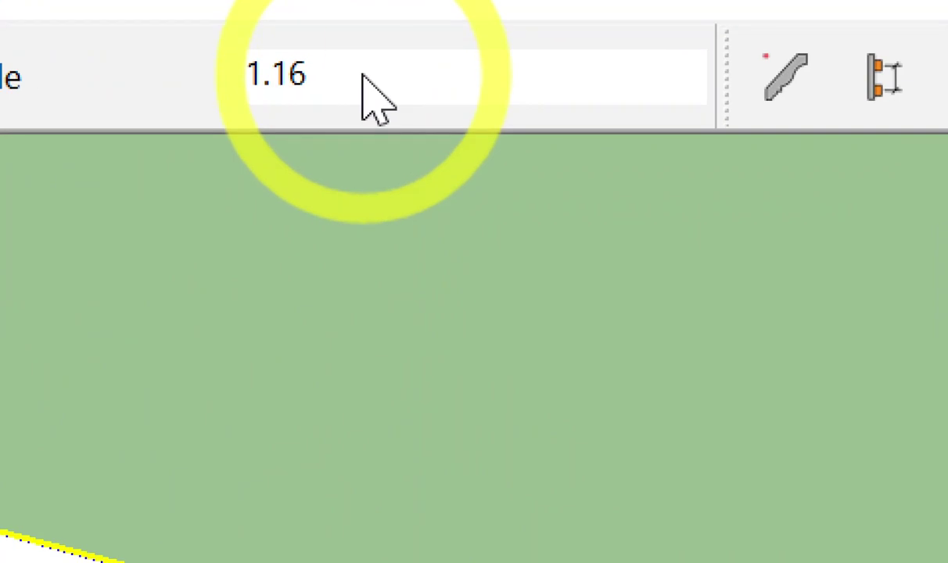
{"action": "type", "text": "3"}
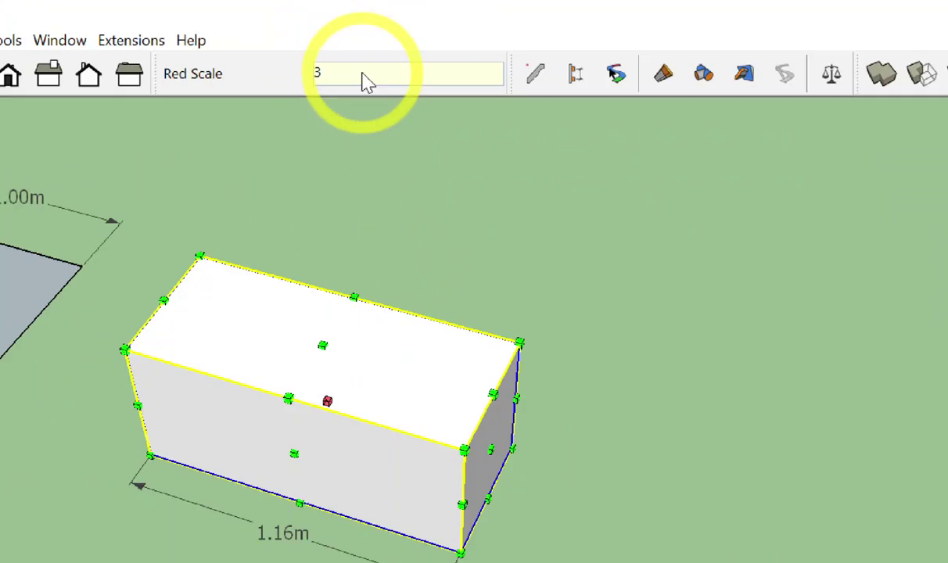
{"action": "key", "text": "Return"}
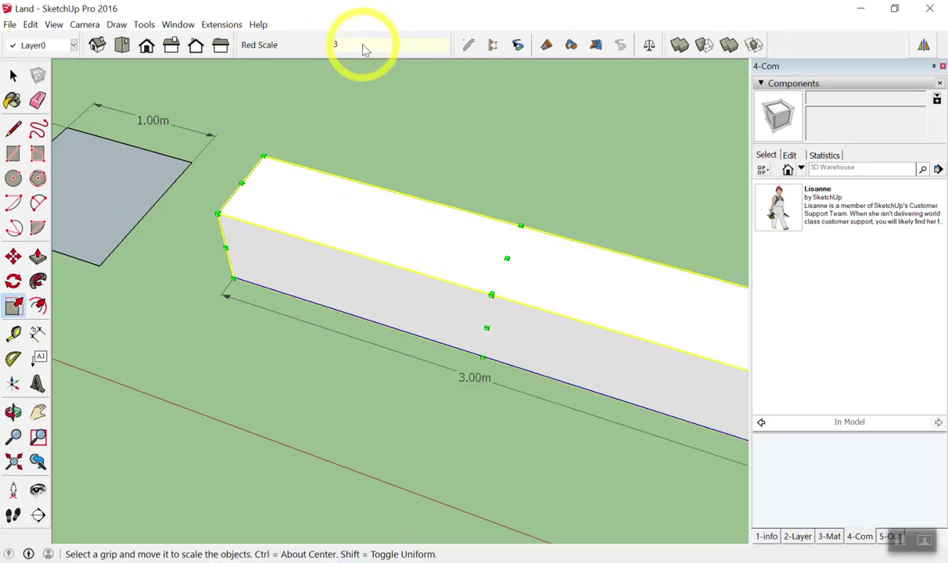
{"action": "key", "text": "space"}
{"action": "left_click", "coordinate": [414, 101]}
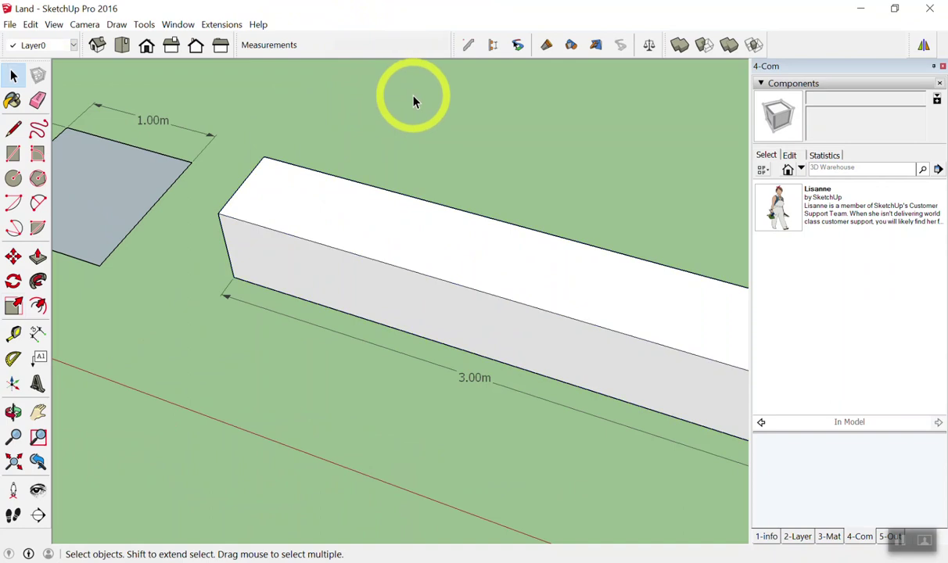
Step: Begin stretching the 3.00m box lengthwise again to give it a 2m length
{"action": "scroll", "coordinate": [233, 254], "scroll_direction": "down", "scroll_amount": 5}
{"action": "middle_click_drag", "start_coordinate": [233, 254], "coordinate": [546, 324]}
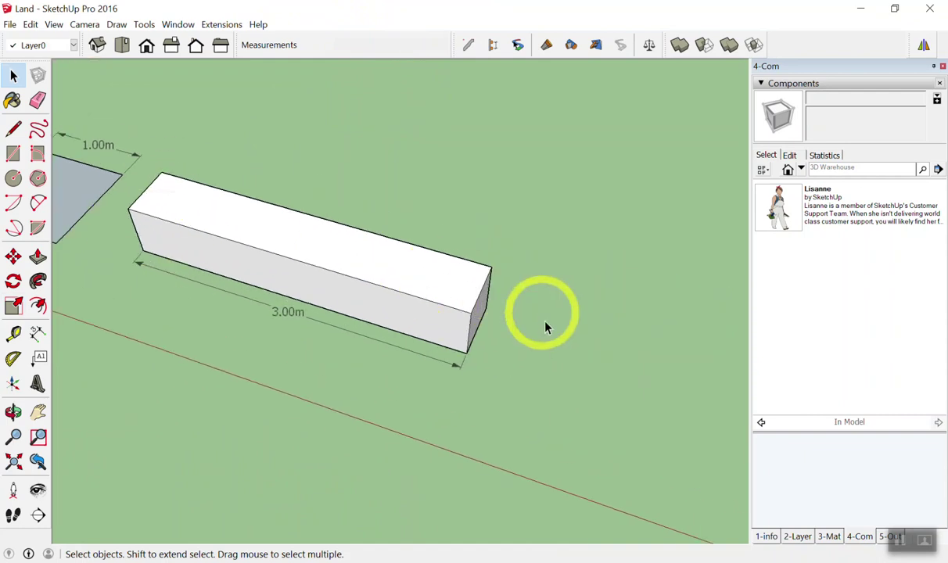
{"action": "scroll", "coordinate": [546, 325], "scroll_direction": "up", "scroll_amount": 5}
{"action": "middle_click_drag", "start_coordinate": [460, 289], "coordinate": [423, 270]}
{"action": "left_click", "coordinate": [423, 271]}
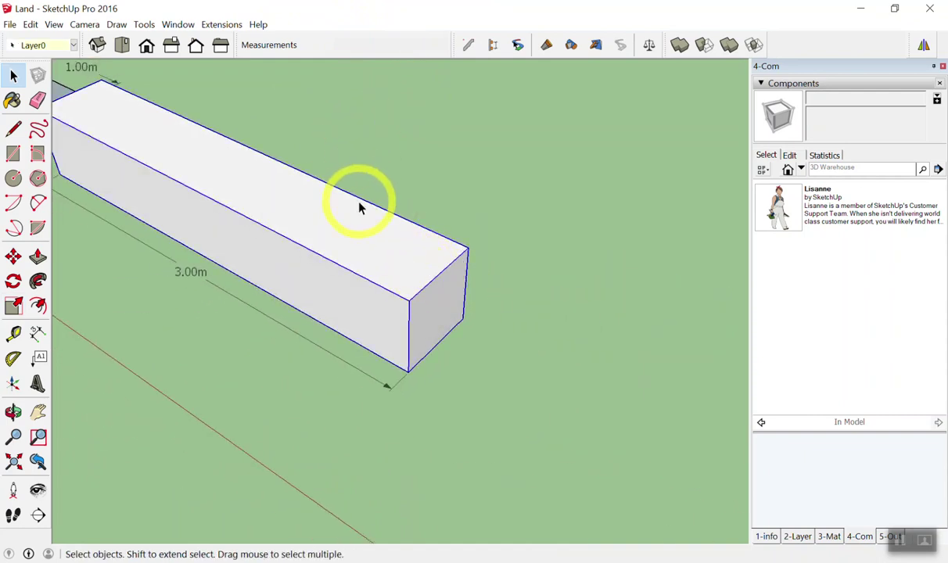
{"action": "key", "text": "s"}
{"action": "left_click_drag", "start_coordinate": [435, 314], "coordinate": [503, 373]}
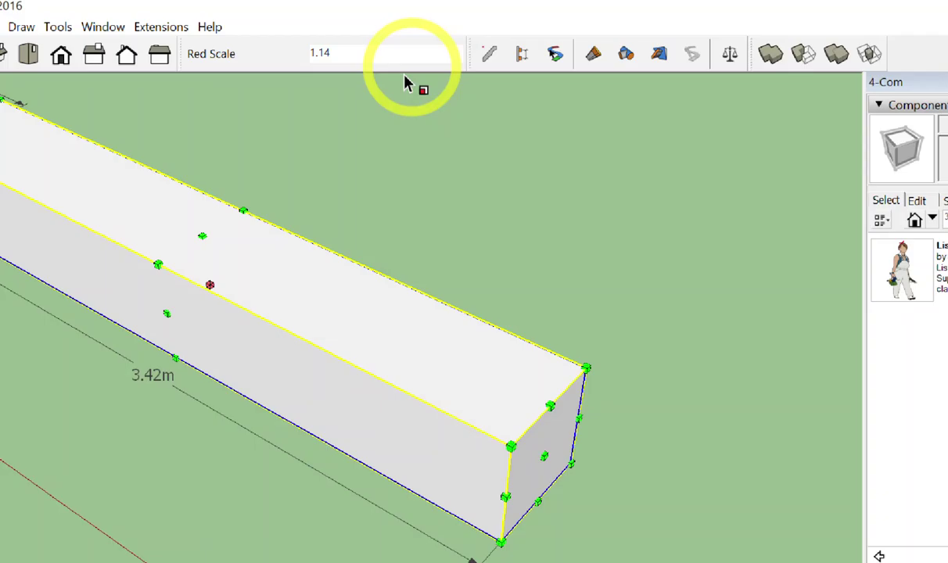
{"action": "type", "text": "2"}
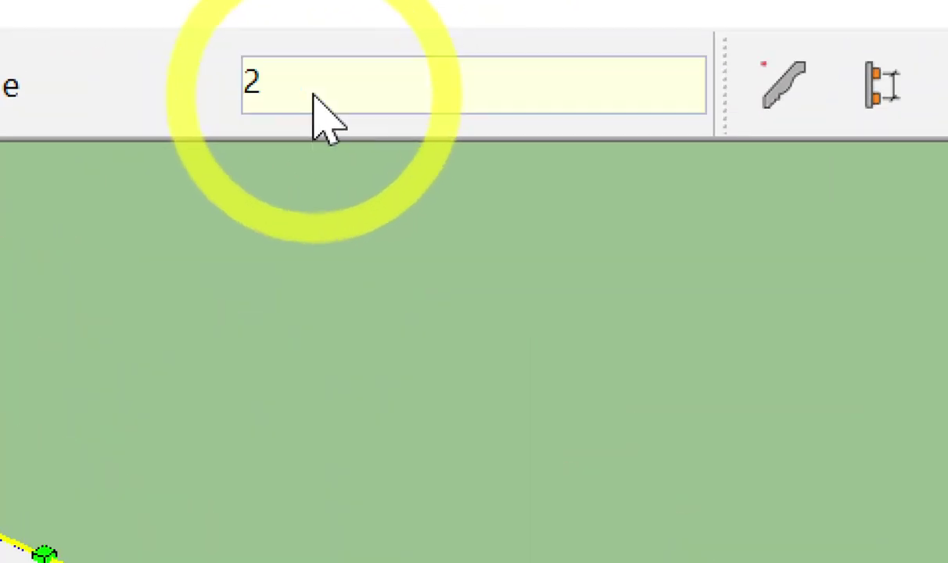
{"action": "type", "text": "m"}
{"action": "left_click", "coordinate": [313, 98]}
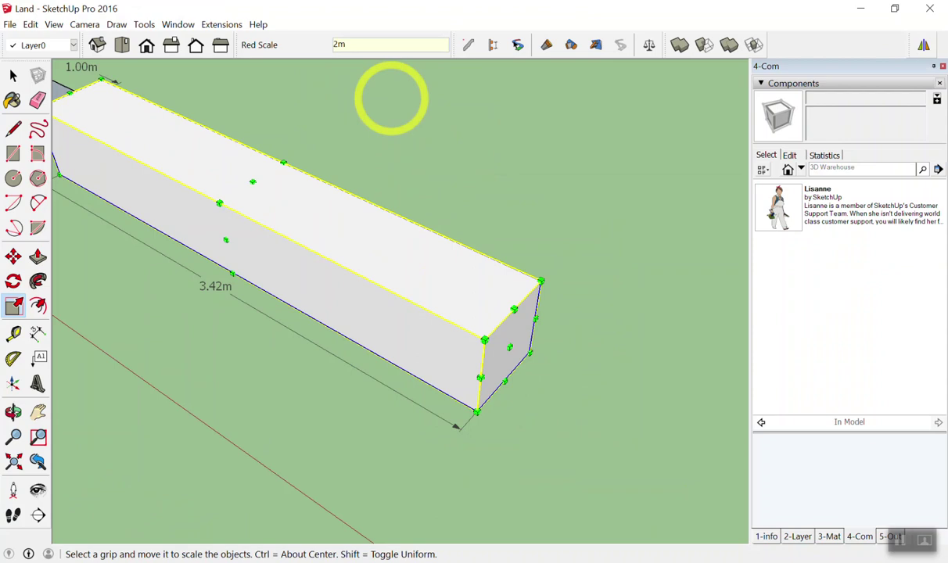
{"action": "key", "text": "Return"}
{"action": "key", "text": "space"}
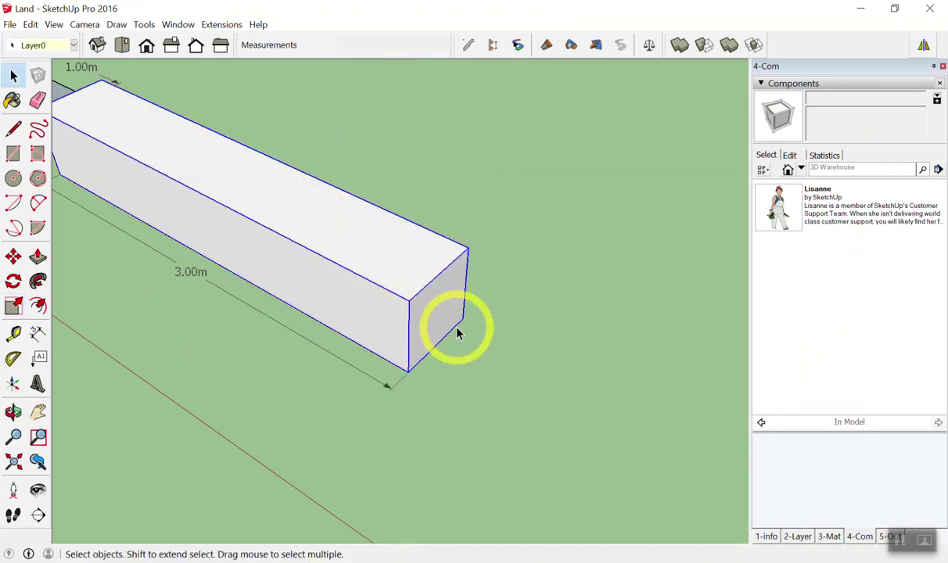
{"action": "key", "text": "s"}
{"action": "left_click_drag", "start_coordinate": [440, 311], "coordinate": [517, 355]}
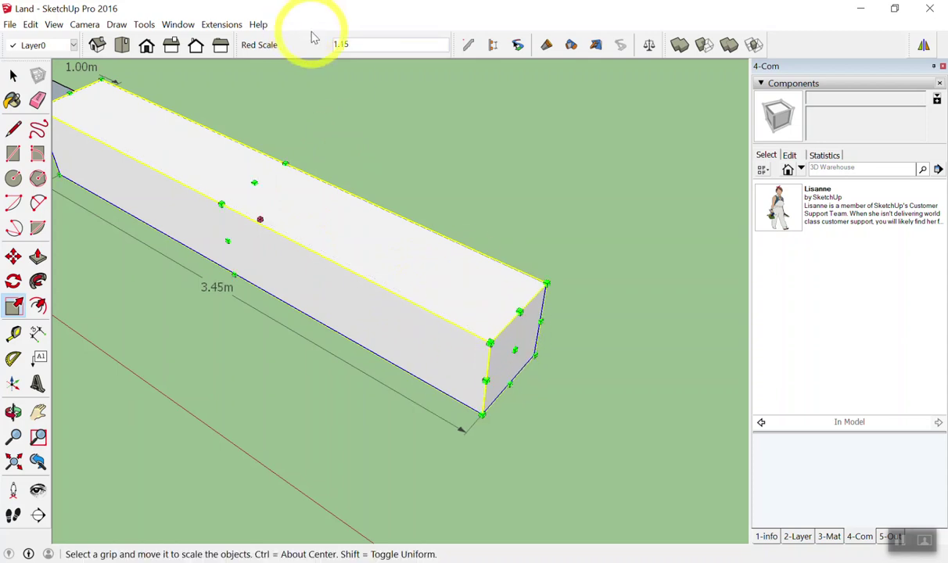
Step: Enter 2m to make the box 2.00m long
{"action": "type", "text": "2m"}
{"action": "key", "text": "Return"}
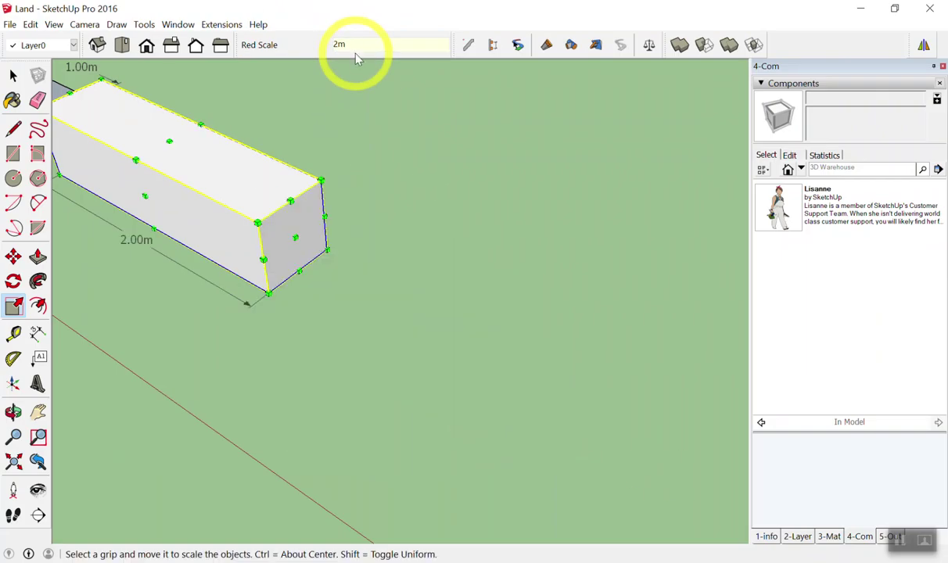
{"action": "scroll", "coordinate": [613, 415], "scroll_direction": "down", "scroll_amount": 5}
{"action": "scroll", "coordinate": [285, 275], "scroll_direction": "up", "scroll_amount": 4}
{"action": "scroll", "coordinate": [250, 205], "scroll_direction": "down", "scroll_amount": 3}
{"action": "scroll", "coordinate": [526, 356], "scroll_direction": "up", "scroll_amount": 2}
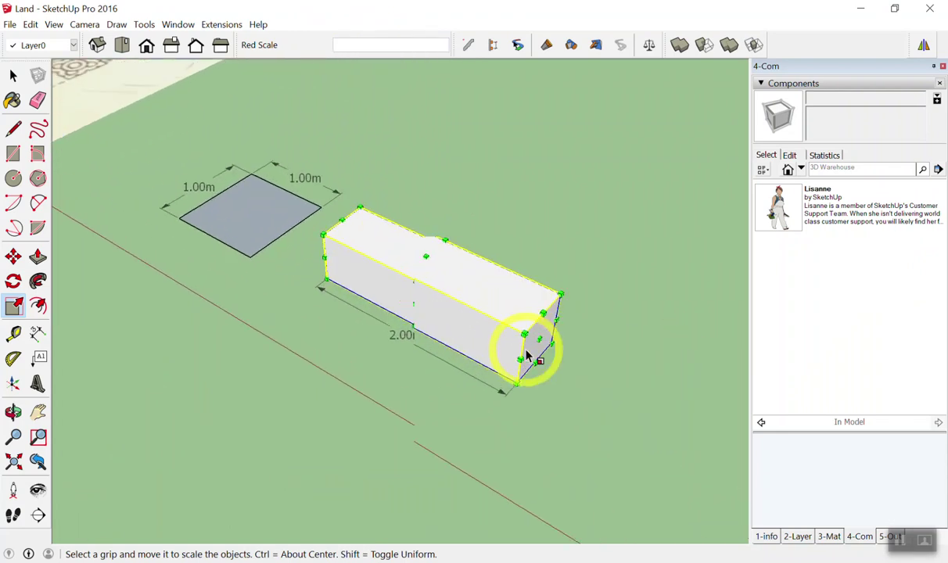
{"action": "scroll", "coordinate": [526, 355], "scroll_direction": "up", "scroll_amount": 3}
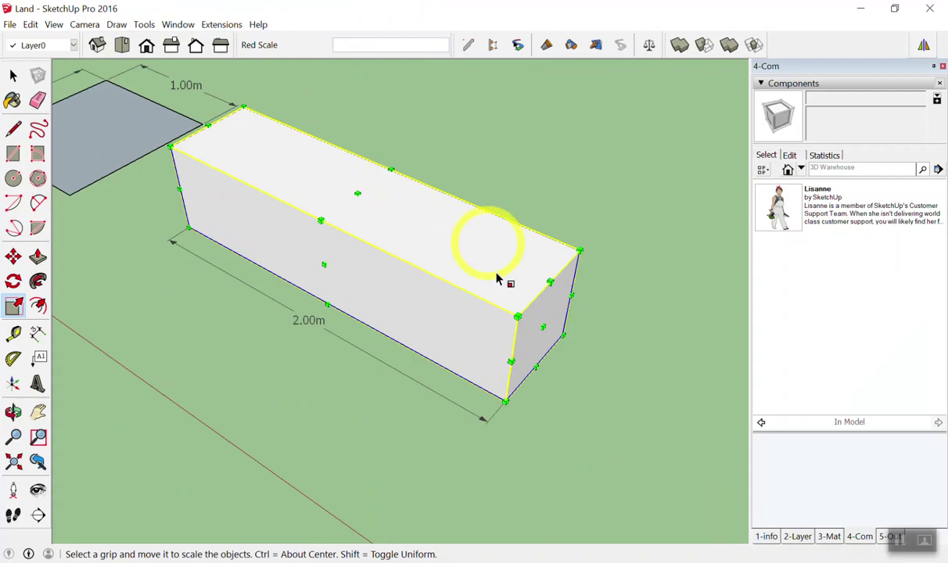
Step: Scale the box's length down to 0.10m into a thin slab and select it
{"action": "left_click", "coordinate": [544, 327]}
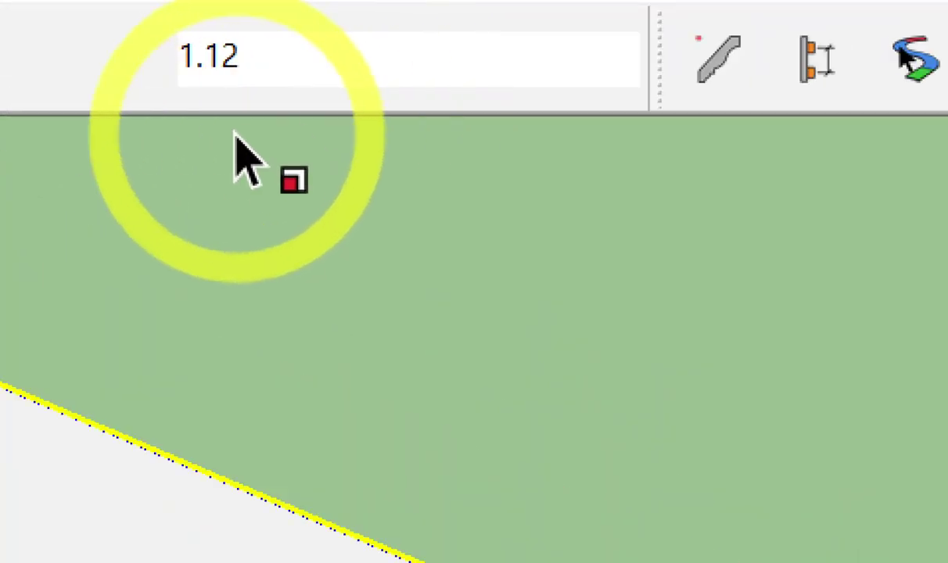
{"action": "type", "text": ".1m"}
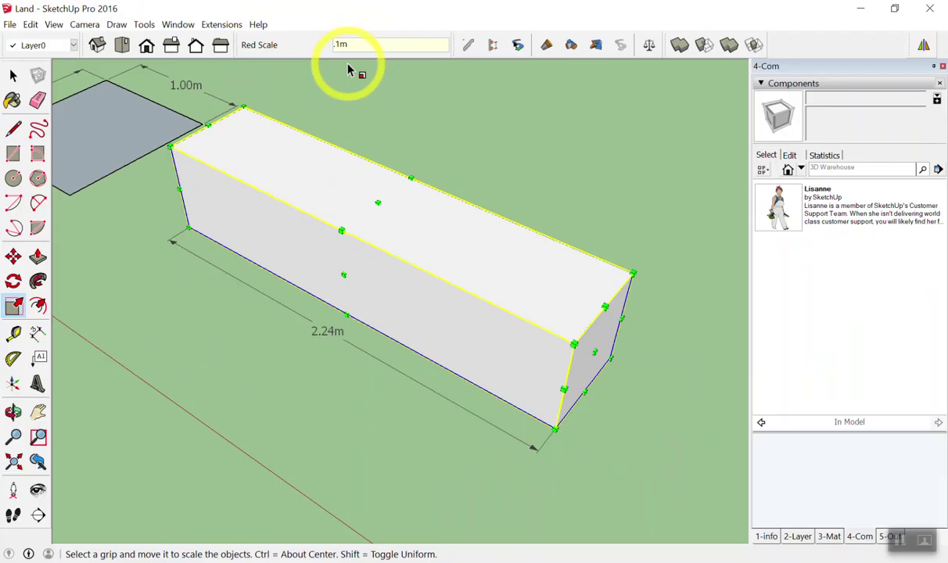
{"action": "key", "text": "Return"}
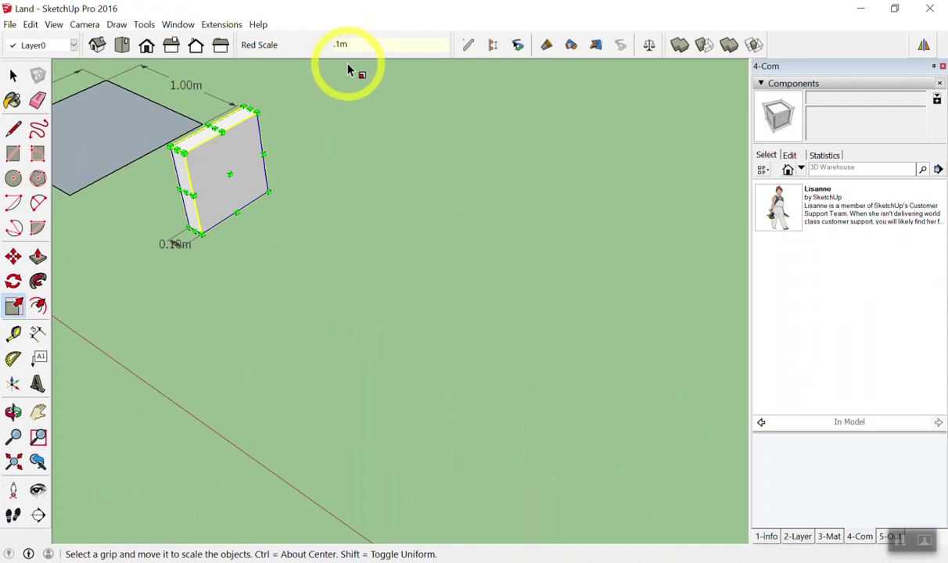
{"action": "key", "text": "Return"}
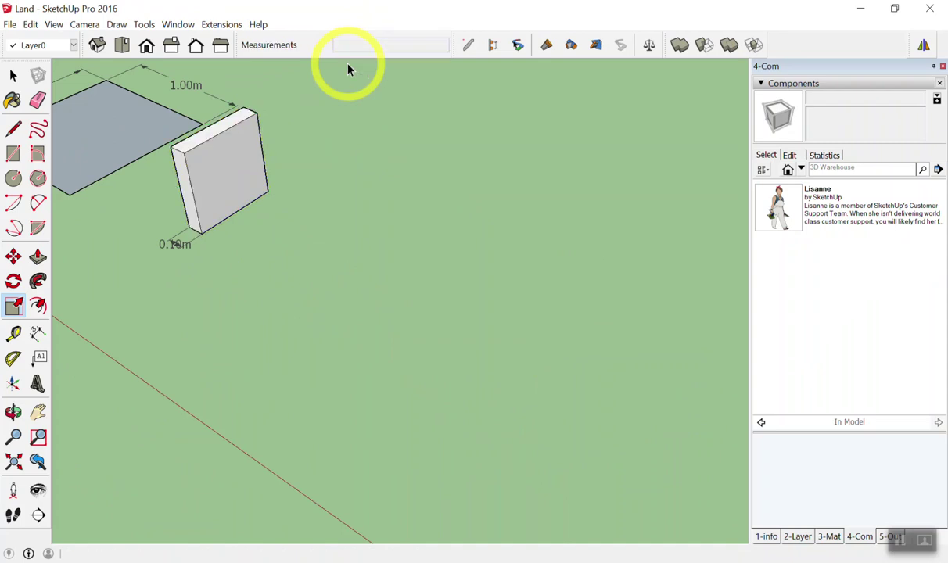
{"action": "scroll", "coordinate": [348, 70], "scroll_direction": "down", "scroll_amount": 3}
{"action": "key", "text": "space"}
{"action": "scroll", "coordinate": [329, 125], "scroll_direction": "up", "scroll_amount": 2}
{"action": "left_click", "coordinate": [363, 133]}
{"action": "mouse_move", "coordinate": [364, 133]}
{"action": "middle_mouse_down"}
{"action": "mouse_move", "coordinate": [369, 207]}
{"action": "mouse_move", "coordinate": [375, 183]}
{"action": "middle_mouse_up"}
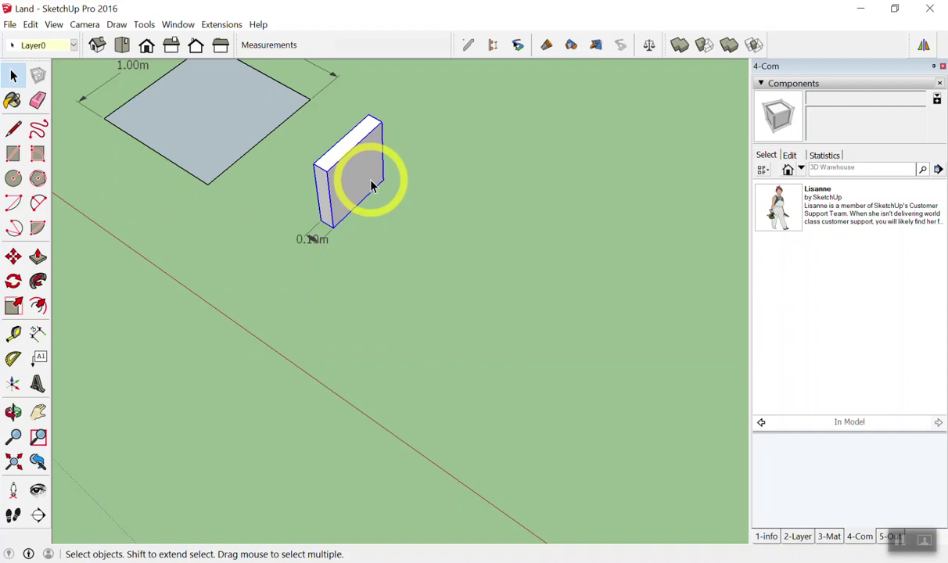
Step: Delete the thin box and the leftover 0.10m dimension
{"action": "key", "text": "Delete"}
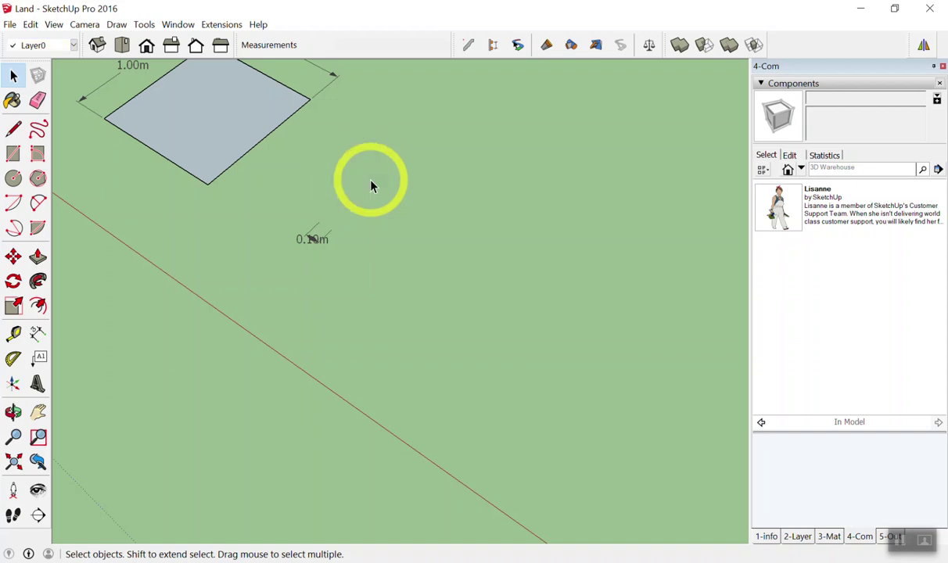
{"action": "mouse_move", "coordinate": [370, 184]}
{"action": "left_mouse_down"}
{"action": "mouse_move", "coordinate": [326, 296]}
{"action": "mouse_move", "coordinate": [313, 257]}
{"action": "left_mouse_up"}
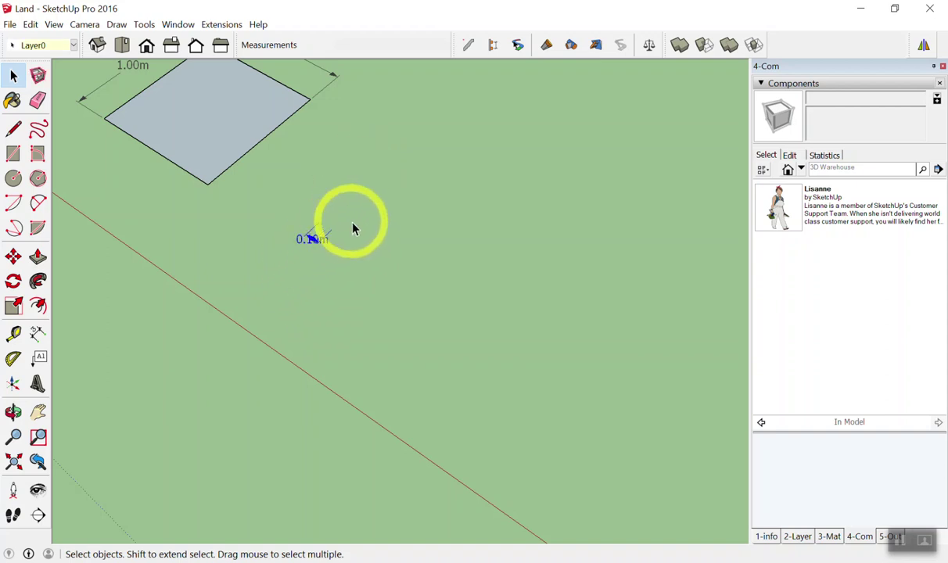
{"action": "key", "text": "Delete"}
{"action": "scroll", "coordinate": [576, 533], "scroll_direction": "down", "scroll_amount": 3}
{"action": "scroll", "coordinate": [368, 281], "scroll_direction": "up", "scroll_amount": 5}
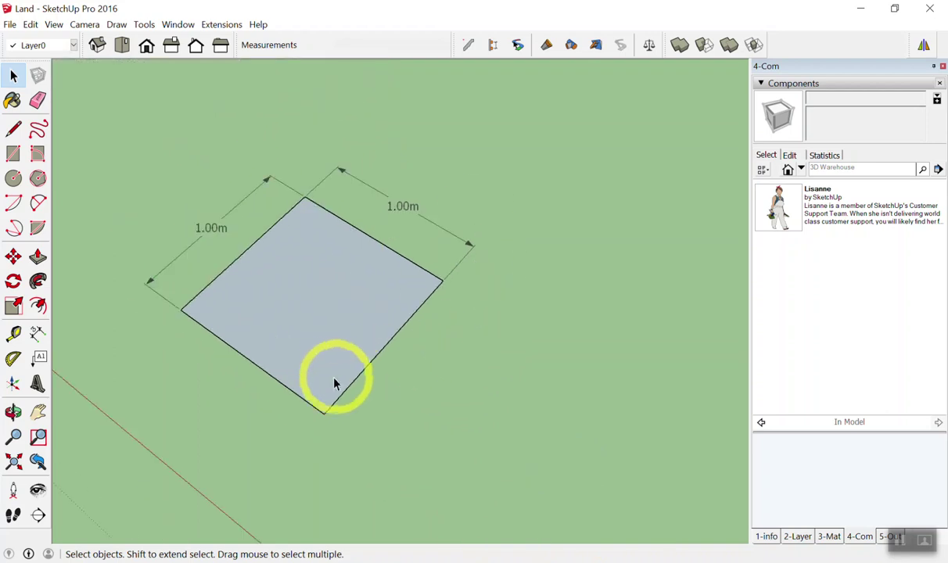
Step: Switch to the top view and place a 1 m² area label on the square's face
{"action": "key", "text": "F2"}
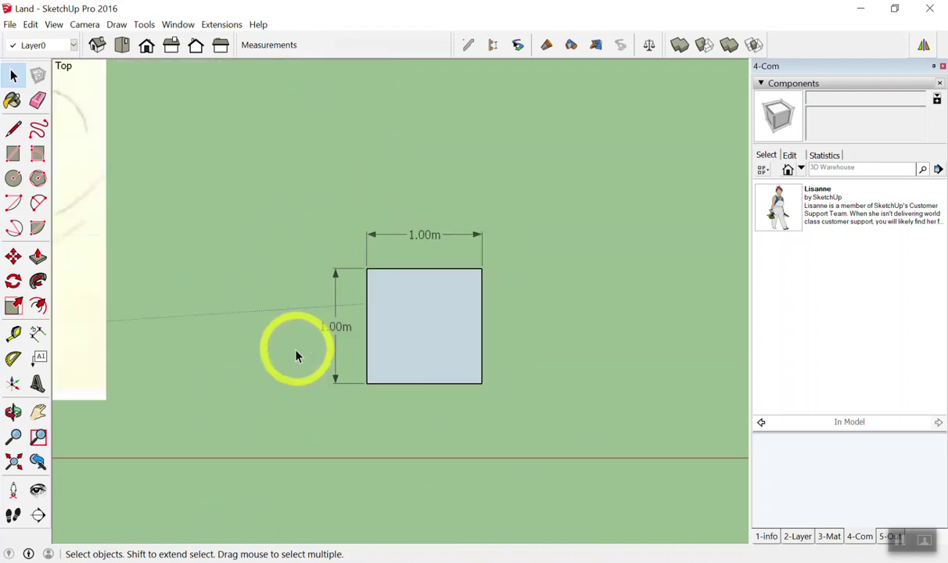
{"action": "scroll", "coordinate": [551, 370], "scroll_direction": "up", "scroll_amount": 1}
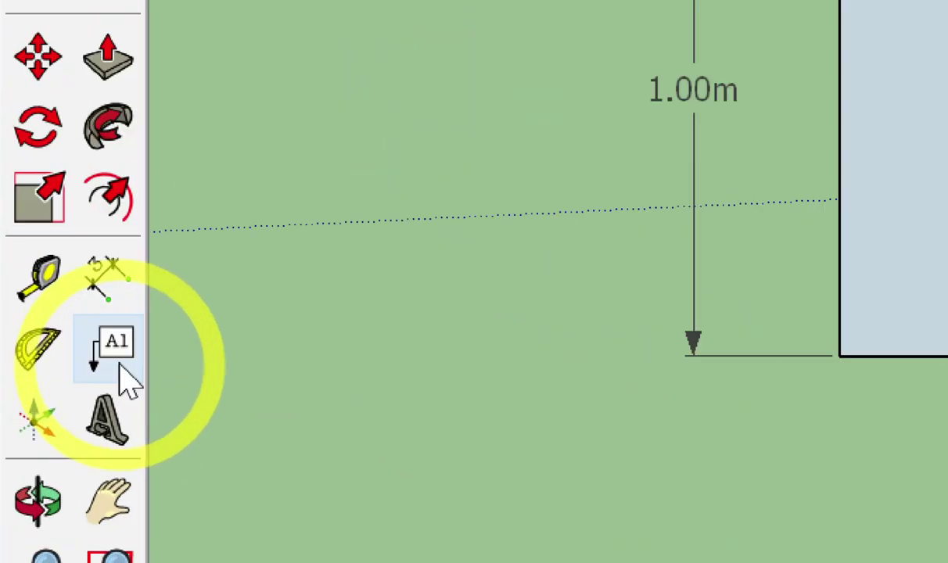
{"action": "left_click", "coordinate": [39, 358]}
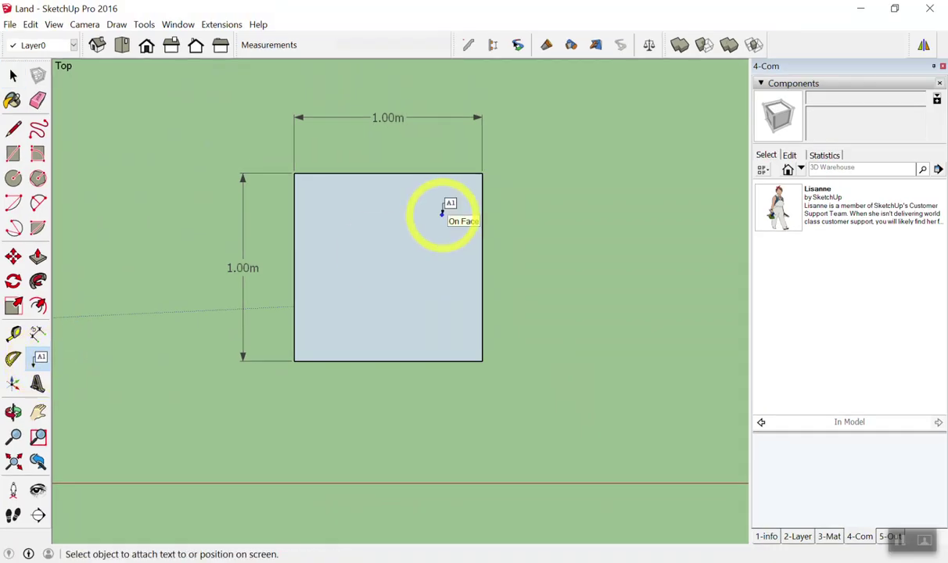
{"action": "left_click", "coordinate": [441, 218]}
{"action": "left_click", "coordinate": [519, 181]}
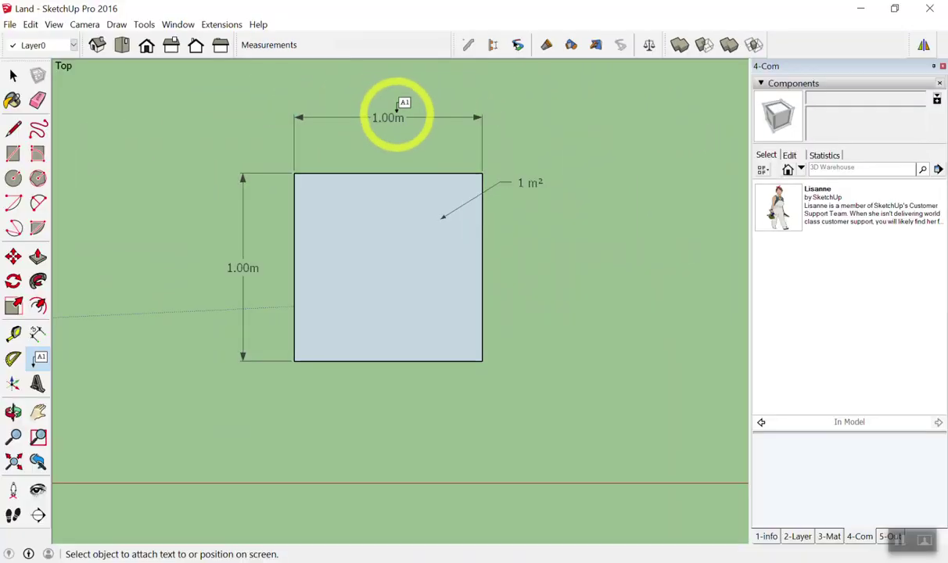
Step: In Model Info > Units, keep lengths in metres with 0.0000m precision so the sides read 1.0000m
{"action": "key", "text": "space"}
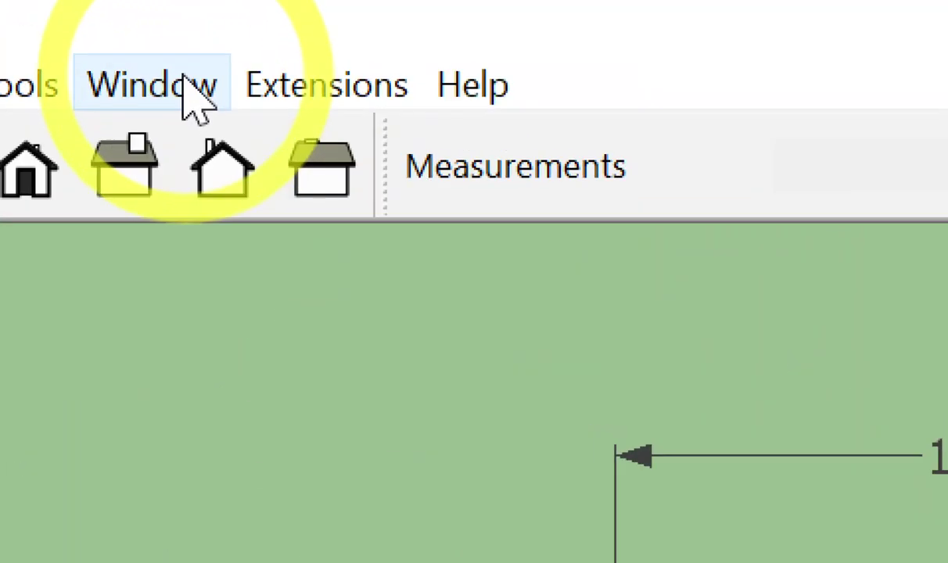
{"action": "left_click", "coordinate": [188, 25]}
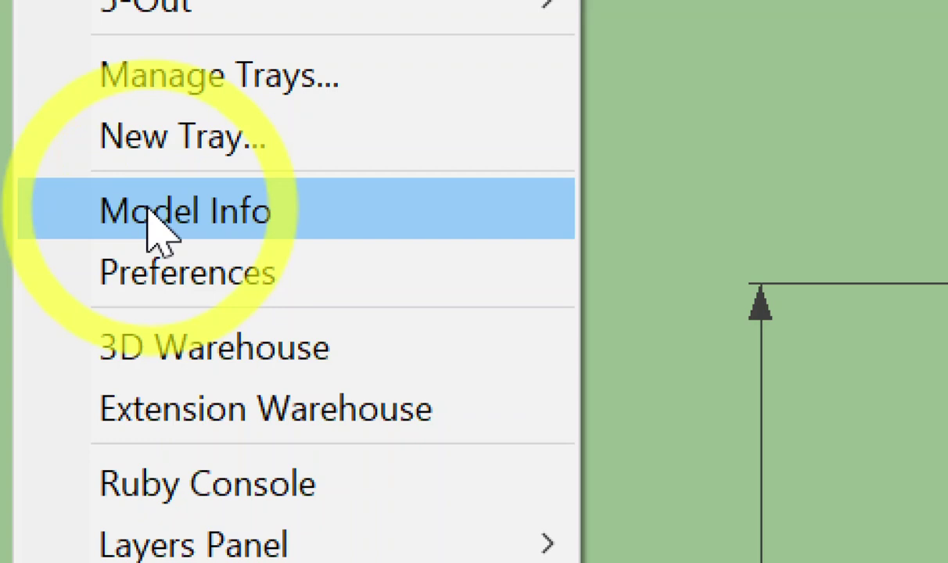
{"action": "left_click", "coordinate": [153, 222]}
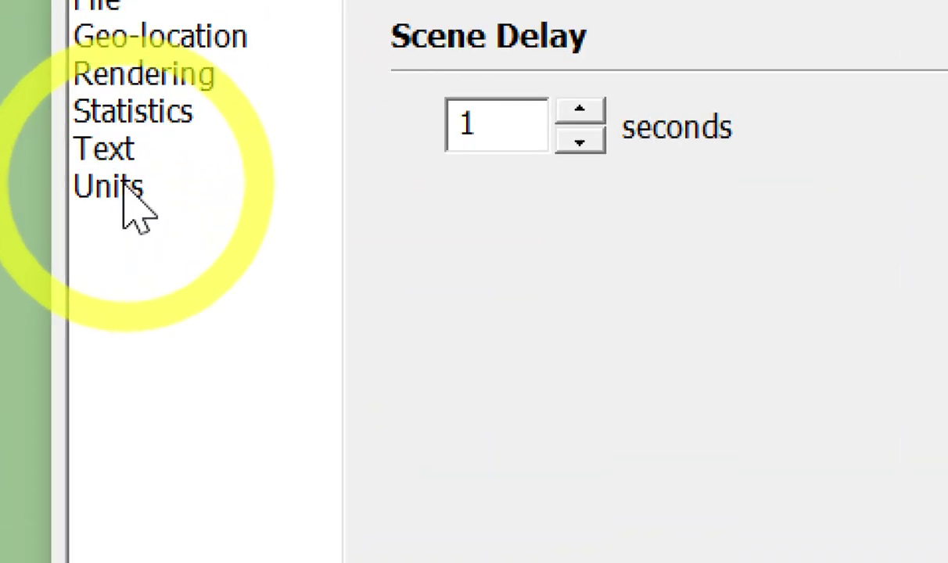
{"action": "left_click", "coordinate": [125, 192]}
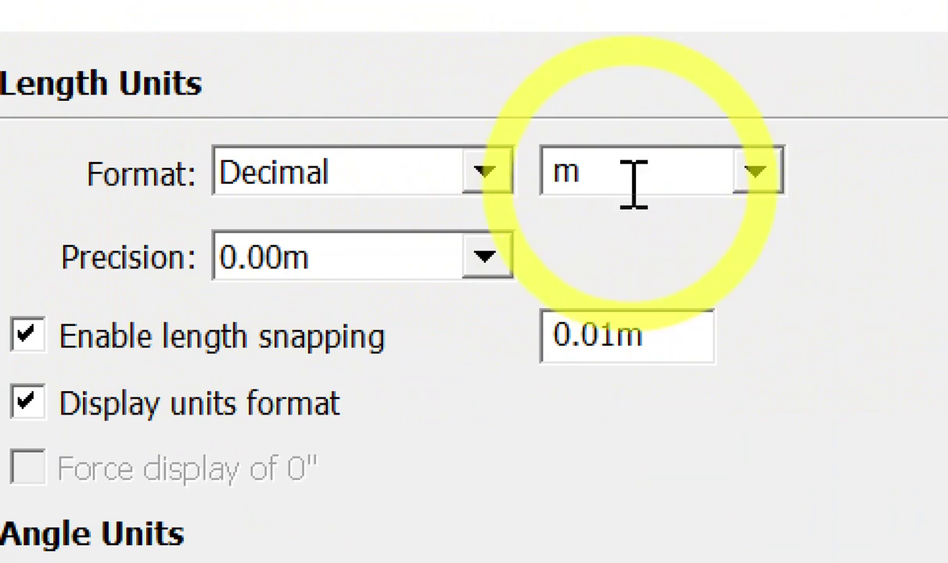
{"action": "left_click", "coordinate": [757, 174]}
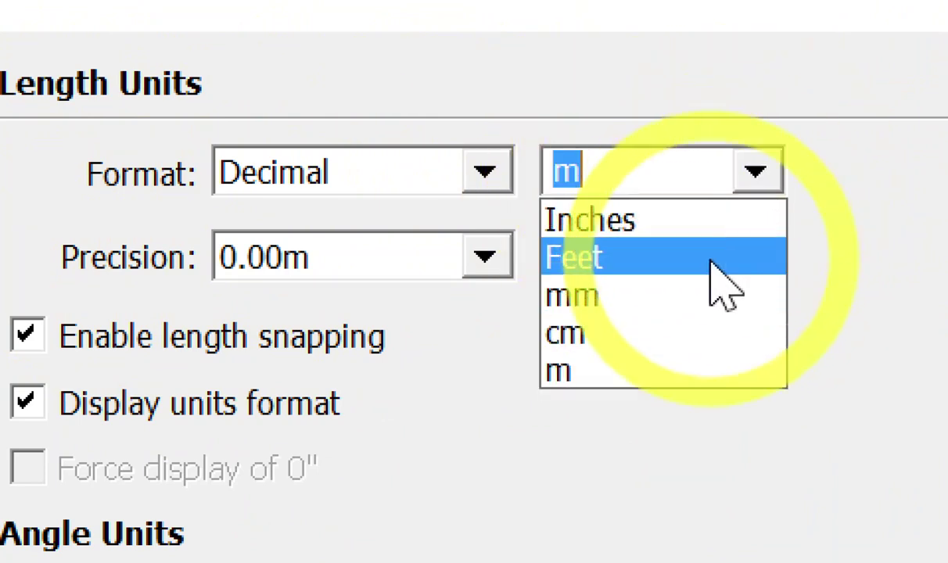
{"action": "left_click", "coordinate": [702, 301]}
{"action": "left_click", "coordinate": [754, 178]}
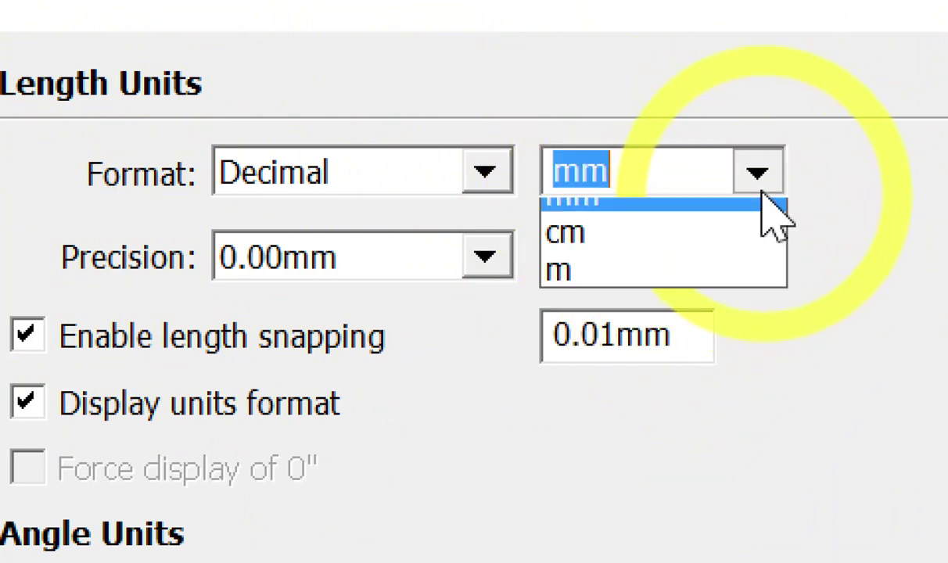
{"action": "left_click", "coordinate": [714, 383]}
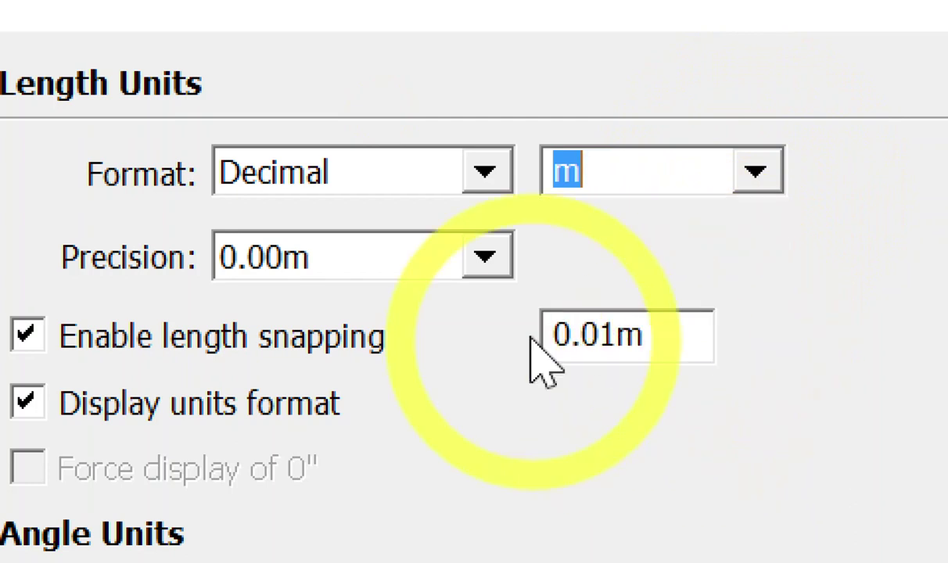
{"action": "left_click", "coordinate": [325, 264]}
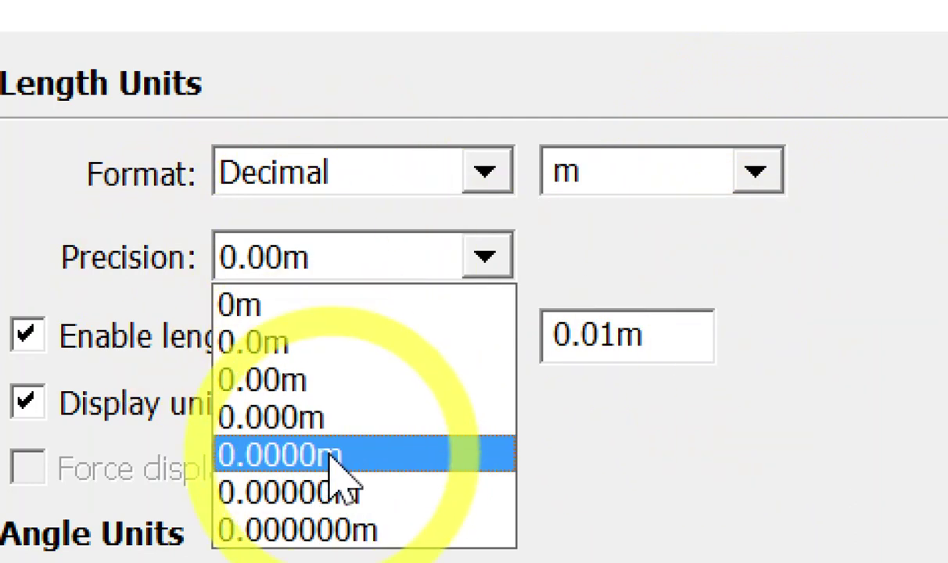
{"action": "left_click", "coordinate": [335, 453]}
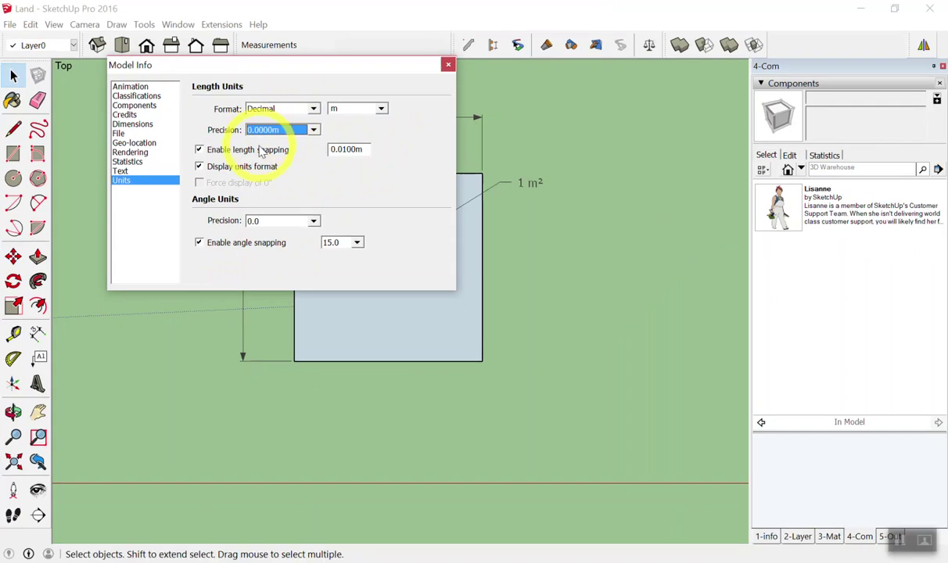
{"action": "left_click_drag", "start_coordinate": [269, 70], "coordinate": [502, 152]}
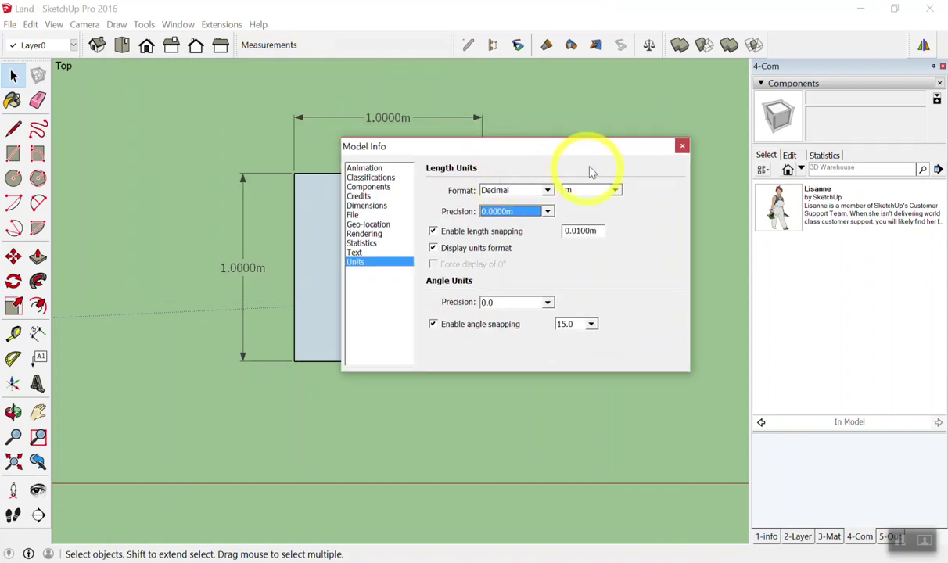
Step: Close Model Info, then start another text label on the face and cancel it
{"action": "left_click", "coordinate": [681, 146]}
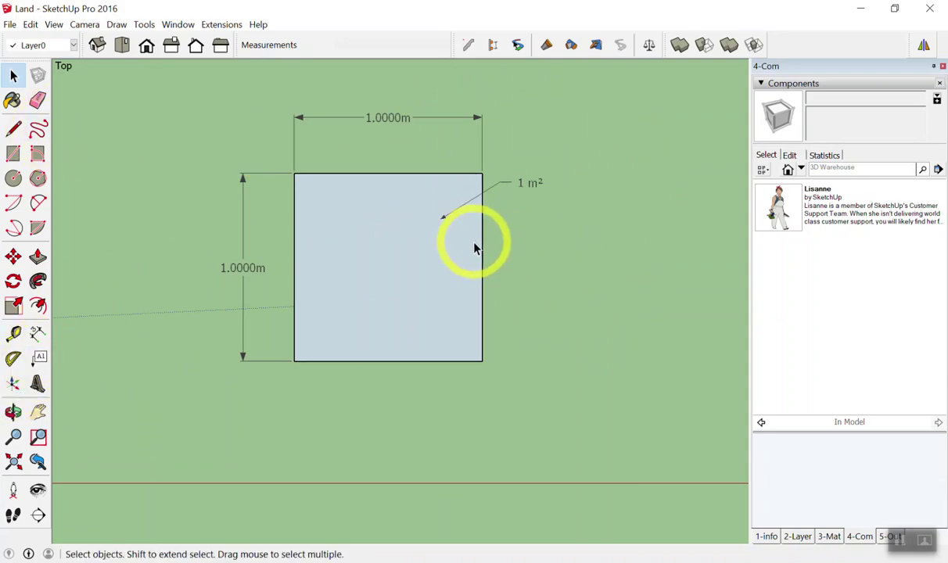
{"action": "left_click", "coordinate": [40, 360]}
{"action": "left_click", "coordinate": [473, 230]}
{"action": "left_click", "coordinate": [508, 229]}
{"action": "left_click", "coordinate": [546, 205]}
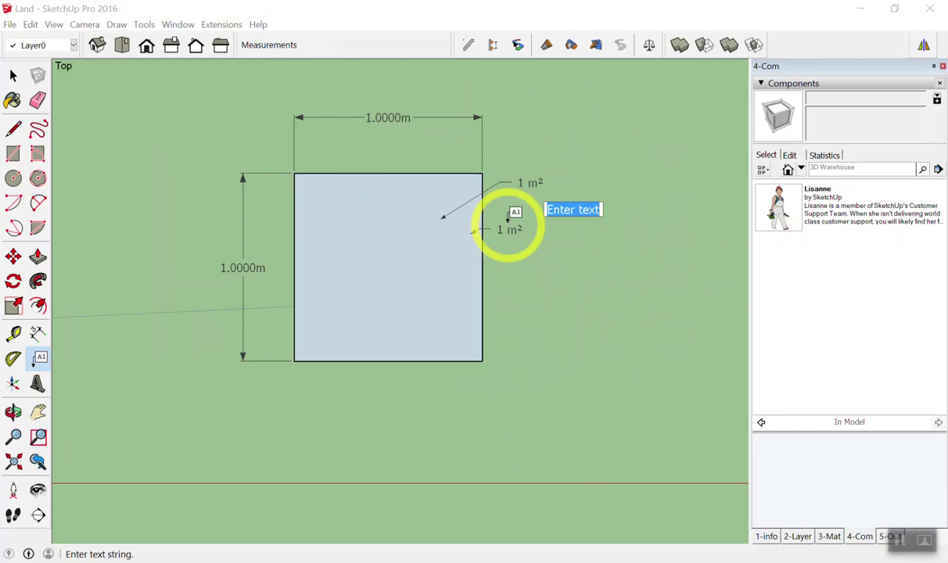
{"action": "key", "text": "Escape"}
Step: Erase both 1 m² labels beside the square with the Eraser
{"action": "key", "text": "e"}
{"action": "left_click_drag", "start_coordinate": [532, 183], "coordinate": [513, 234]}
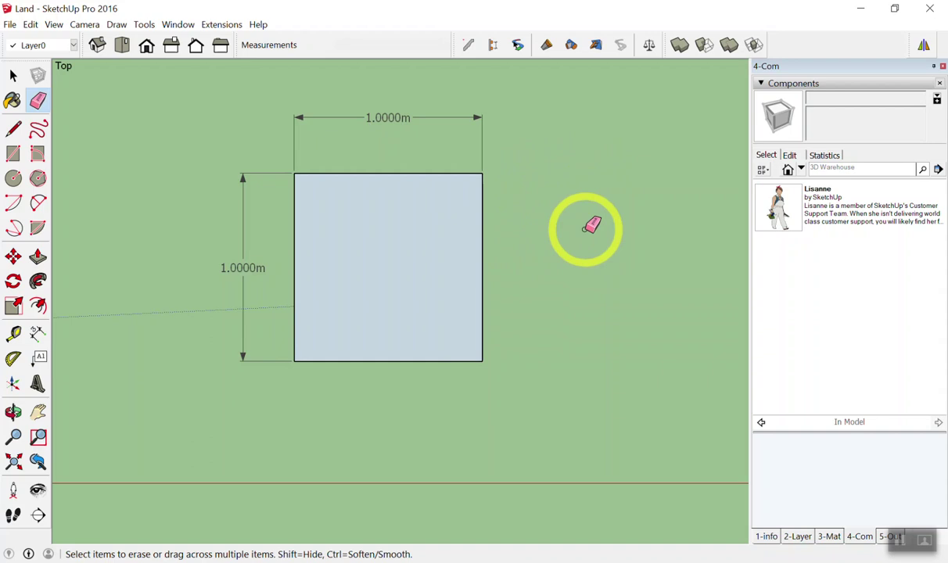
{"action": "scroll", "coordinate": [153, 239], "scroll_direction": "down", "scroll_amount": 1}
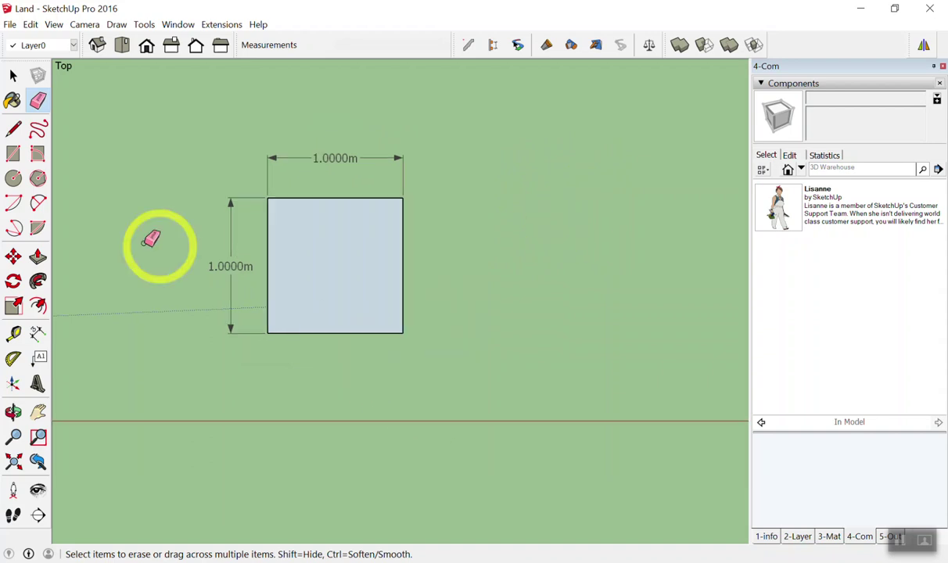
{"action": "scroll", "coordinate": [211, 248], "scroll_direction": "down", "scroll_amount": 1}
Step: Select the square's face
{"action": "key", "text": "space"}
{"action": "scroll", "coordinate": [235, 245], "scroll_direction": "up", "scroll_amount": 1}
{"action": "scroll", "coordinate": [234, 245], "scroll_direction": "up", "scroll_amount": 1}
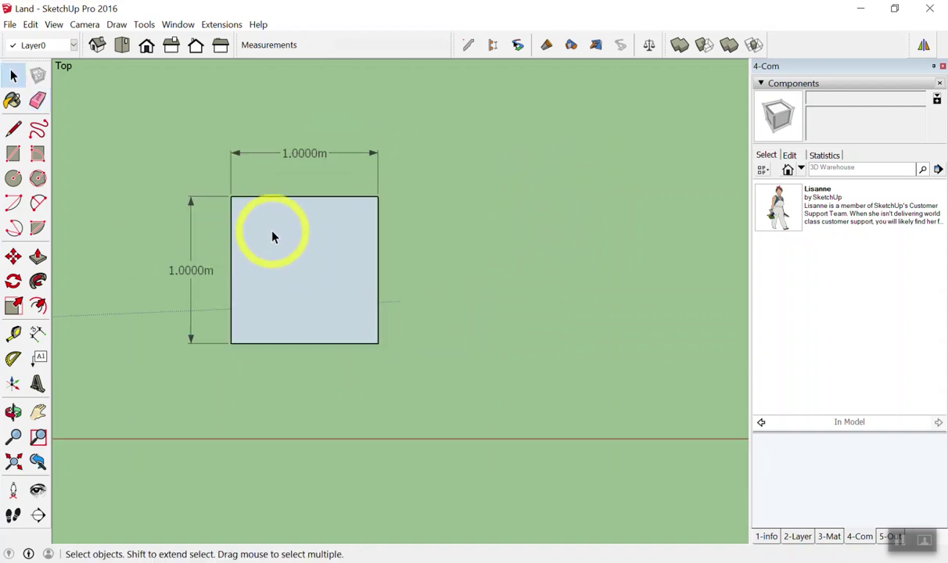
{"action": "left_click", "coordinate": [272, 237]}
{"action": "left_click", "coordinate": [423, 258]}
{"action": "left_click", "coordinate": [319, 260]}
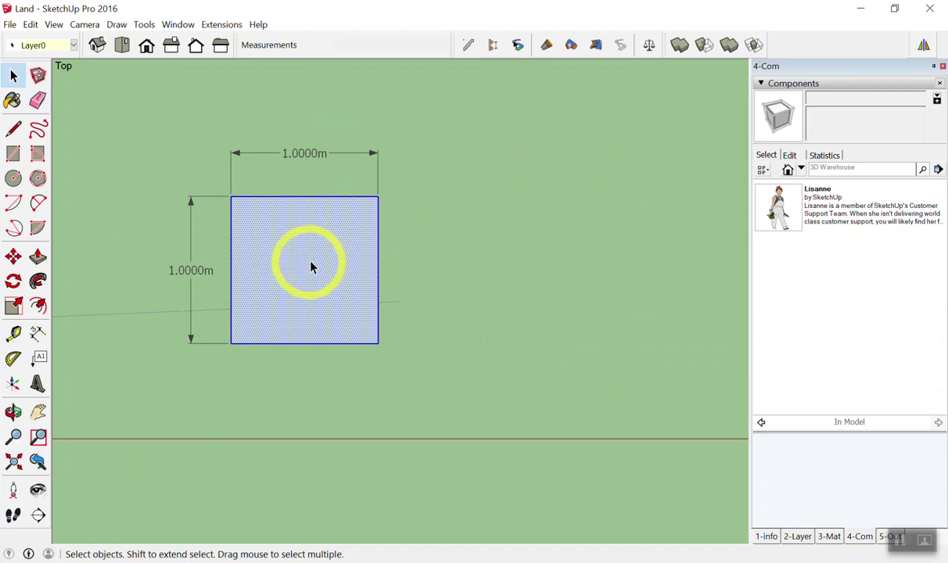
{"action": "key", "text": "s"}
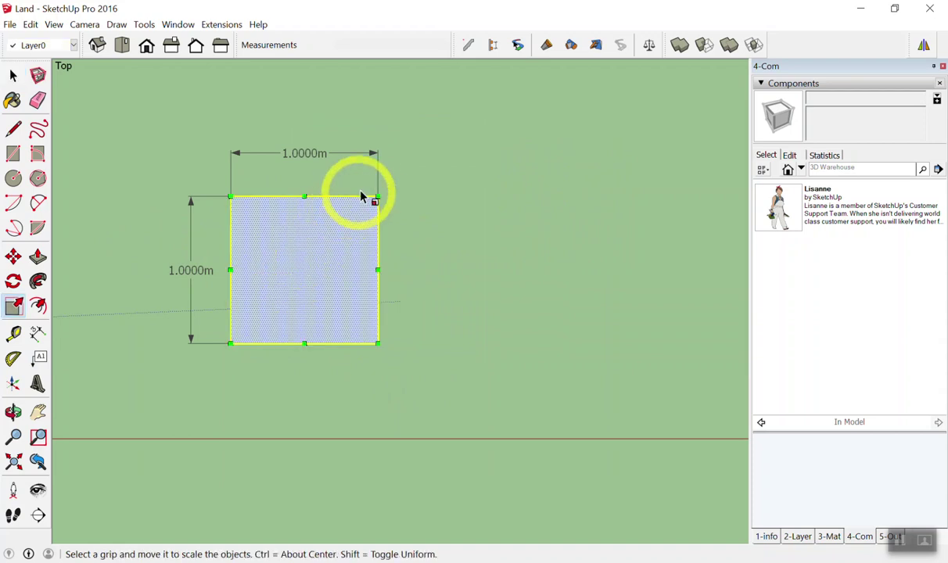
{"action": "left_click_drag", "start_coordinate": [377, 197], "coordinate": [440, 136]}
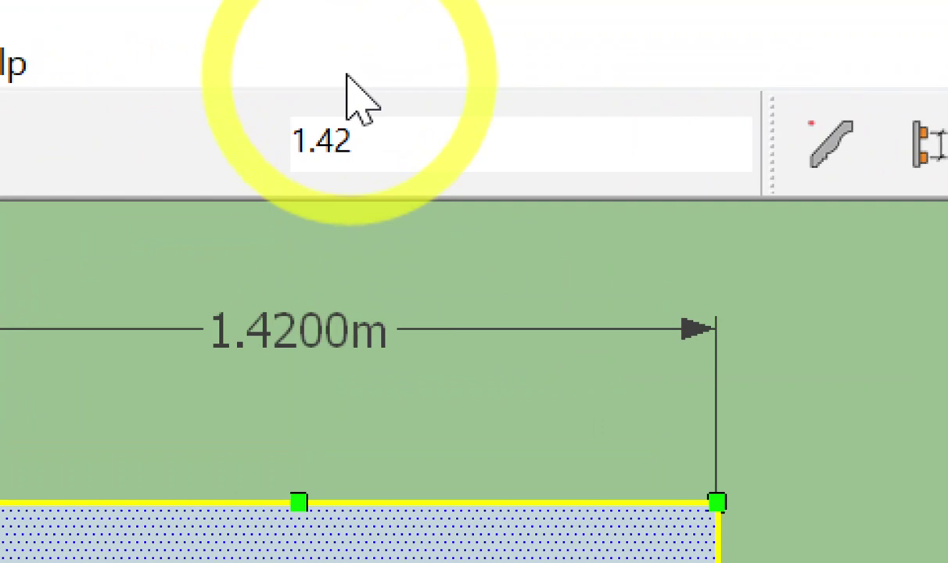
{"action": "type", "text": "2"}
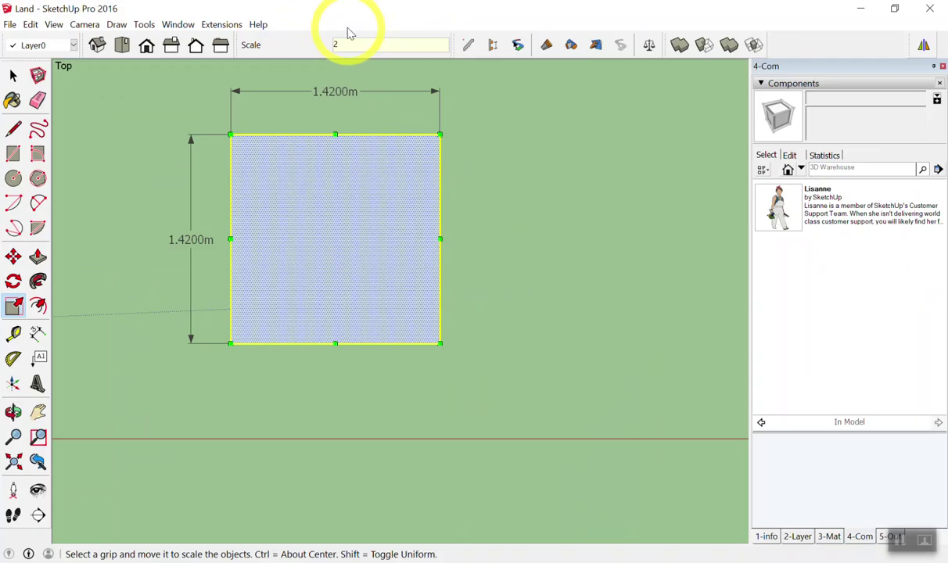
{"action": "key", "text": "Return"}
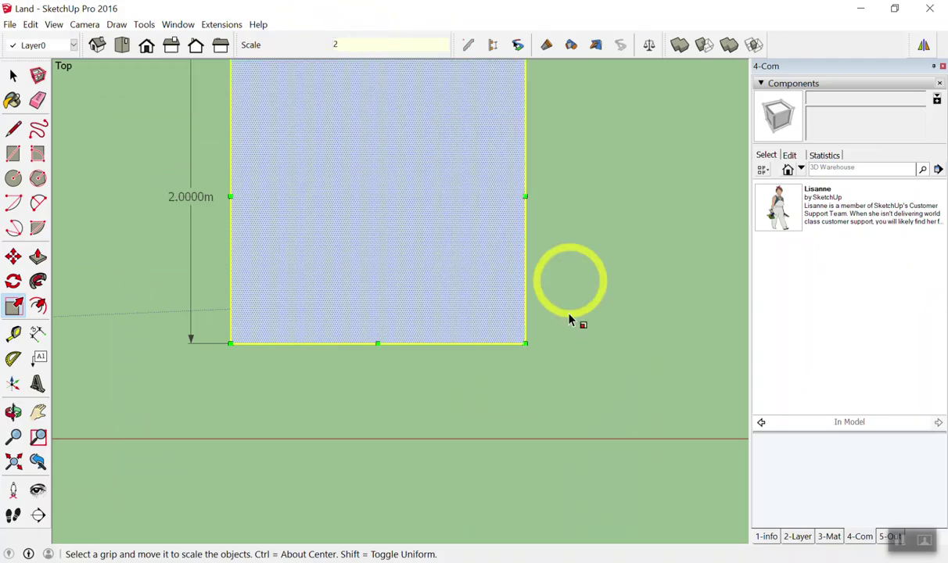
{"action": "scroll", "coordinate": [574, 329], "scroll_direction": "down", "scroll_amount": 3}
{"action": "scroll", "coordinate": [567, 226], "scroll_direction": "up", "scroll_amount": 2}
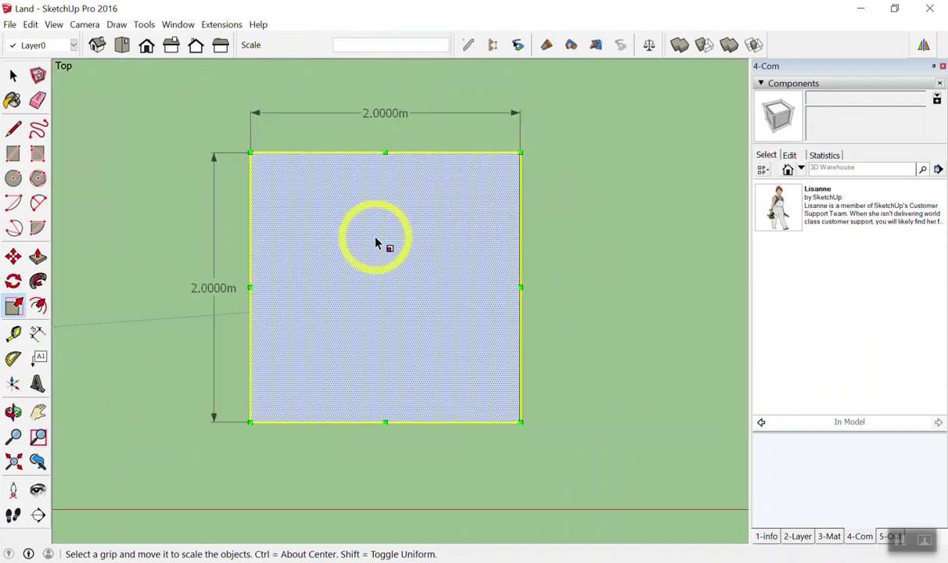
{"action": "key", "text": "space"}
{"action": "left_click", "coordinate": [547, 239]}
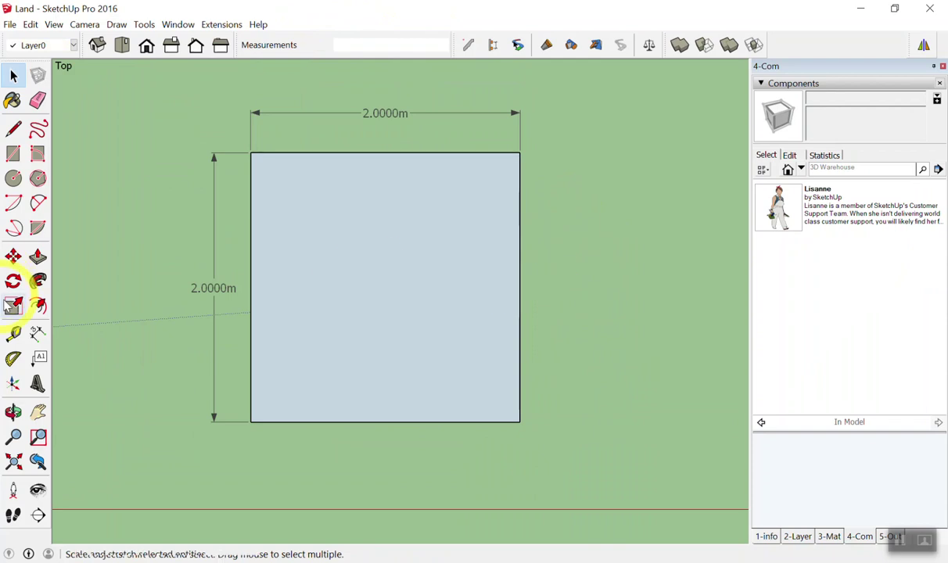
{"action": "left_click", "coordinate": [38, 358]}
{"action": "left_click", "coordinate": [499, 246]}
{"action": "left_click", "coordinate": [569, 211]}
{"action": "key", "text": "Escape"}
{"action": "key", "text": "ctrl+z"}
{"action": "key", "text": "space"}
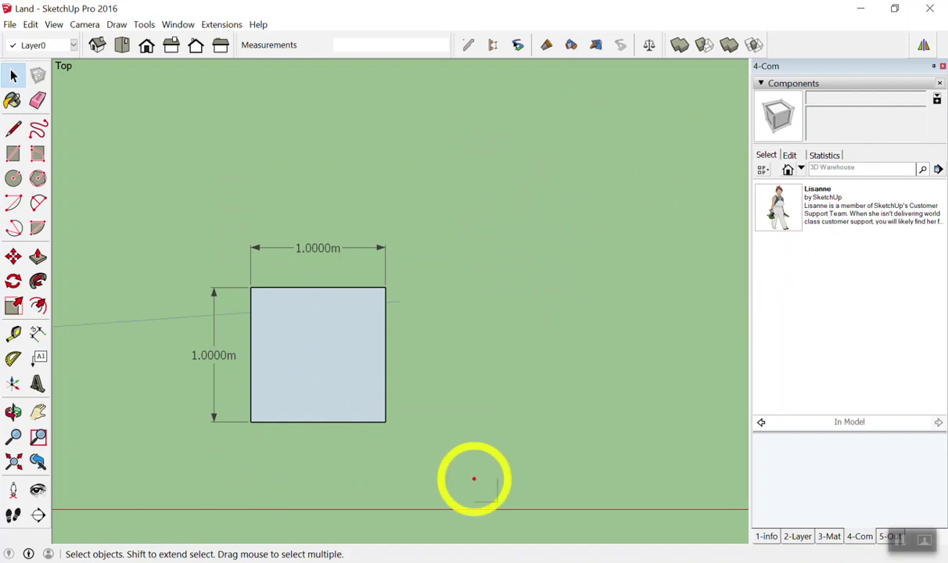
{"action": "mouse_move", "coordinate": [300, 319]}
{"action": "left_mouse_down"}
{"action": "mouse_move", "coordinate": [295, 385]}
{"action": "mouse_move", "coordinate": [374, 320]}
{"action": "left_mouse_up"}
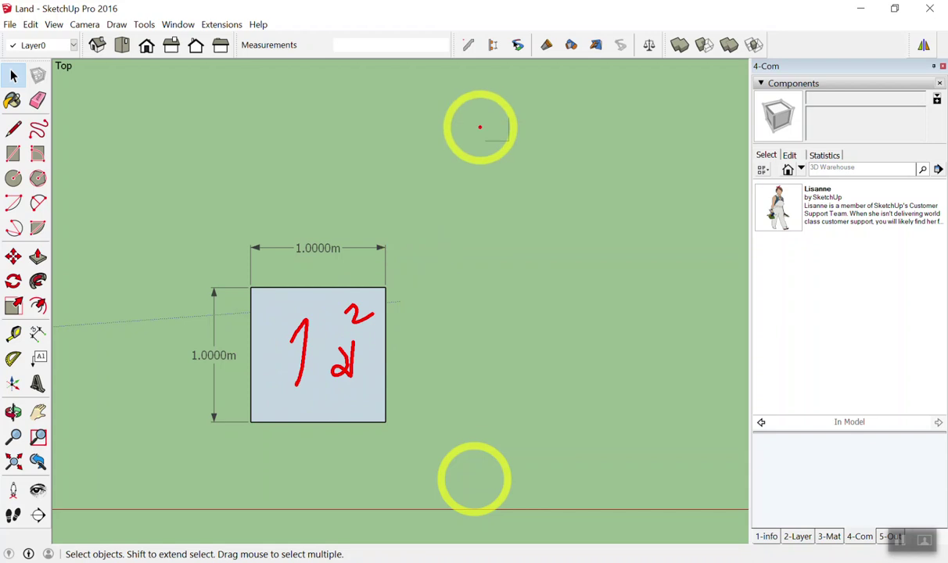
{"action": "left_click_drag", "start_coordinate": [477, 125], "coordinate": [503, 158]}
{"action": "left_click_drag", "start_coordinate": [583, 124], "coordinate": [674, 83]}
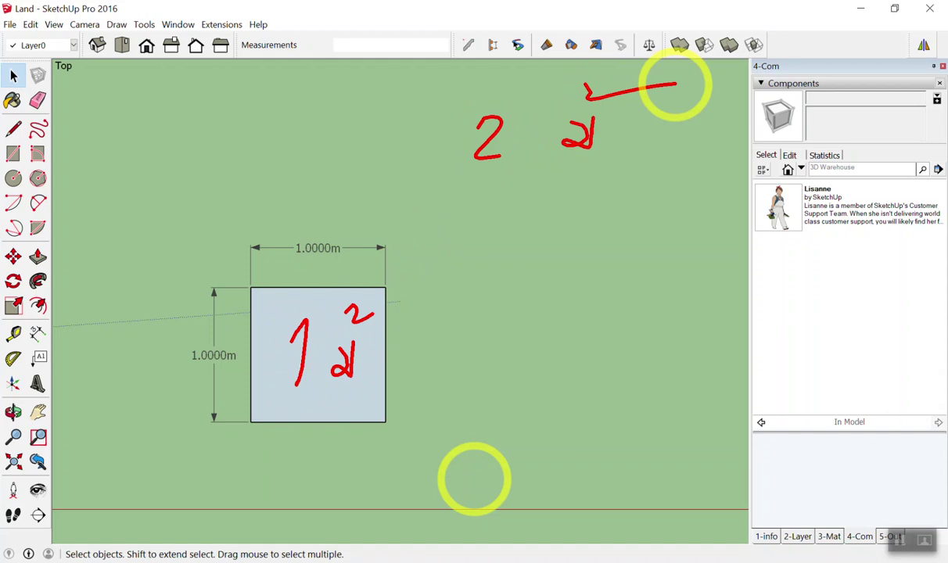
{"action": "left_click_drag", "start_coordinate": [499, 222], "coordinate": [551, 239]}
{"action": "left_click_drag", "start_coordinate": [458, 284], "coordinate": [570, 254]}
{"action": "left_click_drag", "start_coordinate": [504, 290], "coordinate": [510, 336]}
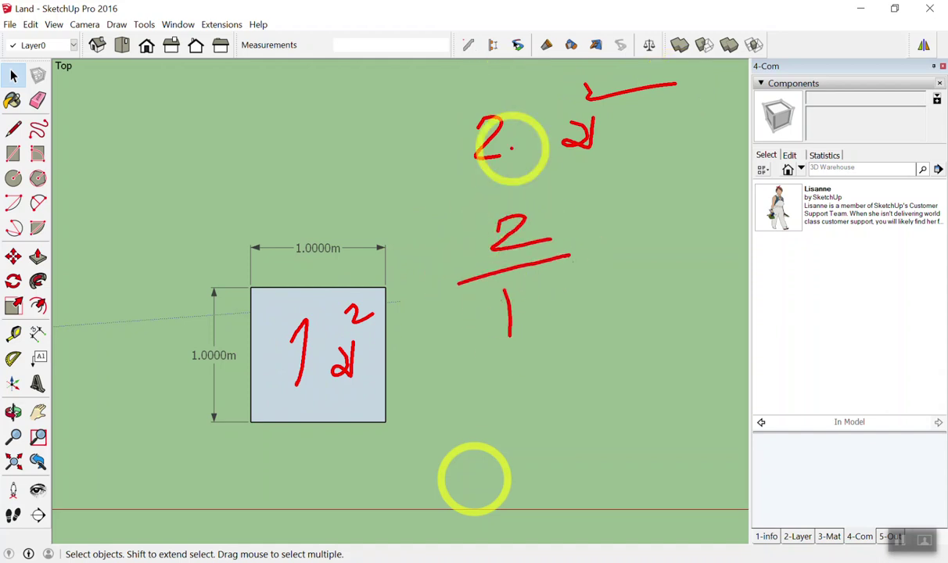
{"action": "left_click_drag", "start_coordinate": [534, 111], "coordinate": [528, 103]}
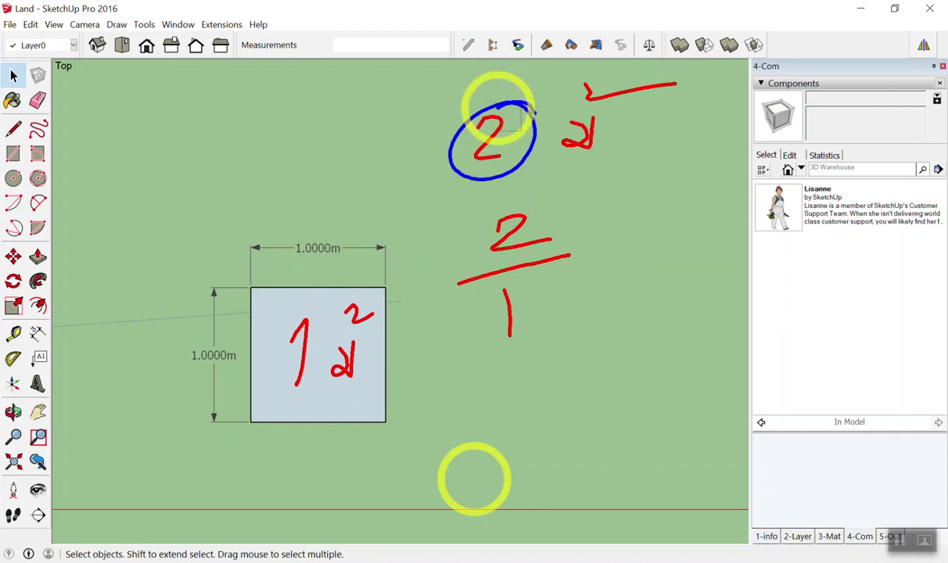
{"action": "left_click_drag", "start_coordinate": [319, 318], "coordinate": [301, 309]}
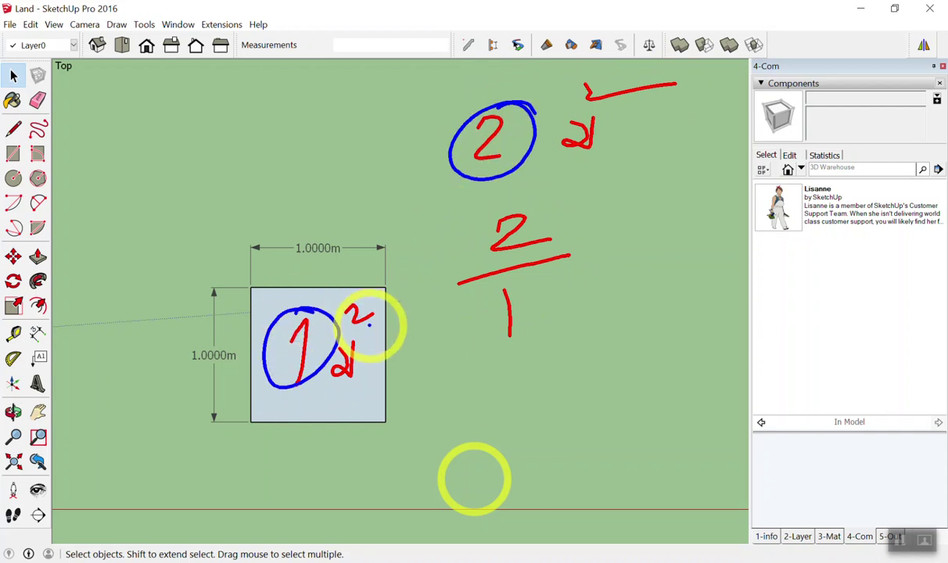
{"action": "mouse_move", "coordinate": [438, 338]}
{"action": "left_mouse_down"}
{"action": "mouse_move", "coordinate": [458, 356]}
{"action": "mouse_move", "coordinate": [452, 369]}
{"action": "left_mouse_up"}
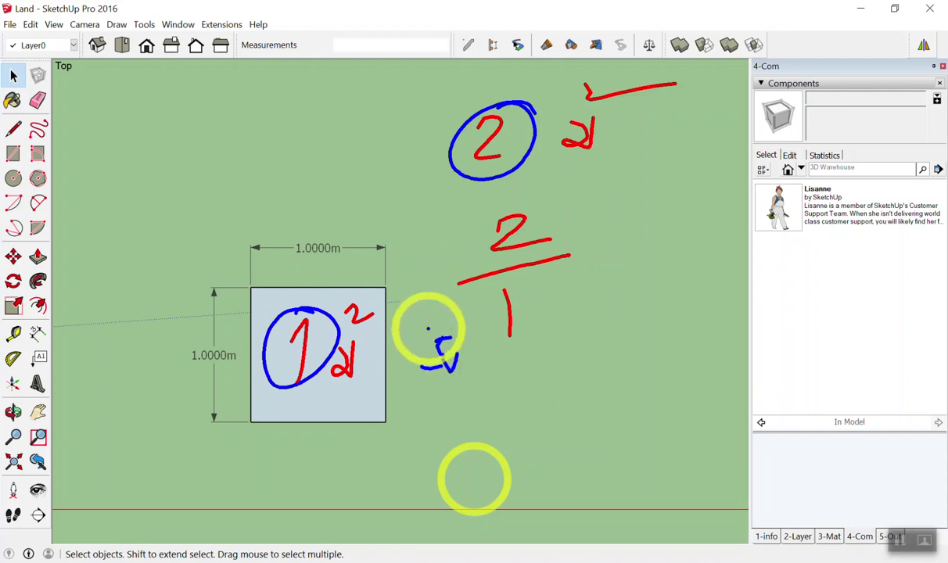
{"action": "left_click_drag", "start_coordinate": [393, 249], "coordinate": [426, 252]}
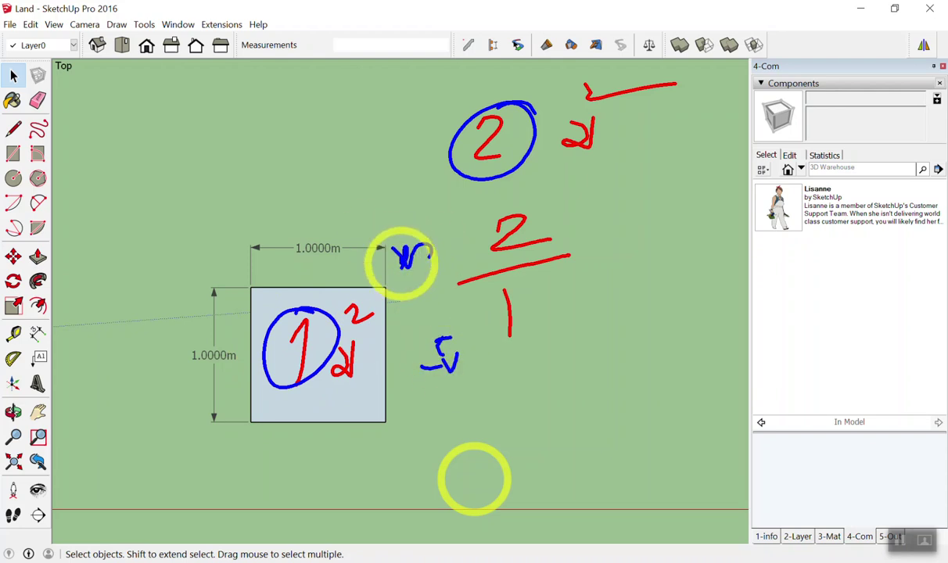
{"action": "left_click_drag", "start_coordinate": [584, 263], "coordinate": [618, 264]}
{"action": "left_click_drag", "start_coordinate": [585, 271], "coordinate": [620, 271]}
{"action": "mouse_move", "coordinate": [677, 232]}
{"action": "left_mouse_down"}
{"action": "mouse_move", "coordinate": [698, 218]}
{"action": "mouse_move", "coordinate": [726, 273]}
{"action": "left_mouse_up"}
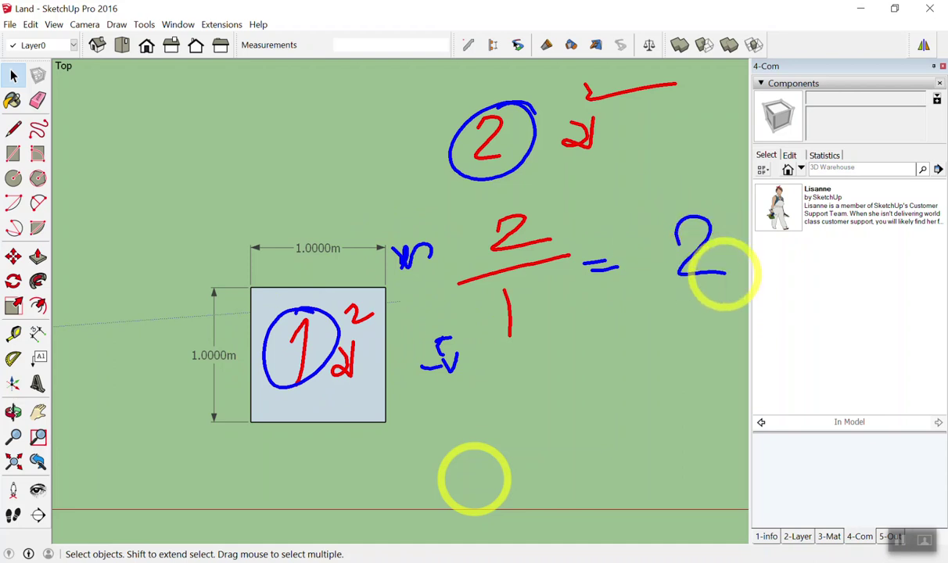
{"action": "left_click_drag", "start_coordinate": [571, 383], "coordinate": [499, 412]}
{"action": "mouse_move", "coordinate": [580, 411]}
{"action": "left_mouse_down"}
{"action": "mouse_move", "coordinate": [603, 410]}
{"action": "mouse_move", "coordinate": [602, 395]}
{"action": "left_mouse_up"}
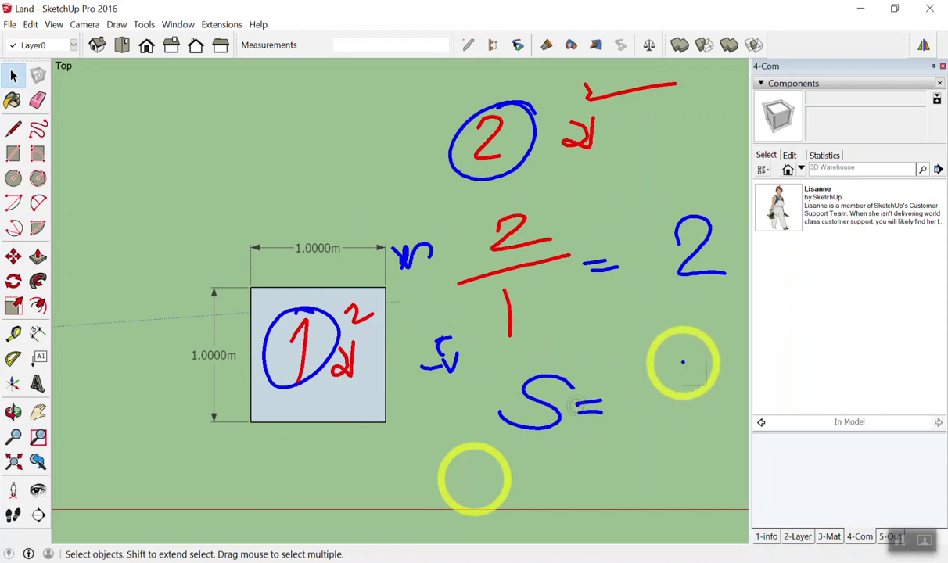
{"action": "left_click_drag", "start_coordinate": [689, 385], "coordinate": [729, 412]}
{"action": "left_click_drag", "start_coordinate": [635, 405], "coordinate": [790, 363]}
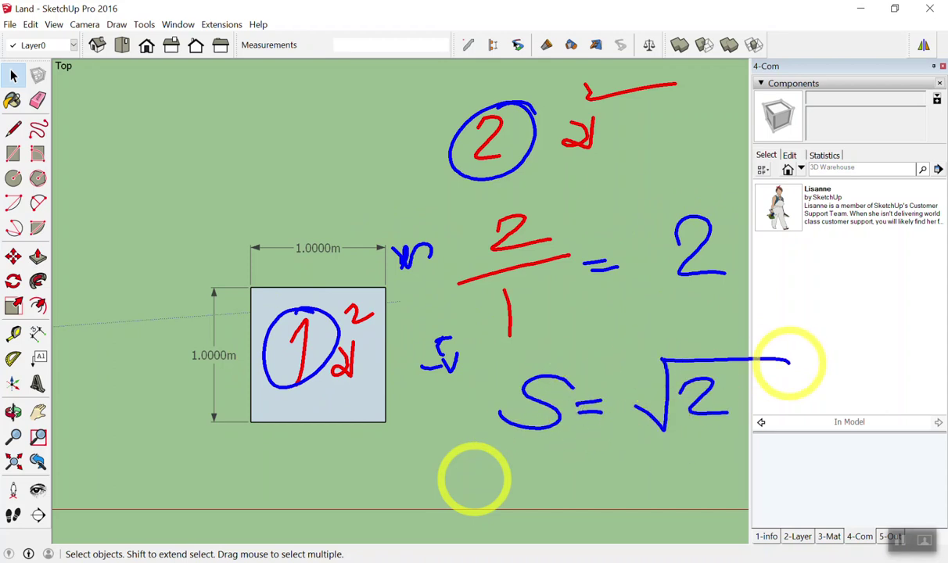
{"action": "left_click_drag", "start_coordinate": [583, 443], "coordinate": [547, 484]}
{"action": "left_click_drag", "start_coordinate": [602, 460], "coordinate": [626, 461]}
{"action": "mouse_move", "coordinate": [602, 471]}
{"action": "left_mouse_down"}
{"action": "mouse_move", "coordinate": [729, 473]}
{"action": "mouse_move", "coordinate": [715, 489]}
{"action": "left_mouse_up"}
{"action": "mouse_move", "coordinate": [739, 450]}
{"action": "left_mouse_down"}
{"action": "mouse_move", "coordinate": [735, 489]}
{"action": "mouse_move", "coordinate": [773, 472]}
{"action": "left_mouse_up"}
{"action": "left_click_drag", "start_coordinate": [764, 452], "coordinate": [762, 489]}
{"action": "left_click", "coordinate": [777, 468]}
{"action": "left_click_drag", "start_coordinate": [794, 460], "coordinate": [870, 486]}
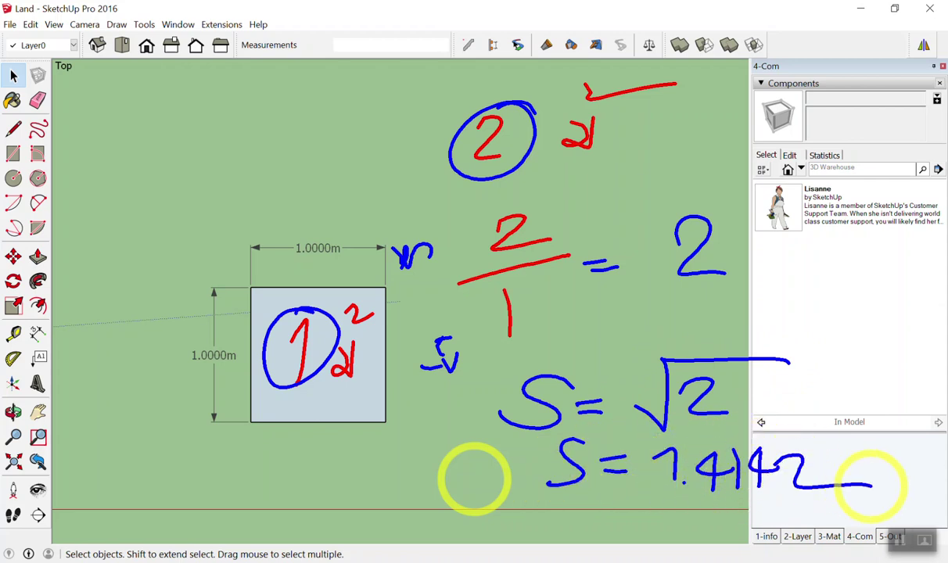
{"action": "key", "text": "Escape"}
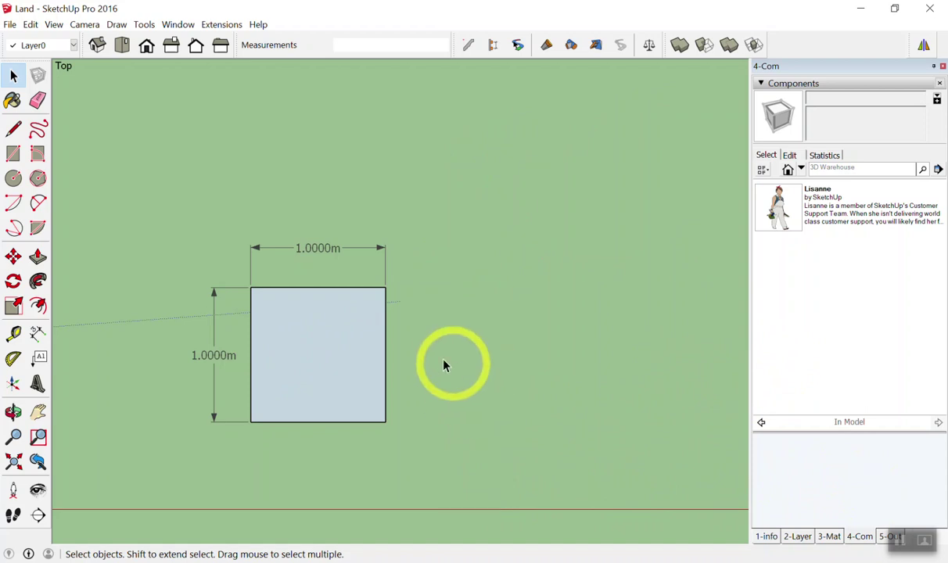
Step: Scale the selected square face by 1.4142 from its corner, then undo it
{"action": "scroll", "coordinate": [303, 374], "scroll_direction": "up", "scroll_amount": 1}
{"action": "scroll", "coordinate": [297, 399], "scroll_direction": "up", "scroll_amount": 1}
{"action": "scroll", "coordinate": [285, 427], "scroll_direction": "up", "scroll_amount": 1}
{"action": "scroll", "coordinate": [285, 426], "scroll_direction": "down", "scroll_amount": 1}
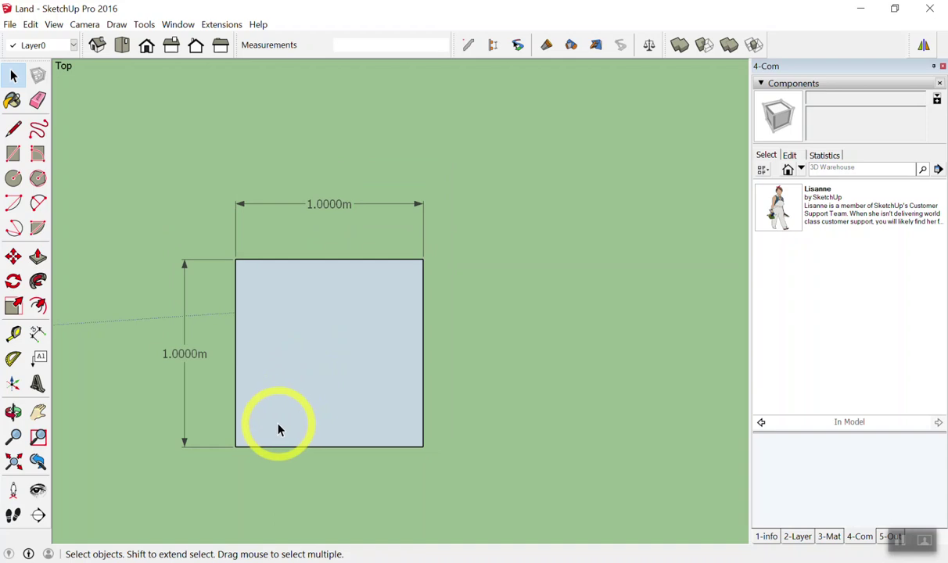
{"action": "left_click", "coordinate": [334, 294]}
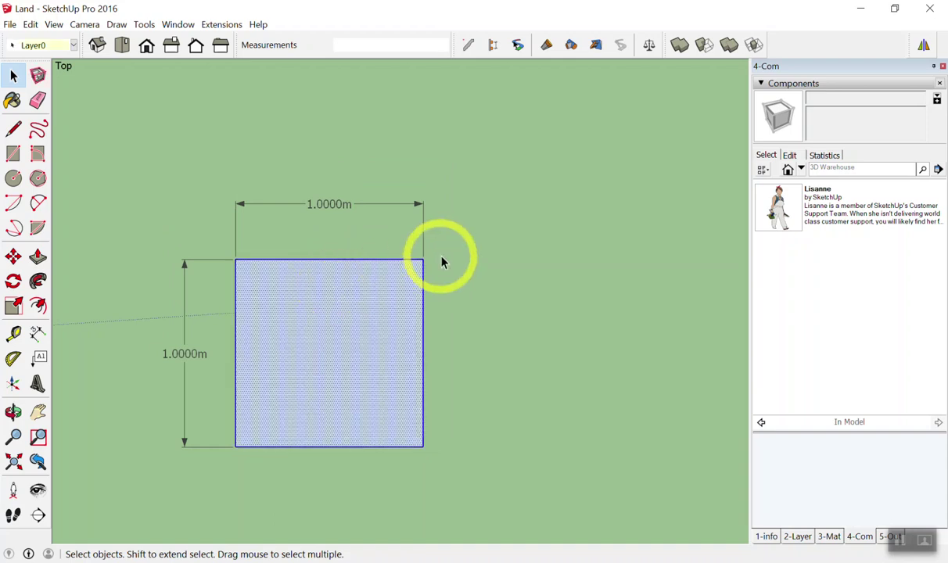
{"action": "key", "text": "s"}
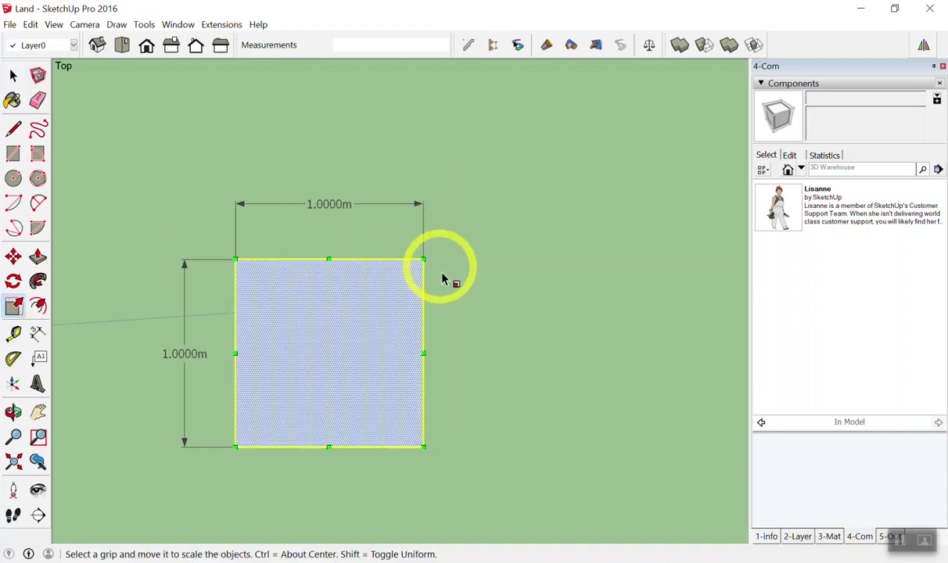
{"action": "left_click", "coordinate": [423, 259]}
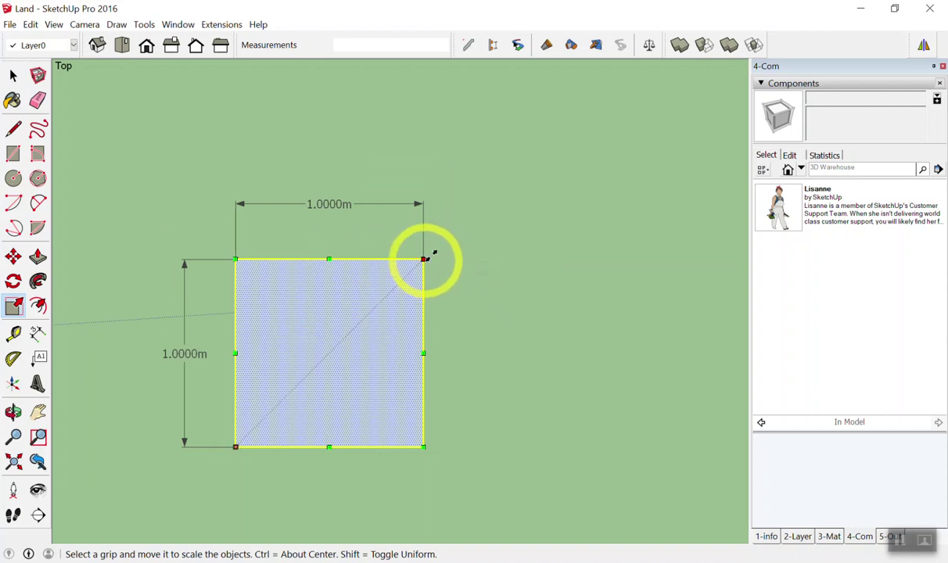
{"action": "left_click", "coordinate": [450, 240]}
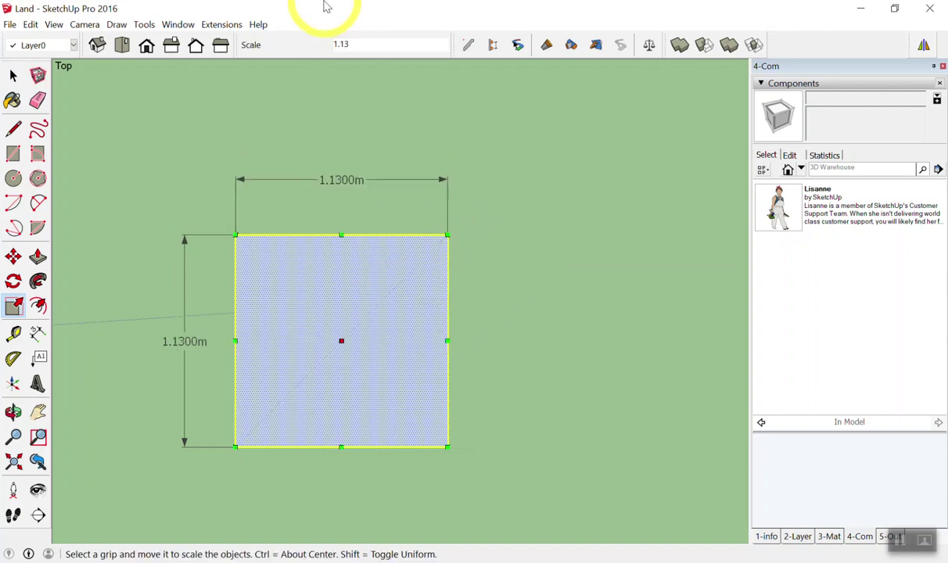
{"action": "type", "text": "1."}
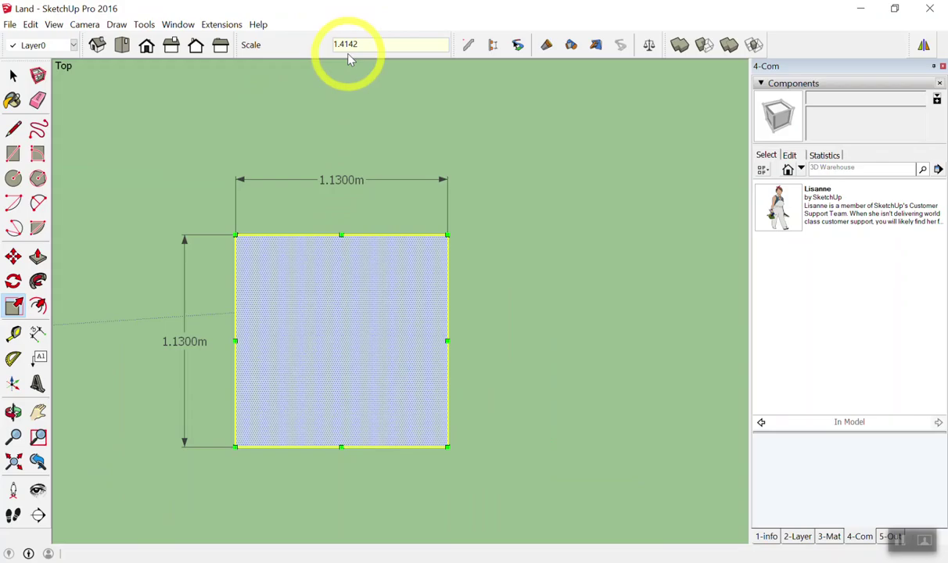
{"action": "key", "text": "Return"}
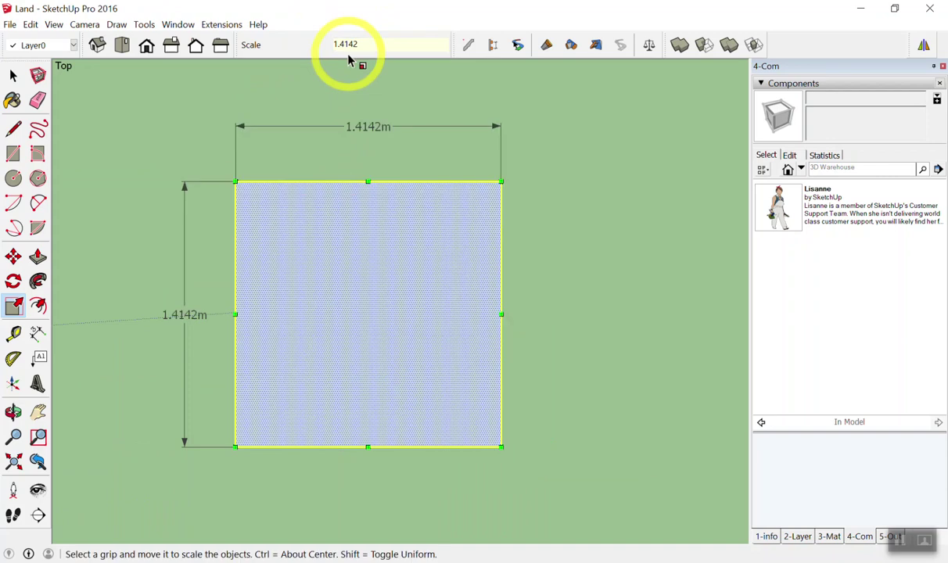
{"action": "key", "text": "ctrl+z"}
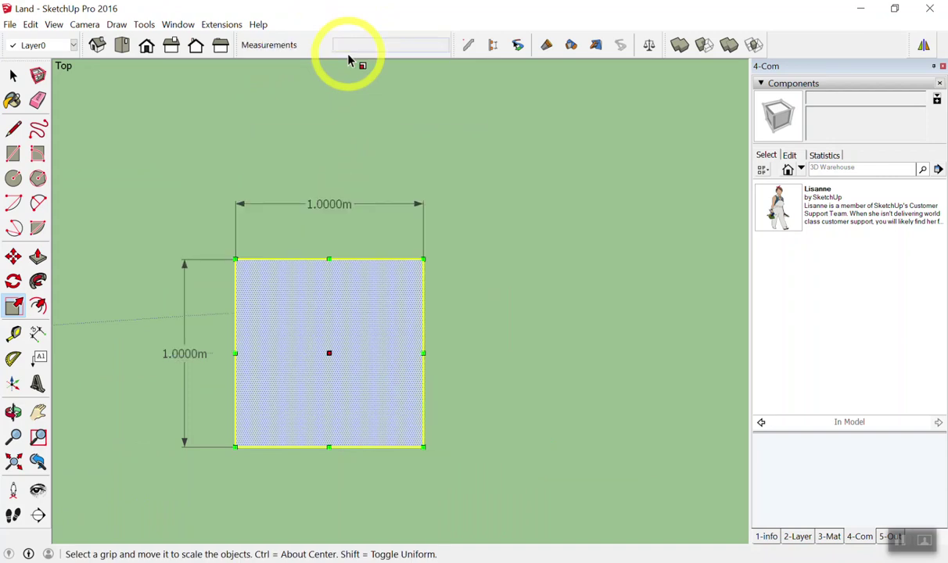
Step: Select the square's face with its edges and scale it by 1.4142
{"action": "key", "text": "space"}
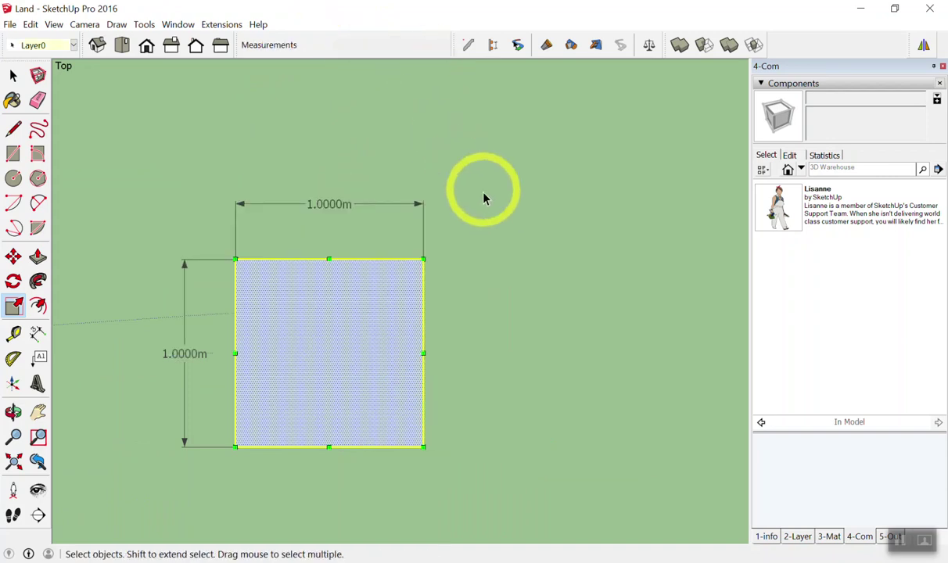
{"action": "left_click", "coordinate": [482, 198]}
{"action": "double_click", "coordinate": [311, 339]}
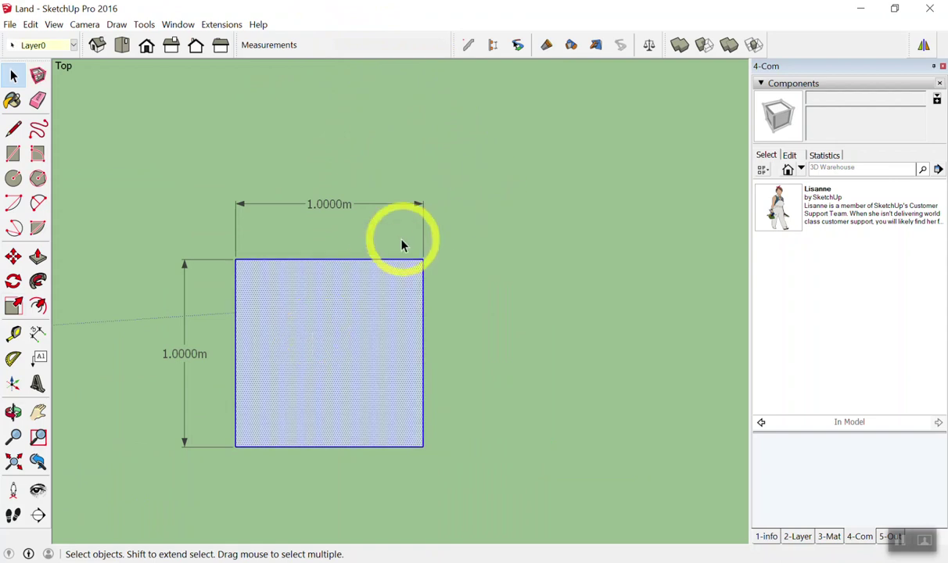
{"action": "key", "text": "s"}
{"action": "left_click", "coordinate": [424, 259]}
{"action": "left_click", "coordinate": [449, 229]}
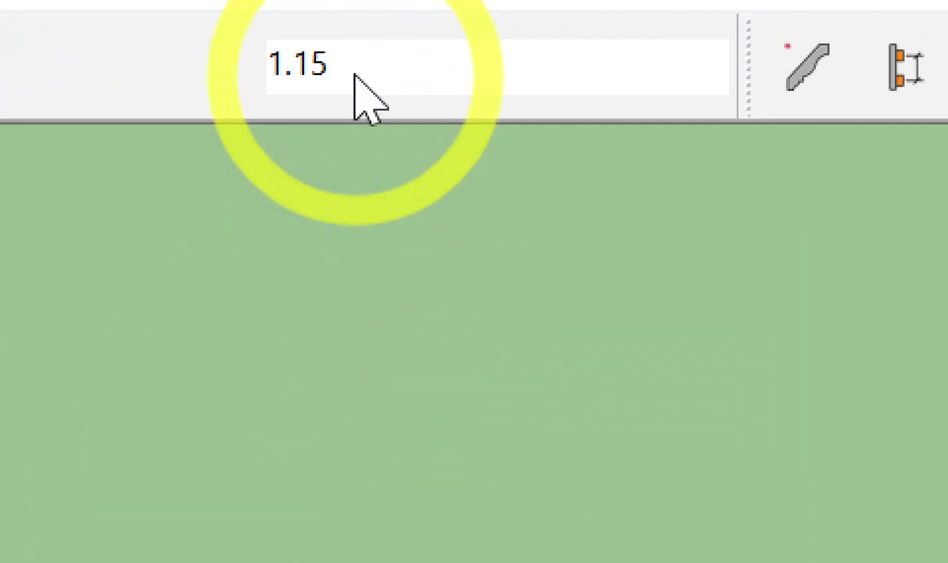
{"action": "type", "text": "1."}
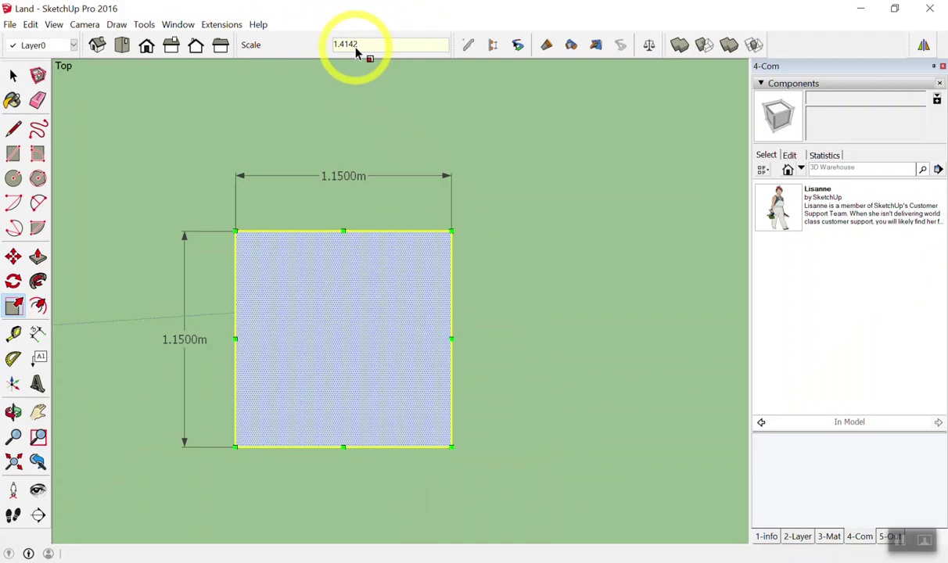
{"action": "key", "text": "Return"}
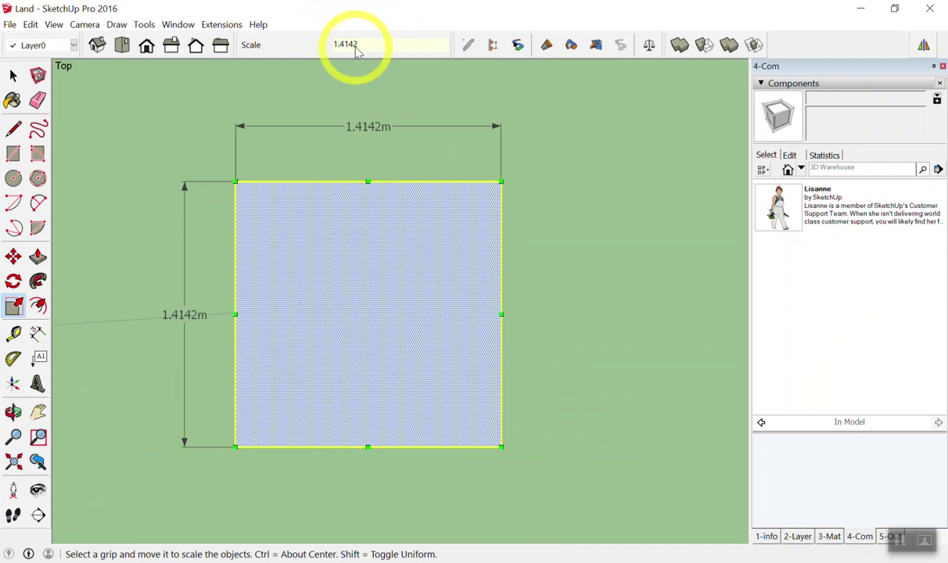
{"action": "key", "text": "space"}
{"action": "left_click", "coordinate": [576, 277]}
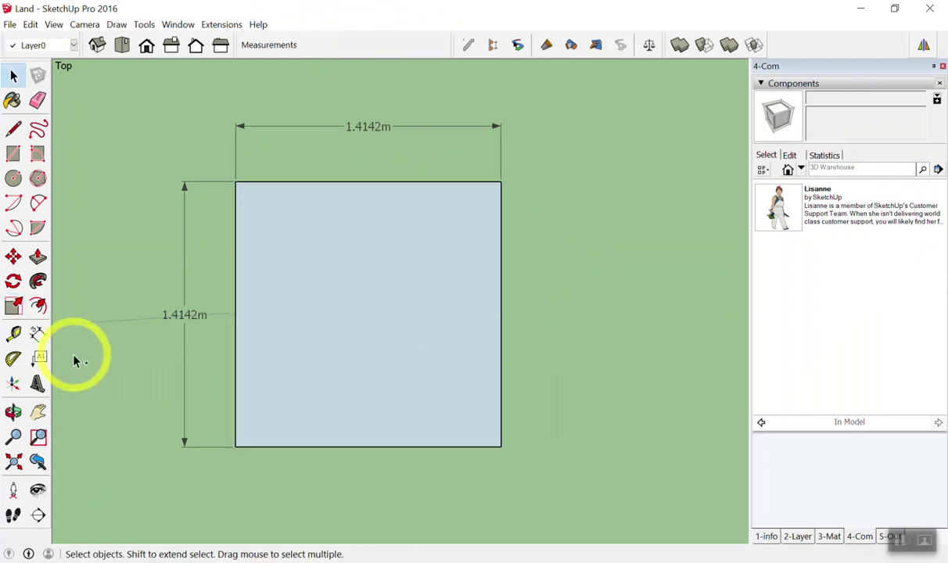
Step: Add a 2 m² leader label to the enlarged square's face
{"action": "left_click", "coordinate": [40, 359]}
{"action": "left_click", "coordinate": [483, 247]}
{"action": "left_click", "coordinate": [560, 200]}
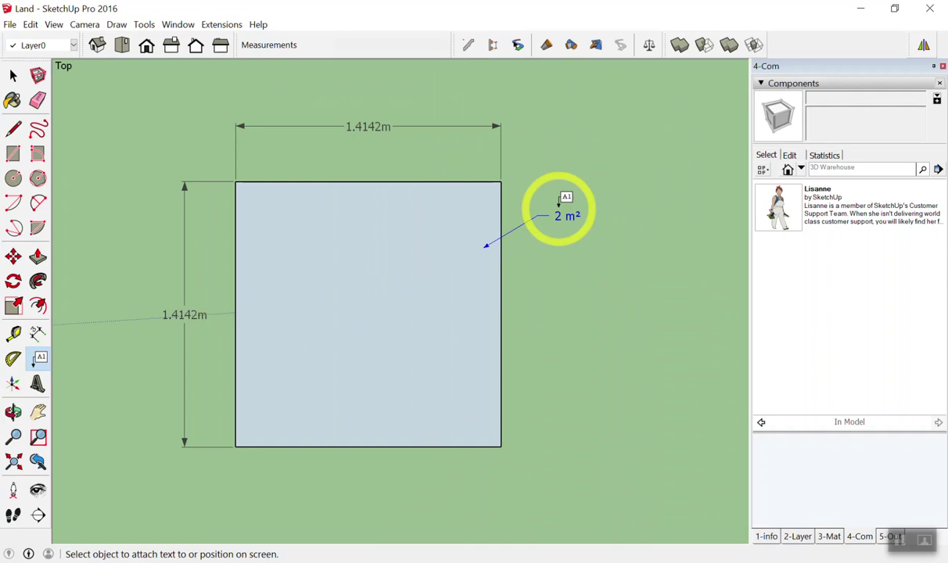
{"action": "left_click", "coordinate": [542, 220]}
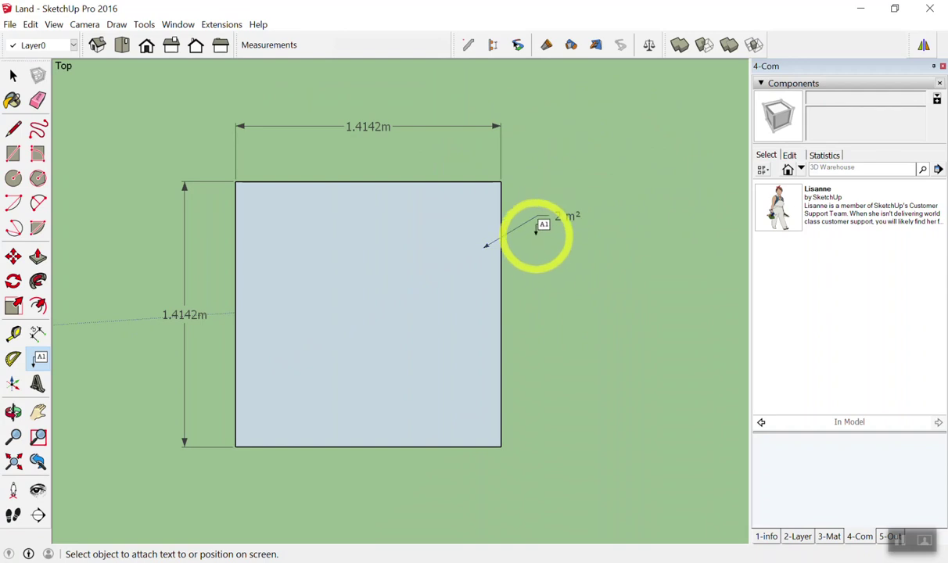
{"action": "key", "text": "space"}
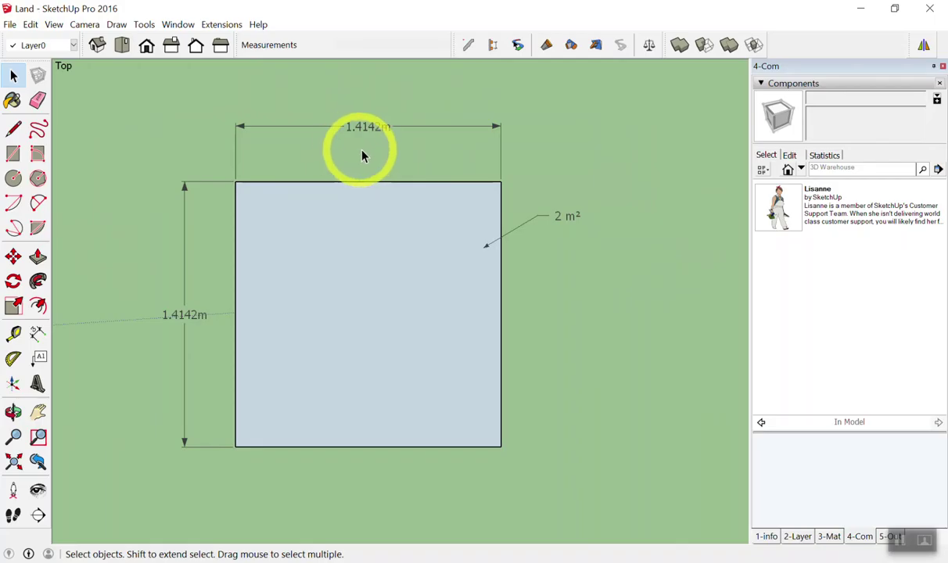
Step: Check the face's area through the right-click Area readout, confirming 2 m²
{"action": "right_click", "coordinate": [417, 239]}
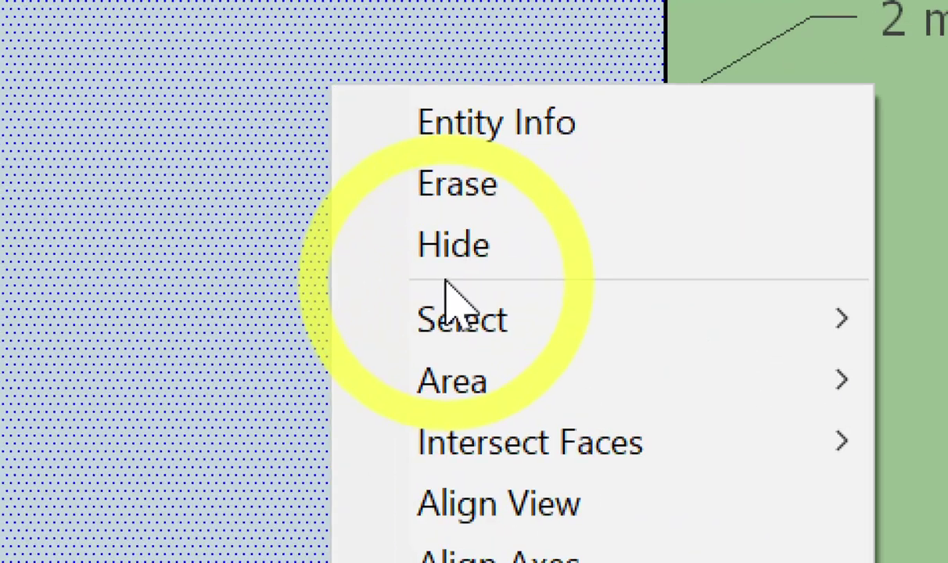
{"action": "mouse_move", "coordinate": [602, 380]}
{"action": "left_click", "coordinate": [126, 391]}
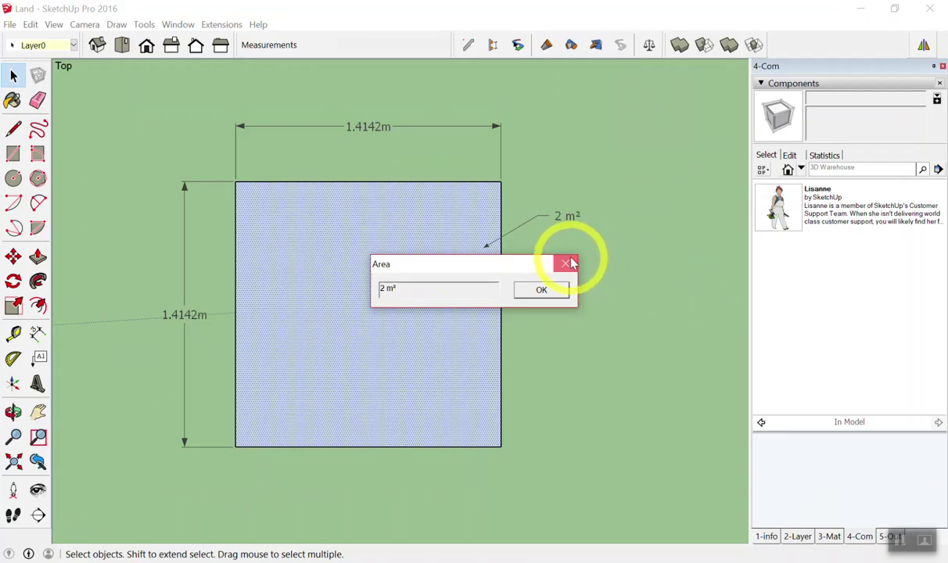
{"action": "left_click", "coordinate": [567, 263]}
Step: Undo back to the unlabelled 1 m square and handwrite the target area beside it
{"action": "key", "text": "ctrl+z"}
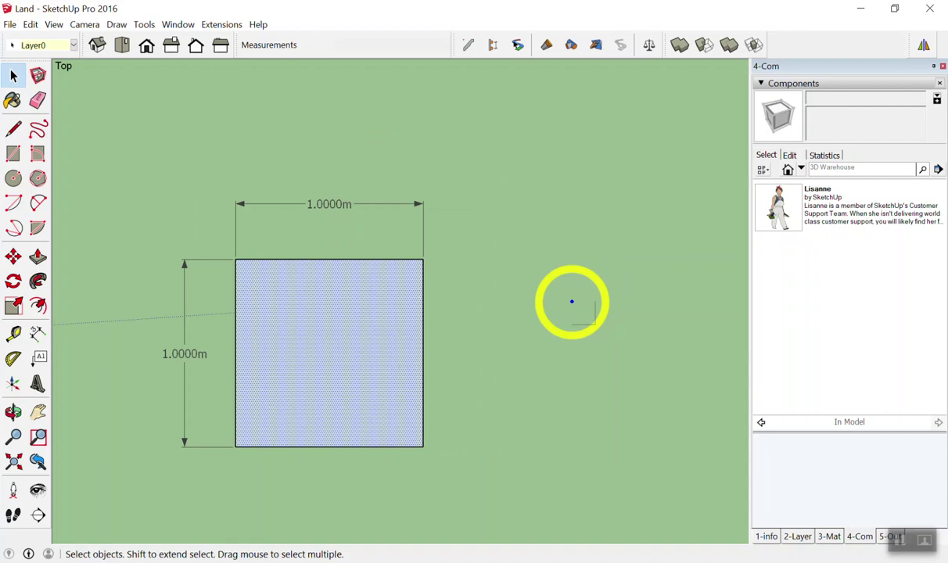
{"action": "left_click_drag", "start_coordinate": [302, 333], "coordinate": [337, 369]}
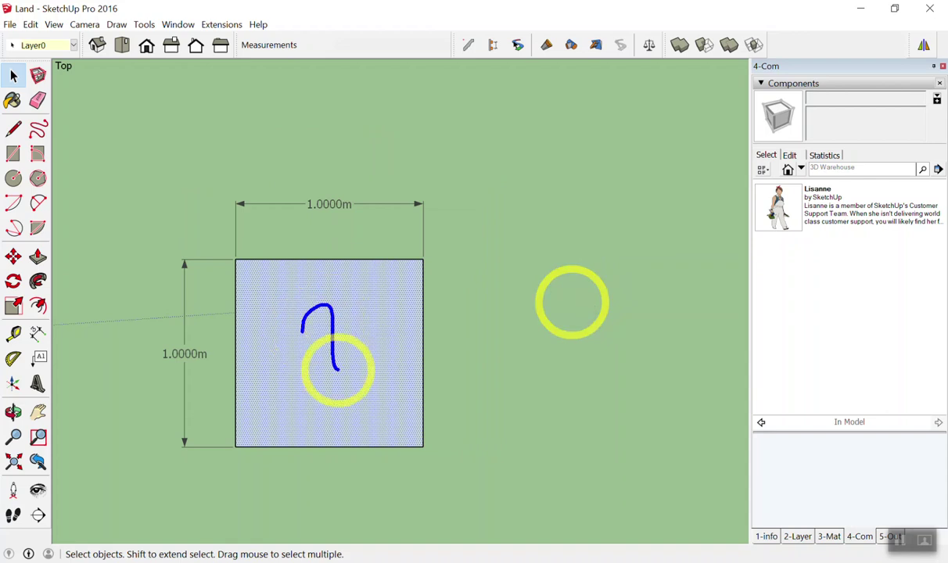
{"action": "mouse_move", "coordinate": [557, 105]}
{"action": "left_mouse_down"}
{"action": "mouse_move", "coordinate": [544, 93]}
{"action": "mouse_move", "coordinate": [532, 162]}
{"action": "left_mouse_up"}
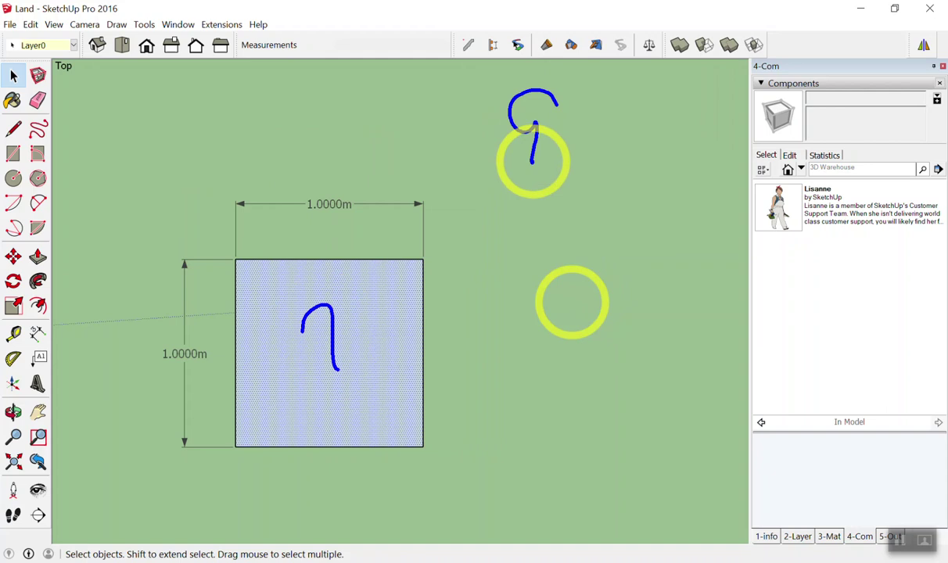
{"action": "left_click_drag", "start_coordinate": [604, 121], "coordinate": [710, 49]}
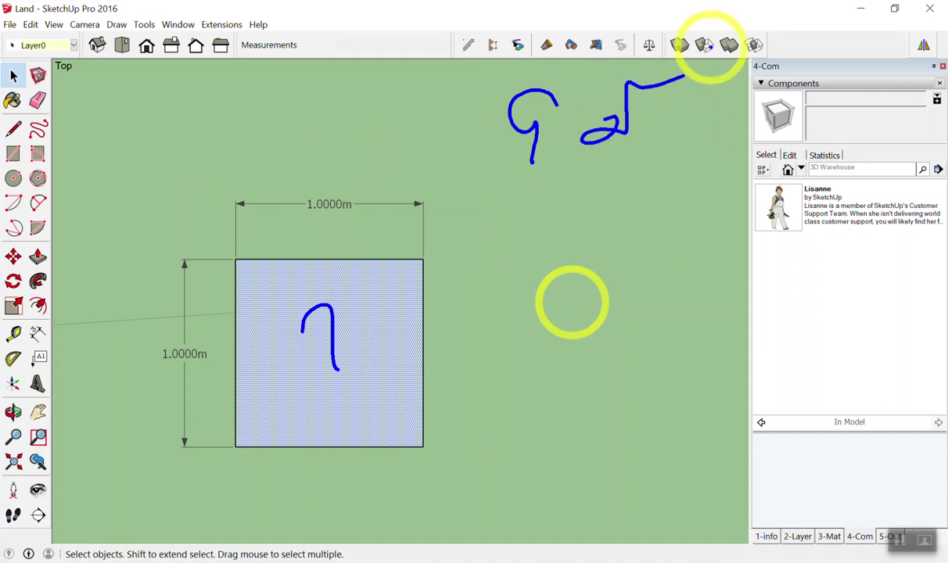
Step: Handwrite 9/1 = 9 and side = √9 = 3 on screen, then clear the notes
{"action": "left_click_drag", "start_coordinate": [512, 222], "coordinate": [512, 251]}
{"action": "left_click_drag", "start_coordinate": [467, 289], "coordinate": [531, 291]}
{"action": "mouse_move", "coordinate": [487, 331]}
{"action": "left_mouse_down"}
{"action": "mouse_move", "coordinate": [508, 311]}
{"action": "mouse_move", "coordinate": [510, 347]}
{"action": "left_mouse_up"}
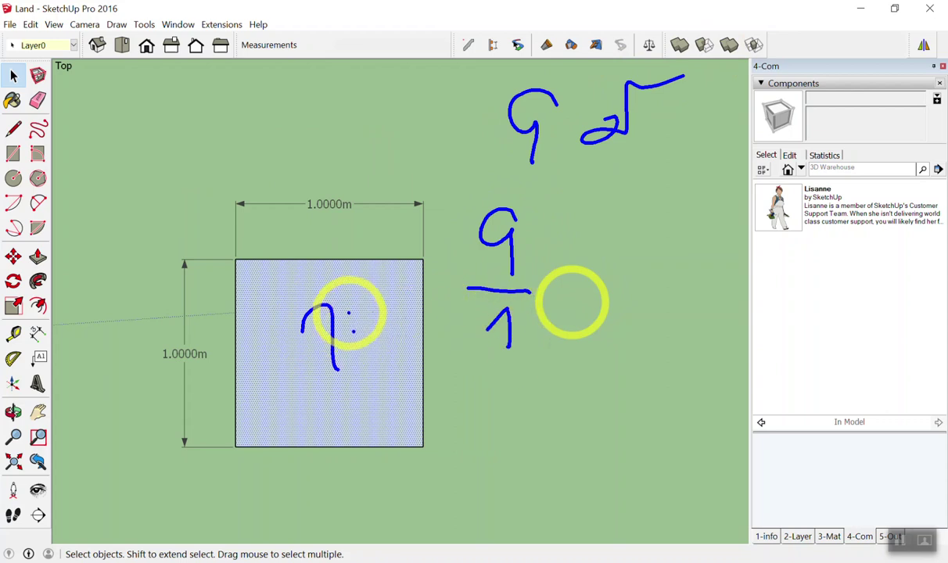
{"action": "left_click_drag", "start_coordinate": [563, 260], "coordinate": [618, 258]}
{"action": "left_click_drag", "start_coordinate": [563, 279], "coordinate": [624, 282]}
{"action": "left_click_drag", "start_coordinate": [699, 216], "coordinate": [691, 286]}
{"action": "mouse_move", "coordinate": [517, 408]}
{"action": "left_mouse_down"}
{"action": "mouse_move", "coordinate": [476, 416]}
{"action": "mouse_move", "coordinate": [466, 450]}
{"action": "mouse_move", "coordinate": [562, 416]}
{"action": "left_mouse_up"}
{"action": "mouse_move", "coordinate": [539, 426]}
{"action": "left_mouse_down"}
{"action": "mouse_move", "coordinate": [563, 425]}
{"action": "mouse_move", "coordinate": [692, 365]}
{"action": "mouse_move", "coordinate": [677, 385]}
{"action": "mouse_move", "coordinate": [674, 435]}
{"action": "left_mouse_up"}
{"action": "mouse_move", "coordinate": [727, 395]}
{"action": "left_mouse_down"}
{"action": "mouse_move", "coordinate": [757, 373]}
{"action": "mouse_move", "coordinate": [813, 406]}
{"action": "mouse_move", "coordinate": [806, 429]}
{"action": "left_mouse_up"}
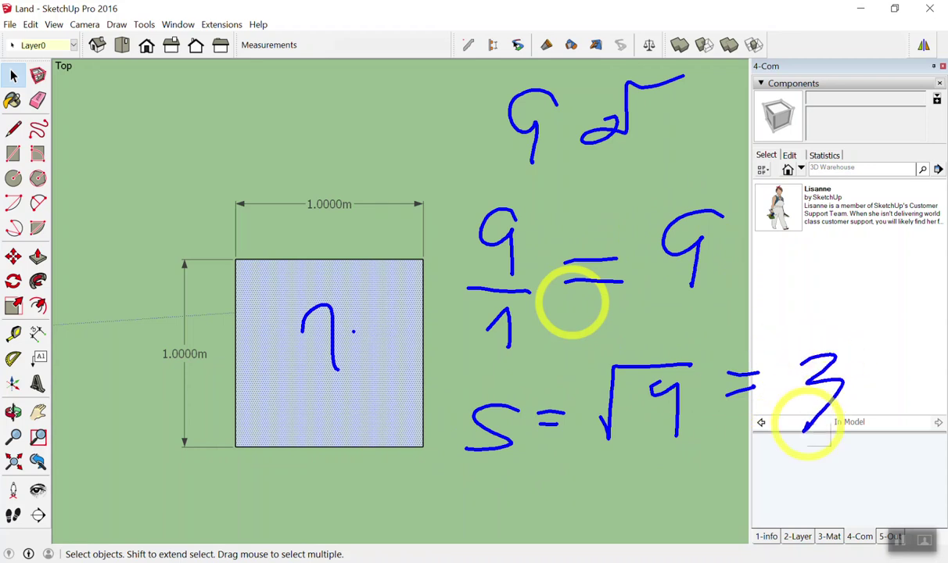
{"action": "key", "text": "Escape"}
{"action": "scroll", "coordinate": [559, 281], "scroll_direction": "down", "scroll_amount": 2}
{"action": "scroll", "coordinate": [470, 289], "scroll_direction": "up", "scroll_amount": 2}
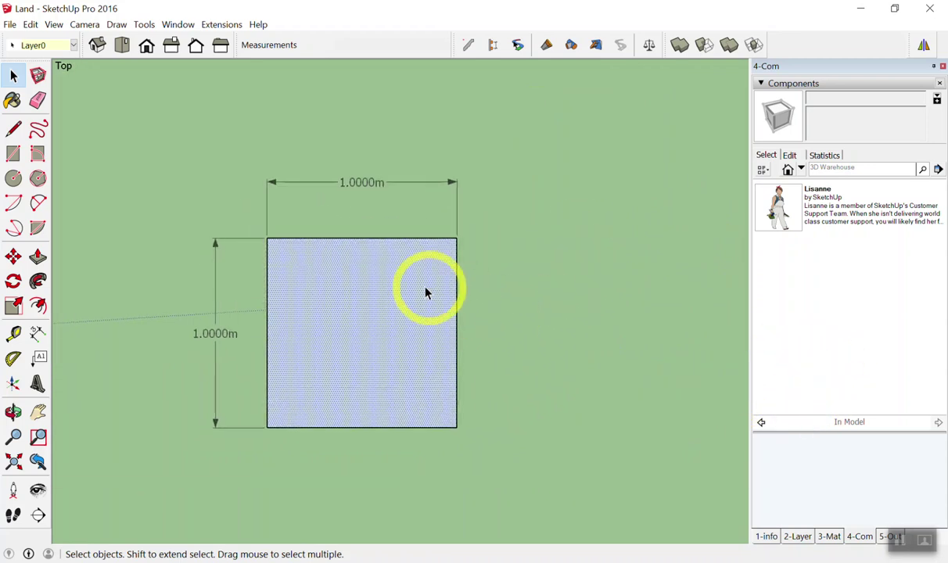
Step: Scale the square from its corner so each side is 3 m
{"action": "key", "text": "s"}
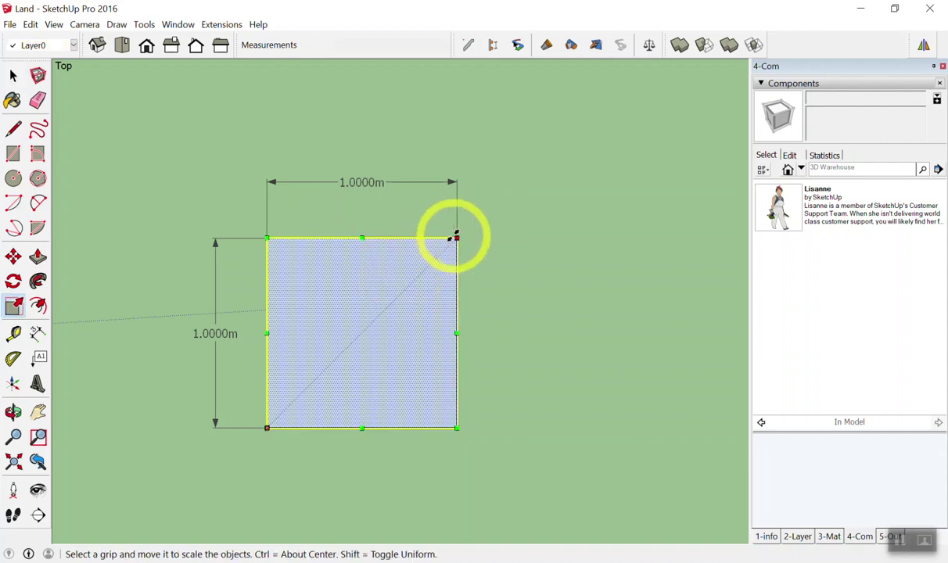
{"action": "left_click_drag", "start_coordinate": [453, 236], "coordinate": [483, 210]}
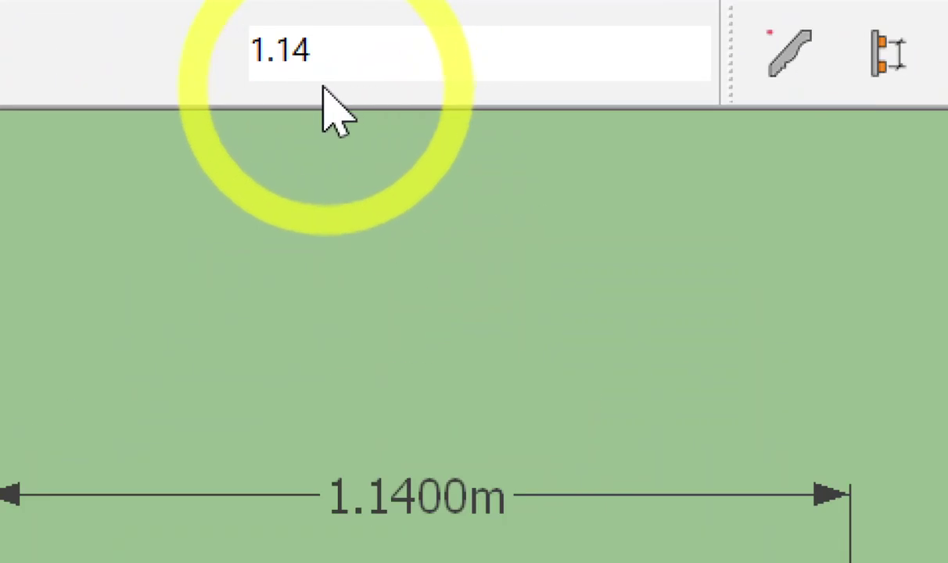
{"action": "type", "text": "1.14"}
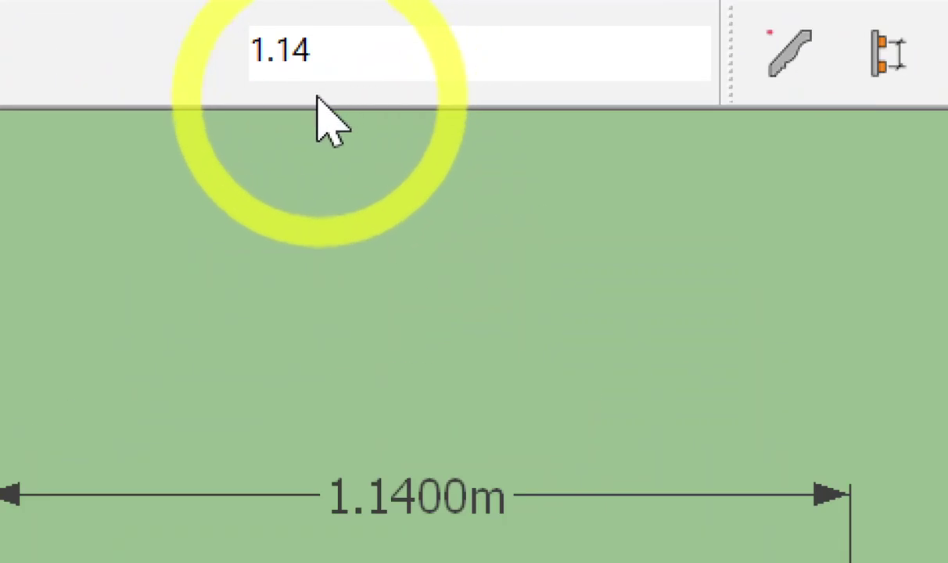
{"action": "type", "text": "3"}
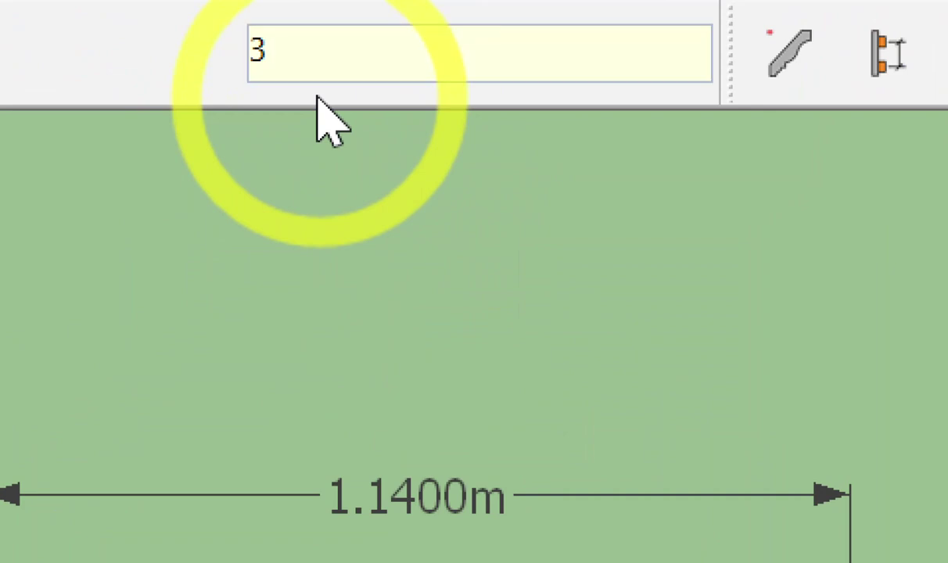
{"action": "key", "text": "Return"}
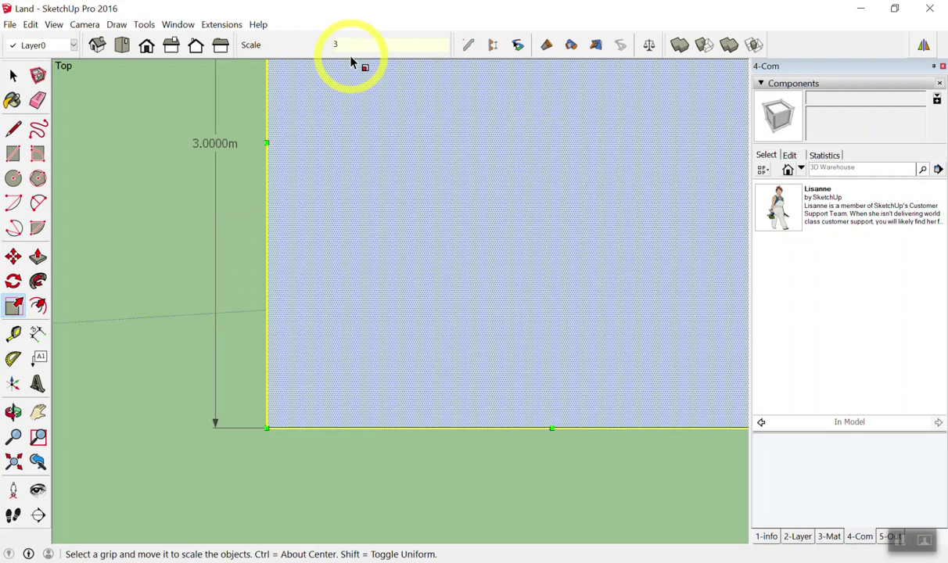
{"action": "scroll", "coordinate": [355, 229], "scroll_direction": "down", "scroll_amount": 3}
{"action": "scroll", "coordinate": [370, 138], "scroll_direction": "down", "scroll_amount": 2}
{"action": "scroll", "coordinate": [391, 102], "scroll_direction": "up", "scroll_amount": 2}
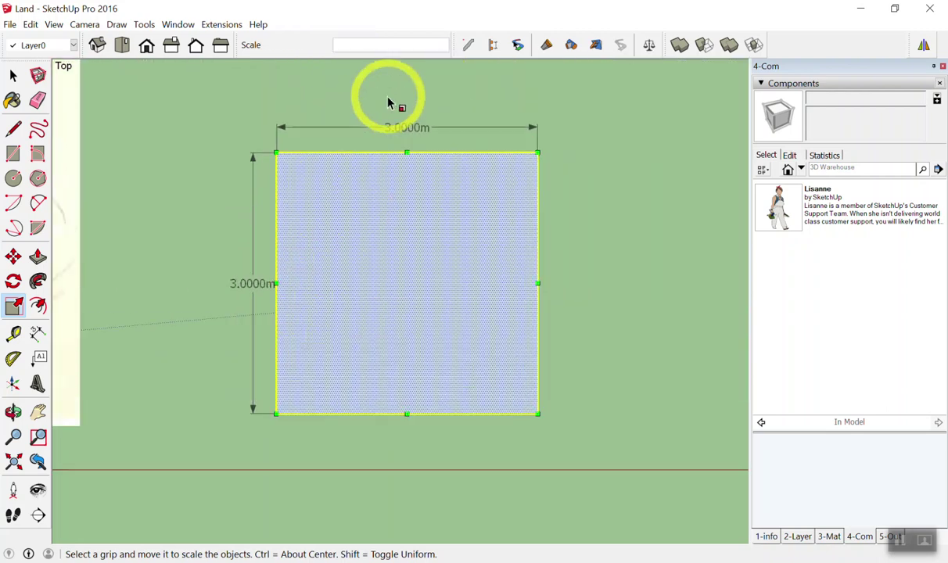
{"action": "key", "text": "space"}
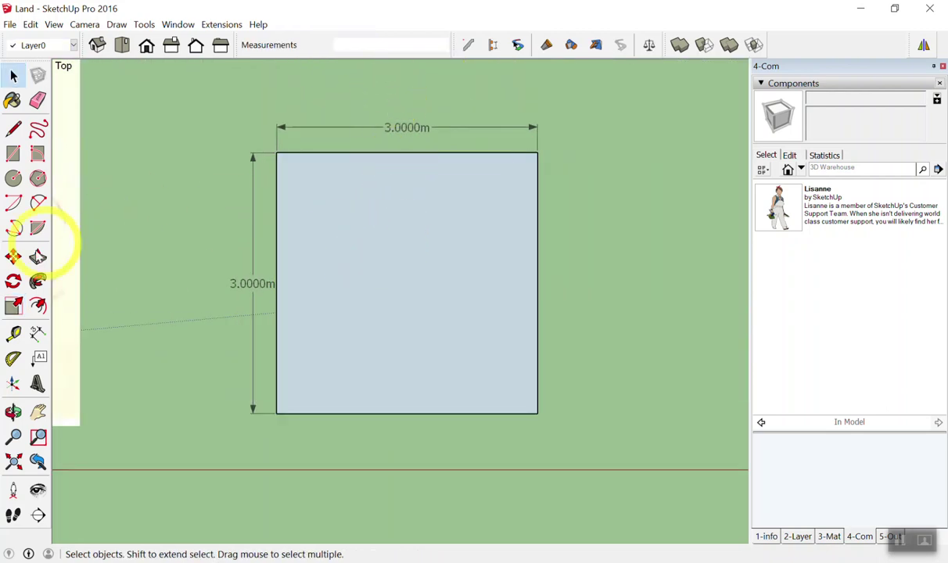
Step: Add a 9 m² leader label to the face, then select the whole test square
{"action": "left_click", "coordinate": [41, 364]}
{"action": "left_click", "coordinate": [507, 183]}
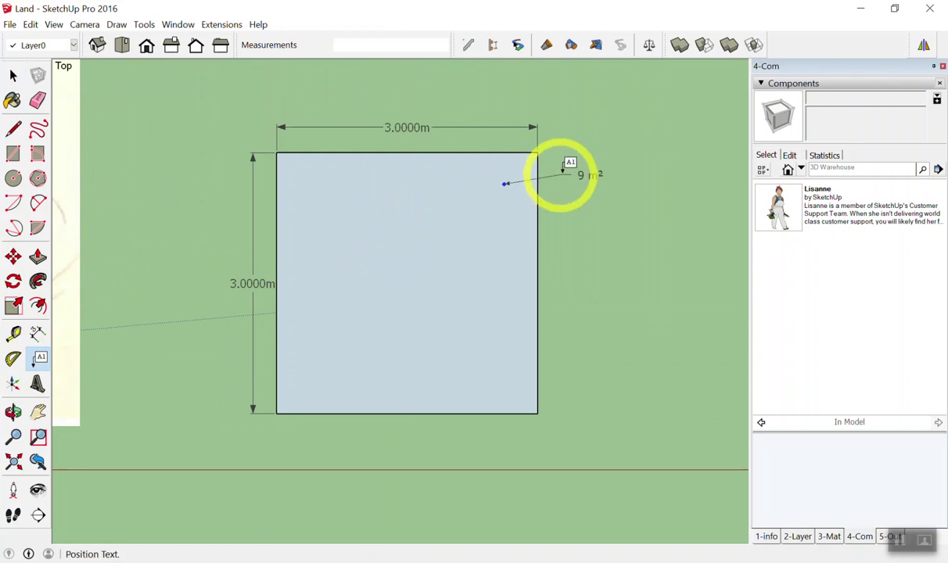
{"action": "left_click", "coordinate": [598, 169]}
{"action": "scroll", "coordinate": [579, 178], "scroll_direction": "down", "scroll_amount": 2}
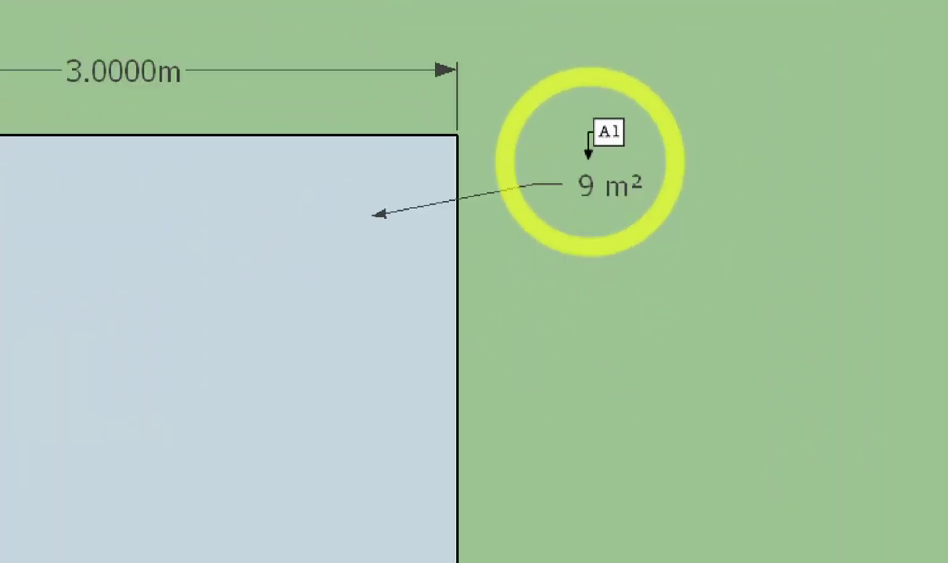
{"action": "key", "text": "space"}
{"action": "left_click_drag", "start_coordinate": [332, 108], "coordinate": [647, 406]}
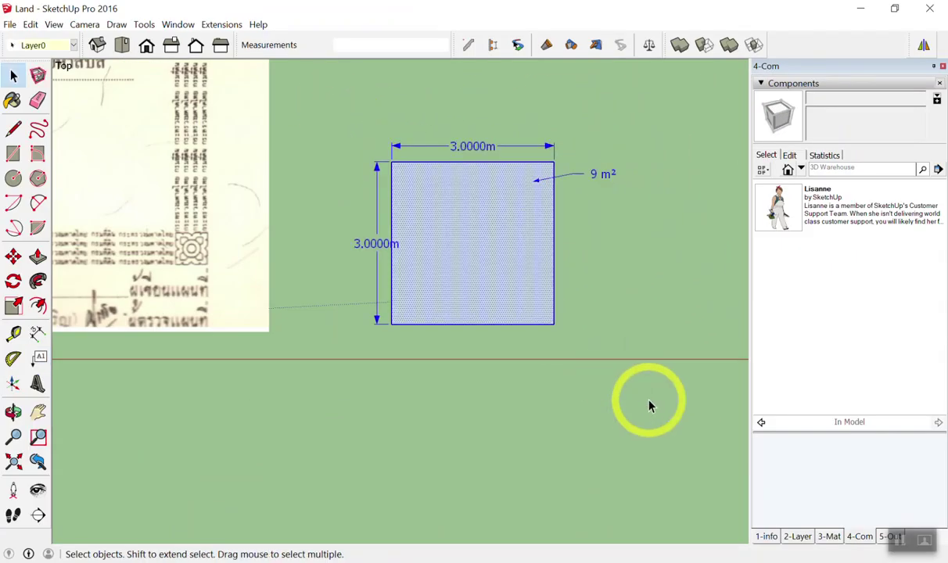
Step: Delete the 3 m test square and bring the deed's rai-ngan-wah area line into view
{"action": "key", "text": "Delete"}
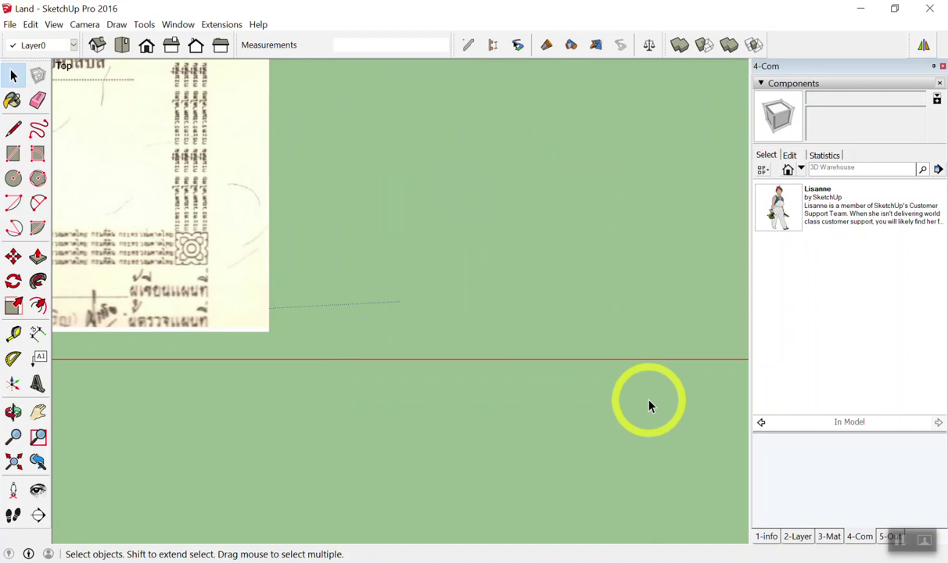
{"action": "scroll", "coordinate": [618, 344], "scroll_direction": "down", "scroll_amount": 2}
{"action": "scroll", "coordinate": [582, 286], "scroll_direction": "down", "scroll_amount": 2}
{"action": "scroll", "coordinate": [338, 207], "scroll_direction": "down", "scroll_amount": 1}
{"action": "scroll", "coordinate": [381, 198], "scroll_direction": "down", "scroll_amount": 1}
{"action": "scroll", "coordinate": [363, 144], "scroll_direction": "up", "scroll_amount": 2}
{"action": "scroll", "coordinate": [336, 148], "scroll_direction": "up", "scroll_amount": 3}
{"action": "scroll", "coordinate": [198, 126], "scroll_direction": "up", "scroll_amount": 1}
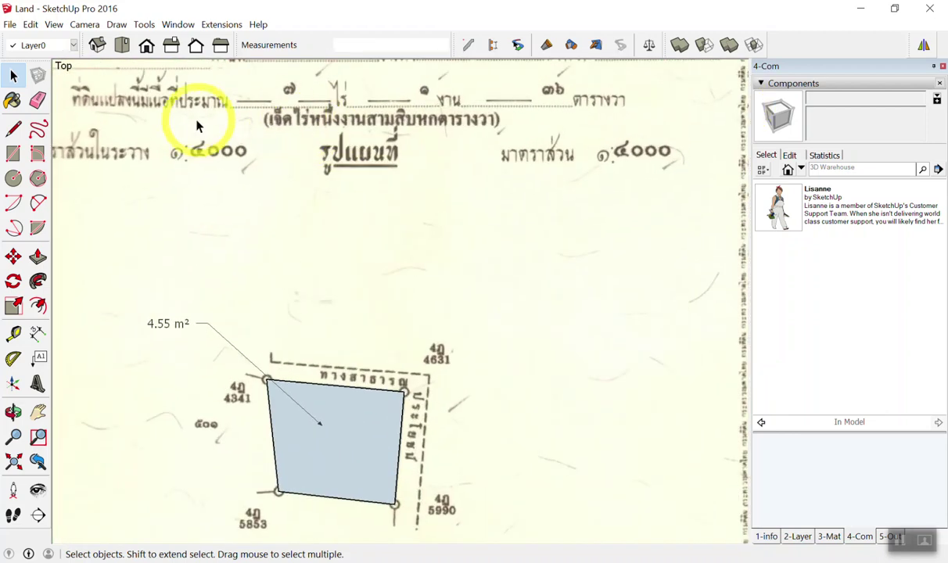
{"action": "scroll", "coordinate": [307, 96], "scroll_direction": "up", "scroll_amount": 1}
{"action": "scroll", "coordinate": [370, 152], "scroll_direction": "up", "scroll_amount": 1}
{"action": "mouse_move", "coordinate": [370, 152]}
{"action": "middle_mouse_down", "text": "shift"}
{"action": "mouse_move", "coordinate": [345, 262]}
{"action": "mouse_move", "coordinate": [280, 285]}
{"action": "middle_mouse_up", "text": "shift"}
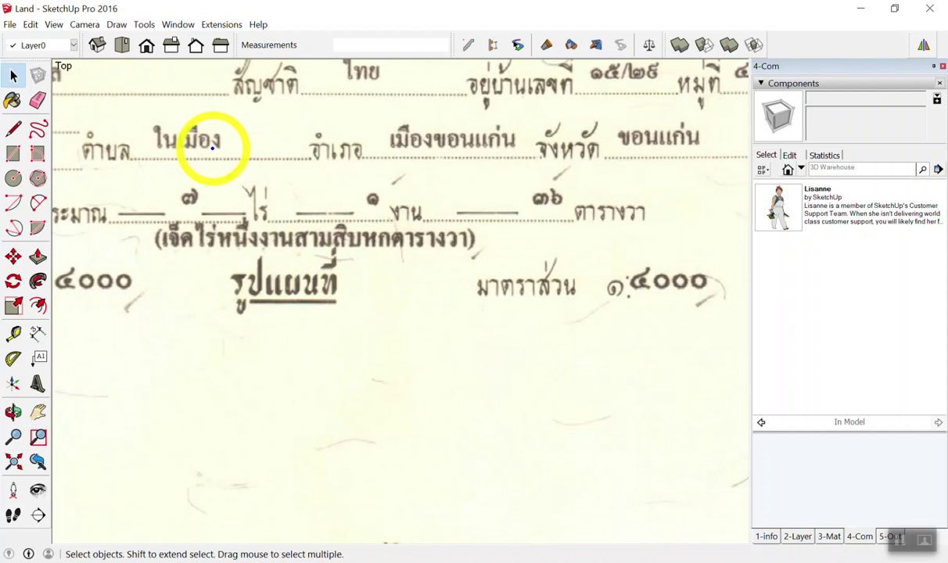
Step: Annotate 7 rai × 1600 and 1 ngan × 400 on the deed
{"action": "left_click_drag", "start_coordinate": [212, 146], "coordinate": [235, 168]}
{"action": "left_click_drag", "start_coordinate": [211, 270], "coordinate": [166, 330]}
{"action": "left_click_drag", "start_coordinate": [144, 293], "coordinate": [201, 325]}
{"action": "left_click_drag", "start_coordinate": [147, 361], "coordinate": [146, 438]}
{"action": "left_click_drag", "start_coordinate": [174, 383], "coordinate": [234, 403]}
{"action": "left_click_drag", "start_coordinate": [254, 364], "coordinate": [252, 407]}
{"action": "left_click_drag", "start_coordinate": [180, 358], "coordinate": [194, 376]}
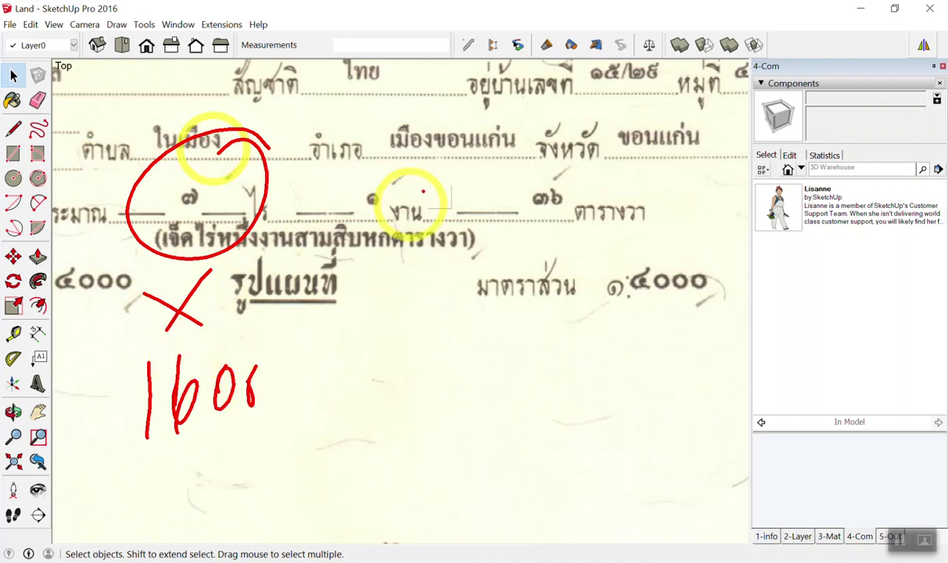
{"action": "left_click_drag", "start_coordinate": [407, 162], "coordinate": [408, 258]}
{"action": "left_click_drag", "start_coordinate": [381, 288], "coordinate": [426, 330]}
{"action": "left_click_drag", "start_coordinate": [449, 276], "coordinate": [407, 331]}
{"action": "left_click_drag", "start_coordinate": [373, 382], "coordinate": [393, 413]}
{"action": "mouse_move", "coordinate": [384, 387]}
{"action": "left_mouse_down"}
{"action": "mouse_move", "coordinate": [374, 444]}
{"action": "mouse_move", "coordinate": [408, 391]}
{"action": "mouse_move", "coordinate": [440, 422]}
{"action": "left_mouse_up"}
Step: Annotate the 36 square wah conversion, bracket the three figures for summing, then clear notes
{"action": "left_click_drag", "start_coordinate": [660, 173], "coordinate": [567, 161]}
{"action": "left_click_drag", "start_coordinate": [603, 227], "coordinate": [630, 169]}
{"action": "left_click_drag", "start_coordinate": [635, 288], "coordinate": [585, 338]}
{"action": "mouse_move", "coordinate": [555, 301]}
{"action": "left_mouse_down"}
{"action": "mouse_move", "coordinate": [622, 353]}
{"action": "mouse_move", "coordinate": [614, 415]}
{"action": "mouse_move", "coordinate": [594, 458]}
{"action": "left_mouse_up"}
{"action": "mouse_move", "coordinate": [690, 160]}
{"action": "left_mouse_down"}
{"action": "mouse_move", "coordinate": [732, 296]}
{"action": "mouse_move", "coordinate": [671, 455]}
{"action": "left_mouse_up"}
{"action": "left_click_drag", "start_coordinate": [704, 487], "coordinate": [681, 512]}
{"action": "mouse_move", "coordinate": [785, 269]}
{"action": "left_mouse_down"}
{"action": "mouse_move", "coordinate": [798, 296]}
{"action": "mouse_move", "coordinate": [817, 262]}
{"action": "left_mouse_up"}
{"action": "mouse_move", "coordinate": [833, 299]}
{"action": "left_mouse_down"}
{"action": "mouse_move", "coordinate": [870, 268]}
{"action": "mouse_move", "coordinate": [916, 295]}
{"action": "left_mouse_up"}
{"action": "left_click_drag", "start_coordinate": [829, 406], "coordinate": [786, 434]}
{"action": "mouse_move", "coordinate": [843, 338]}
{"action": "left_mouse_down"}
{"action": "mouse_move", "coordinate": [893, 353]}
{"action": "mouse_move", "coordinate": [938, 352]}
{"action": "left_mouse_up"}
{"action": "key", "text": "Escape"}
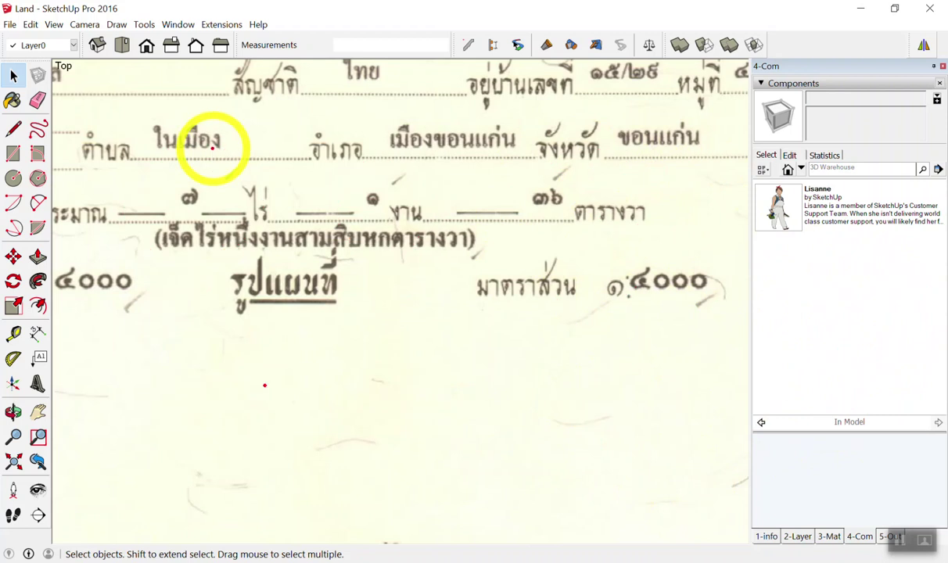
Step: Handwrite the converted total 11744 with its unit, then clear it
{"action": "left_click_drag", "start_coordinate": [266, 397], "coordinate": [324, 460]}
{"action": "left_click_drag", "start_coordinate": [362, 384], "coordinate": [417, 448]}
{"action": "left_click_drag", "start_coordinate": [455, 337], "coordinate": [505, 448]}
{"action": "left_click_drag", "start_coordinate": [461, 409], "coordinate": [567, 387]}
{"action": "mouse_move", "coordinate": [611, 330]}
{"action": "left_mouse_down"}
{"action": "mouse_move", "coordinate": [643, 383]}
{"action": "mouse_move", "coordinate": [596, 448]}
{"action": "left_mouse_up"}
{"action": "left_click_drag", "start_coordinate": [673, 341], "coordinate": [712, 383]}
{"action": "left_click_drag", "start_coordinate": [689, 344], "coordinate": [685, 450]}
{"action": "left_click_drag", "start_coordinate": [739, 359], "coordinate": [834, 328]}
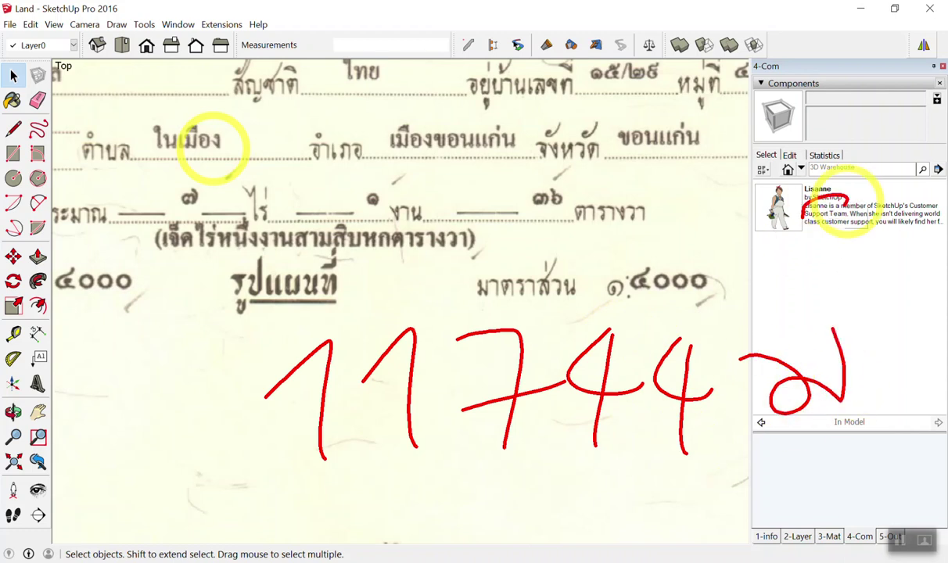
{"action": "left_click_drag", "start_coordinate": [846, 197], "coordinate": [942, 238]}
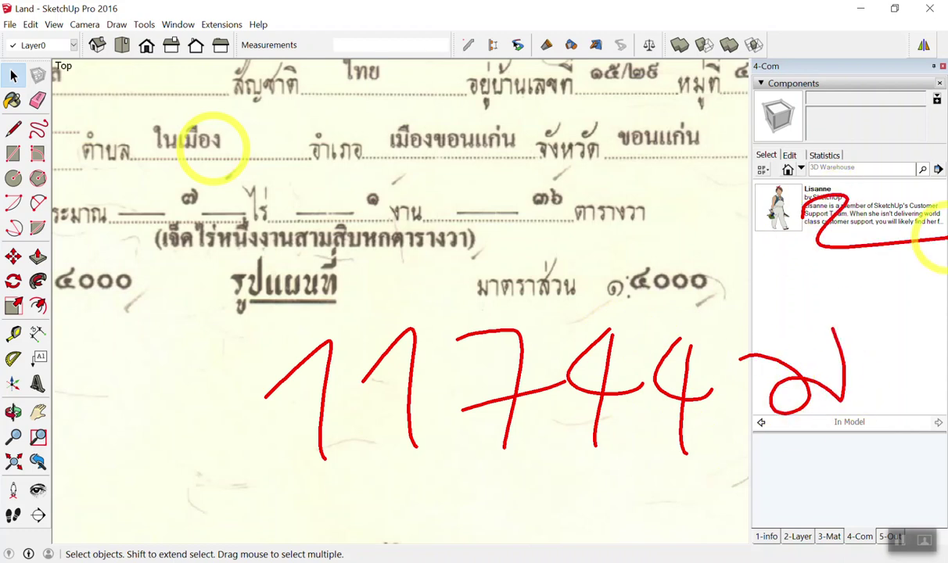
{"action": "key", "text": "Escape"}
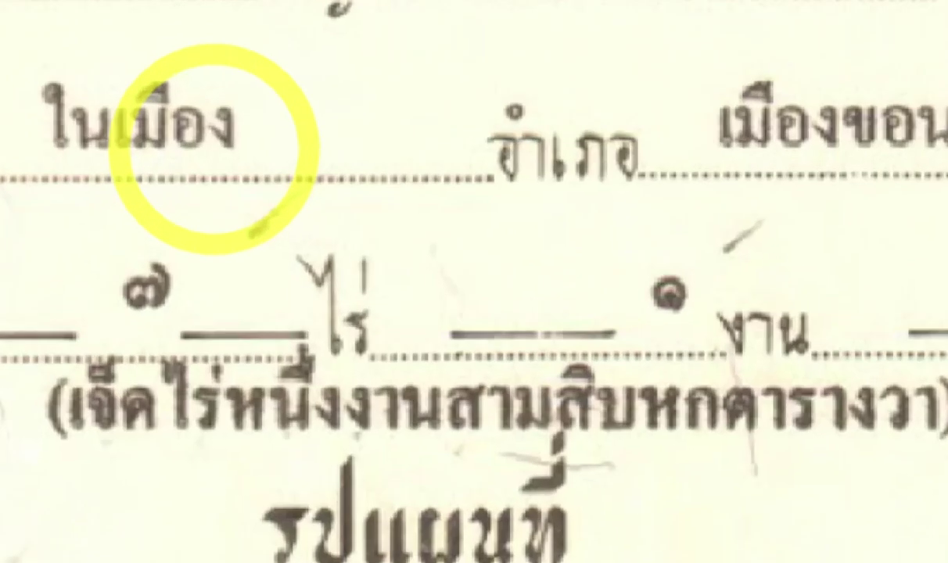
Step: Place screen text reading '11,744 ตร.ม.' in empty space near the top of the view
{"action": "scroll", "coordinate": [415, 219], "scroll_direction": "down", "scroll_amount": 5}
{"action": "scroll", "coordinate": [251, 297], "scroll_direction": "down", "scroll_amount": 4}
{"action": "scroll", "coordinate": [231, 293], "scroll_direction": "up", "scroll_amount": 3}
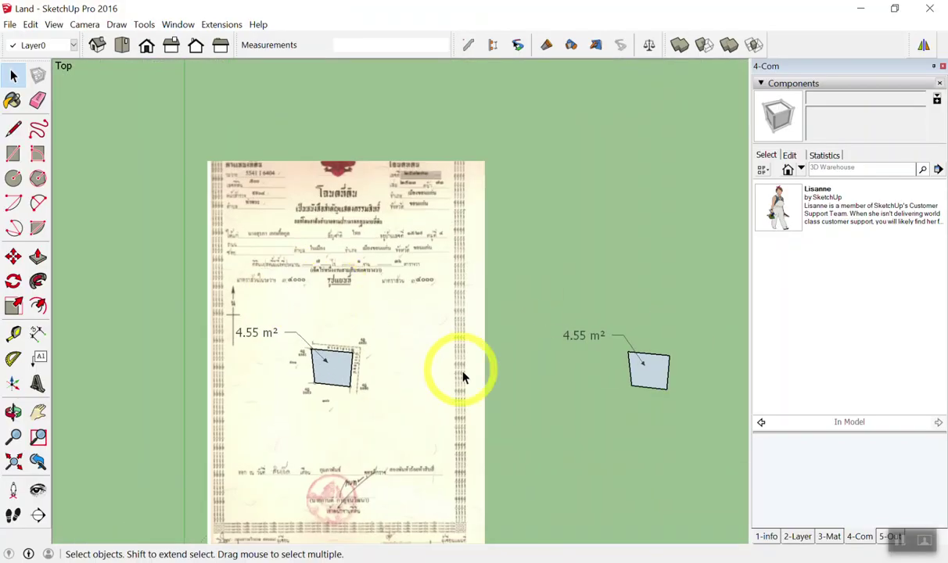
{"action": "scroll", "coordinate": [391, 332], "scroll_direction": "up", "scroll_amount": 1}
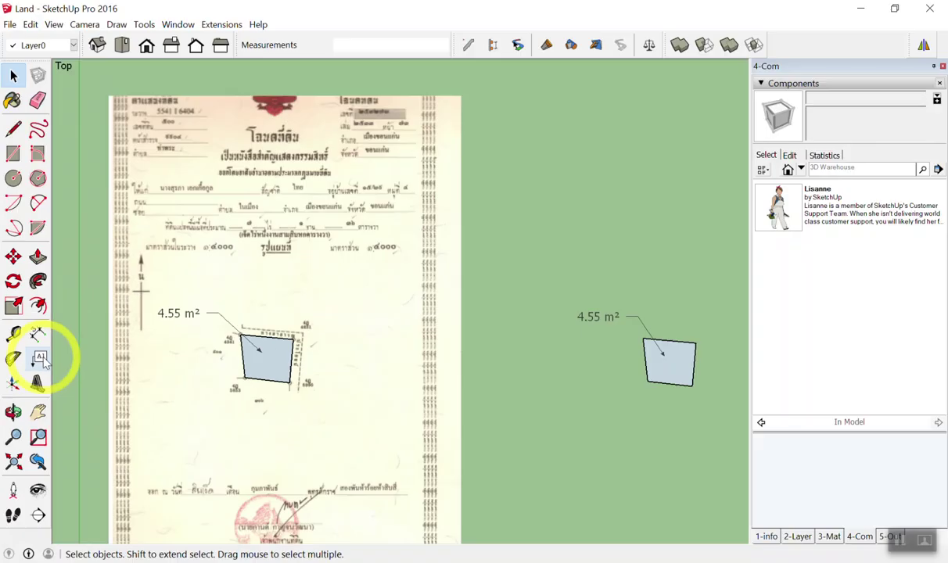
{"action": "left_click", "coordinate": [40, 357]}
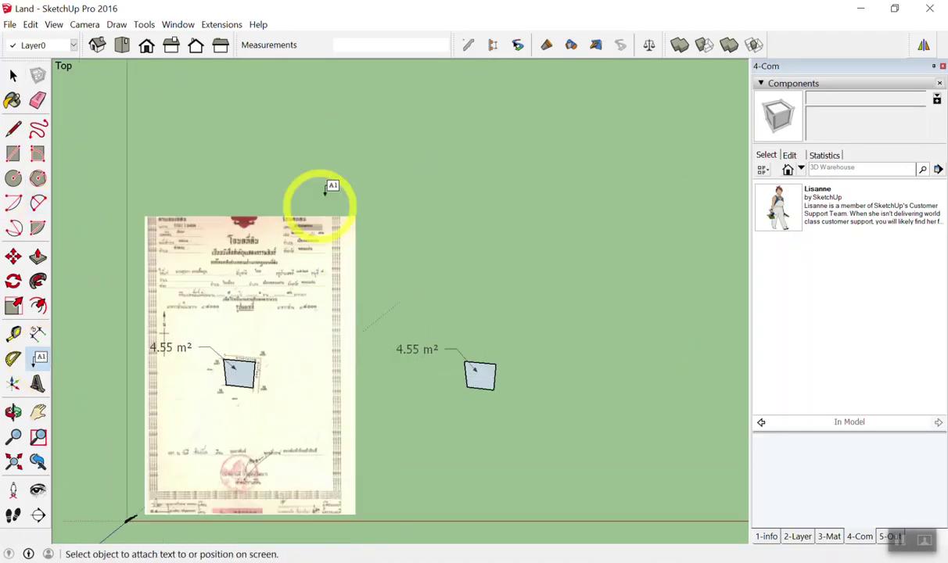
{"action": "scroll", "coordinate": [352, 133], "scroll_direction": "up", "scroll_amount": 2}
{"action": "left_click", "coordinate": [344, 76]}
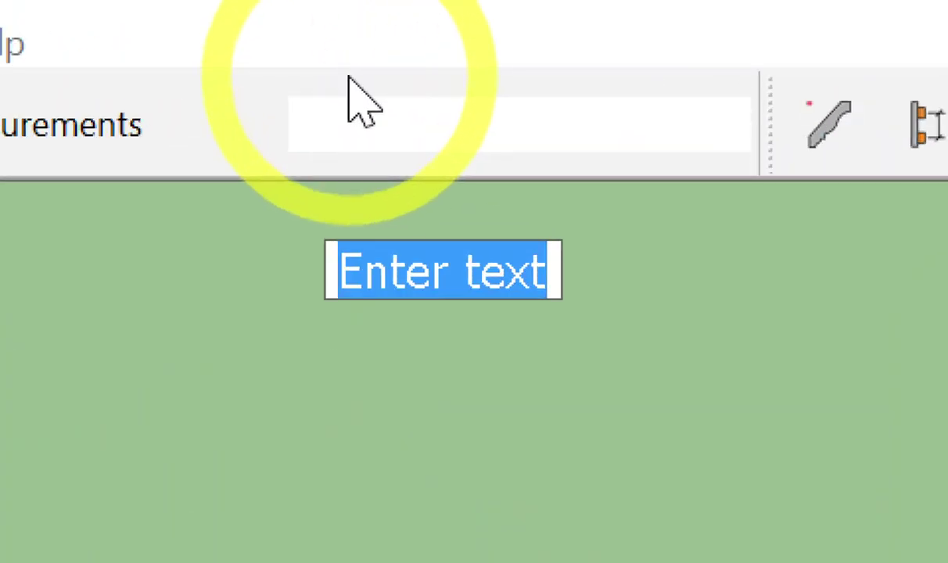
{"action": "type", "text": "11"}
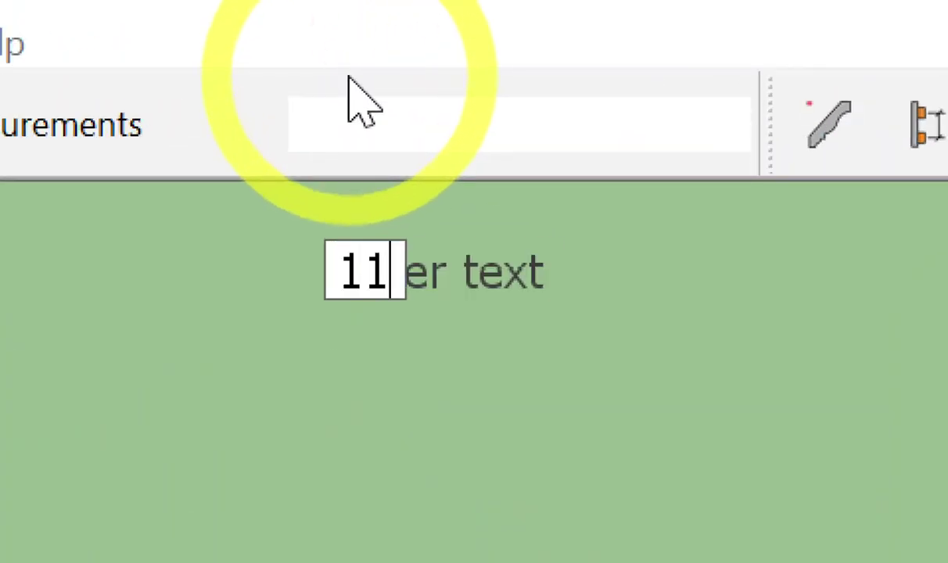
{"action": "type", "text": ",7"}
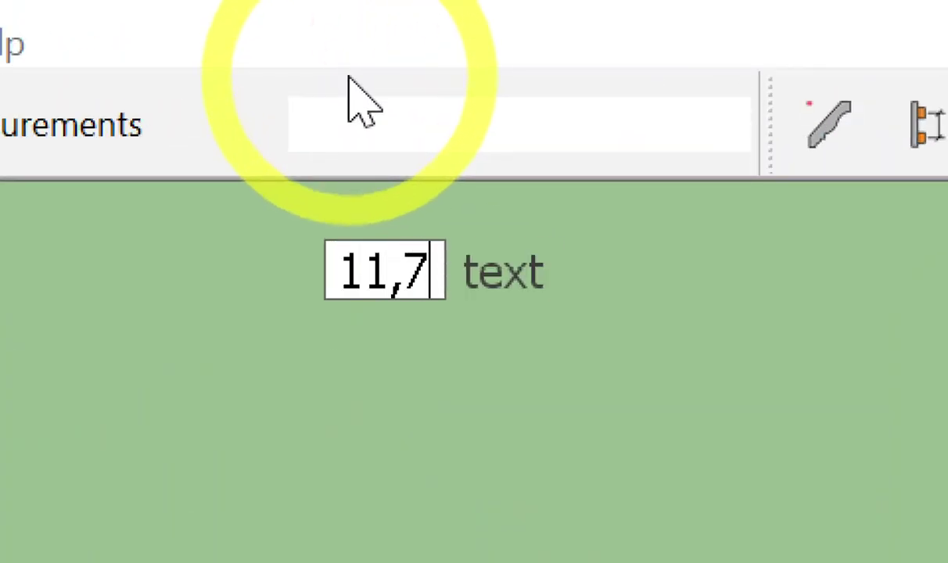
{"action": "type", "text": "44 ตร"}
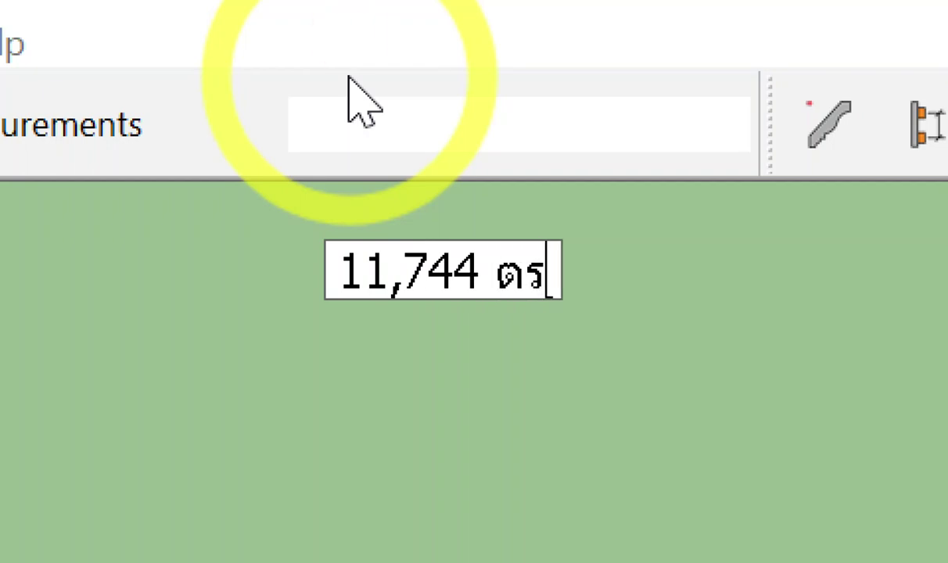
{"action": "type", "text": ".ม."}
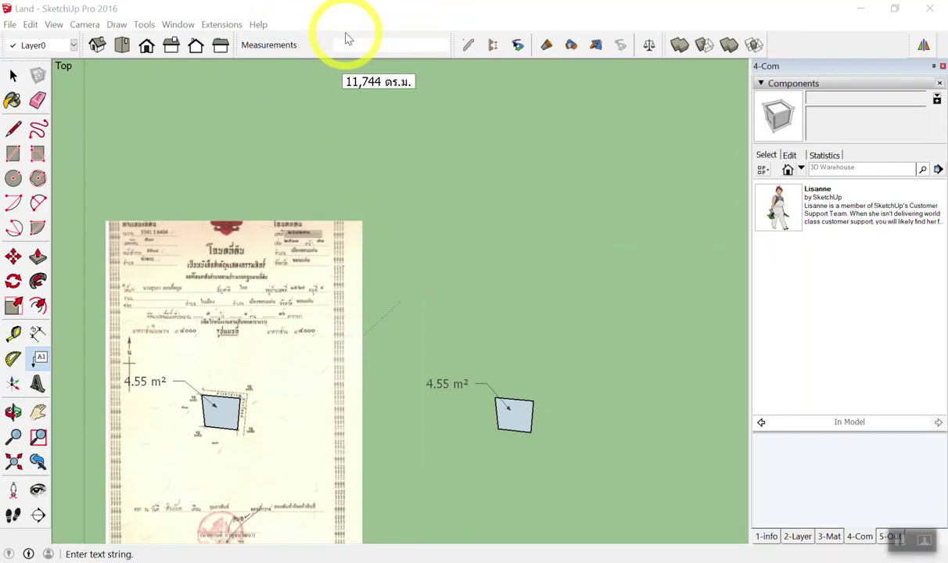
{"action": "left_click", "coordinate": [423, 96]}
{"action": "key", "text": "space"}
{"action": "scroll", "coordinate": [351, 188], "scroll_direction": "up", "scroll_amount": 1}
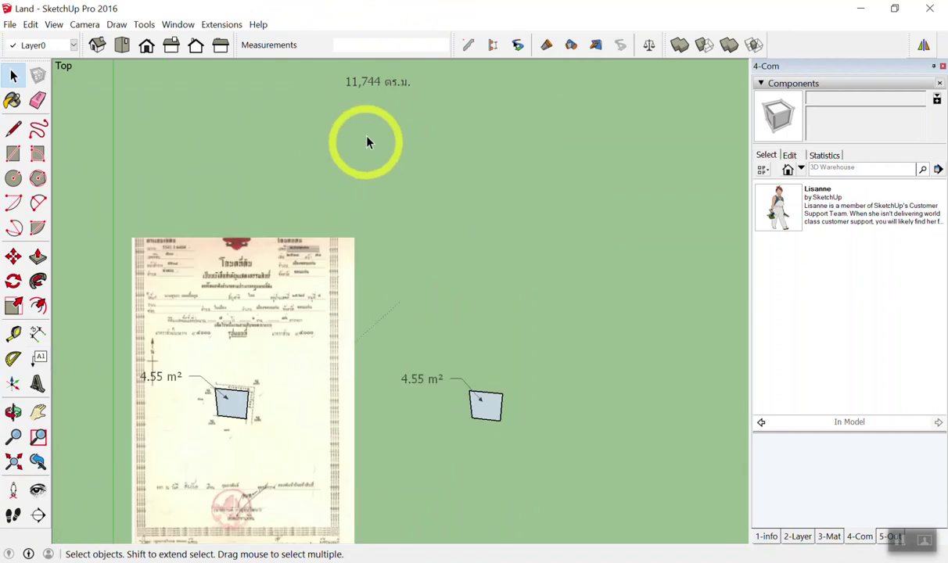
{"action": "scroll", "coordinate": [313, 250], "scroll_direction": "down", "scroll_amount": 2}
{"action": "scroll", "coordinate": [266, 336], "scroll_direction": "down", "scroll_amount": 2}
{"action": "scroll", "coordinate": [287, 322], "scroll_direction": "up", "scroll_amount": 2}
{"action": "scroll", "coordinate": [355, 228], "scroll_direction": "down", "scroll_amount": 1}
{"action": "scroll", "coordinate": [56, 192], "scroll_direction": "up", "scroll_amount": 2}
{"action": "scroll", "coordinate": [56, 193], "scroll_direction": "up", "scroll_amount": 1}
{"action": "scroll", "coordinate": [442, 277], "scroll_direction": "up", "scroll_amount": 2}
{"action": "scroll", "coordinate": [352, 259], "scroll_direction": "down", "scroll_amount": 1}
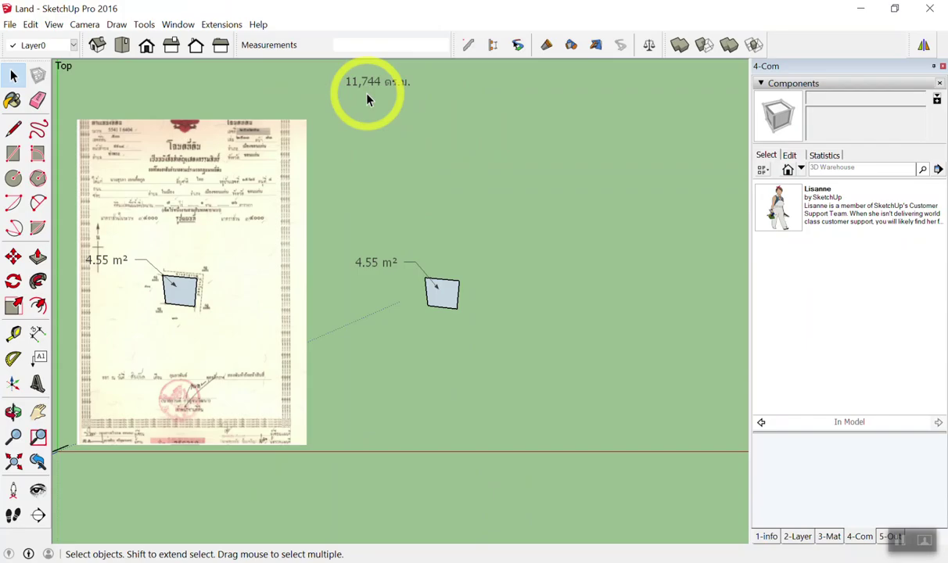
{"action": "scroll", "coordinate": [344, 178], "scroll_direction": "down", "scroll_amount": 2}
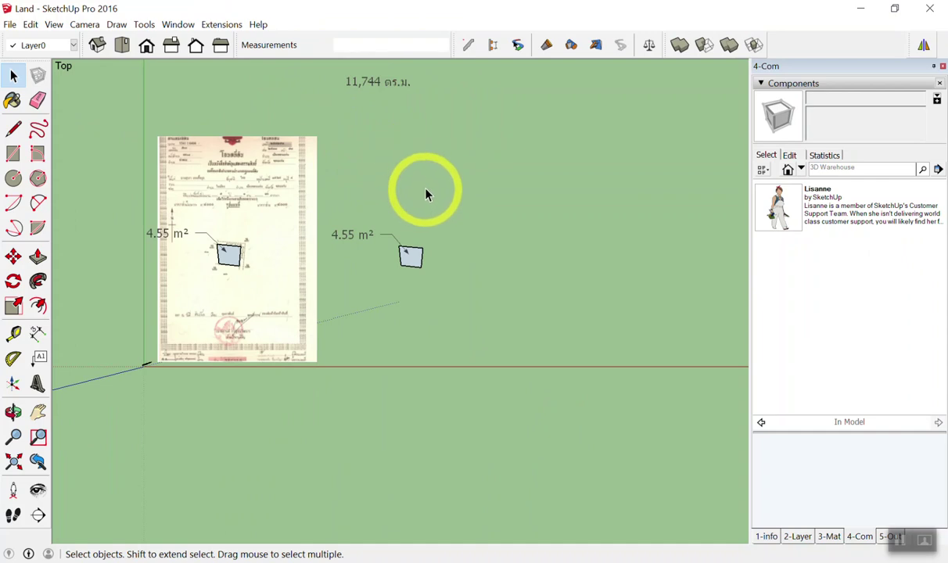
{"action": "scroll", "coordinate": [429, 194], "scroll_direction": "down", "scroll_amount": 2}
{"action": "scroll", "coordinate": [407, 174], "scroll_direction": "up", "scroll_amount": 2}
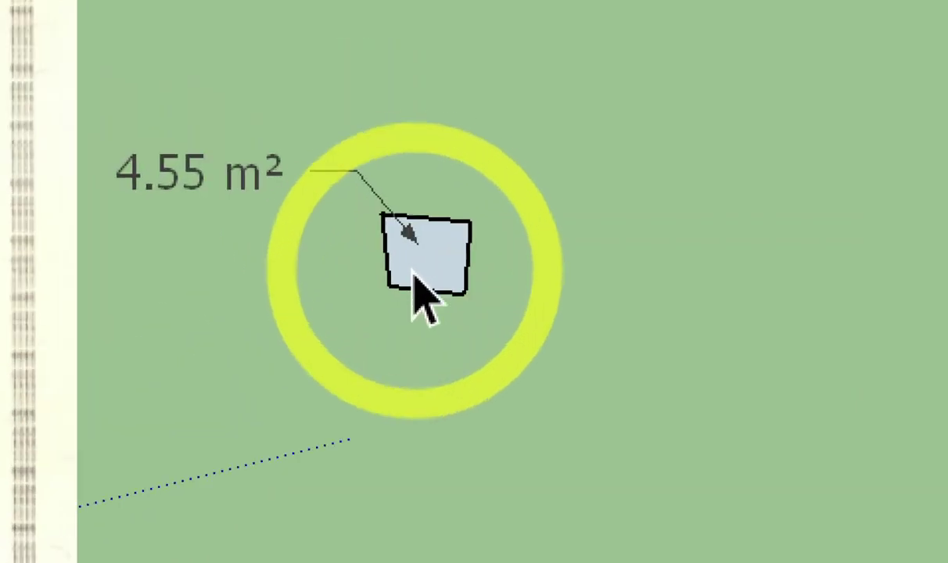
{"action": "scroll", "coordinate": [419, 264], "scroll_direction": "up", "scroll_amount": 2}
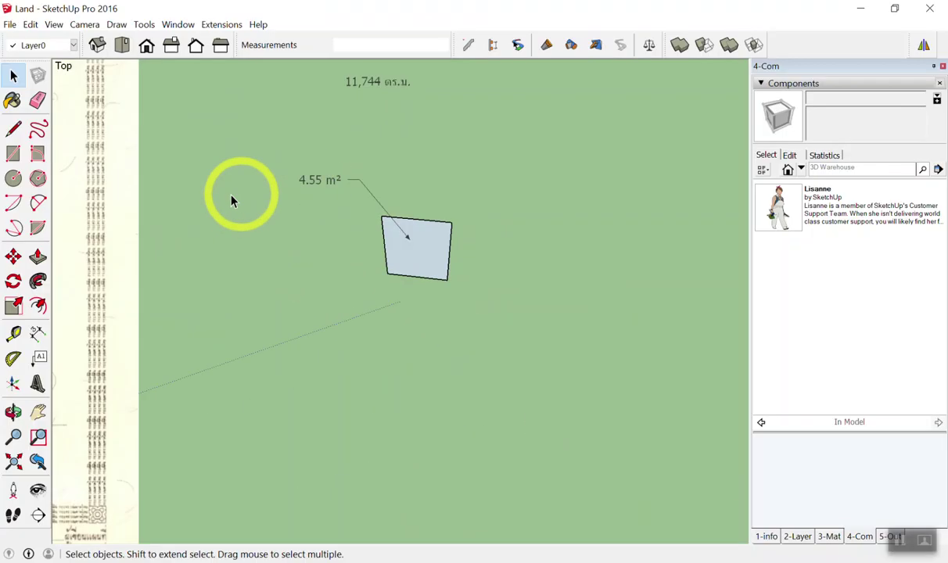
Step: Attach a leader label to the plot face, placed above the 4.55 m² label, keeping the default 4.552 m²
{"action": "left_click", "coordinate": [38, 359]}
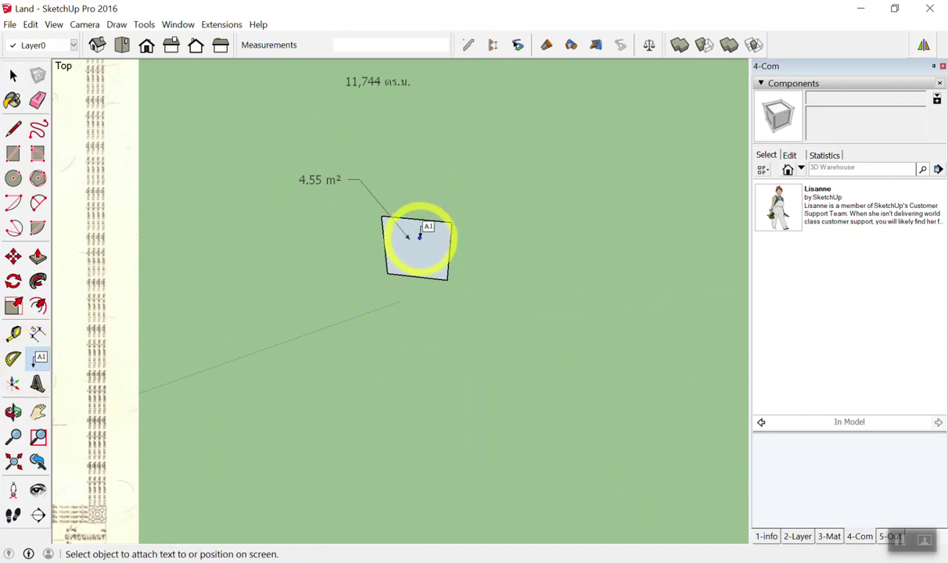
{"action": "left_click", "coordinate": [419, 235]}
{"action": "left_click", "coordinate": [361, 162]}
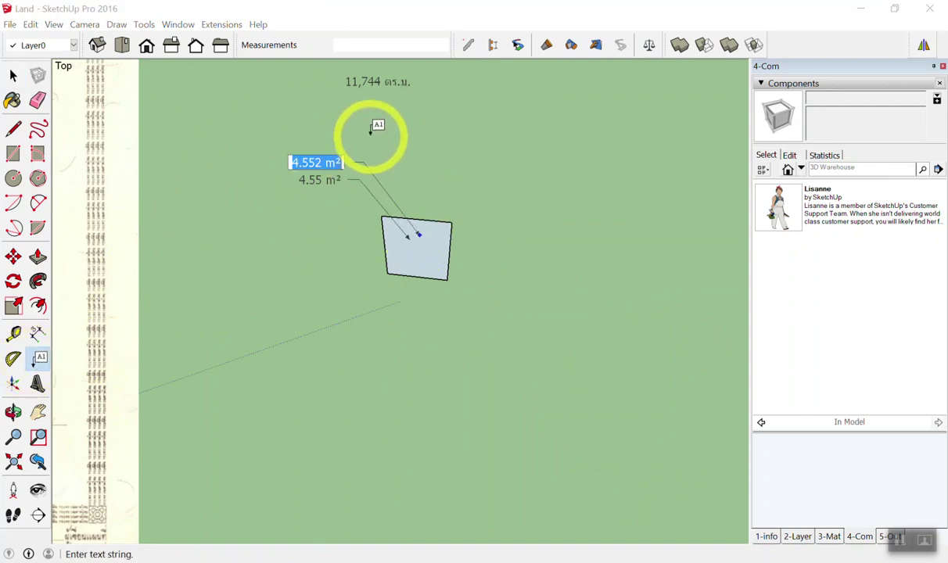
{"action": "left_click", "coordinate": [371, 130]}
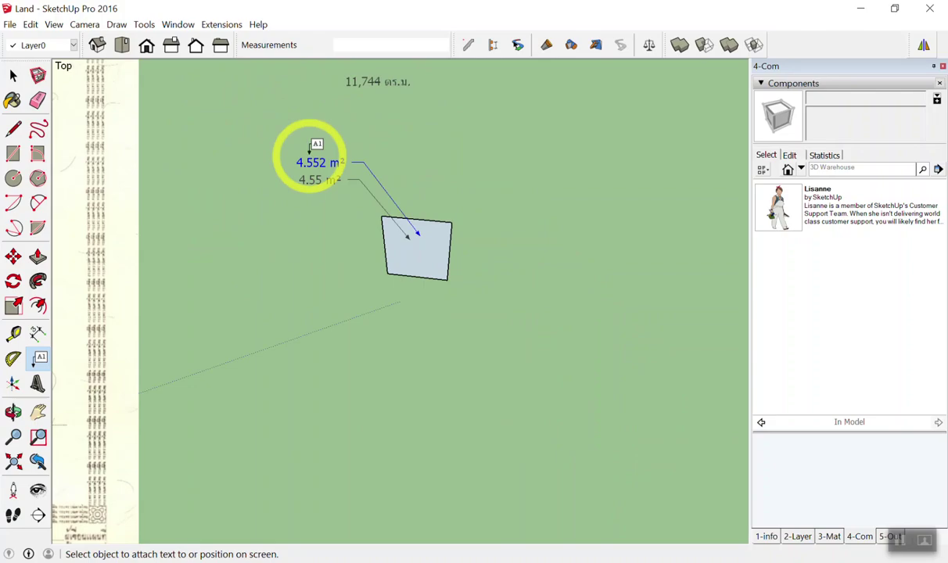
{"action": "left_click", "coordinate": [310, 153]}
{"action": "scroll", "coordinate": [320, 203], "scroll_direction": "up", "scroll_amount": 2}
{"action": "scroll", "coordinate": [407, 269], "scroll_direction": "down", "scroll_amount": 2}
{"action": "scroll", "coordinate": [472, 293], "scroll_direction": "up", "scroll_amount": 3}
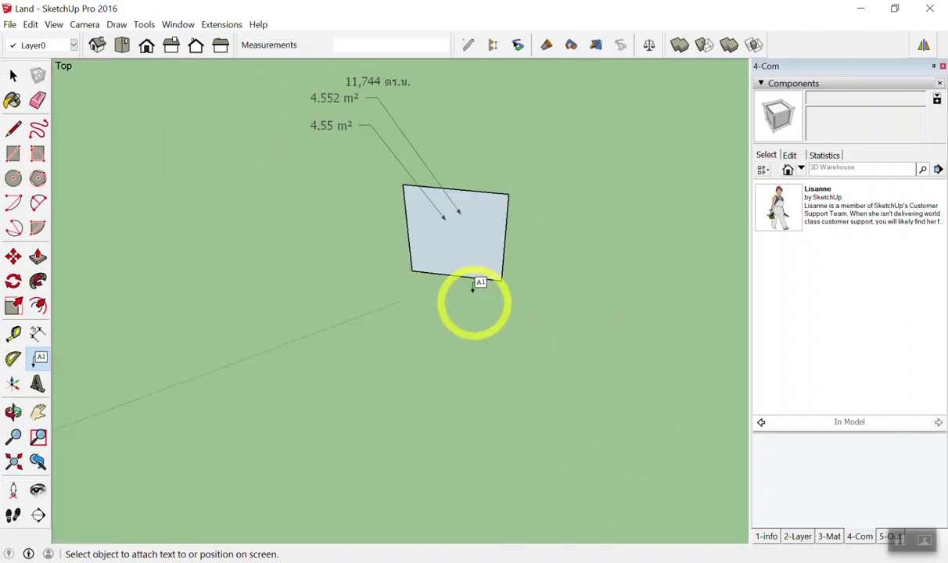
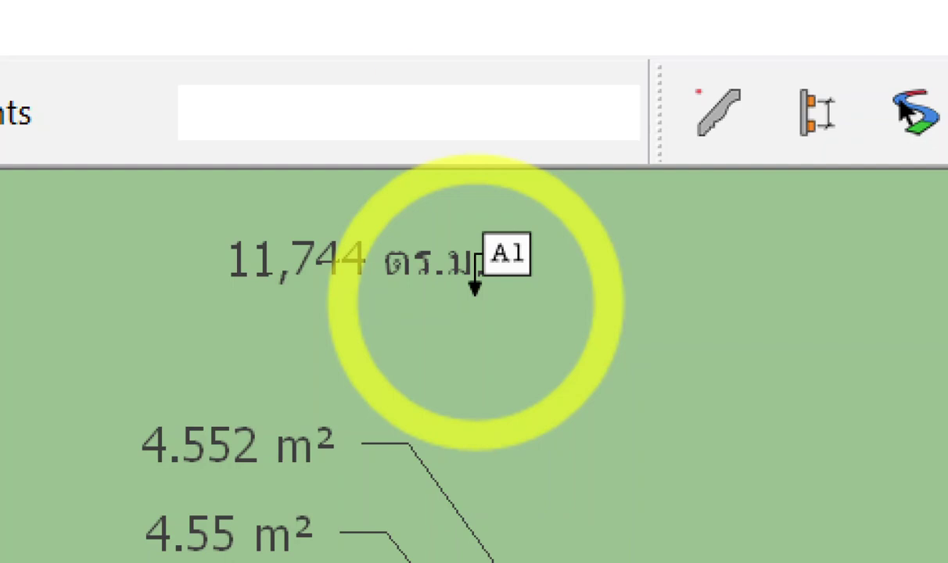
Step: Select the 11,744 ตร.ม. label and nudge it slightly with Move
{"action": "key", "text": "space"}
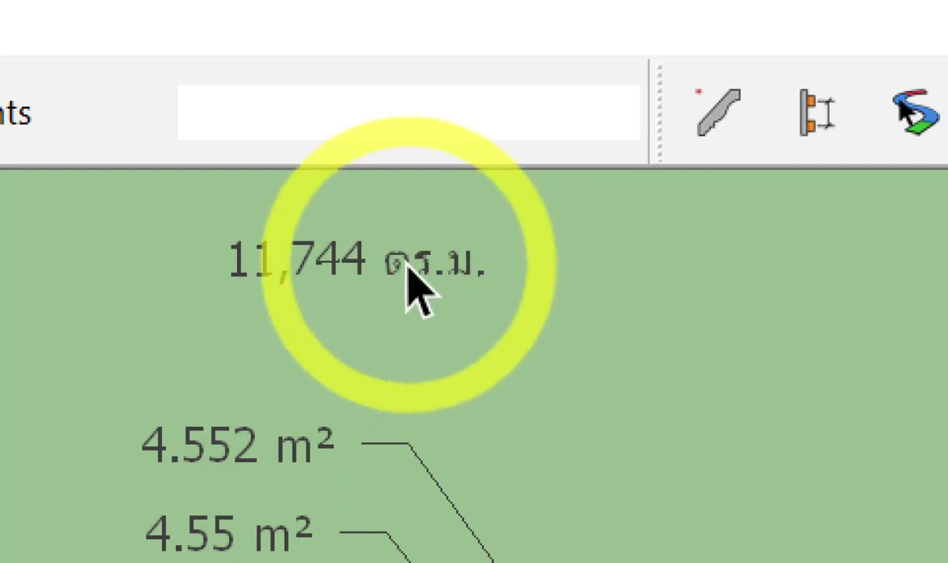
{"action": "left_click", "coordinate": [316, 282]}
{"action": "key", "text": "m"}
{"action": "left_click", "coordinate": [313, 270]}
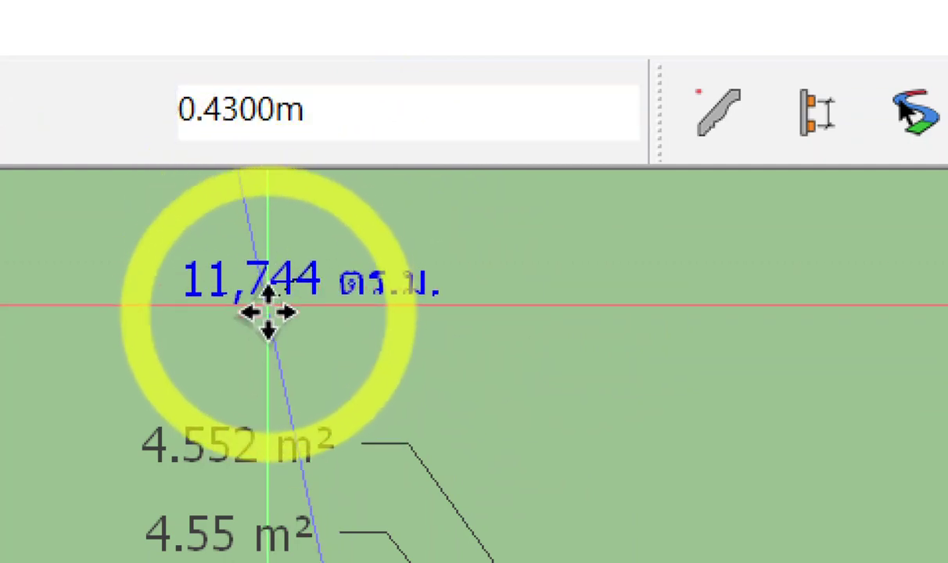
Step: Add a text note reading 50.793354394 just above the area label
{"action": "key", "text": "t"}
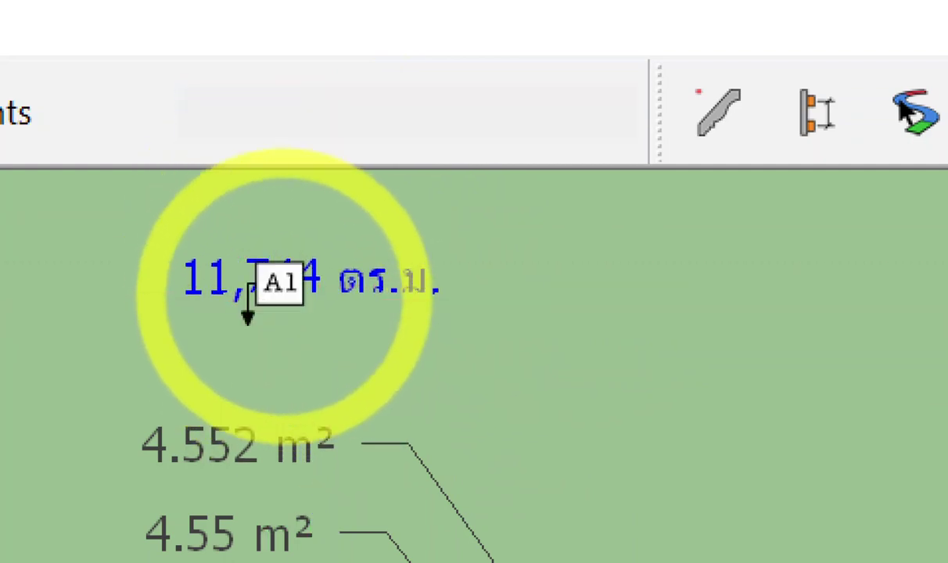
{"action": "left_click", "coordinate": [290, 213]}
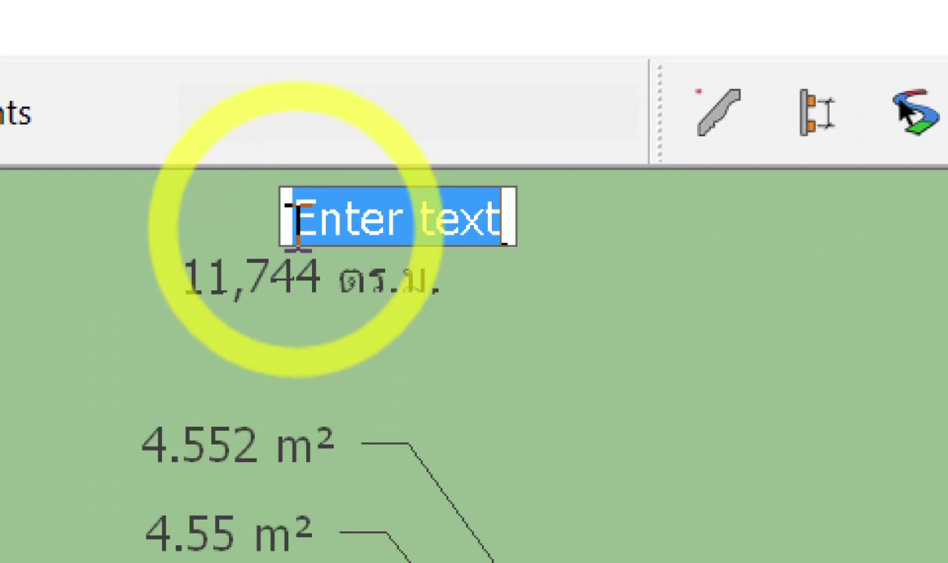
{"action": "type", "text": "ที่จ"}
{"action": "key", "text": "BackSpace"}
{"action": "key", "text": "BackSpace"}
{"action": "key", "text": "BackSpace"}
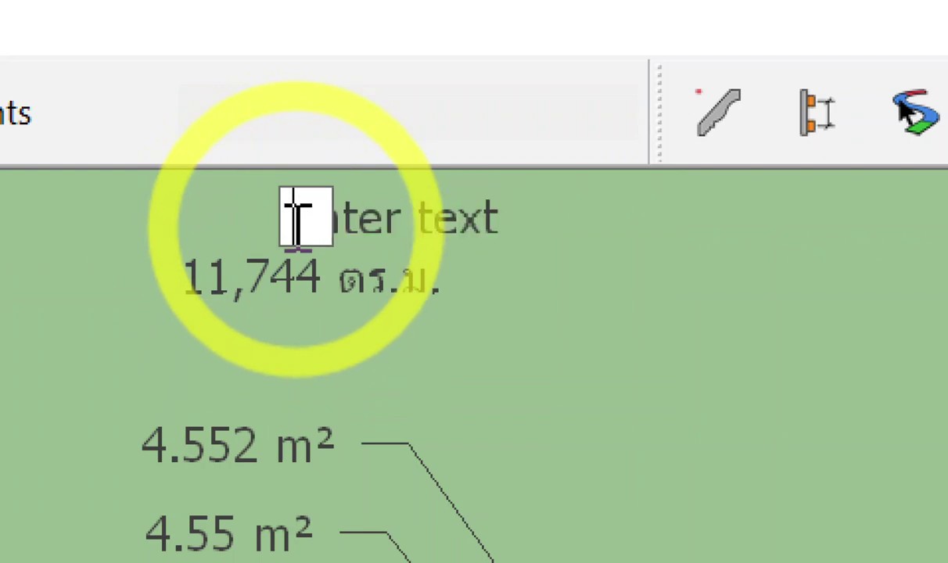
{"action": "type", "text": "60.7"}
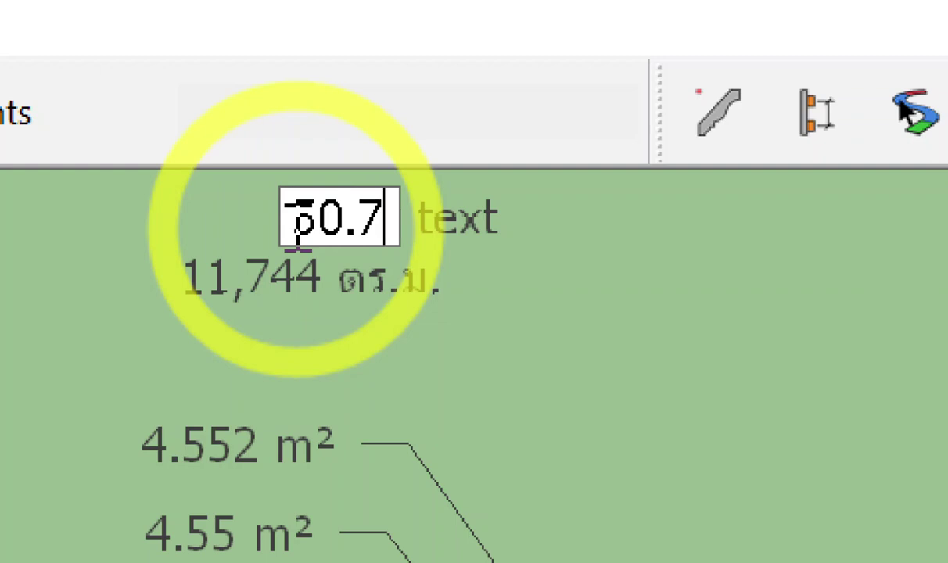
{"action": "type", "text": "933"}
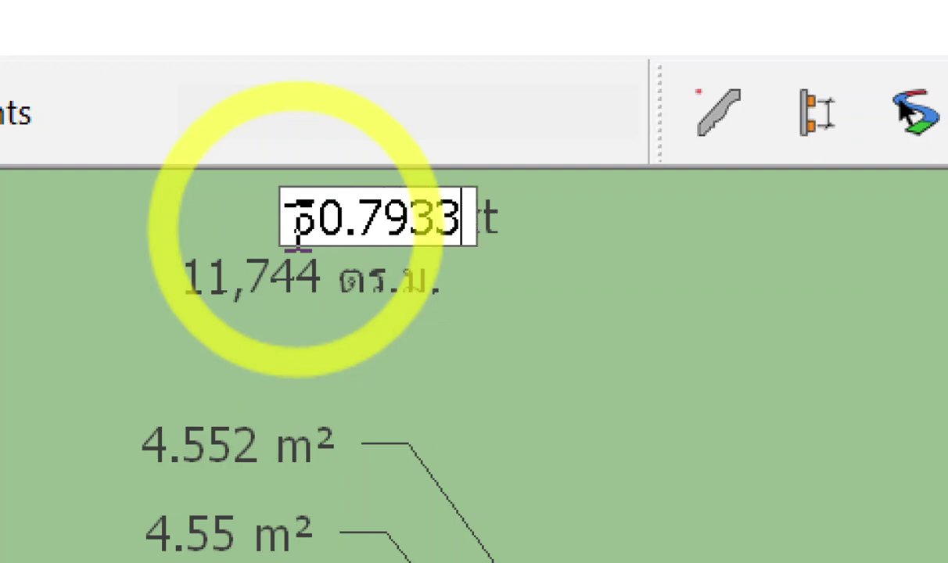
{"action": "type", "text": "5"}
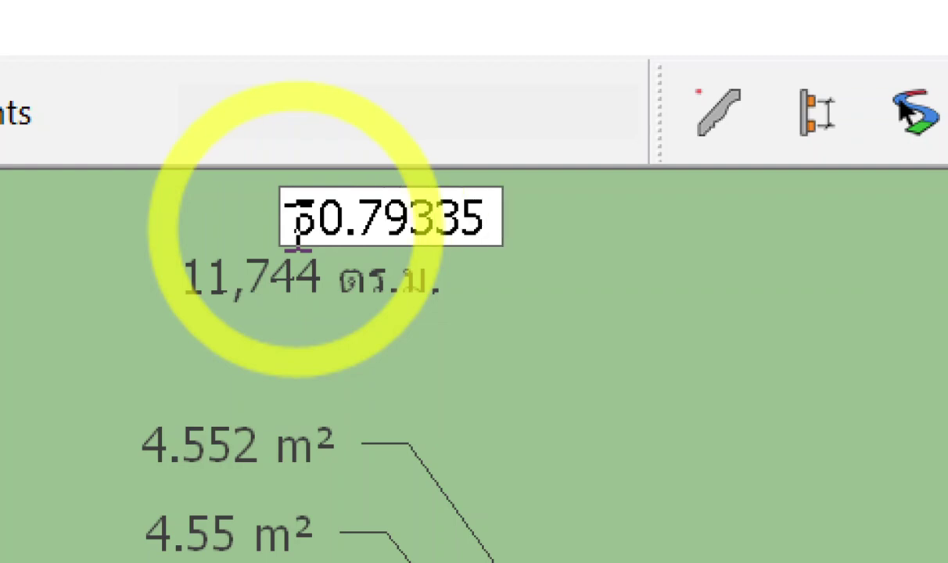
{"action": "type", "text": "43"}
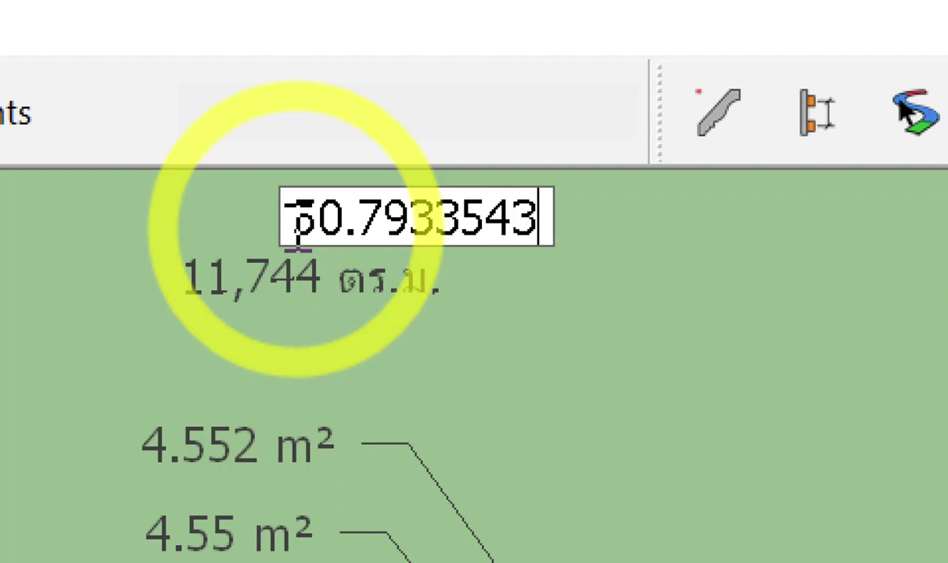
{"action": "type", "text": "94"}
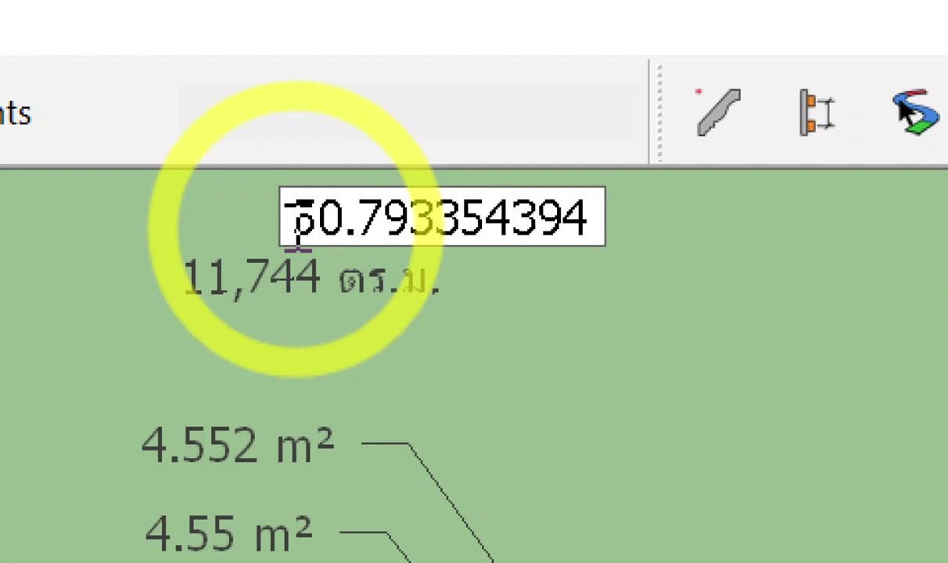
{"action": "left_click", "coordinate": [352, 274]}
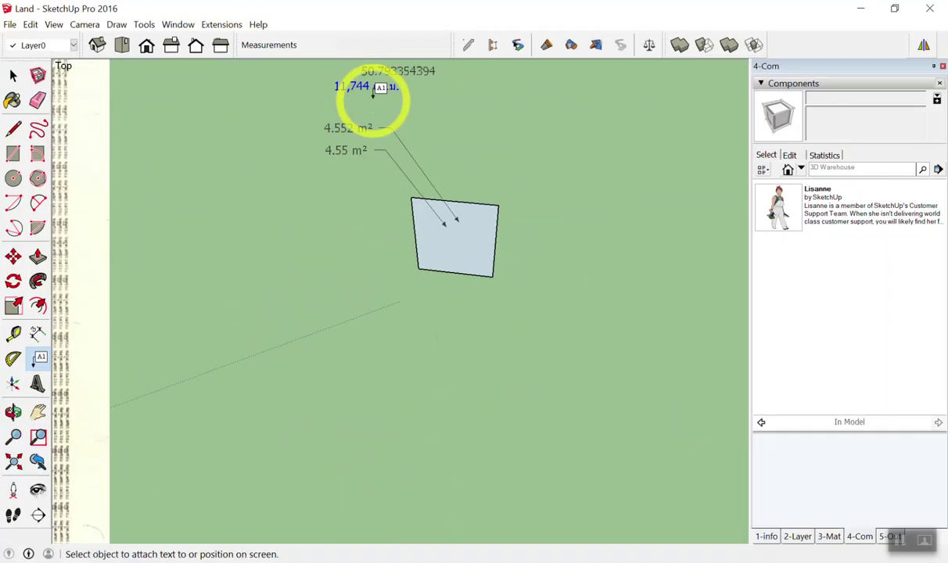
Step: Move the 11,744 ตร.ม. label to the right of the number note
{"action": "key", "text": "space"}
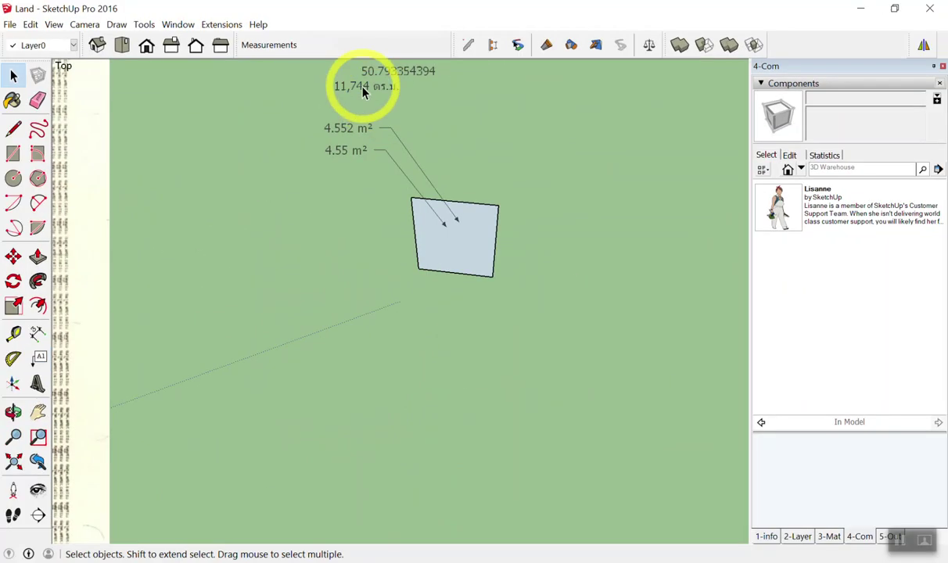
{"action": "key", "text": "m"}
{"action": "left_click", "coordinate": [365, 86]}
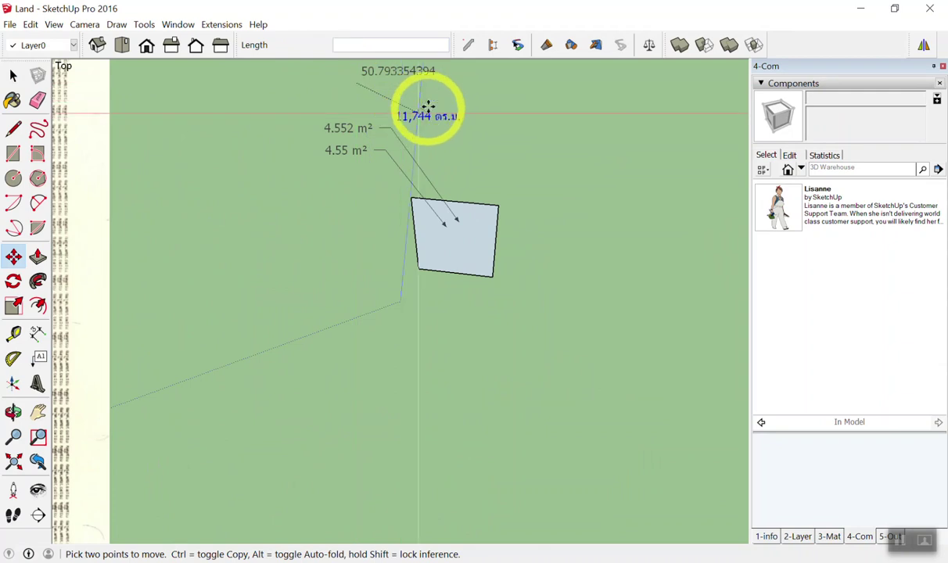
{"action": "left_click", "coordinate": [485, 107]}
{"action": "key", "text": "space"}
Step: Scale the quadrilateral face up by 50.793354394 from a corner grip, then zoom to extents
{"action": "scroll", "coordinate": [583, 199], "scroll_direction": "up", "scroll_amount": 2}
{"action": "scroll", "coordinate": [461, 231], "scroll_direction": "up", "scroll_amount": 3}
{"action": "scroll", "coordinate": [410, 241], "scroll_direction": "up", "scroll_amount": 2}
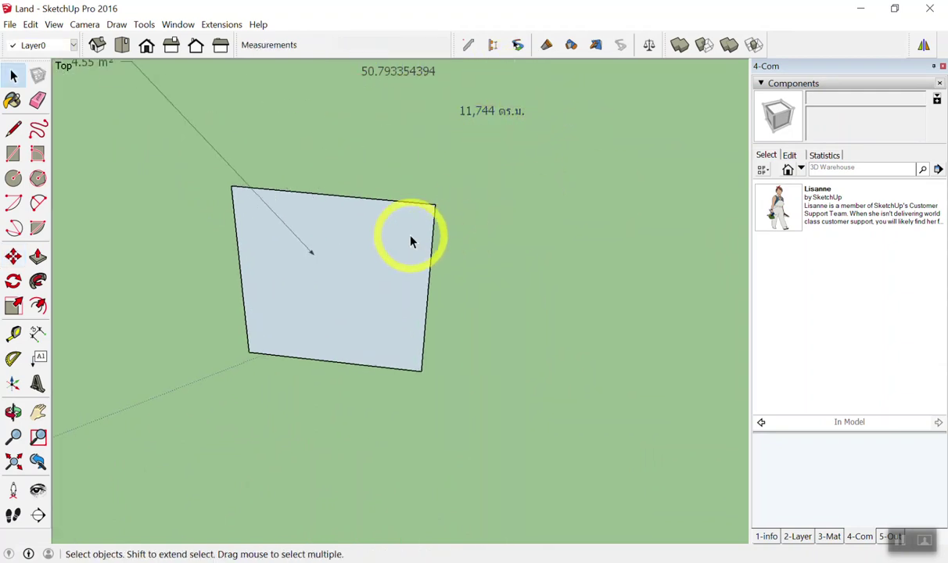
{"action": "left_click", "coordinate": [410, 241]}
{"action": "scroll", "coordinate": [367, 290], "scroll_direction": "down", "scroll_amount": 3}
{"action": "scroll", "coordinate": [338, 317], "scroll_direction": "down", "scroll_amount": 3}
{"action": "scroll", "coordinate": [352, 297], "scroll_direction": "up", "scroll_amount": 1}
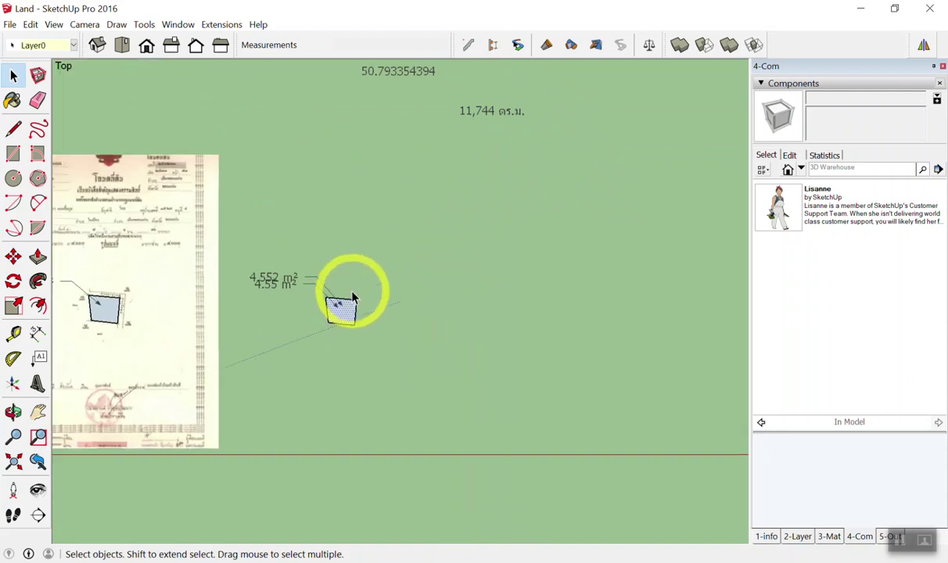
{"action": "key", "text": "s"}
{"action": "scroll", "coordinate": [356, 298], "scroll_direction": "up", "scroll_amount": 2}
{"action": "left_click_drag", "start_coordinate": [360, 293], "coordinate": [405, 244]}
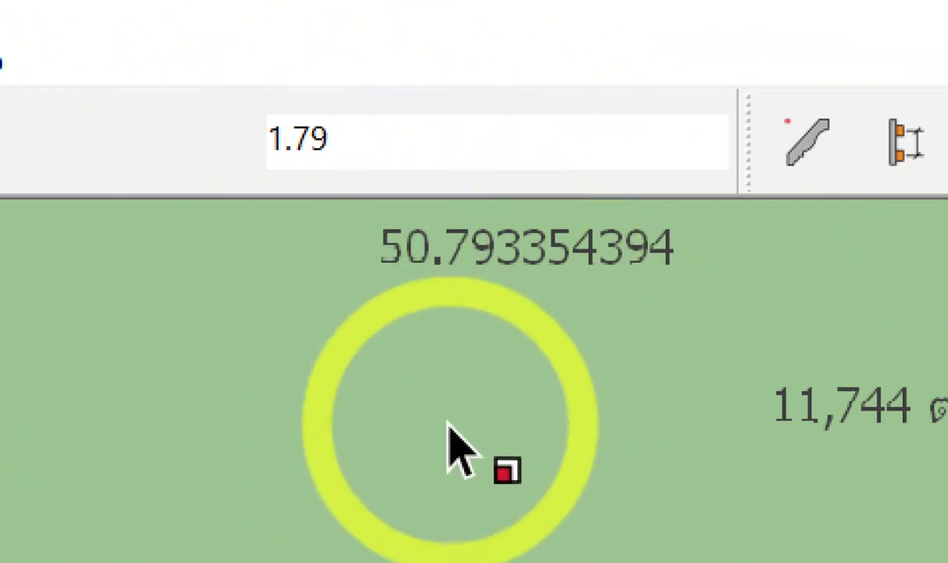
{"action": "type", "text": "50"}
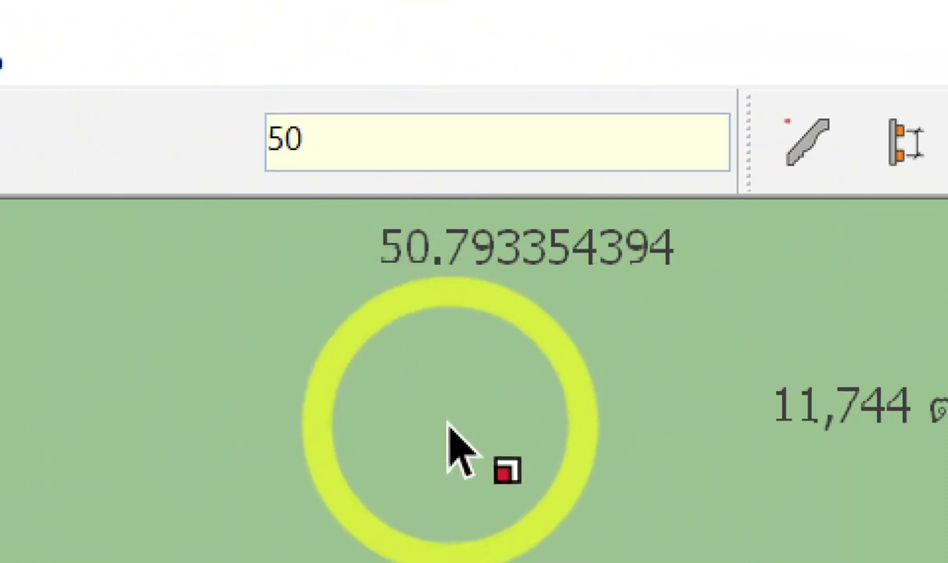
{"action": "type", "text": ".793354394"}
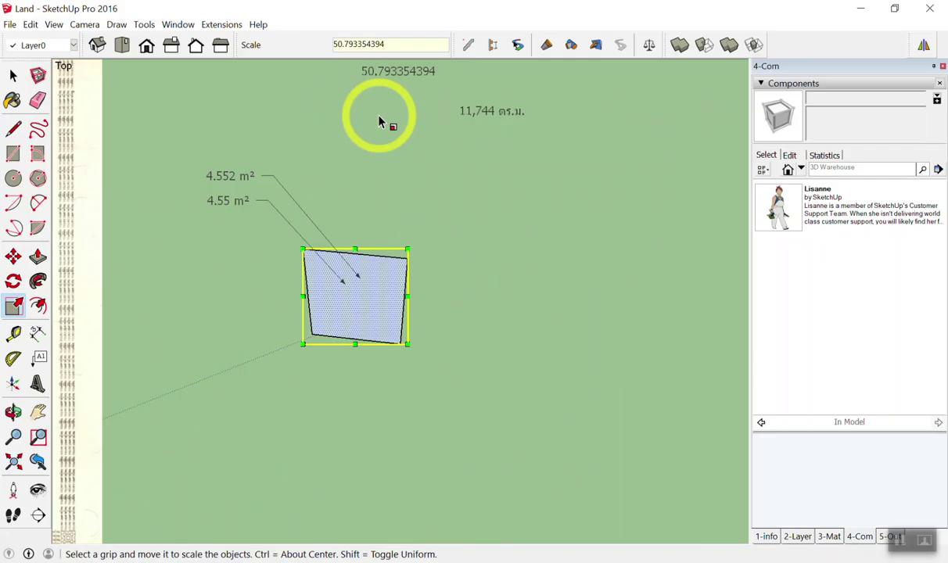
{"action": "key", "text": "Return"}
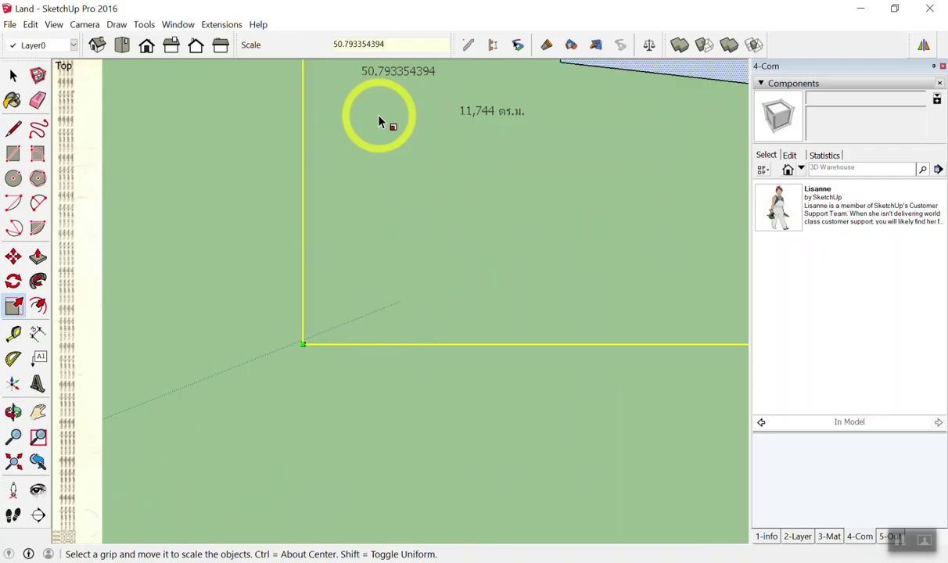
{"action": "key", "text": "shift+z"}
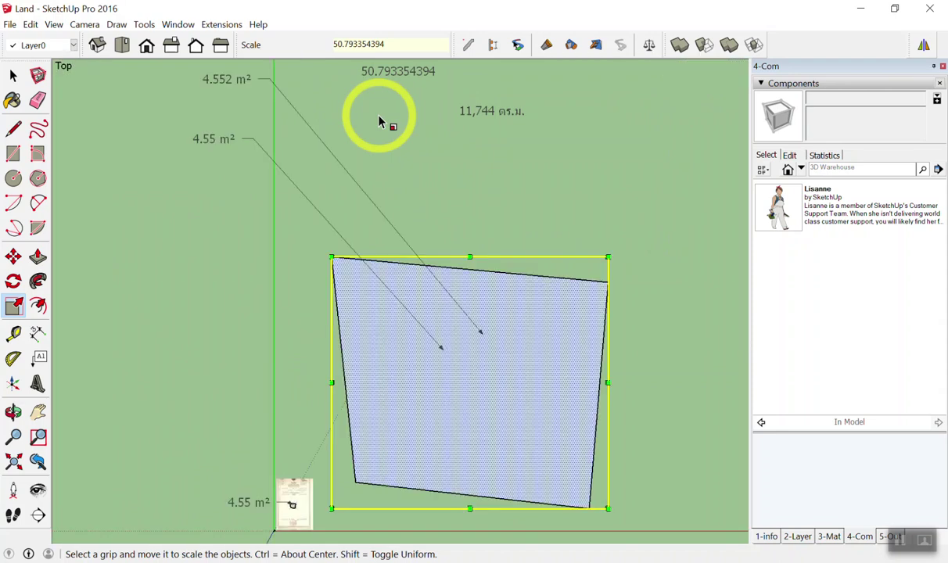
{"action": "key", "text": "space"}
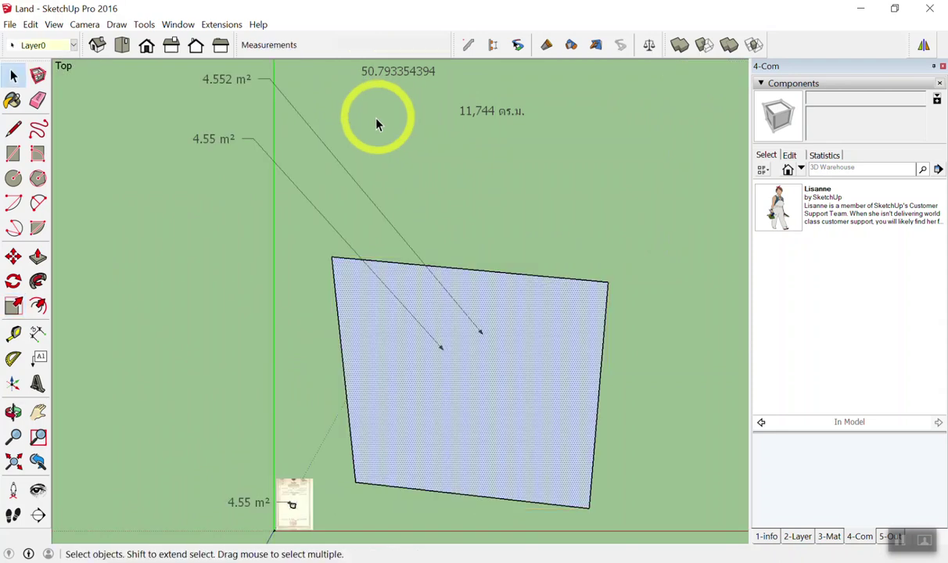
Step: Erase the 4.552 m² and upper 4.55 m² labels with their leaders
{"action": "key", "text": "e"}
{"action": "left_click", "coordinate": [329, 198]}
{"action": "scroll", "coordinate": [235, 187], "scroll_direction": "down", "scroll_amount": 3}
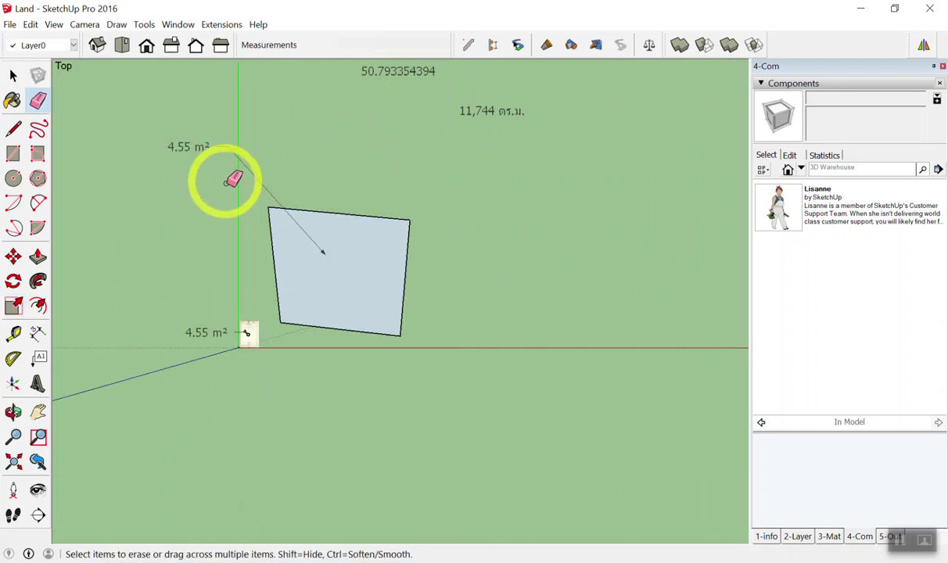
{"action": "scroll", "coordinate": [269, 203], "scroll_direction": "up", "scroll_amount": 2}
{"action": "left_click", "coordinate": [246, 160]}
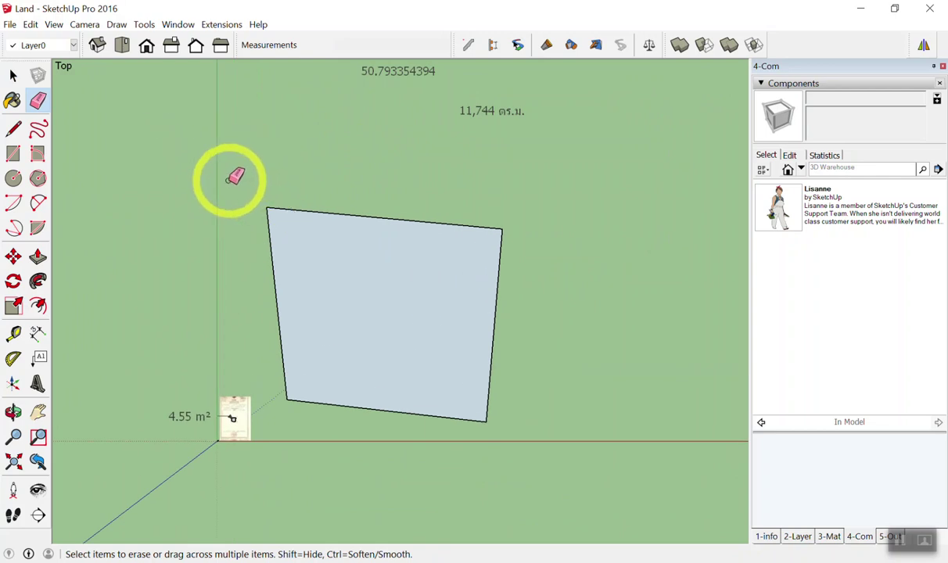
Step: Place a leader label on the enlarged face showing its area, 11743.8895 m²
{"action": "left_click", "coordinate": [39, 358]}
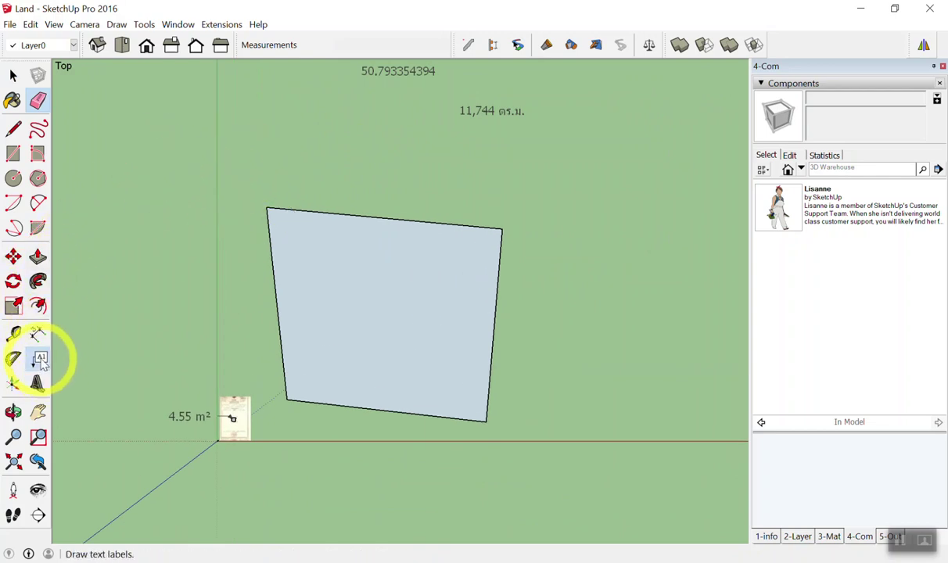
{"action": "left_click", "coordinate": [371, 252]}
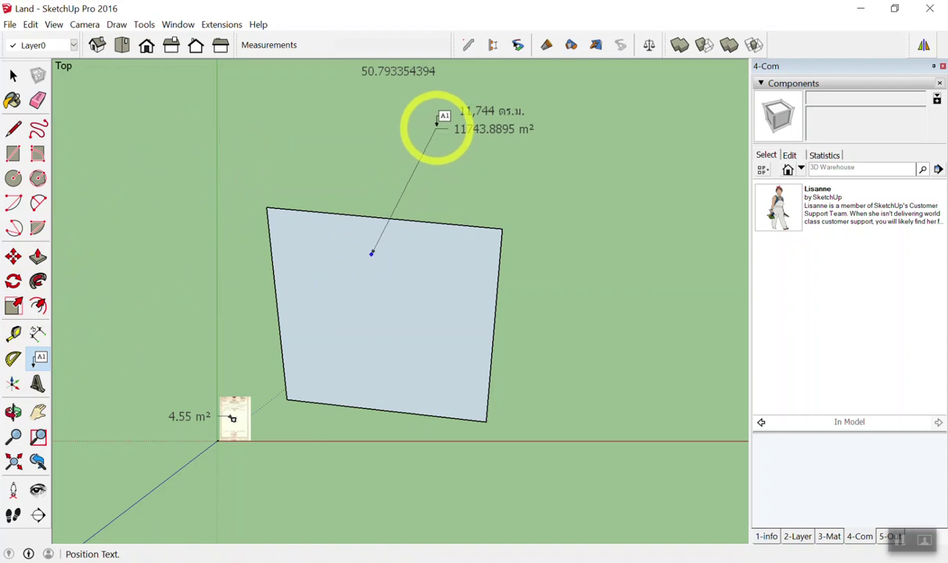
{"action": "left_click", "coordinate": [438, 127]}
{"action": "key", "text": "Return"}
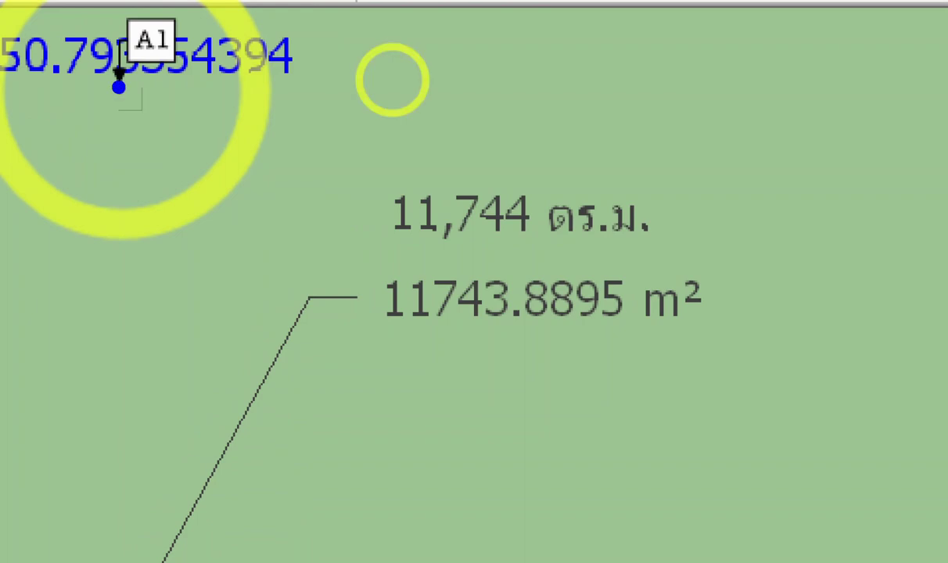
Step: Circle the 11743.8895 m² and 11,744 ตร.ม. labels in red for emphasis
{"action": "left_click", "coordinate": [119, 84]}
{"action": "mouse_move", "coordinate": [756, 304]}
{"action": "left_mouse_down"}
{"action": "mouse_move", "coordinate": [646, 328]}
{"action": "mouse_move", "coordinate": [739, 314]}
{"action": "left_mouse_up"}
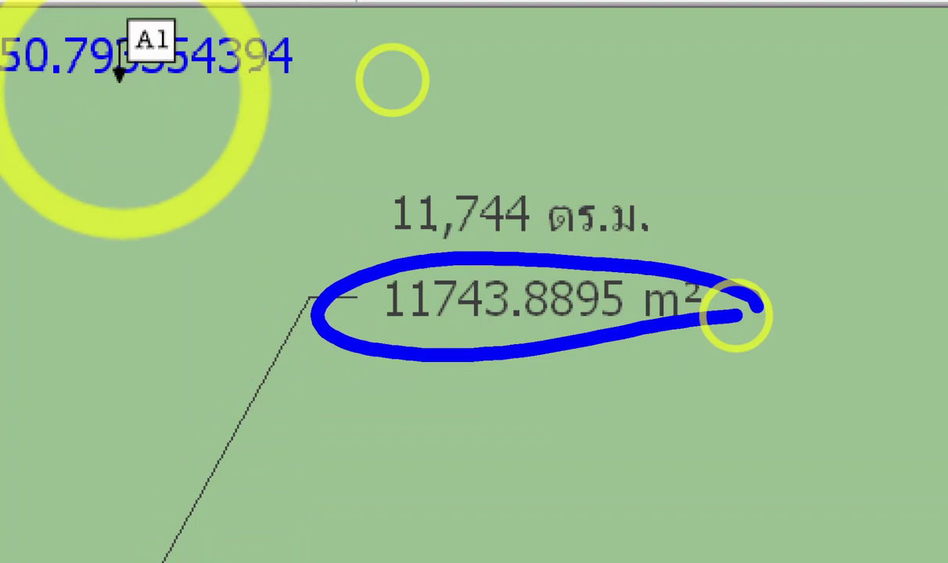
{"action": "key", "text": "r"}
{"action": "left_click_drag", "start_coordinate": [403, 266], "coordinate": [673, 242]}
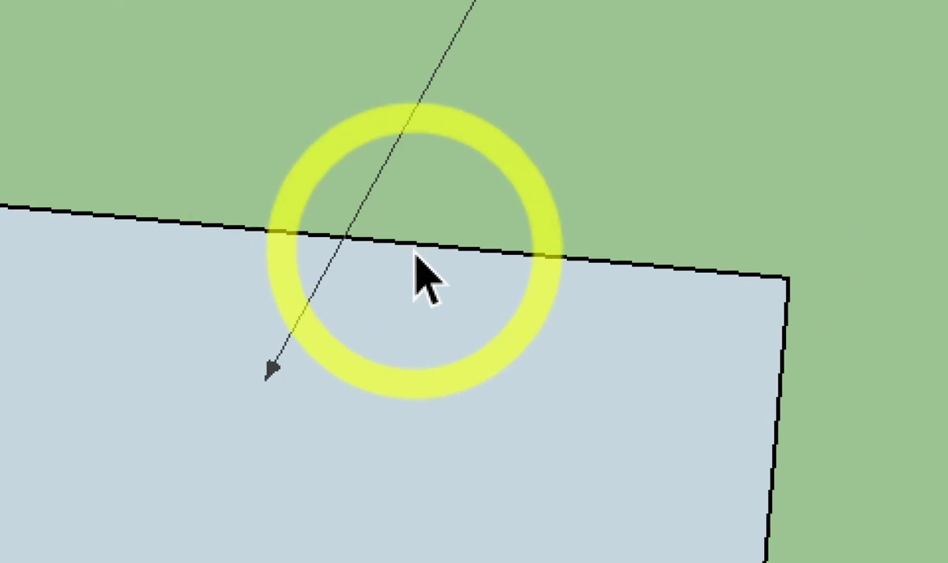
Step: Dimension the parcel's edges: 125.4596m top, 102.6026m right, 106.1581m bottom, 102.4254m left
{"action": "left_click", "coordinate": [463, 246]}
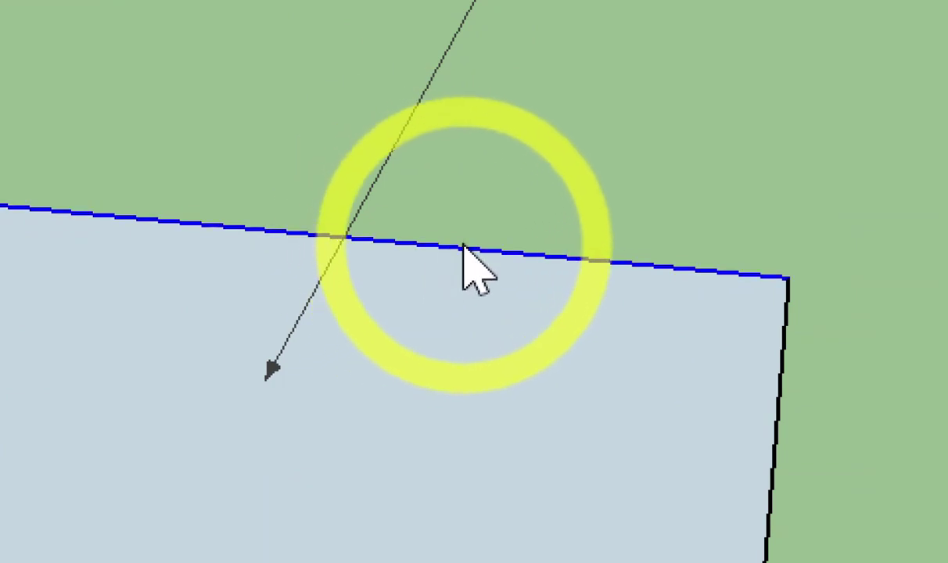
{"action": "left_click", "coordinate": [500, 178]}
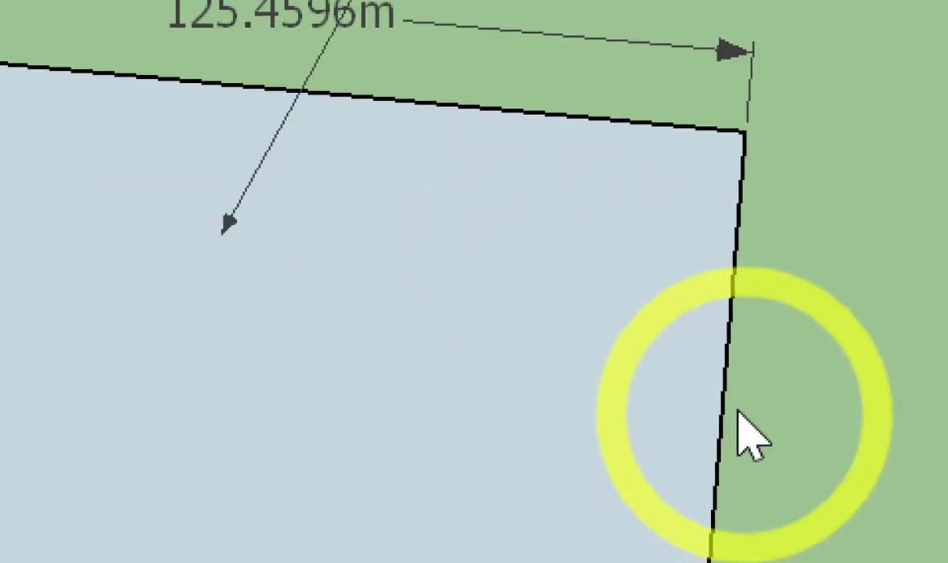
{"action": "left_click", "coordinate": [731, 399]}
{"action": "left_click", "coordinate": [802, 414]}
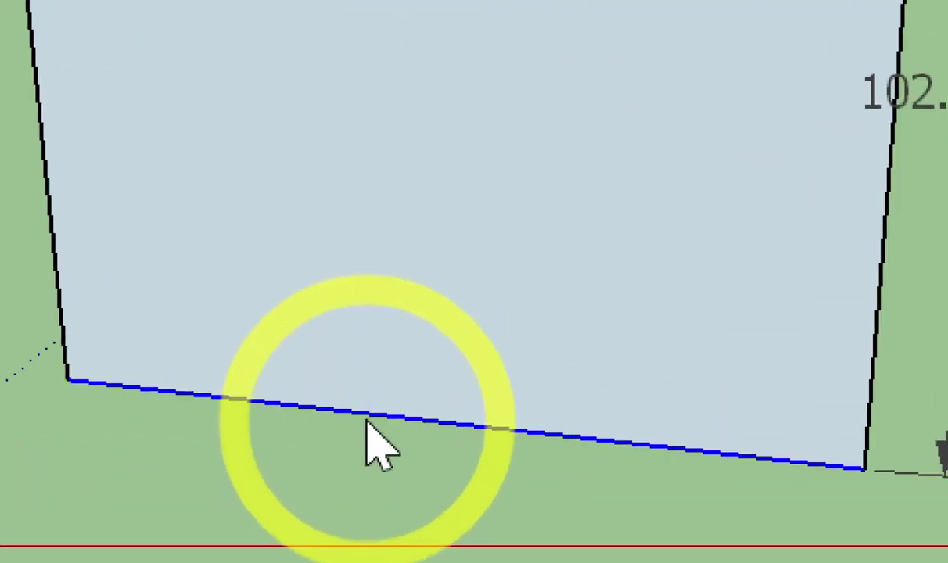
{"action": "left_click", "coordinate": [361, 410]}
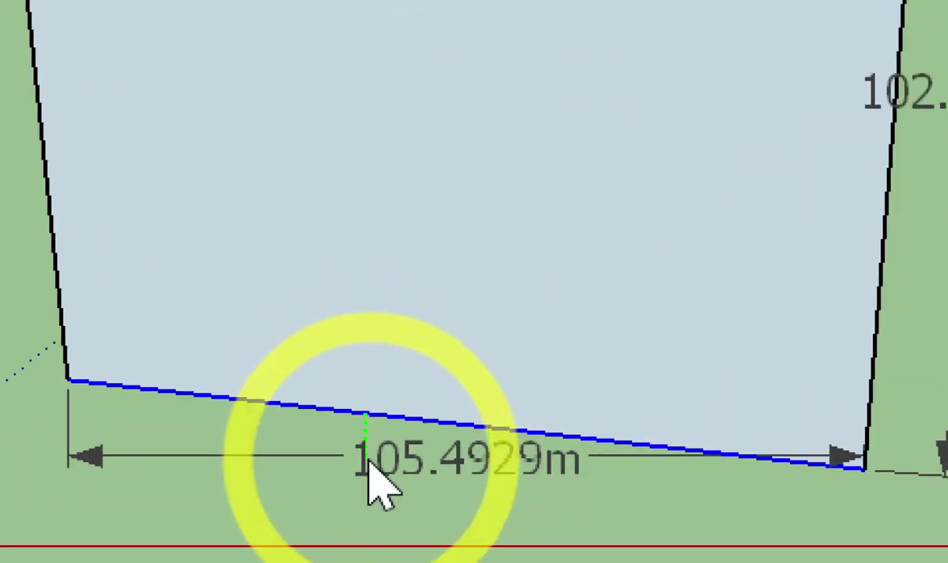
{"action": "left_click", "coordinate": [343, 448]}
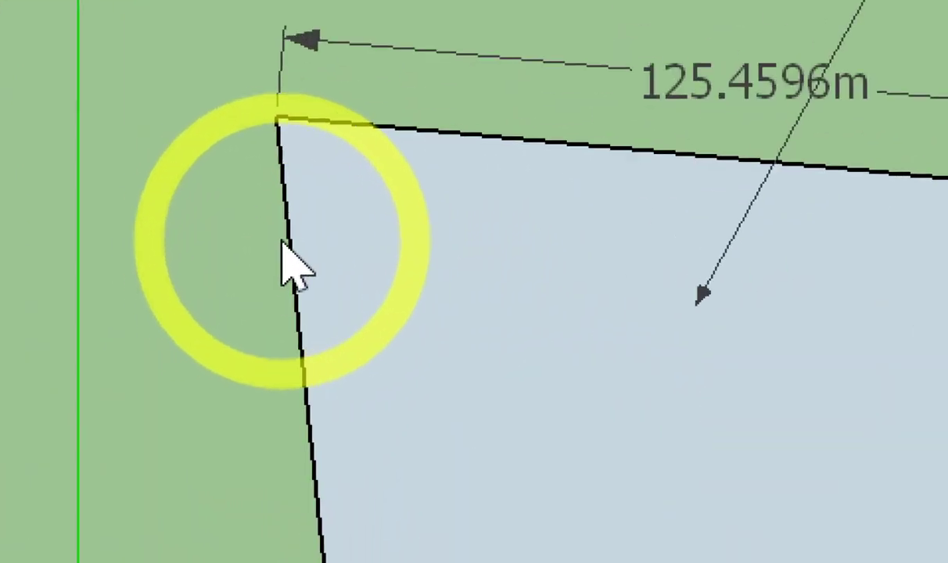
{"action": "left_click", "coordinate": [281, 251]}
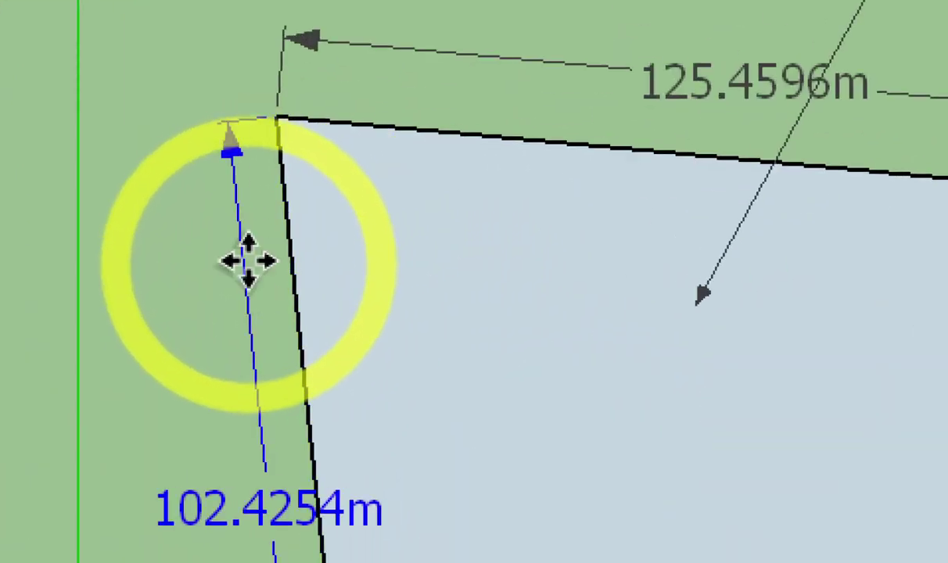
{"action": "left_click", "coordinate": [249, 260]}
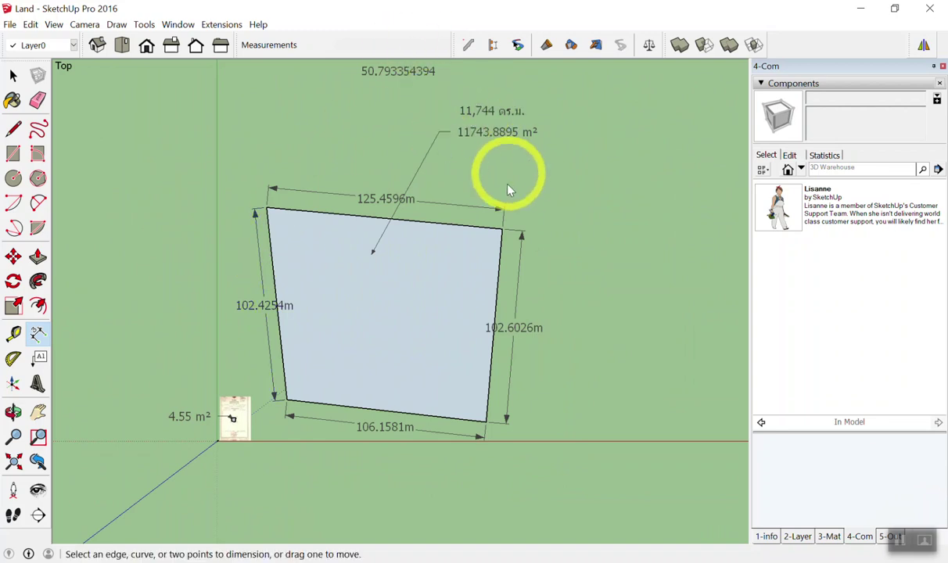
Step: Zoom and orbit the view to see the dimensioned parcel at an angle
{"action": "scroll", "coordinate": [508, 190], "scroll_direction": "down", "scroll_amount": 3}
{"action": "scroll", "coordinate": [351, 324], "scroll_direction": "up", "scroll_amount": 3}
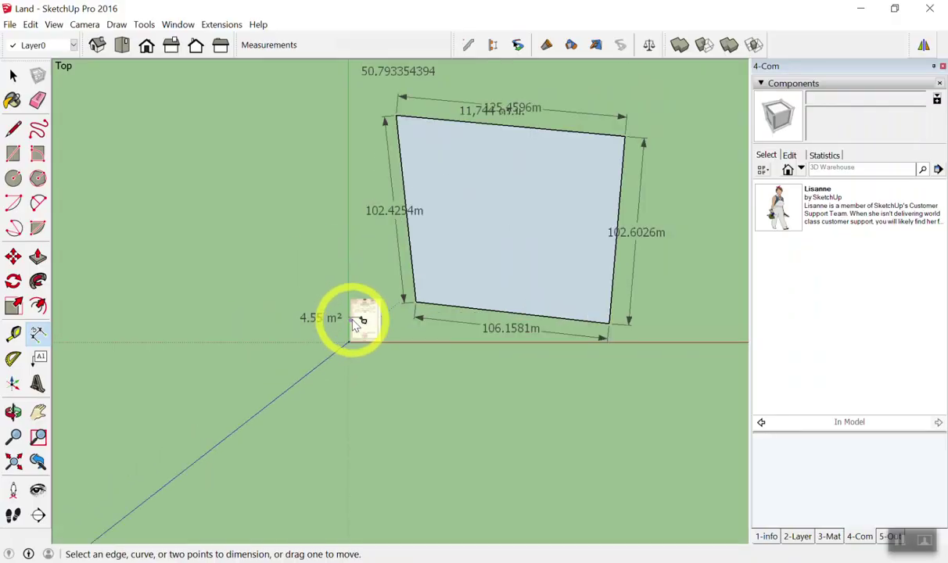
{"action": "scroll", "coordinate": [355, 323], "scroll_direction": "up", "scroll_amount": 2}
{"action": "scroll", "coordinate": [383, 342], "scroll_direction": "up", "scroll_amount": 2}
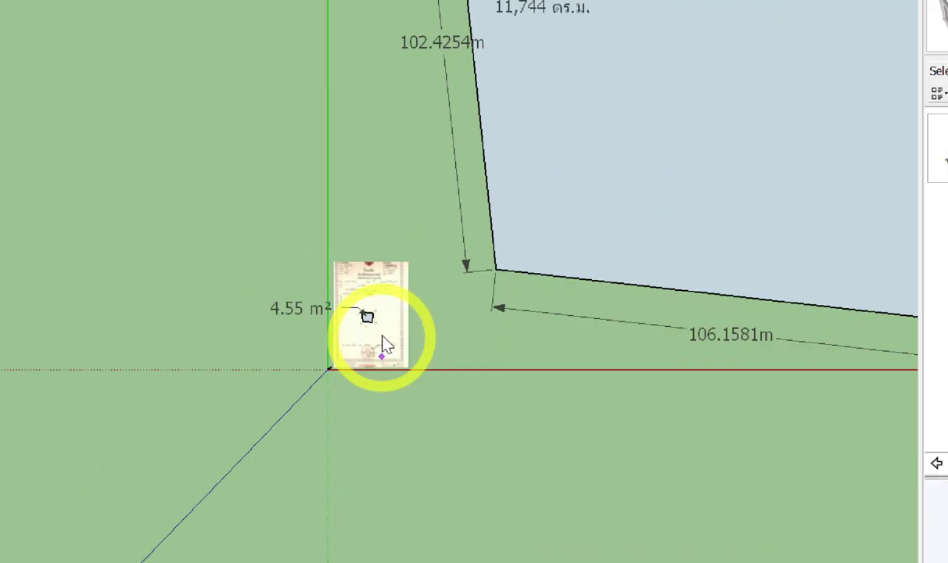
{"action": "scroll", "coordinate": [384, 343], "scroll_direction": "up", "scroll_amount": 2}
{"action": "scroll", "coordinate": [376, 316], "scroll_direction": "up", "scroll_amount": 2}
{"action": "scroll", "coordinate": [376, 316], "scroll_direction": "down", "scroll_amount": 2}
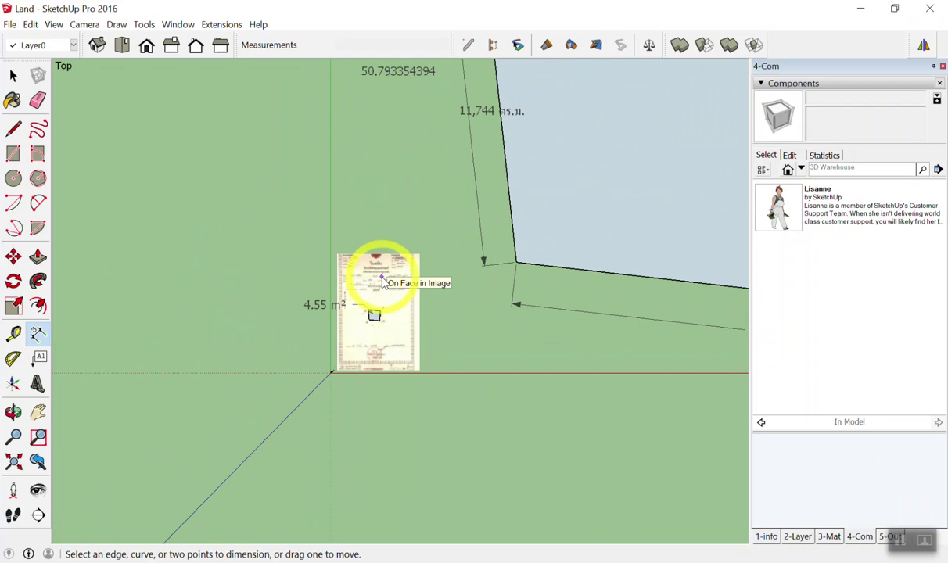
{"action": "scroll", "coordinate": [239, 313], "scroll_direction": "down", "scroll_amount": 2}
{"action": "scroll", "coordinate": [258, 313], "scroll_direction": "down", "scroll_amount": 2}
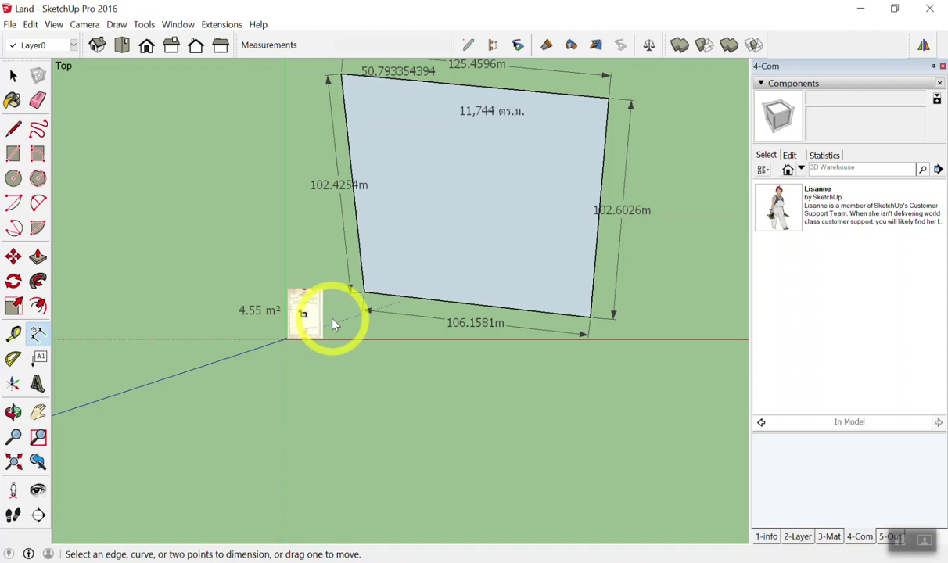
{"action": "mouse_move", "coordinate": [332, 323]}
{"action": "middle_mouse_down"}
{"action": "mouse_move", "coordinate": [360, 102]}
{"action": "mouse_move", "coordinate": [613, 273]}
{"action": "mouse_move", "coordinate": [624, 233]}
{"action": "mouse_move", "coordinate": [523, 144]}
{"action": "mouse_move", "coordinate": [524, 154]}
{"action": "middle_mouse_up"}
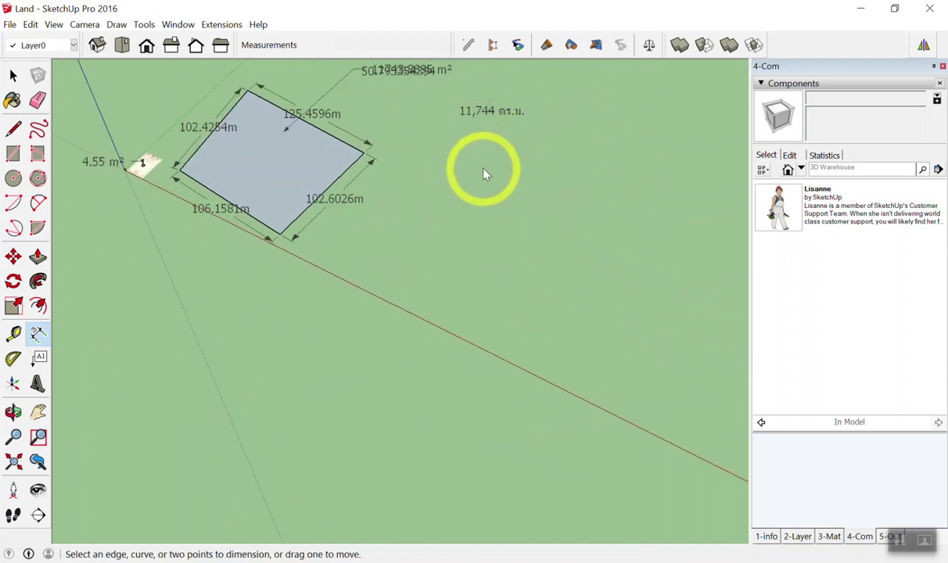
{"action": "key", "text": "F2"}
{"action": "scroll", "coordinate": [556, 328], "scroll_direction": "up", "scroll_amount": 3}
{"action": "scroll", "coordinate": [407, 250], "scroll_direction": "down", "scroll_amount": 1}
{"action": "scroll", "coordinate": [508, 282], "scroll_direction": "up", "scroll_amount": 2}
{"action": "left_click", "coordinate": [826, 335]}
{"action": "mouse_move", "coordinate": [356, 216]}
{"action": "left_mouse_down"}
{"action": "mouse_move", "coordinate": [560, 216]}
{"action": "mouse_move", "coordinate": [360, 218]}
{"action": "mouse_move", "coordinate": [405, 249]}
{"action": "left_mouse_up"}
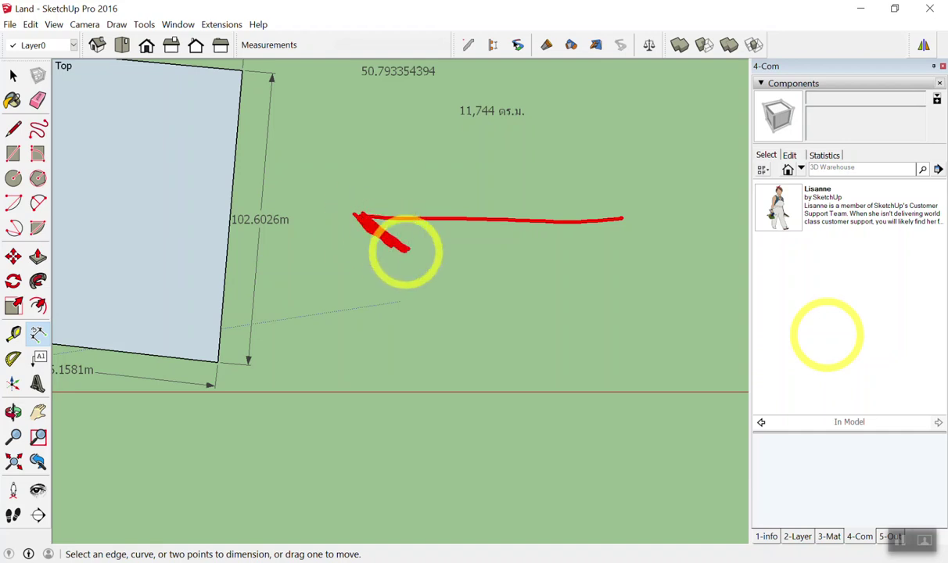
{"action": "key", "text": "Escape"}
{"action": "middle_click_drag", "start_coordinate": [633, 226], "coordinate": [542, 265], "text": "shift"}
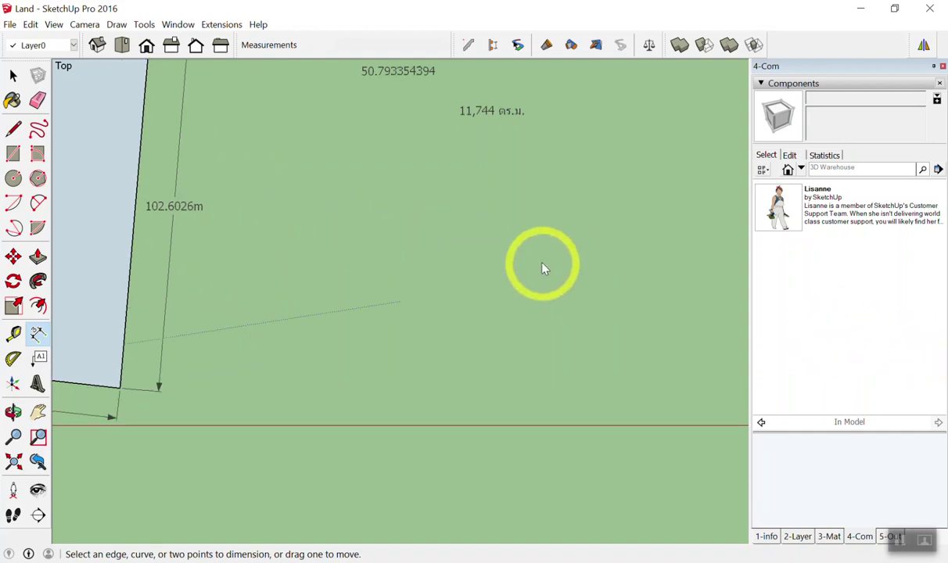
{"action": "mouse_move", "coordinate": [262, 203]}
{"action": "left_mouse_down"}
{"action": "mouse_move", "coordinate": [588, 204]}
{"action": "mouse_move", "coordinate": [317, 233]}
{"action": "mouse_move", "coordinate": [545, 244]}
{"action": "left_mouse_up"}
{"action": "left_click_drag", "start_coordinate": [582, 203], "coordinate": [516, 240]}
{"action": "mouse_move", "coordinate": [623, 202]}
{"action": "left_mouse_down"}
{"action": "mouse_move", "coordinate": [624, 238]}
{"action": "mouse_move", "coordinate": [636, 203]}
{"action": "left_mouse_up"}
{"action": "left_click_drag", "start_coordinate": [616, 244], "coordinate": [643, 242]}
{"action": "mouse_move", "coordinate": [662, 207]}
{"action": "left_mouse_down"}
{"action": "mouse_move", "coordinate": [677, 226]}
{"action": "mouse_move", "coordinate": [664, 244]}
{"action": "left_mouse_up"}
{"action": "mouse_move", "coordinate": [518, 264]}
{"action": "left_mouse_down"}
{"action": "mouse_move", "coordinate": [592, 262]}
{"action": "mouse_move", "coordinate": [557, 291]}
{"action": "left_mouse_up"}
{"action": "left_click_drag", "start_coordinate": [524, 243], "coordinate": [524, 278]}
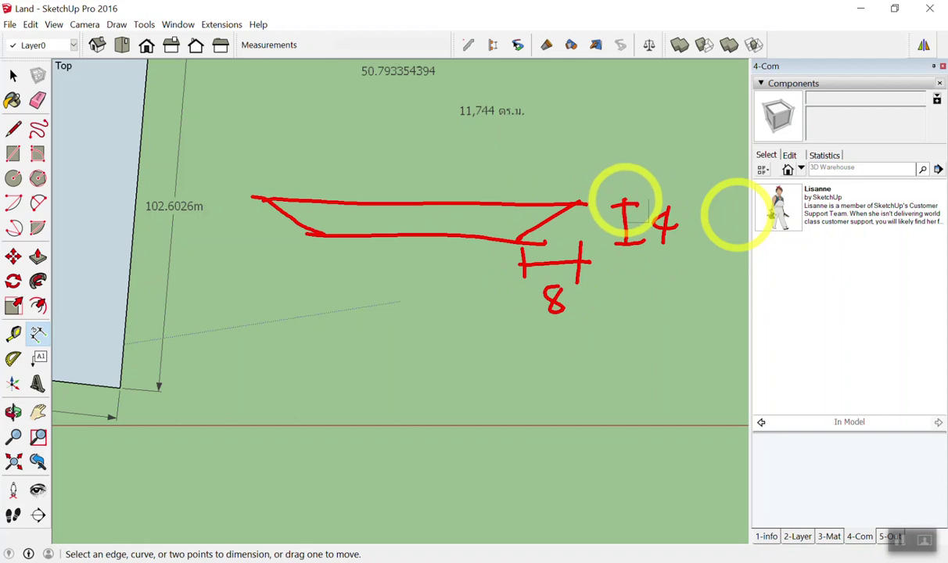
{"action": "left_click_drag", "start_coordinate": [246, 99], "coordinate": [251, 167]}
{"action": "left_click_drag", "start_coordinate": [219, 130], "coordinate": [632, 123]}
{"action": "left_click_drag", "start_coordinate": [589, 68], "coordinate": [594, 166]}
{"action": "mouse_move", "coordinate": [426, 88]}
{"action": "left_mouse_down"}
{"action": "mouse_move", "coordinate": [399, 102]}
{"action": "mouse_move", "coordinate": [444, 96]}
{"action": "mouse_move", "coordinate": [483, 62]}
{"action": "mouse_move", "coordinate": [564, 85]}
{"action": "left_mouse_up"}
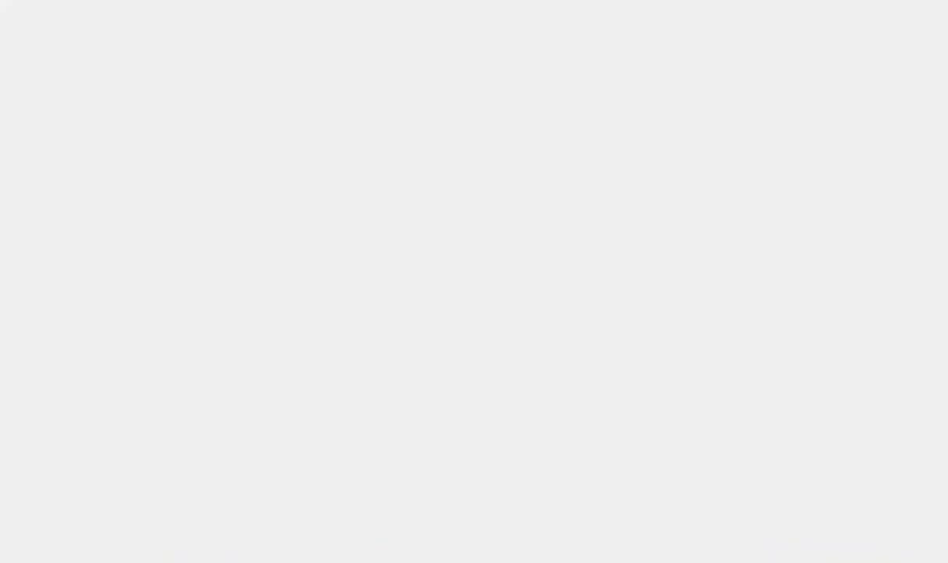
Step: Erase the 50.793354394 and 11,744 ตร.ม. text labels above the parcel
{"action": "scroll", "coordinate": [235, 195], "scroll_direction": "down", "scroll_amount": 5}
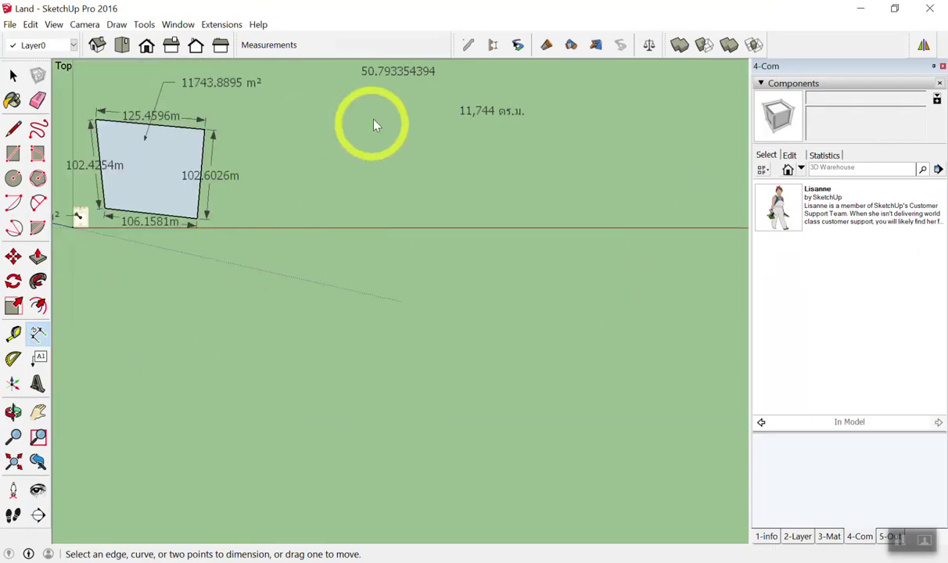
{"action": "scroll", "coordinate": [384, 110], "scroll_direction": "down", "scroll_amount": 1}
{"action": "key", "text": "e"}
{"action": "left_click", "coordinate": [397, 71]}
{"action": "left_click", "coordinate": [491, 110]}
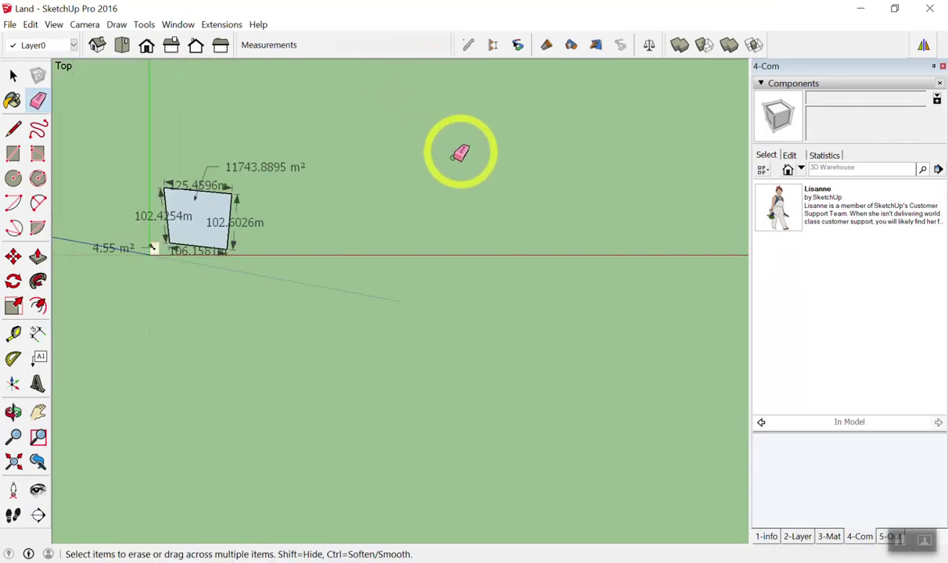
{"action": "key", "text": "space"}
{"action": "scroll", "coordinate": [286, 231], "scroll_direction": "up", "scroll_amount": 2}
Step: Draw a 40 by 40 rectangle beside the parcel
{"action": "key", "text": "r"}
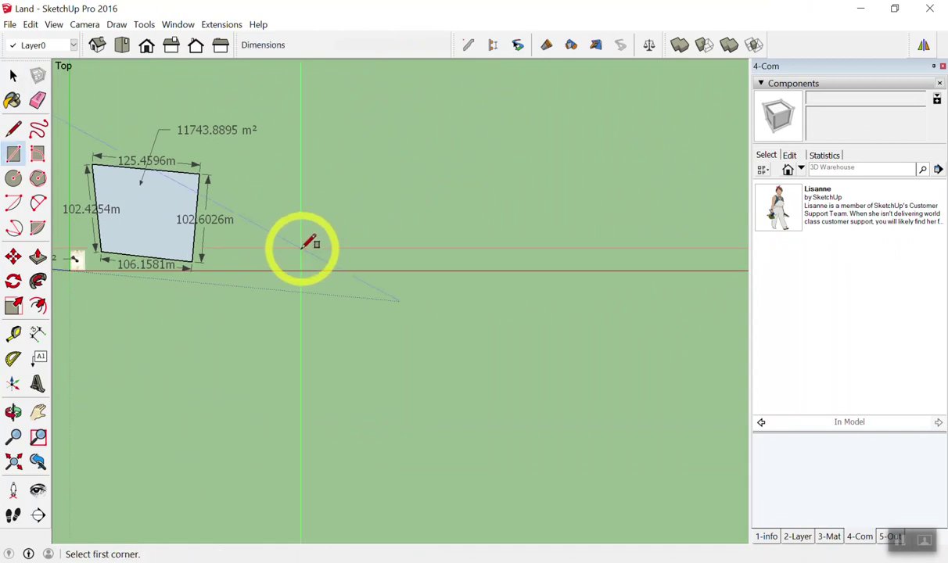
{"action": "left_click", "coordinate": [299, 254]}
{"action": "left_click", "coordinate": [410, 150]}
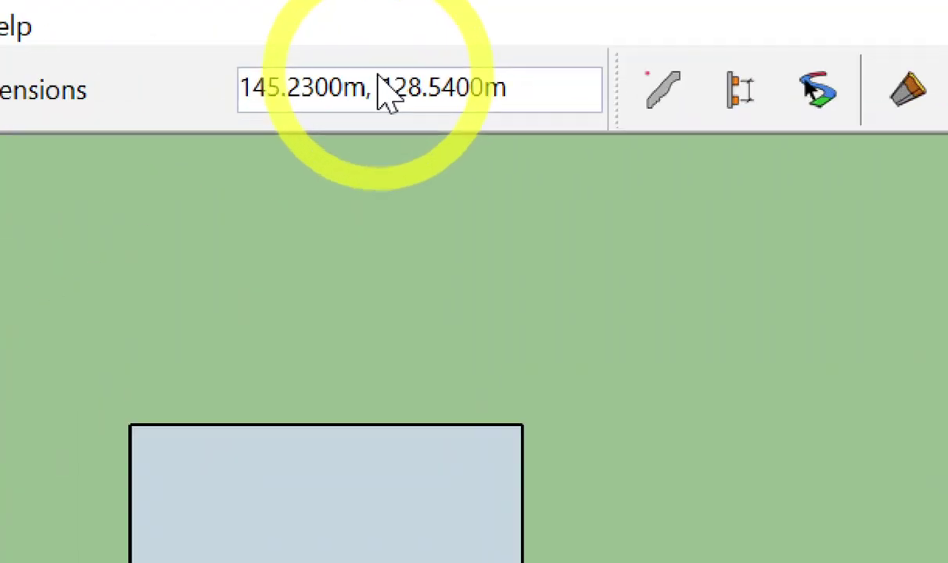
{"action": "type", "text": "40,40"}
{"action": "key", "text": "Return"}
{"action": "key", "text": "Return"}
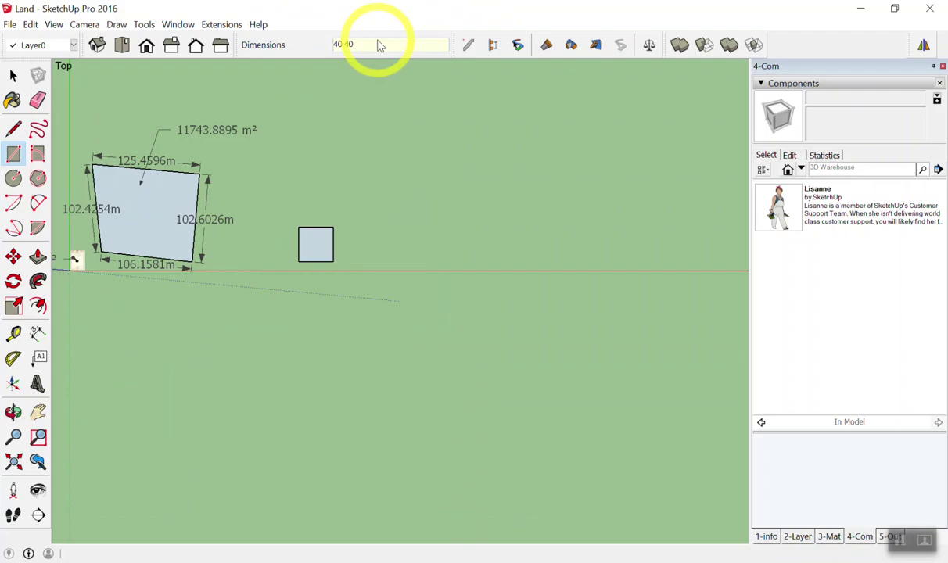
{"action": "scroll", "coordinate": [305, 266], "scroll_direction": "up", "scroll_amount": 1}
{"action": "scroll", "coordinate": [353, 225], "scroll_direction": "up", "scroll_amount": 2}
{"action": "scroll", "coordinate": [364, 244], "scroll_direction": "down", "scroll_amount": 1}
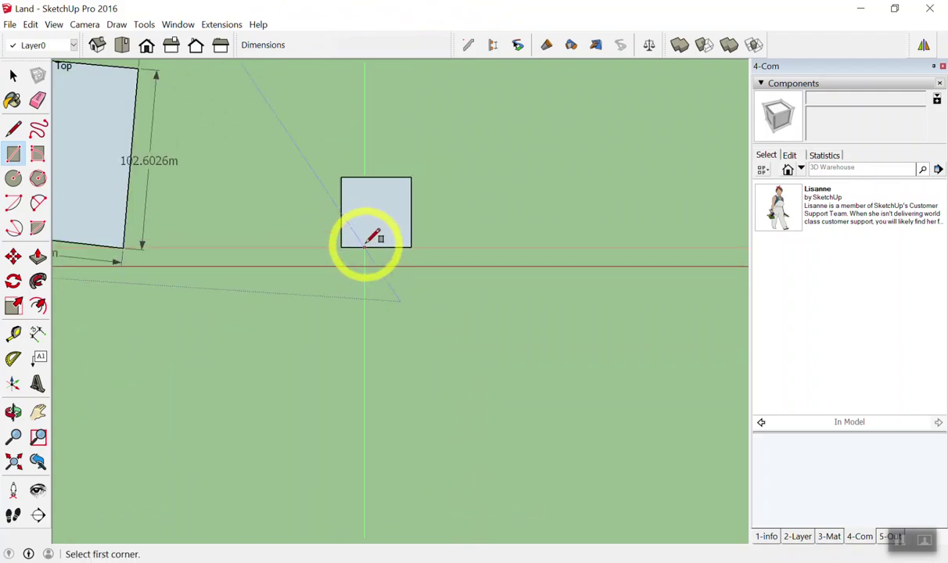
Step: Orbit around the new square in perspective, then return to Top view
{"action": "key", "text": "space"}
{"action": "scroll", "coordinate": [372, 228], "scroll_direction": "up", "scroll_amount": 2}
{"action": "middle_click_drag", "start_coordinate": [362, 201], "coordinate": [272, 74]}
{"action": "scroll", "coordinate": [377, 205], "scroll_direction": "down", "scroll_amount": 1}
{"action": "scroll", "coordinate": [402, 254], "scroll_direction": "down", "scroll_amount": 2}
{"action": "mouse_move", "coordinate": [402, 254]}
{"action": "middle_mouse_down"}
{"action": "mouse_move", "coordinate": [307, 162]}
{"action": "mouse_move", "coordinate": [328, 241]}
{"action": "mouse_move", "coordinate": [465, 370]}
{"action": "middle_mouse_up"}
{"action": "scroll", "coordinate": [412, 312], "scroll_direction": "up", "scroll_amount": 2}
{"action": "scroll", "coordinate": [389, 318], "scroll_direction": "up", "scroll_amount": 2}
{"action": "scroll", "coordinate": [396, 298], "scroll_direction": "up", "scroll_amount": 1}
{"action": "scroll", "coordinate": [396, 298], "scroll_direction": "down", "scroll_amount": 1}
{"action": "scroll", "coordinate": [399, 294], "scroll_direction": "up", "scroll_amount": 2}
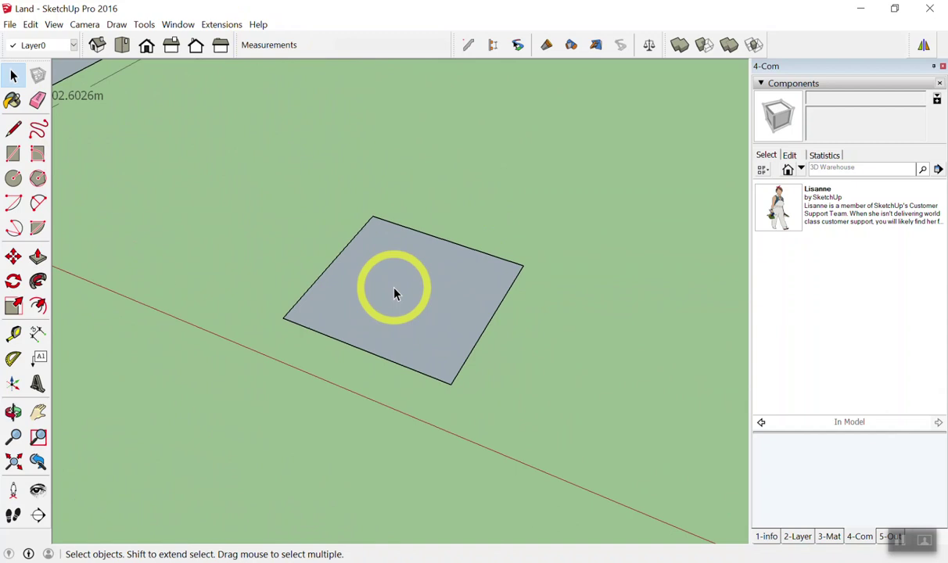
{"action": "scroll", "coordinate": [395, 293], "scroll_direction": "down", "scroll_amount": 2}
{"action": "scroll", "coordinate": [398, 274], "scroll_direction": "down", "scroll_amount": 2}
{"action": "key", "text": "F2"}
{"action": "scroll", "coordinate": [563, 383], "scroll_direction": "up", "scroll_amount": 1}
{"action": "scroll", "coordinate": [626, 430], "scroll_direction": "up", "scroll_amount": 2}
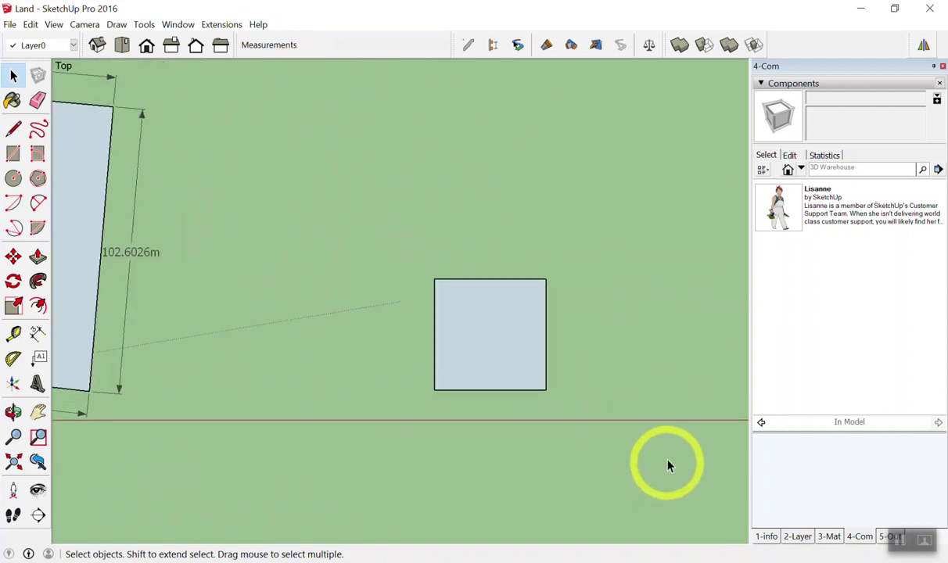
{"action": "scroll", "coordinate": [624, 402], "scroll_direction": "up", "scroll_amount": 2}
{"action": "scroll", "coordinate": [621, 399], "scroll_direction": "up", "scroll_amount": 1}
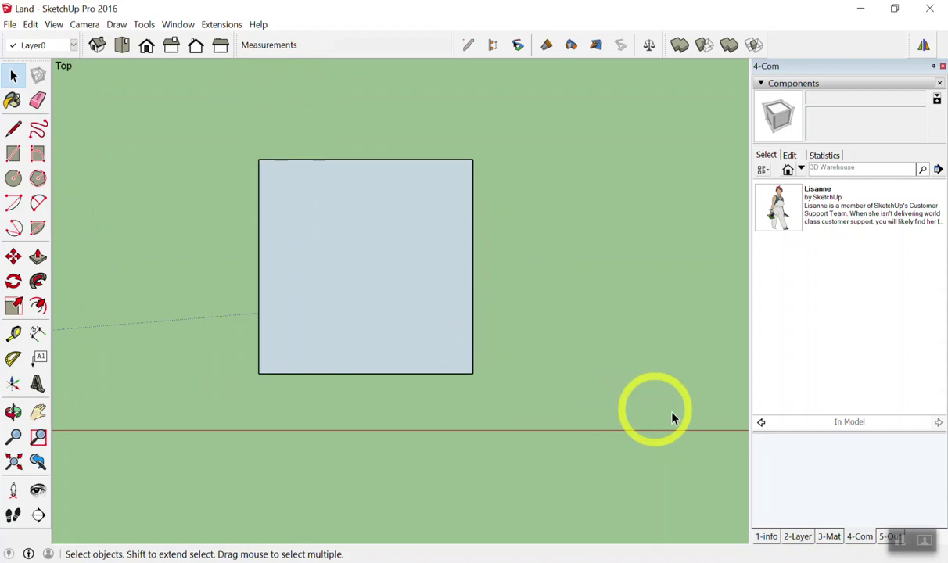
{"action": "scroll", "coordinate": [313, 204], "scroll_direction": "up", "scroll_amount": 2}
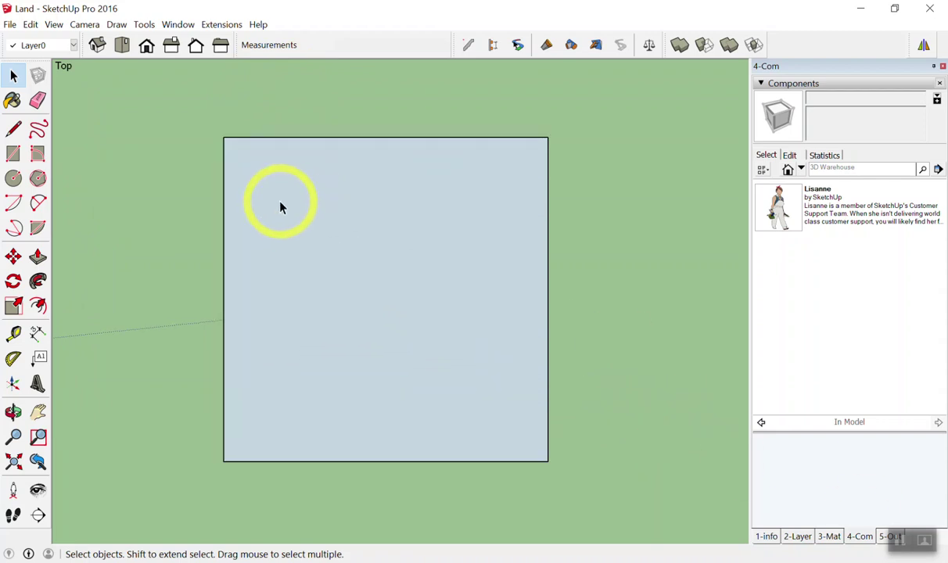
Step: Offset the square face's edges inward, entering an 8 m distance
{"action": "key", "text": "f"}
{"action": "left_click", "coordinate": [288, 154]}
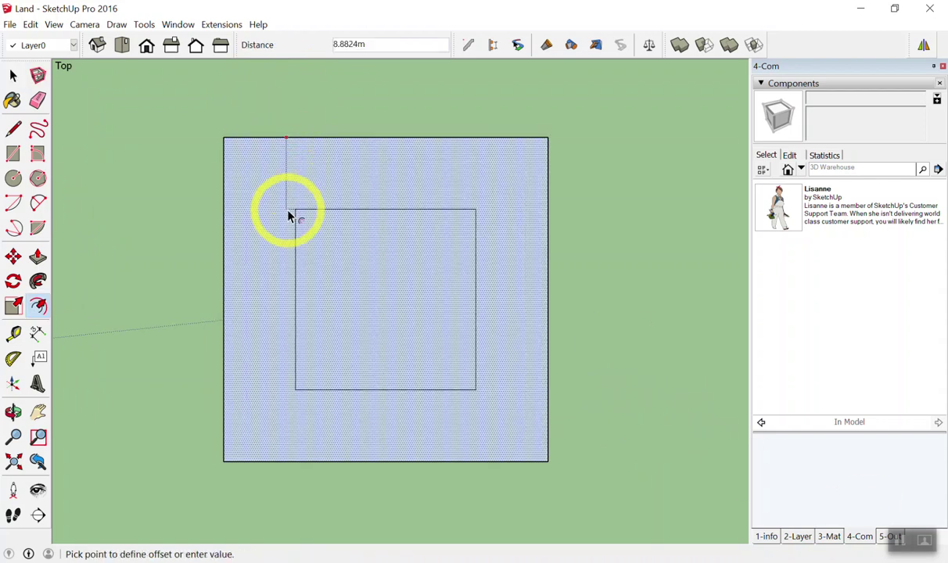
{"action": "left_click", "coordinate": [285, 155]}
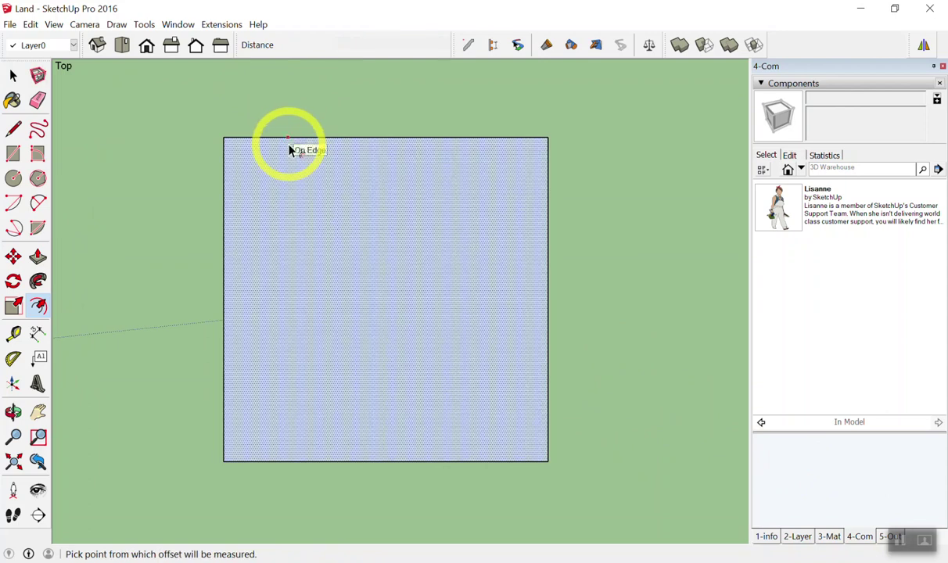
{"action": "left_click", "coordinate": [289, 151]}
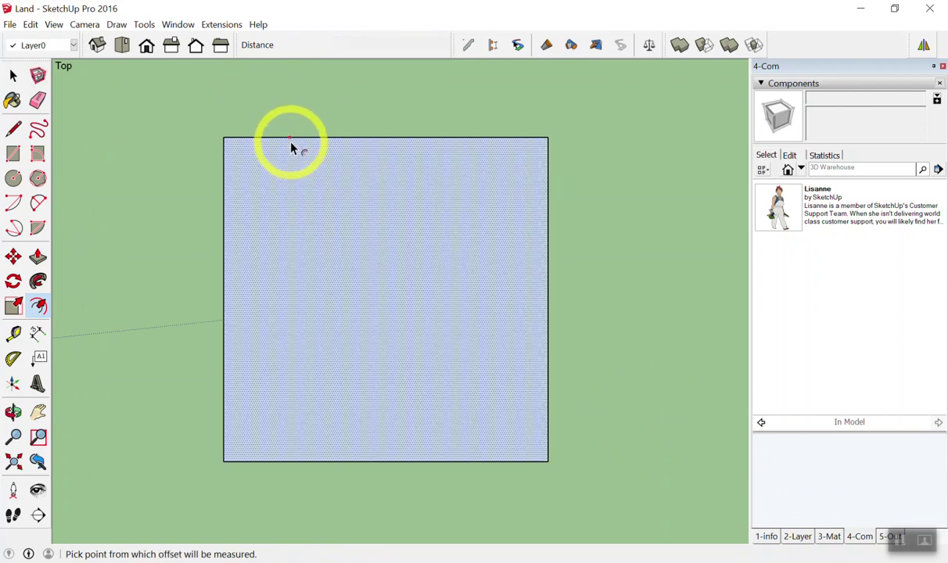
{"action": "left_click", "coordinate": [290, 149]}
{"action": "key", "text": "ctrl+z"}
{"action": "left_click", "coordinate": [295, 146]}
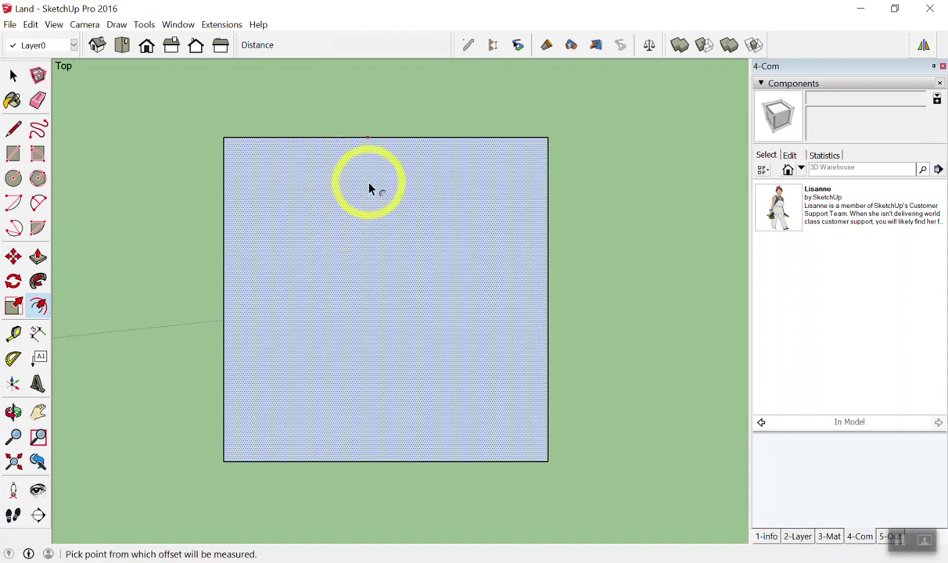
{"action": "left_click", "coordinate": [372, 138]}
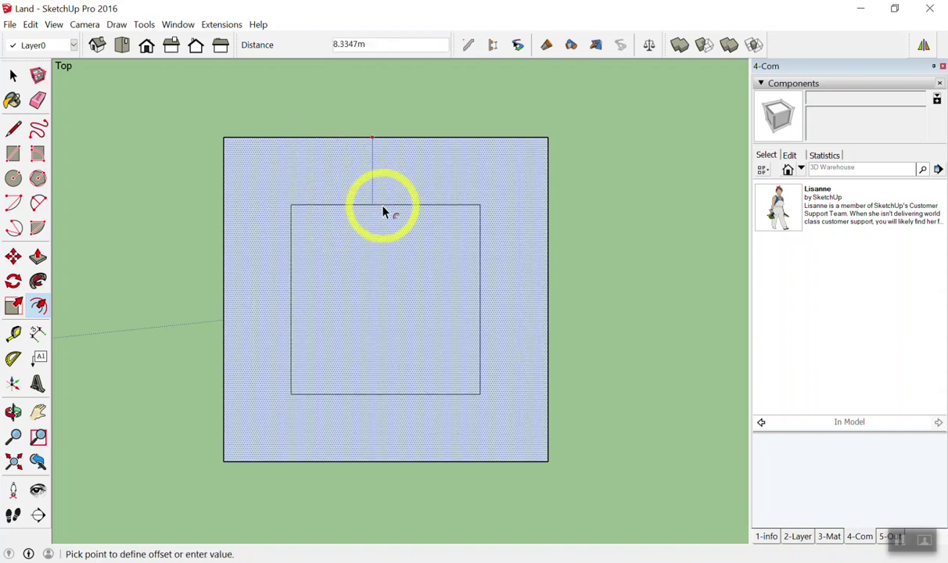
{"action": "left_click", "coordinate": [383, 211]}
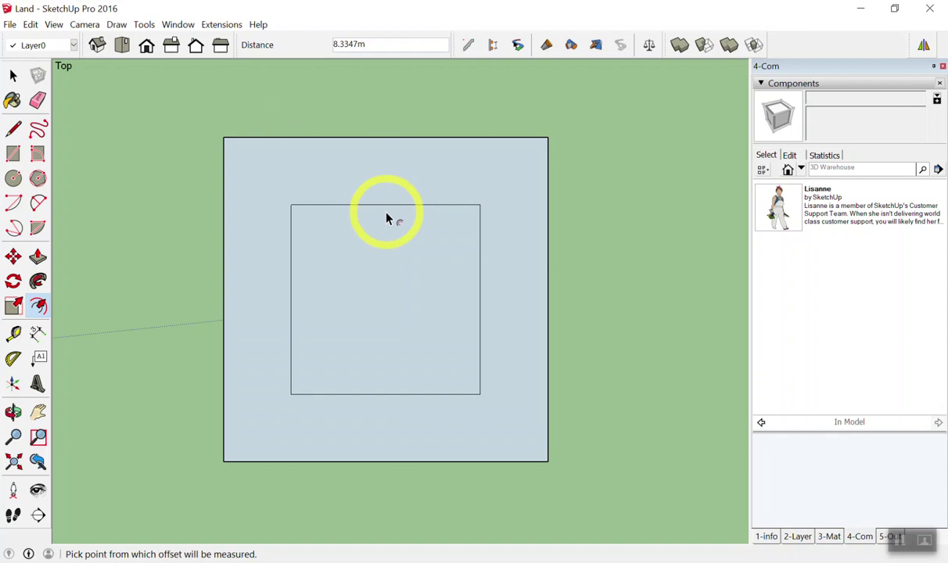
{"action": "type", "text": "8"}
{"action": "key", "text": "Return"}
Step: Redo the inward offset from the top edge to get the 8 m inner square
{"action": "left_click", "coordinate": [386, 214]}
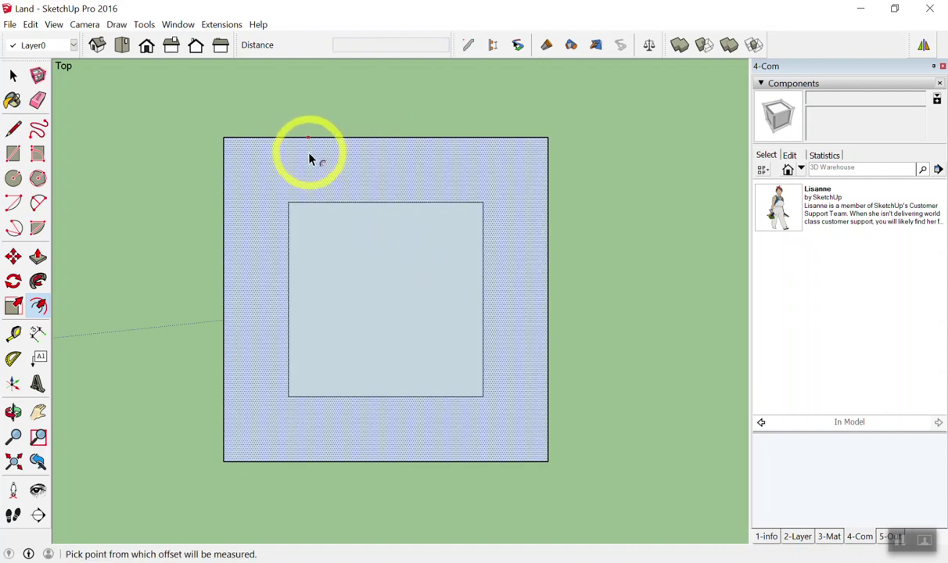
{"action": "left_click", "coordinate": [316, 156]}
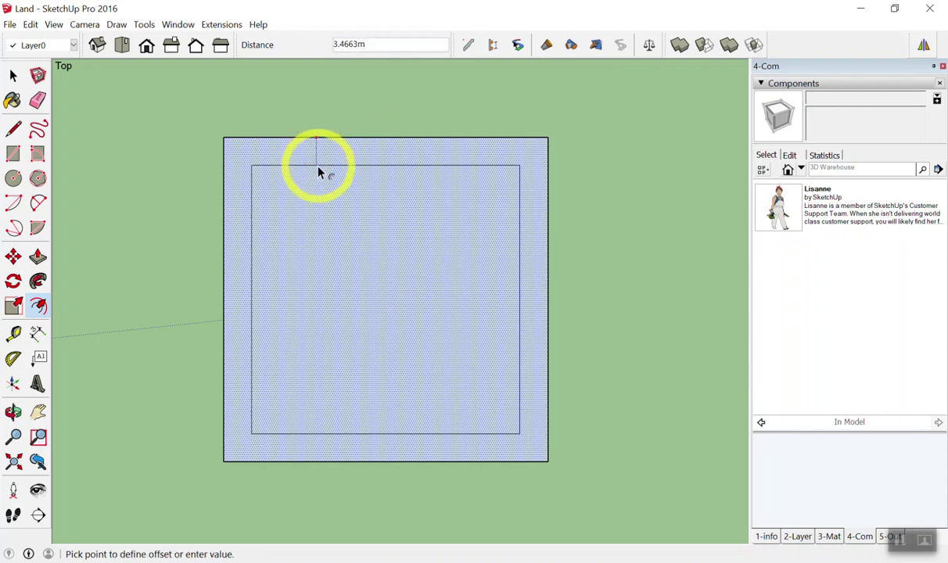
{"action": "type", "text": "8"}
{"action": "key", "text": "Return"}
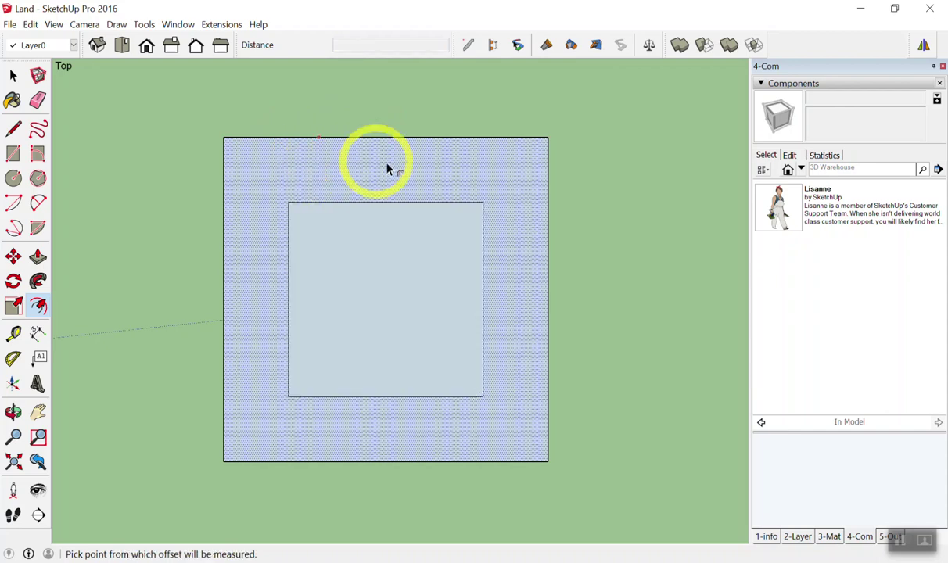
{"action": "key", "text": "space"}
{"action": "middle_click_drag", "start_coordinate": [588, 201], "coordinate": [362, 10]}
{"action": "mouse_move", "coordinate": [461, 331]}
{"action": "middle_mouse_down"}
{"action": "mouse_move", "coordinate": [203, 265]}
{"action": "mouse_move", "coordinate": [440, 281]}
{"action": "mouse_move", "coordinate": [426, 360]}
{"action": "mouse_move", "coordinate": [349, 269]}
{"action": "middle_mouse_up"}
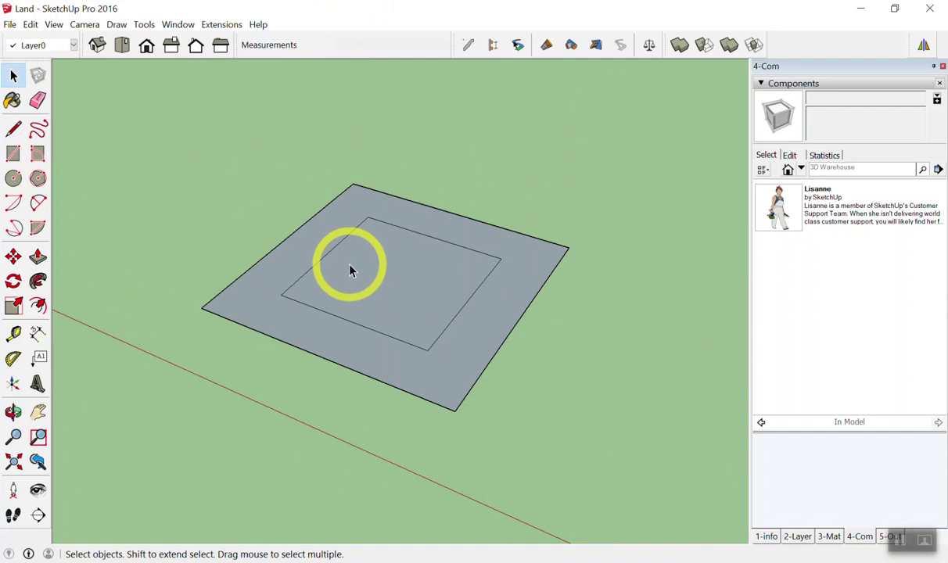
Step: Move the inner square face 4 m down along the blue axis, creating sloped basin sides
{"action": "left_click", "coordinate": [351, 272]}
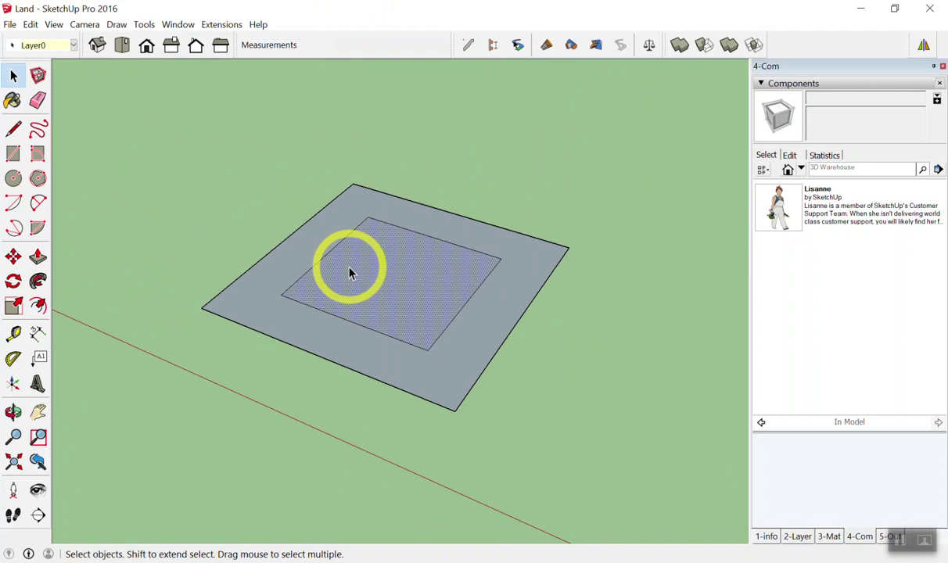
{"action": "key", "text": "m"}
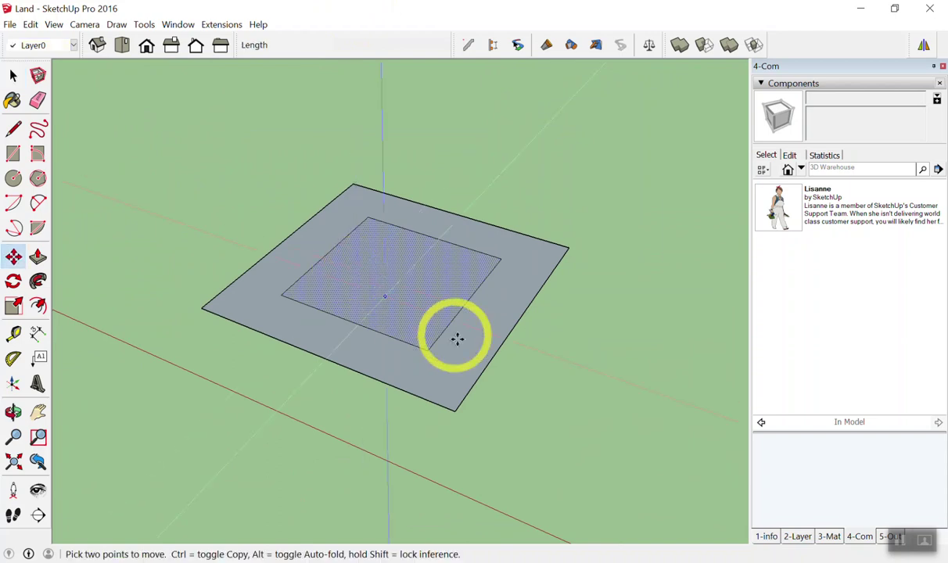
{"action": "scroll", "coordinate": [413, 278], "scroll_direction": "down", "scroll_amount": 2}
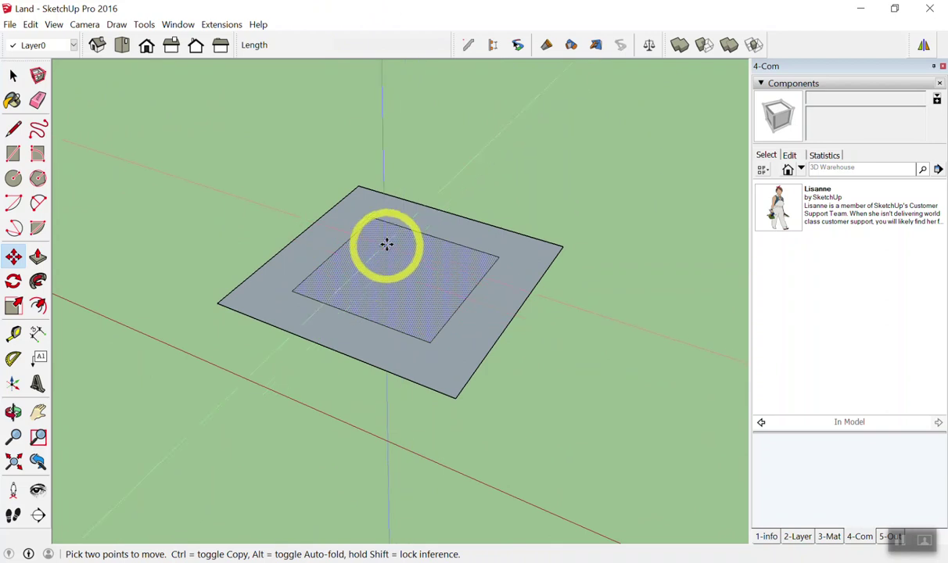
{"action": "left_click", "coordinate": [406, 256]}
{"action": "left_click_drag", "start_coordinate": [405, 255], "coordinate": [407, 402]}
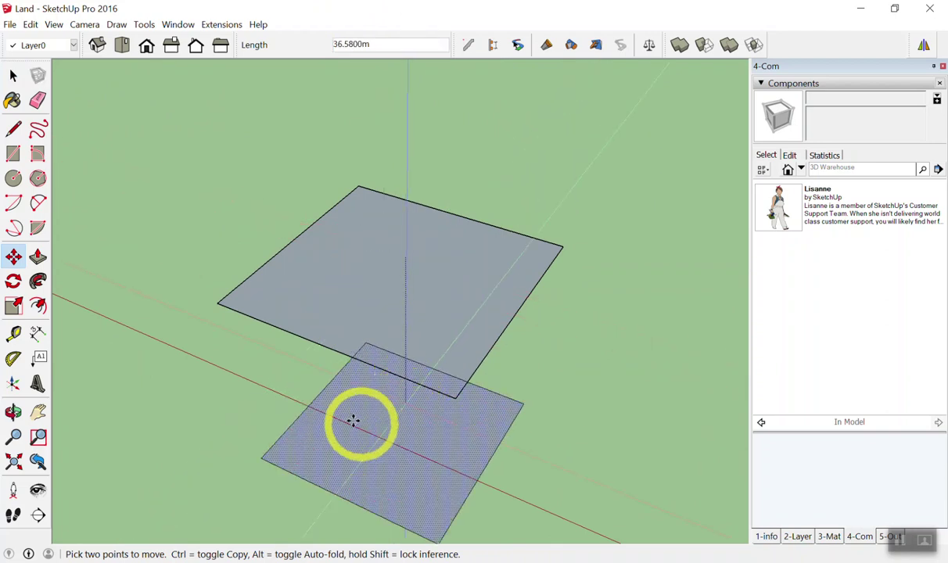
{"action": "left_click", "coordinate": [273, 305]}
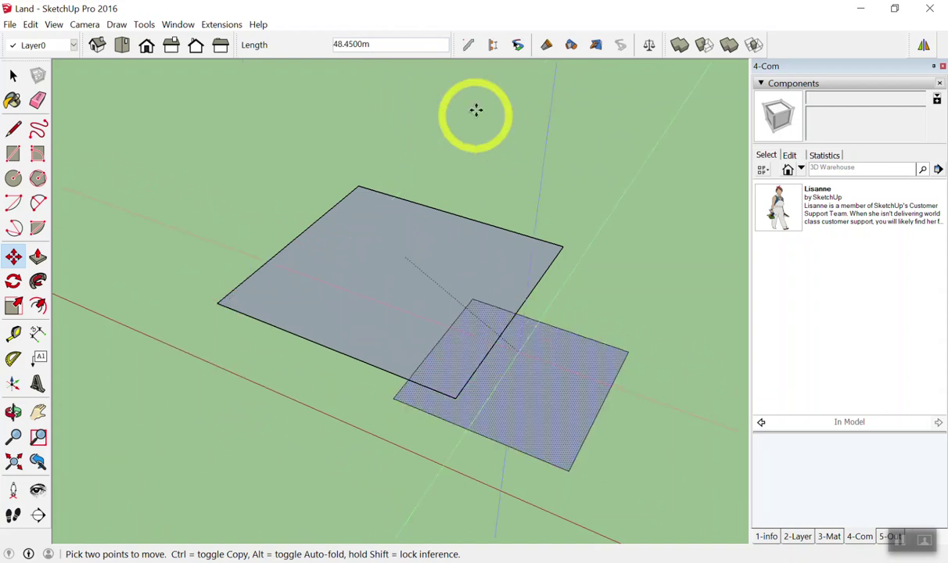
{"action": "left_click", "coordinate": [482, 86]}
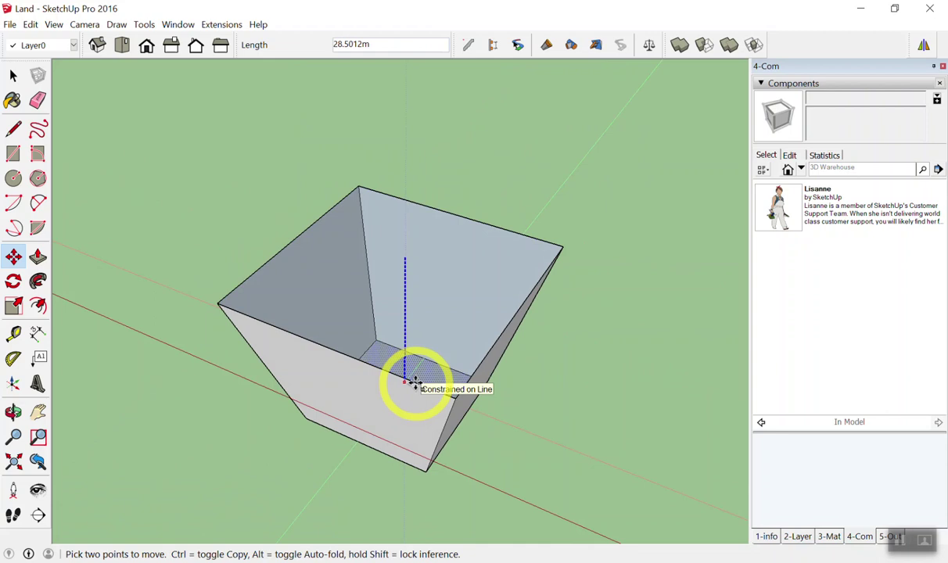
{"action": "type", "text": "4"}
{"action": "key", "text": "Return"}
{"action": "key", "text": "space"}
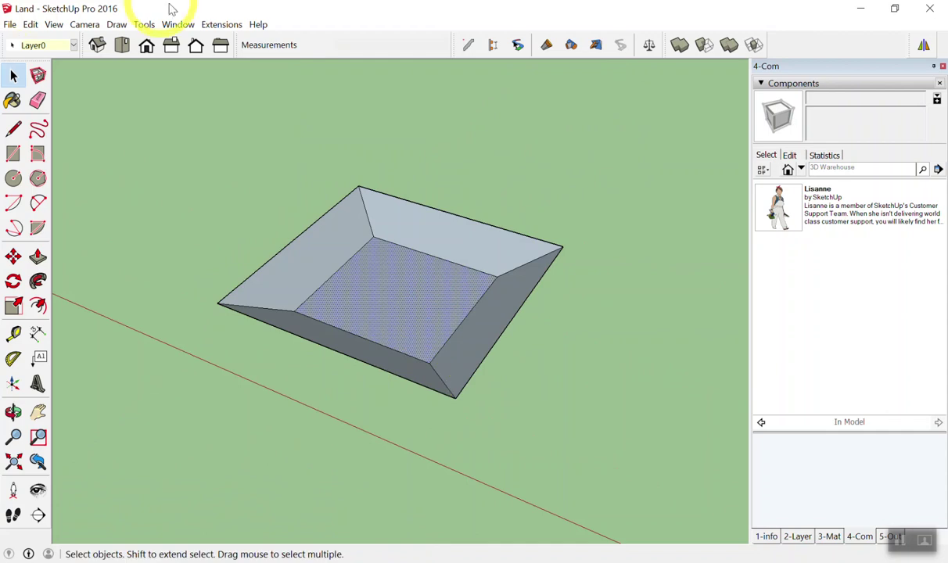
{"action": "scroll", "coordinate": [307, 190], "scroll_direction": "down", "scroll_amount": 3}
{"action": "middle_click_drag", "start_coordinate": [308, 190], "coordinate": [295, 137]}
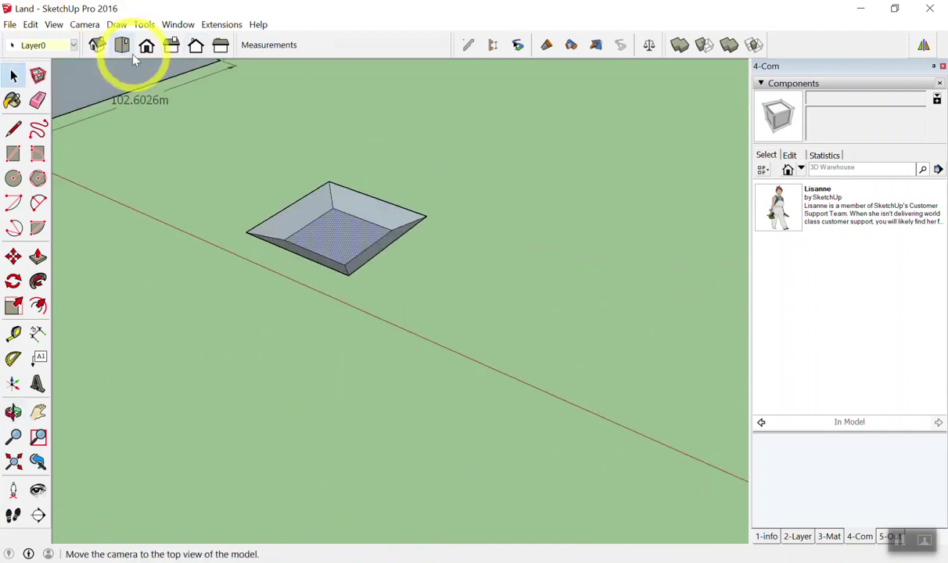
{"action": "scroll", "coordinate": [258, 172], "scroll_direction": "up", "scroll_amount": 3}
{"action": "scroll", "coordinate": [281, 203], "scroll_direction": "up", "scroll_amount": 3}
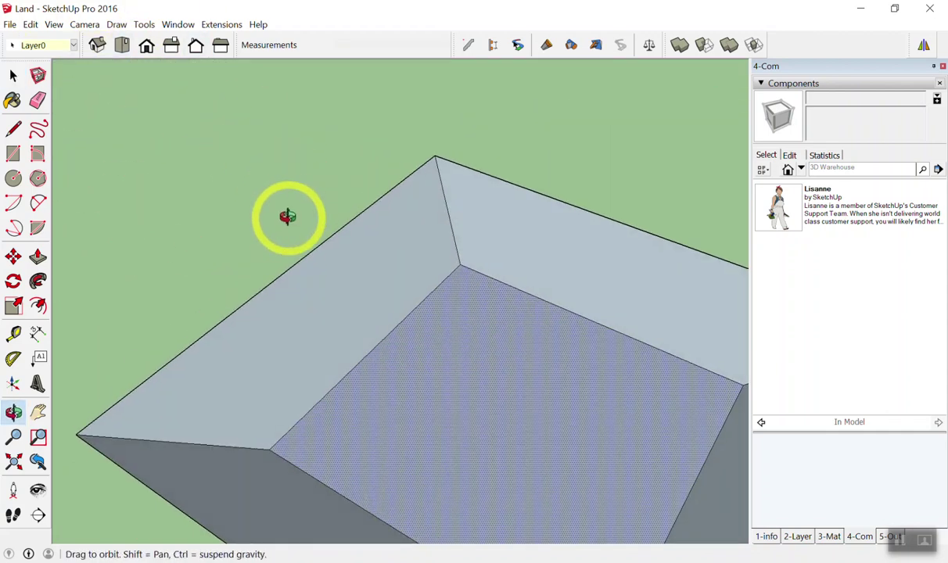
{"action": "scroll", "coordinate": [294, 205], "scroll_direction": "down", "scroll_amount": 3}
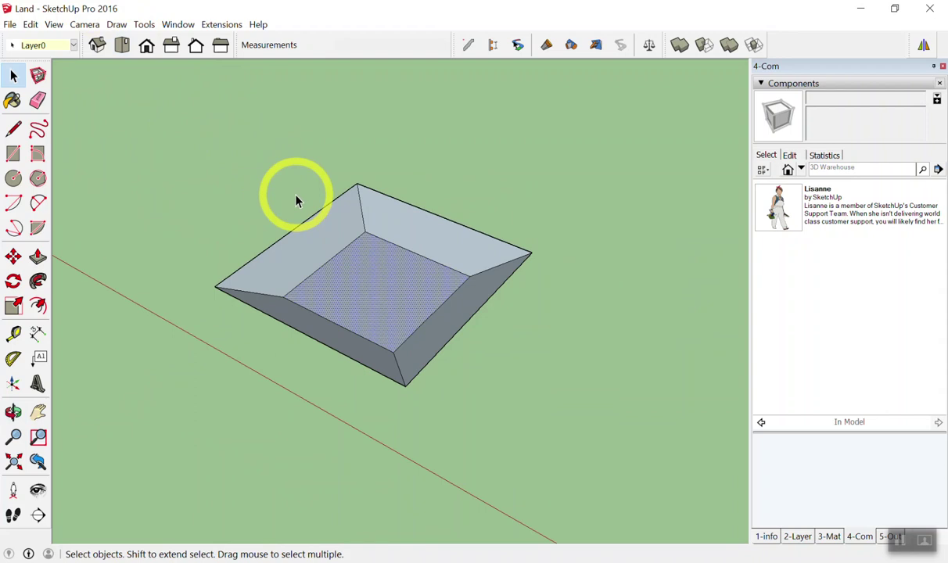
Step: Draw a line across the pit's top corners to cap the basin with a face
{"action": "key", "text": "l"}
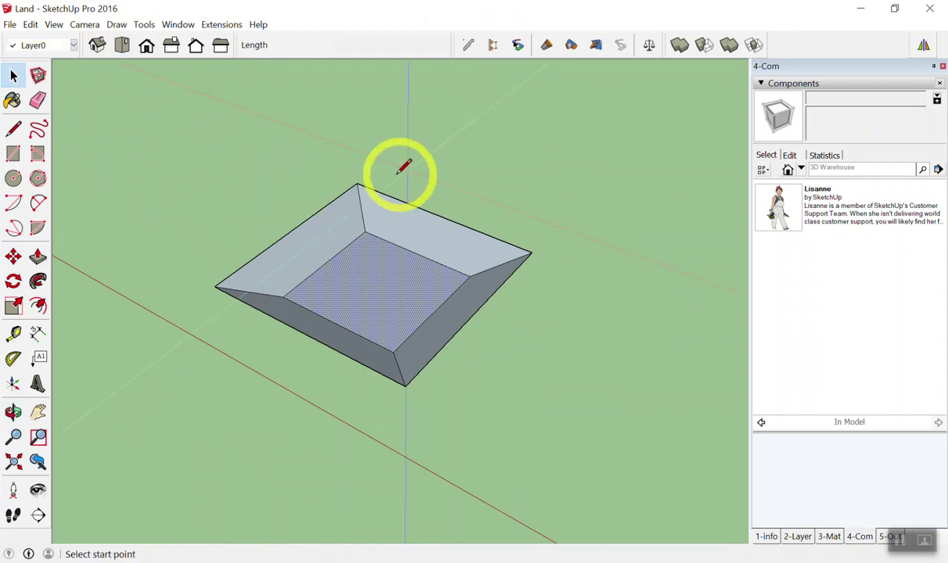
{"action": "left_click", "coordinate": [357, 185]}
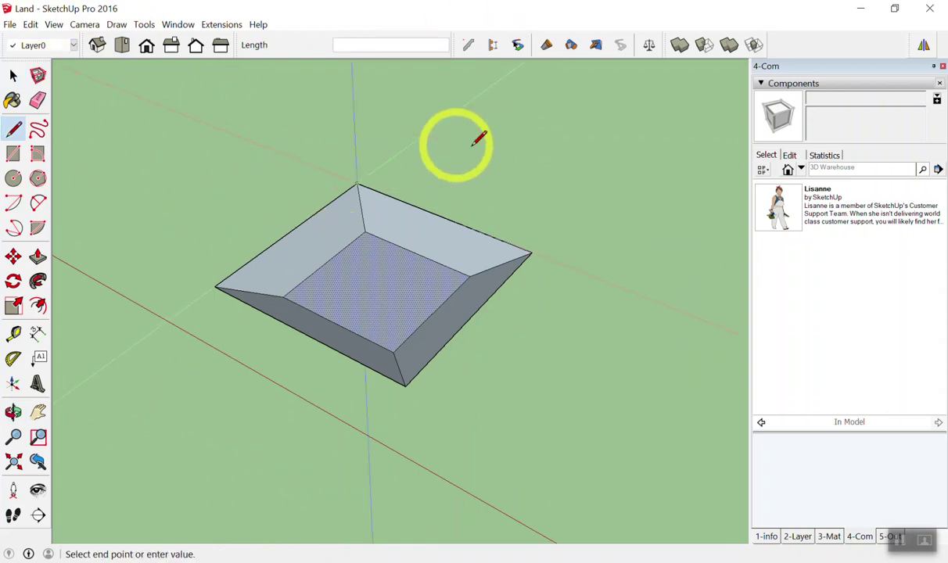
{"action": "left_click", "coordinate": [531, 252]}
{"action": "mouse_move", "coordinate": [560, 260]}
{"action": "middle_mouse_down"}
{"action": "mouse_move", "coordinate": [483, 180]}
{"action": "mouse_move", "coordinate": [525, 42]}
{"action": "mouse_move", "coordinate": [531, 153]}
{"action": "mouse_move", "coordinate": [496, 345]}
{"action": "mouse_move", "coordinate": [354, 353]}
{"action": "mouse_move", "coordinate": [339, 329]}
{"action": "mouse_move", "coordinate": [354, 329]}
{"action": "middle_mouse_up"}
{"action": "scroll", "coordinate": [354, 353], "scroll_direction": "down", "scroll_amount": 1}
{"action": "scroll", "coordinate": [355, 328], "scroll_direction": "up", "scroll_amount": 1}
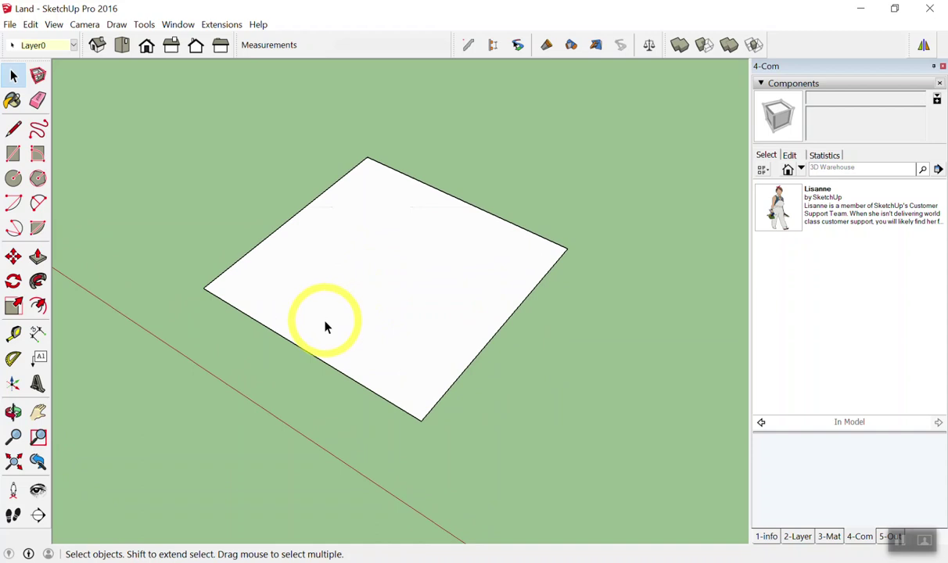
{"action": "scroll", "coordinate": [326, 326], "scroll_direction": "down", "scroll_amount": 1}
Step: Window-select the whole capped basin and make it a group
{"action": "left_click_drag", "start_coordinate": [171, 140], "coordinate": [584, 457]}
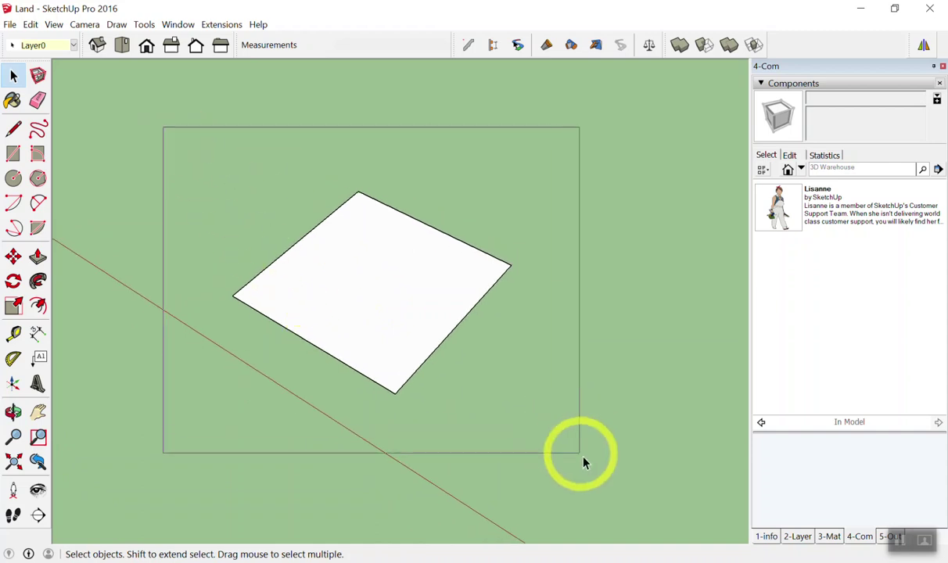
{"action": "right_click", "coordinate": [352, 249]}
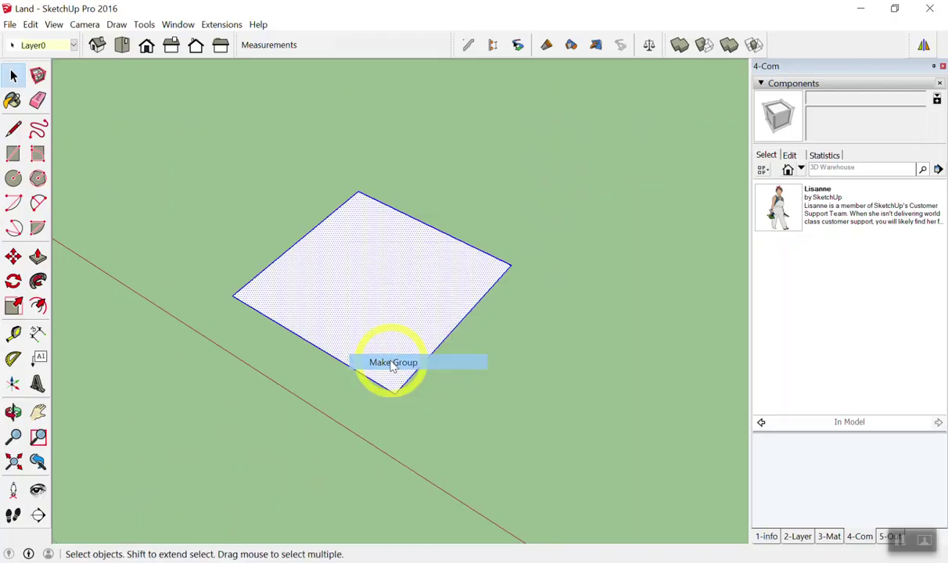
{"action": "left_click", "coordinate": [395, 372]}
{"action": "mouse_move", "coordinate": [461, 385]}
{"action": "middle_mouse_down"}
{"action": "mouse_move", "coordinate": [505, 235]}
{"action": "mouse_move", "coordinate": [296, 247]}
{"action": "mouse_move", "coordinate": [476, 332]}
{"action": "middle_mouse_up"}
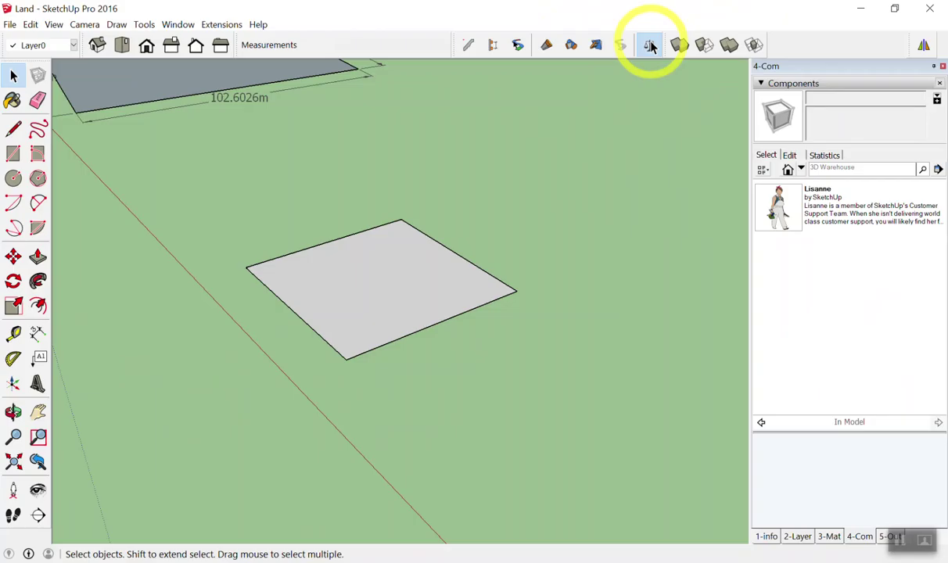
Step: Open the PB Quantifier report for the 4181.33333 m³ pond box, reposition it, and open Layer Cost Data
{"action": "left_click", "coordinate": [653, 86]}
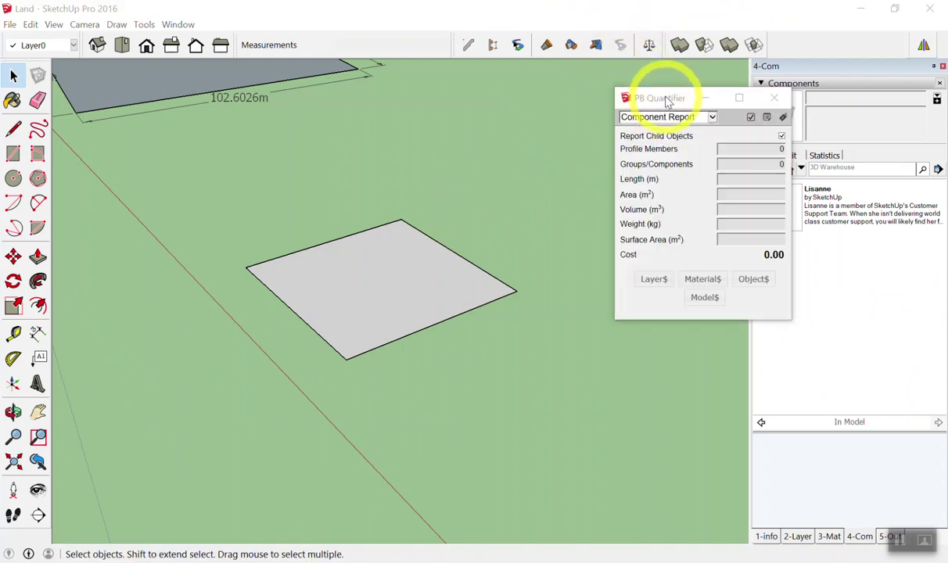
{"action": "left_click_drag", "start_coordinate": [664, 104], "coordinate": [96, 111]}
{"action": "middle_click_drag", "start_coordinate": [391, 264], "coordinate": [529, 268]}
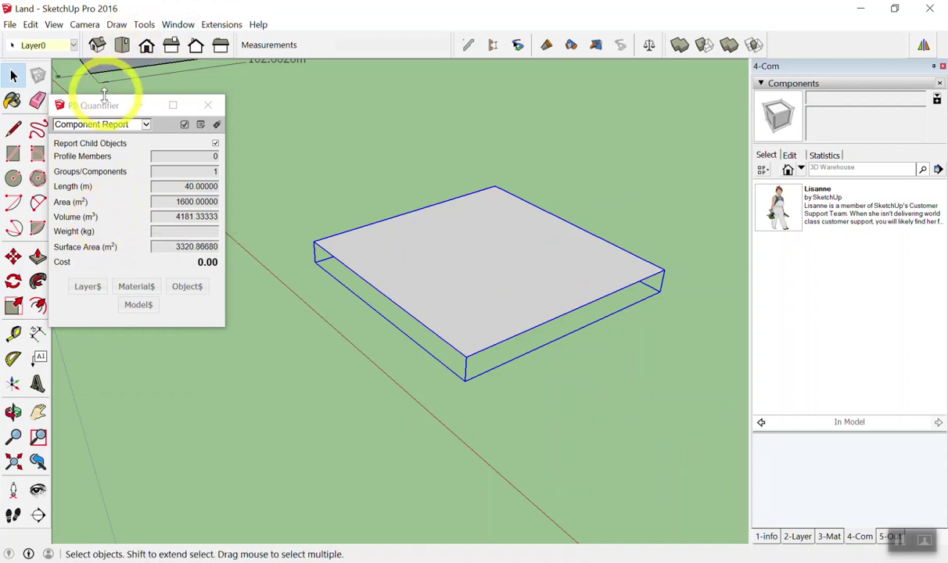
{"action": "left_click_drag", "start_coordinate": [102, 104], "coordinate": [185, 81]}
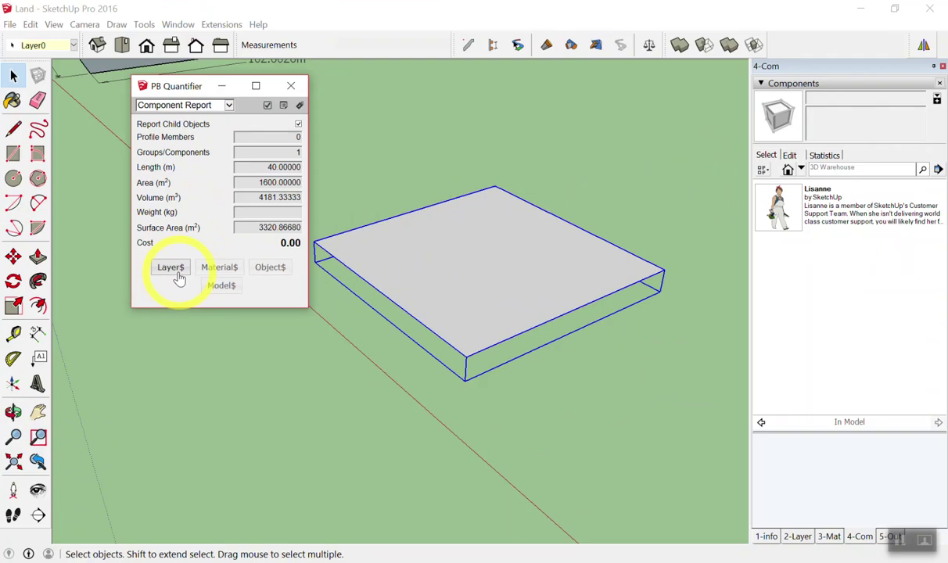
{"action": "middle_click_drag", "start_coordinate": [493, 186], "coordinate": [539, 182]}
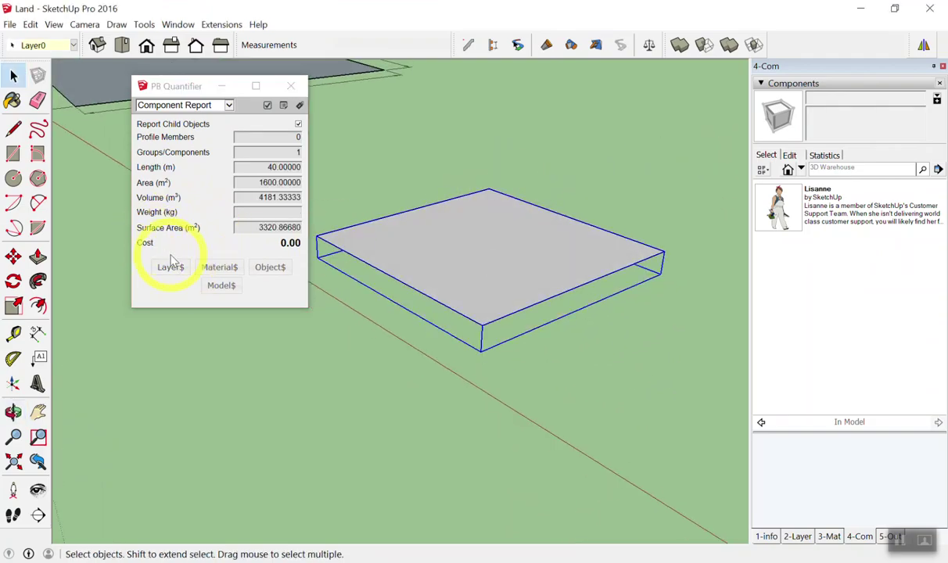
{"action": "left_click", "coordinate": [172, 262]}
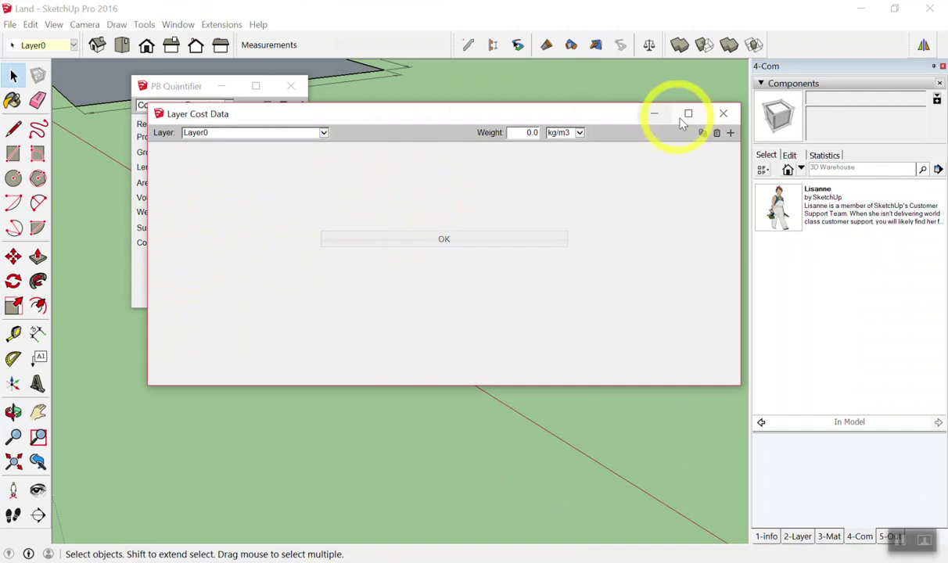
Step: Close Layer Cost Data and add a new layer named งานดินขุด in the Layers panel
{"action": "left_click", "coordinate": [723, 113]}
{"action": "left_click", "coordinate": [797, 536]}
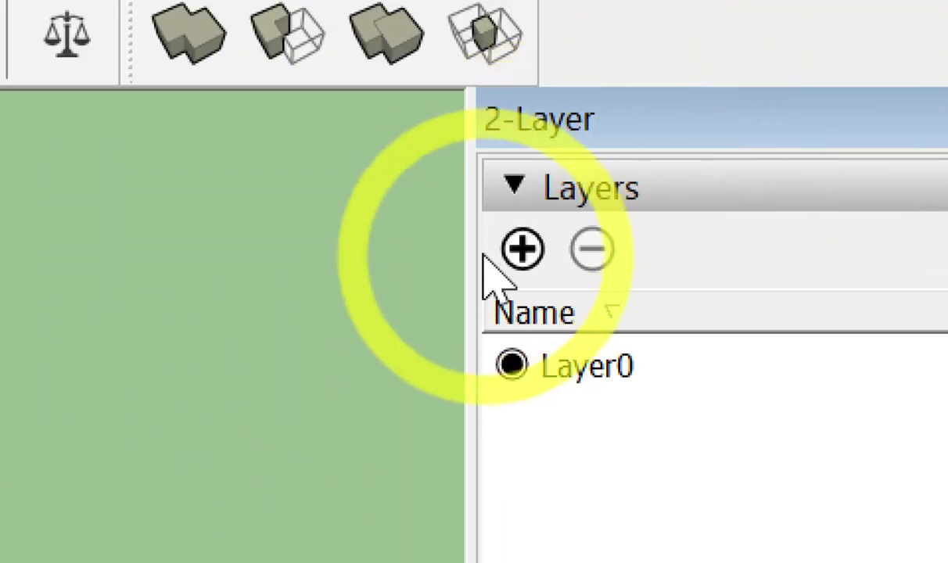
{"action": "left_click", "coordinate": [522, 249]}
{"action": "type", "text": "'kofbo0"}
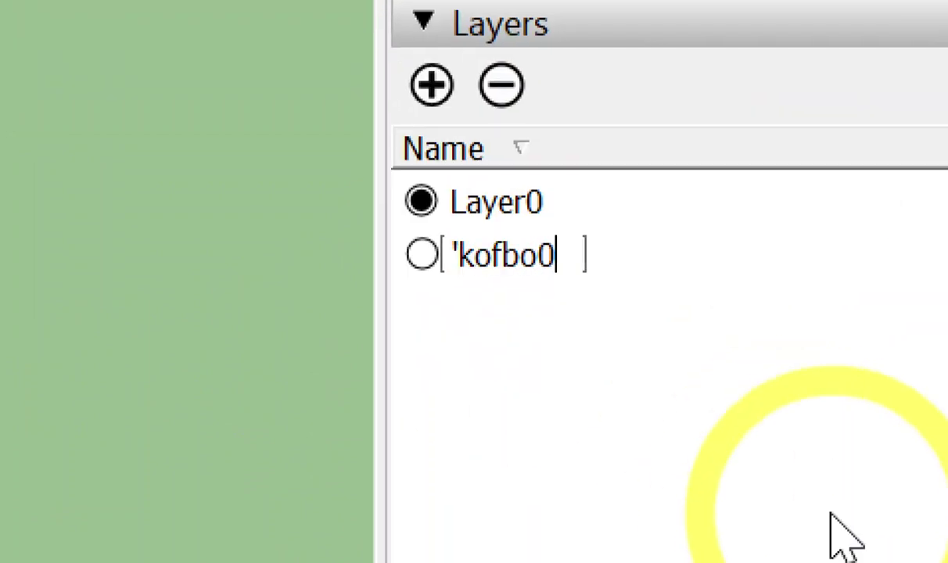
{"action": "key", "text": "BackSpace"}
{"action": "key", "text": "BackSpace"}
{"action": "key", "text": "BackSpace"}
{"action": "type", "text": "ง"}
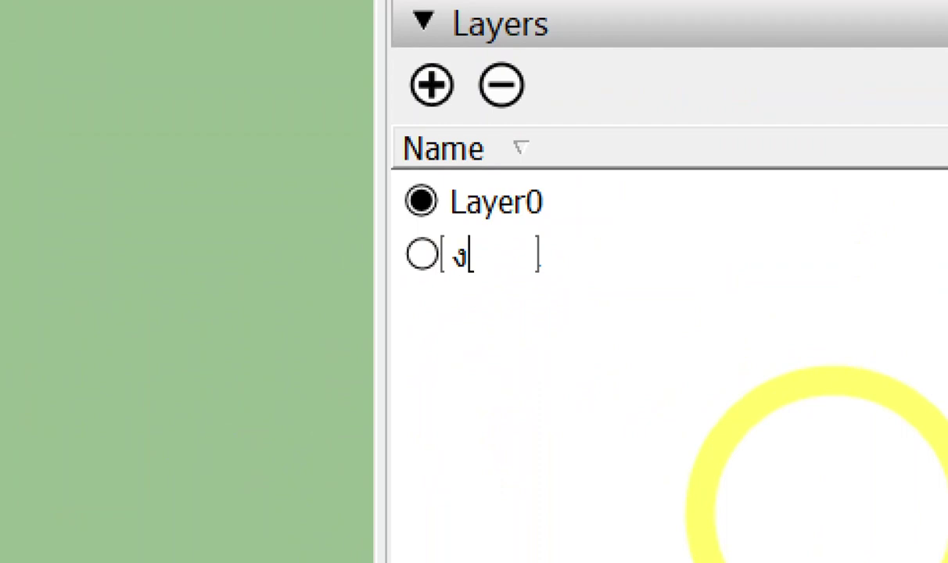
{"action": "type", "text": "านดินข"}
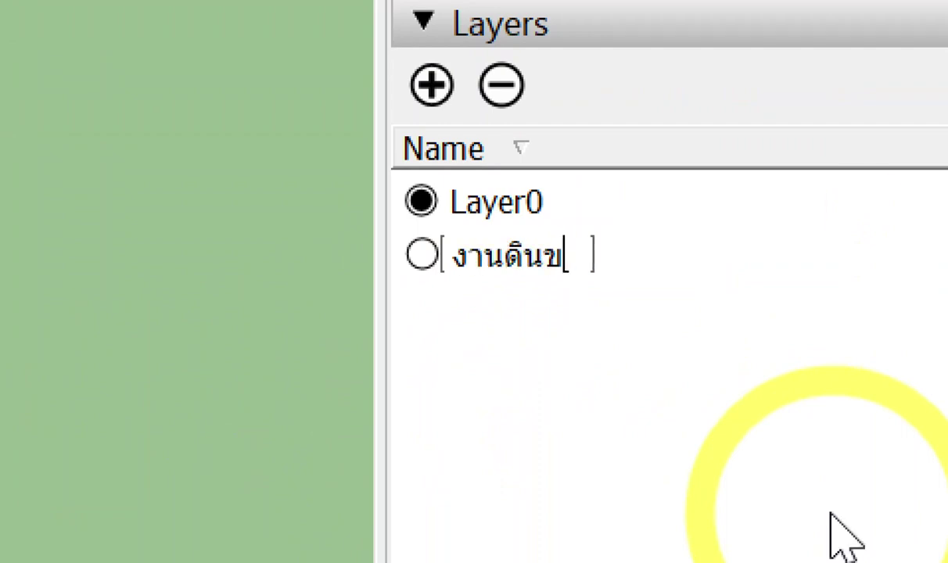
{"action": "type", "text": "ุด"}
{"action": "key", "text": "Return"}
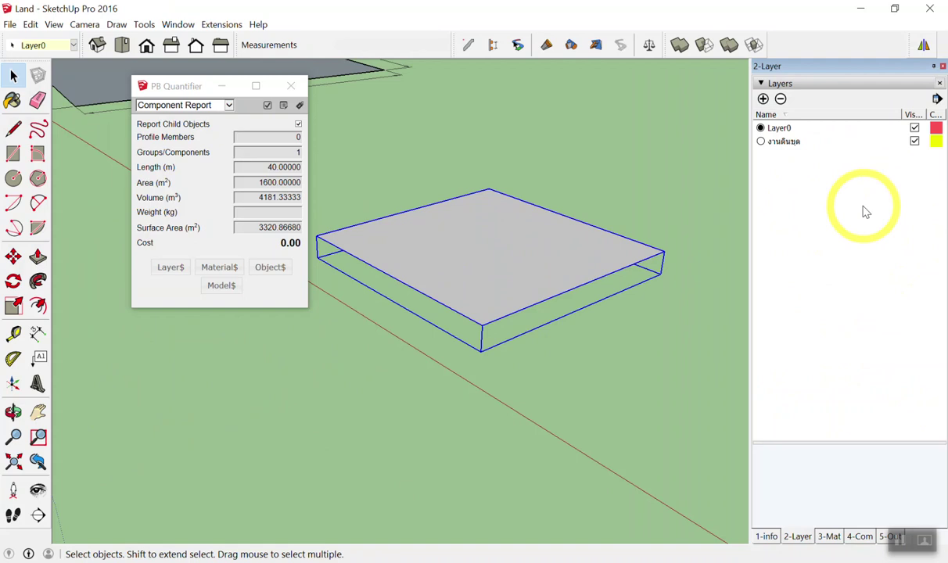
Step: Select the pond box and assign it to the งานดินขุด layer
{"action": "scroll", "coordinate": [530, 99], "scroll_direction": "down", "scroll_amount": 3}
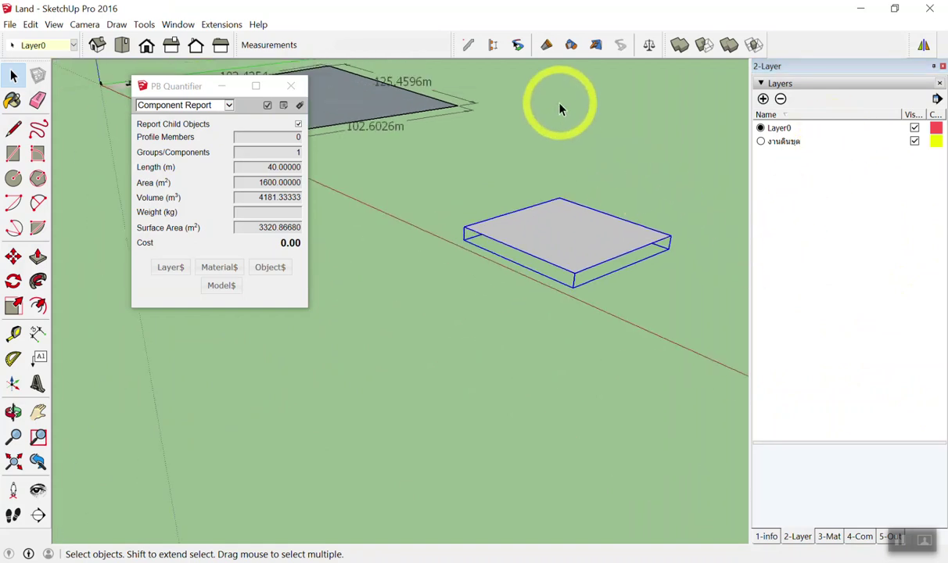
{"action": "scroll", "coordinate": [542, 121], "scroll_direction": "up", "scroll_amount": 3}
{"action": "scroll", "coordinate": [551, 211], "scroll_direction": "down", "scroll_amount": 3}
{"action": "scroll", "coordinate": [552, 211], "scroll_direction": "up", "scroll_amount": 1}
{"action": "left_click", "coordinate": [557, 255]}
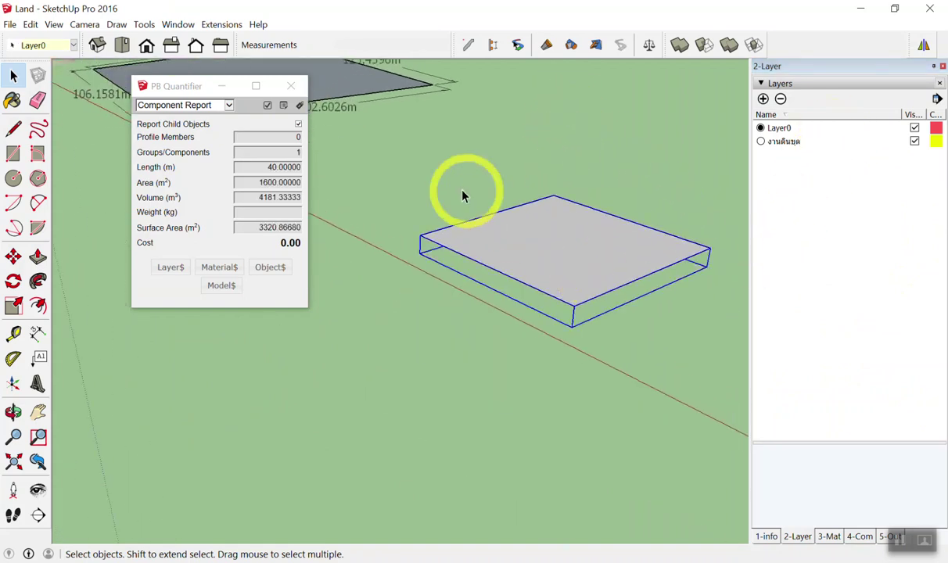
{"action": "left_click", "coordinate": [604, 189]}
{"action": "left_click", "coordinate": [588, 268]}
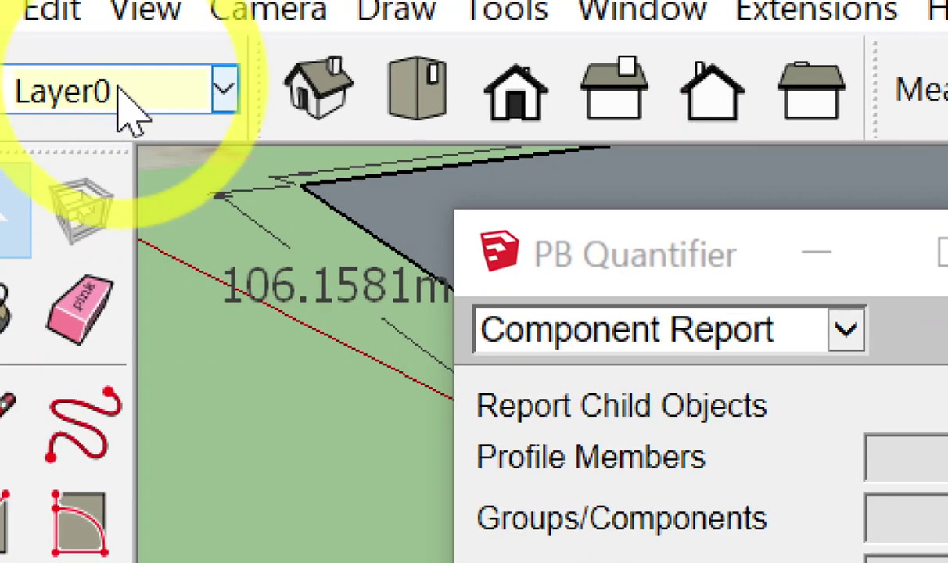
{"action": "left_click", "coordinate": [48, 44]}
{"action": "left_click", "coordinate": [125, 181]}
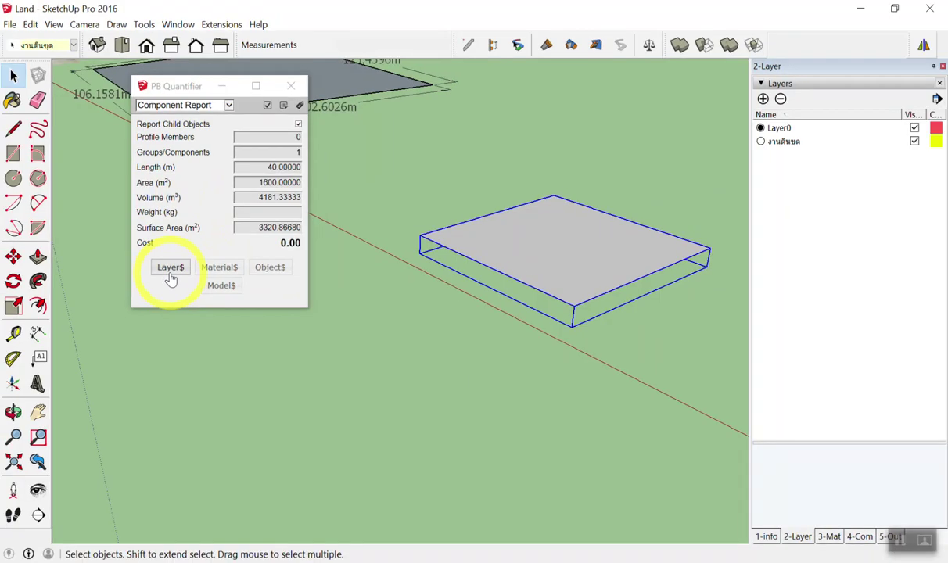
Step: Open the Layer Cost Data window from PB Quantifier's Layer$ button
{"action": "left_click", "coordinate": [172, 270]}
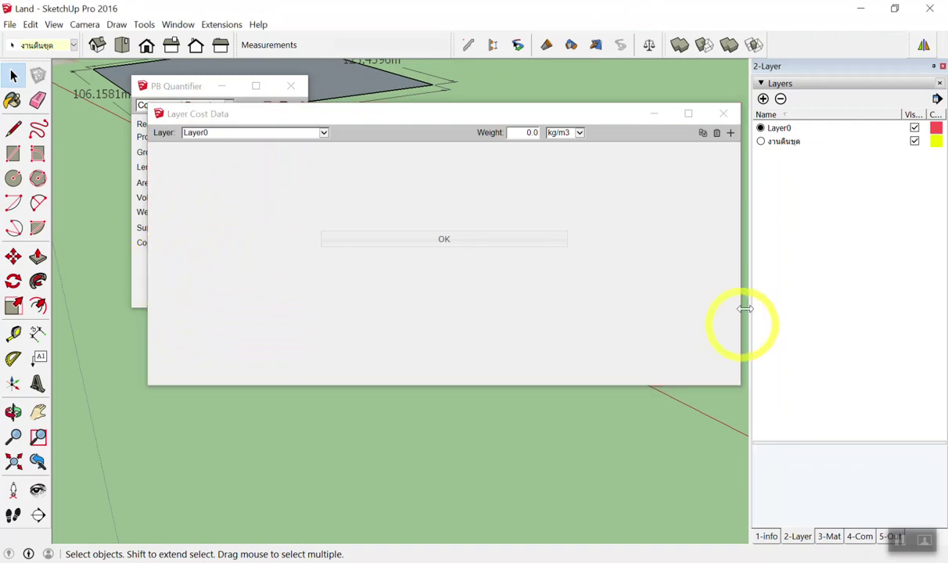
{"action": "left_click", "coordinate": [722, 114]}
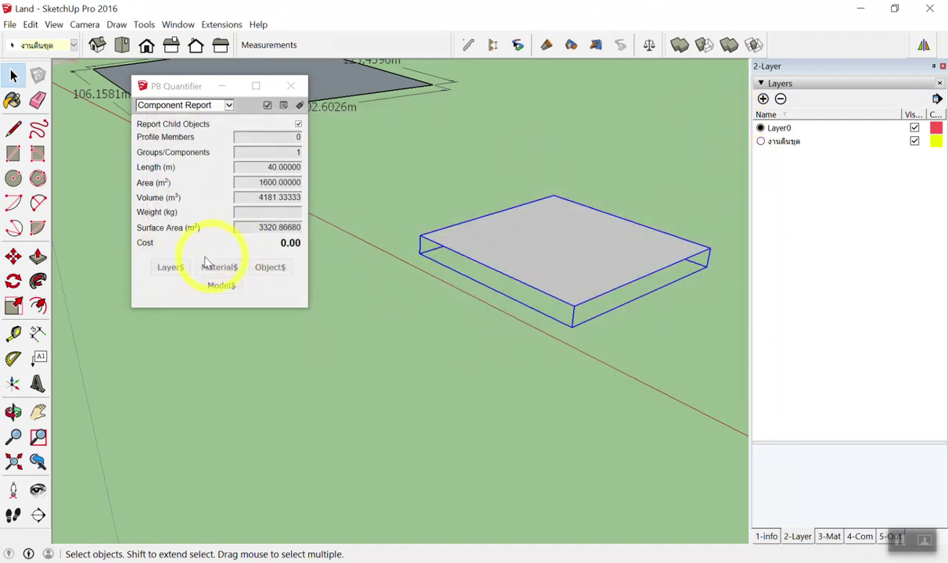
{"action": "left_click", "coordinate": [172, 269]}
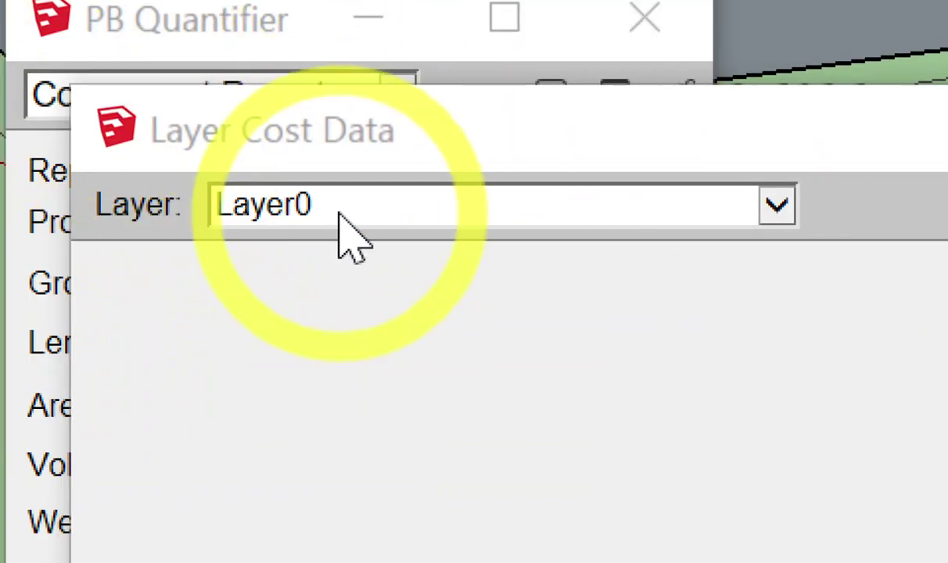
Step: Choose งานดินขุด in Layer Cost Data, set its weight to 1400 kg/m3, and add a cost row
{"action": "left_click", "coordinate": [339, 216]}
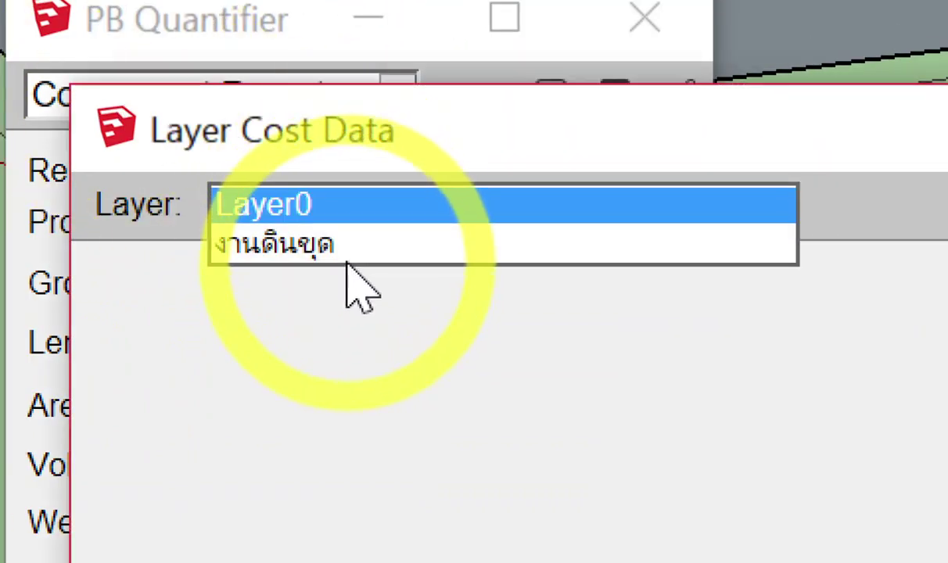
{"action": "left_click", "coordinate": [347, 264]}
{"action": "left_click", "coordinate": [328, 205]}
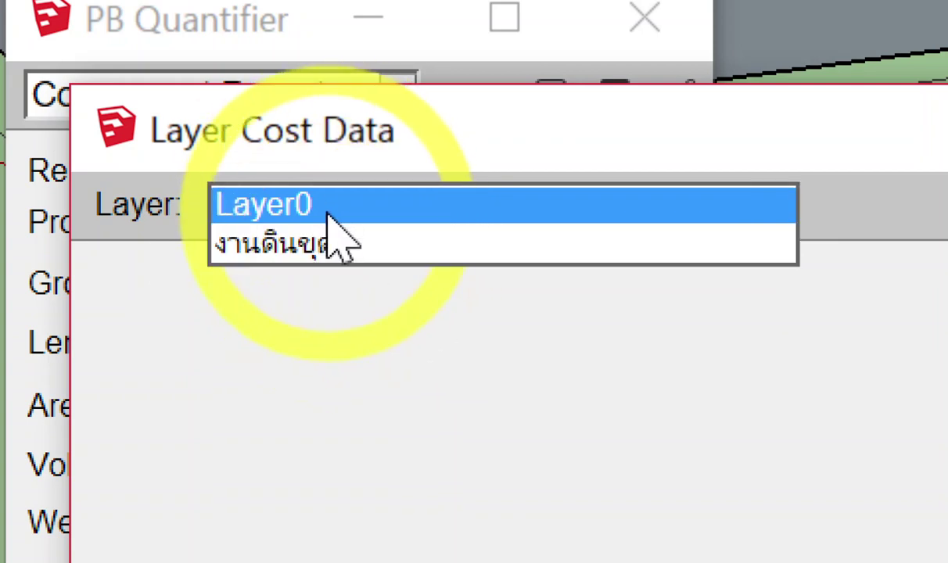
{"action": "left_click", "coordinate": [327, 254]}
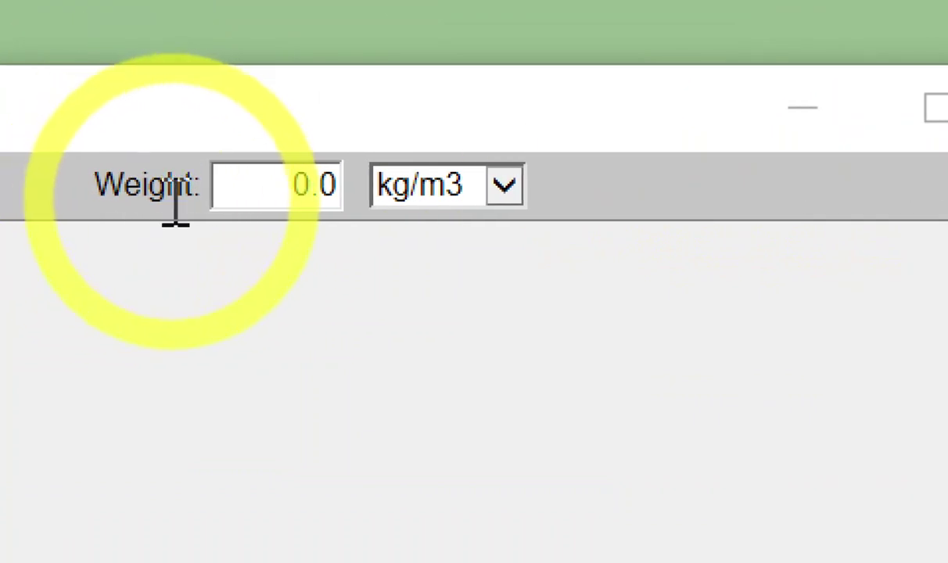
{"action": "left_click", "coordinate": [243, 184]}
{"action": "left_click_drag", "start_coordinate": [301, 181], "coordinate": [373, 176]}
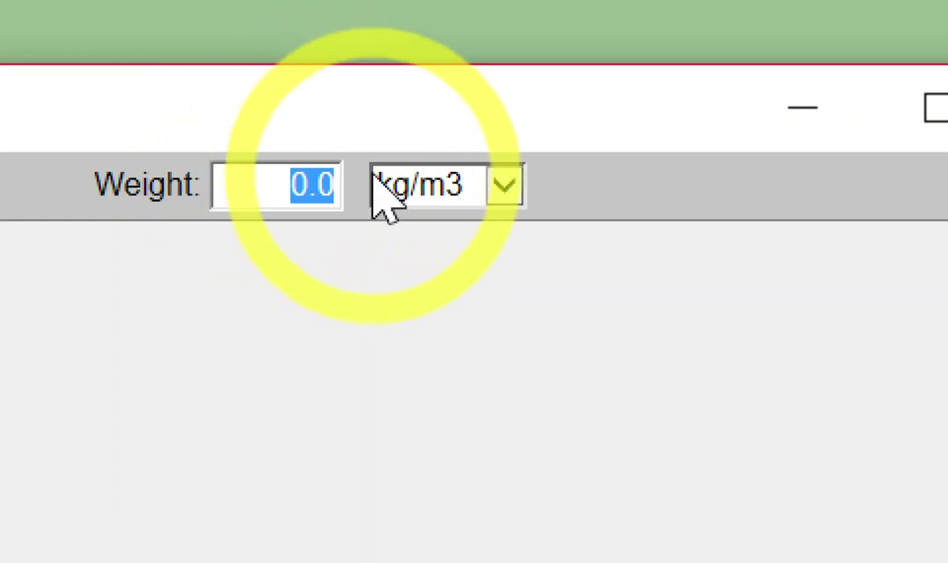
{"action": "type", "text": "1"}
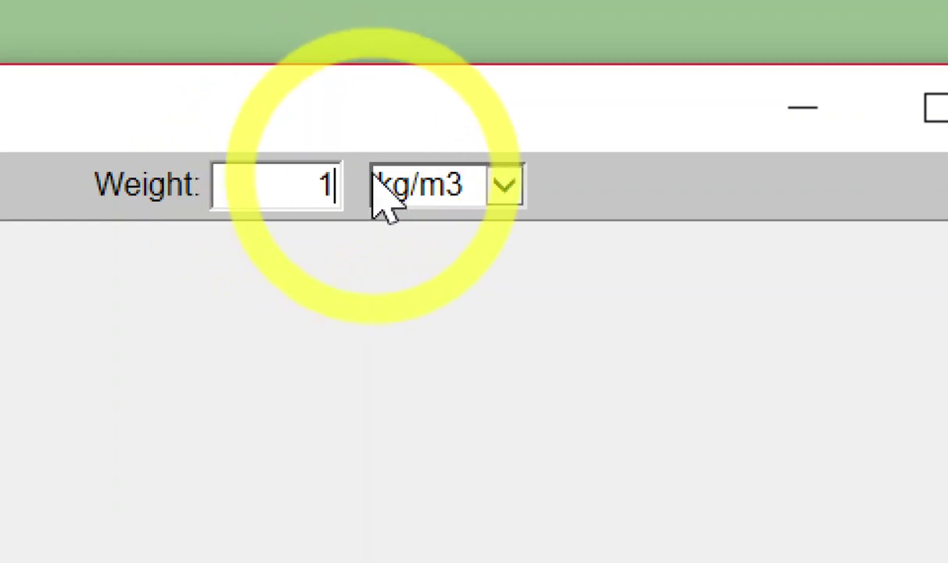
{"action": "type", "text": "400"}
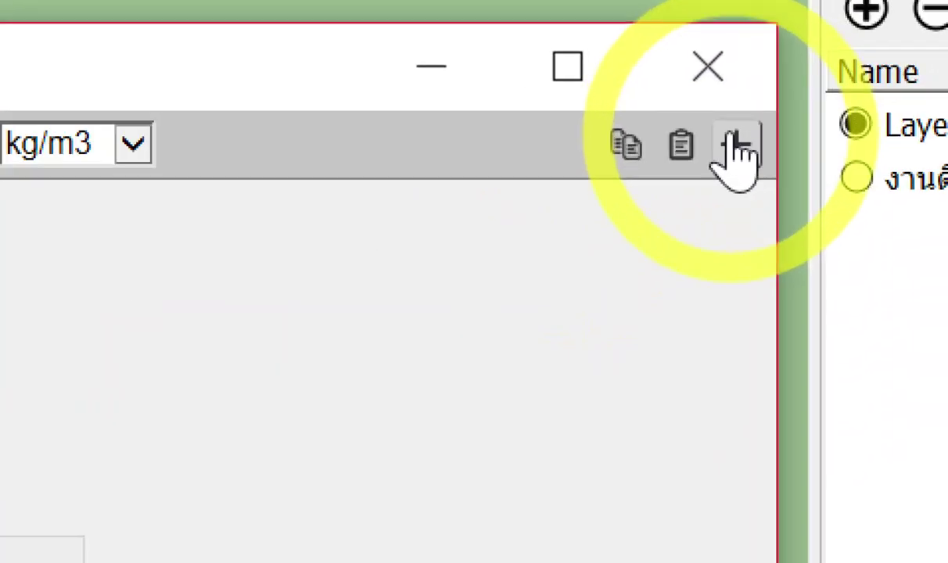
{"action": "left_click", "coordinate": [730, 133]}
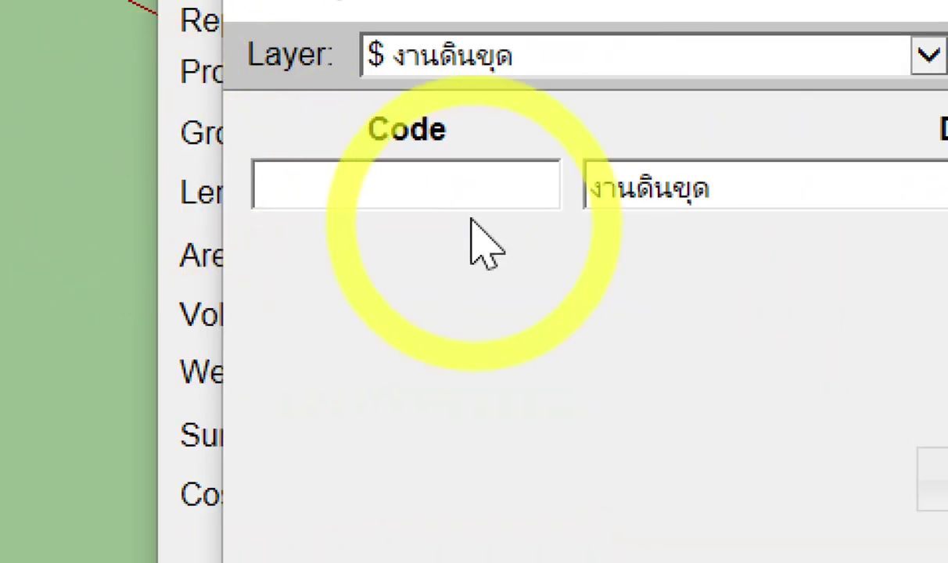
Step: Enter code 01 งานขุดดิน, set the cost line's input to m3, and begin relabelling the unit ลบ.ม
{"action": "left_click", "coordinate": [205, 165]}
{"action": "type", "text": "01 งานขุดดิน"}
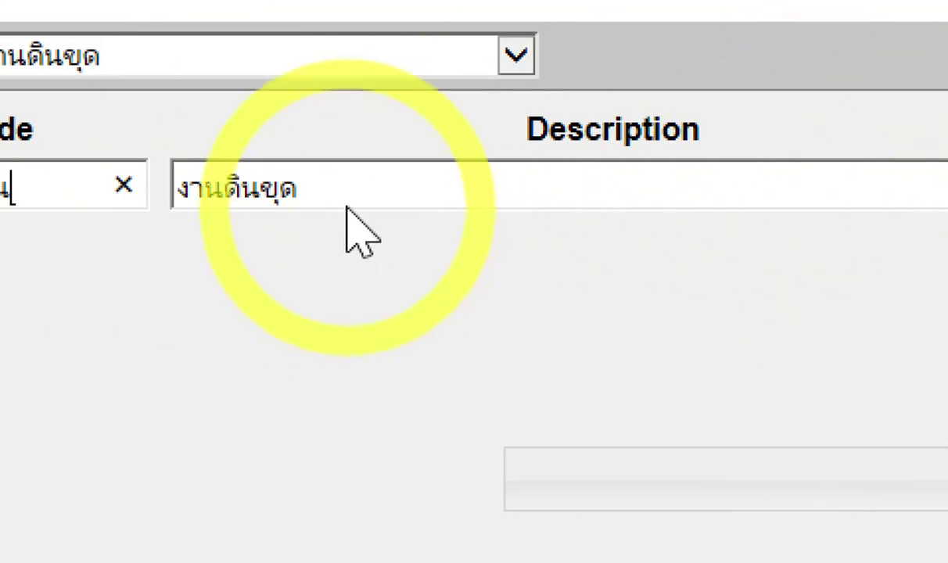
{"action": "left_click", "coordinate": [351, 192]}
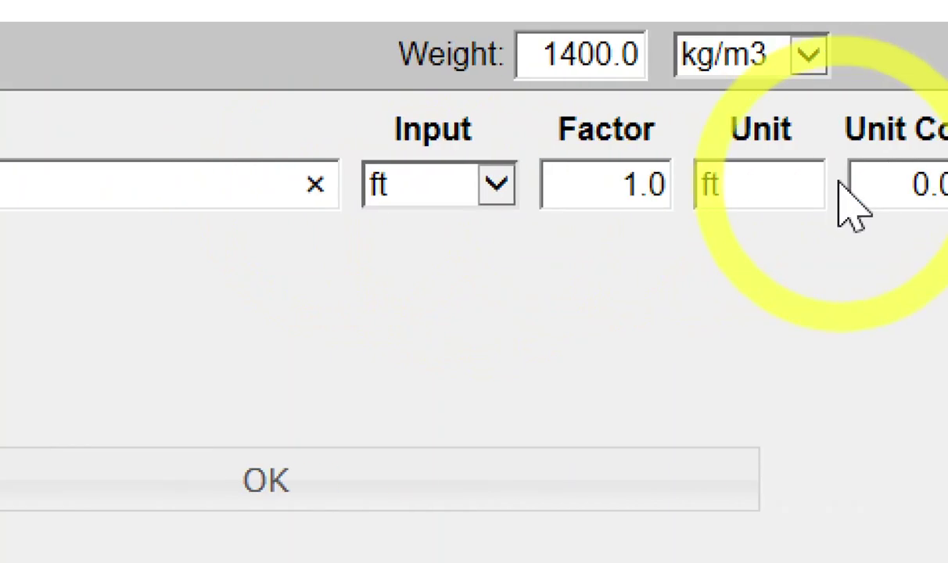
{"action": "left_click", "coordinate": [431, 188]}
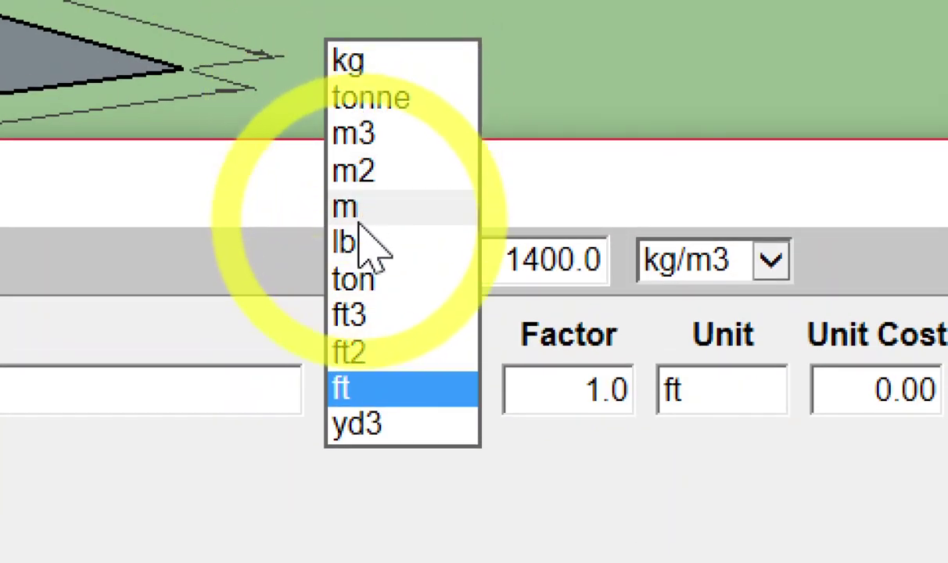
{"action": "left_click", "coordinate": [369, 133]}
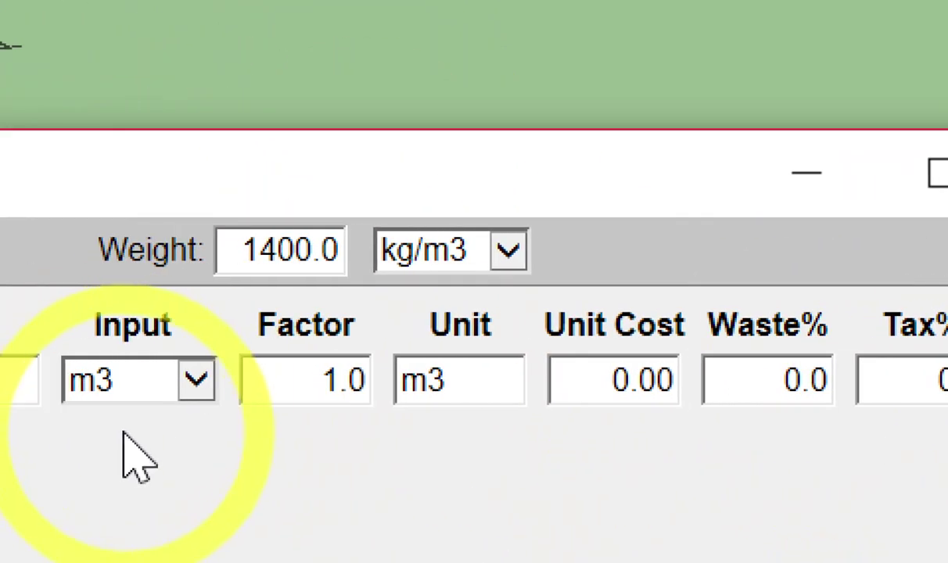
{"action": "left_click_drag", "start_coordinate": [473, 379], "coordinate": [342, 403]}
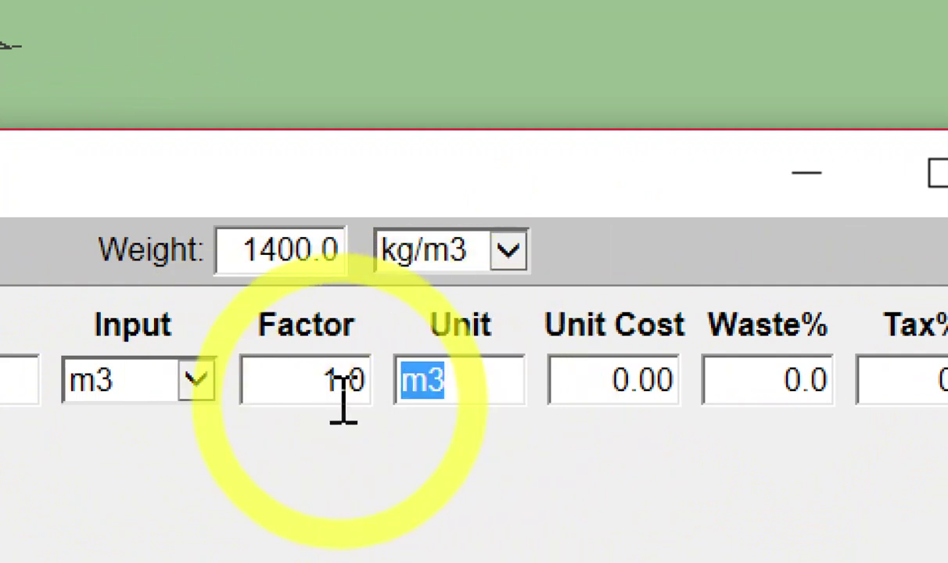
{"action": "type", "text": "ลบ.ม."}
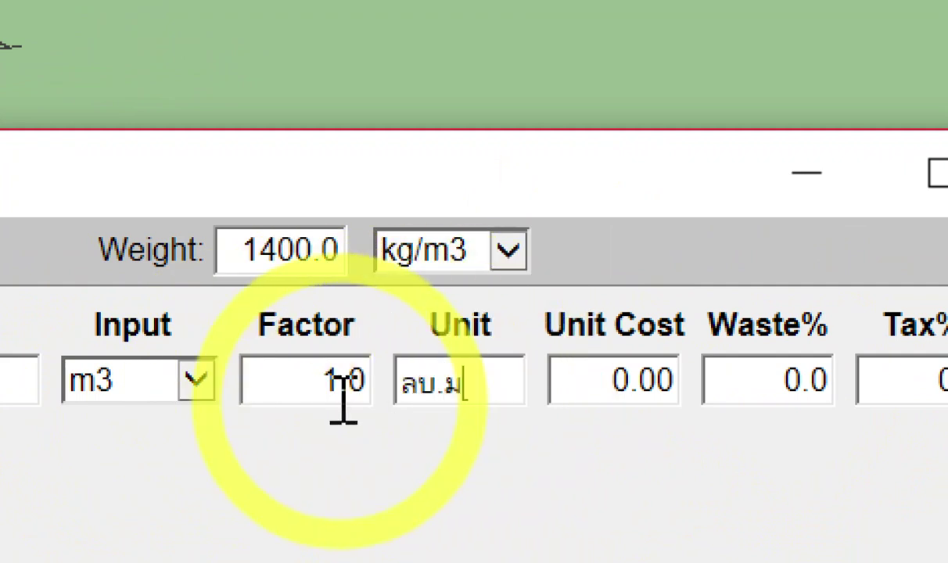